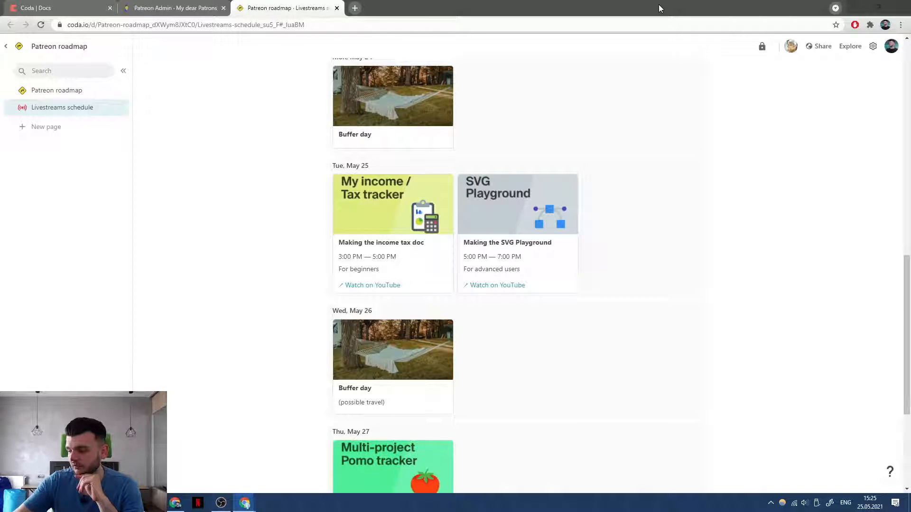
Search Google in a new browser tab for "книга доходів і витрат" and show the image results.
left_click(354, 8)
type("ry")
key("BackSpace")
key("BackSpace")
key("alt+shift")
type("к")
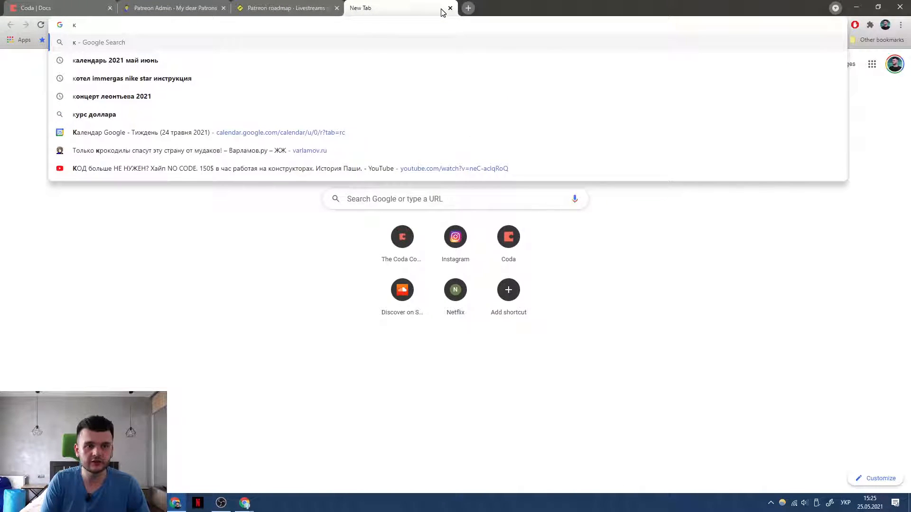
type("нига")
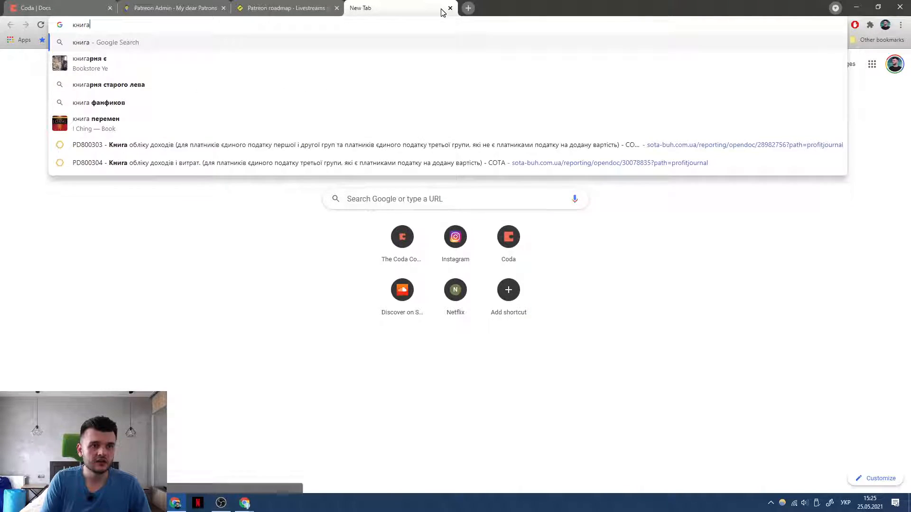
type(" доходів і витрат")
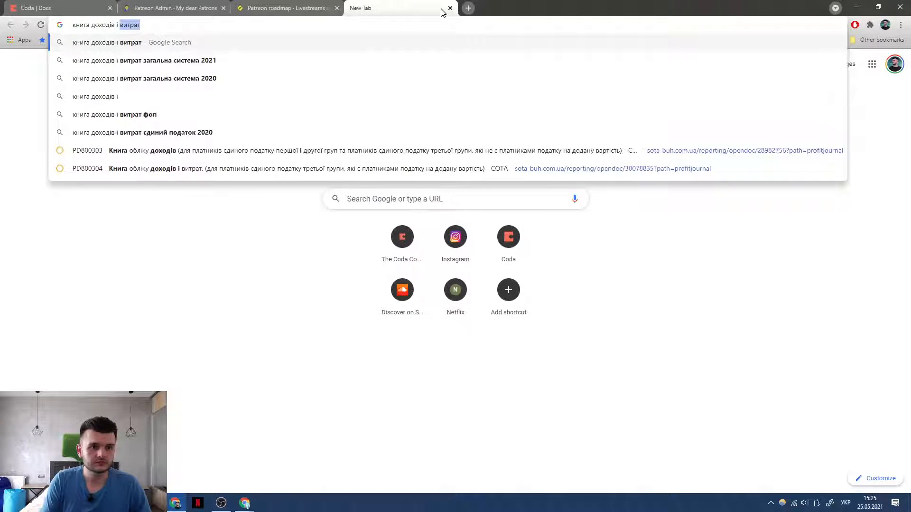
key("Return")
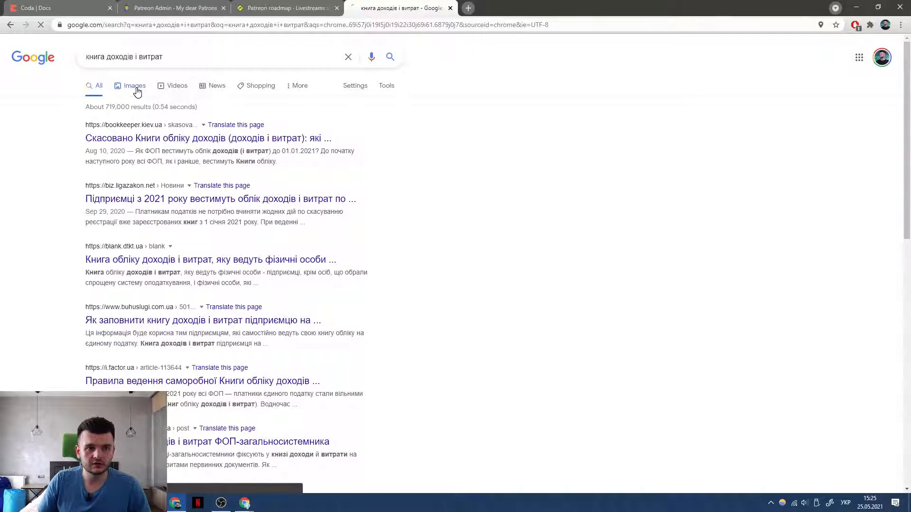
left_click(137, 92)
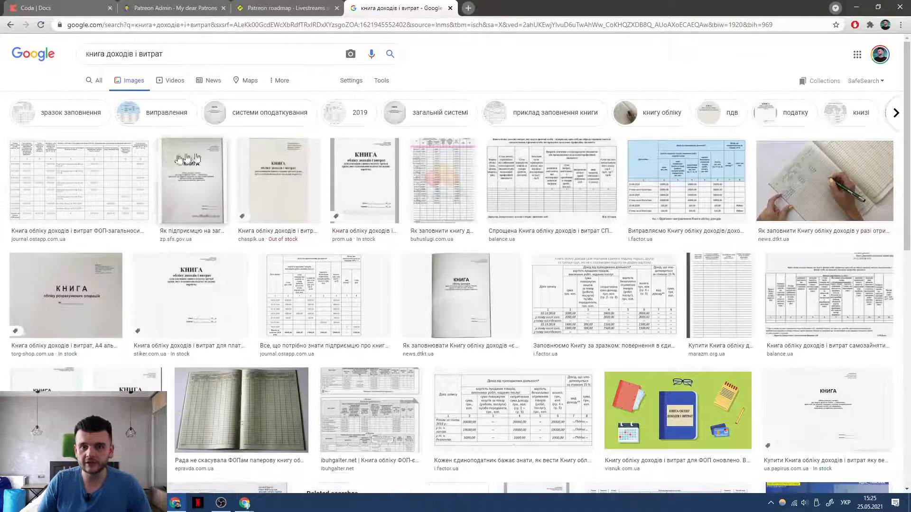
Examine enlarged image results of filled-in and blank income and expense ledgers, then close the search tab.
left_click(456, 184)
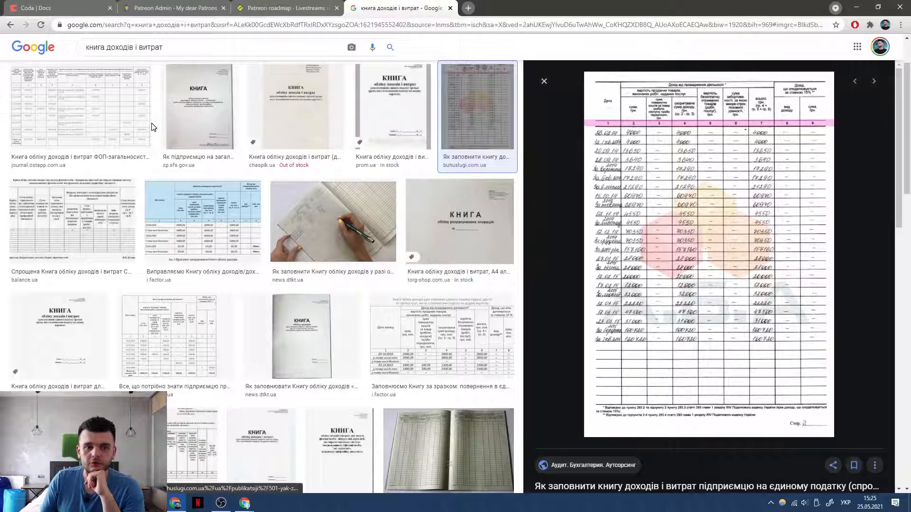
scroll(286, 185, "down", 1)
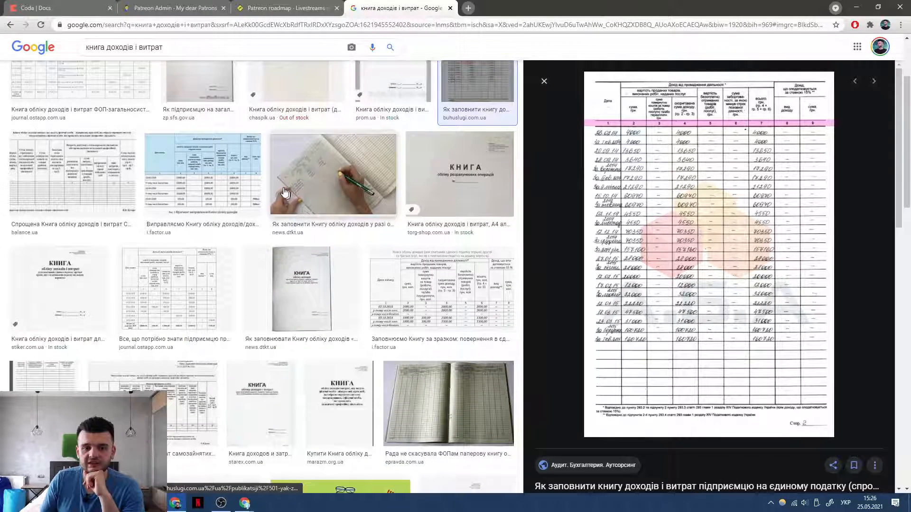
left_click(451, 393)
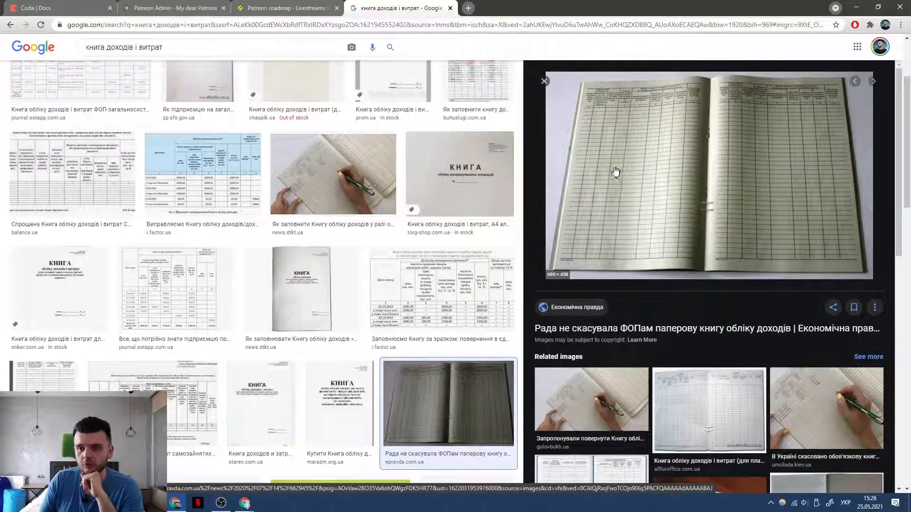
scroll(615, 170, "down", 1)
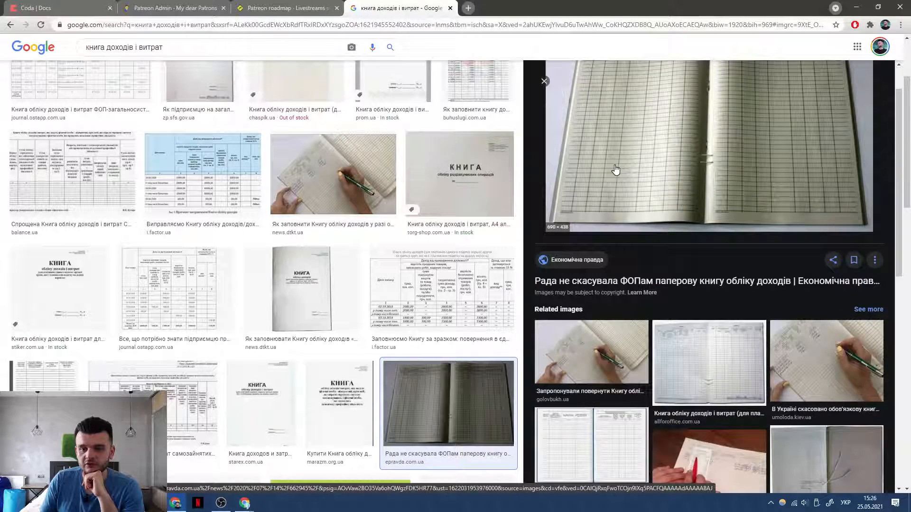
scroll(615, 170, "up", 1)
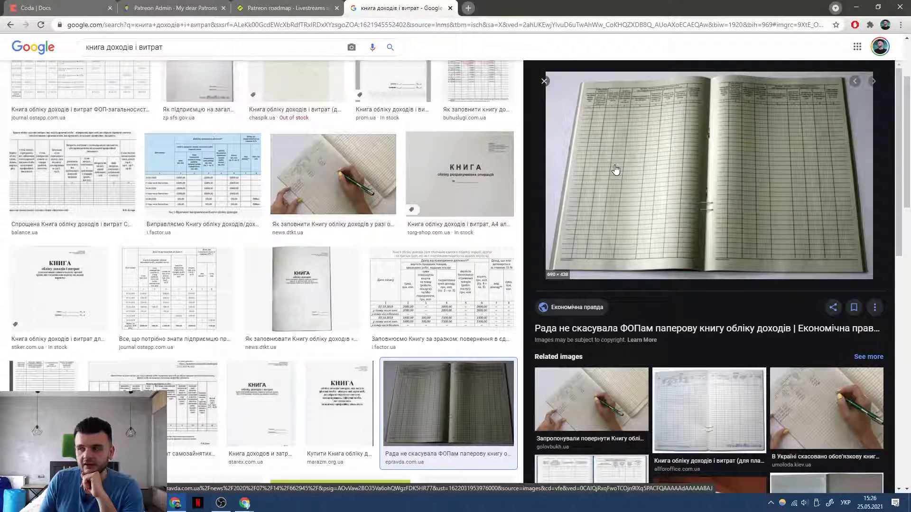
left_click(601, 407)
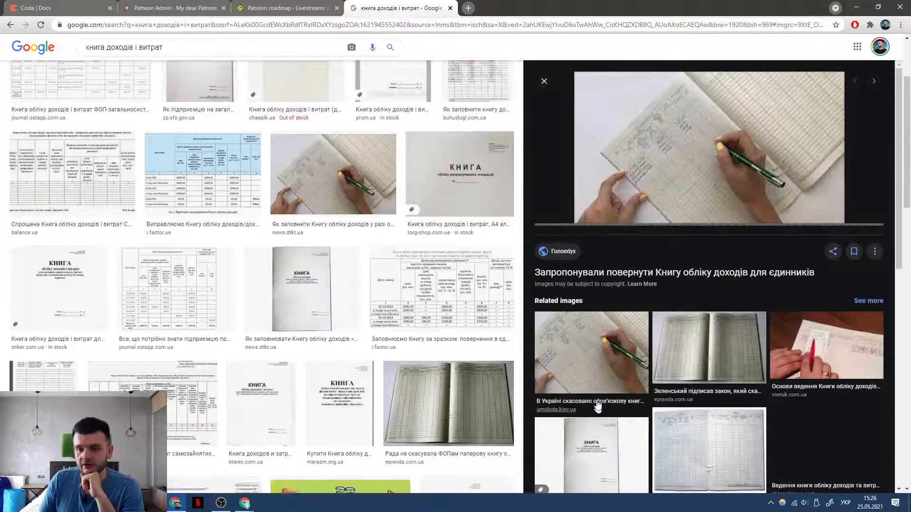
scroll(588, 307, "up", 3)
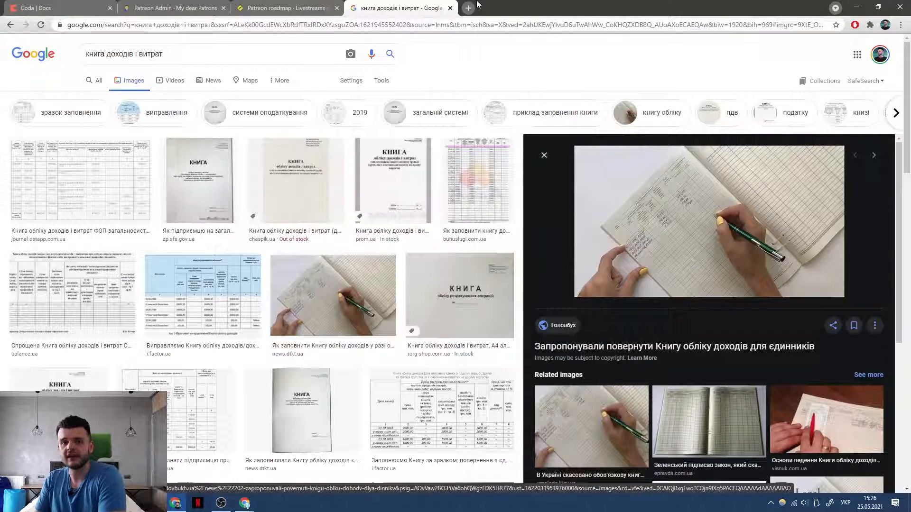
left_click(450, 9)
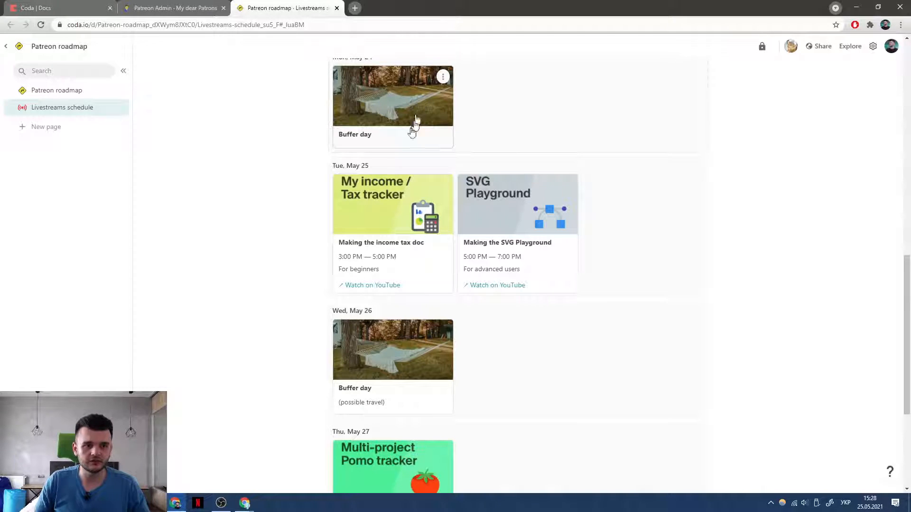
Create a new Coda document through coda.new in a new browser tab and set its page content alignment to Wide.
left_click(196, 6)
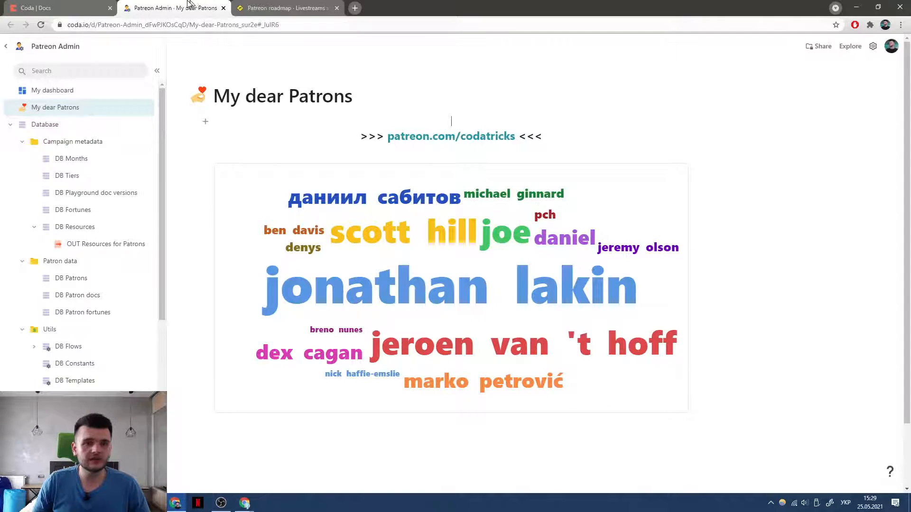
left_click(356, 9)
type("сщв")
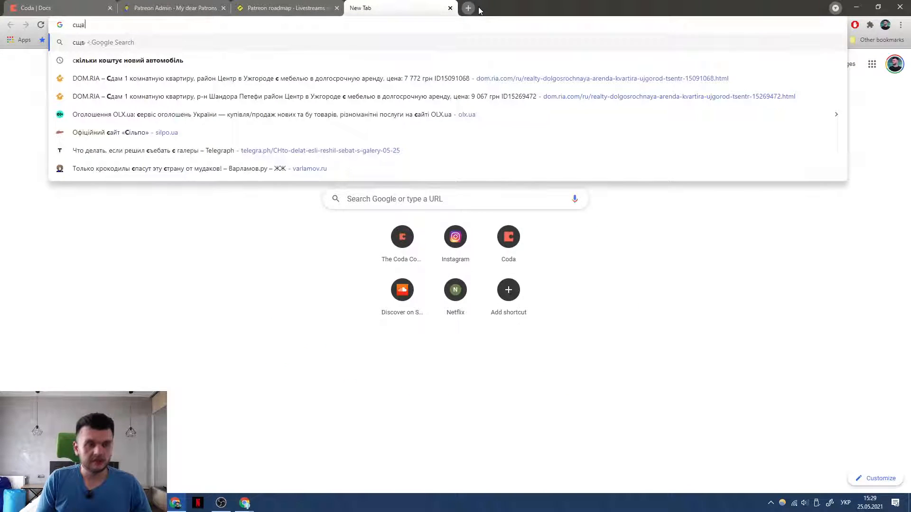
key("BackSpace")
key("BackSpace")
key("BackSpace")
key("alt+shift")
type("coda")
key("BackSpace")
key("BackSpace")
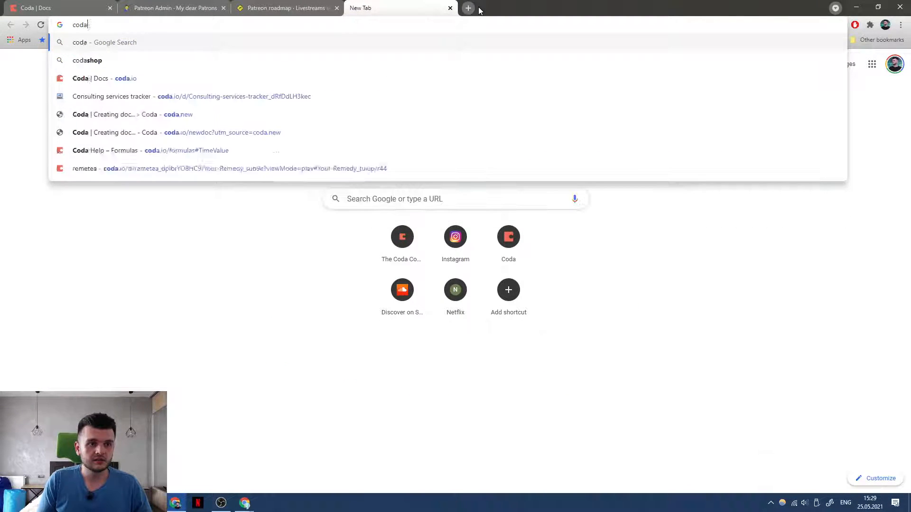
type("a.new")
key("Return")
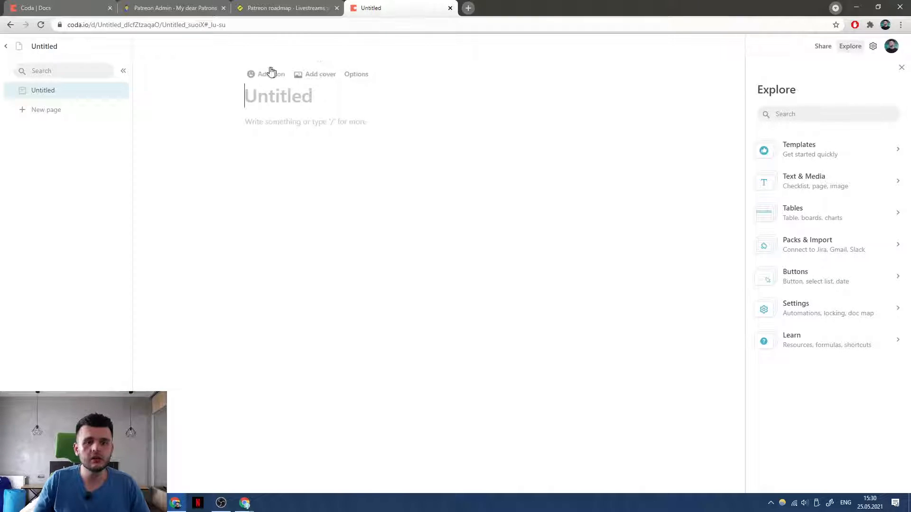
left_click(370, 78)
left_click(831, 376)
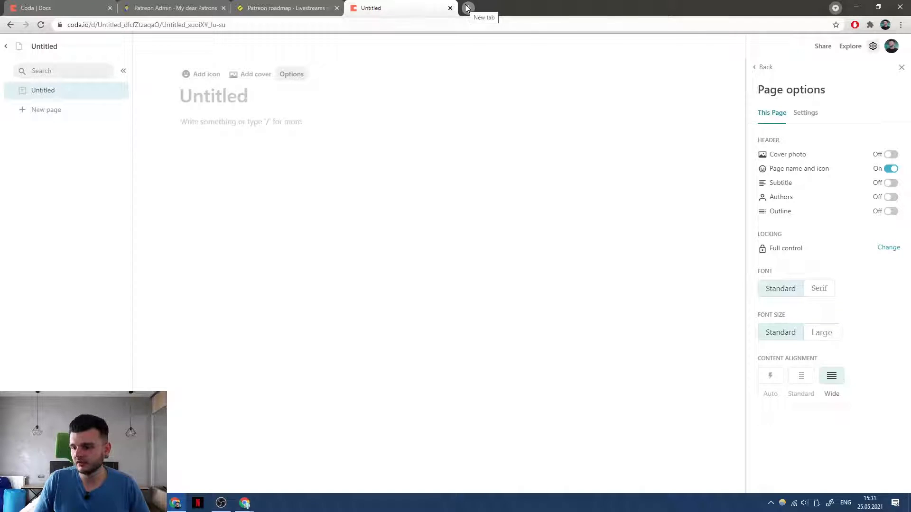
left_click(871, 504)
left_click(871, 504)
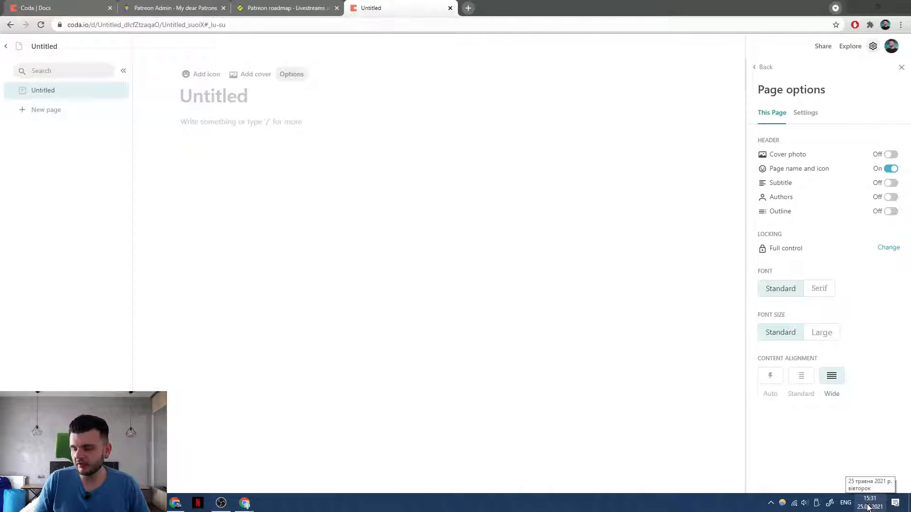
left_click(868, 507)
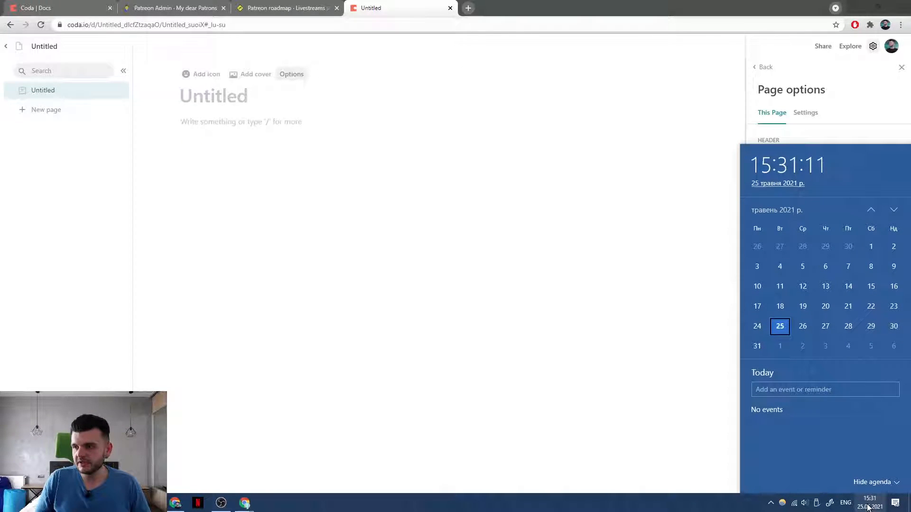
left_click(868, 507)
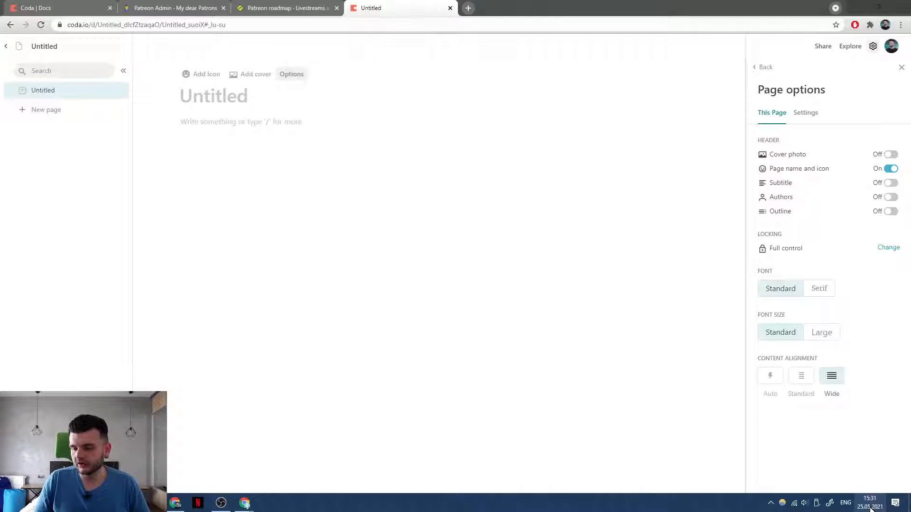
Title the untitled page "Income tracker".
left_click(265, 99)
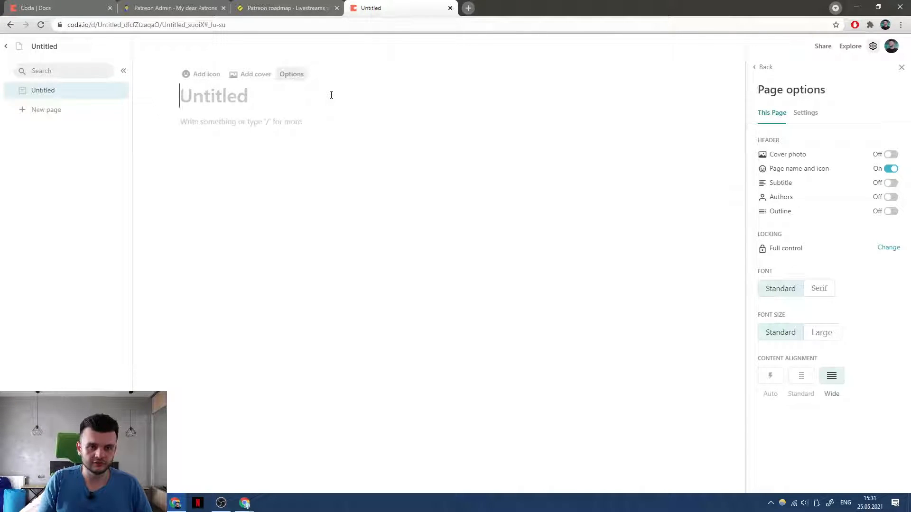
type("In")
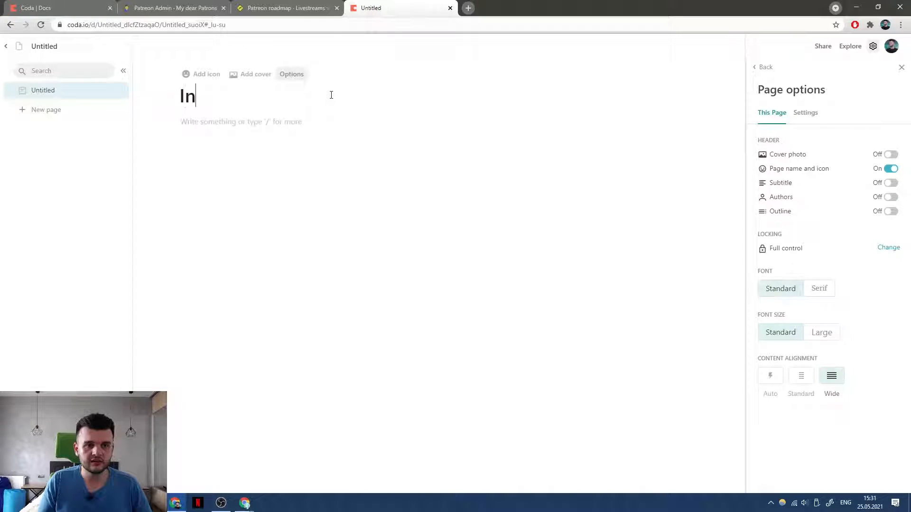
type("come tracker")
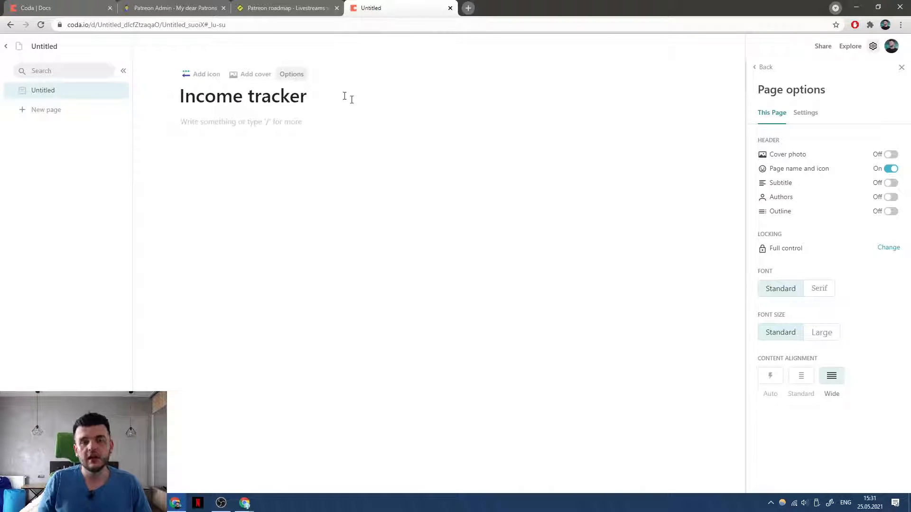
key("Return")
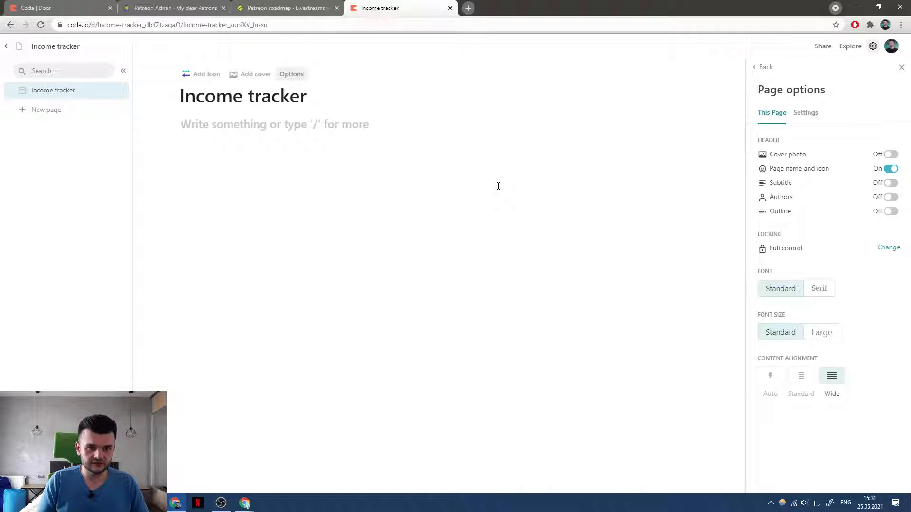
Add a "Todos" heading below the page title and start a checklist under it.
type("Todos")
key("Return")
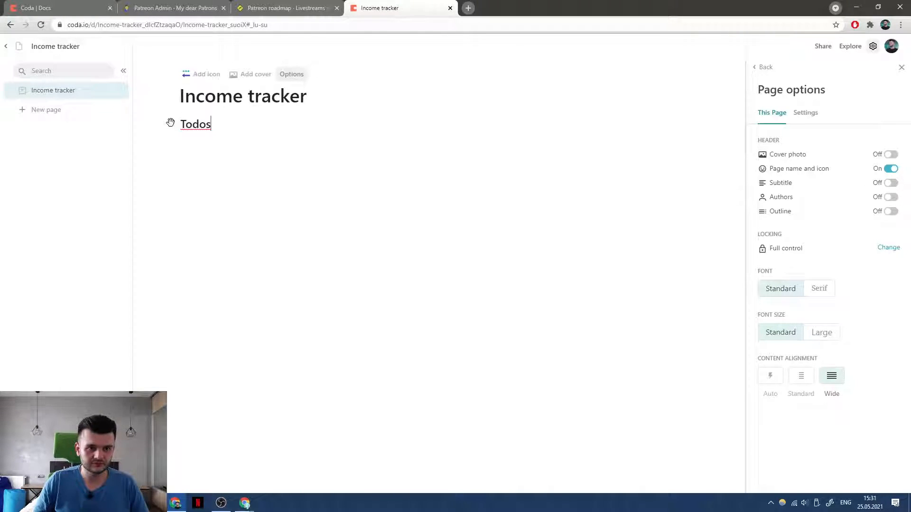
type("[] ")
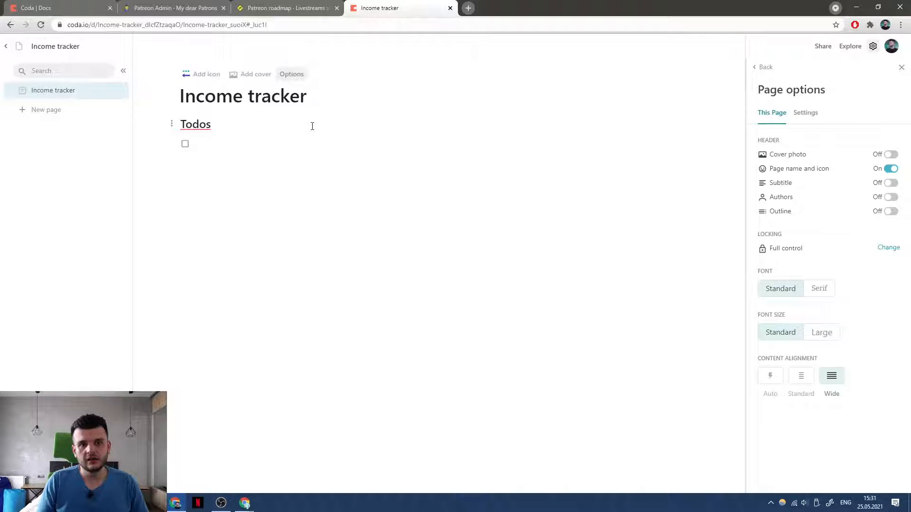
type("Insert")
key("shift+Home")
type("Add records")
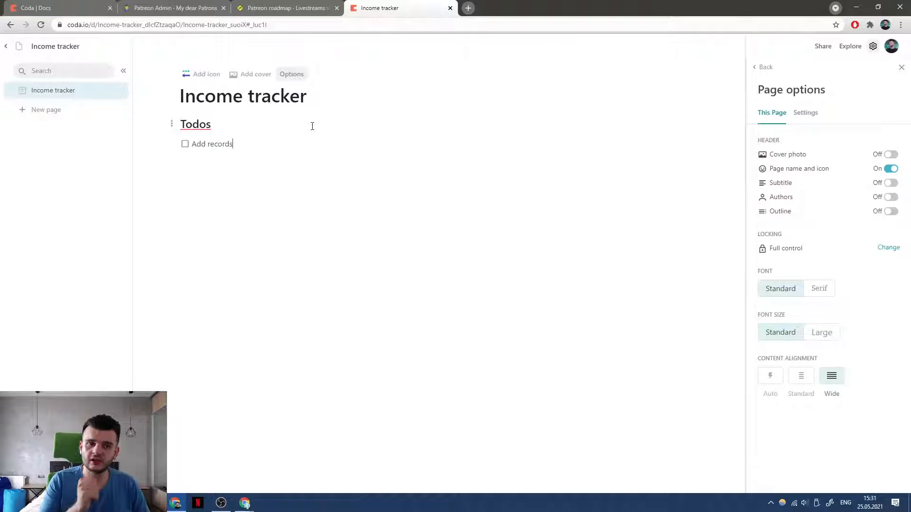
type("to the incom")
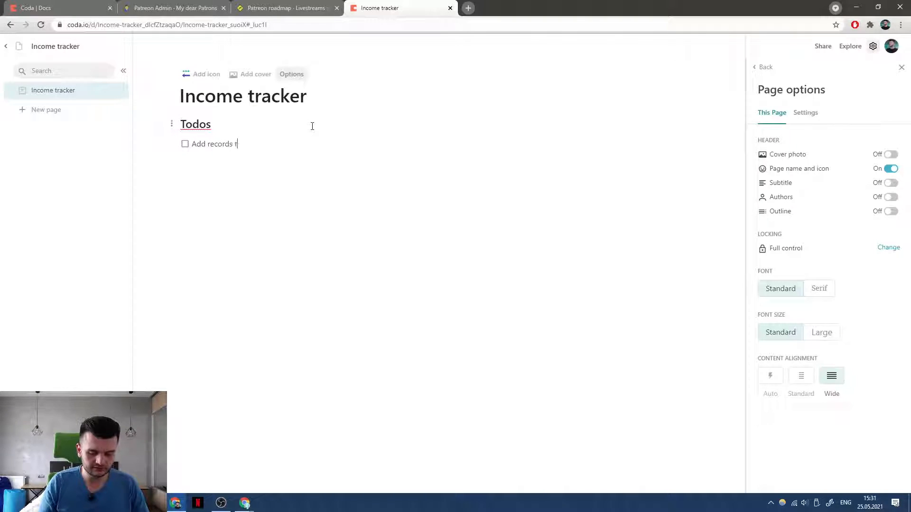
key("ctrl+shift+Left")
key("ctrl+shift+Left")
key("ctrl+shift+Left")
key("ctrl+shift+Left")
key("ctrl+shift+Left")
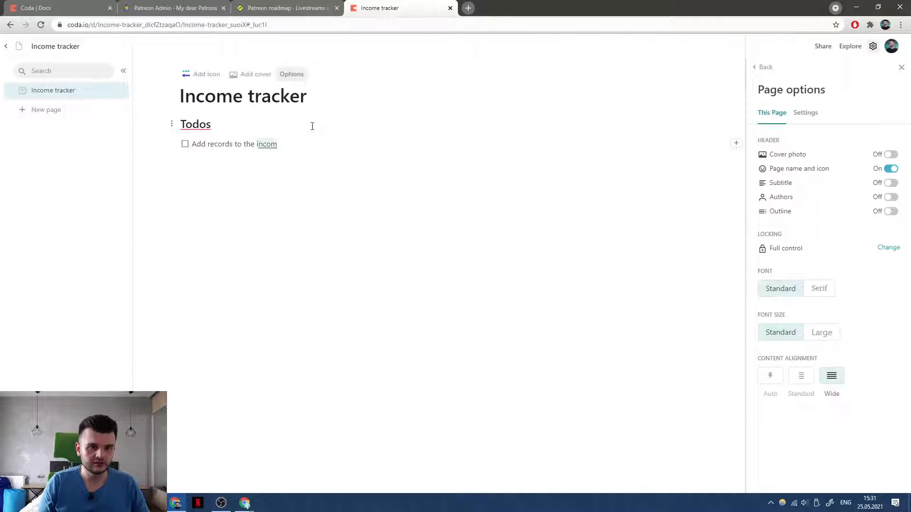
key("Right")
key("ctrl+shift+Left")
key("ctrl+shift+Left")
key("ctrl+shift+Left")
key("ctrl+shift+Left")
key("ctrl+shift+Left")
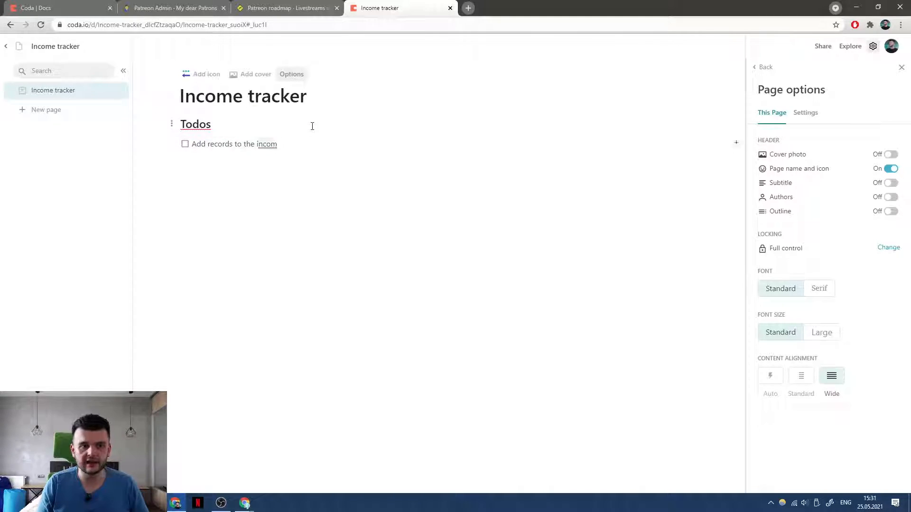
Write the first checklist item as "Create an incomes table and add records to it in USD".
type("Cr")
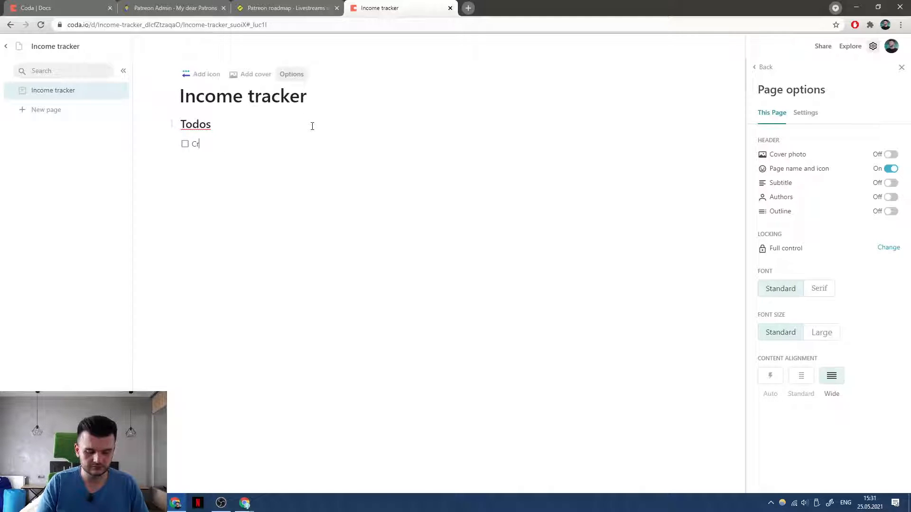
type("eate an incomes tab")
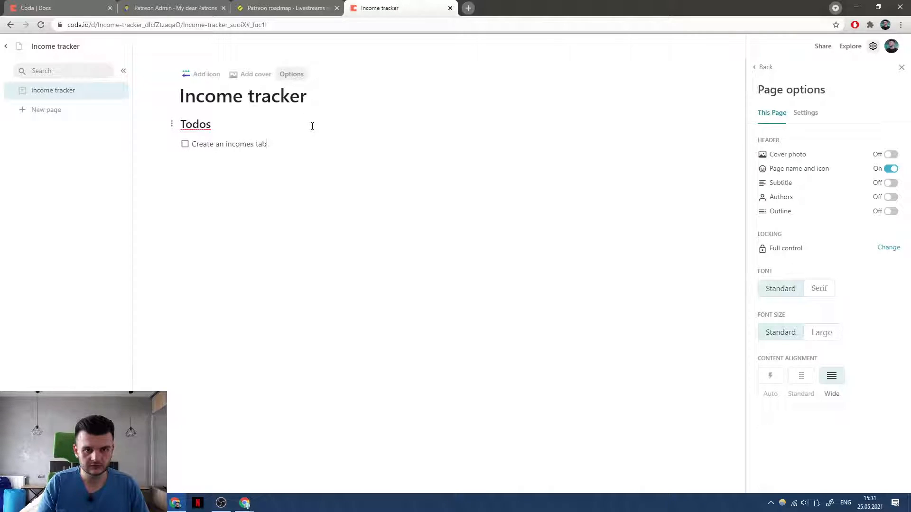
type("le and add ")
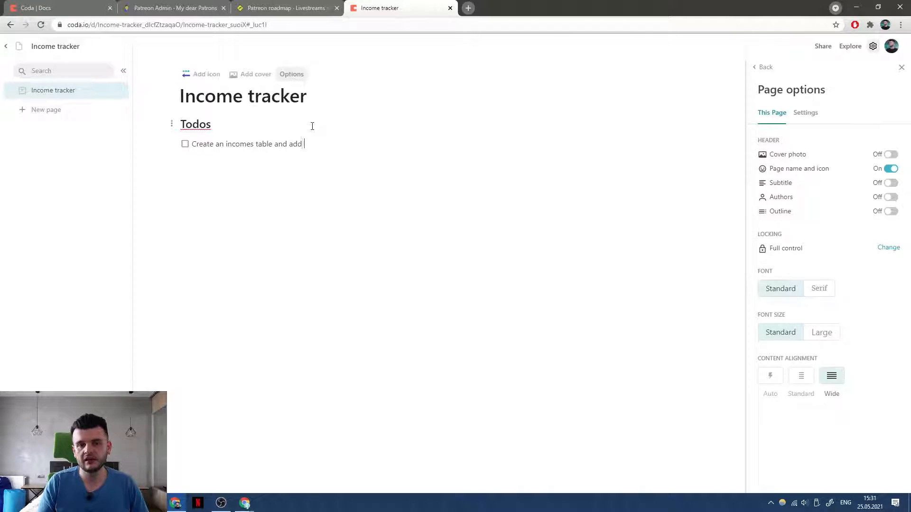
type("records to it in USD")
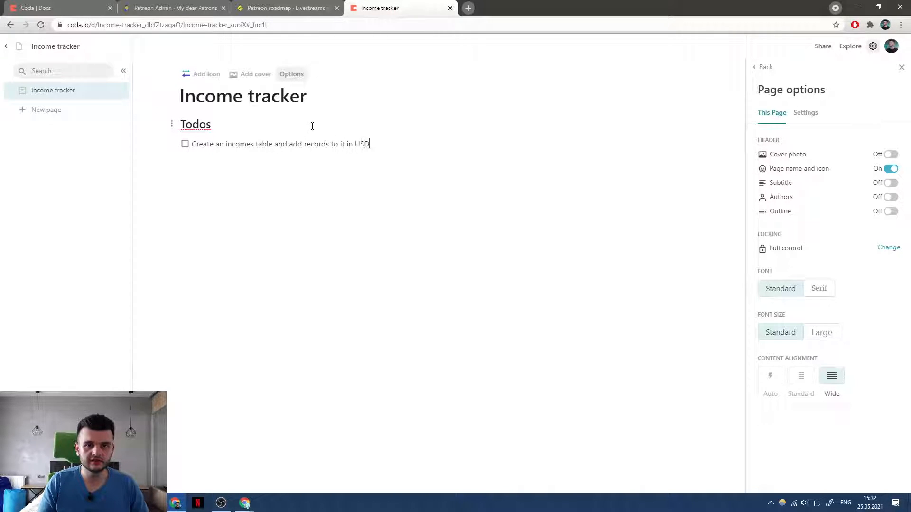
Add a nested checklist item under the first todo reading "A way to track this in Hryvnias (UAH)".
key("Return")
key("Tab")
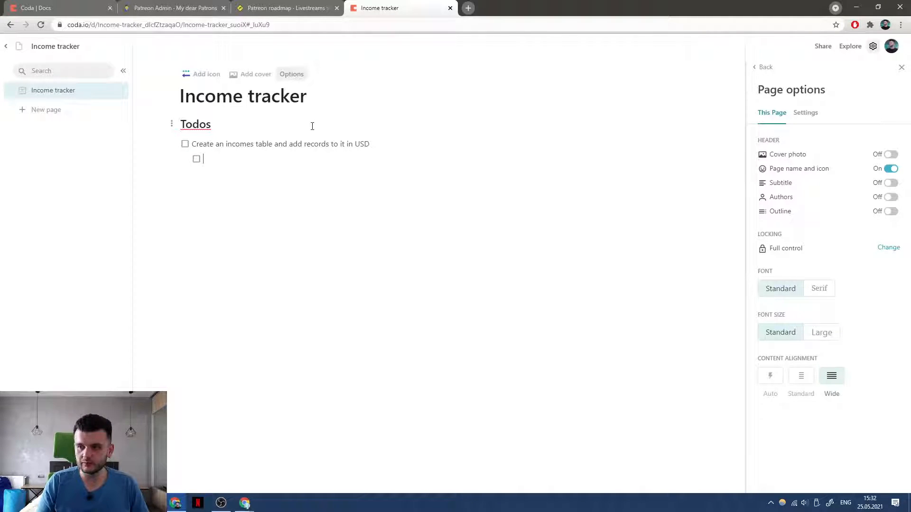
type("A way to track ")
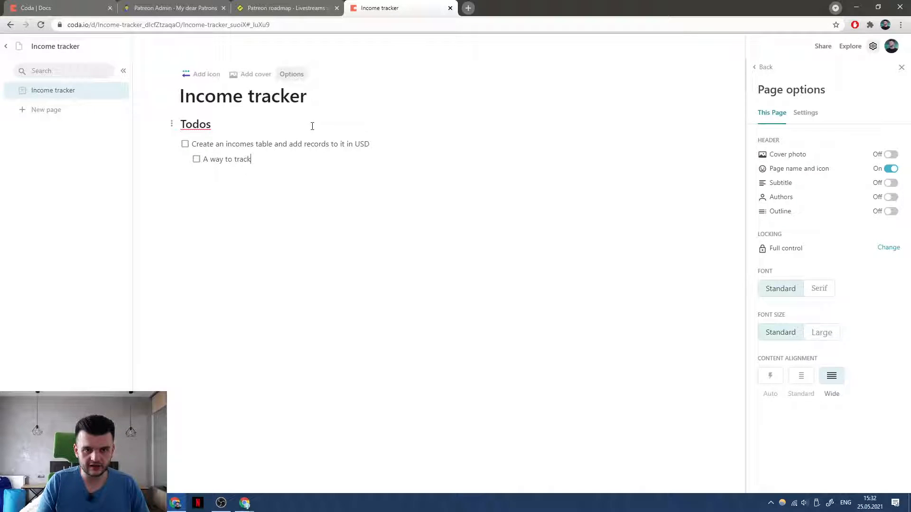
type("this ")
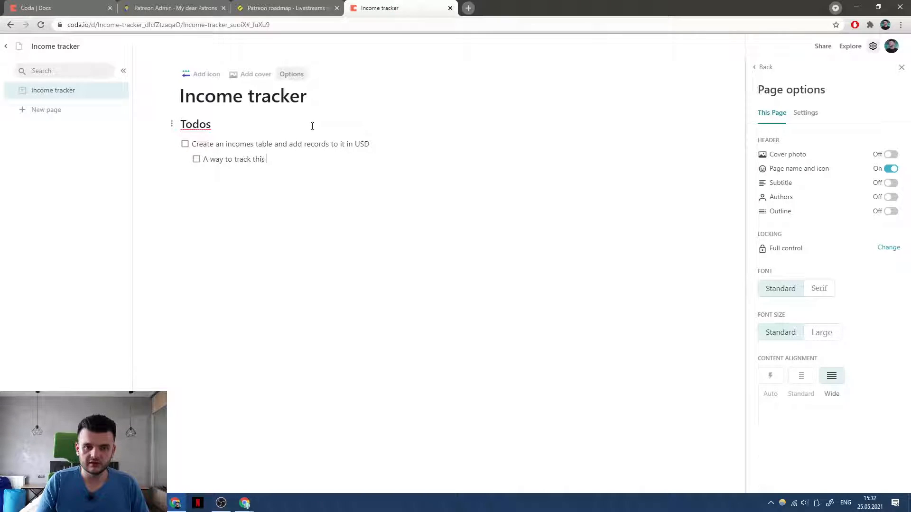
type("in Hryv")
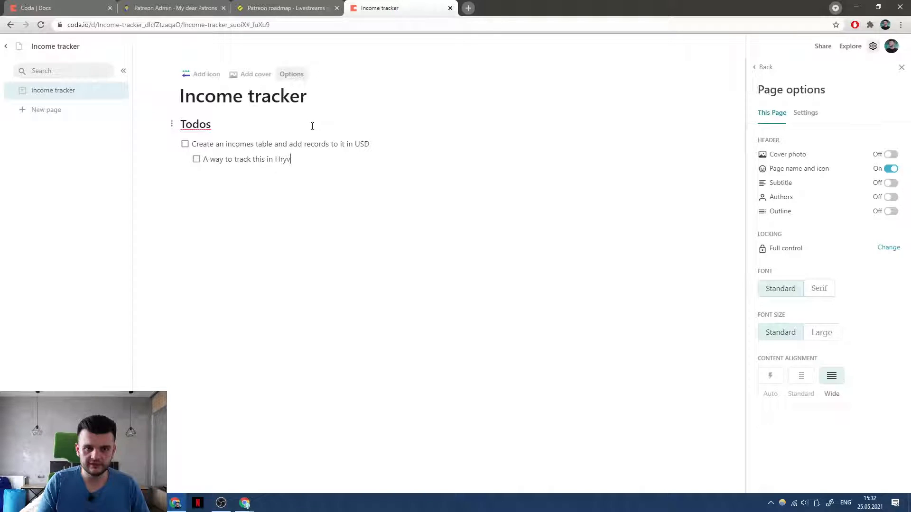
type("nias (UAH)")
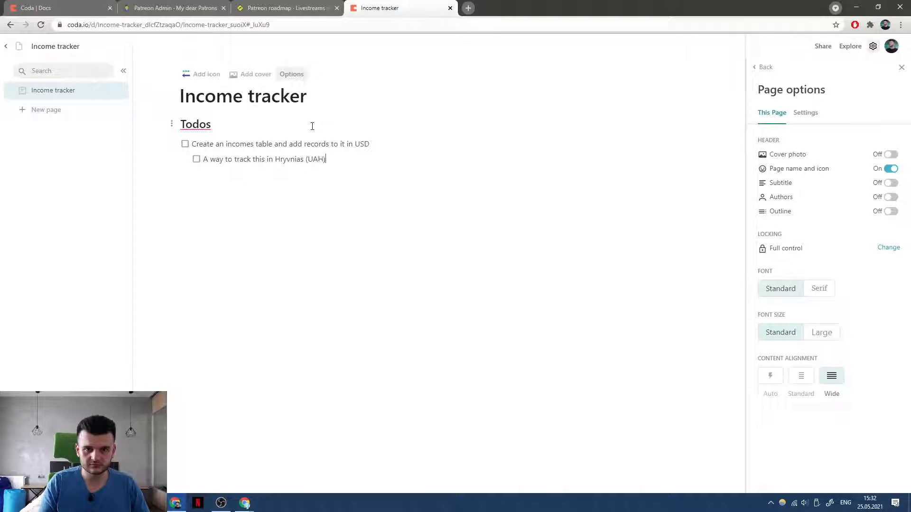
Add a second nested item reading "If time permits: use a 3rd party tool (Integromat) to get historic exchange rates".
key("Return")
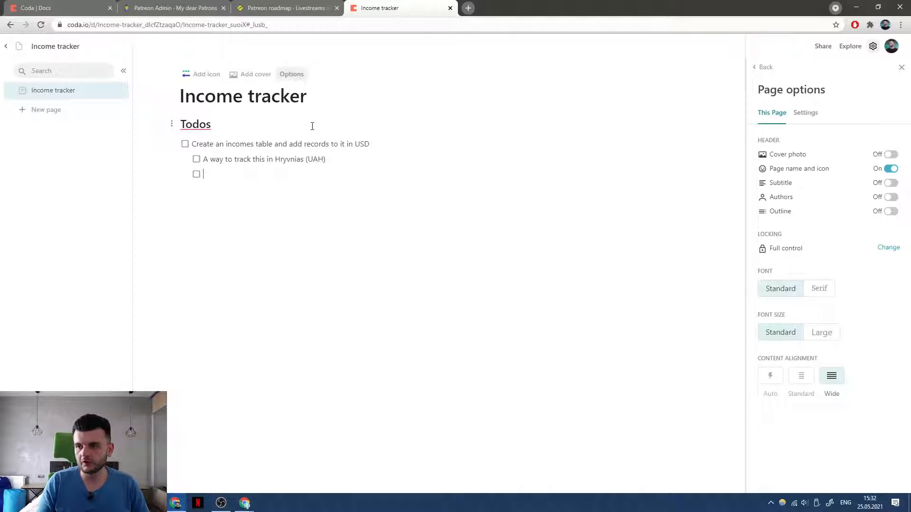
type("If time permits: use a 3rd party tool (")
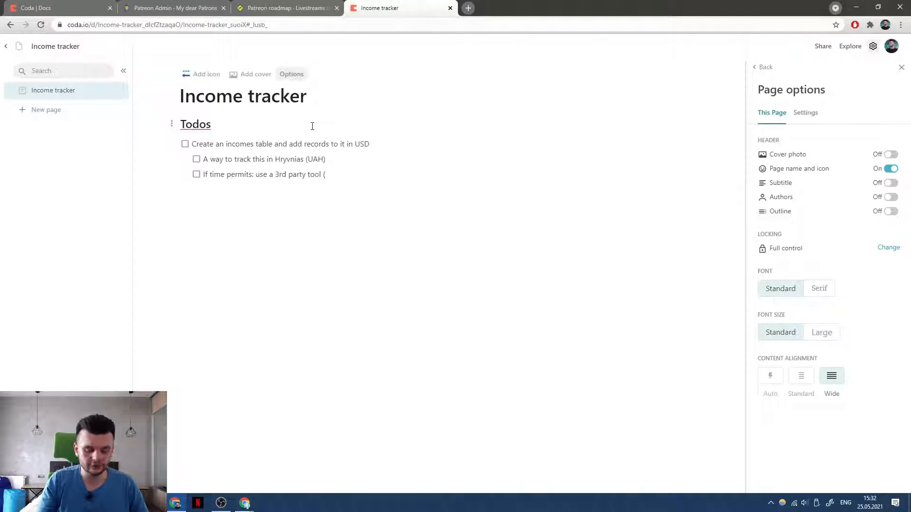
type("In")
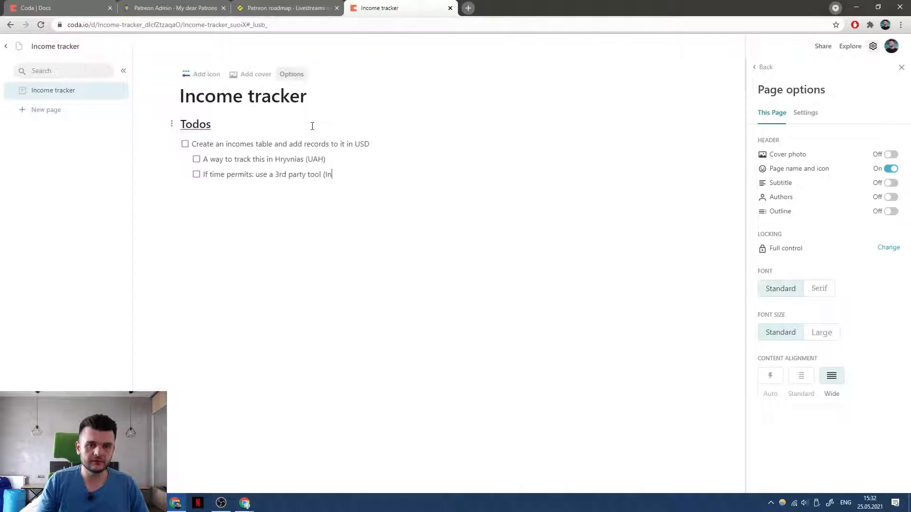
type("tegromat)")
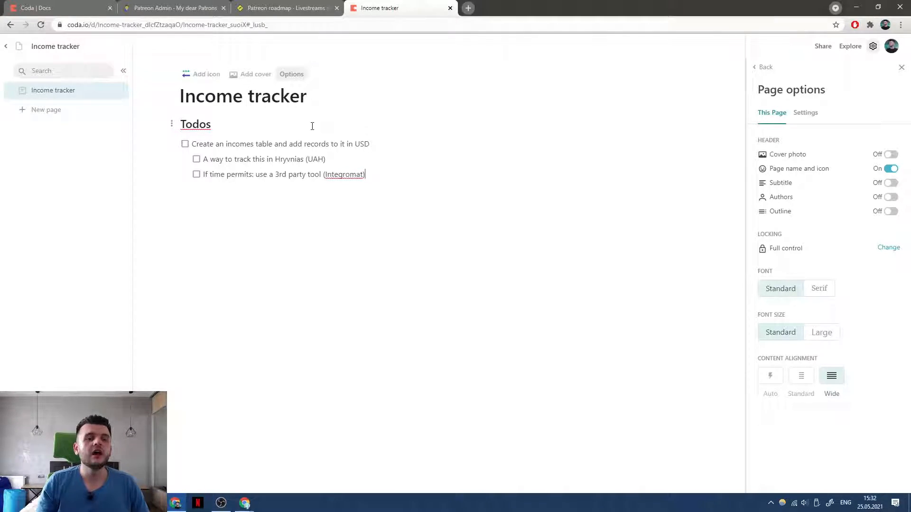
type(" to get historu")
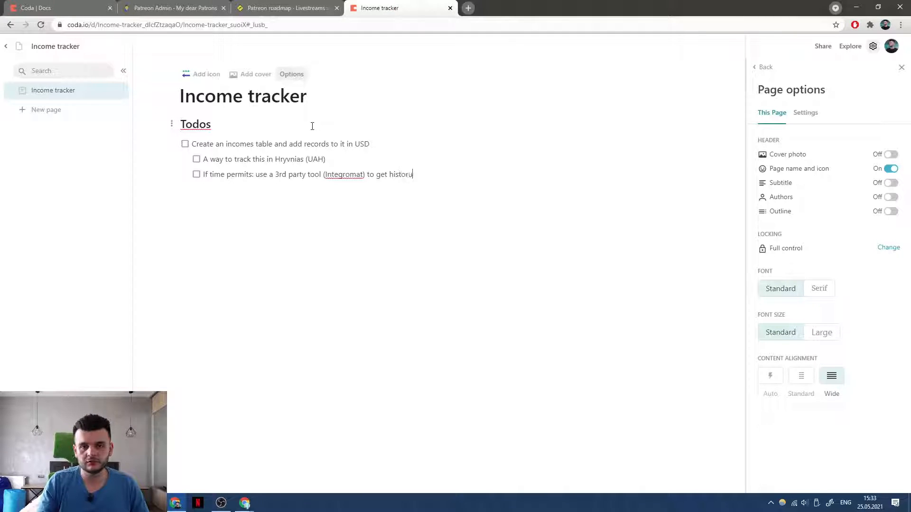
key("BackSpace")
type("ic excha")
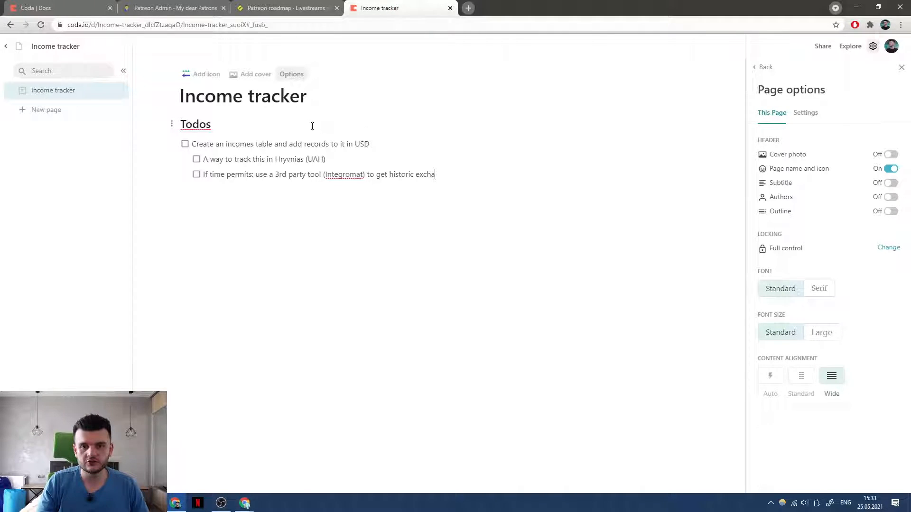
type("nge rates")
Add another nested item at the same level reading "Link incomes to clients".
key("Return")
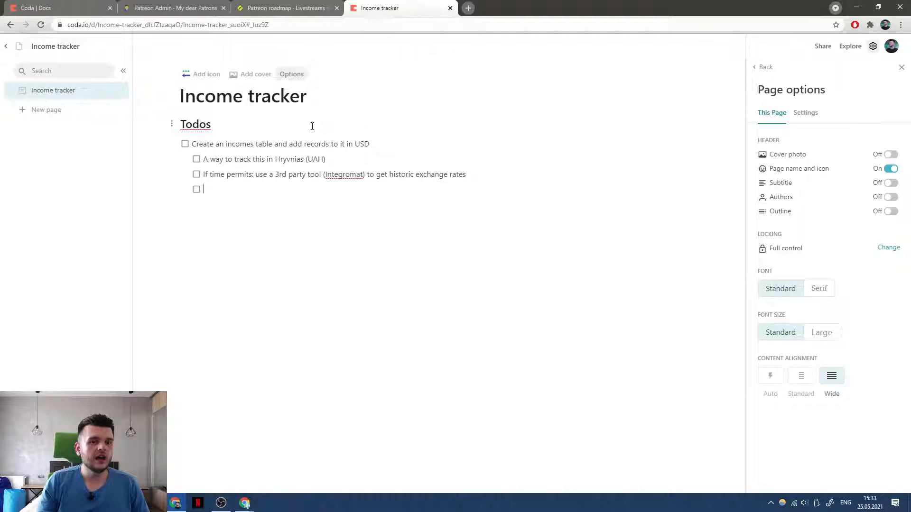
key("shift+Tab")
key("Tab")
type("Link ")
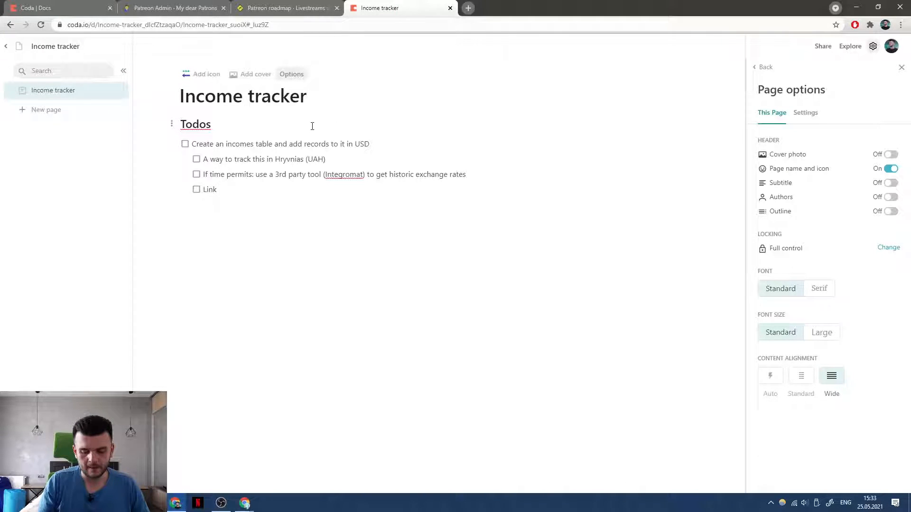
type("incomes to clients")
Add an "Exploration:" item to the nested list and place "Link incomes to clients" beneath it as its sub-item.
key("Return")
type("Exploration:")
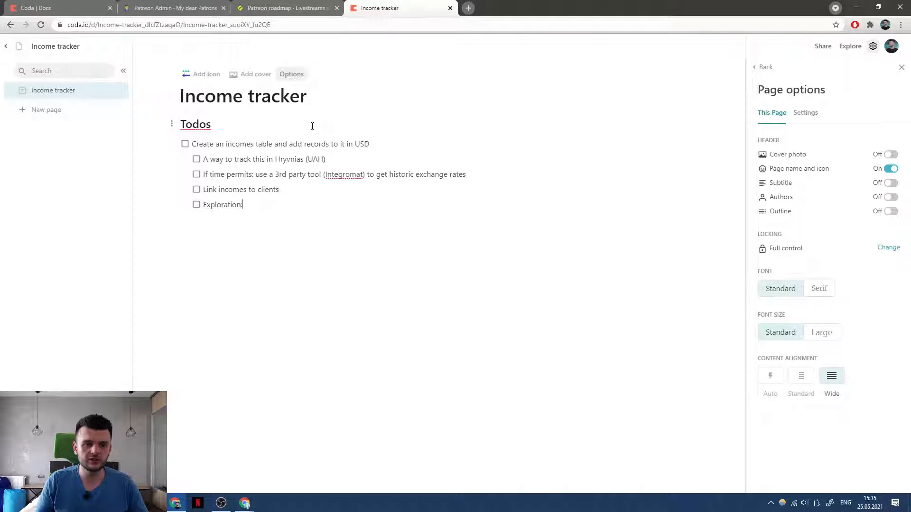
left_click_drag(184, 189, 258, 213)
left_click(389, 206)
key("Return")
Append "— makes sense?" to the "Link incomes to clients" item.
left_click(405, 208)
type("—")
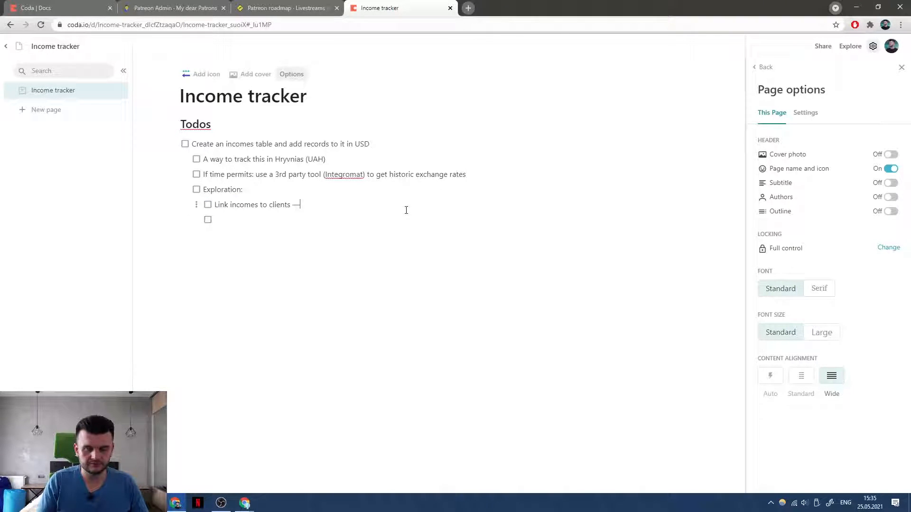
type(" makes sense?")
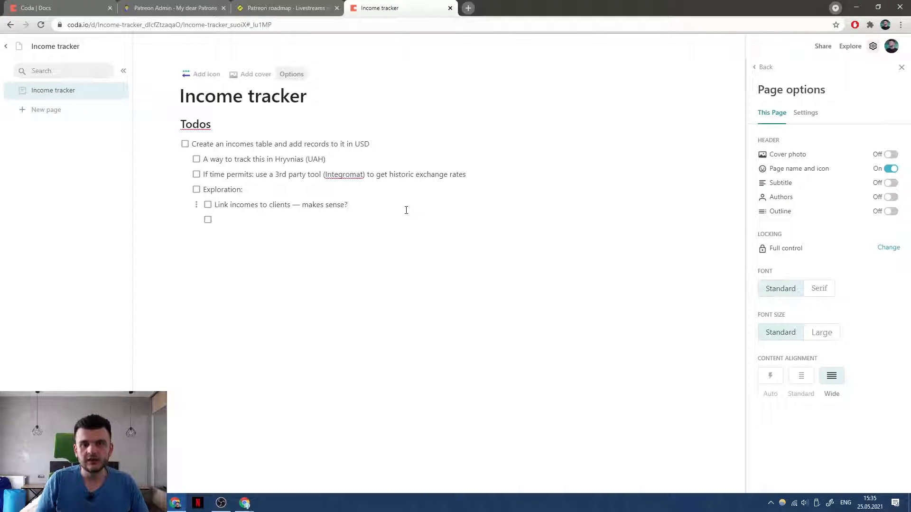
key("Down")
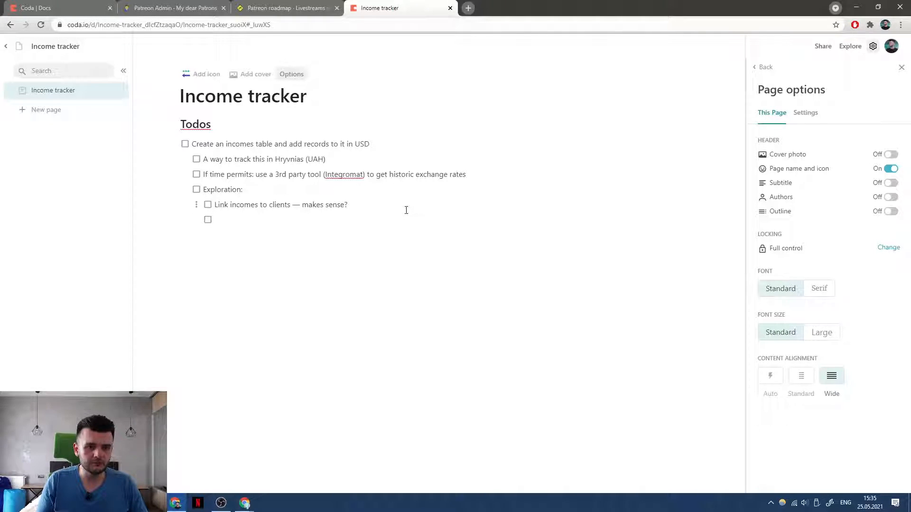
Append "→ should be manually entered" to the first todo about creating the incomes table.
left_click(398, 148)
type("— should")
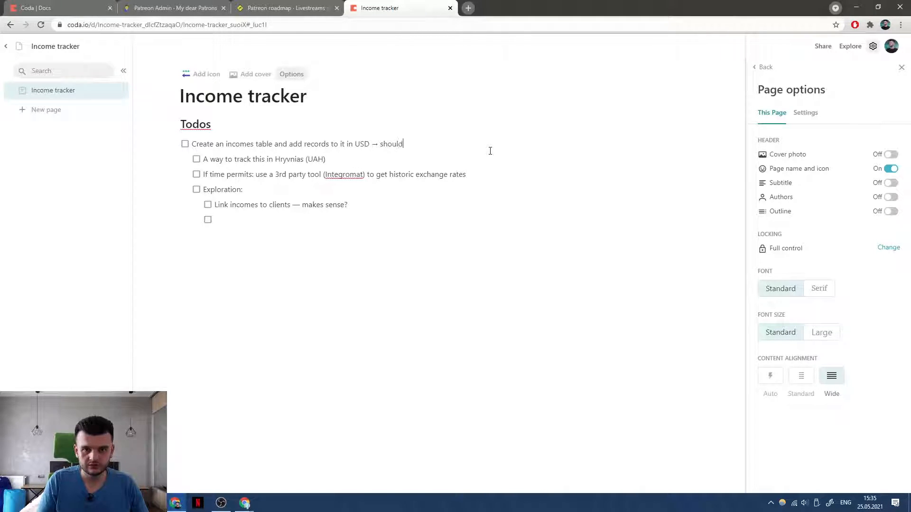
type(" be manually entered")
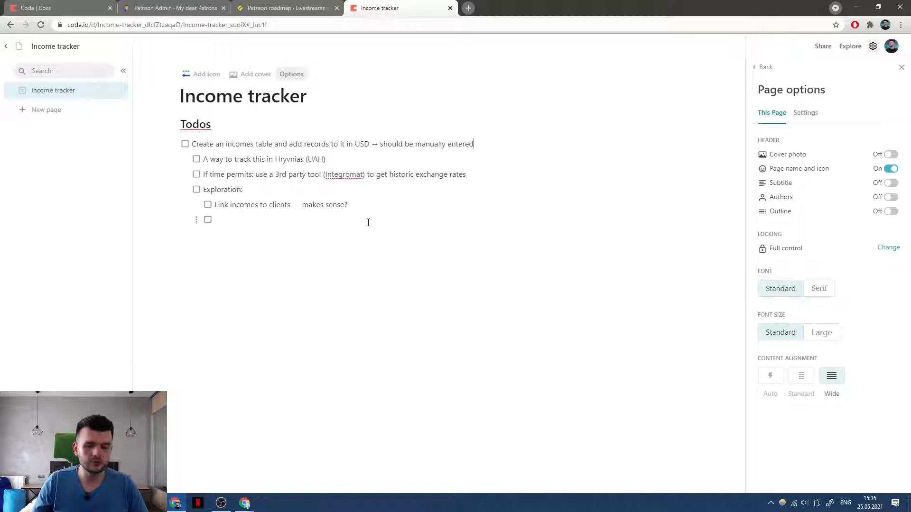
Turn the empty last item into a top-level todo reading "Quarterly summaries table / report".
left_click(360, 252)
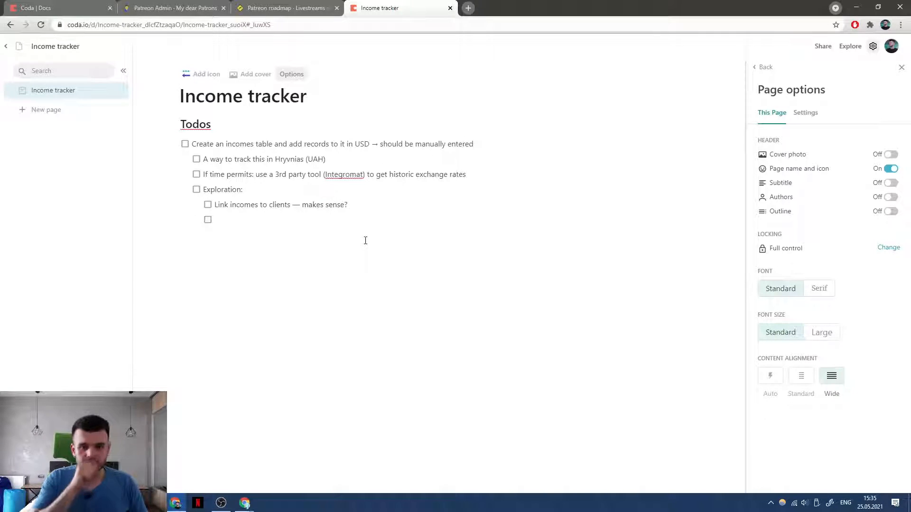
key("shift+Tab")
key("shift+Tab")
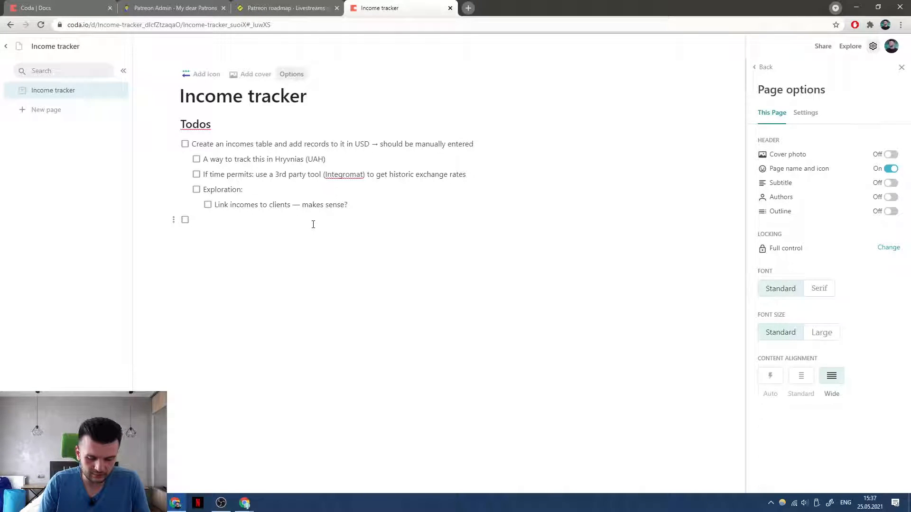
type("Quarter")
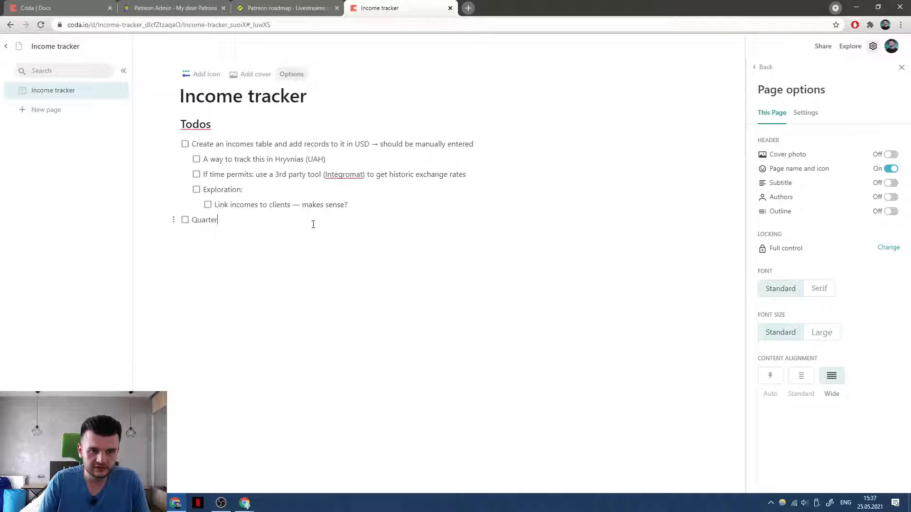
type("ly: summaries tab")
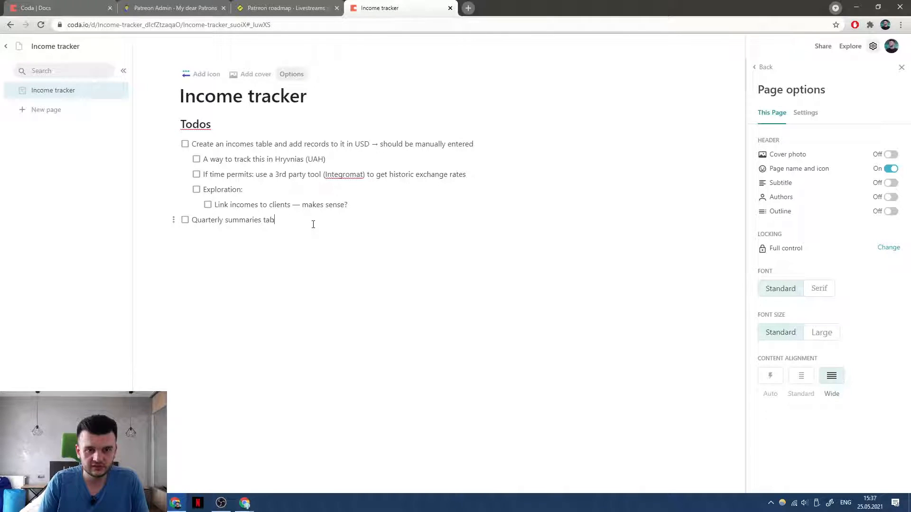
type("le / report")
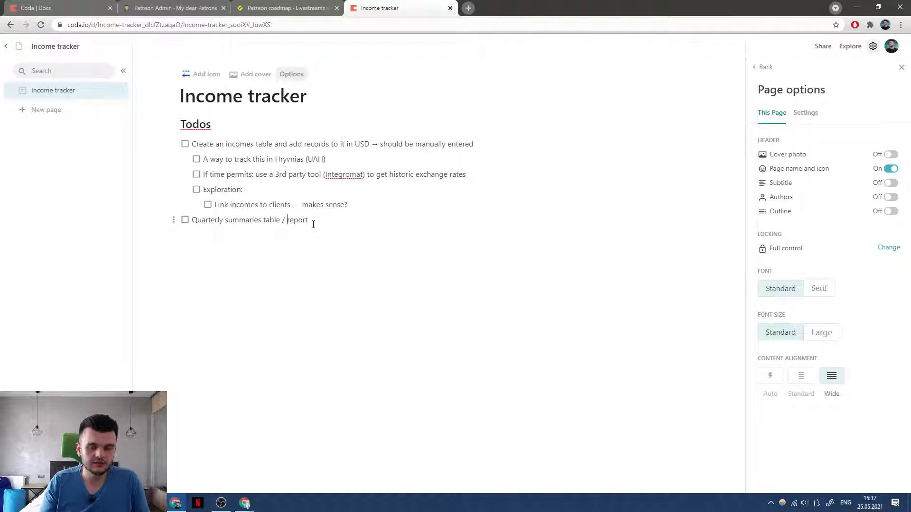
Replace "/ report" in the quarterly summaries todo with "(numbers to fill out the tax report)".
key("ctrl+Left")
key("shift+End")
key("BackSpace")
type("(numbers to fill out the tax re[po")
key("BackSpace")
key("BackSpace")
key("BackSpace")
type("port)")
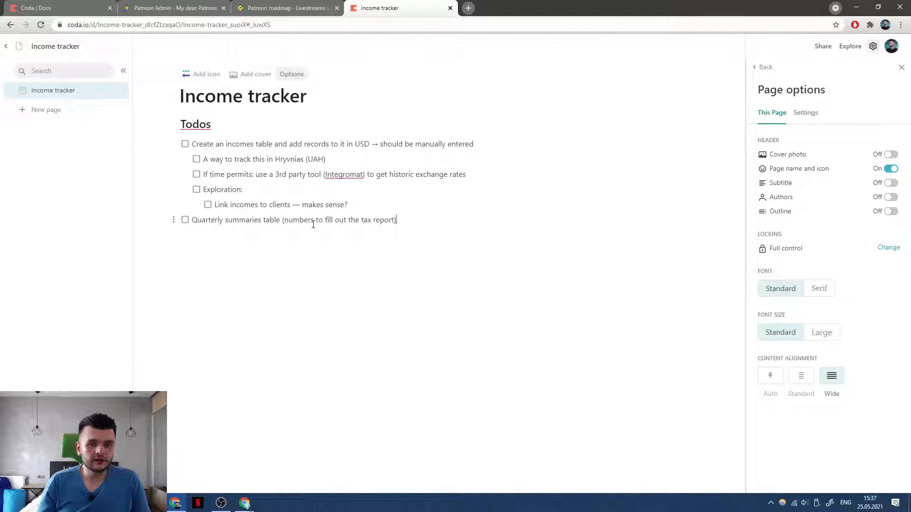
End the checklist with a blank line below the quarterly summaries item.
key("Return")
type("=")
key("BackSpace")
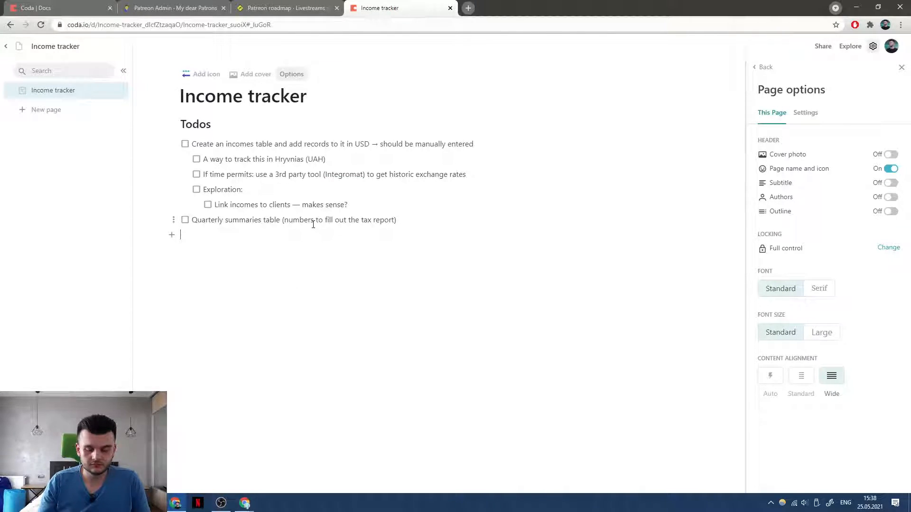
key("BackSpace")
Search the installed Windows apps for "car" and launch the matching app.
key("super")
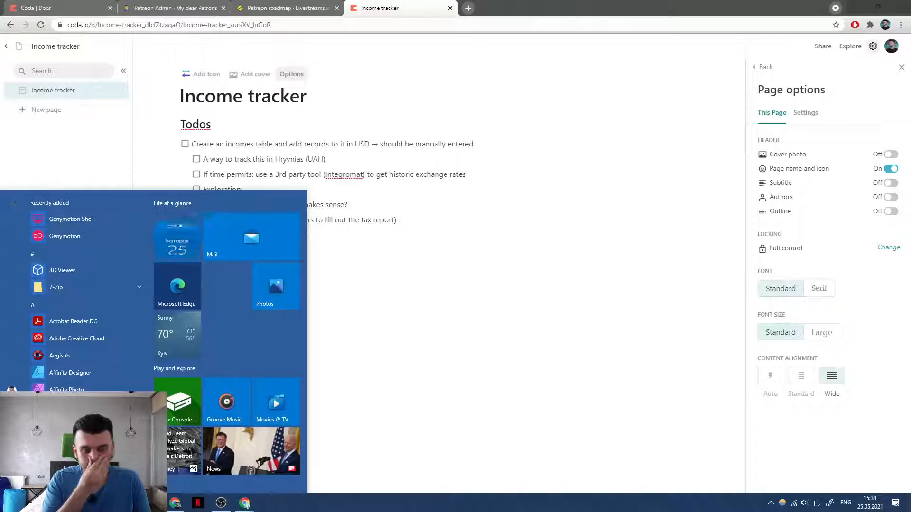
type("car")
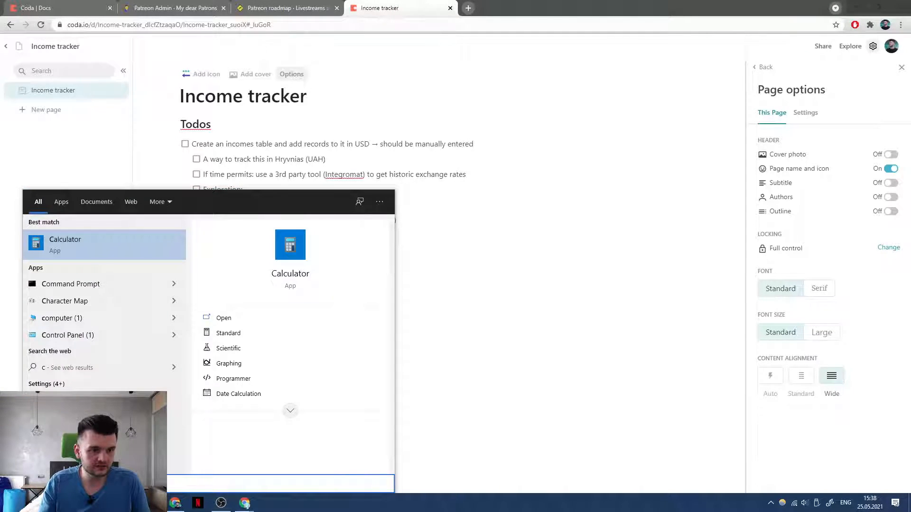
key("Return")
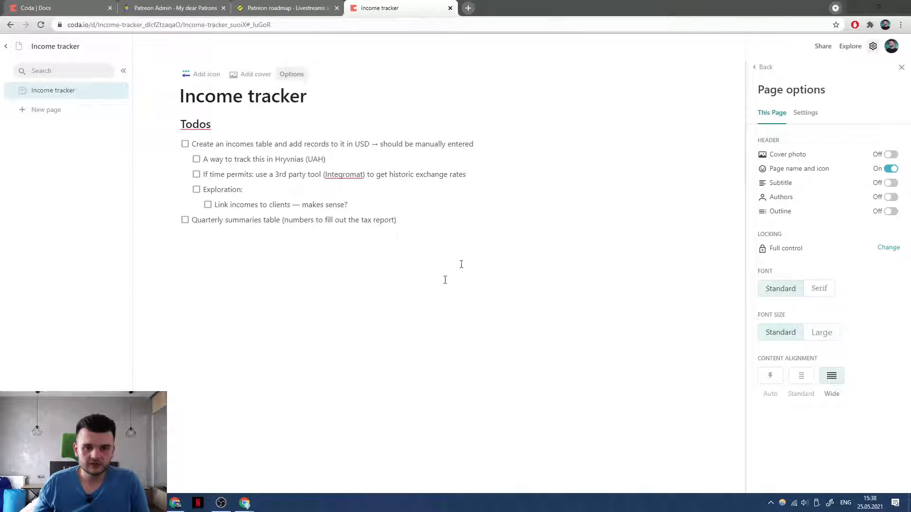
key("ctrl+a")
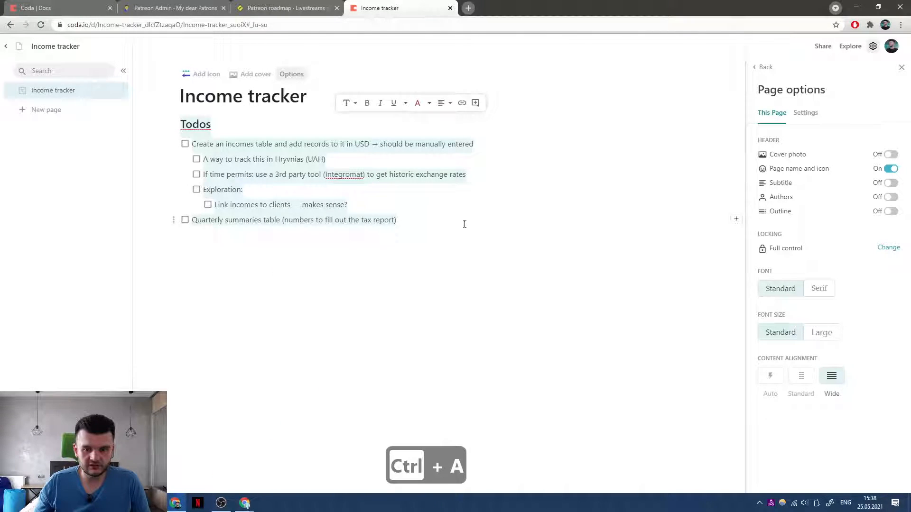
left_click(463, 224)
key("ctrl+c")
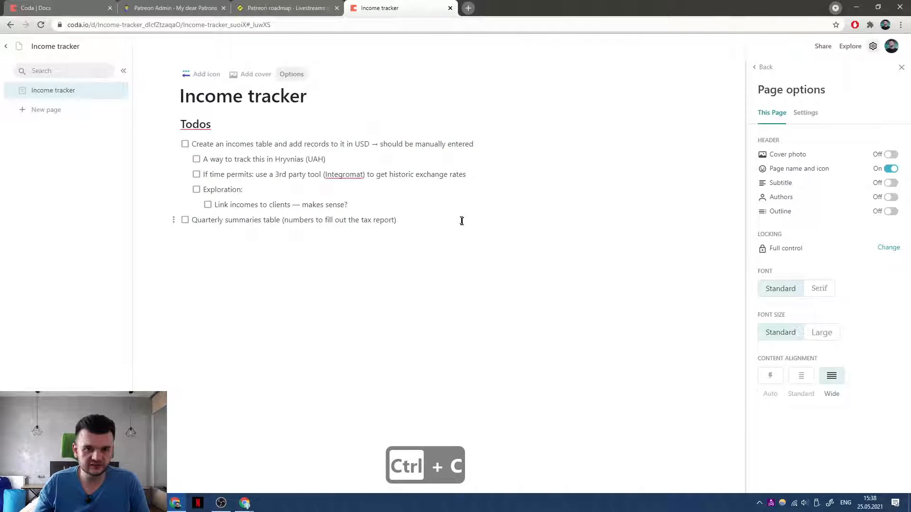
left_click(402, 236)
left_click(416, 218)
key("ctrl+c")
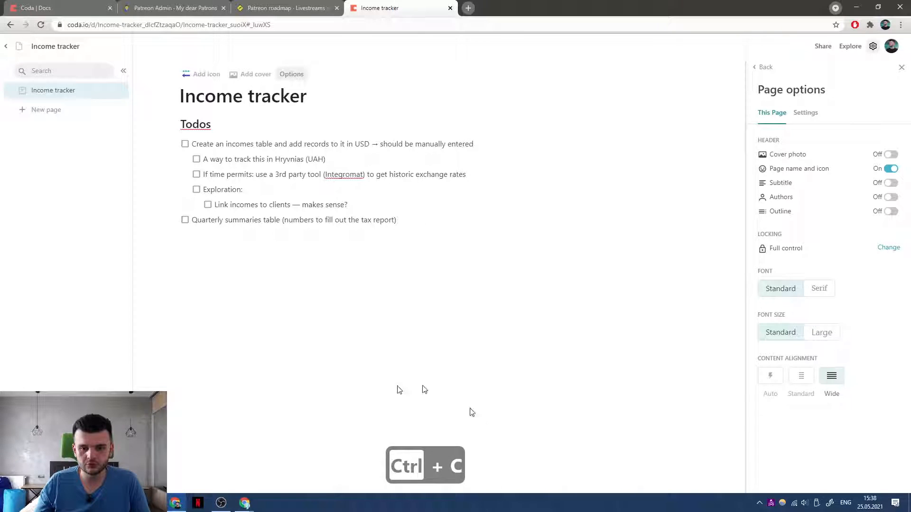
left_click(440, 232)
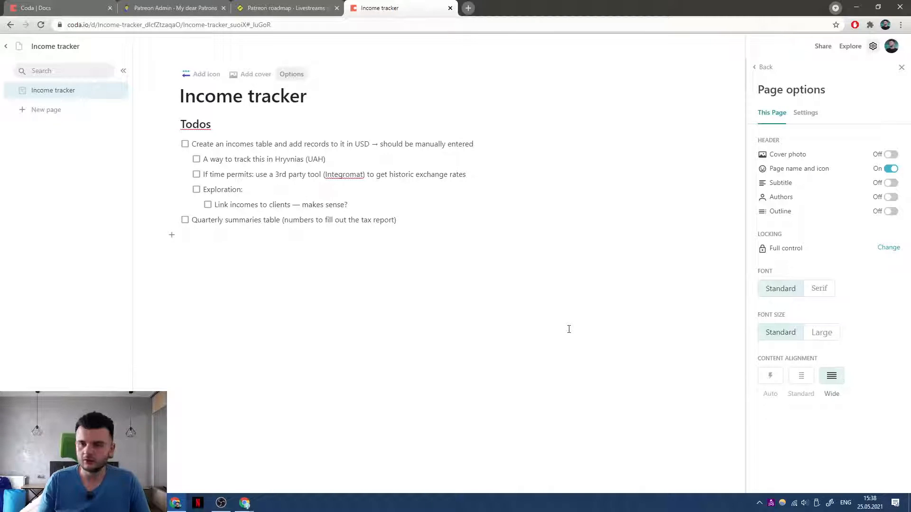
key("ctrl+a")
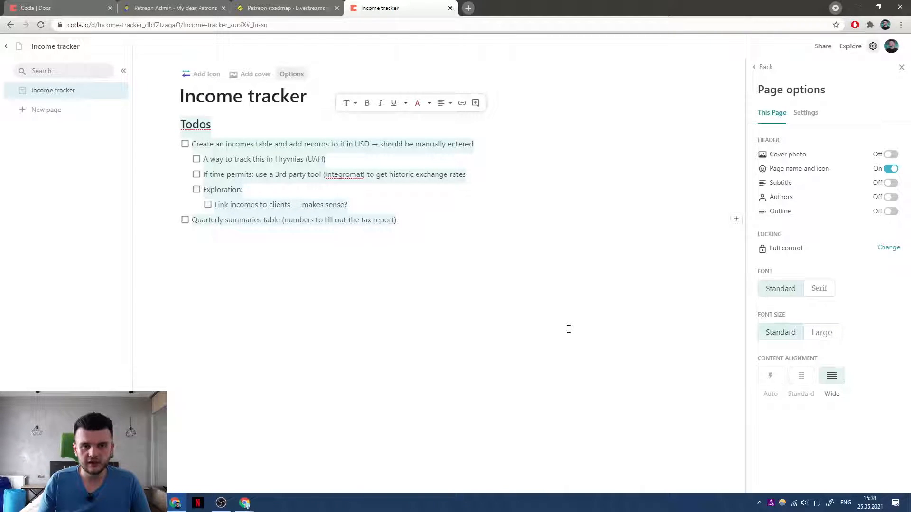
left_click(447, 297)
key("ctrl+a")
key("ctrl+c")
left_click(460, 270)
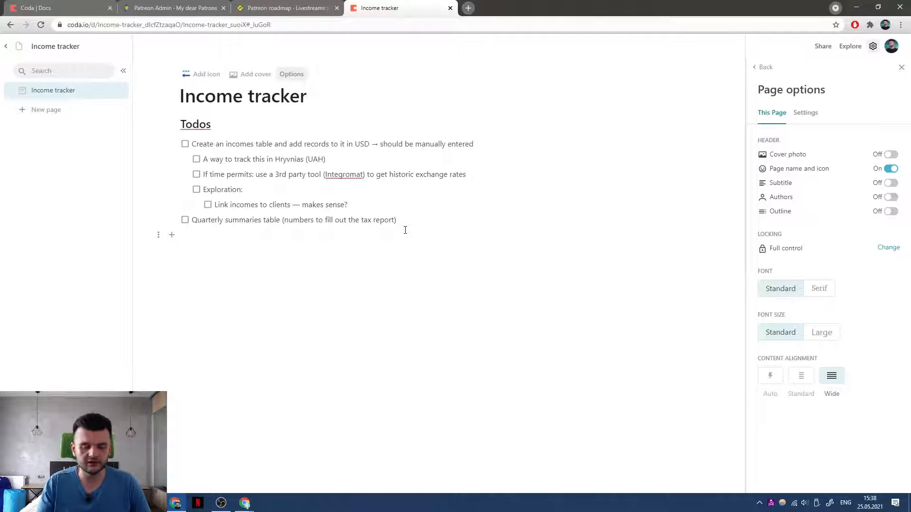
Insert a divider line below the todo list and a new table titled "DB Incomes" beneath it.
type("-")
type("/table")
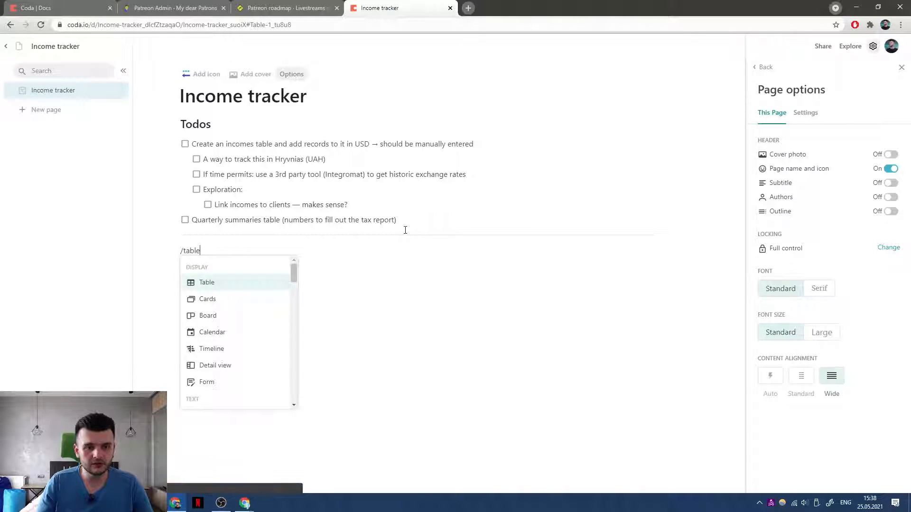
key("Return")
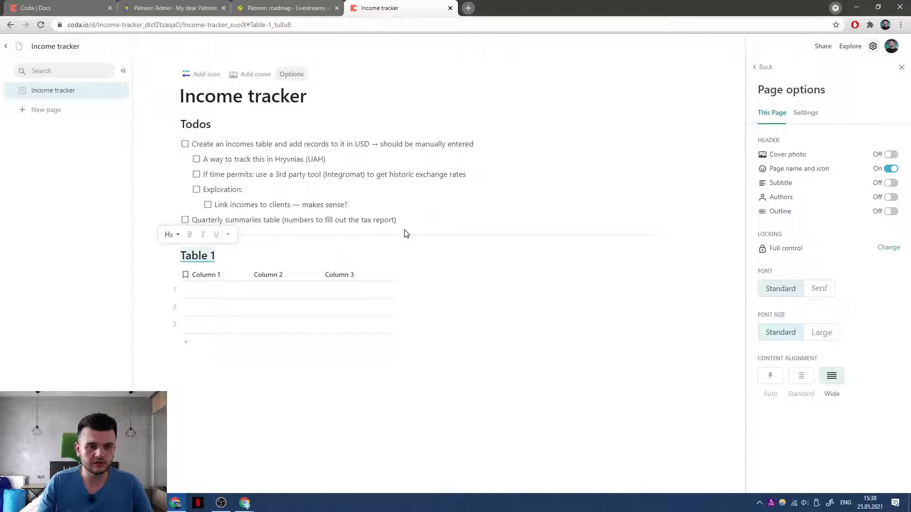
type("Incomes")
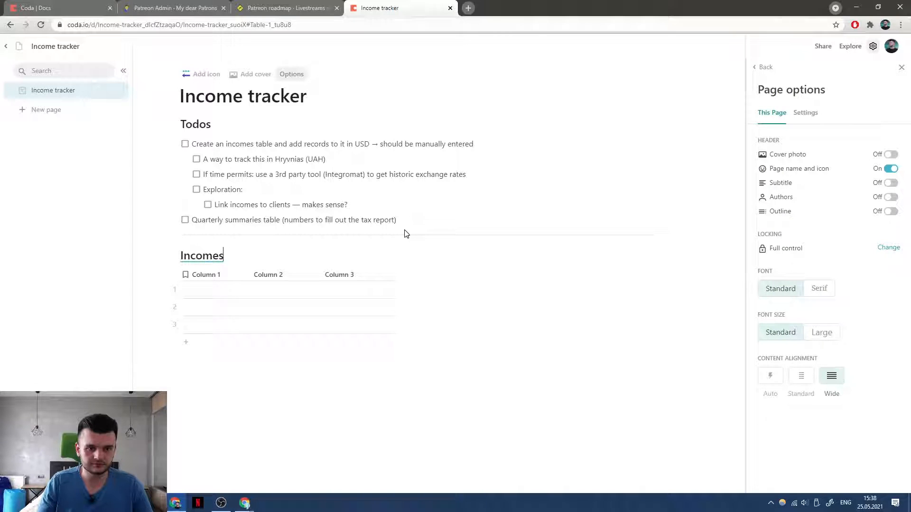
key("ctrl+Left")
type("DB")
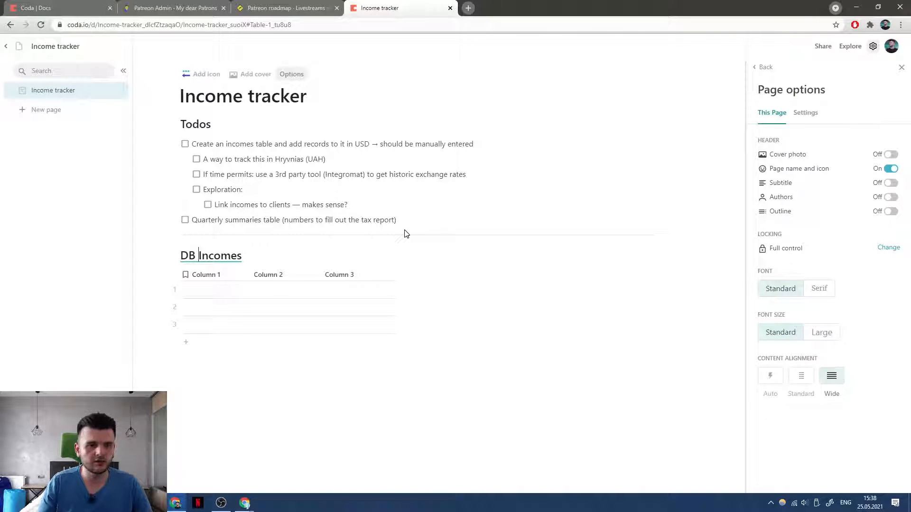
Rename the first column of the DB Incomes table to "Summary".
left_click(234, 276)
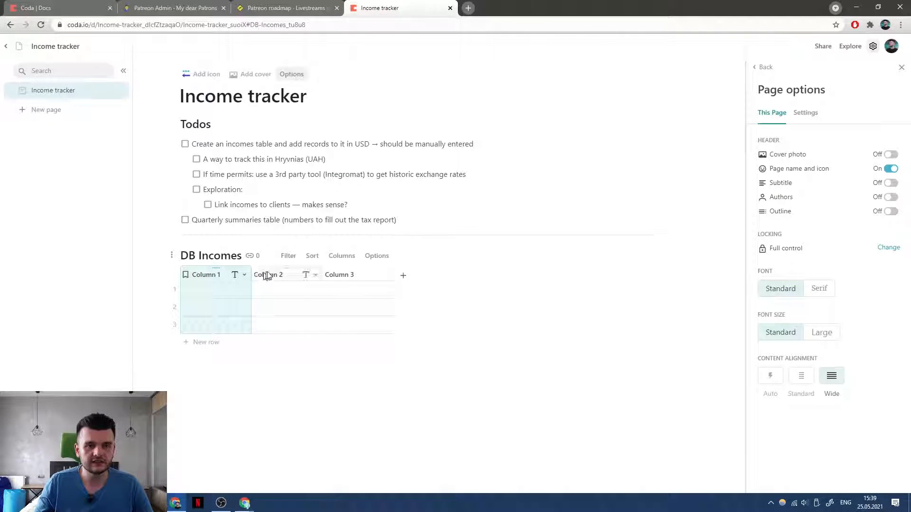
left_click(311, 275)
left_click(204, 274)
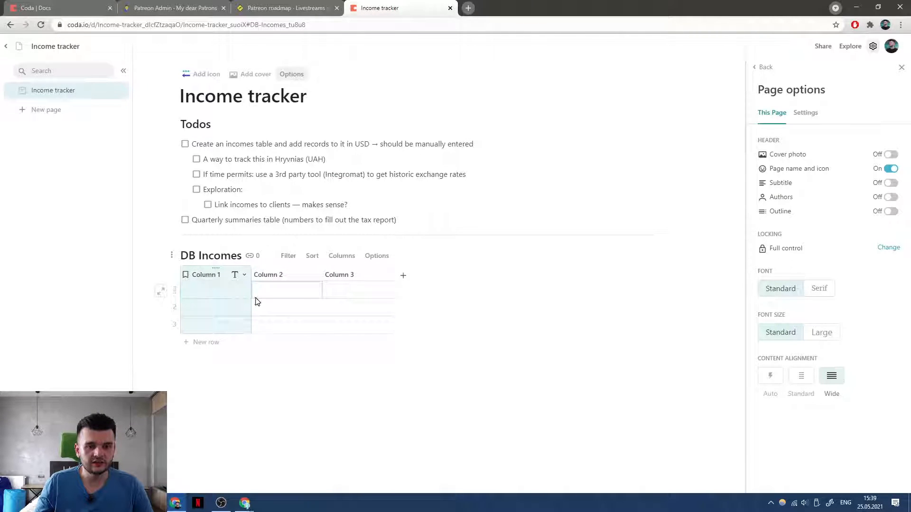
left_click(287, 275)
left_click(207, 277)
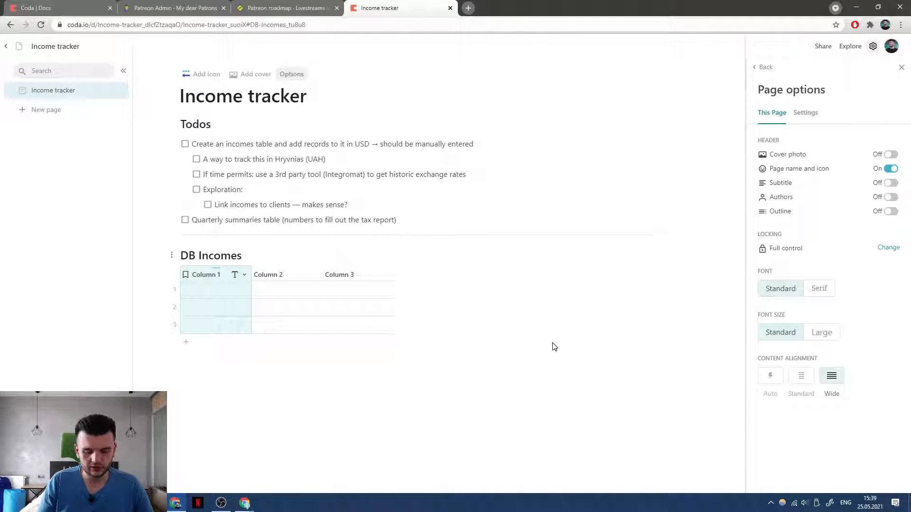
type("Summary")
key("Return")
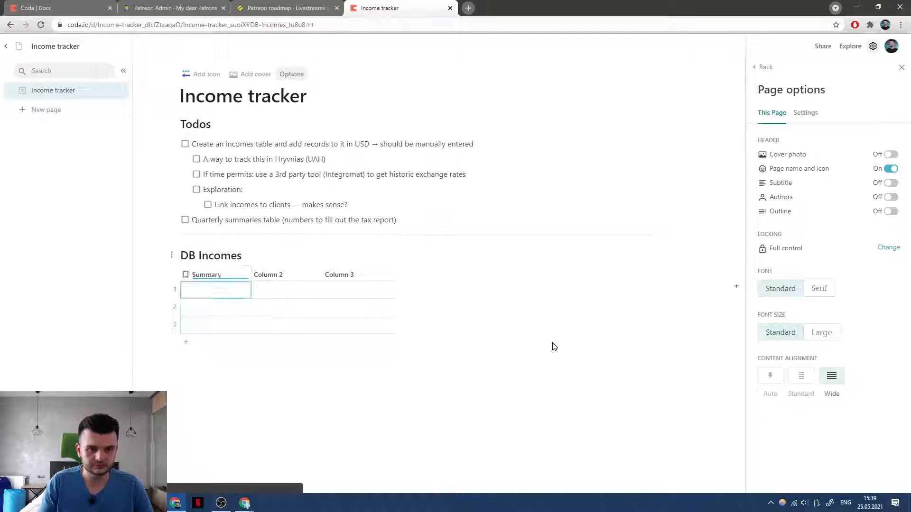
Widen the second column of the DB Incomes table slightly.
left_click(261, 274)
left_click(189, 275)
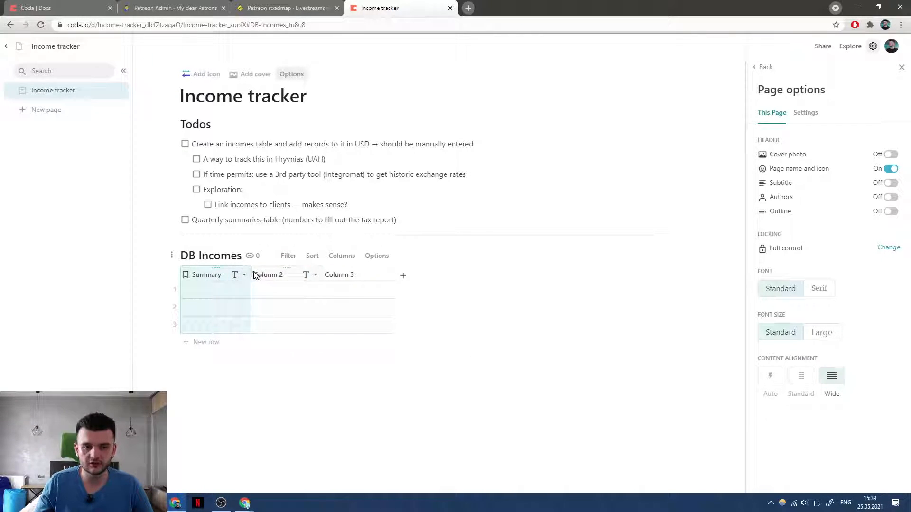
left_click_drag(322, 275, 354, 275)
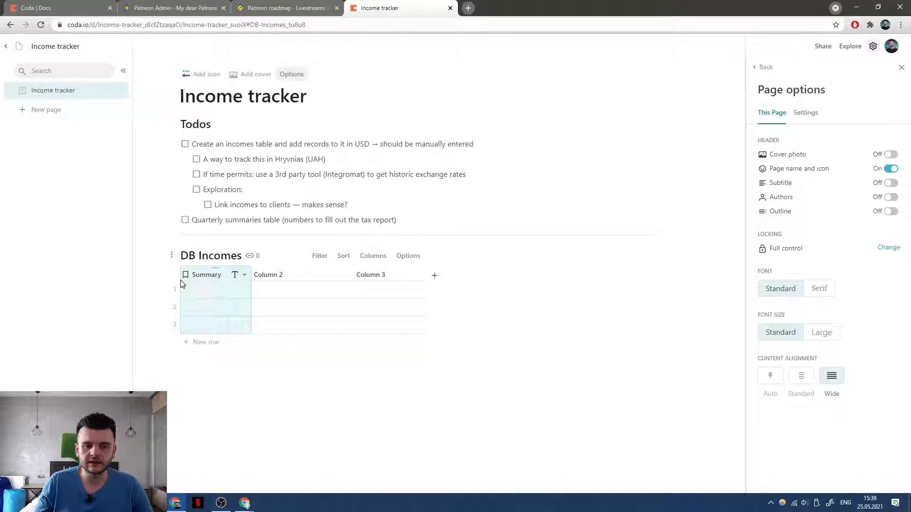
left_click(309, 275)
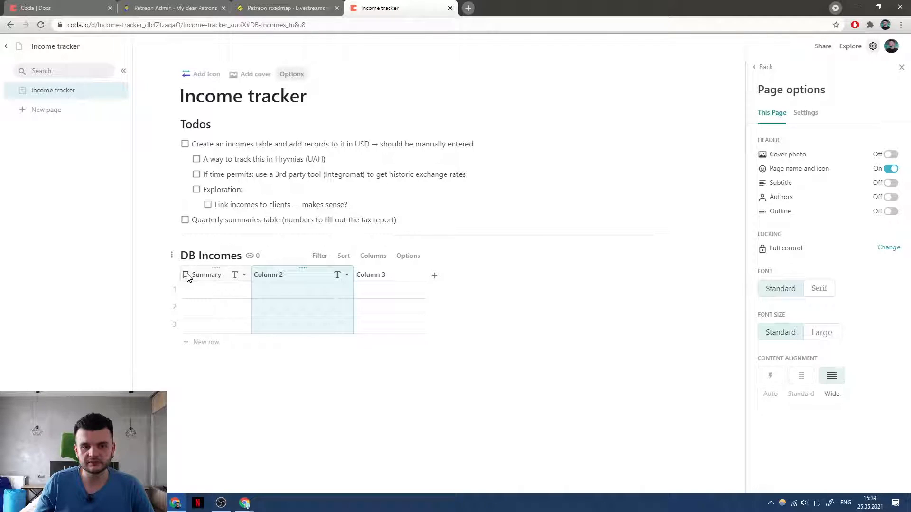
Examine the display column marker on Summary and the second column's options for becoming the display column.
mouse_move(188, 278)
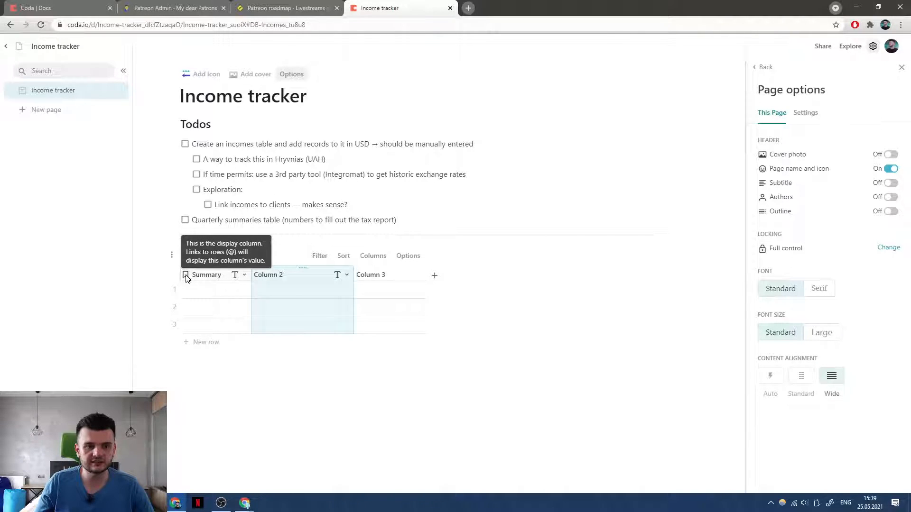
right_click(185, 279)
scroll(223, 365, "down", 1)
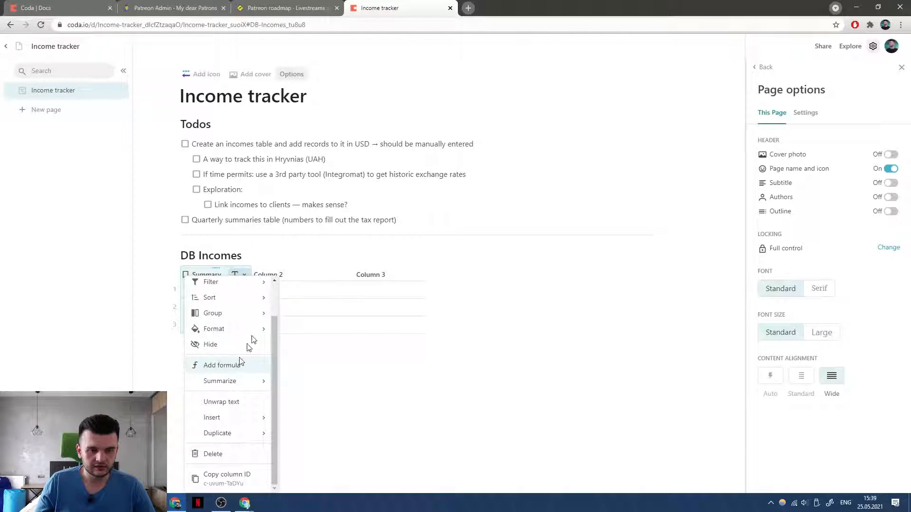
right_click(276, 274)
scroll(332, 429, "down", 2)
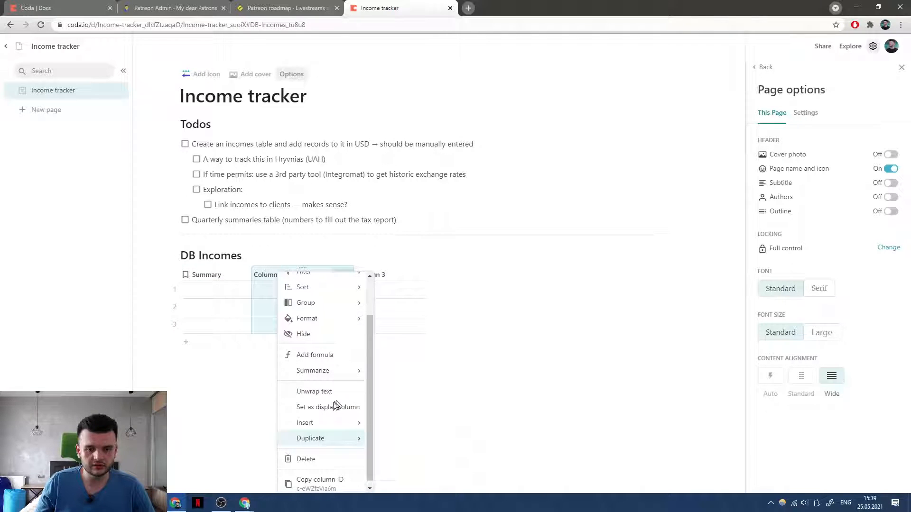
left_click(228, 290)
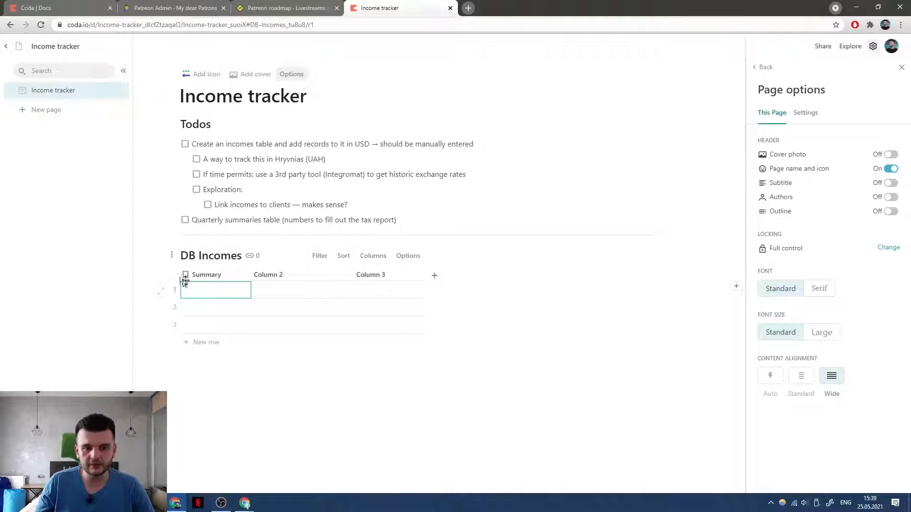
View the suggestions for an @ reference on the blank line below the table, leaving the line empty.
left_click(287, 449)
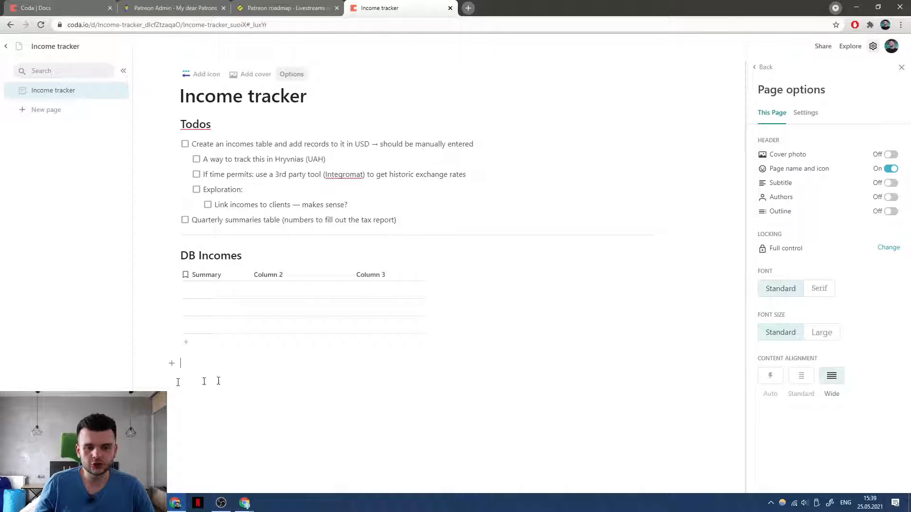
left_click(269, 274)
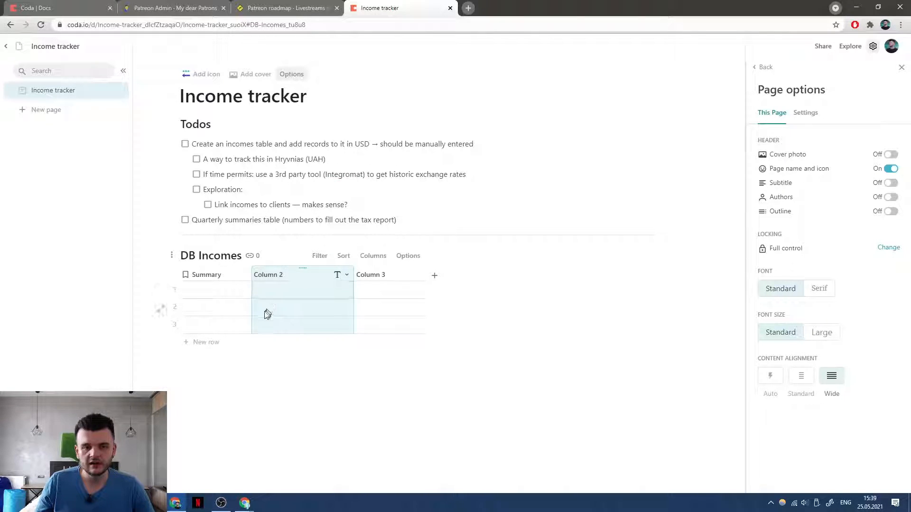
left_click(198, 393)
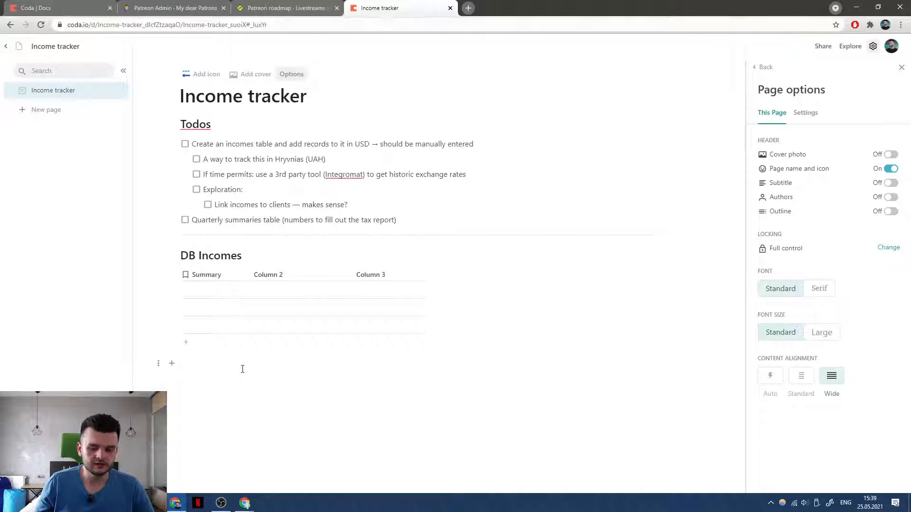
type("@")
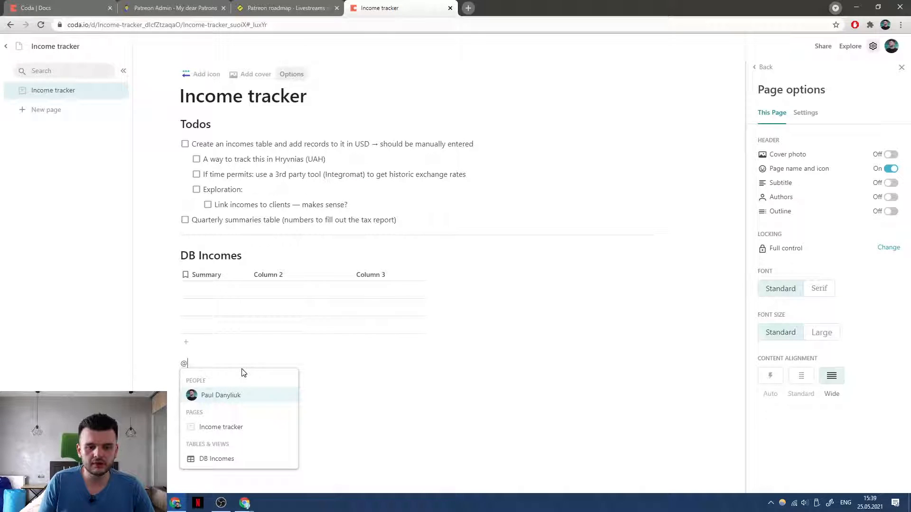
key("BackSpace")
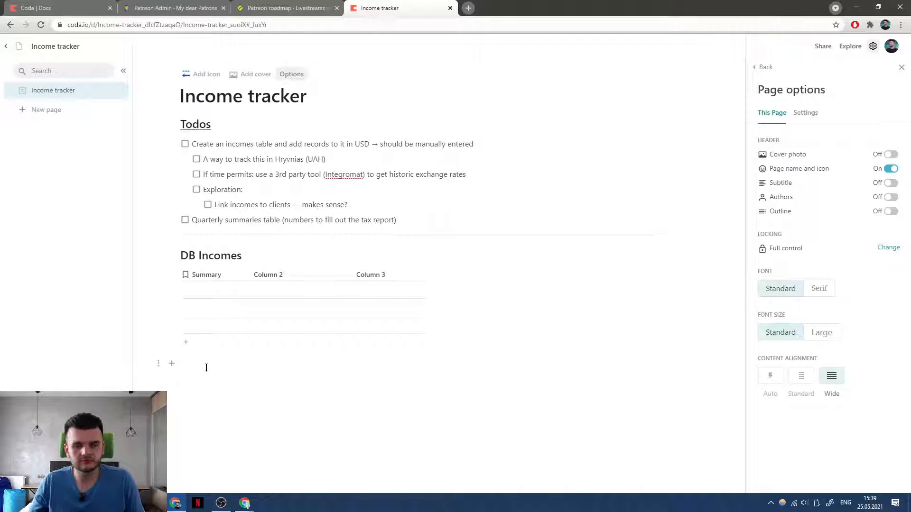
type("@")
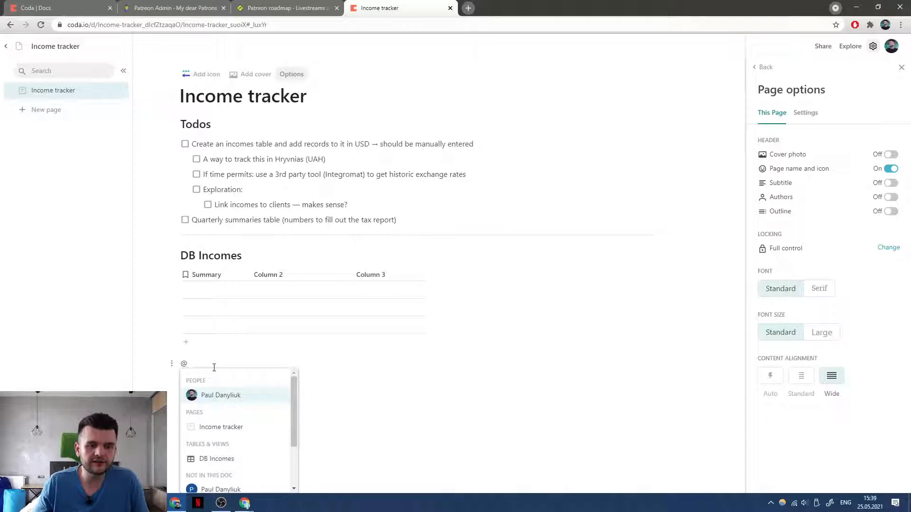
key("BackSpace")
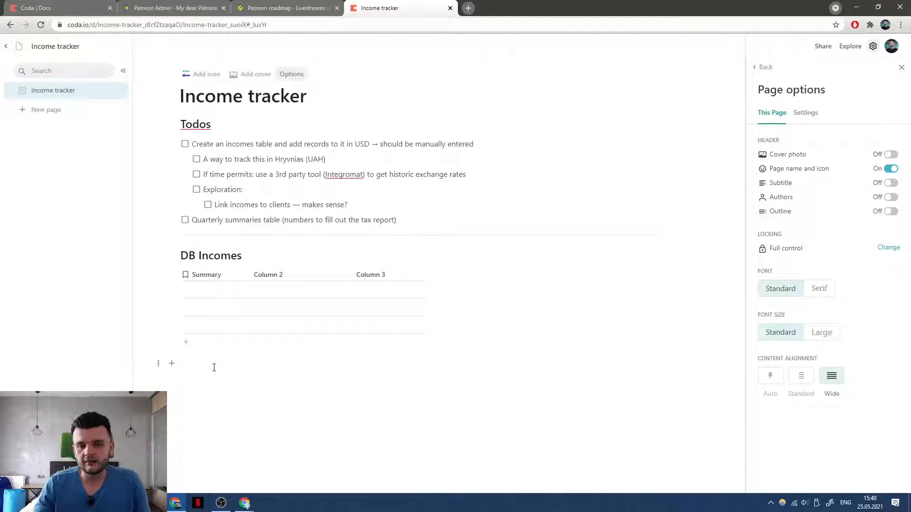
left_click(275, 274)
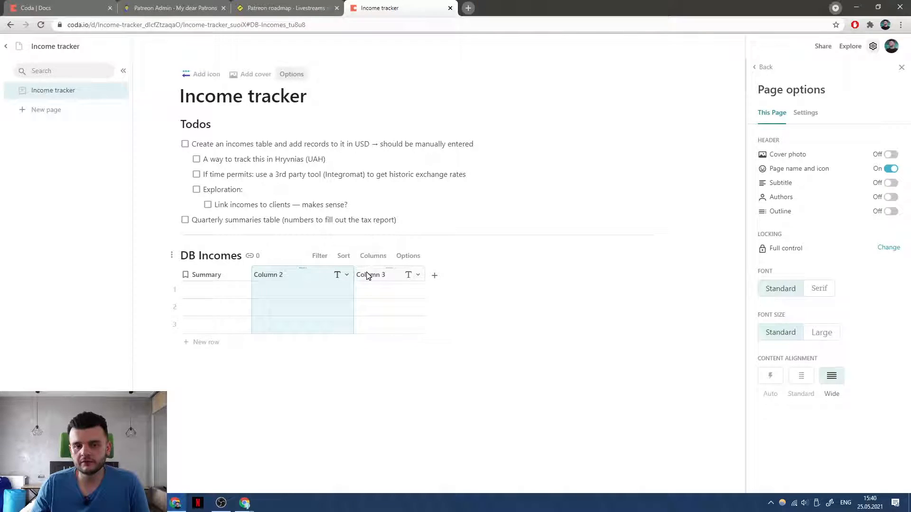
left_click(368, 274)
left_click(213, 275)
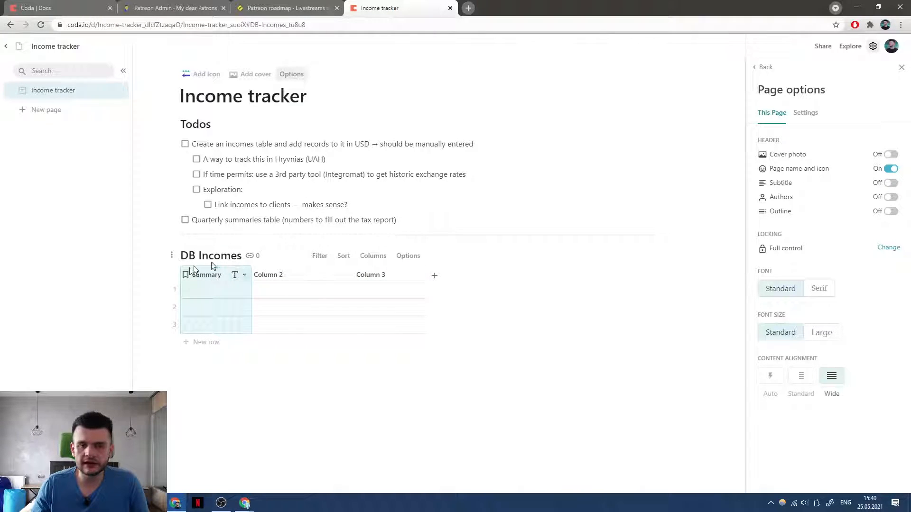
left_click(273, 278)
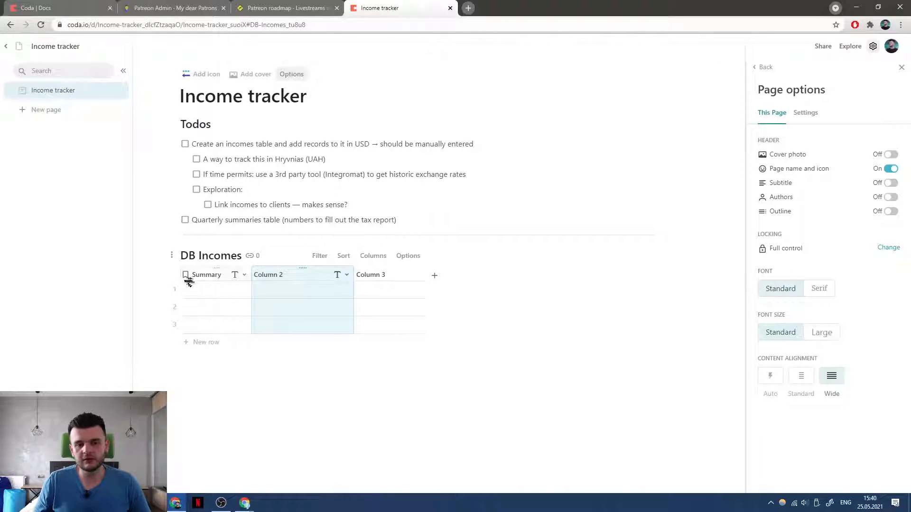
left_click(403, 289)
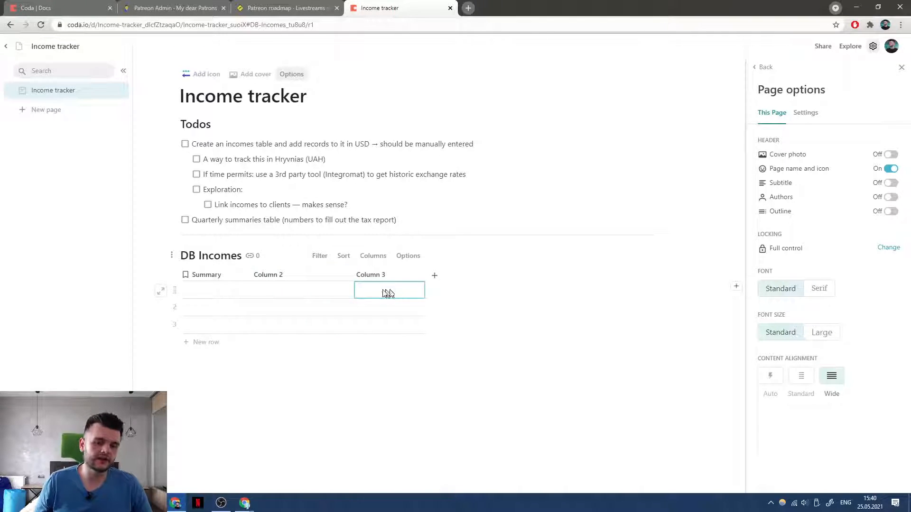
Rename the second column of DB Incomes to "Date" and change its column type to Date.
left_click(290, 276)
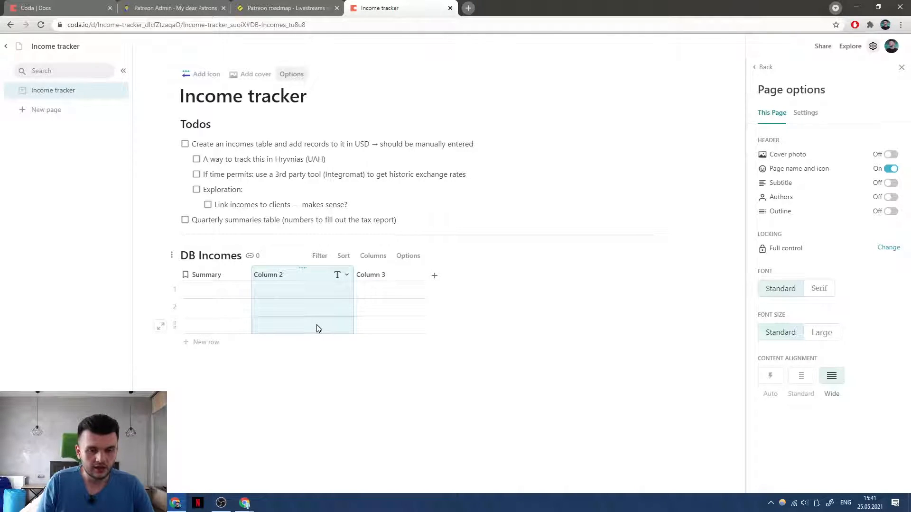
type("Date")
key("Return")
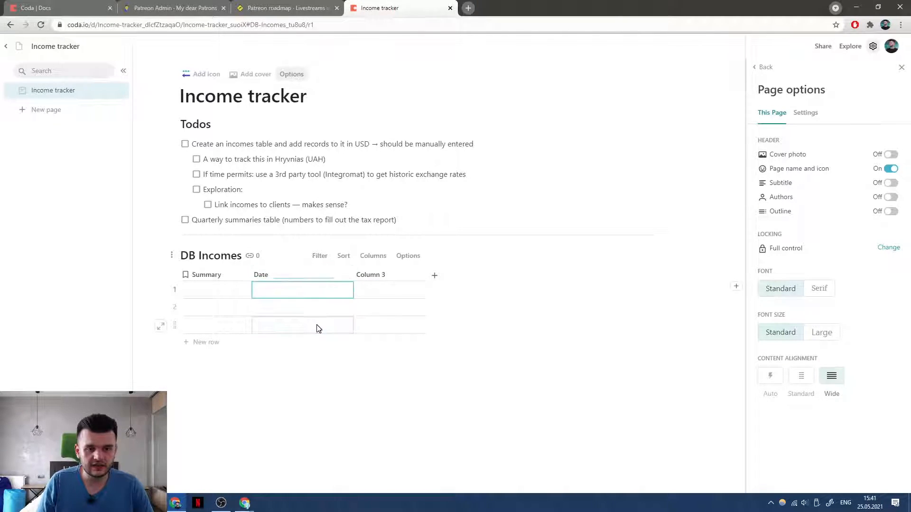
left_click(338, 274)
left_click(355, 307)
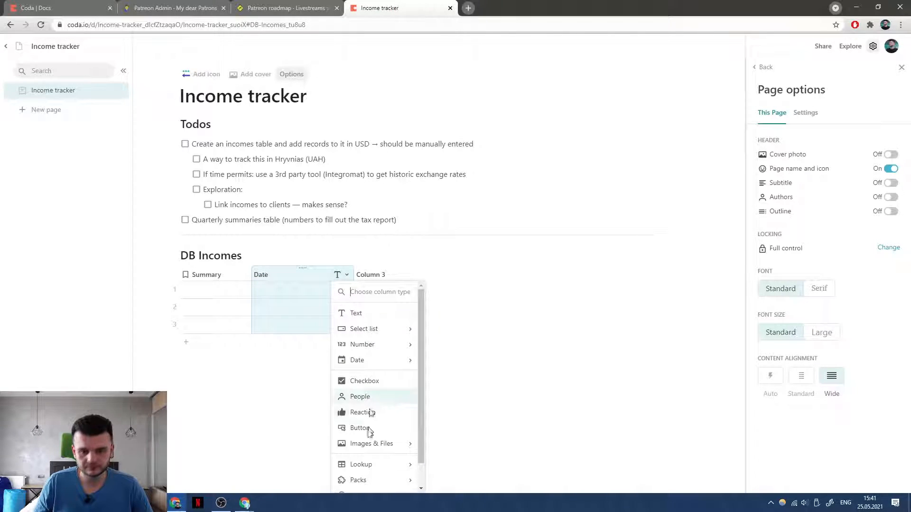
left_click(358, 360)
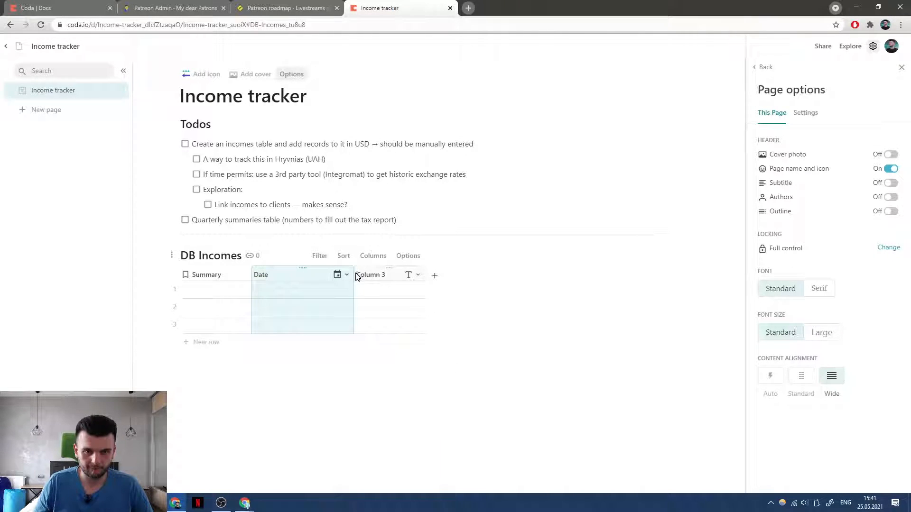
Enter 5/25/2021 as the date in the first row of DB Incomes.
double_click(310, 293)
left_click(357, 295)
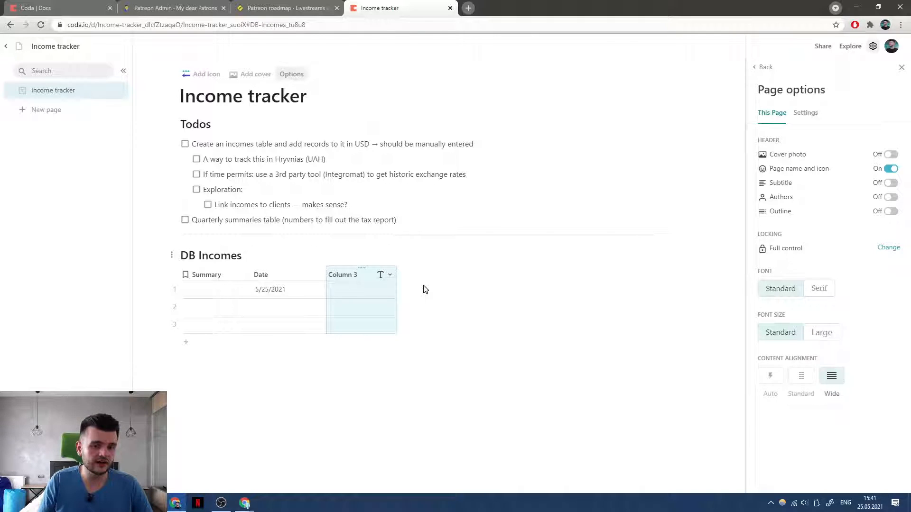
Rename the third column of DB Incomes to "Client" and make it a lookup to a new table named "DB Clients".
type("Client")
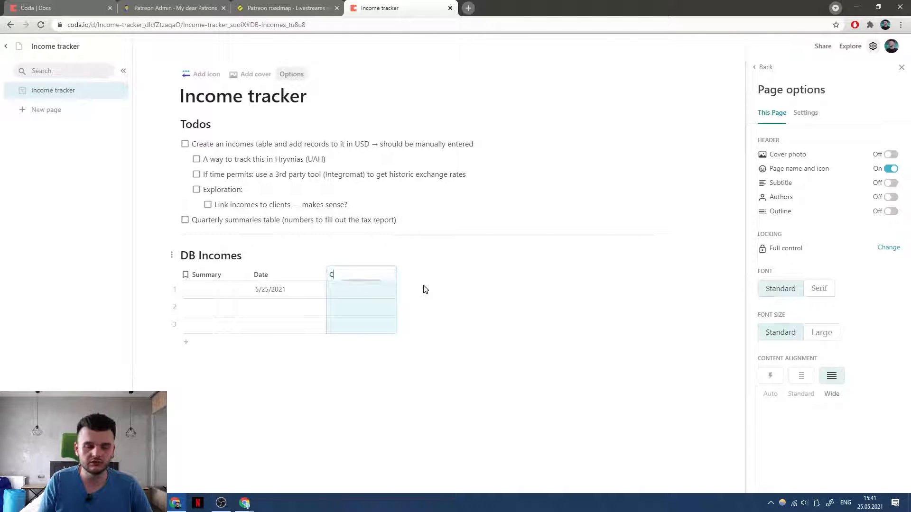
key("Return")
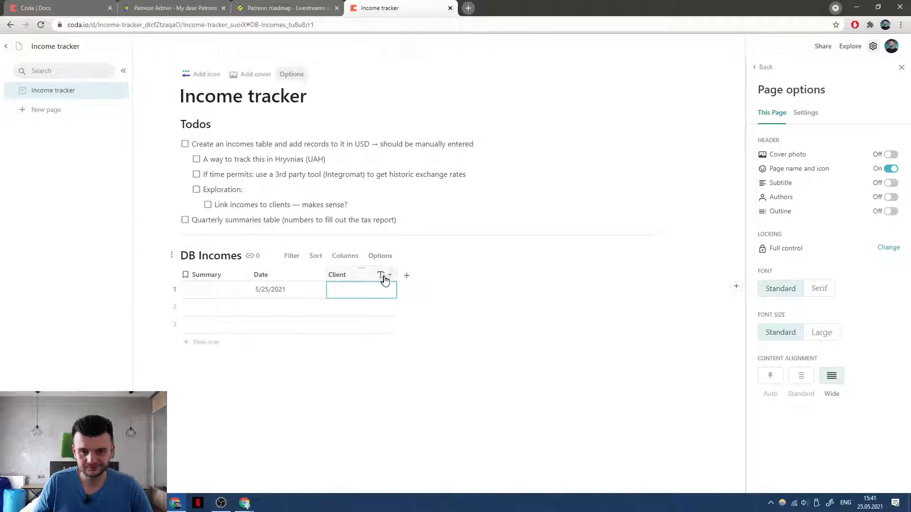
left_click(388, 275)
left_click(393, 307)
scroll(428, 415, "down", 1)
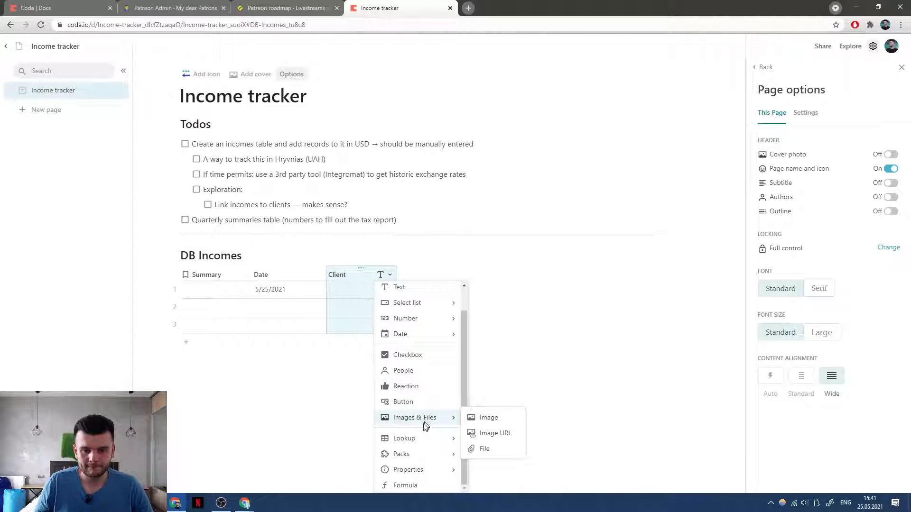
mouse_move(448, 437)
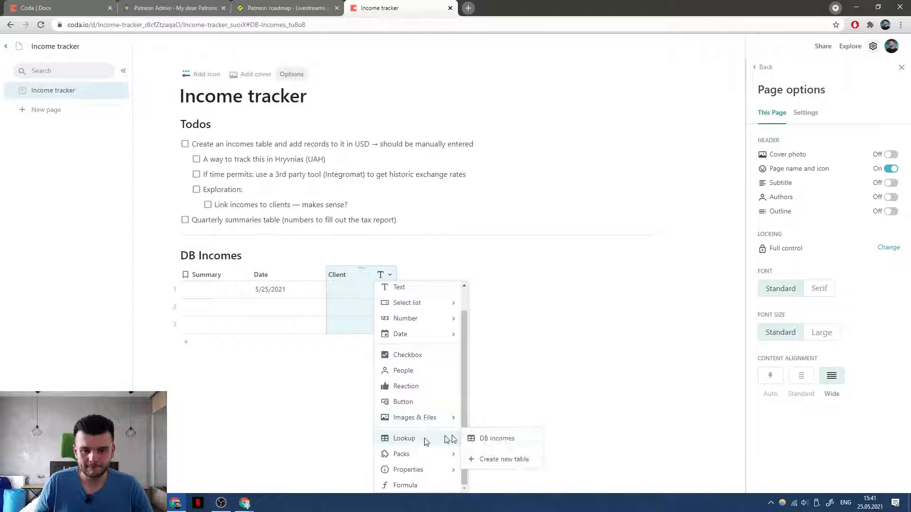
left_click(503, 459)
type("DB Client")
left_click(516, 307)
scroll(535, 303, "down", 1)
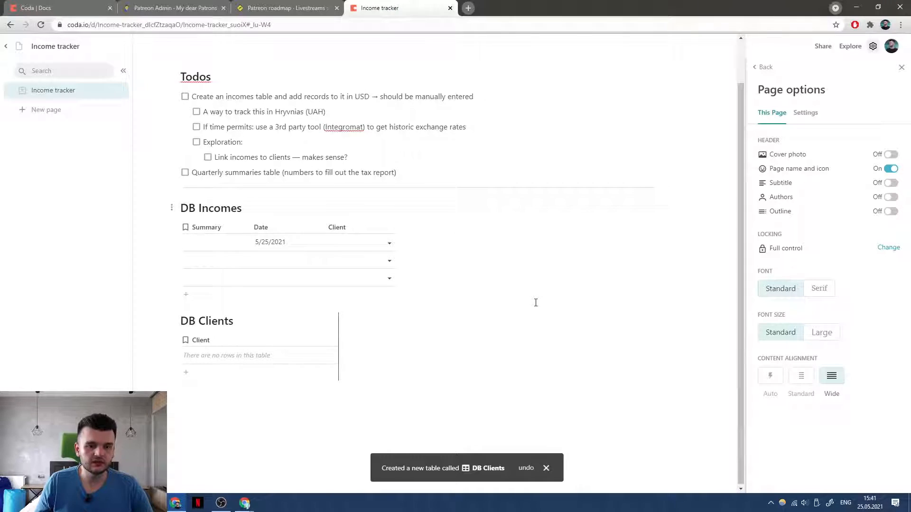
Close the page options and enlarge the page display by two zoom levels.
left_click(901, 67)
key("ctrl+plus")
key("ctrl+plus")
scroll(465, 329, "up", 3)
scroll(451, 331, "down", 3)
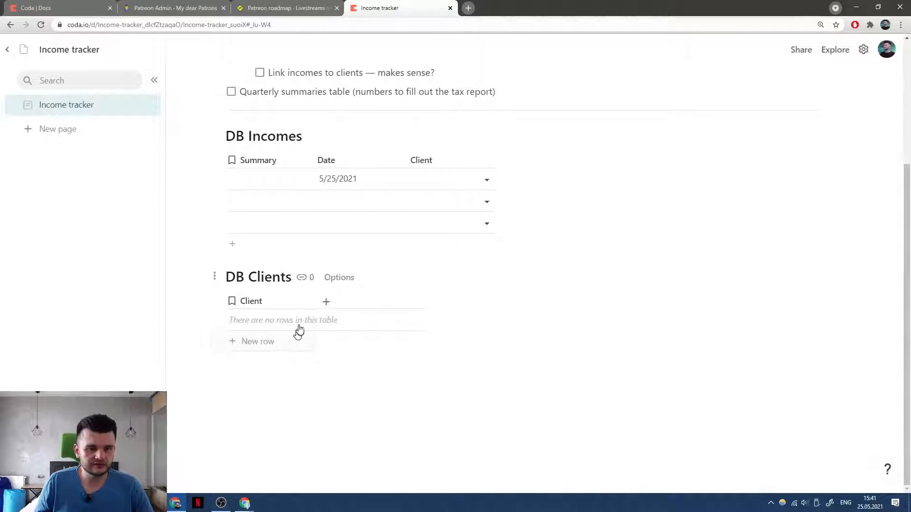
Add two rows to DB Clients named "Client A" and "Client B".
left_click(275, 319)
type("Client A")
key("Return")
type("Client B")
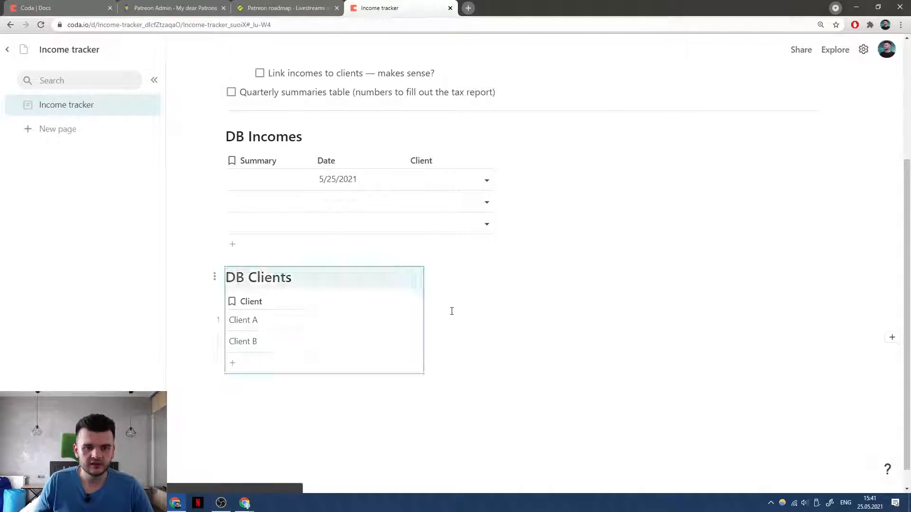
Set the client of the first DB Incomes row to Client A and narrow the Date column slightly.
scroll(449, 308, "up", 1)
left_click(442, 226)
left_click(441, 227)
left_click(436, 241)
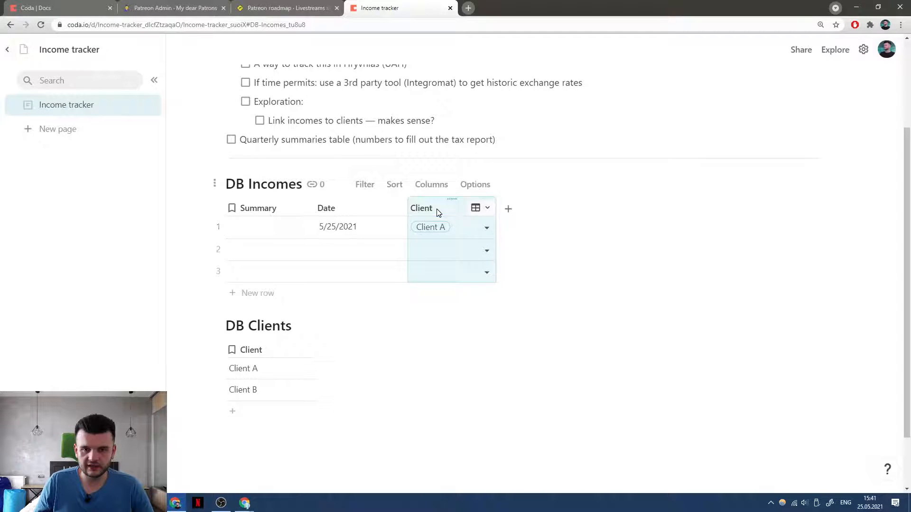
mouse_move(405, 205)
left_mouse_down()
mouse_move(384, 204)
mouse_move(403, 205)
left_mouse_up()
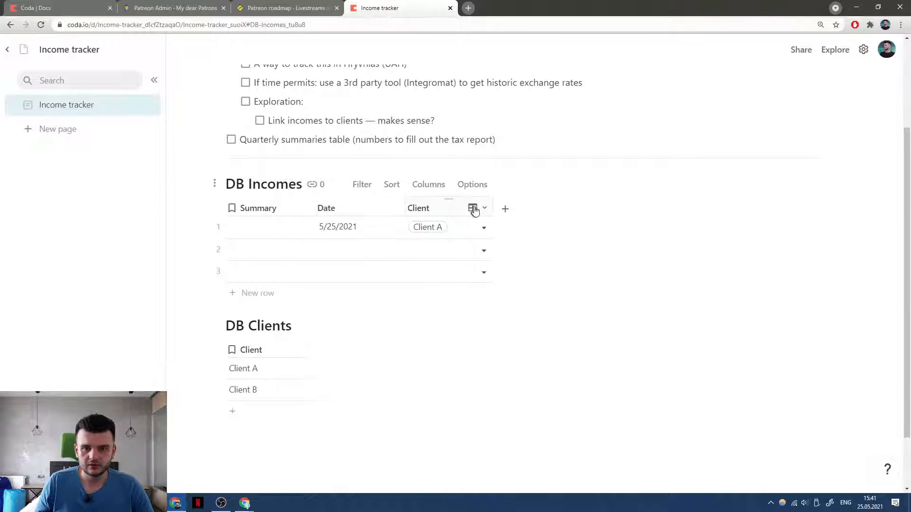
Add a Currency-type column after Client in DB Incomes and narrow it slightly.
left_click(504, 209)
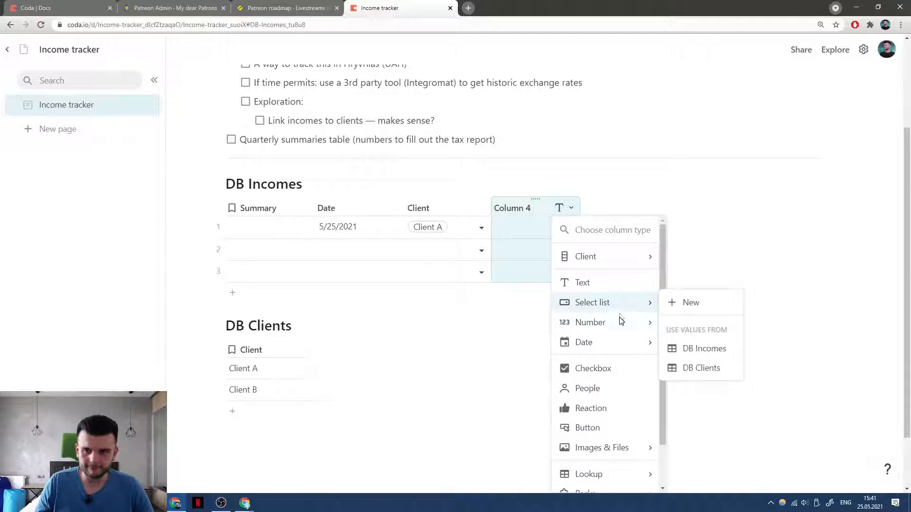
mouse_move(619, 322)
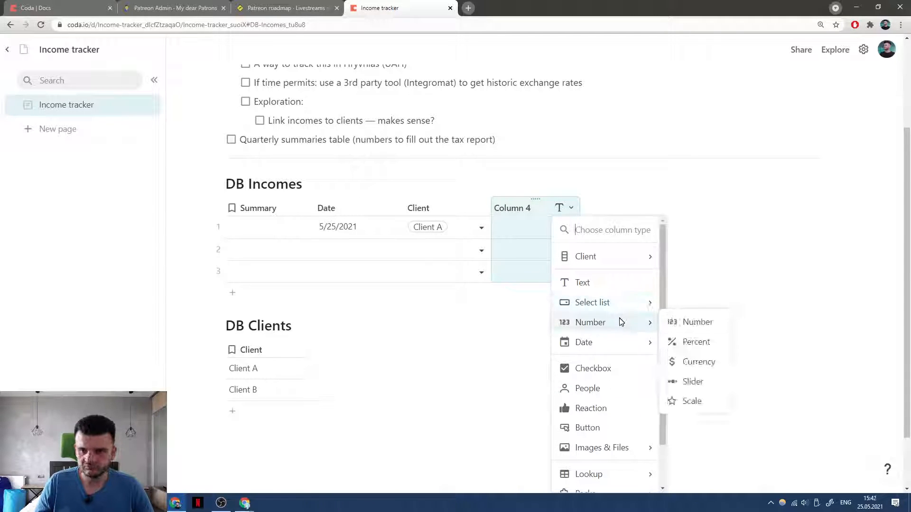
left_click(692, 362)
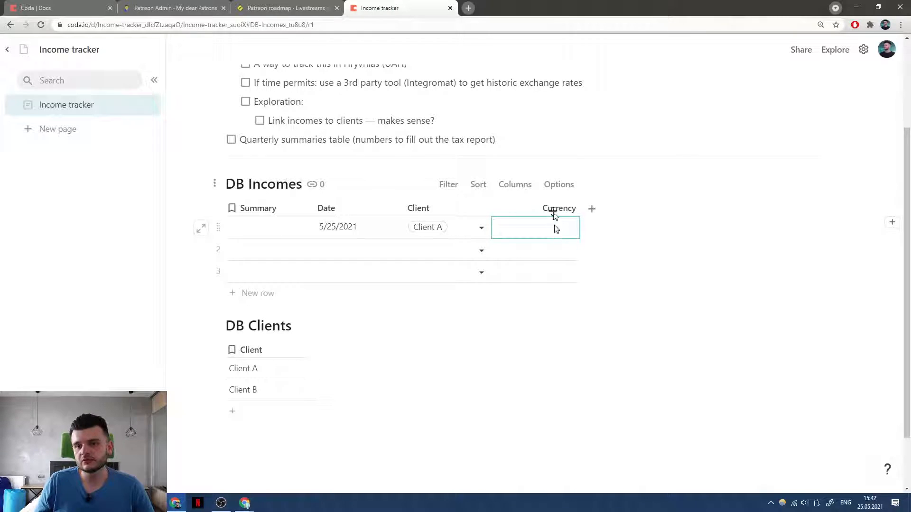
left_click_drag(569, 207, 565, 235)
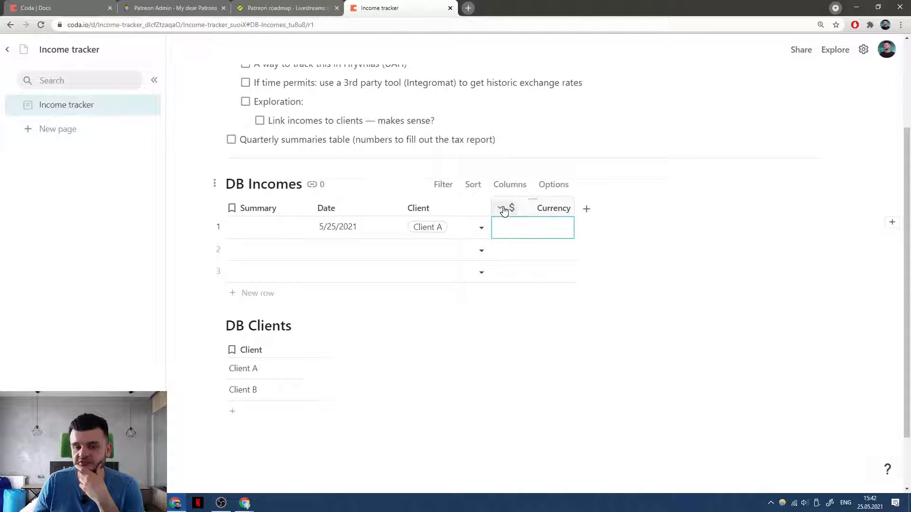
Examine the Currency column's format settings and the list of available currency symbols.
left_click(502, 209)
left_click(522, 230)
left_click(528, 231)
left_click(503, 209)
left_click(515, 228)
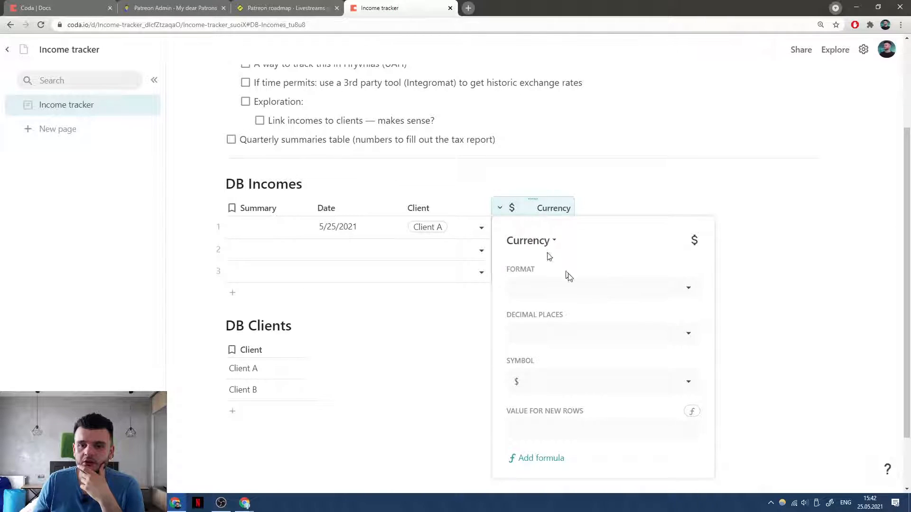
left_click(577, 285)
left_click(586, 256)
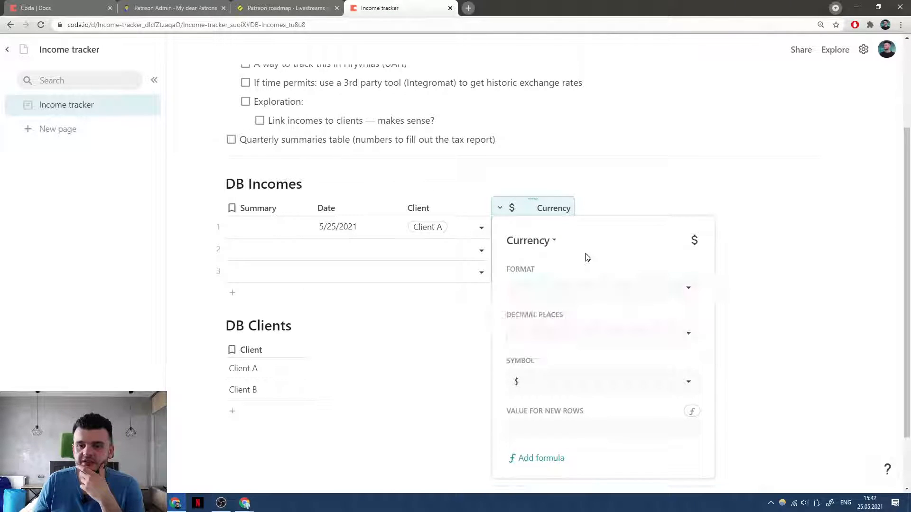
left_click(571, 385)
scroll(569, 283, "down", 5)
scroll(565, 301, "up", 5)
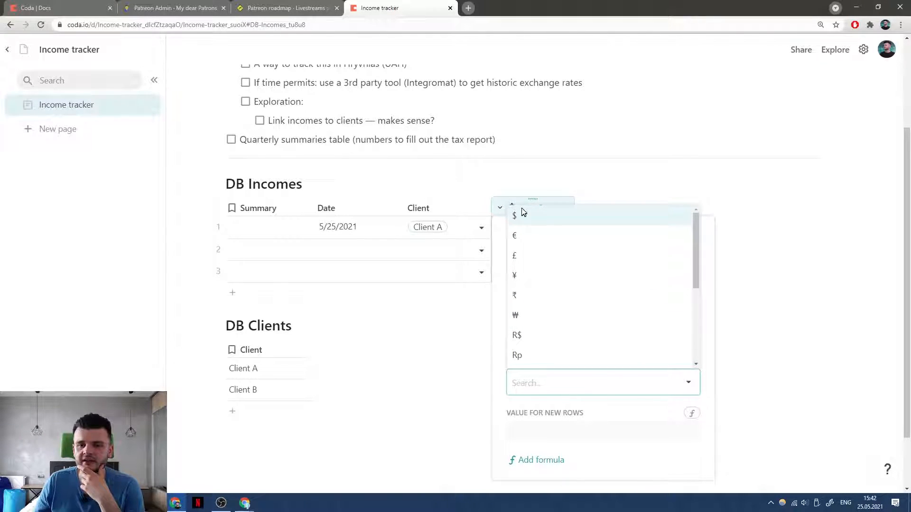
scroll(533, 327, "down", 4)
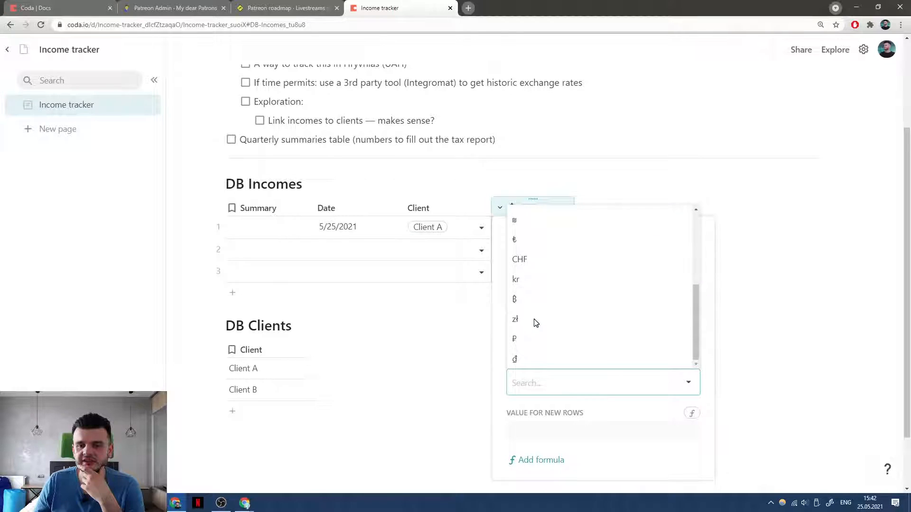
scroll(524, 360, "up", 4)
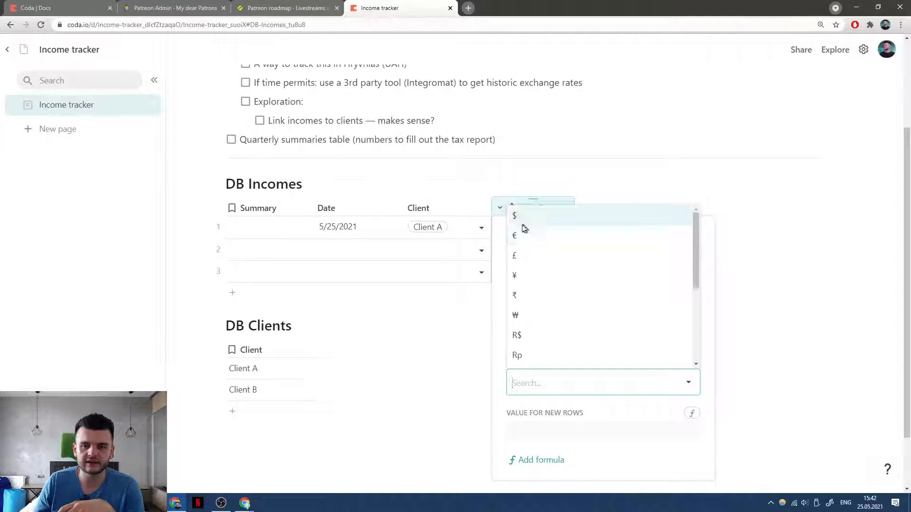
left_click(531, 200)
left_click(549, 210)
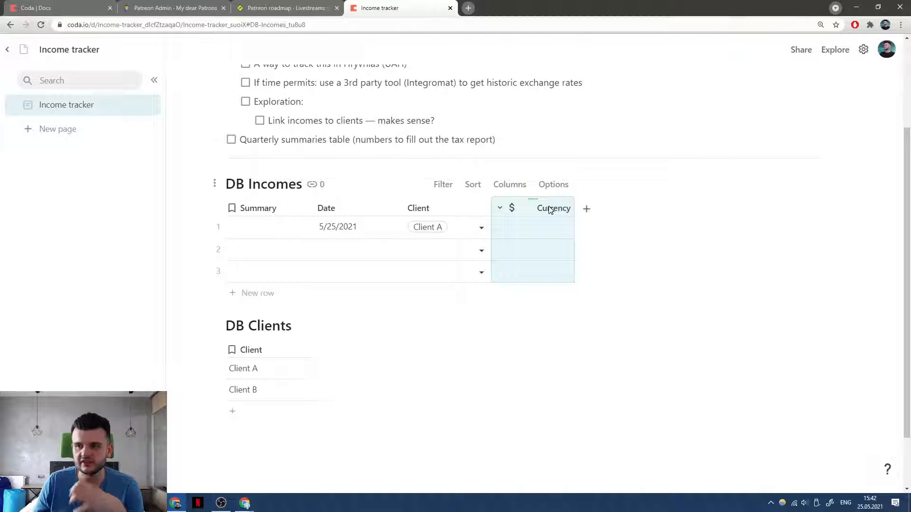
Enter 1500 as the Currency value in the first row of DB Incomes.
left_click(513, 227)
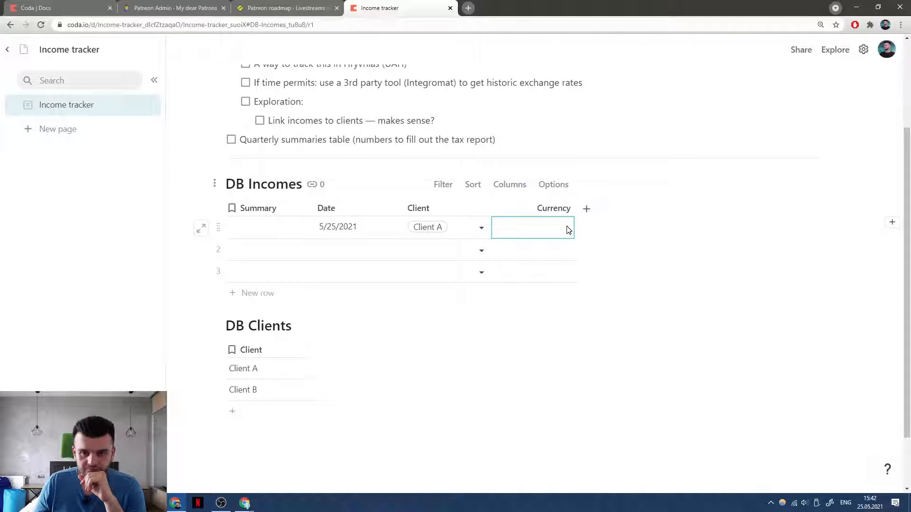
type("1500")
key("Return")
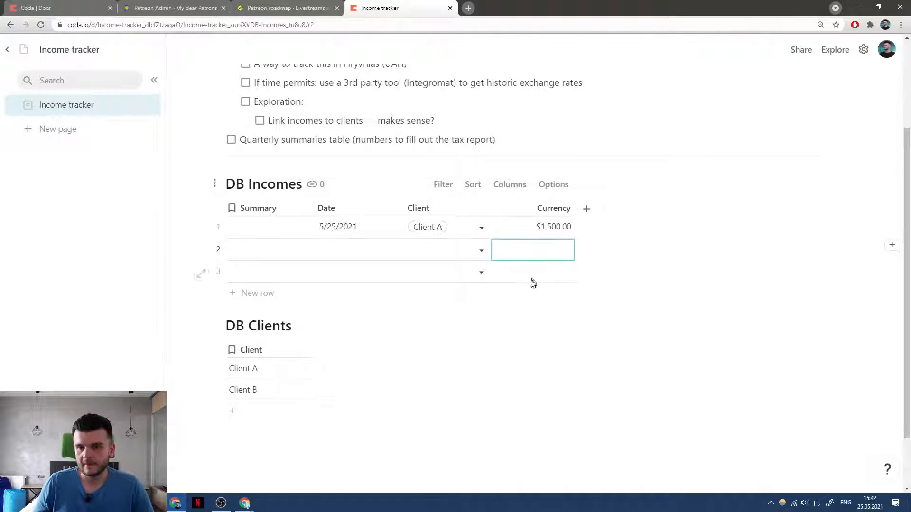
Set the symbol of the Currency column to $ after checking the other available symbols.
left_click(569, 207)
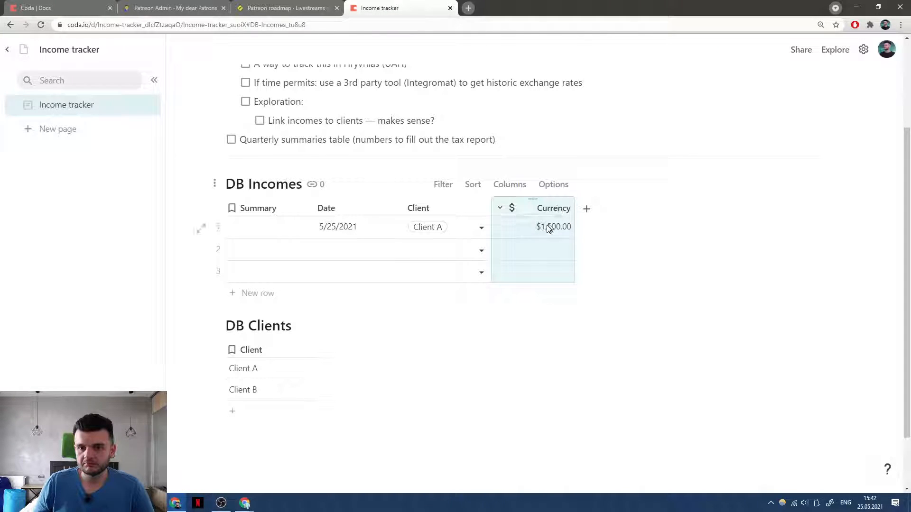
left_click(500, 208)
left_click(519, 230)
left_click(565, 286)
left_click(555, 383)
scroll(559, 335, "down", 5)
scroll(543, 348, "up", 5)
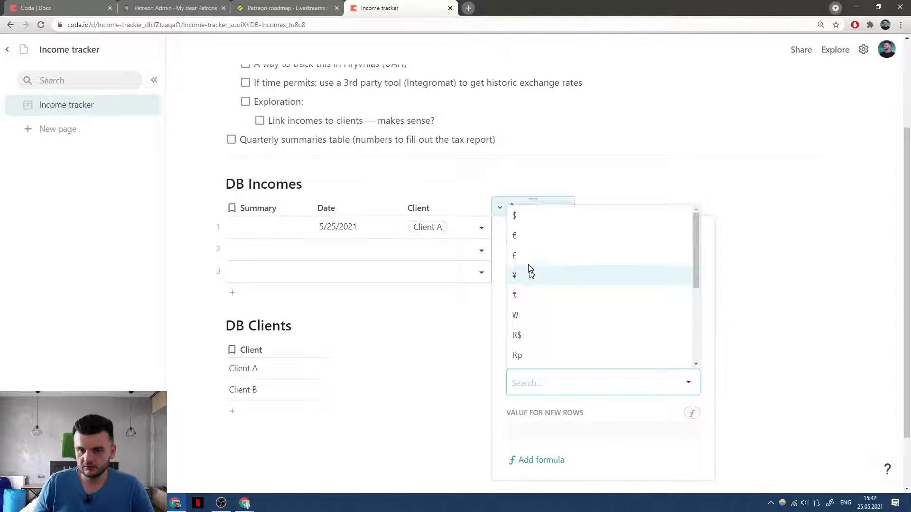
left_click(530, 215)
left_click(557, 209)
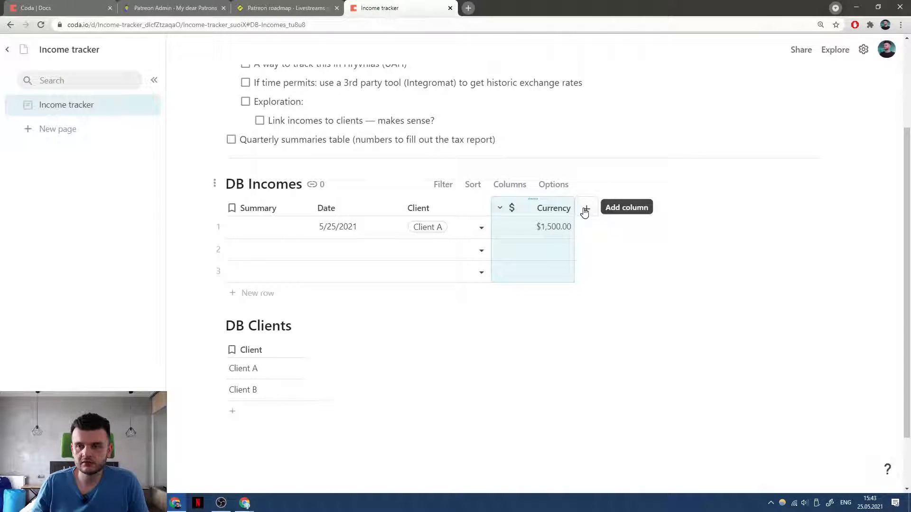
Add a fifth column to DB Incomes with the default text type and narrow the Currency column slightly.
left_click(585, 210)
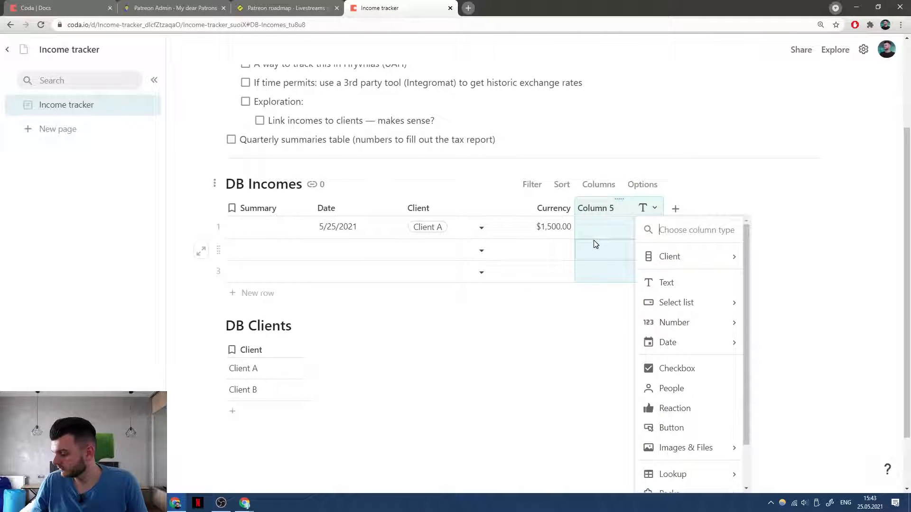
mouse_move(678, 259)
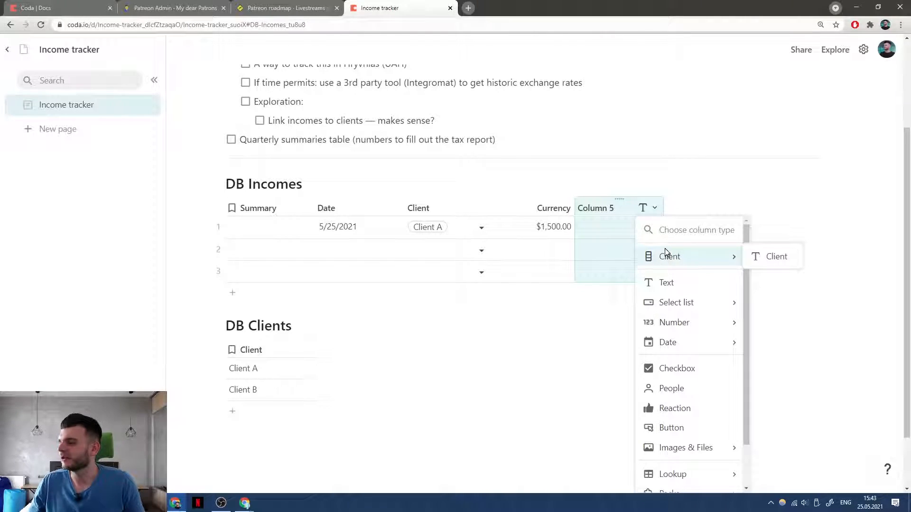
mouse_move(687, 345)
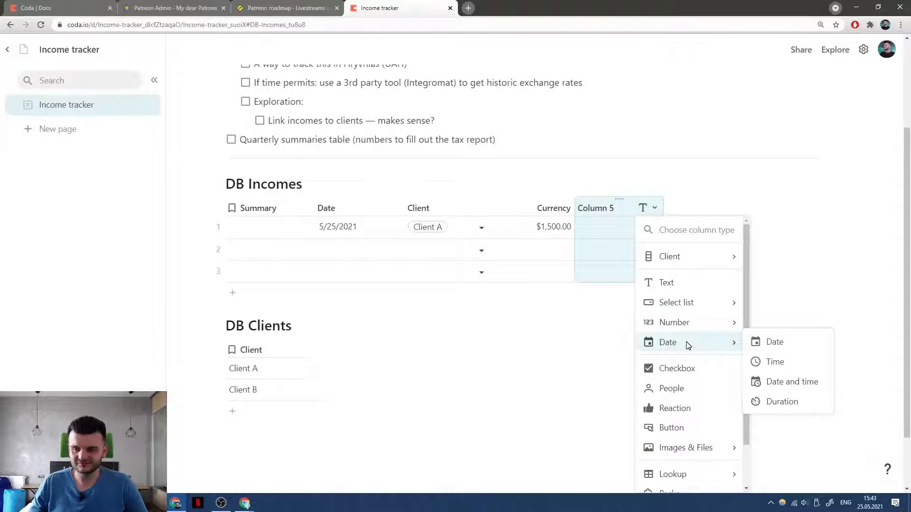
left_click(523, 208)
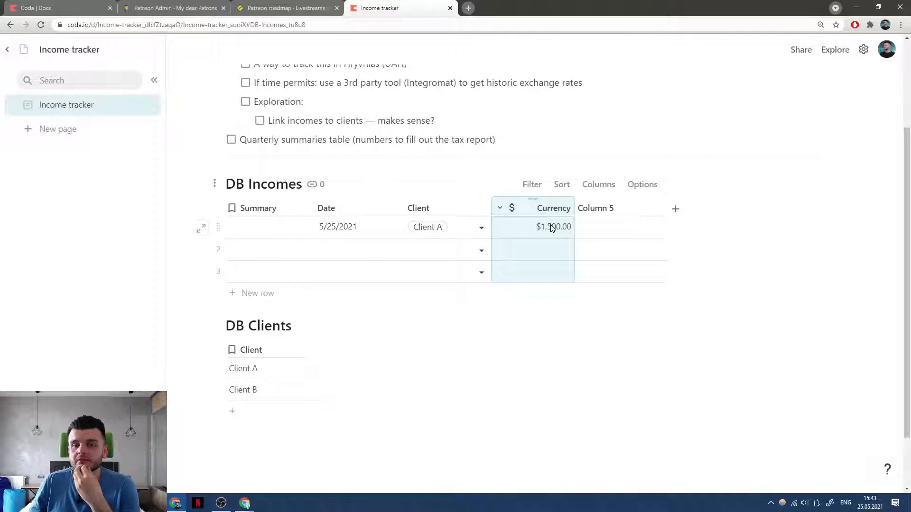
left_click_drag(571, 207, 564, 206)
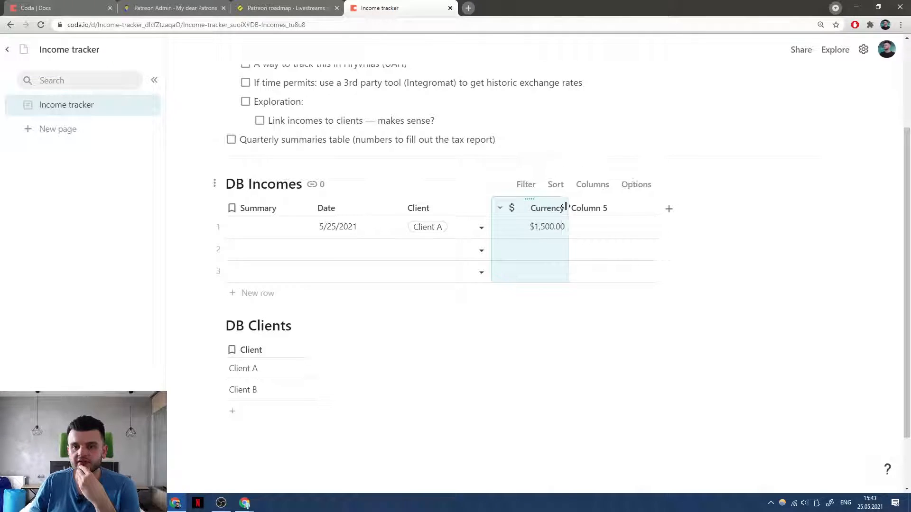
left_click(601, 208)
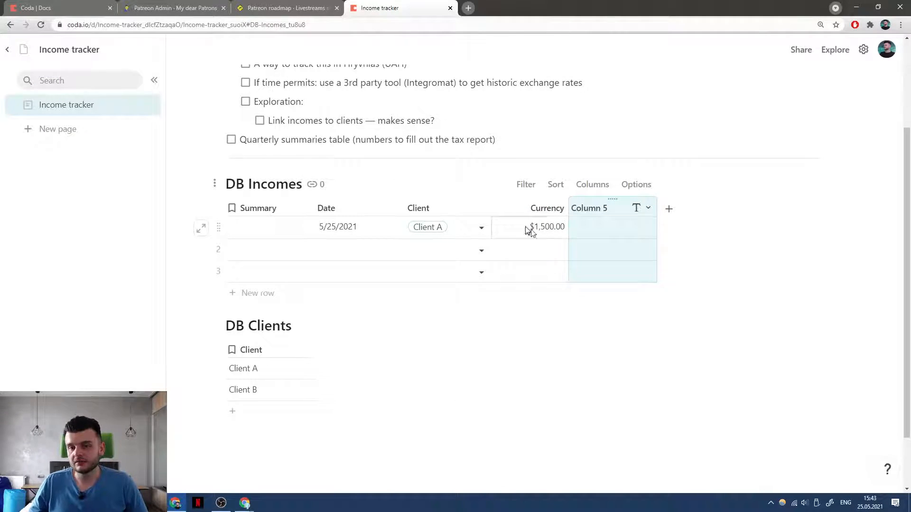
Rename the Currency column to "Amount (USD)" and the fifth column to "Amount (UAH)".
left_click(559, 212)
type("Amount (USD)")
key("Return")
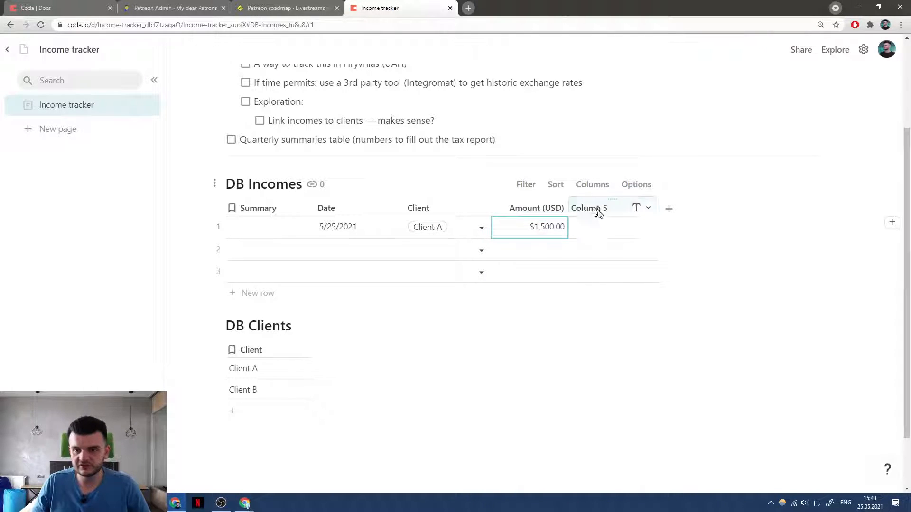
left_click(626, 210)
type("Auount (UAH)")
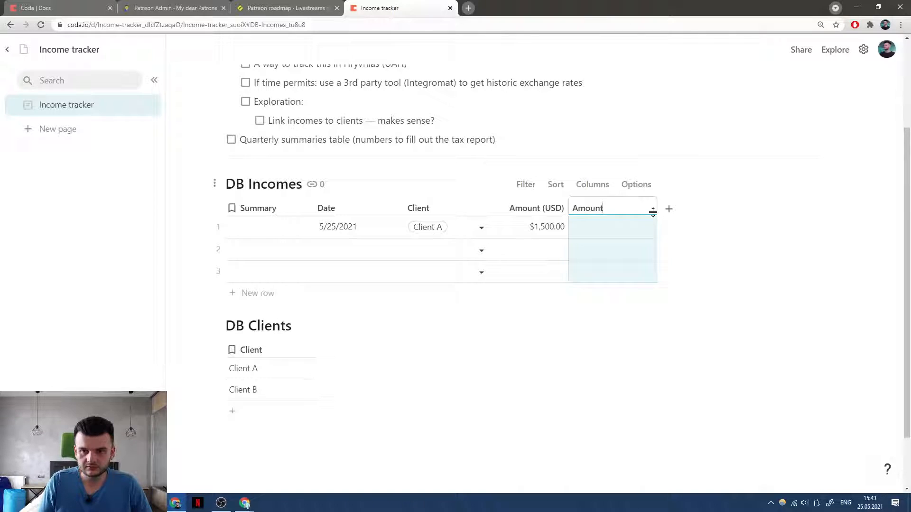
key("Return")
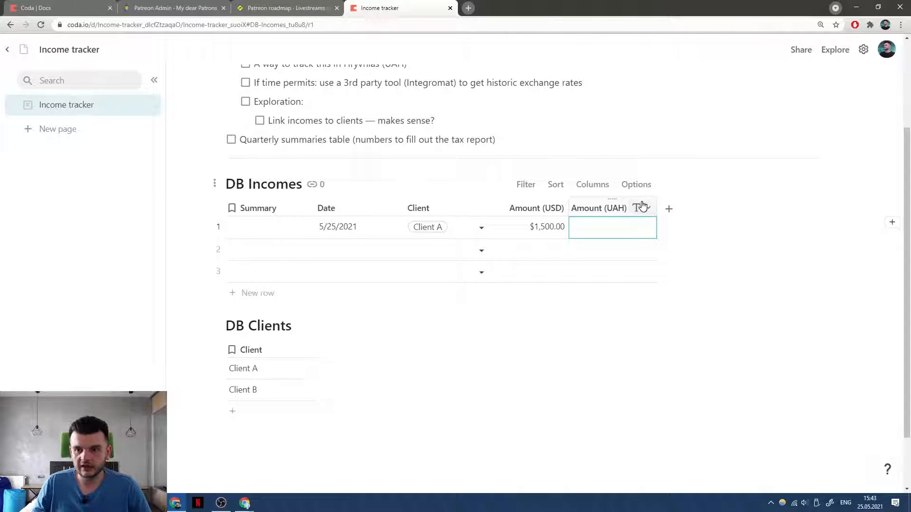
Change the column type of Amount (UAH) to Number.
left_click(638, 208)
left_click(641, 209)
left_click(690, 249)
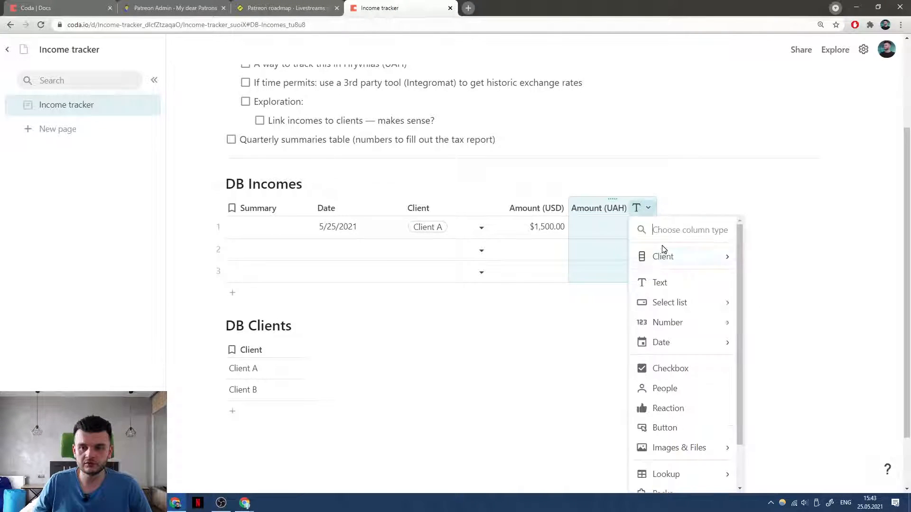
mouse_move(664, 321)
left_click(769, 321)
left_click(619, 232)
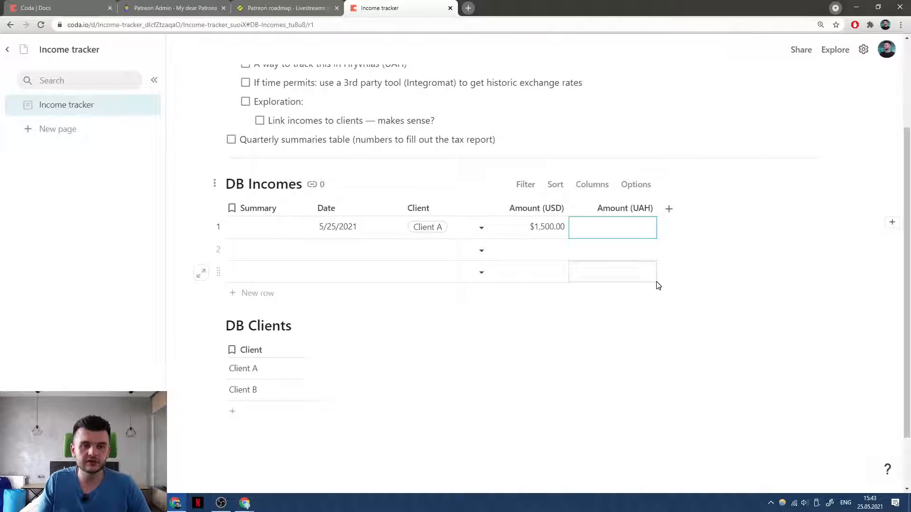
Try several decimals in the first Amount (UAH) cell, leaving 0.1 there and 0.2 in the second row.
type("0.1")
key("Return")
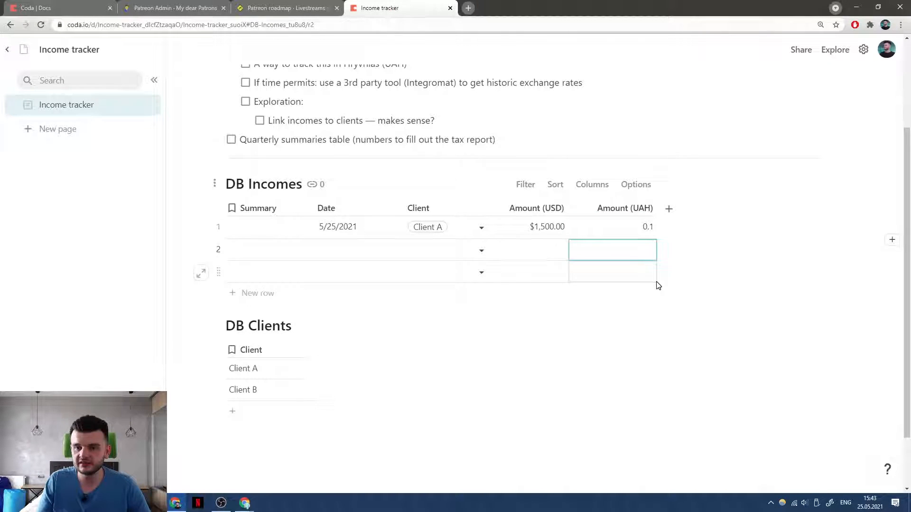
key("Up")
type("0.2")
key("Return")
key("Up")
type("0.3")
key("Return")
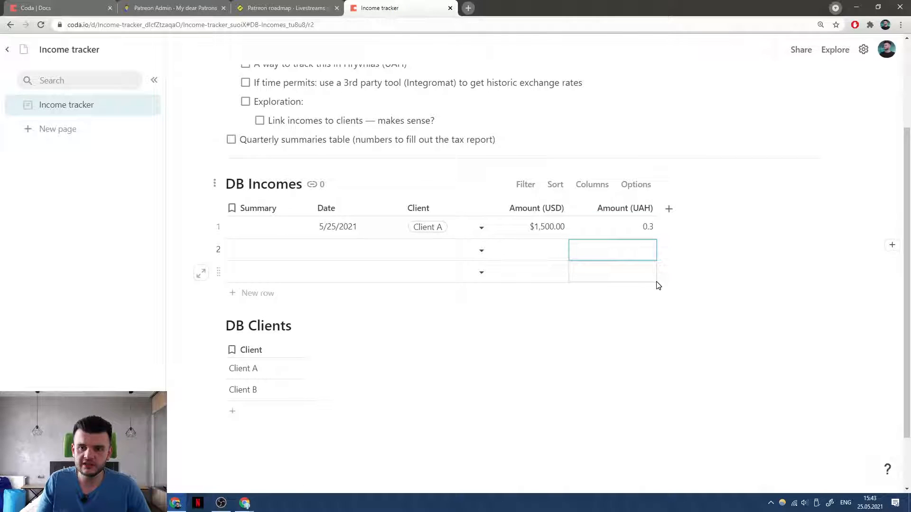
key("Up")
type("0.1")
key("Return")
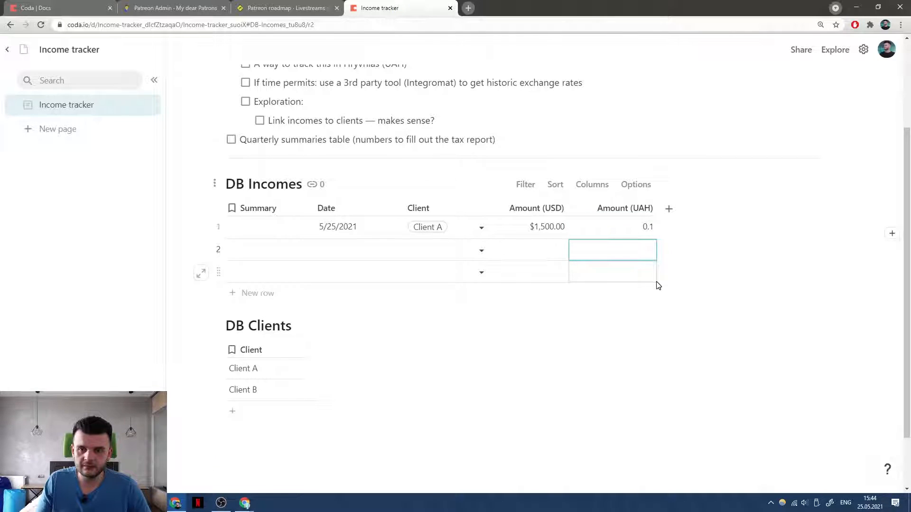
type("0.2")
key("Return")
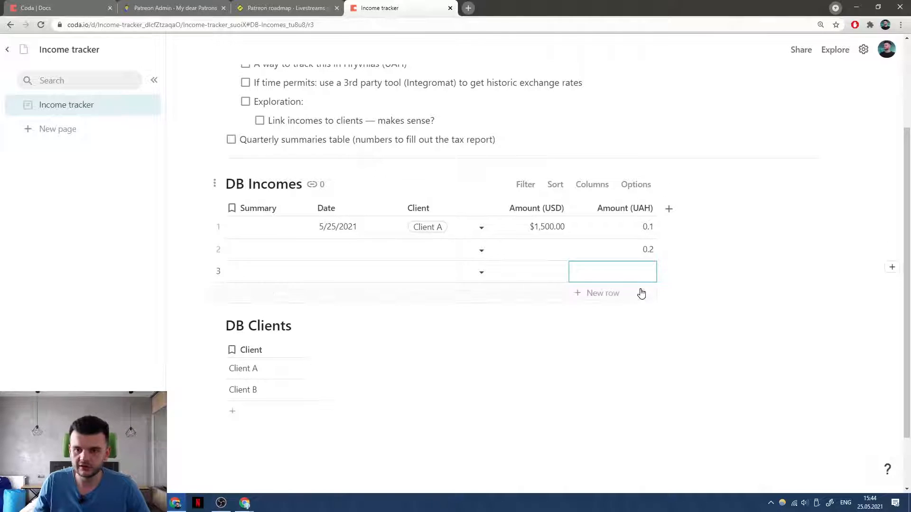
left_click(641, 294)
key("ctrl+z")
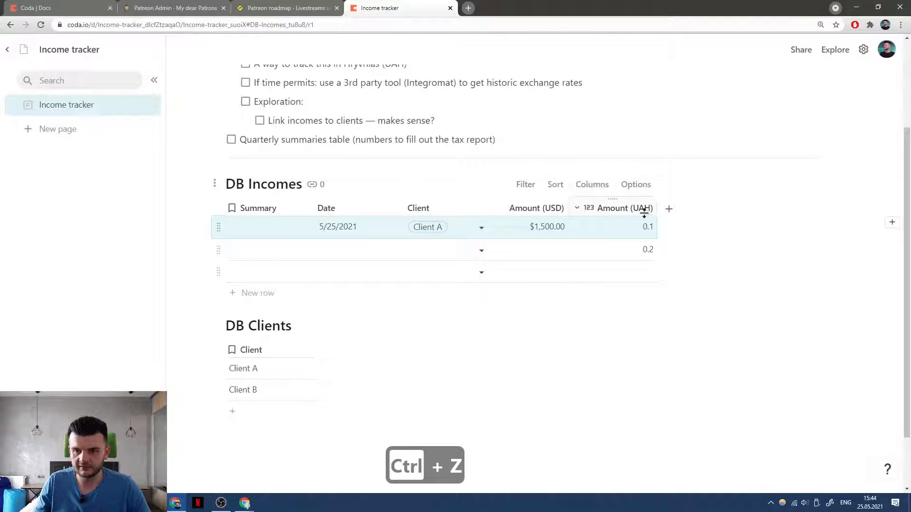
Summarize the Amount (UAH) column with a Sum.
right_click(644, 207)
scroll(688, 375, "down", 1)
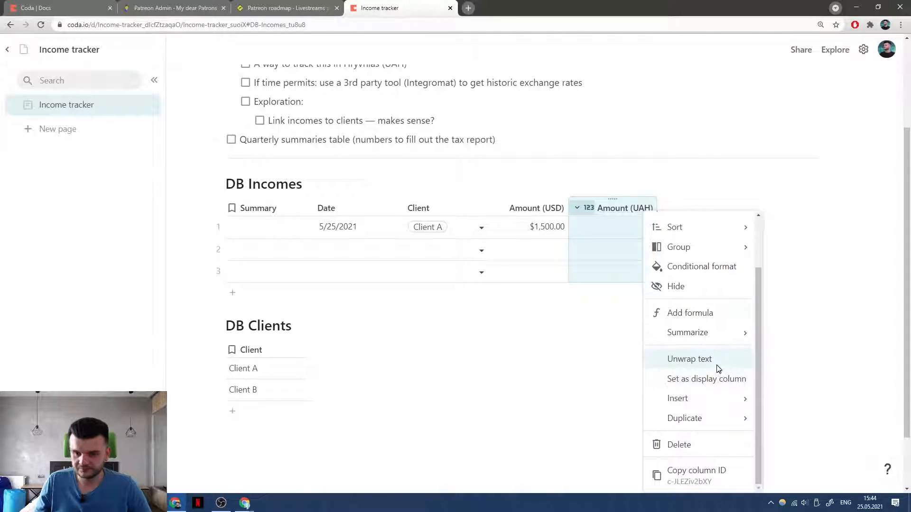
mouse_move(712, 332)
left_click(770, 215)
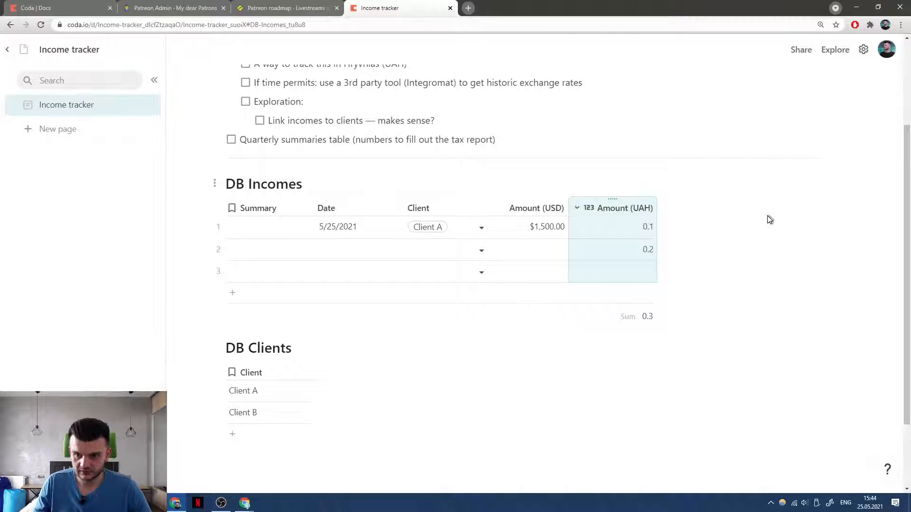
Check the number format settings of Amount (UAH) and set the column's summary to None.
left_click(587, 207)
left_click(617, 230)
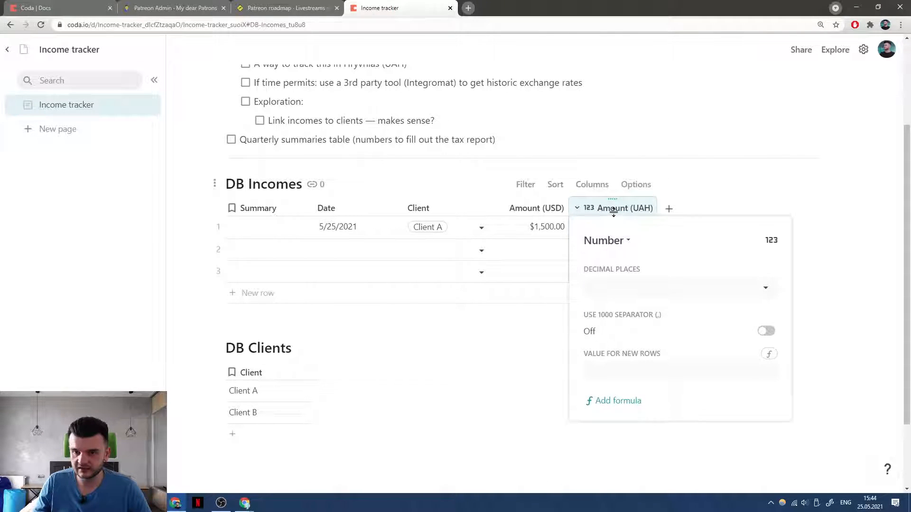
left_click(635, 210)
left_click(645, 319)
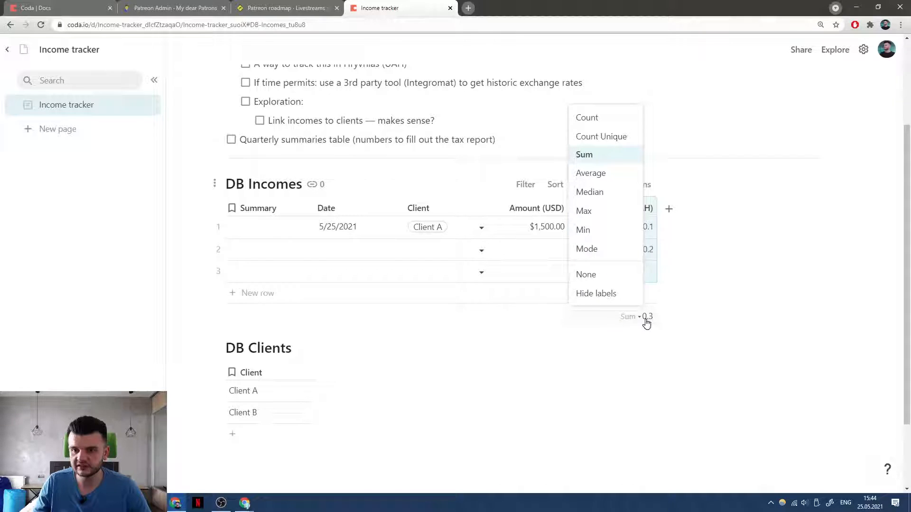
left_click(603, 275)
Write a page formula between the two tables that sums the Amount (USD) column of DB Incomes.
left_click(771, 246)
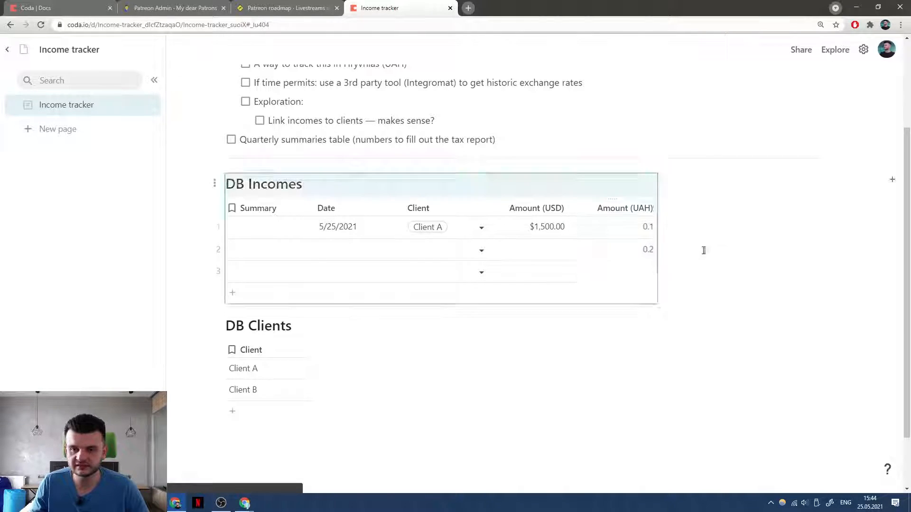
type("=")
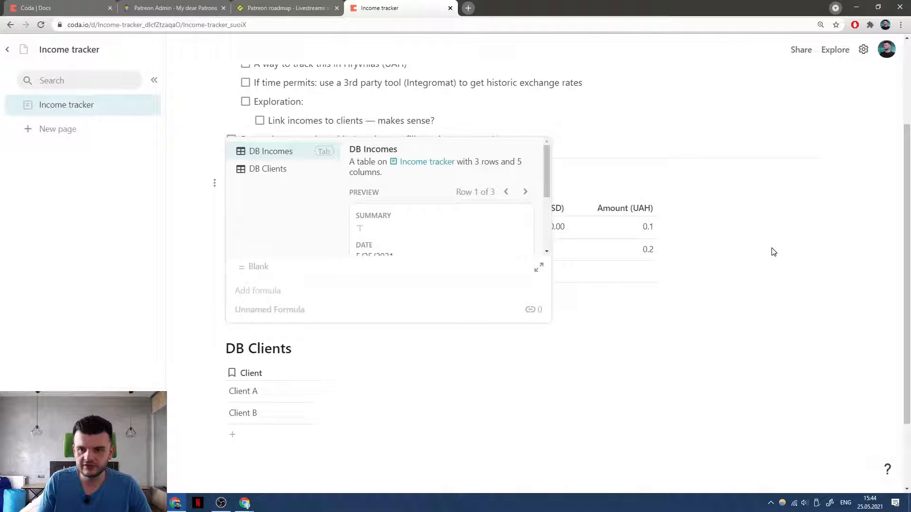
key("Tab")
type(".Am")
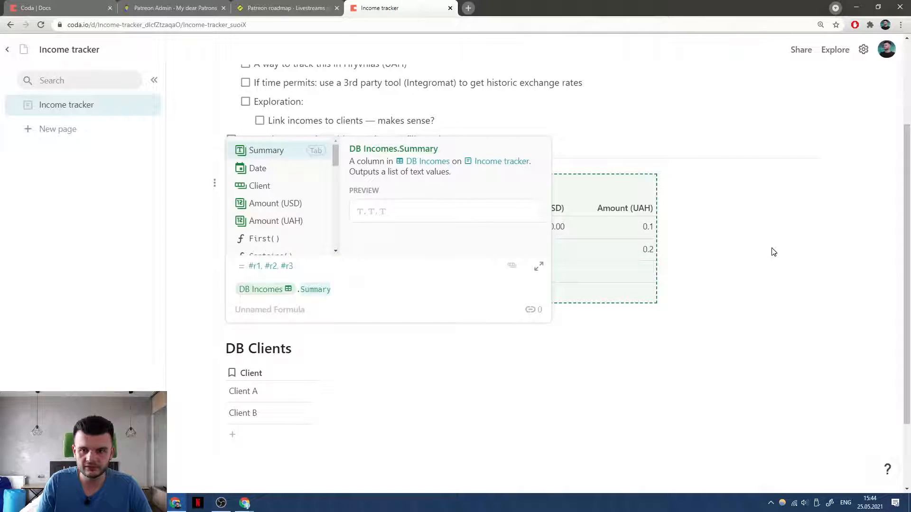
key("Tab")
type(".sum")
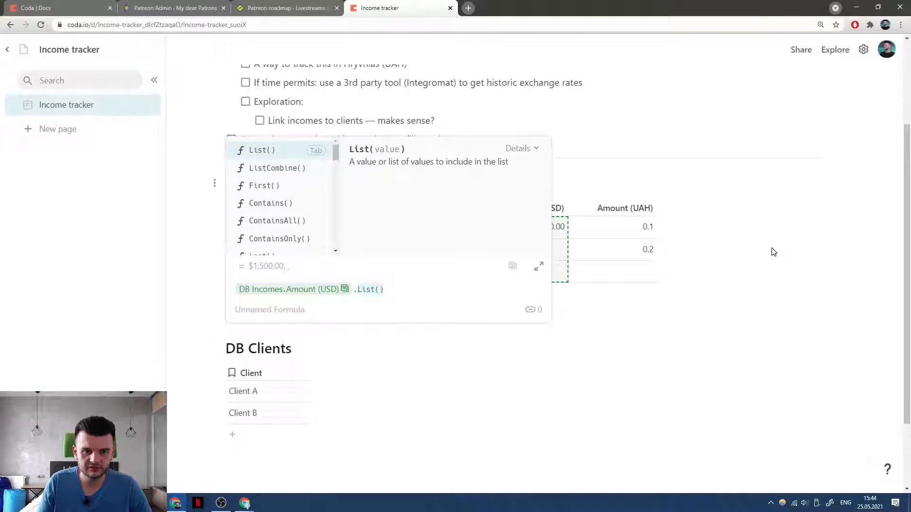
key("Tab")
Replace the page formula with DB Incomes.Amount (UAH).Sum() and insert it below the DB Incomes table.
key("Left")
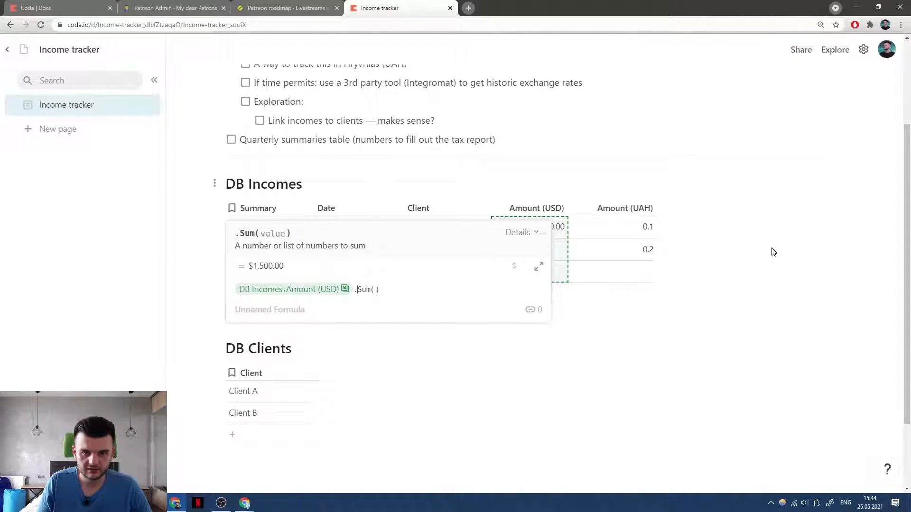
key("ctrl+shift+Left")
key("ctrl+shift+Left")
key("ctrl+shift+Left")
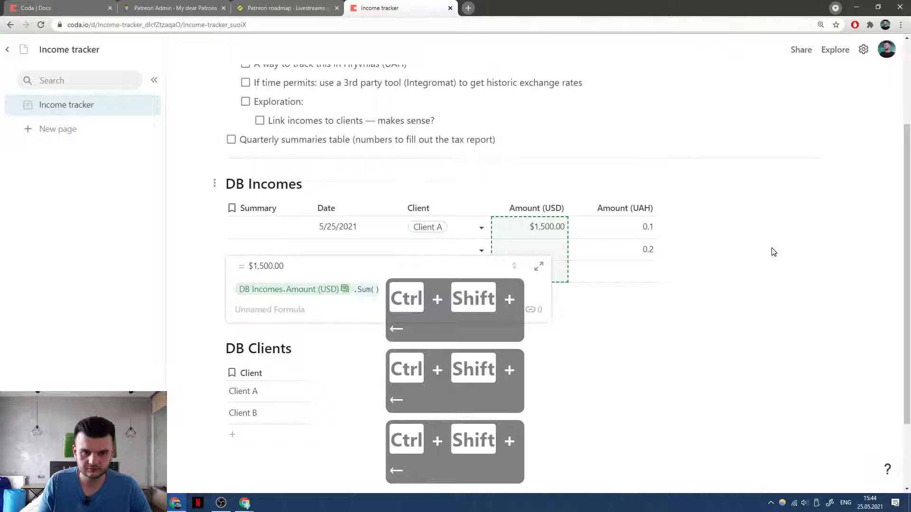
type("db")
key("Tab")
type(".am")
key("Down")
key("Tab")
type(".sum()")
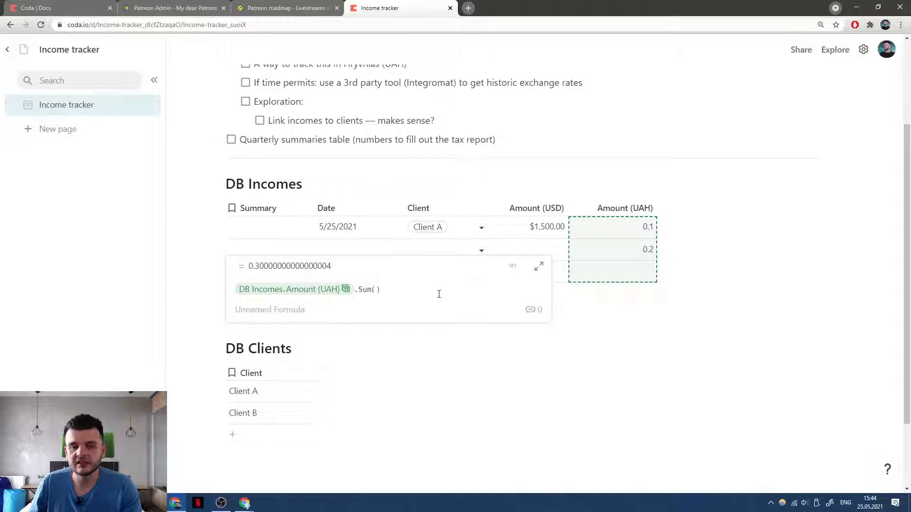
key("Return")
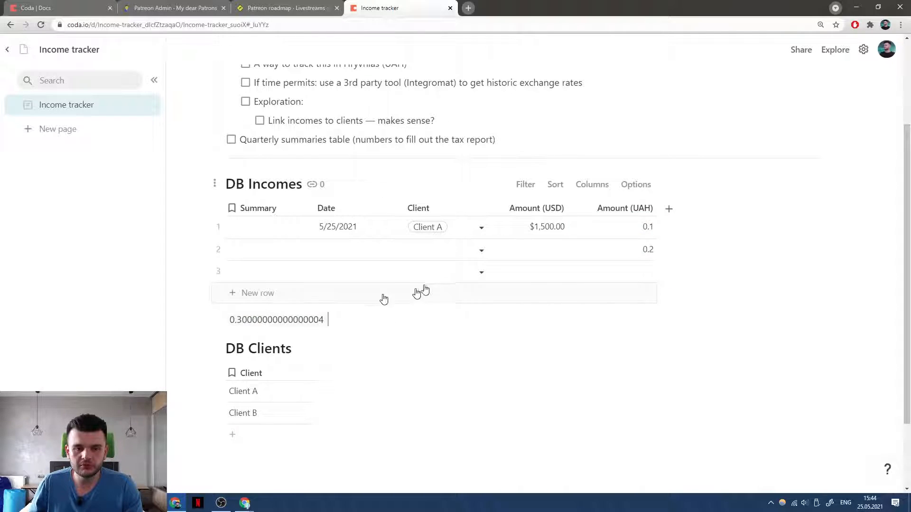
Delete the sum formula and its empty line below the DB Incomes table.
double_click(346, 316)
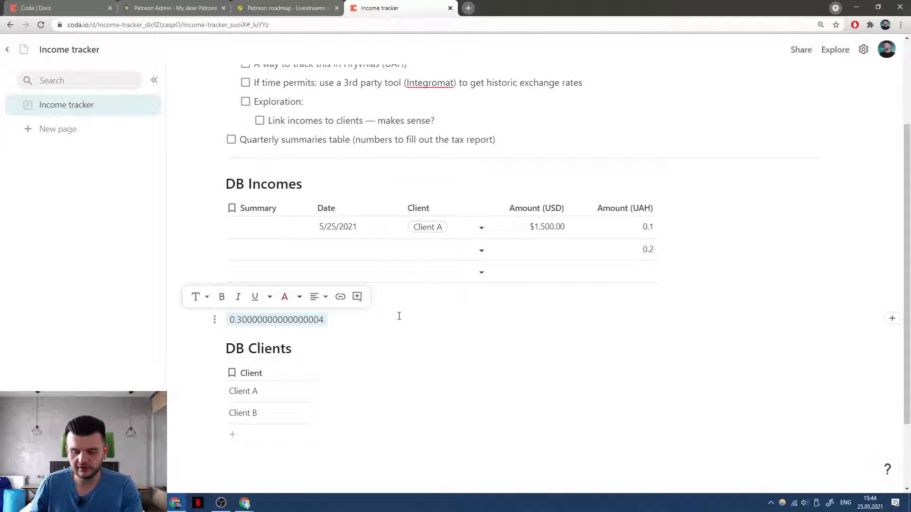
key("BackSpace")
key("BackSpace")
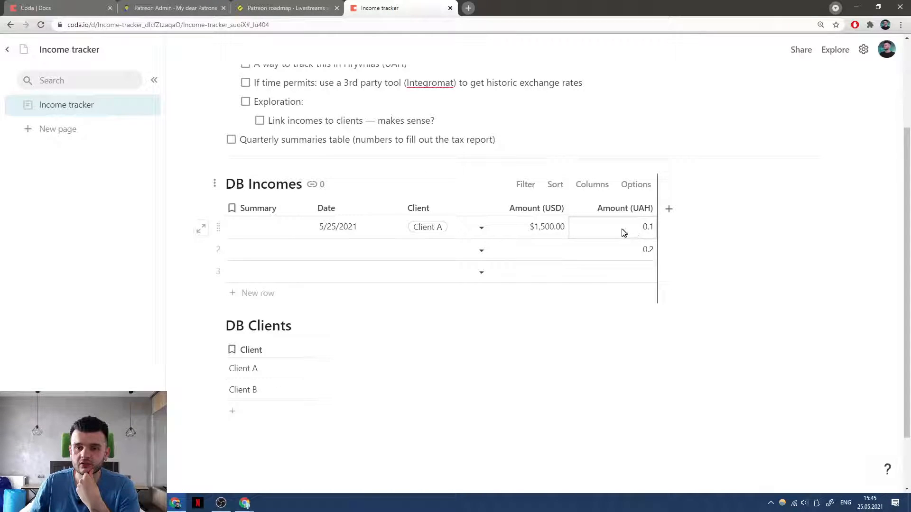
Enter 10 and 20 in the first two Amount (UAH) cells and clear both cells again.
left_click(607, 235)
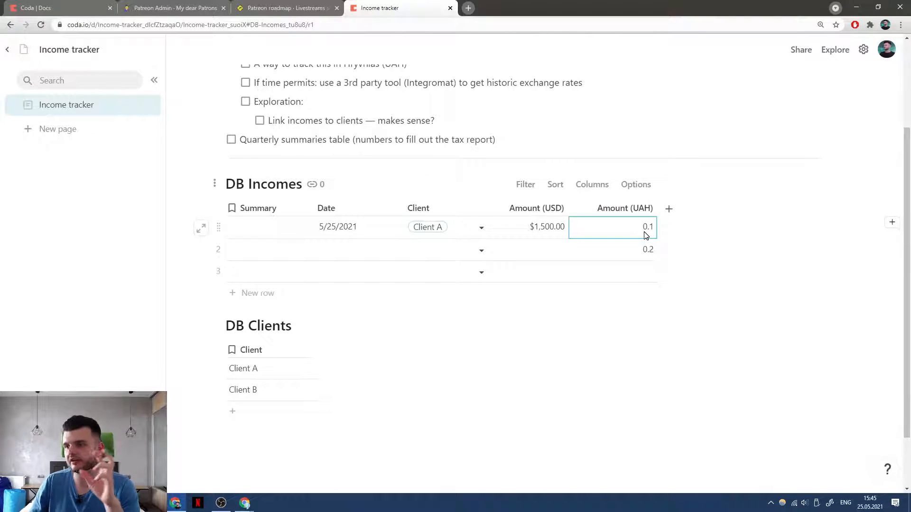
type("10")
key("Return")
type("20")
key("Return")
left_click_drag(636, 235, 630, 255)
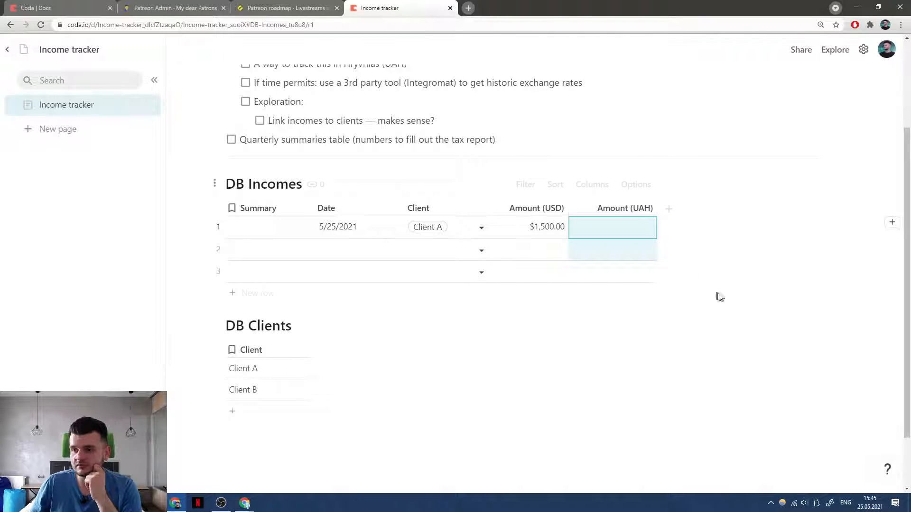
Add a sixth column of type Number to DB Incomes after Amount (UAH).
left_click(597, 208)
left_click(685, 206)
left_click(685, 206)
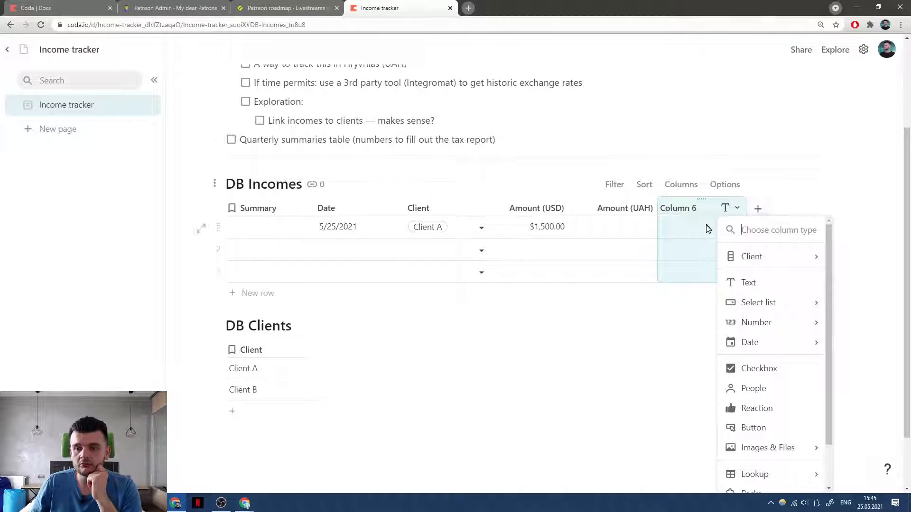
mouse_move(778, 323)
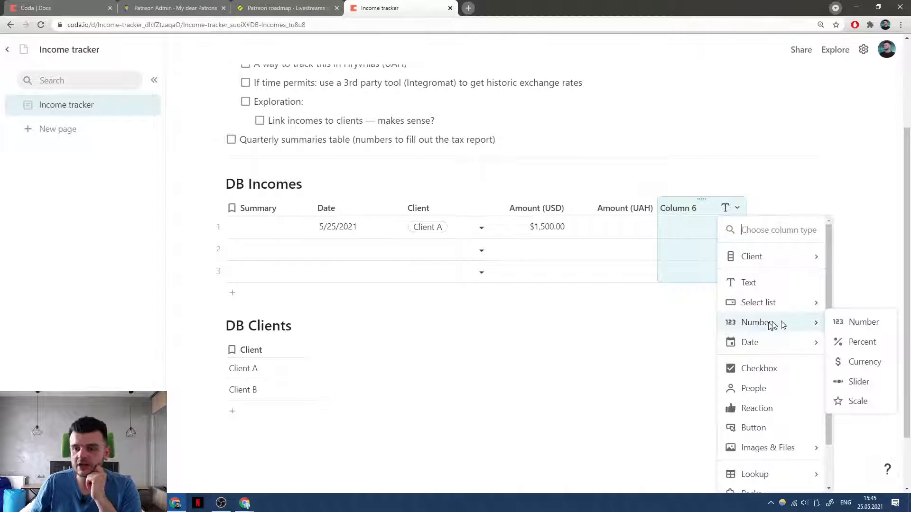
left_click(863, 323)
Name the new number column "USD/UAH Exchange rate".
type("U")
key("BackSpace")
type("U")
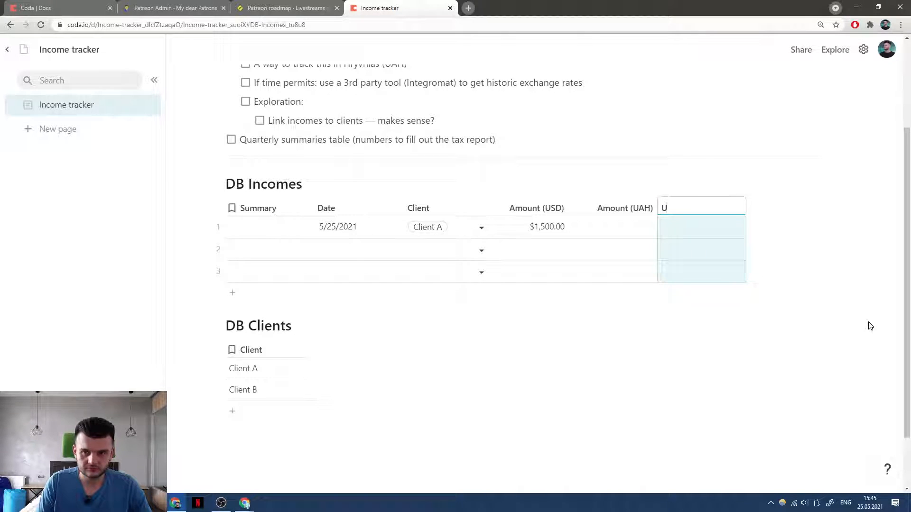
type("SD/UAH")
key("ctrl+Left")
key("ctrl+Left")
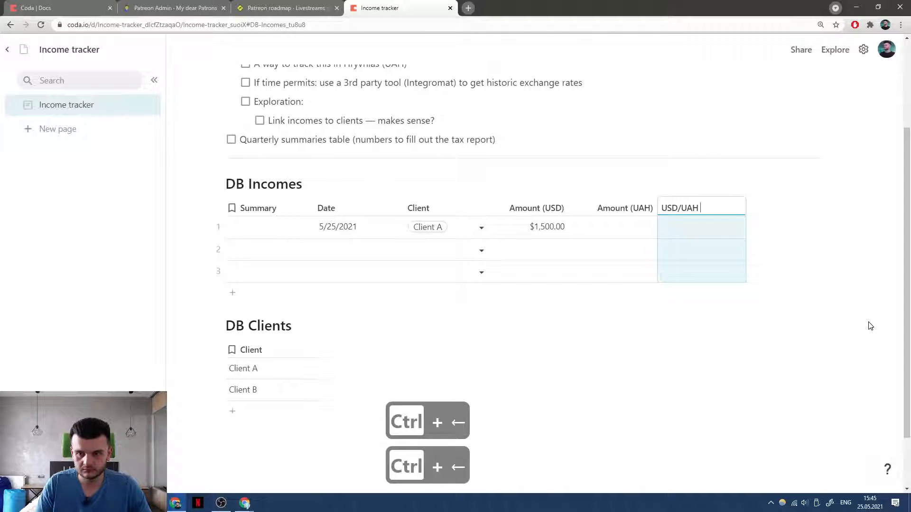
type("Exchange ra")
type("te")
key("Return")
Move the USD/UAH Exchange rate column between the two amount columns and narrow Amount (UAH) slightly.
left_click_drag(701, 207, 641, 226)
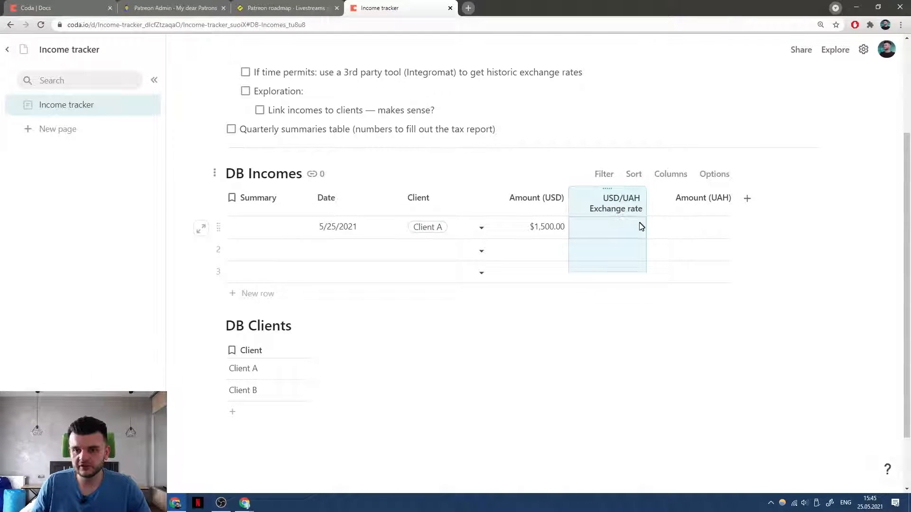
left_click(776, 221)
scroll(776, 221, "up", 1)
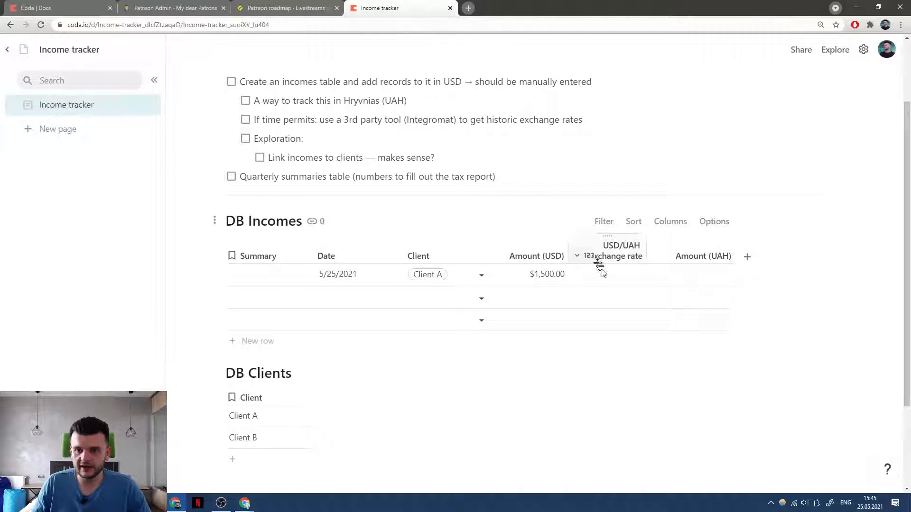
left_click(702, 251)
left_click_drag(734, 240, 727, 241)
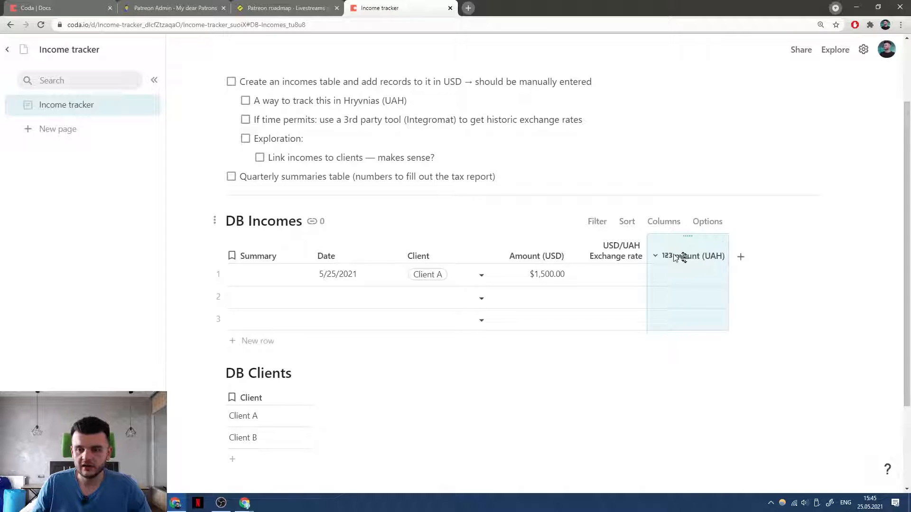
left_click(712, 278)
left_click(706, 297)
scroll(705, 297, "down", 1)
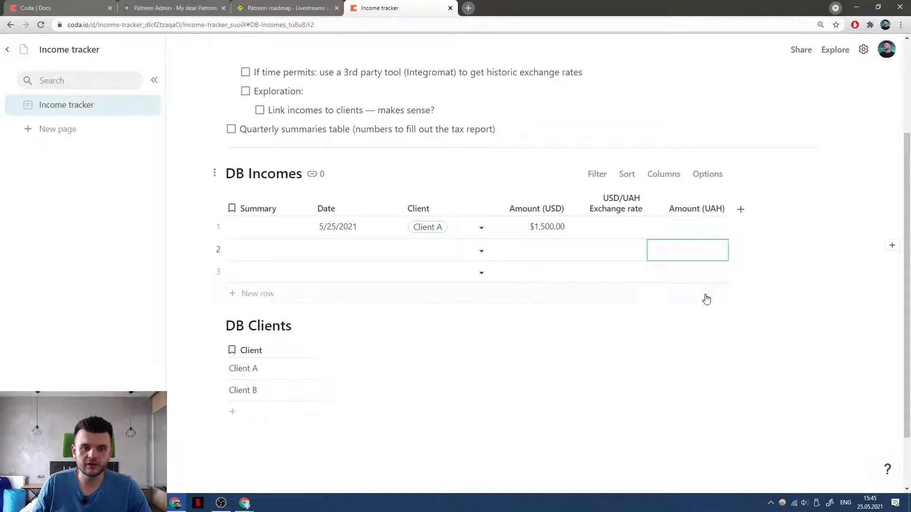
Collapse the DB Clients table under its heading.
left_click(278, 226)
left_click(331, 203)
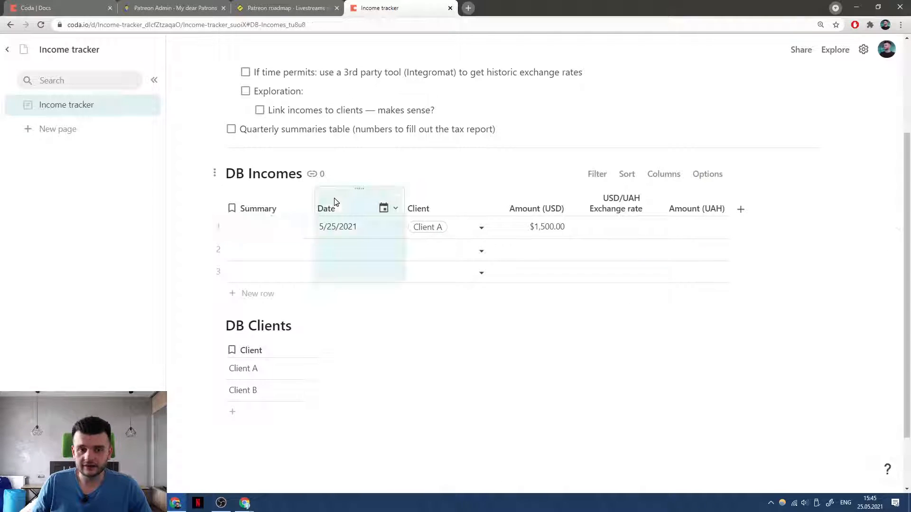
left_click(407, 364)
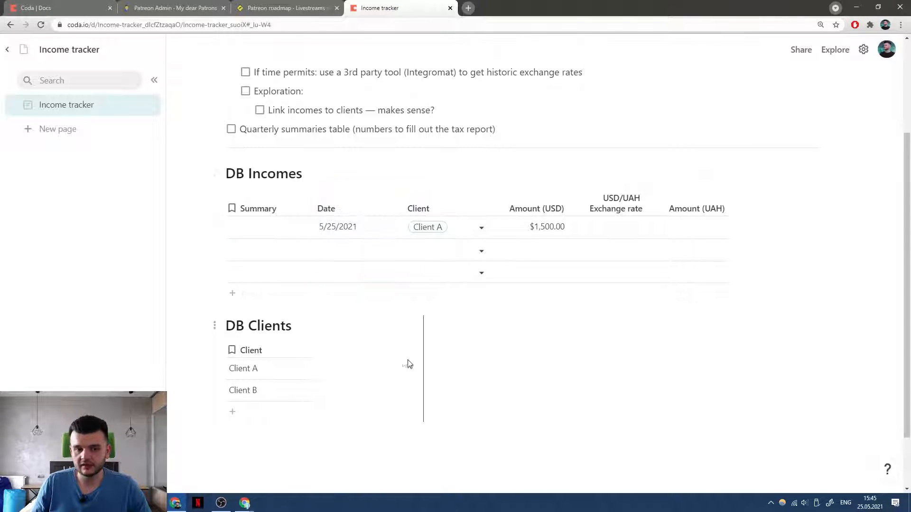
left_click(213, 328)
left_click(174, 220)
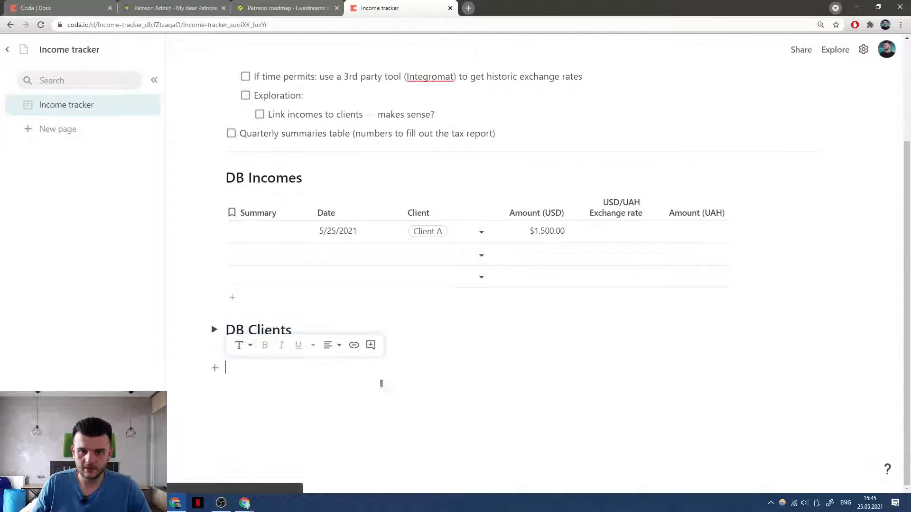
Give the Summary column of DB Incomes the formula Concatenate(Date, " - ", Client) and widen the column slightly.
left_click(274, 216)
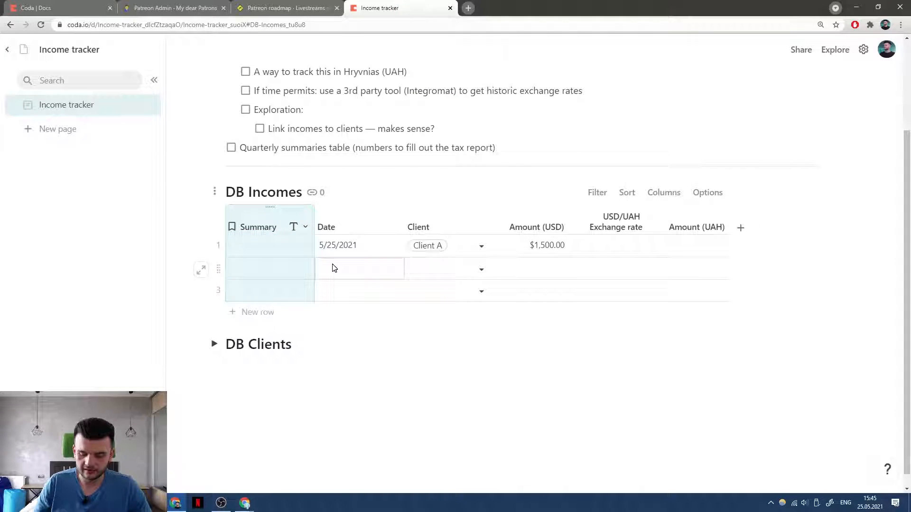
key("equal")
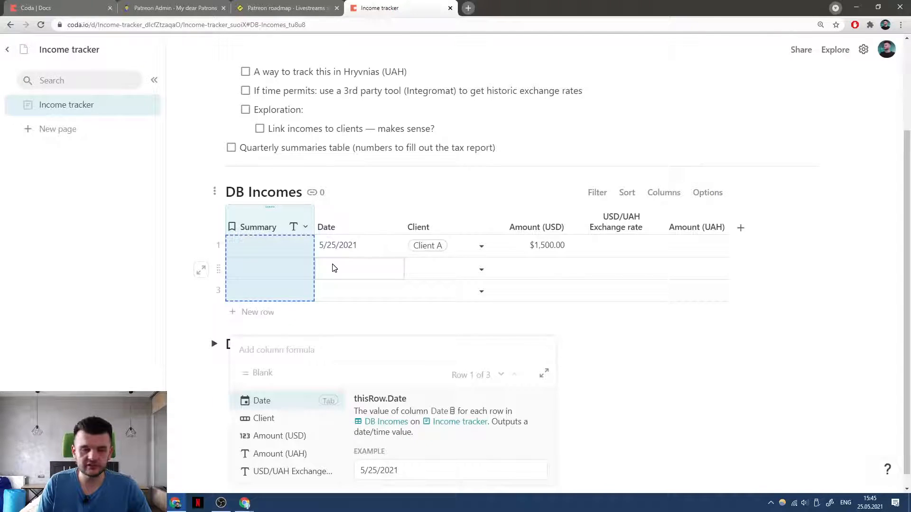
type("Concatenate(")
key("Tab")
type("D")
key("Tab")
type(", ")
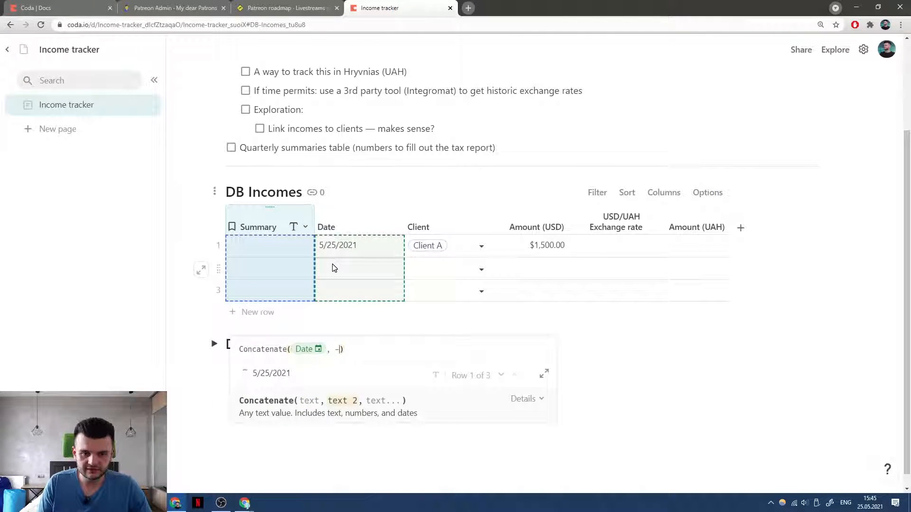
type("\" - \", Client")
key("Tab")
key("Return")
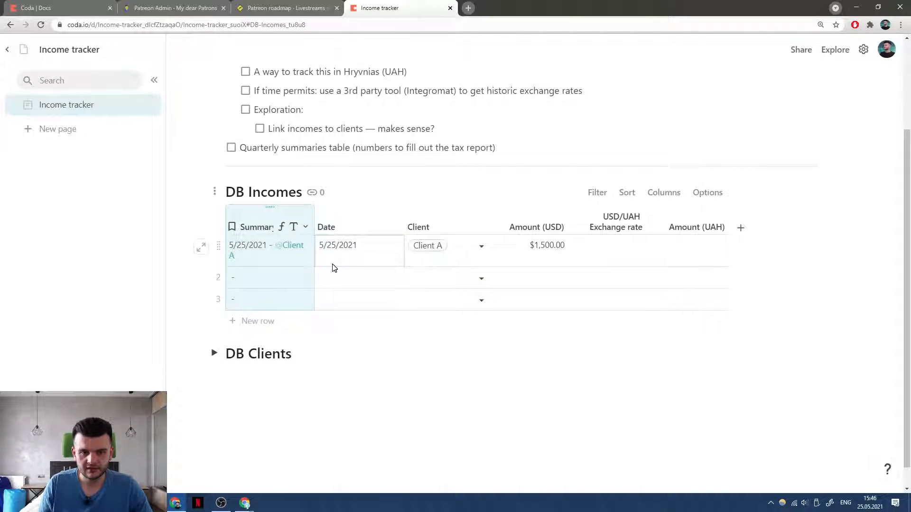
left_click_drag(313, 221, 338, 221)
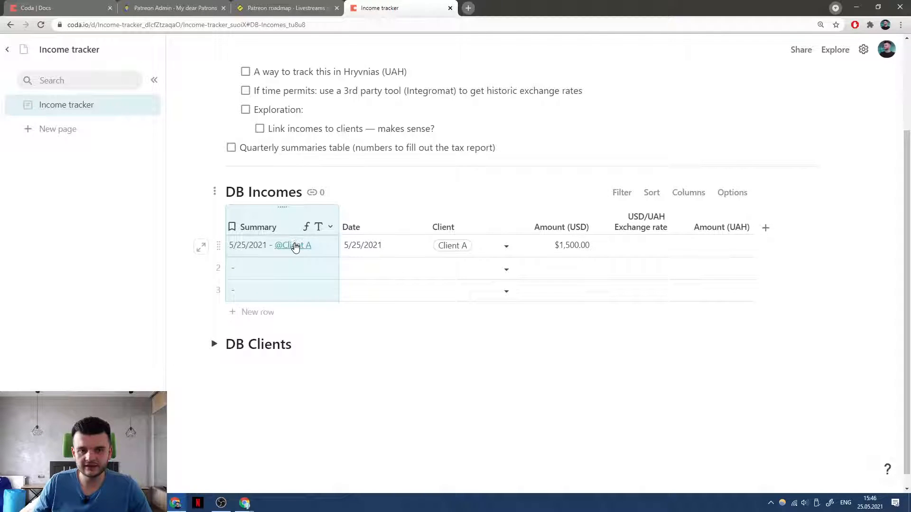
Append .ToText() to the Concatenate formula of the Summary column.
left_click(306, 227)
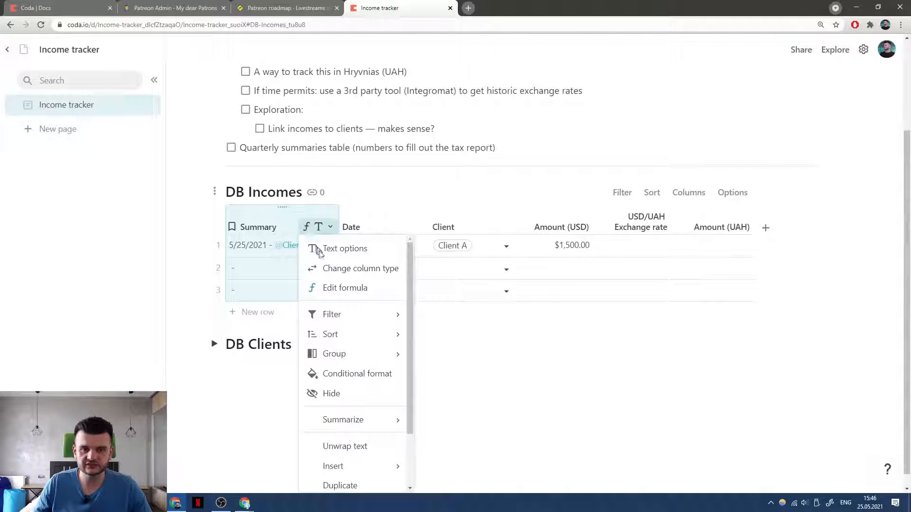
left_click(328, 289)
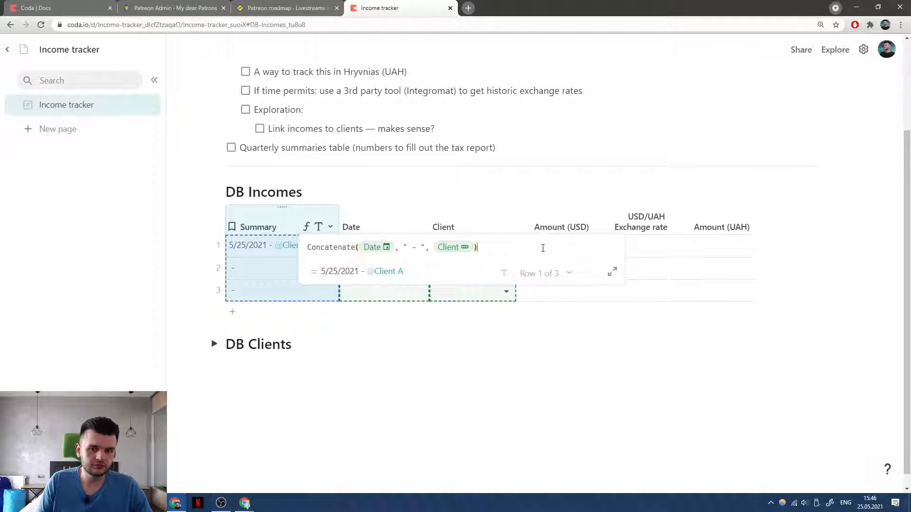
type(".")
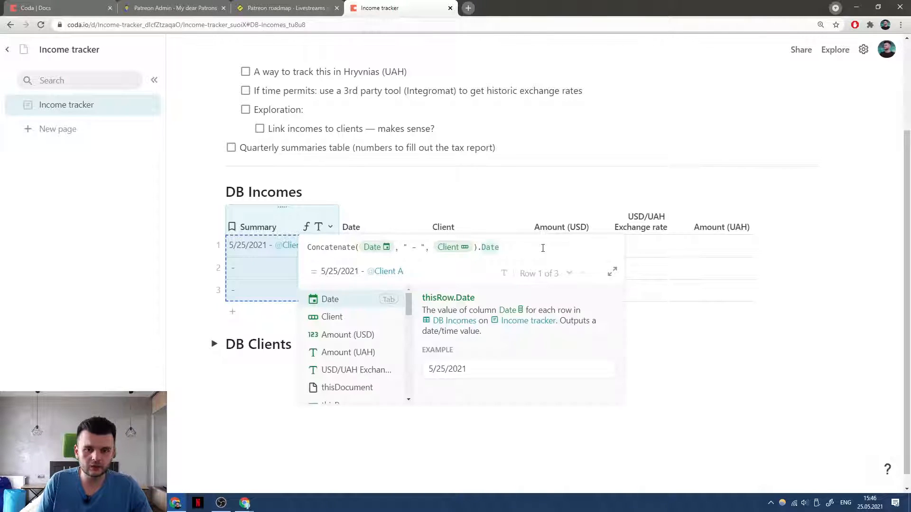
type("To")
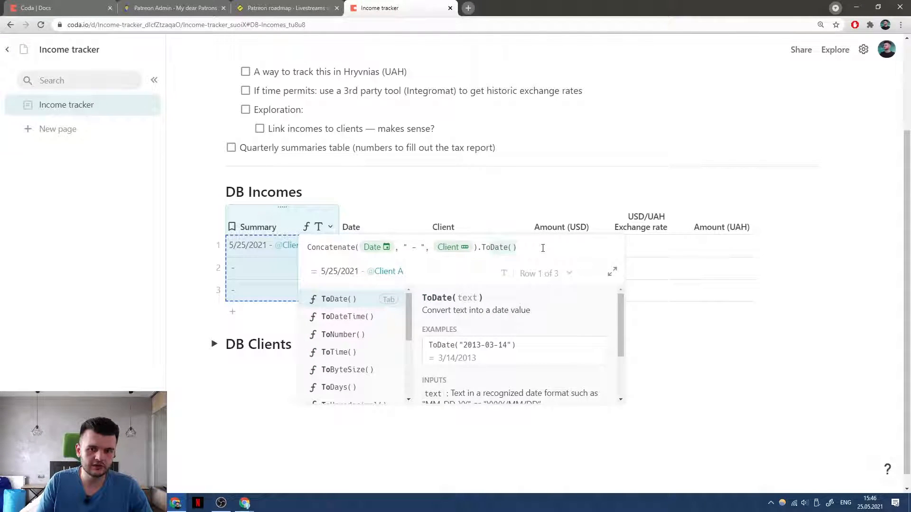
type("Text")
key("Tab")
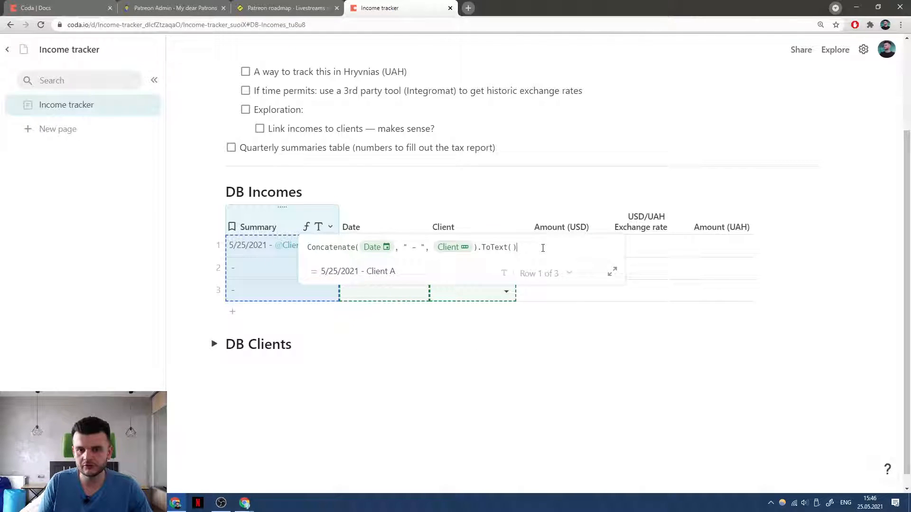
key("Return")
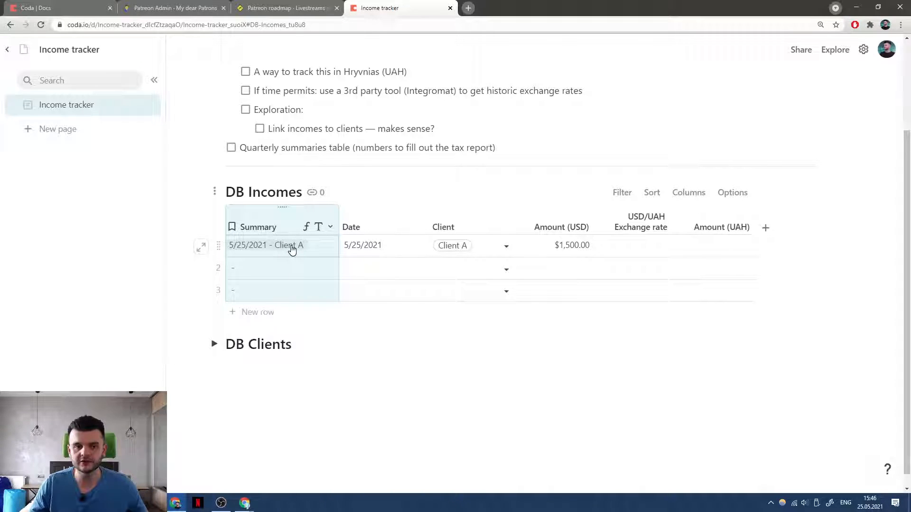
Replace the Summary column's formula with a multi-line Format() call using the template "{1} - {2}".
left_click(315, 227)
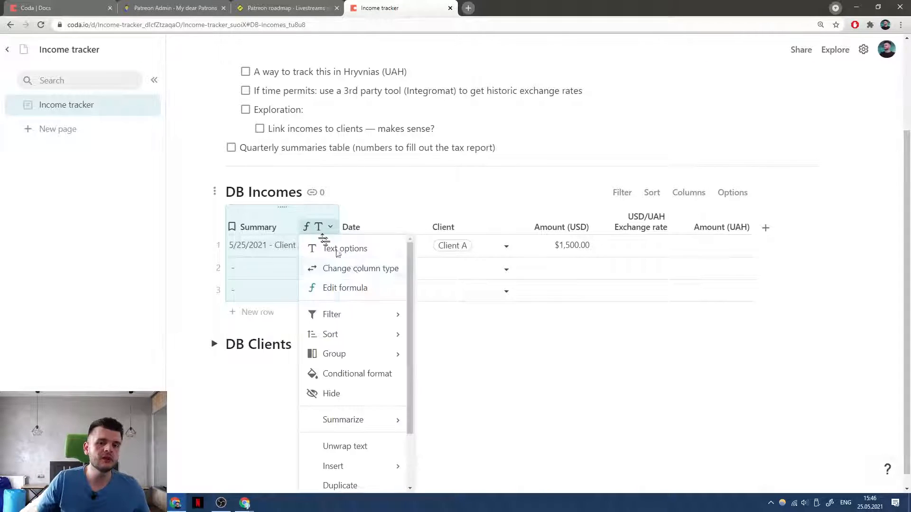
left_click(350, 289)
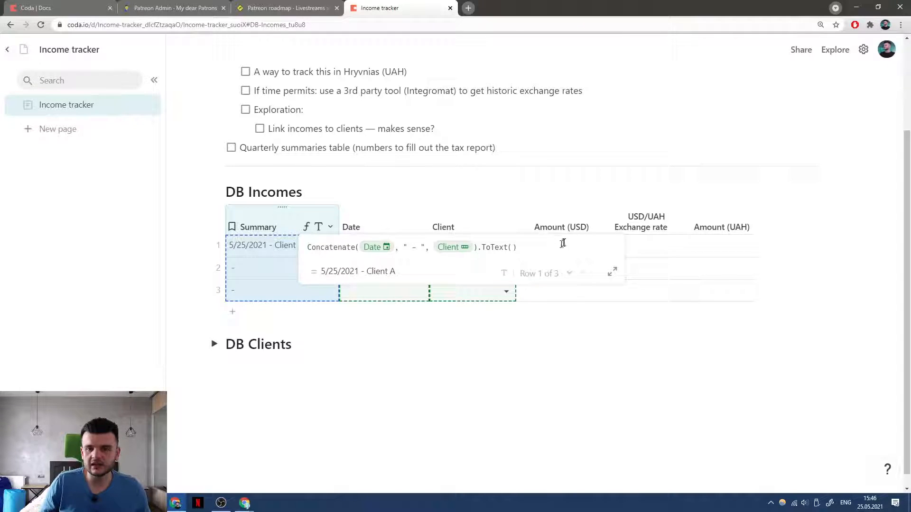
key("Home")
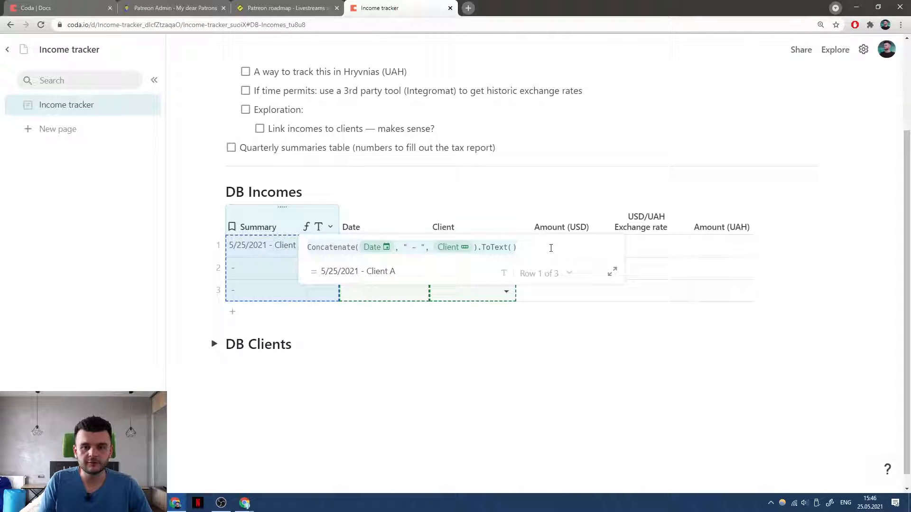
left_click(414, 246)
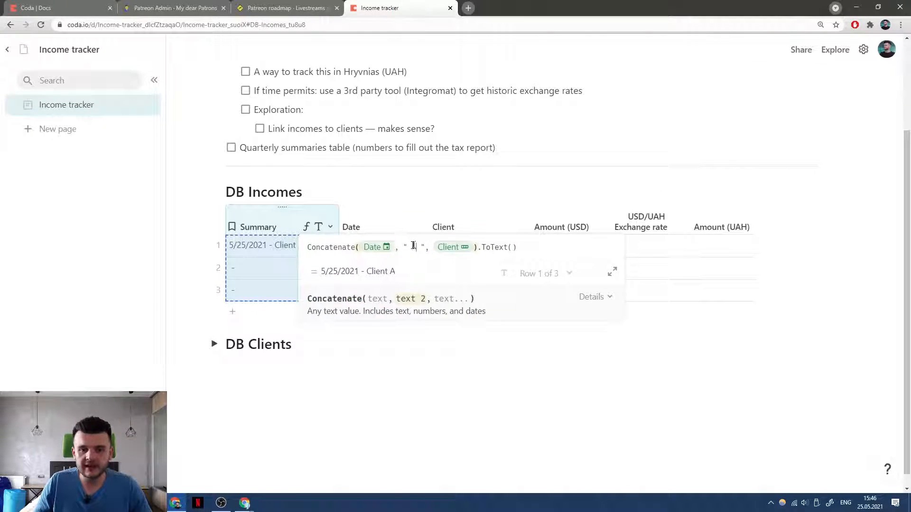
left_click(459, 247)
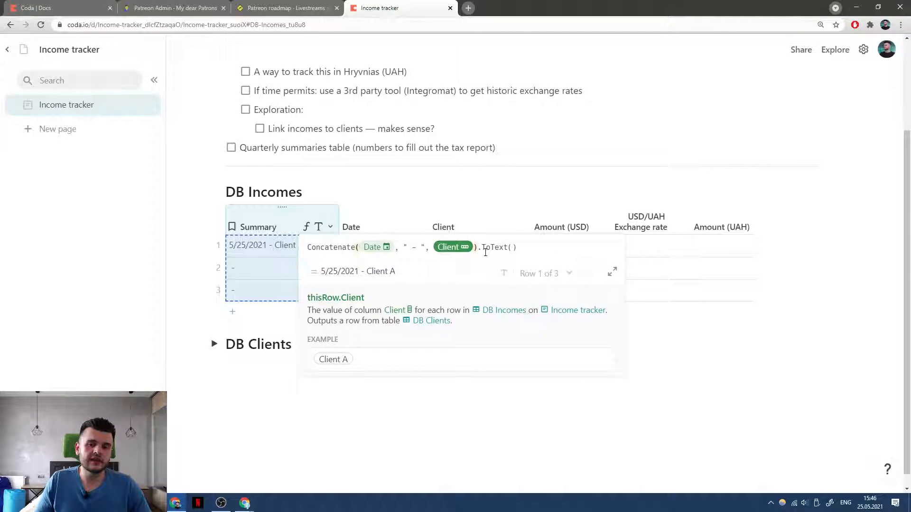
left_click(475, 247)
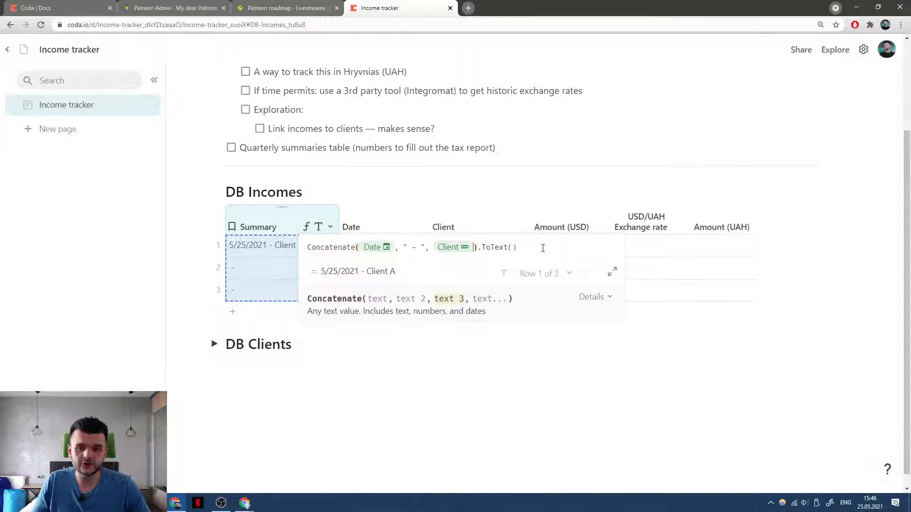
left_click_drag(543, 247, 270, 245)
key("ctrl+x")
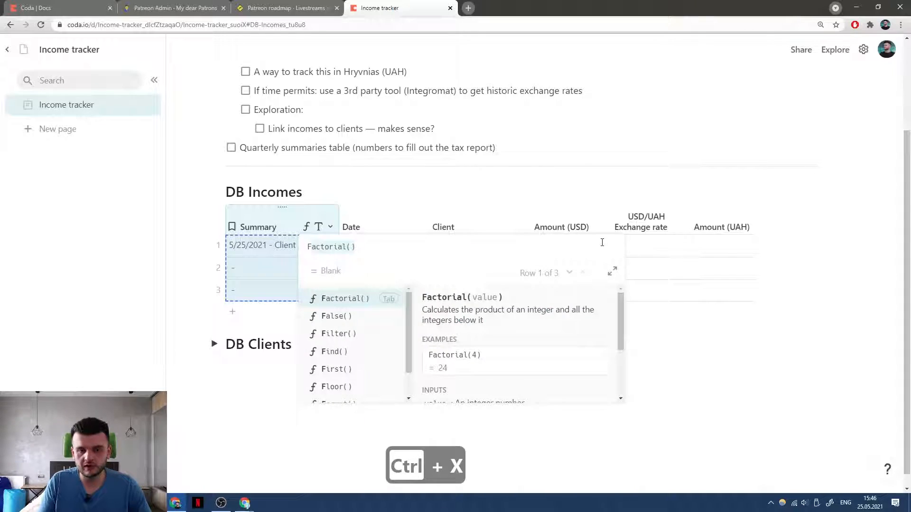
type("For")
key("Tab")
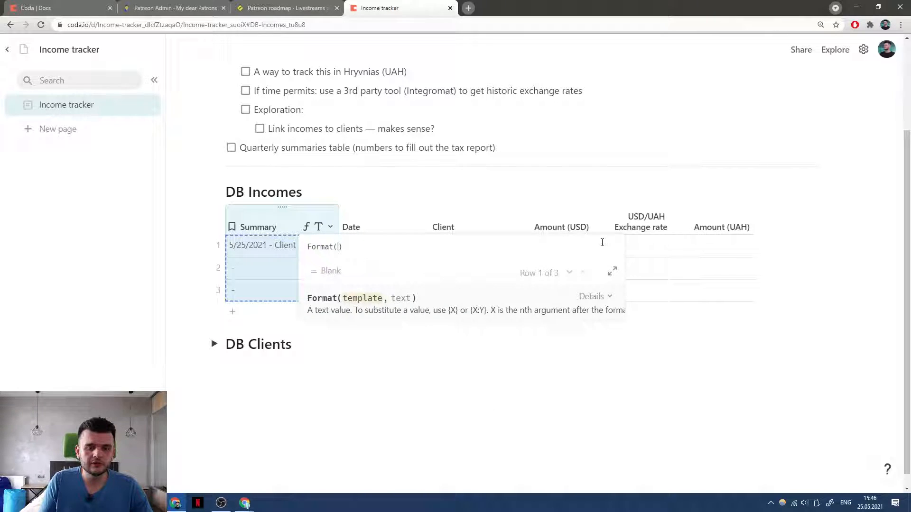
key("shift+Return")
type("\"{1} - {2")
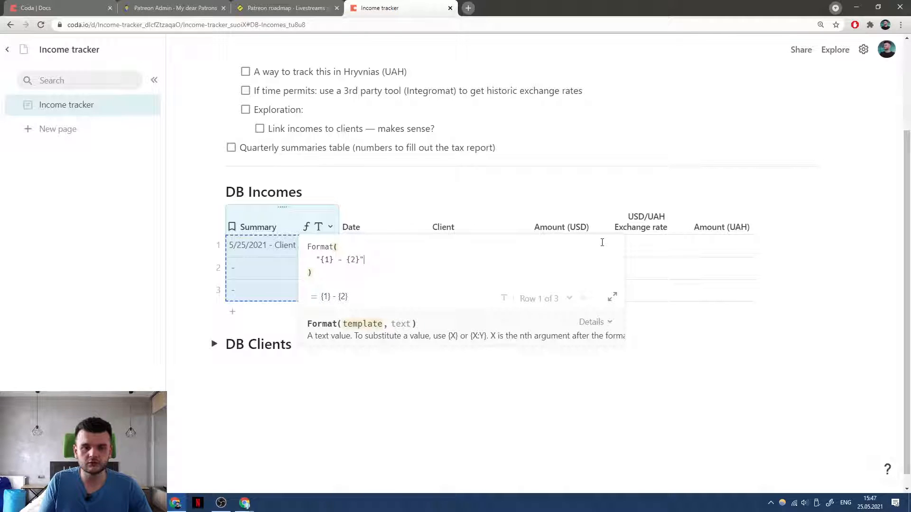
Insert the label "Client:" before {2} in the Format template of the Summary formula.
type("asdasd")
key("BackSpace")
key("BackSpace")
key("BackSpace")
key("BackSpace")
key("BackSpace")
key("BackSpace")
type("asda")
key("BackSpace")
key("BackSpace")
key("BackSpace")
key("BackSpace")
key("BackSpace")
key("BackSpace")
type("- Client:")
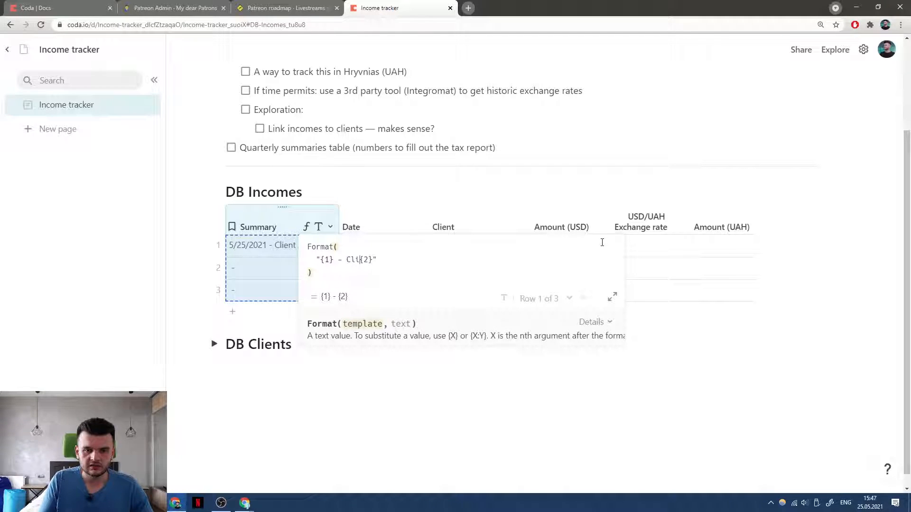
Put the label "Date:" before {1} and replace the dash with a comma, making the template "Date: {1}, Client: {2}".
key("ctrl+Left")
key("ctrl+Left")
key("ctrl+Left")
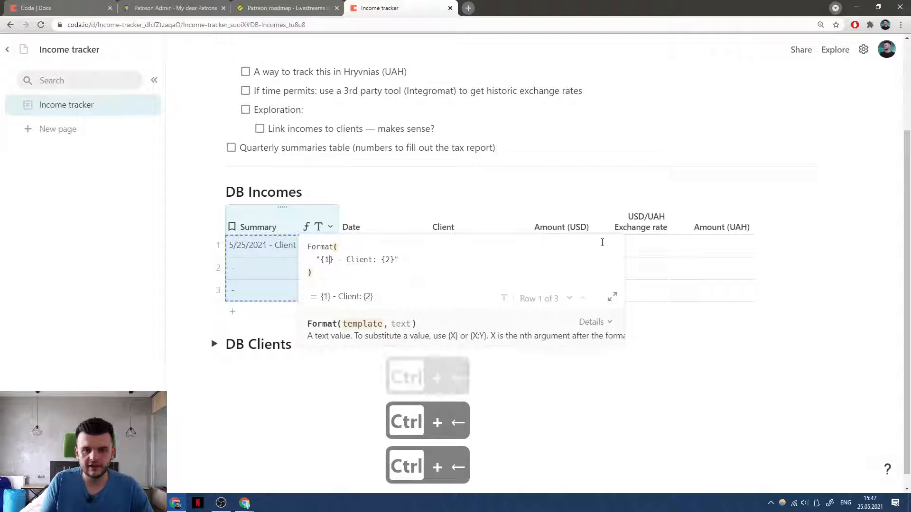
type("Date:")
key("ctrl+Right")
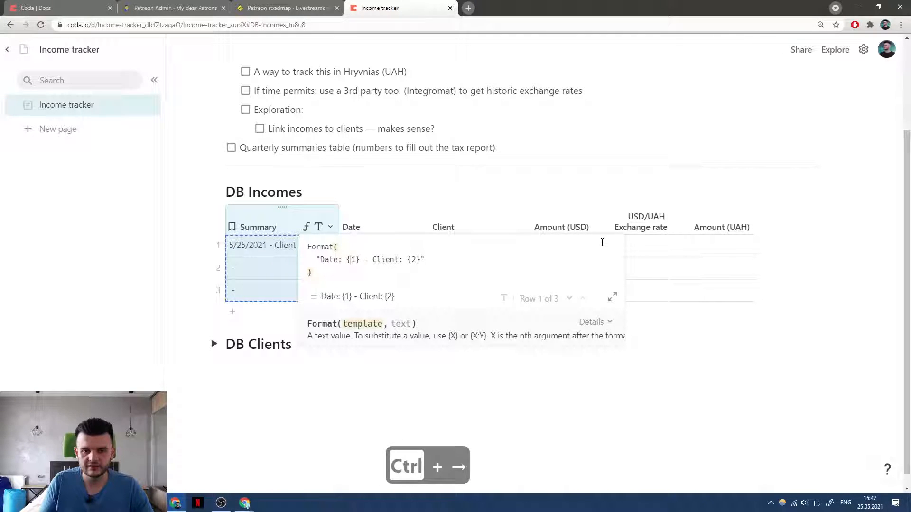
key("Delete")
key("Delete")
type(",")
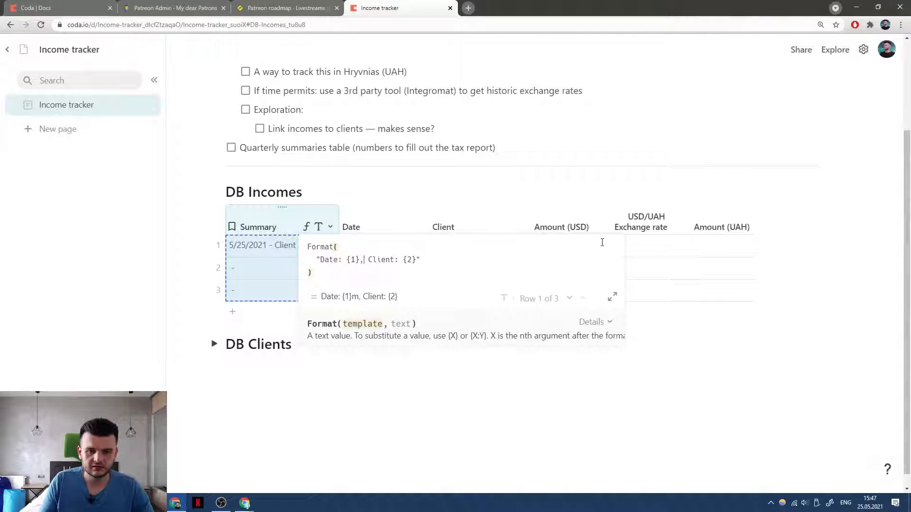
Add the Date and Client columns as the Format arguments on separate lines and apply the Summary formula.
type(",")
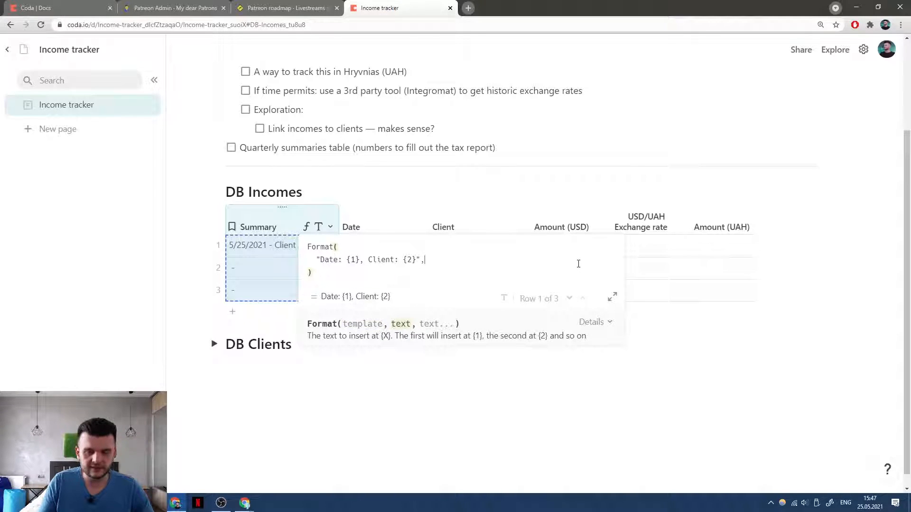
key("shift+Return")
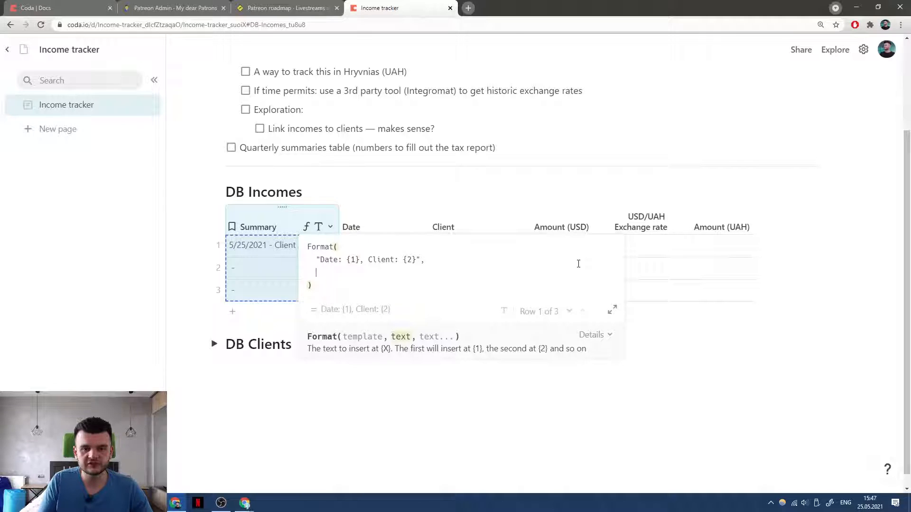
left_click(360, 259)
left_click(354, 269)
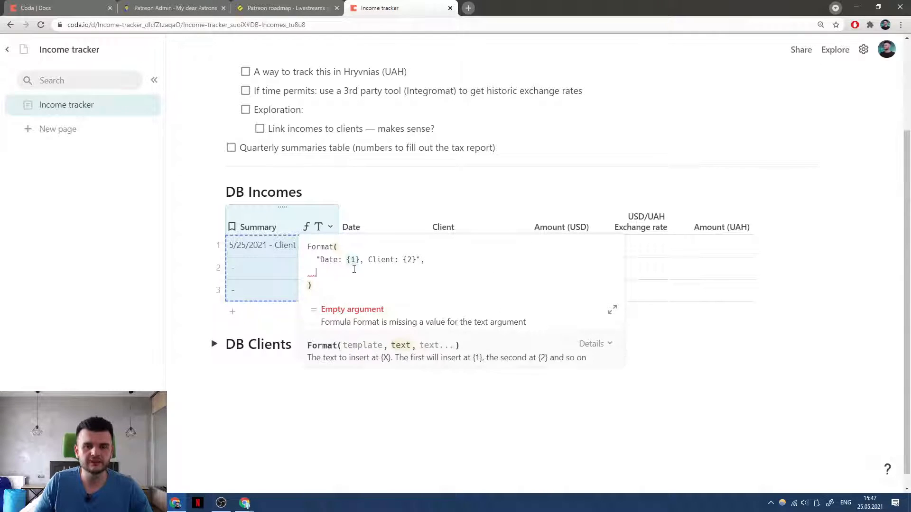
type("Date,")
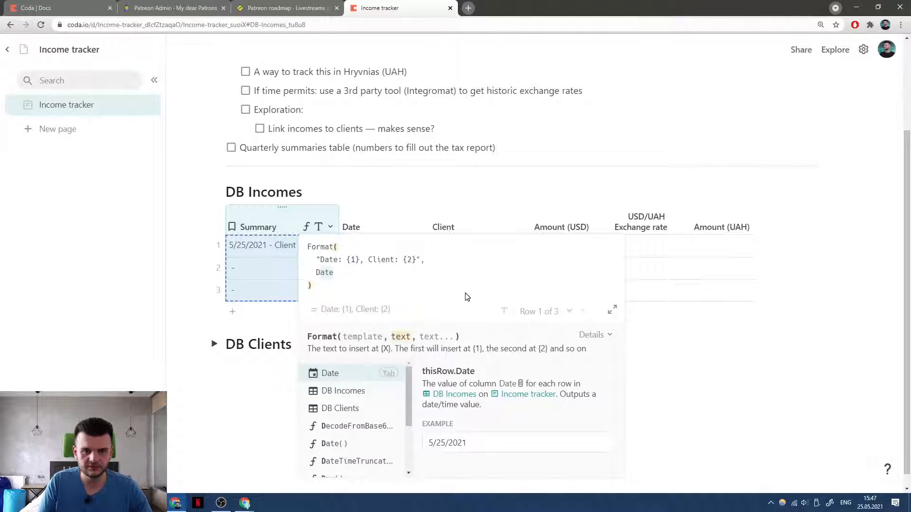
key("shift+Return")
type("Client")
key("Tab")
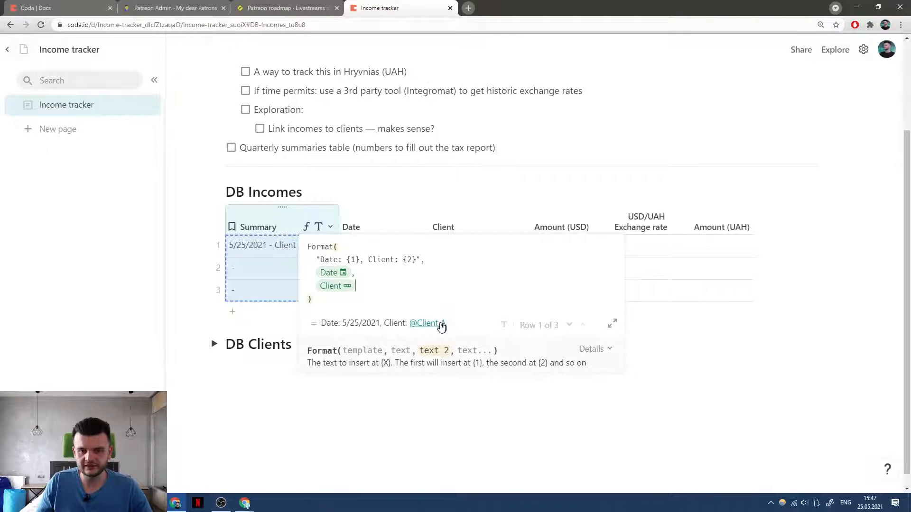
key("Return")
Change the Summary formula's Format template to "{1} - {2}", removing the Date and Client labels, and apply it.
left_click(306, 230)
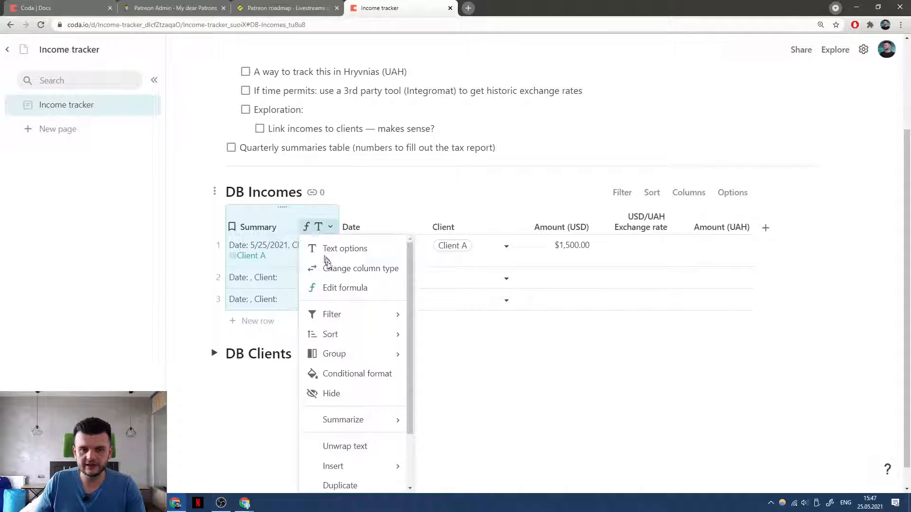
left_click(331, 288)
double_click(335, 255)
key("BackSpace")
key("Delete")
key("Delete")
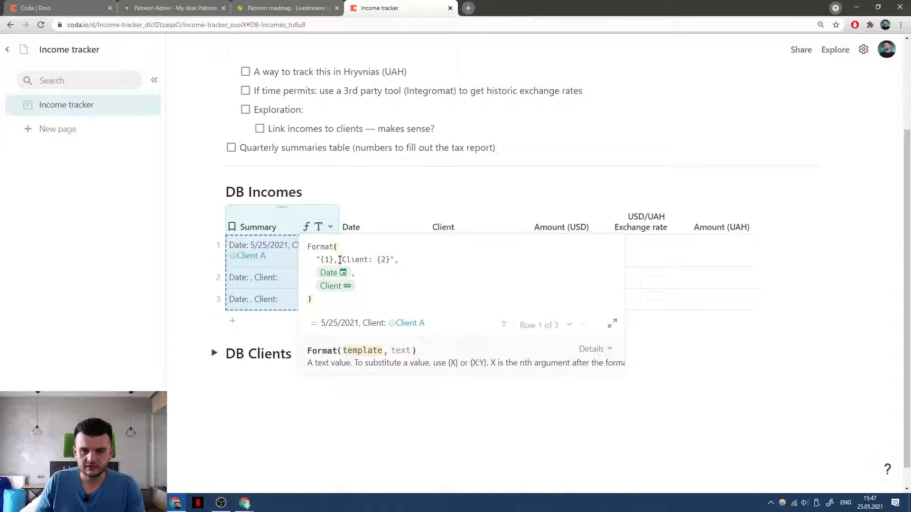
type("-")
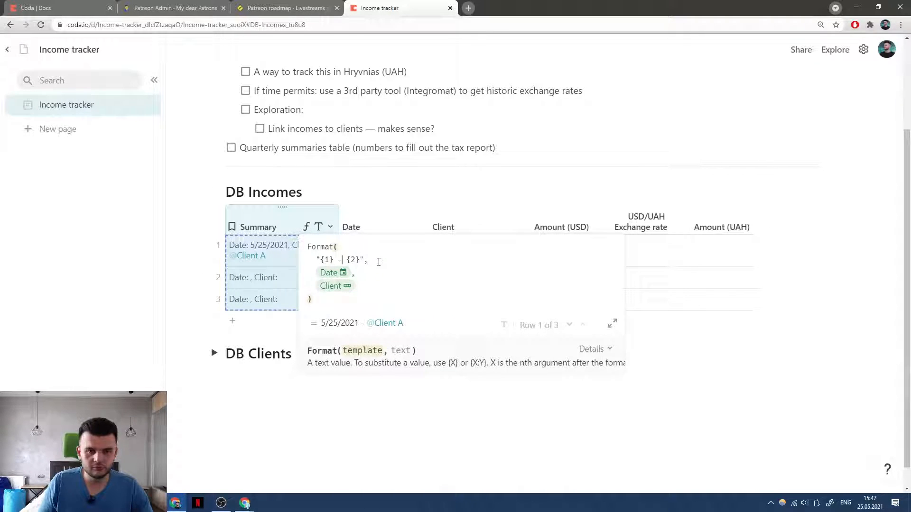
left_click(355, 300)
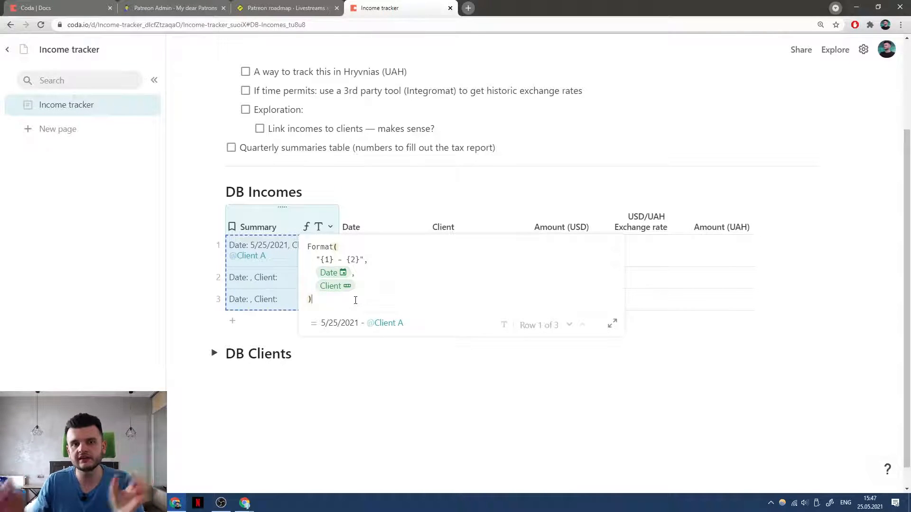
left_click_drag(317, 259, 364, 259)
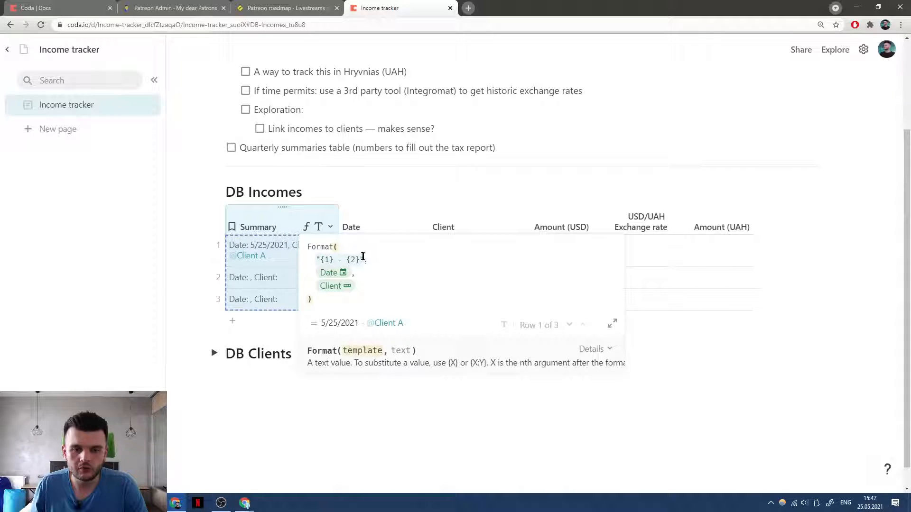
left_click(332, 299)
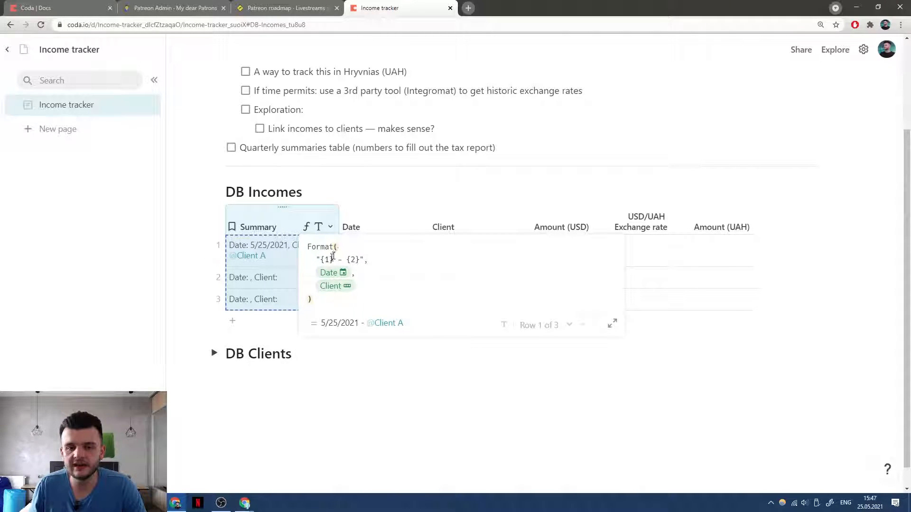
key("Return")
Append .ToText() to the Format call in the Summary column's formula and apply it.
left_click(318, 227)
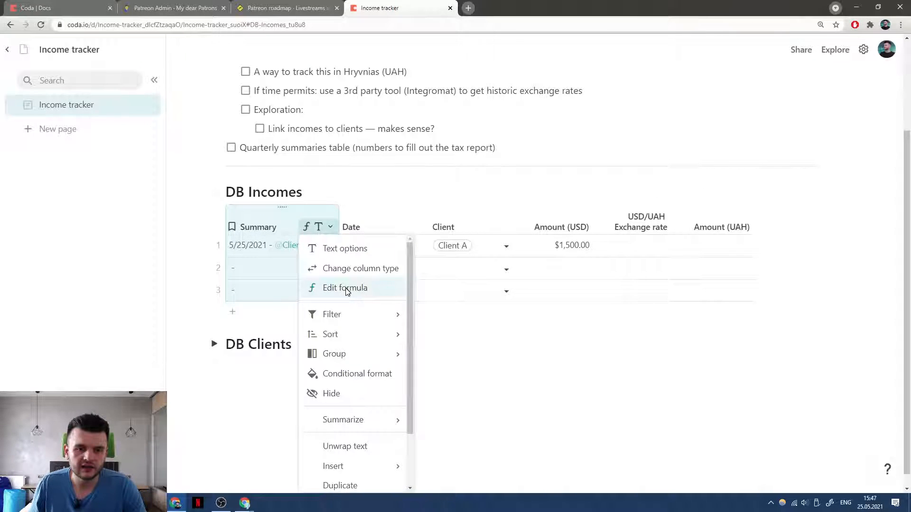
left_click(346, 288)
type(".To")
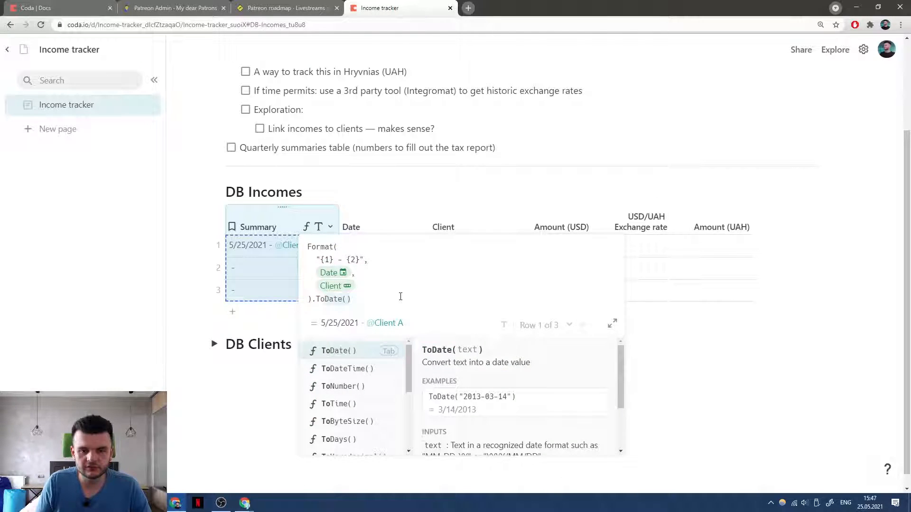
type("Tim")
key("Tab")
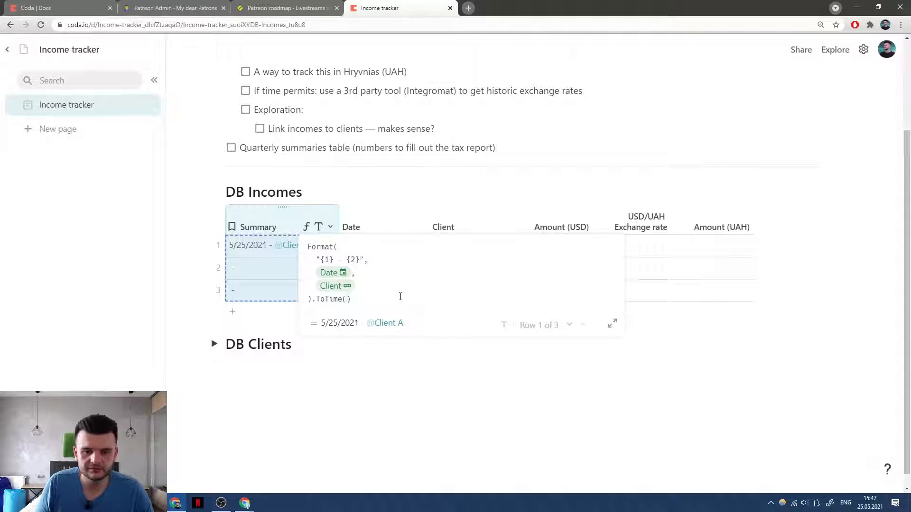
key("BackSpace")
key("BackSpace")
type("ext()")
key("Return")
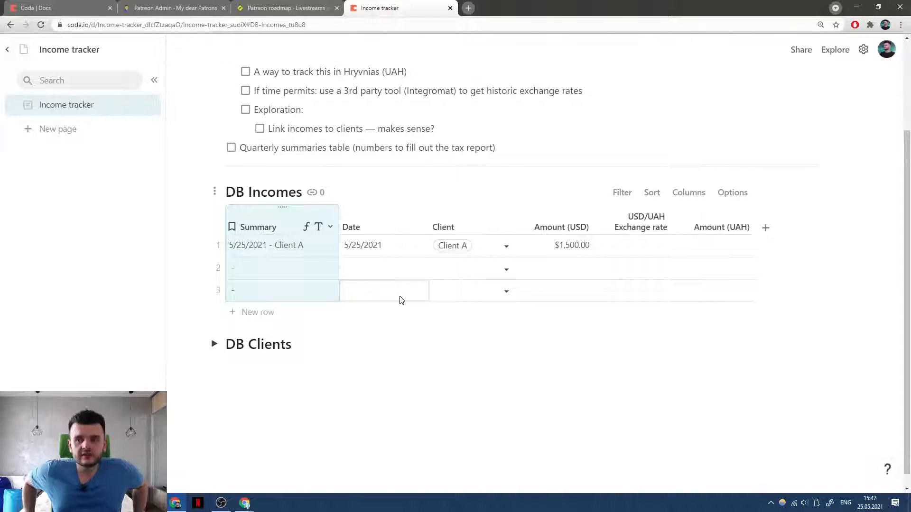
Inspect the Client reference in the Summary formula and expand the collapsed DB Clients table.
left_click(308, 230)
left_click(320, 287)
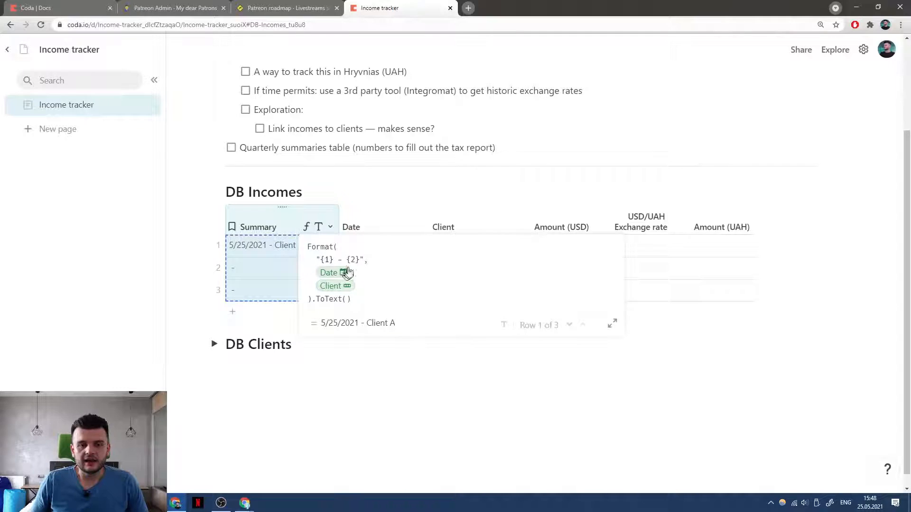
left_click(336, 286)
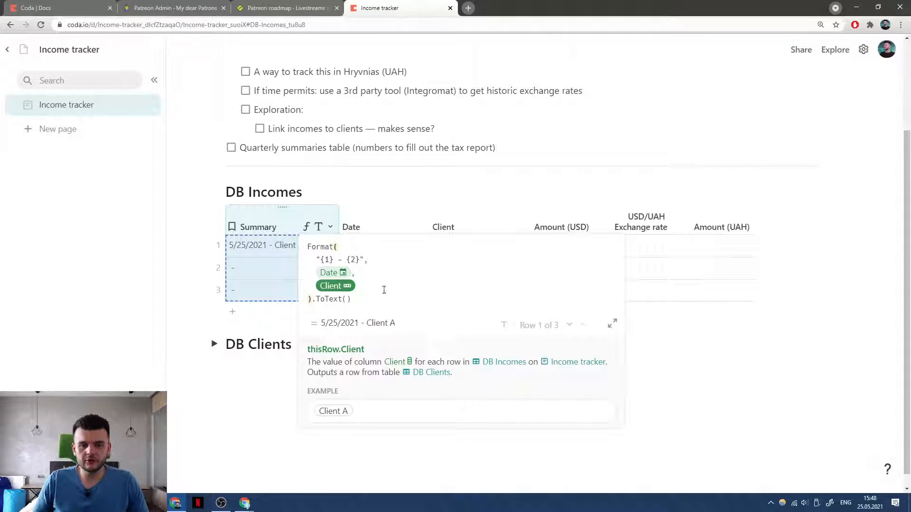
left_click(214, 343)
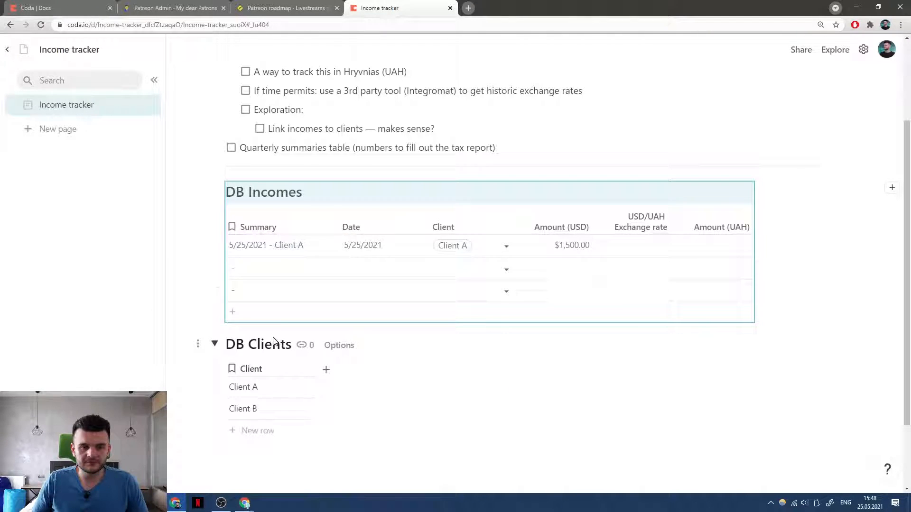
left_click(306, 228)
left_click(322, 287)
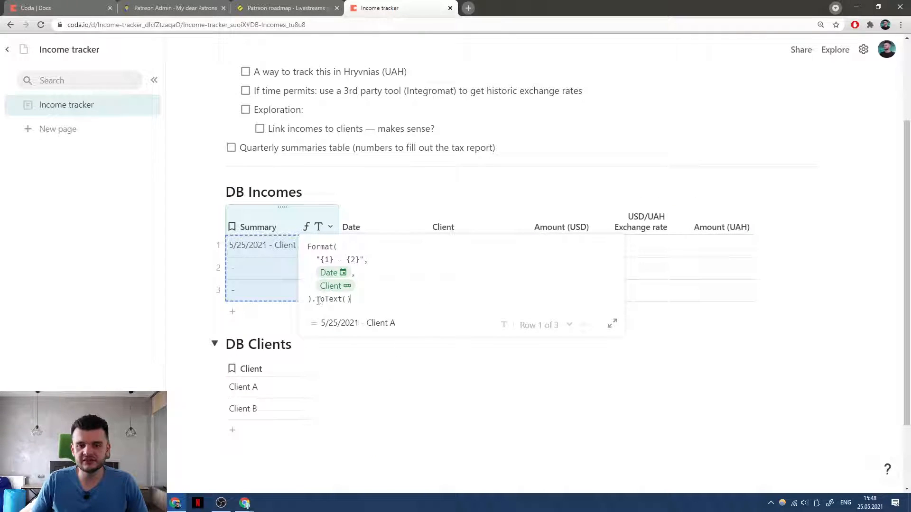
left_click(299, 210)
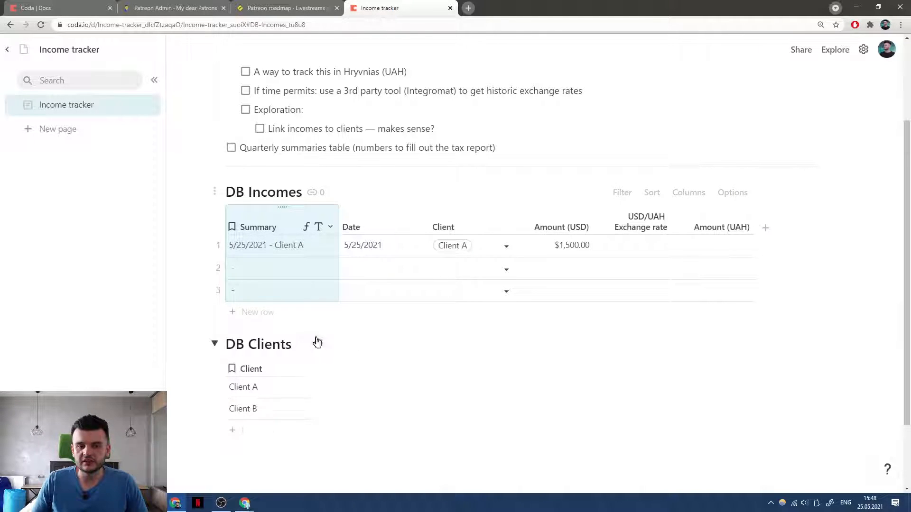
Add a Rate column to DB Clients and enter 150 for Client A and 230 for Client B.
left_click(326, 370)
left_click(352, 373)
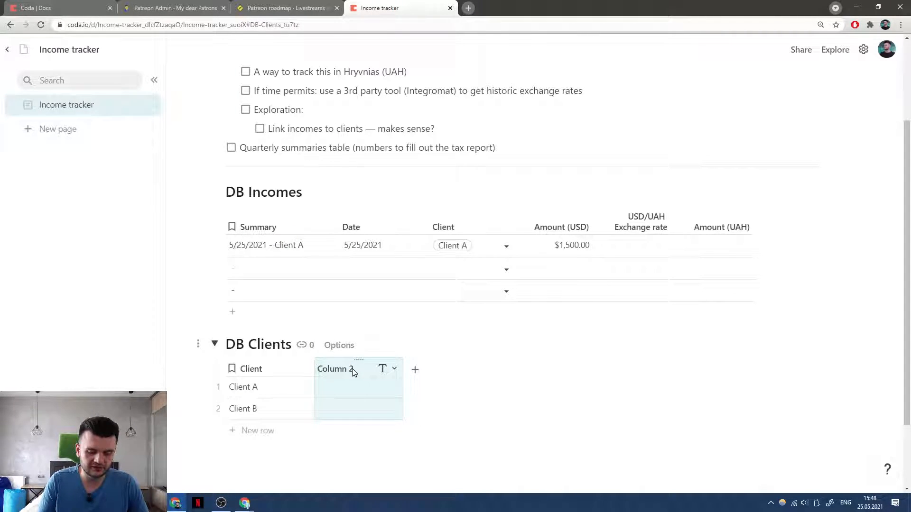
type("Rate")
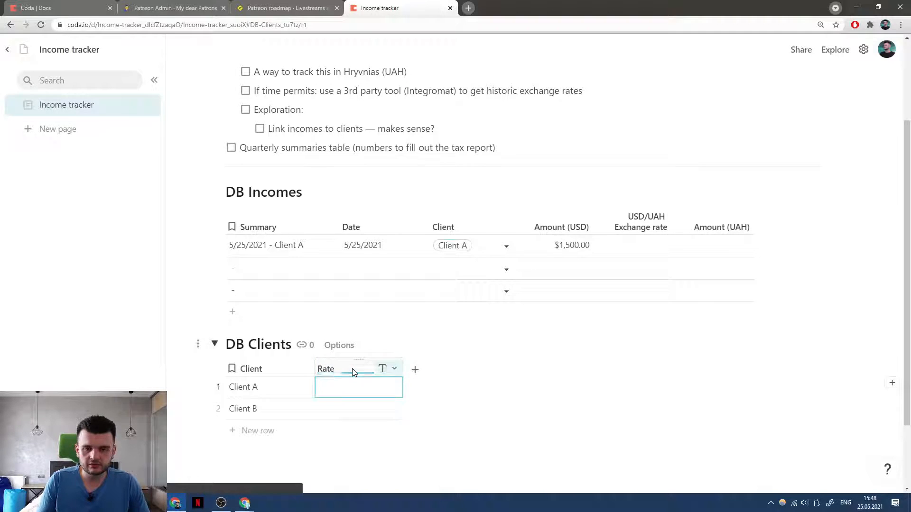
left_click(353, 385)
type("150")
key("Return")
type("230")
key("Return")
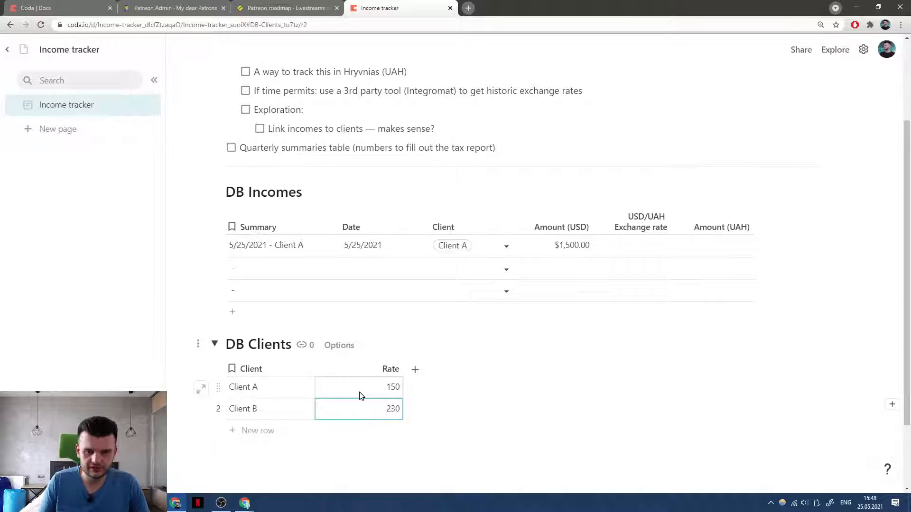
Set Rate as the display column of the DB Clients table.
left_click(385, 368)
right_click(383, 370)
left_click(444, 262)
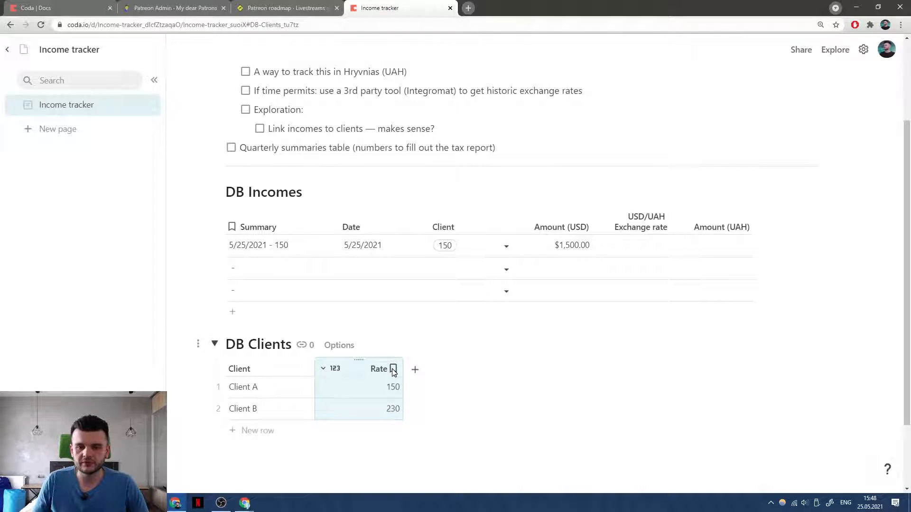
mouse_move(395, 373)
Restore Client as the display column of the DB Clients table.
left_click(256, 369)
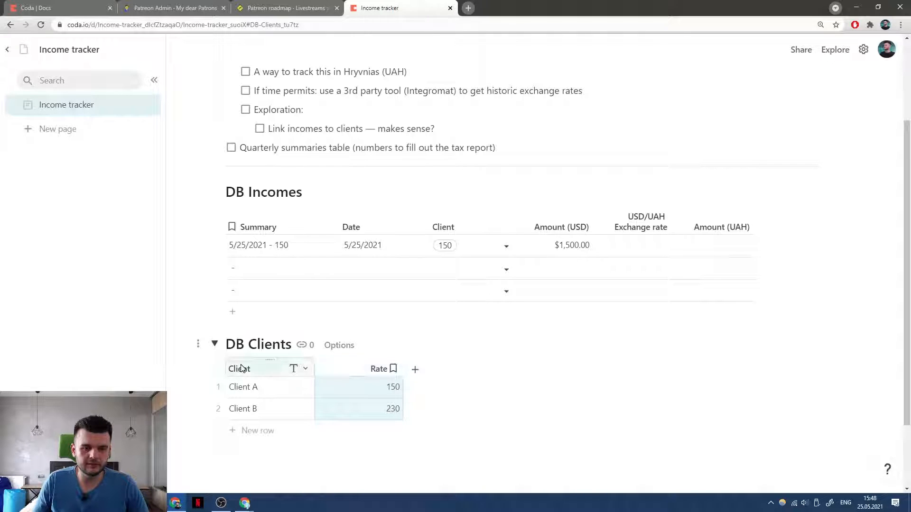
left_click(305, 368)
left_click(289, 253)
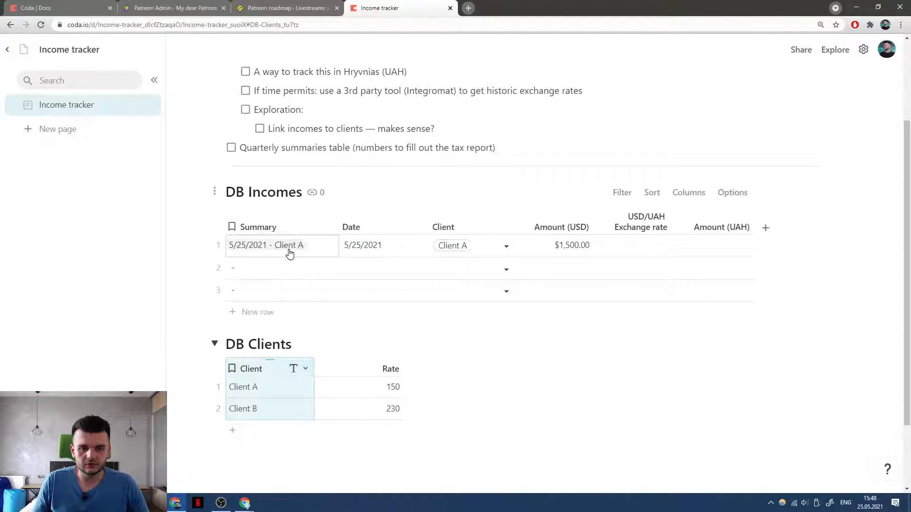
Examine the Client row reference in the Summary formula and close the formula without changes.
left_click(313, 227)
left_click(327, 286)
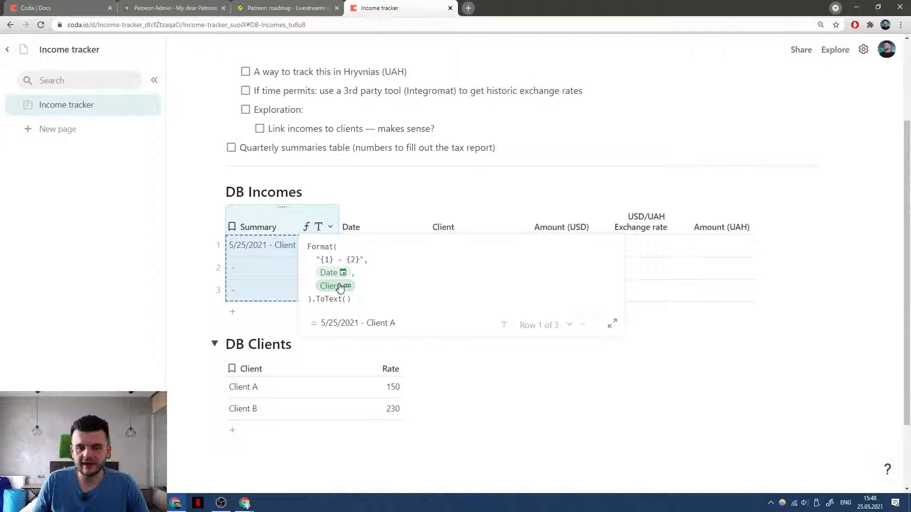
left_click(402, 283)
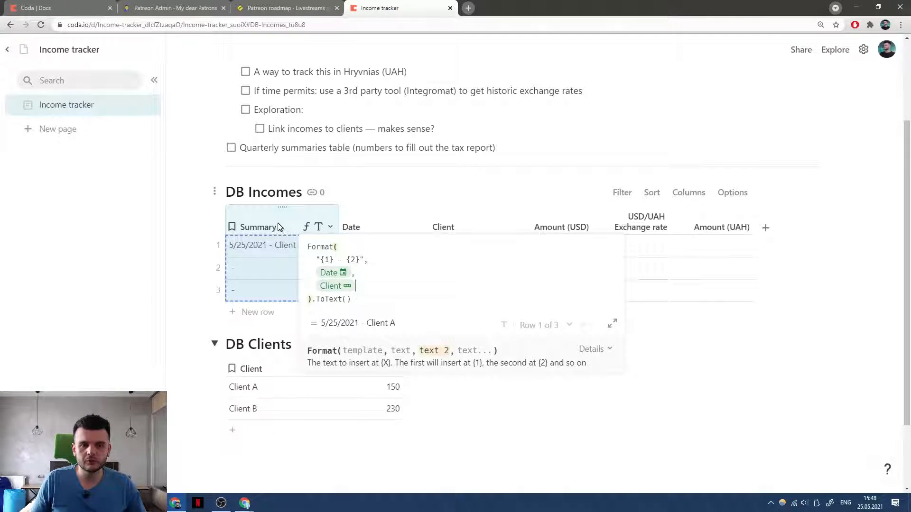
key("Escape")
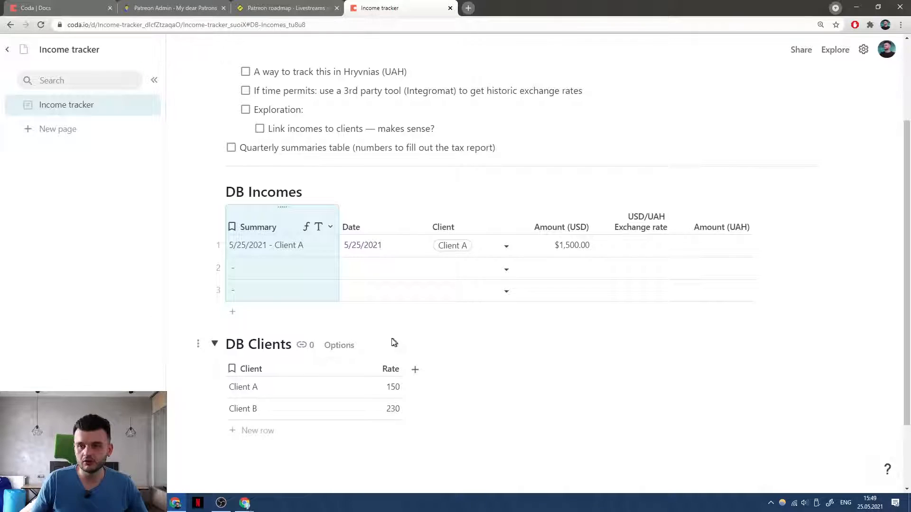
Change the second Format argument in the Summary formula to Client.Client, referencing the DB Clients text column, and apply it.
left_click(330, 226)
left_click(345, 287)
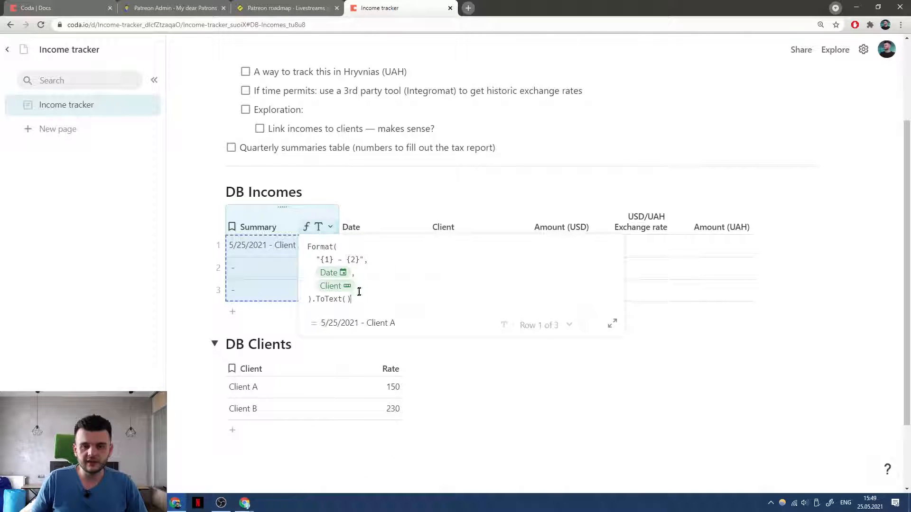
type(".")
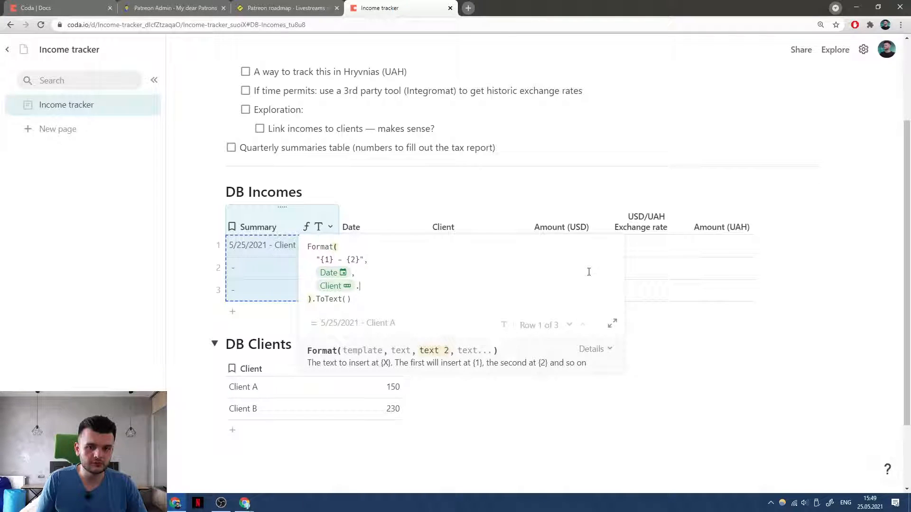
type("C")
key("Return")
key("ctrl+shift+Left")
key("ctrl+shift+Left")
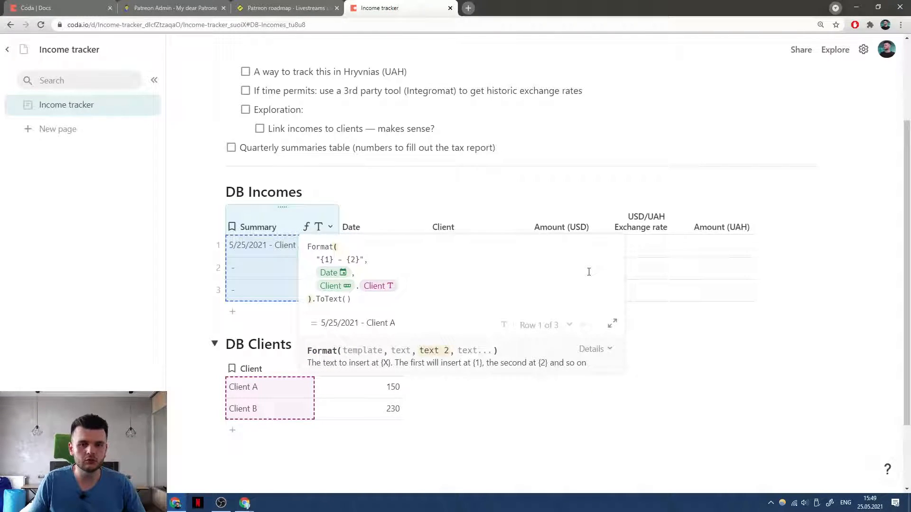
key("Down")
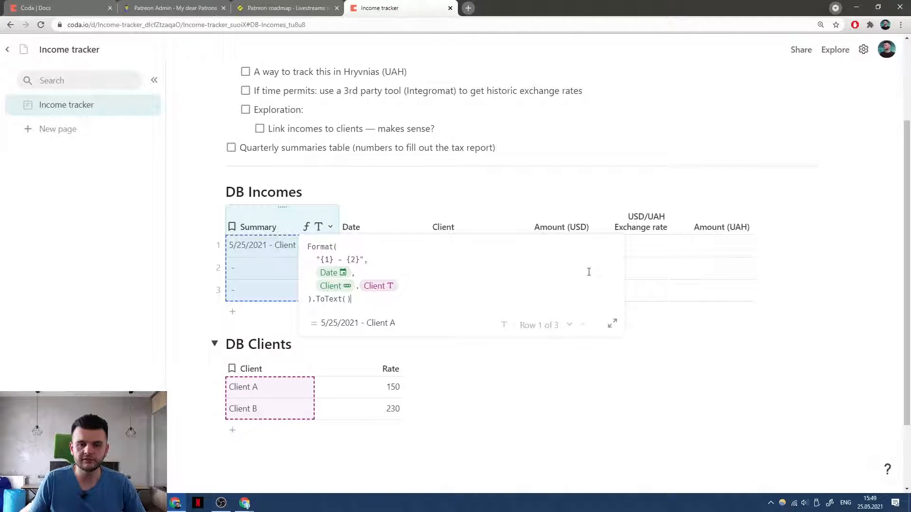
key("ctrl+shift+Left")
key("ctrl+shift+Left")
key("ctrl+shift+Left")
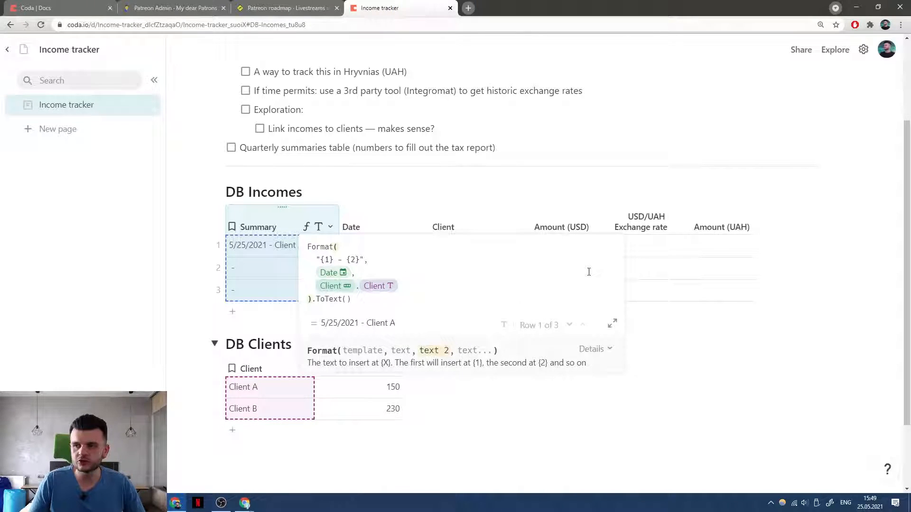
key("Right")
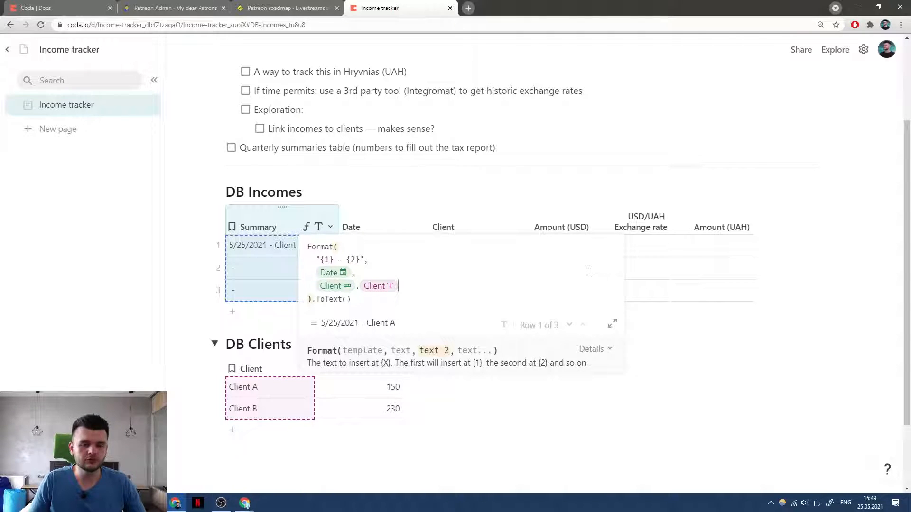
key("Return")
Make Rate the display column of DB Clients to test the updated Summary formula.
left_click(364, 364)
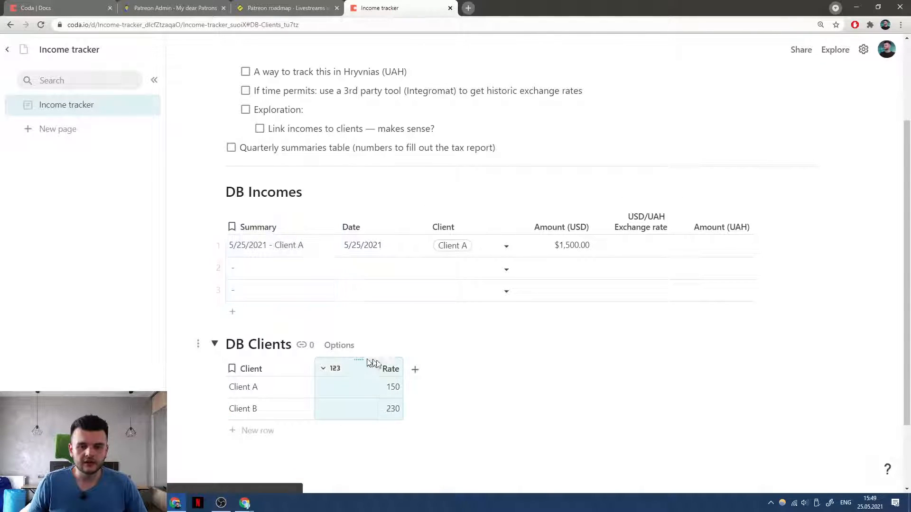
right_click(384, 364)
left_click(447, 265)
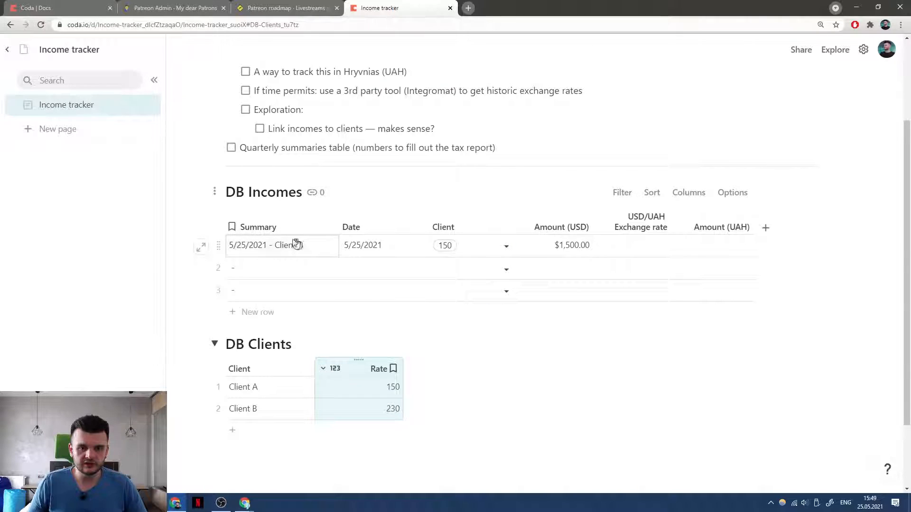
Set the Client column as the display column of DB Clients again and deselect it.
left_click(266, 366)
right_click(278, 367)
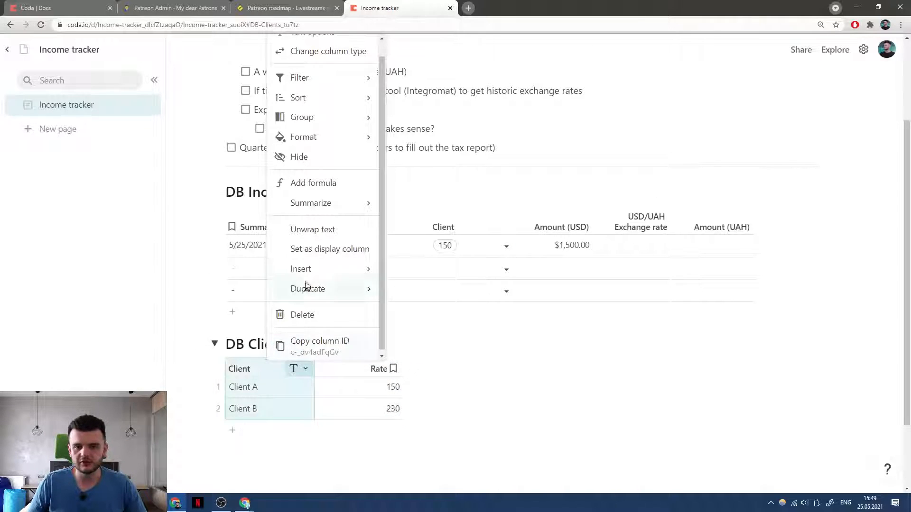
left_click(314, 249)
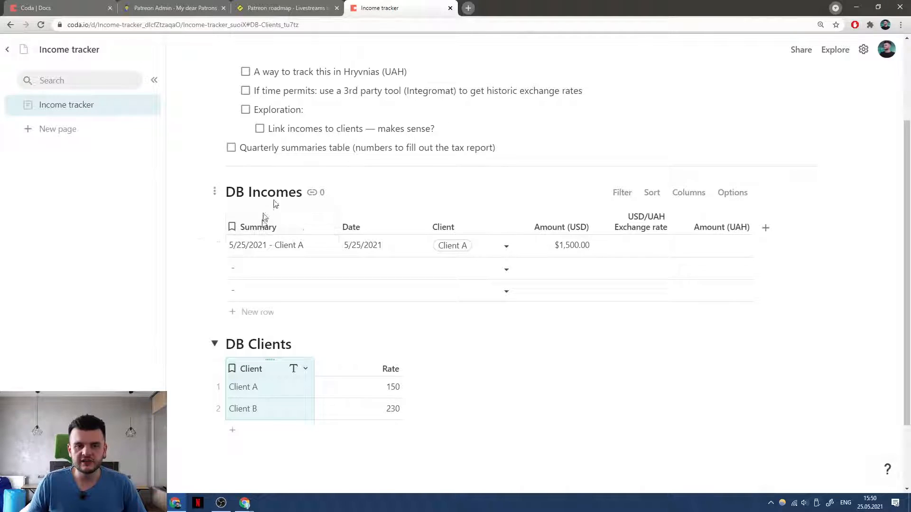
left_click(508, 362)
left_click(387, 369)
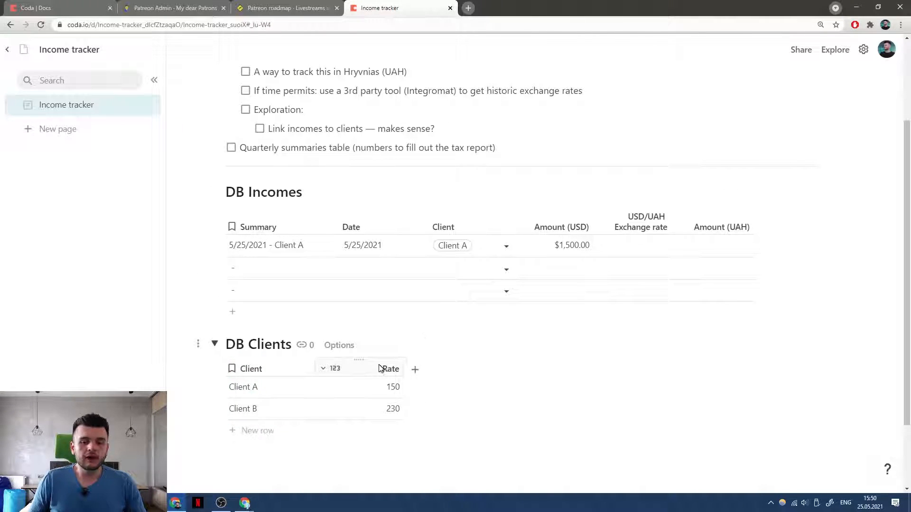
Delete the Rate column from the DB Clients table.
key("Delete")
left_click(374, 370)
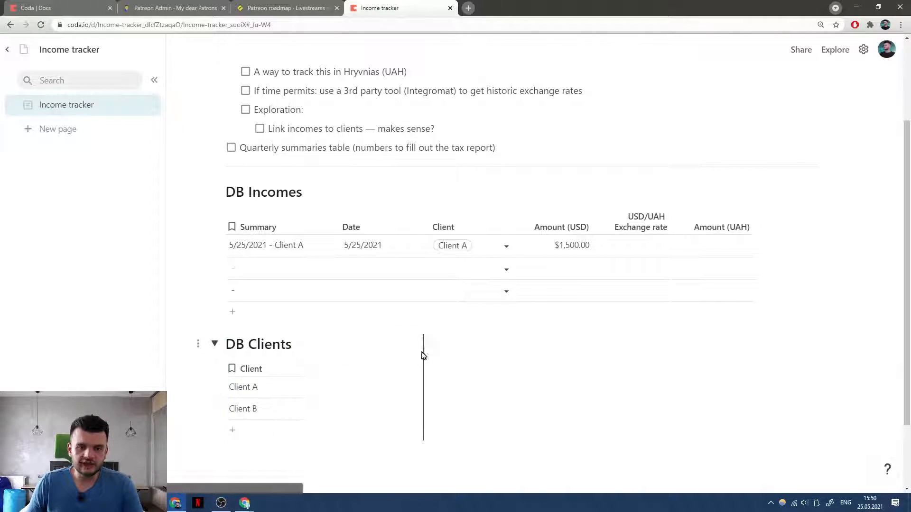
Set the date of the second row in DB Incomes to 3/1/2021.
left_click(374, 274)
left_click(365, 268)
left_click(410, 384)
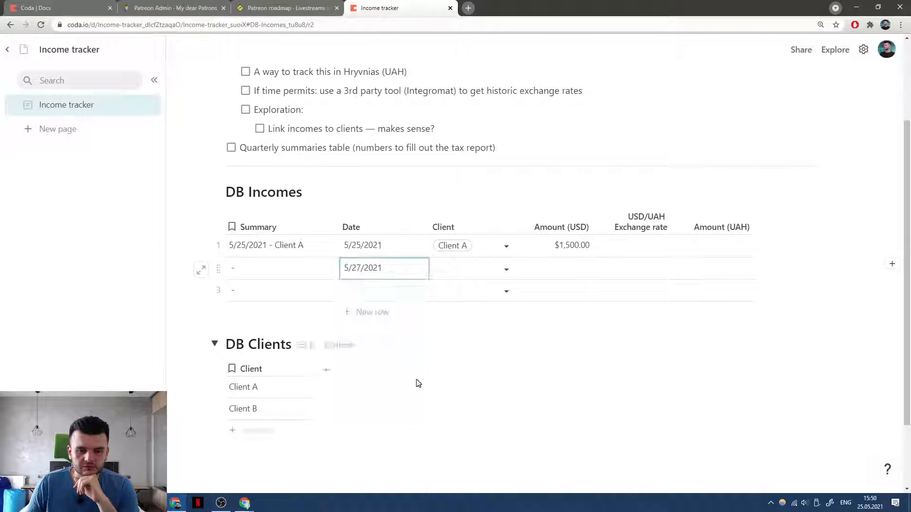
left_click(376, 269)
left_click(352, 284)
left_click(353, 284)
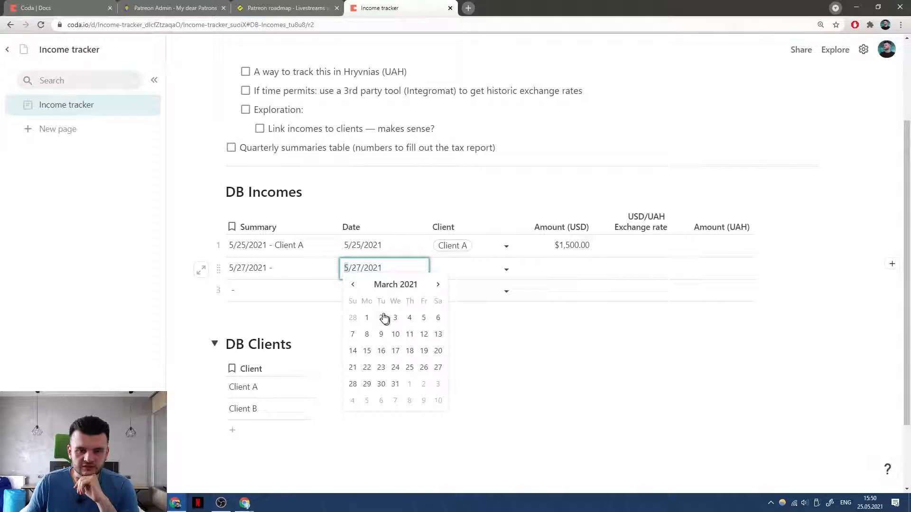
left_click(367, 317)
Assign Client B to the second income row and set its USD amount to 2000.
left_click(465, 272)
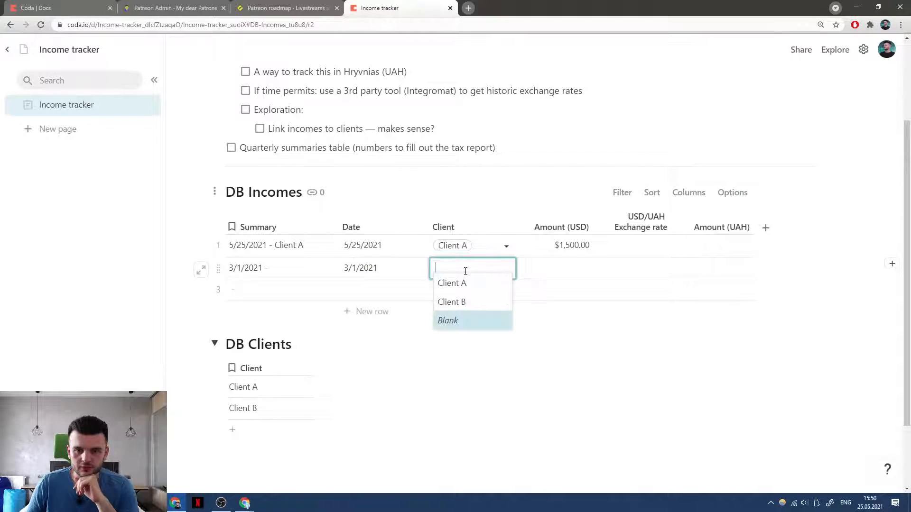
left_click(464, 302)
left_click(550, 272)
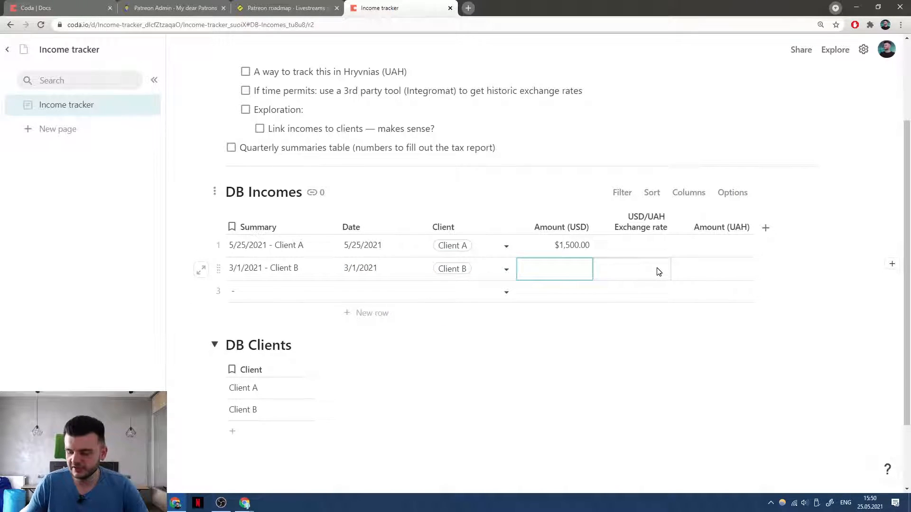
type("2000")
key("Return")
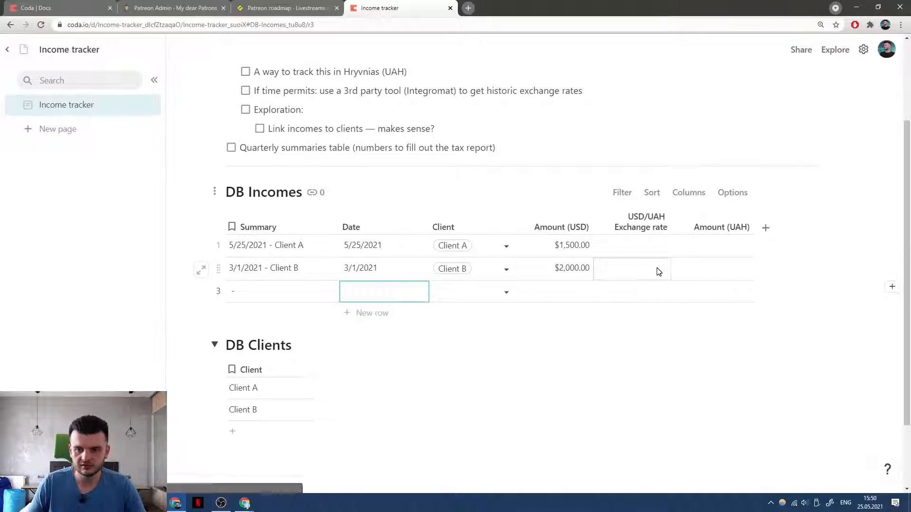
Set the date of the third row in DB Incomes to 1/7/2021.
left_click(395, 299)
left_click(353, 309)
left_click(353, 309)
left_click(353, 308)
left_click(354, 309)
left_click(353, 309)
left_click(437, 308)
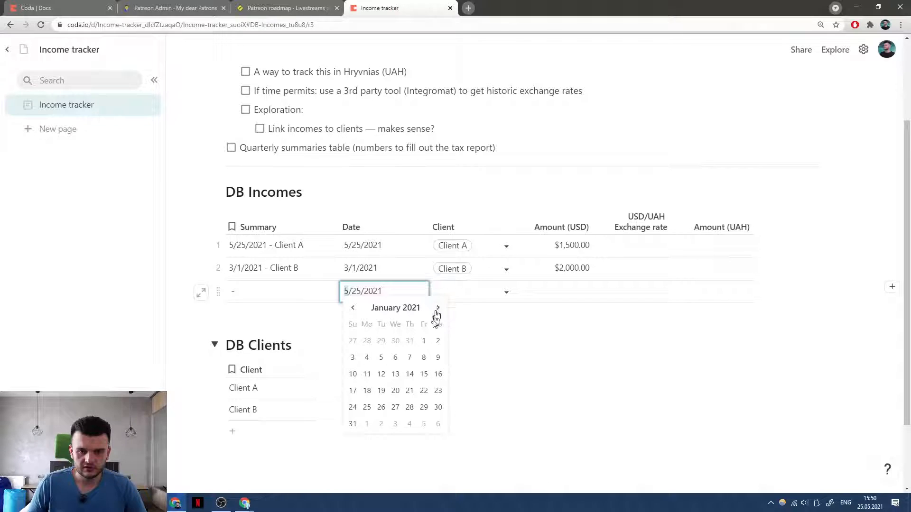
left_click(410, 360)
Assign Client A to the third income row and set its USD amount to 1500.
left_click(466, 292)
left_click(466, 292)
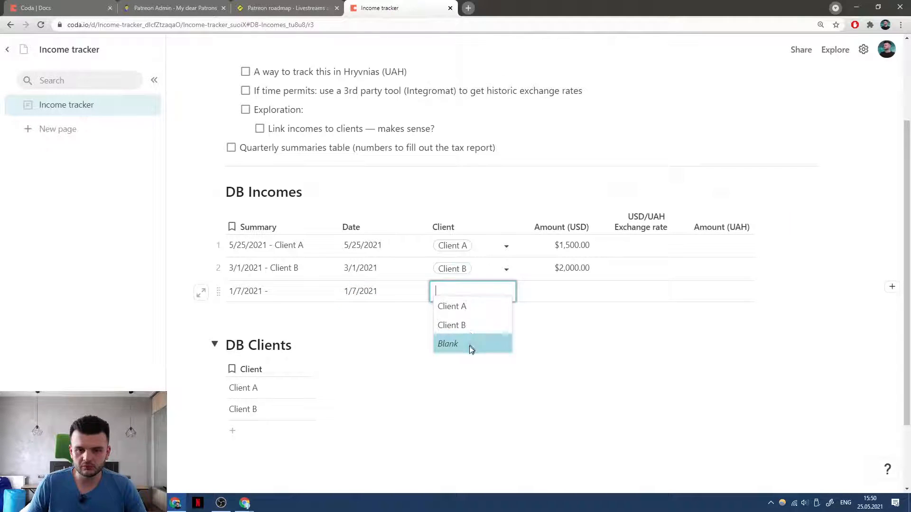
left_click(471, 307)
left_click(554, 291)
type("1,5")
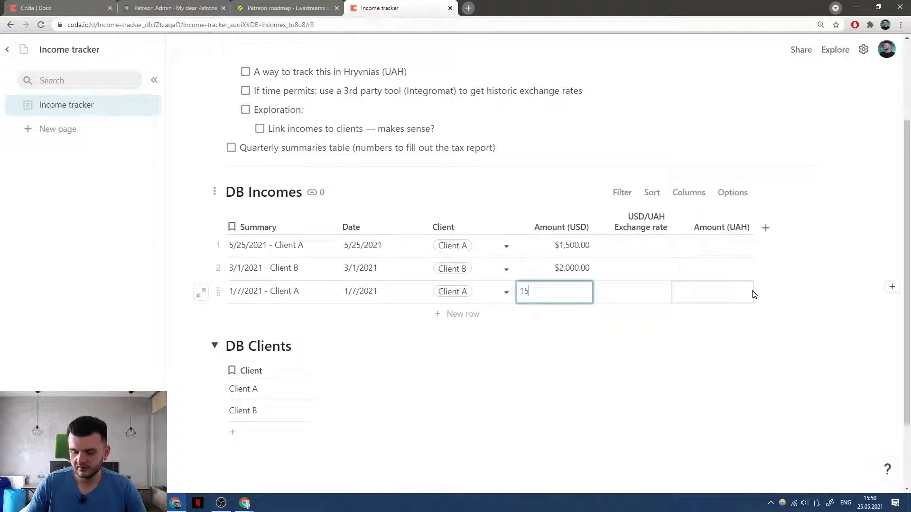
type("00")
key("Return")
Enter USD/UAH exchange rates of 28, 27 and 27.5 for the three income rows in order.
left_click(726, 247)
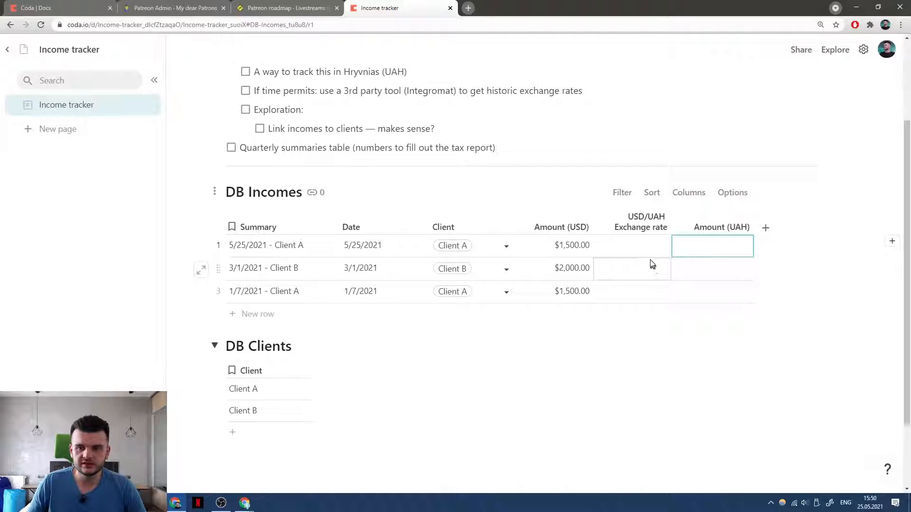
left_click(628, 247)
type("28")
key("Return")
type("27")
key("Return")
type("27.5")
key("Return")
Write a column formula for Amount (UAH) that multiplies Amount (USD) by USD/UAH Exchange rate.
left_click(717, 223)
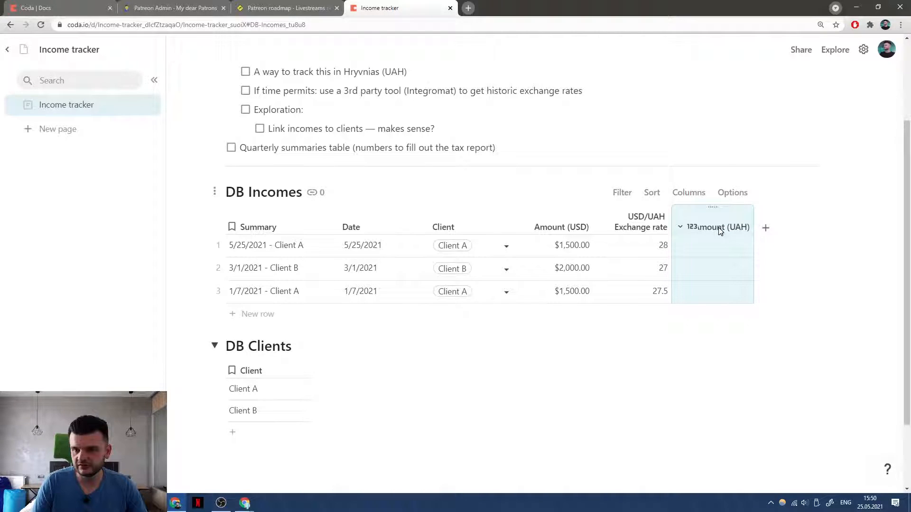
key("equal")
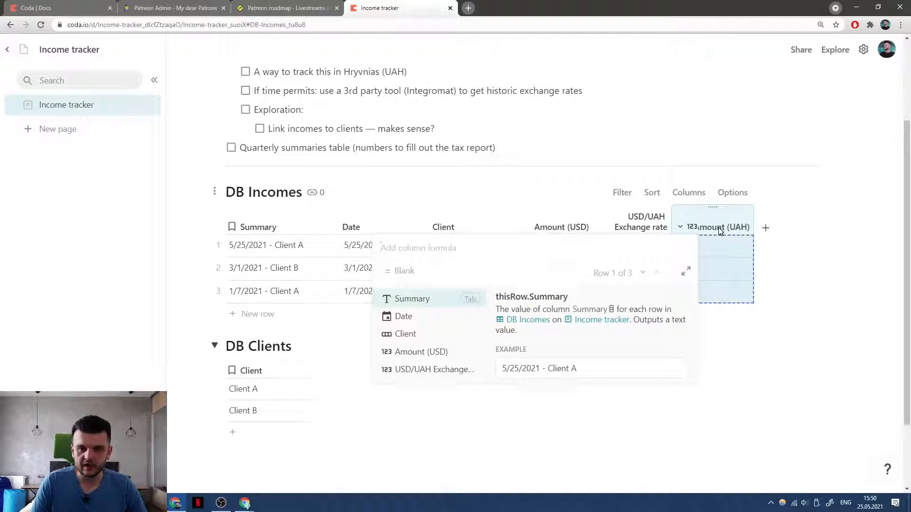
key("Down")
key("Down")
key("Down")
key("Down")
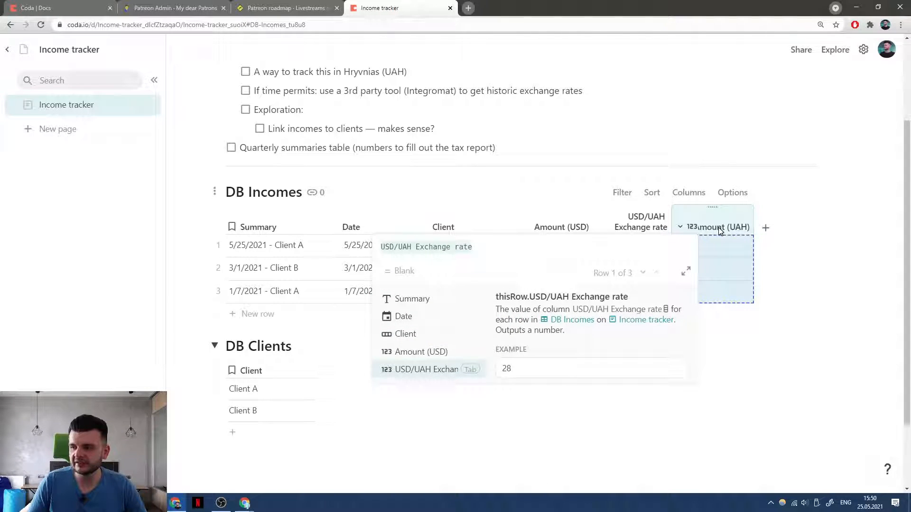
key("Up")
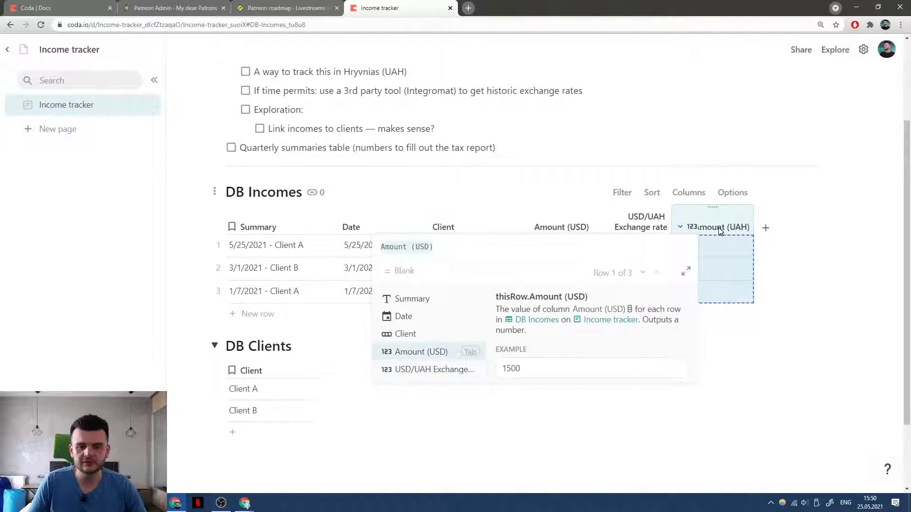
key("Tab")
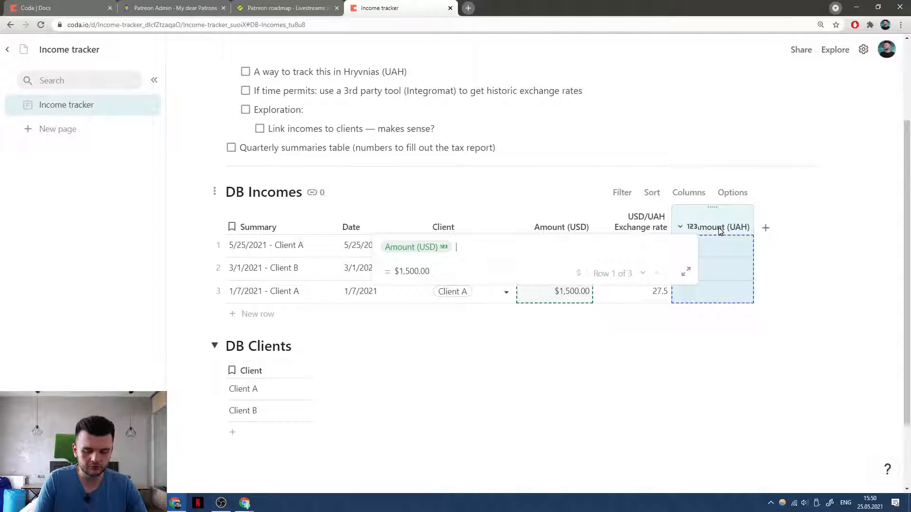
type("*usd")
key("Tab")
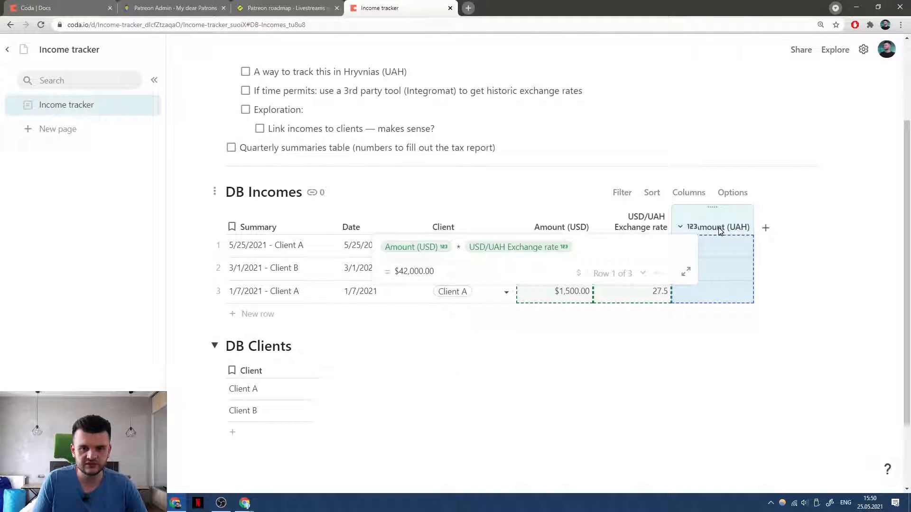
Wrap the Amount (UAH) product in RoundUp with 2 decimal places and apply the formula.
type(")")
key("Home")
type("(")
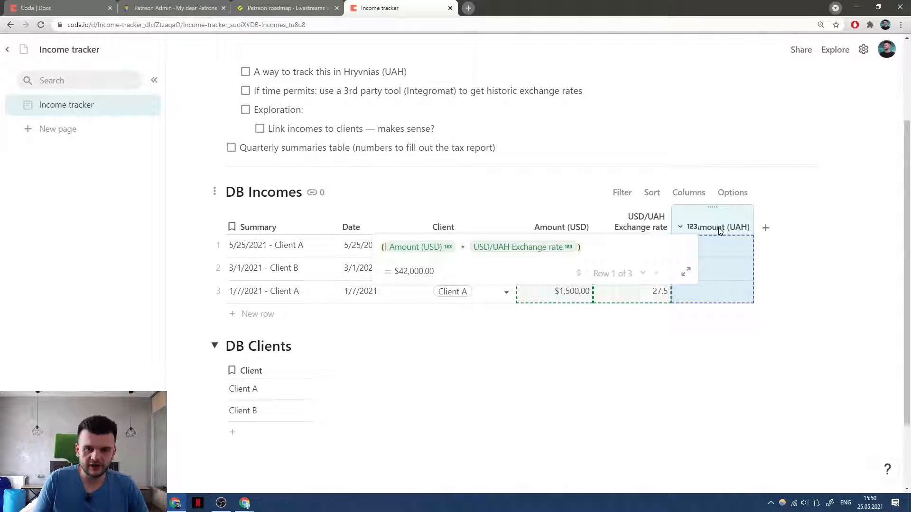
type("RoundUp")
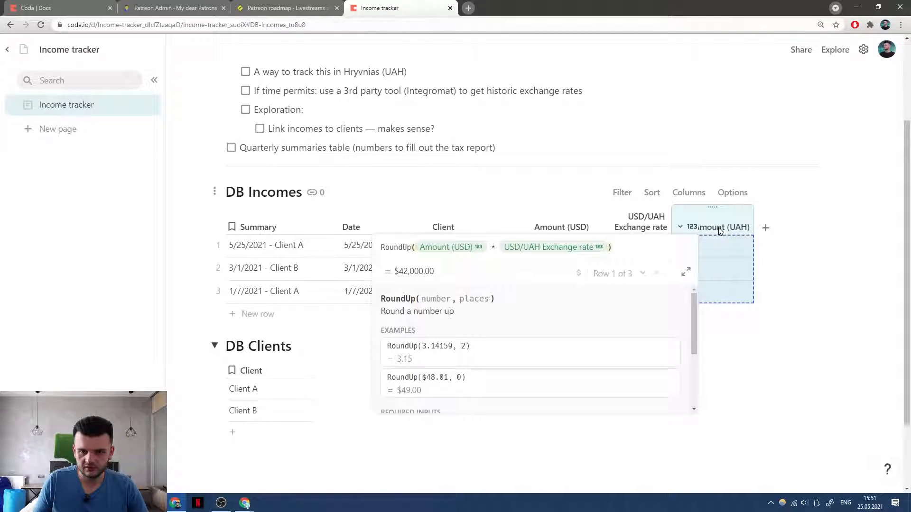
key("End")
key("Left")
type(", 2")
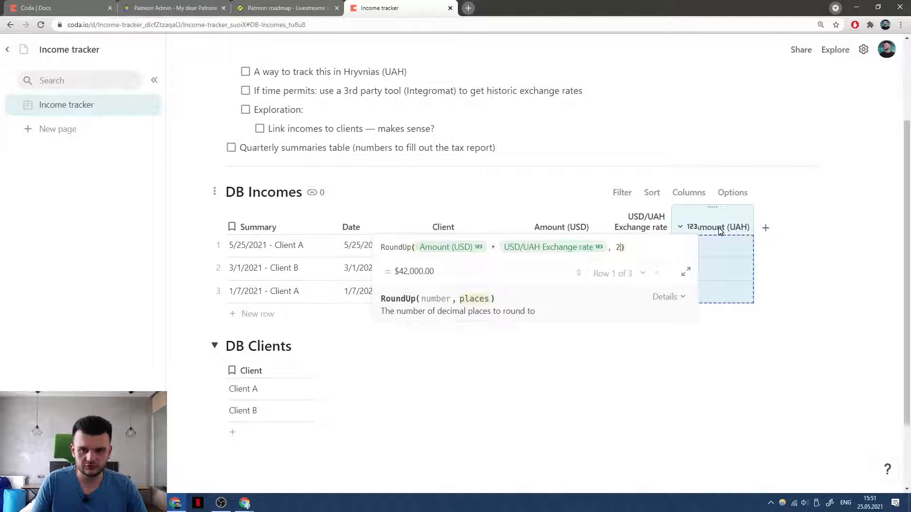
key("Return")
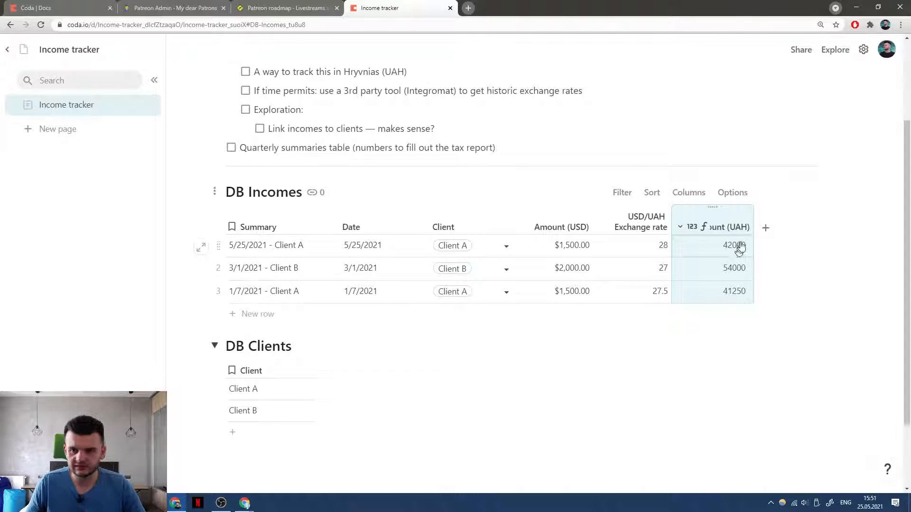
Turn on the 1000 separator for the Amount (UAH) number column.
left_click(701, 228)
left_click(704, 248)
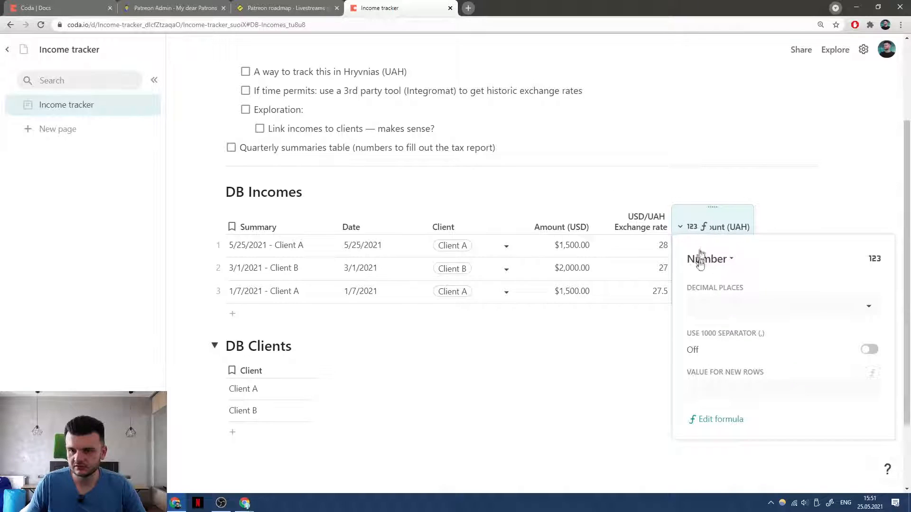
left_click(868, 350)
left_click(726, 228)
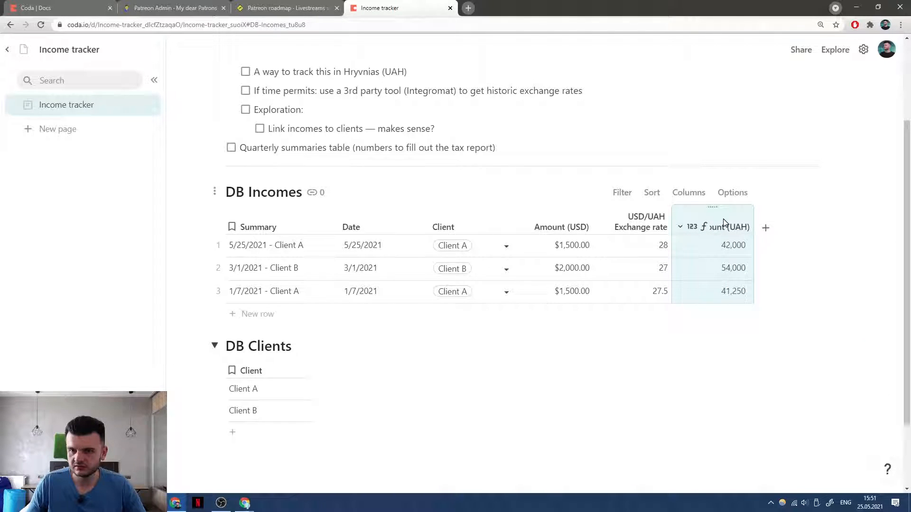
Set the Amount (UAH) column to display 2 decimal places.
left_click(701, 228)
left_click(709, 250)
left_click(835, 309)
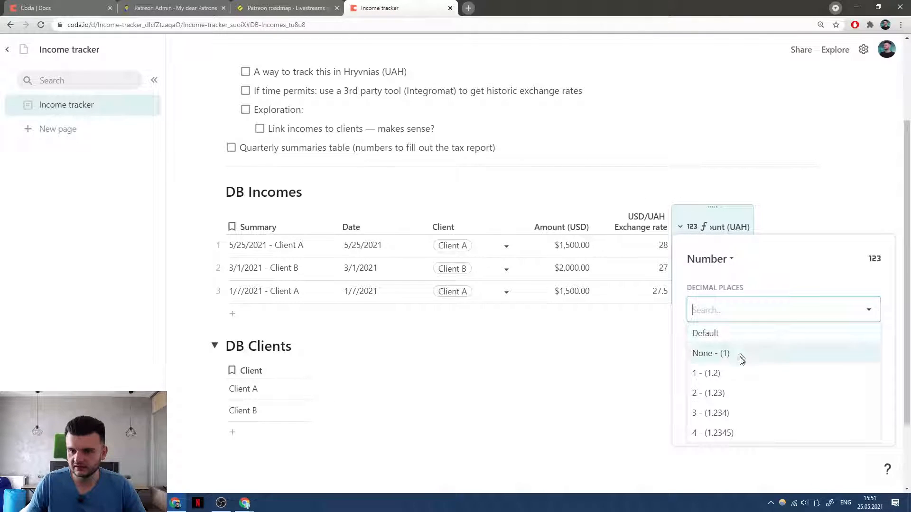
left_click(735, 393)
left_click(726, 210)
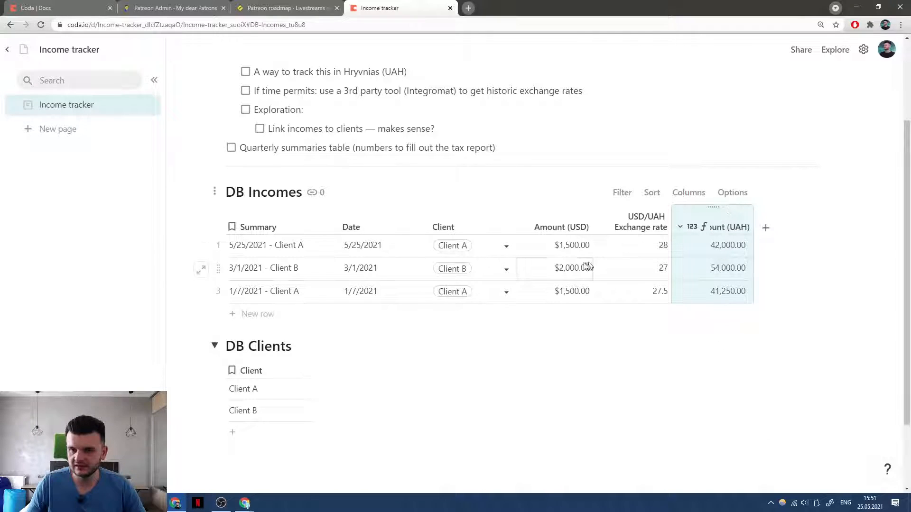
left_click(624, 252)
key("Down")
key("Down")
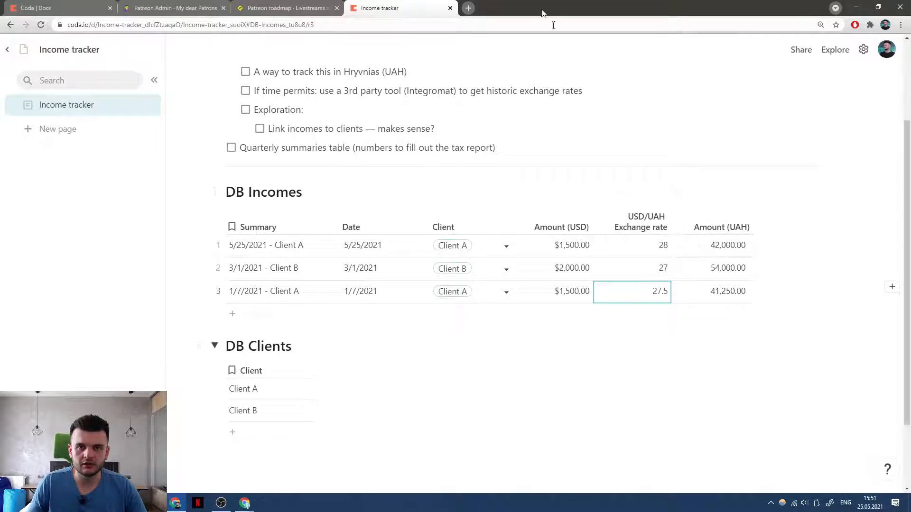
Search Google for "minfin api" and then "minfin" in a new browser tab, and open the minfin.com.ua home page.
left_click(468, 8)
type("minfin api")
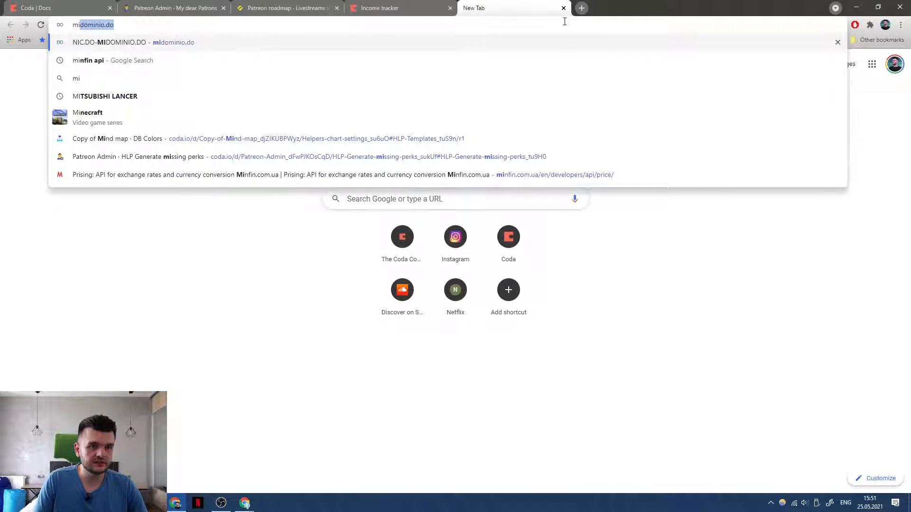
key("Return")
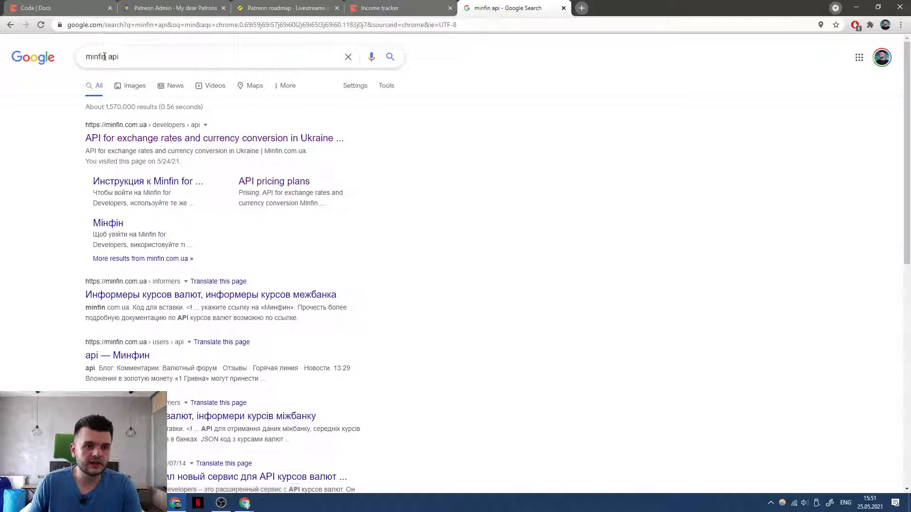
left_click_drag(102, 57, 148, 57)
key("BackSpace")
key("Return")
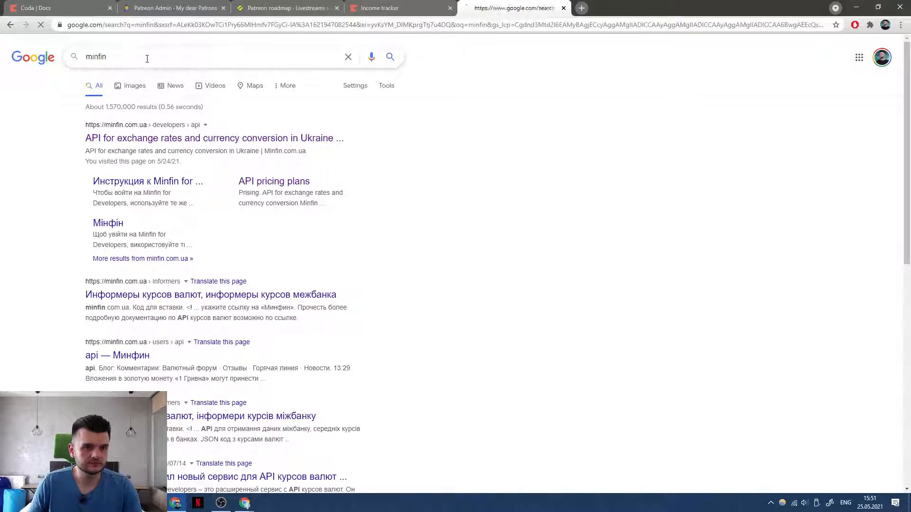
left_click(195, 140)
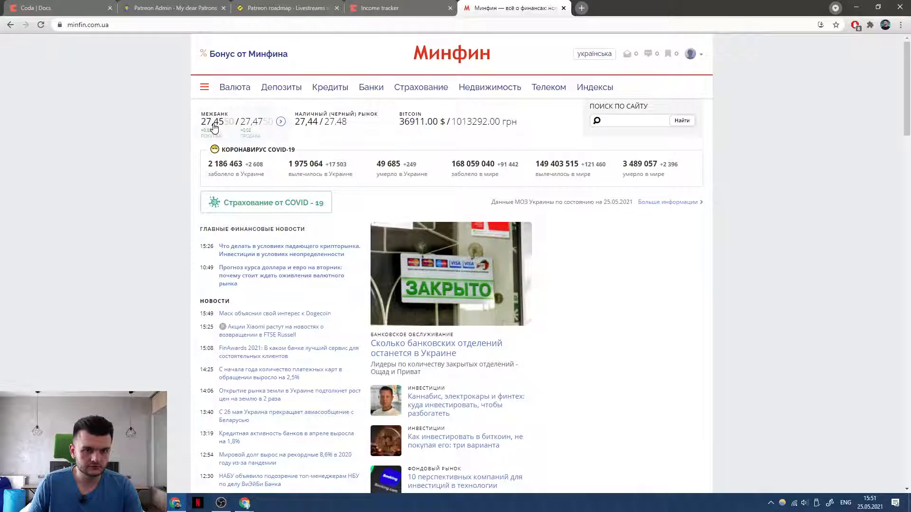
Open Minfin's НБУ currency rates page, try its Ukrainian version and return to the Russian one.
mouse_move(236, 91)
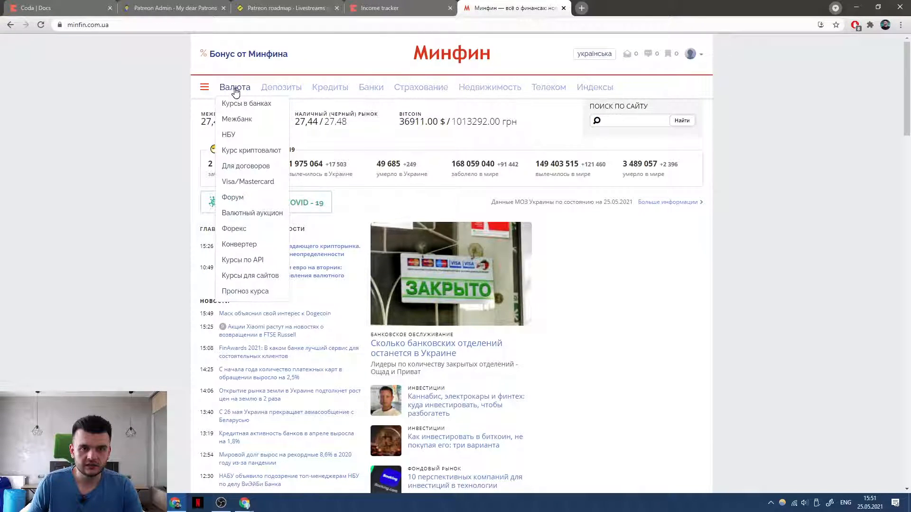
left_click(228, 135)
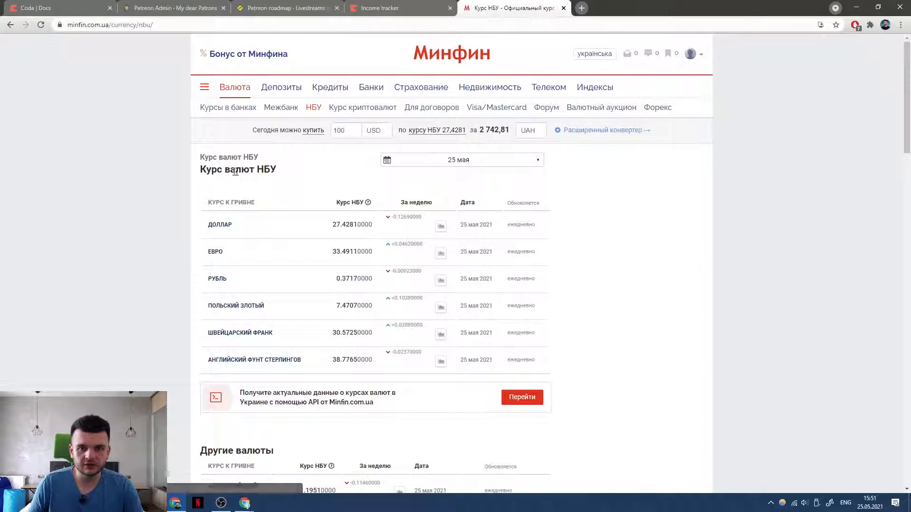
left_click(599, 56)
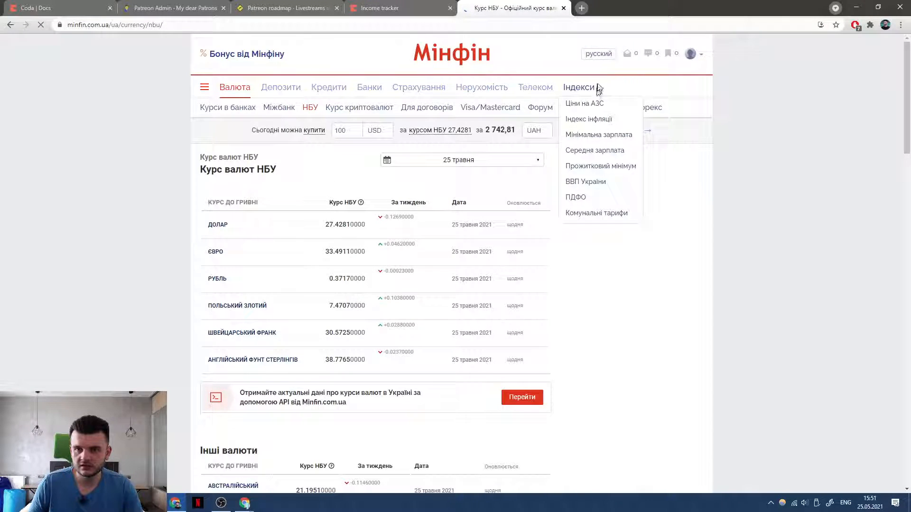
key("alt+Left")
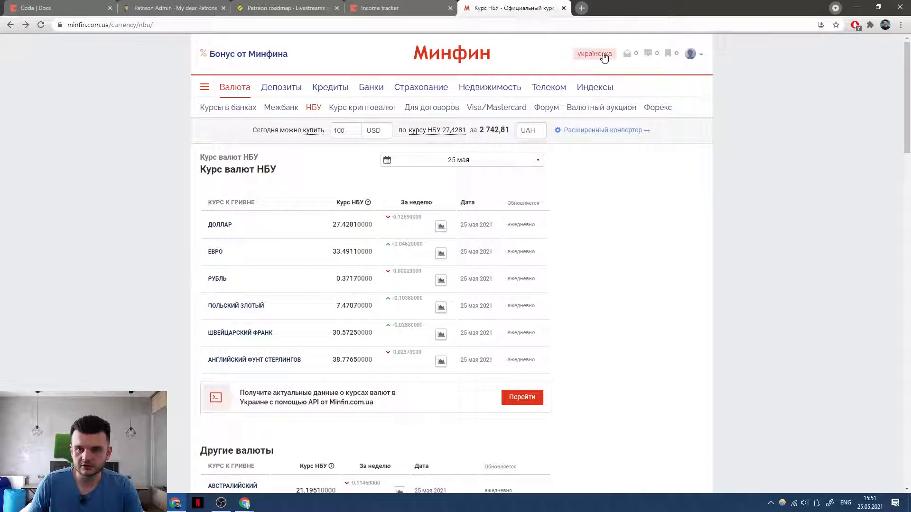
Copy the dollar's НБУ rate, clear the selection and view the explanatory note on the rate column.
double_click(366, 226)
key("ctrl+c")
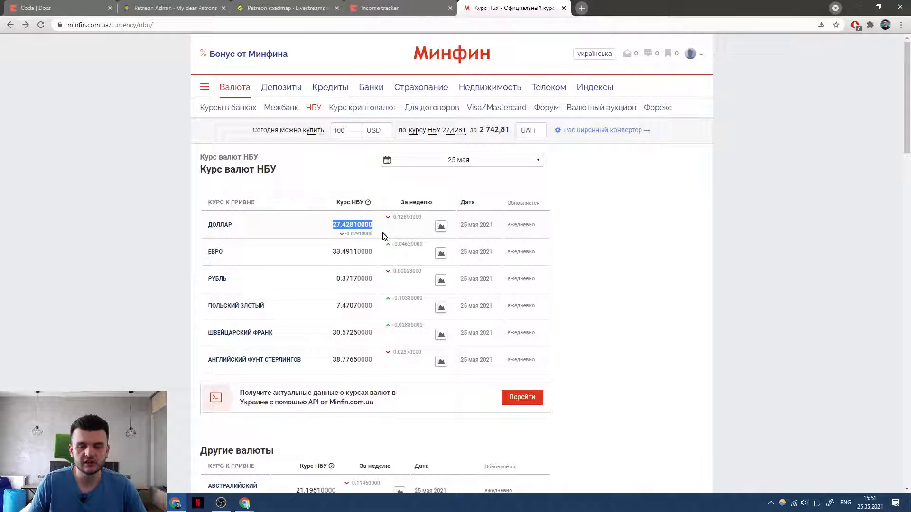
left_click(697, 195)
mouse_move(368, 204)
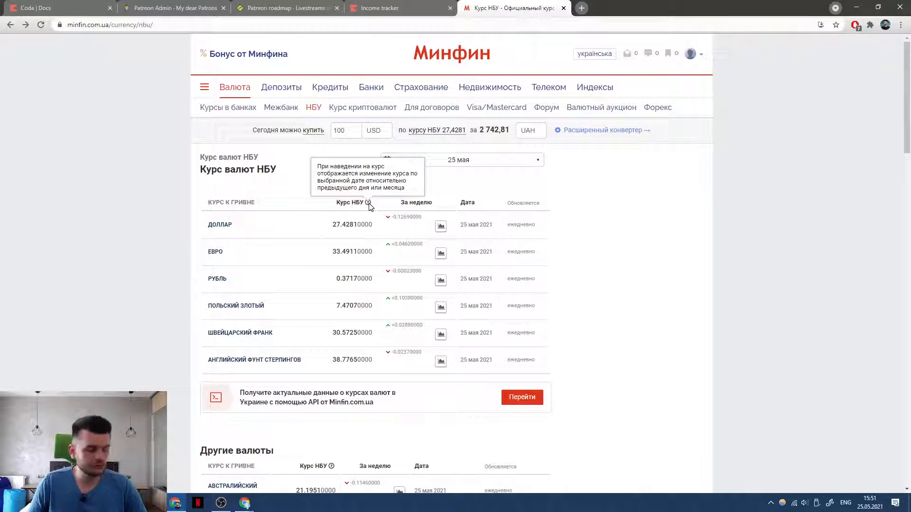
Return to the Income tracker doc and paste the copied dollar rate 27.4281 as the 1/7/2021 income's exchange rate.
key("ctrl+shift+Tab")
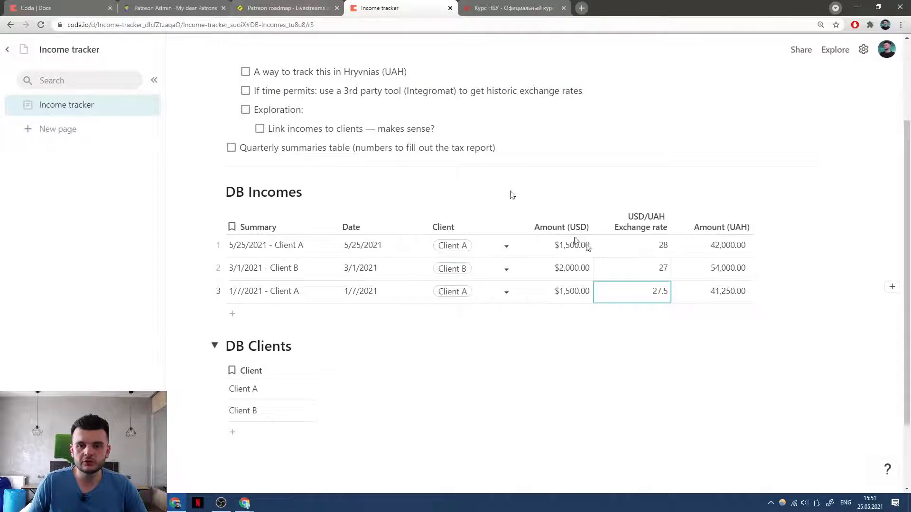
key("Up")
left_click(636, 299)
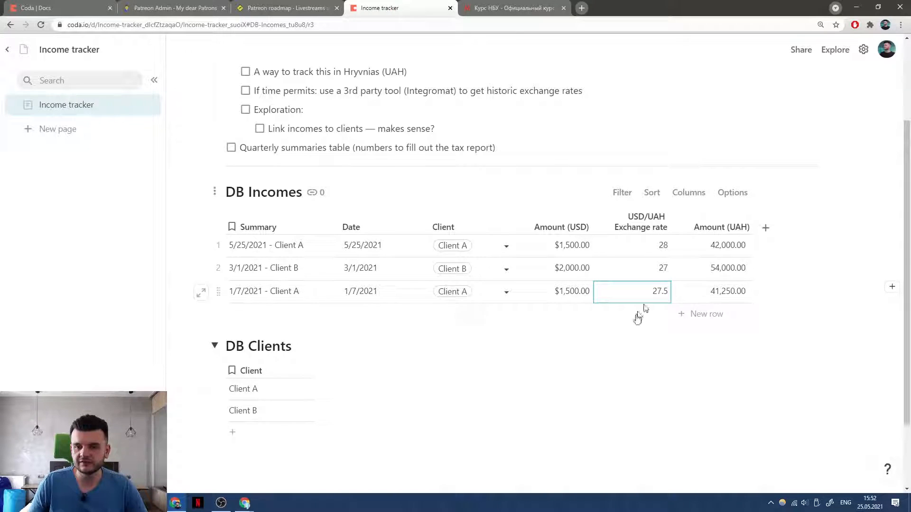
key("ctrl+v")
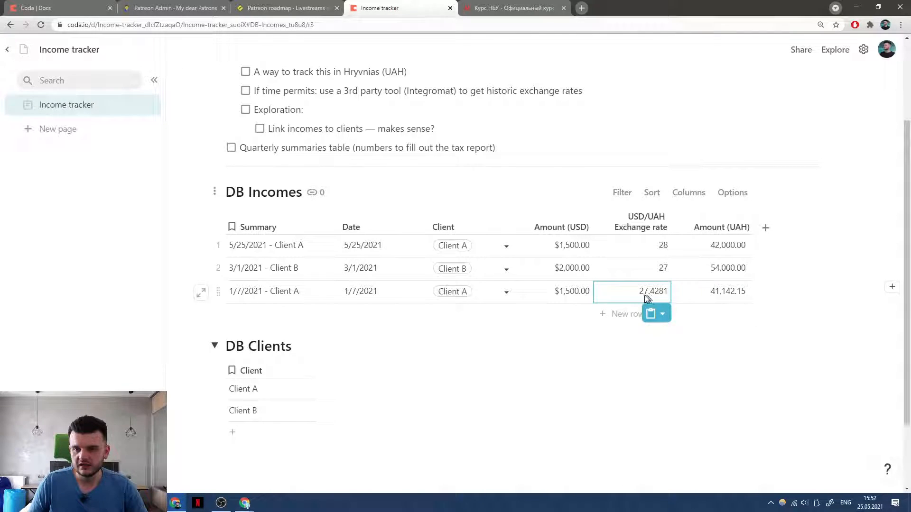
left_click(728, 296)
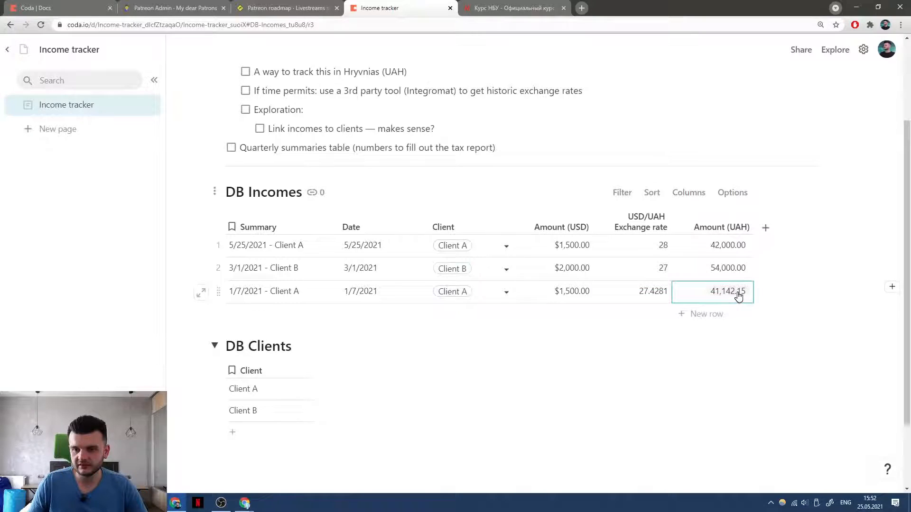
Remove the RoundUp function and its 2-place argument from the Amount (UAH) formula, keeping Amount (USD) * USD/UAH Exchange rate.
left_click(683, 227)
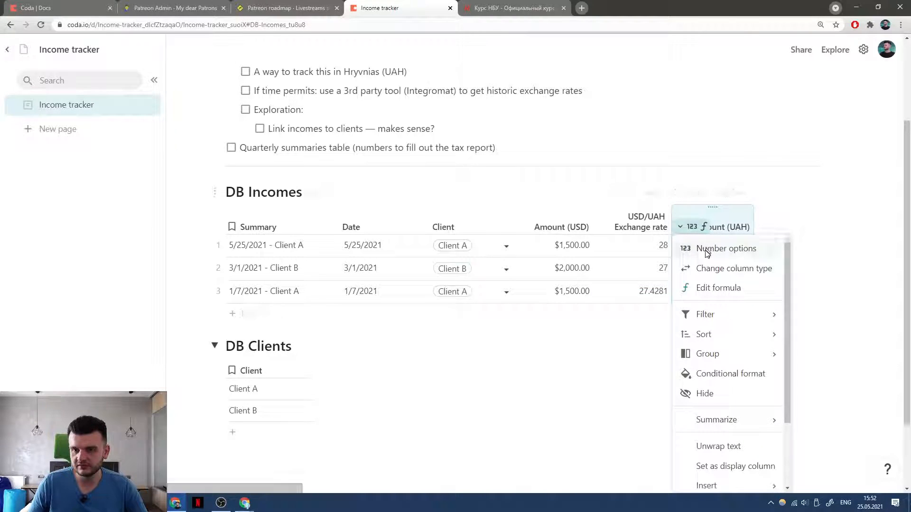
left_click(702, 288)
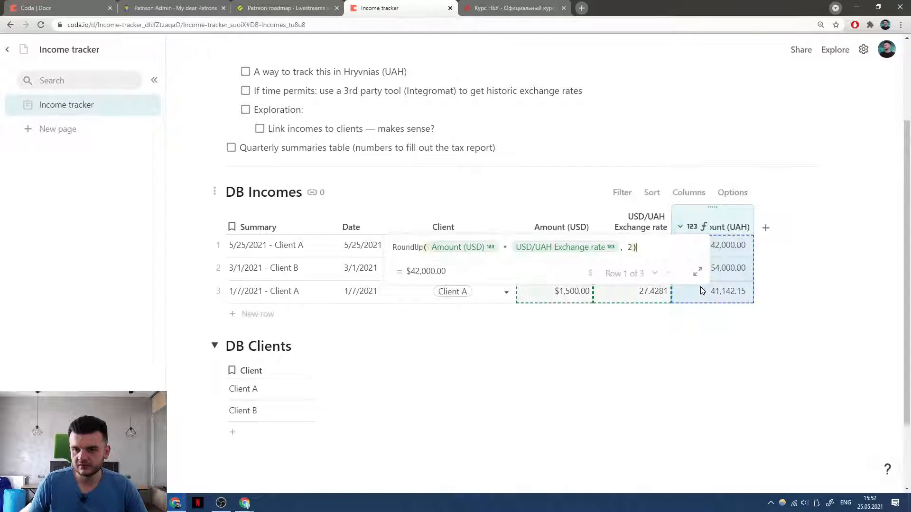
left_click(633, 247)
key("BackSpace")
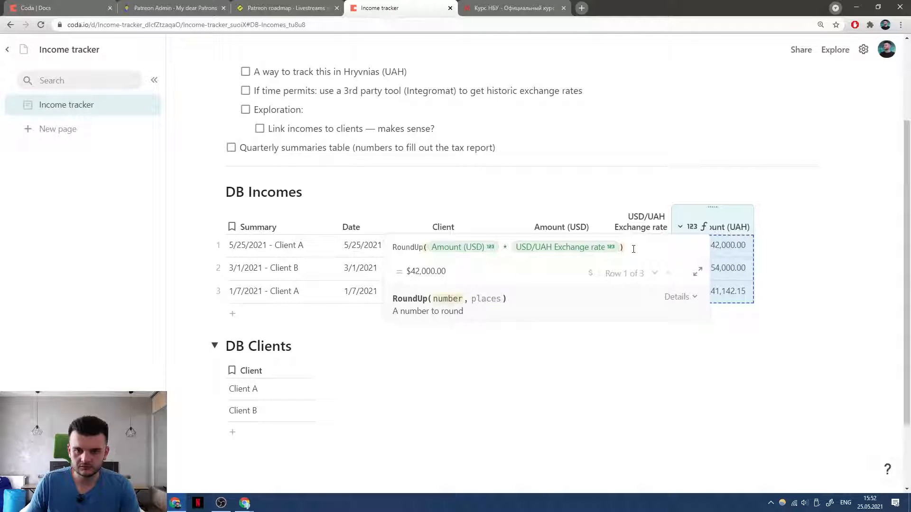
left_click(356, 249)
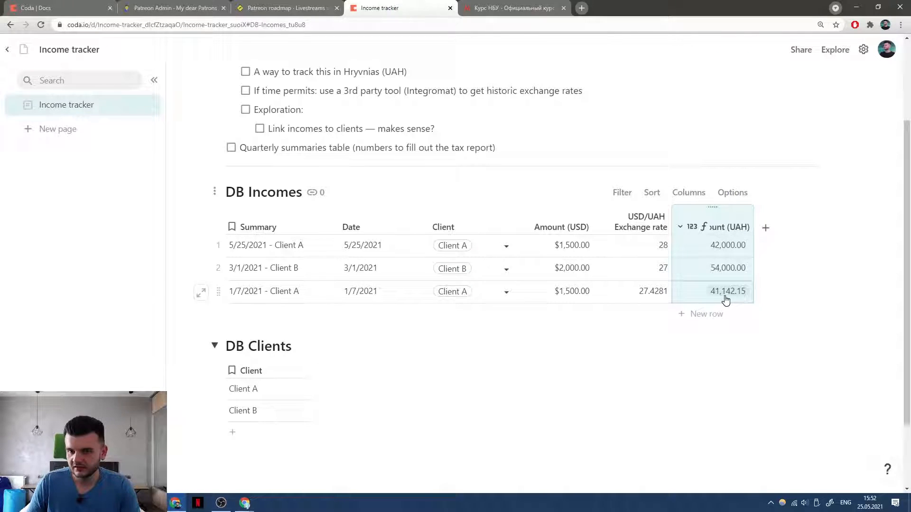
Set the Amount (USD) of the 1/7/2021 Client A income to 1530.
left_click(569, 294)
left_click(535, 291)
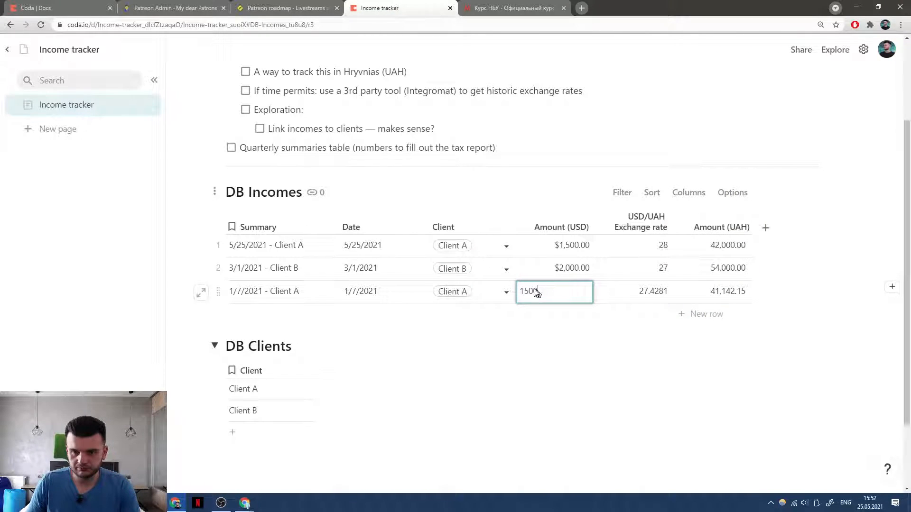
key("Return")
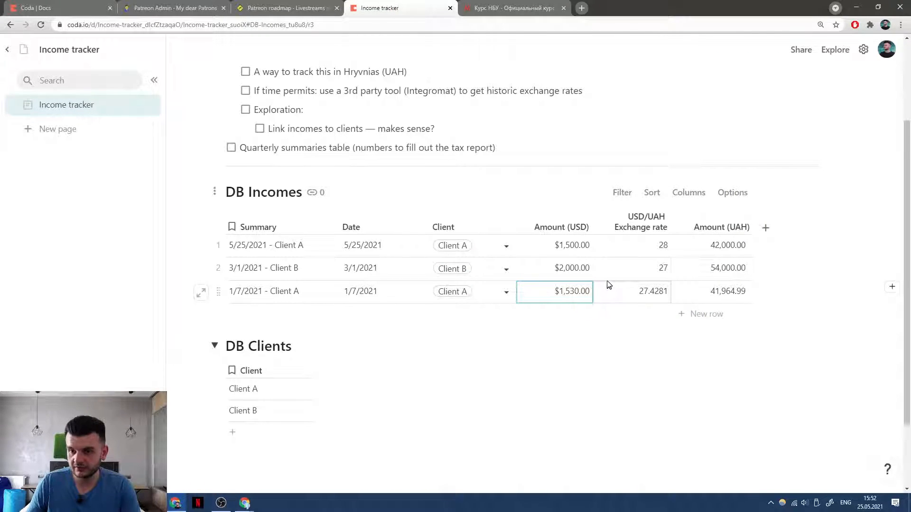
Set the decimal places of the Amount (UAH) column in DB Incomes to Default and widen the column slightly.
left_click(704, 225)
left_click(709, 248)
left_click(730, 309)
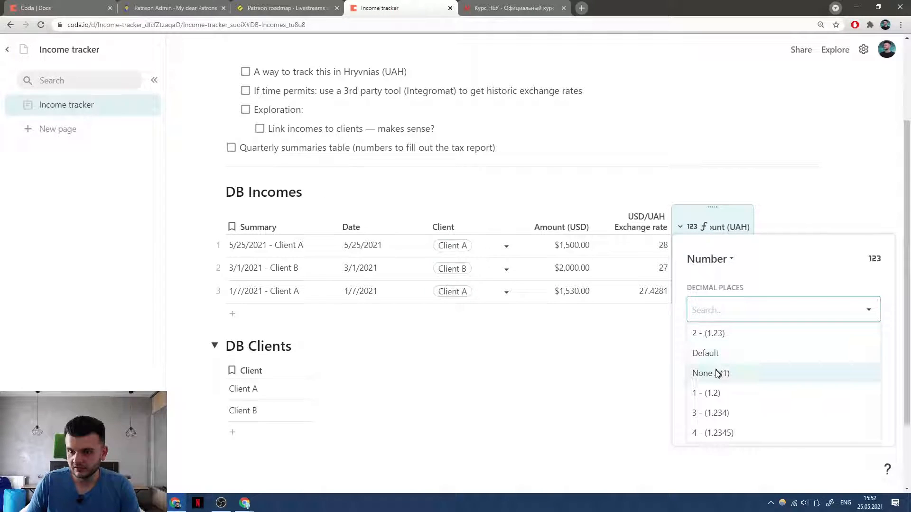
left_click(707, 356)
left_click(721, 226)
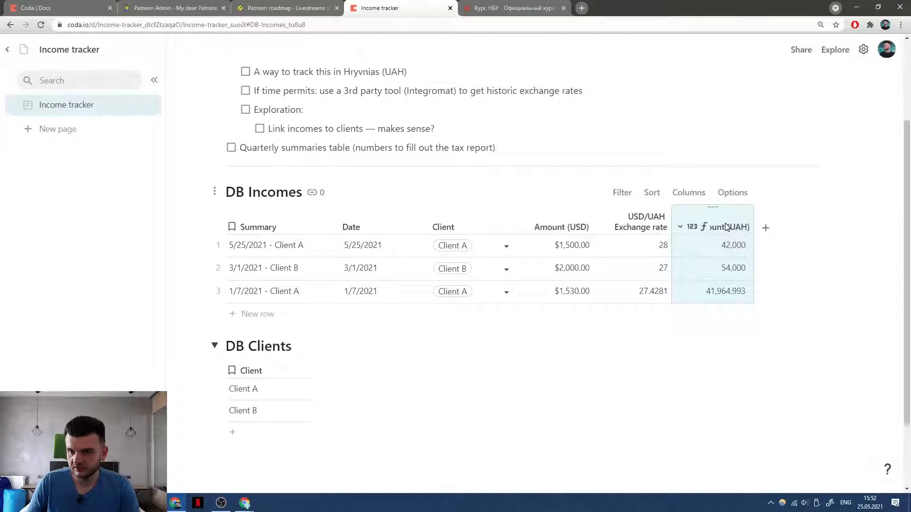
left_click_drag(752, 218, 762, 220)
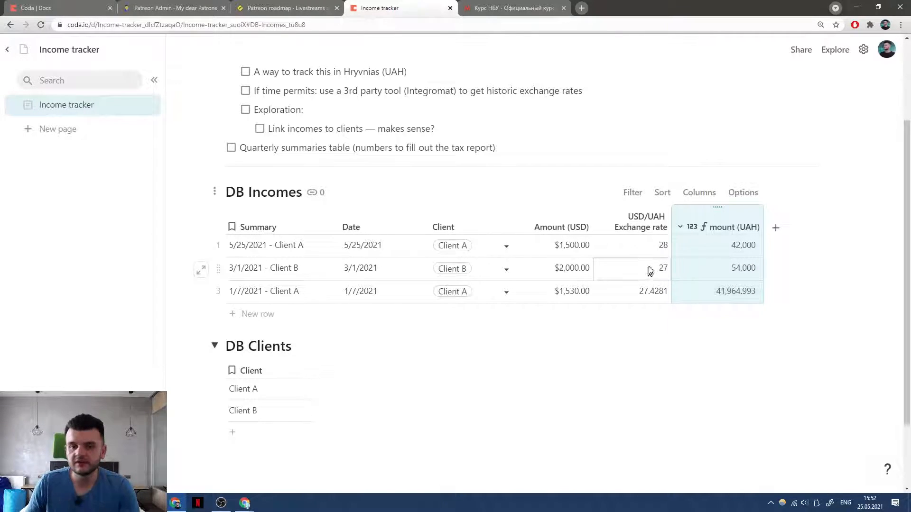
Try 2 decimal places on the Amount (UAH) column and switch it back to Default.
left_click(701, 226)
left_click(715, 249)
left_click(717, 307)
left_click(735, 393)
left_click(734, 218)
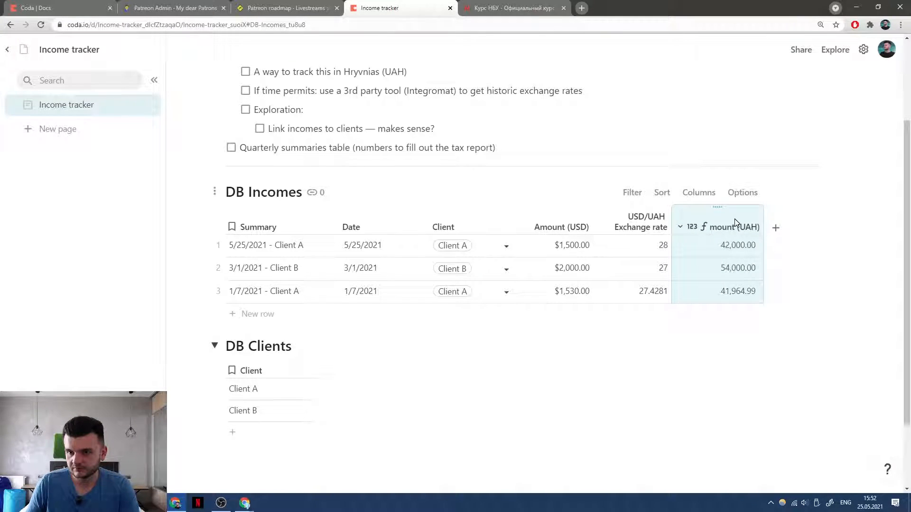
left_click(734, 219)
left_click(717, 247)
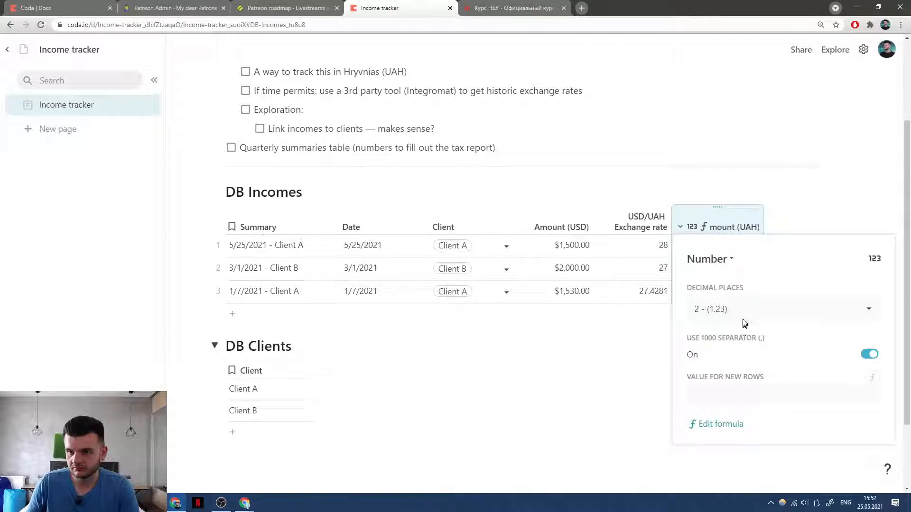
left_click(744, 309)
left_click(734, 371)
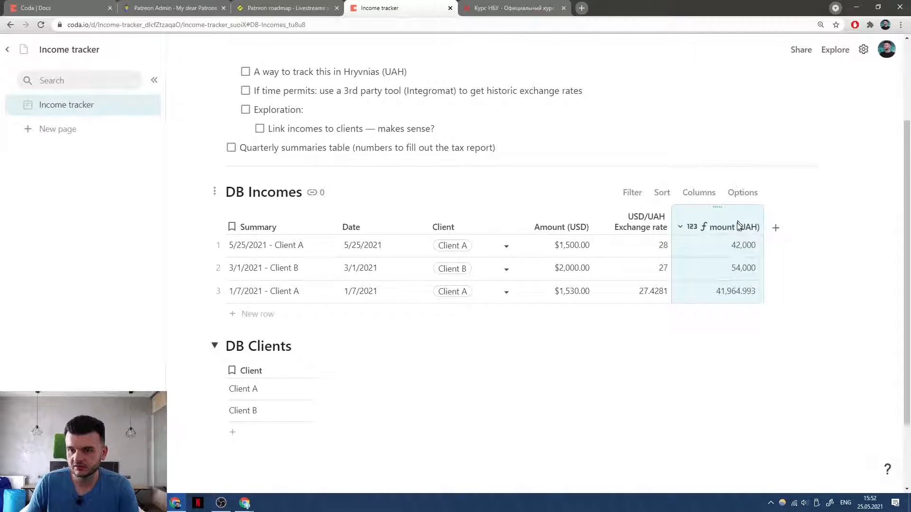
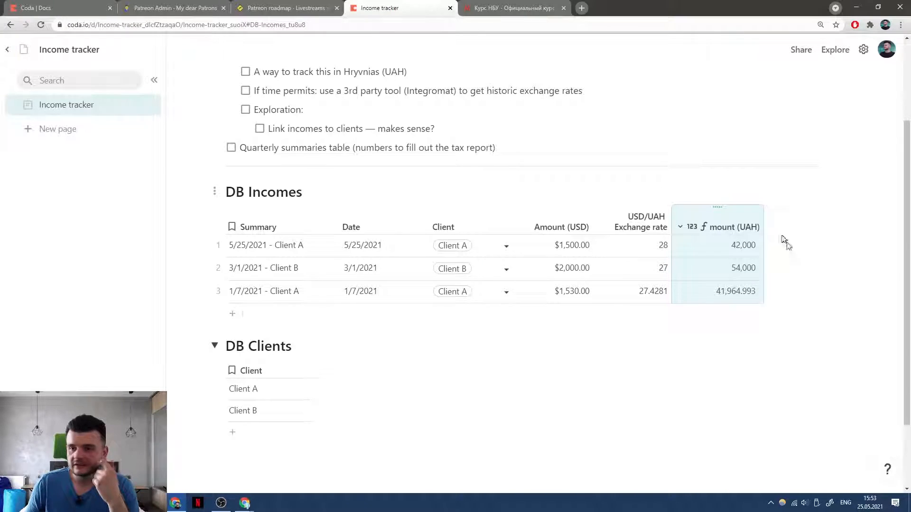
left_click(810, 239)
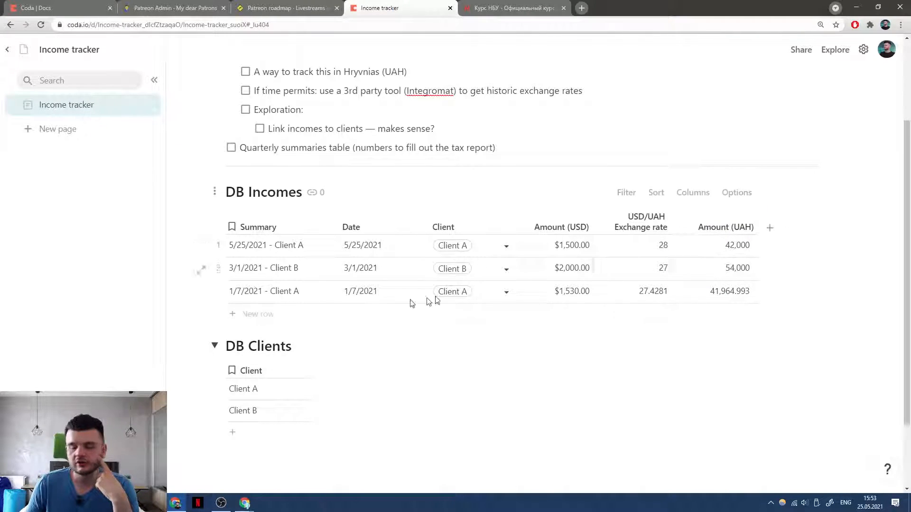
Collapse the DB Clients section and insert a view of DB Incomes below it.
left_click(214, 346)
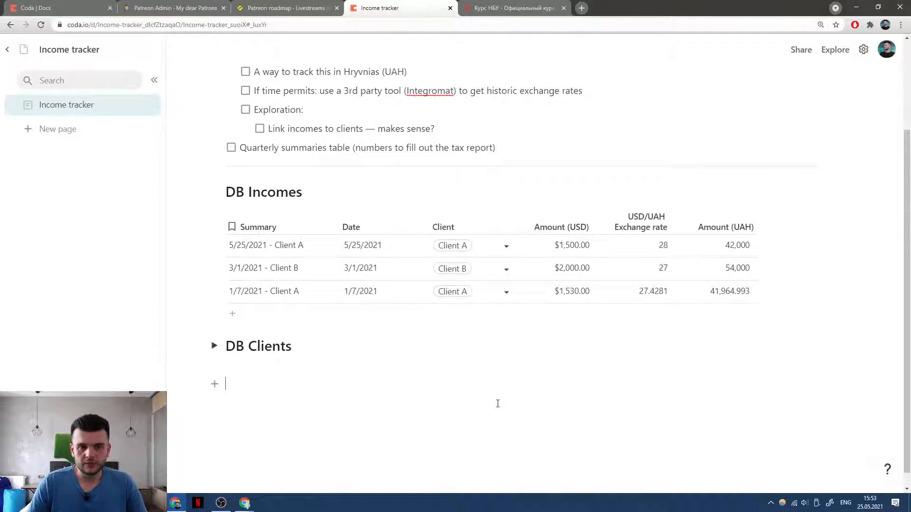
type("/")
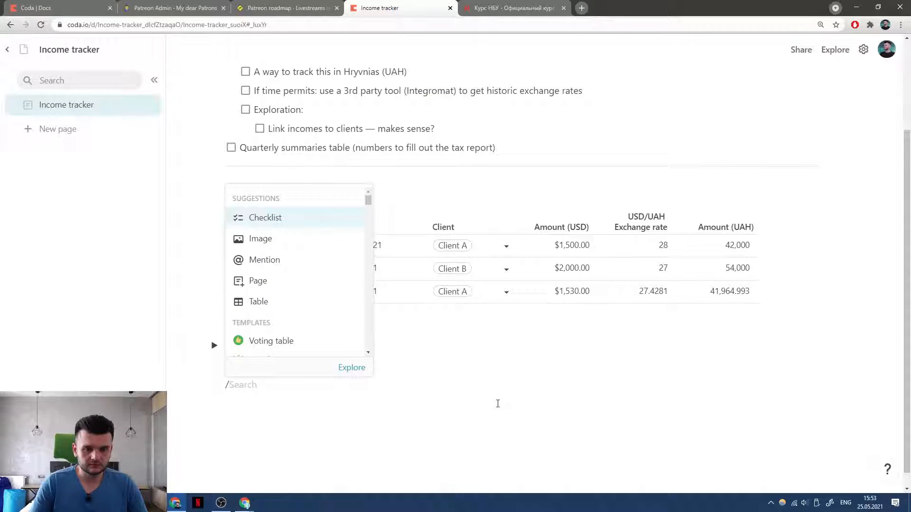
type("DB")
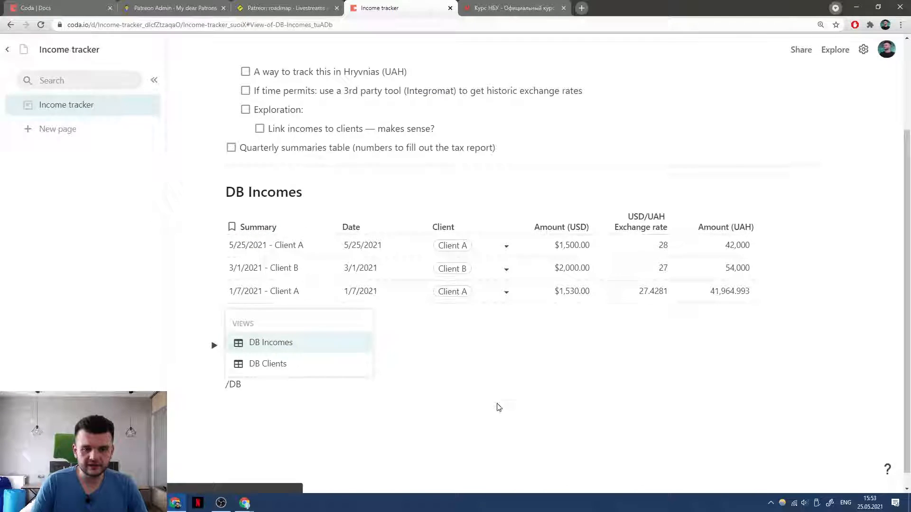
key("Return")
left_click(339, 330)
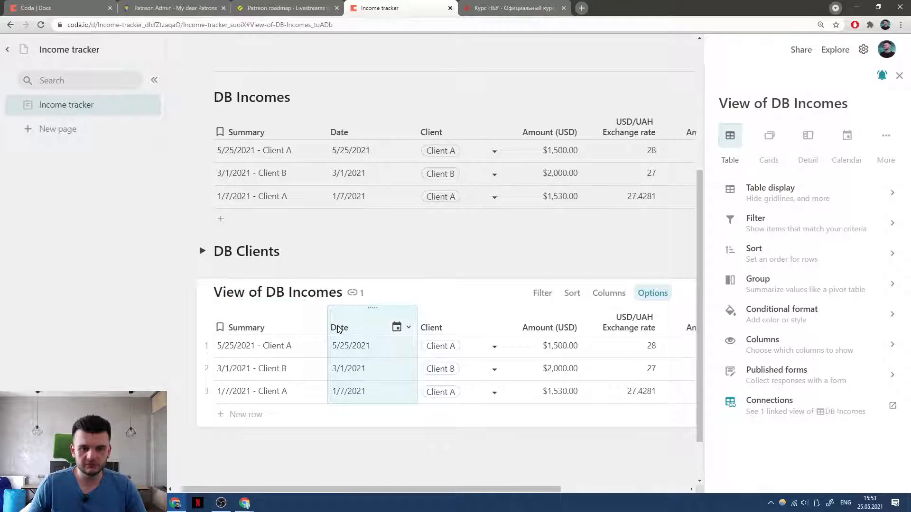
Rename the new view of DB Incomes to "Quarterly view" and close its options.
triple_click(309, 297)
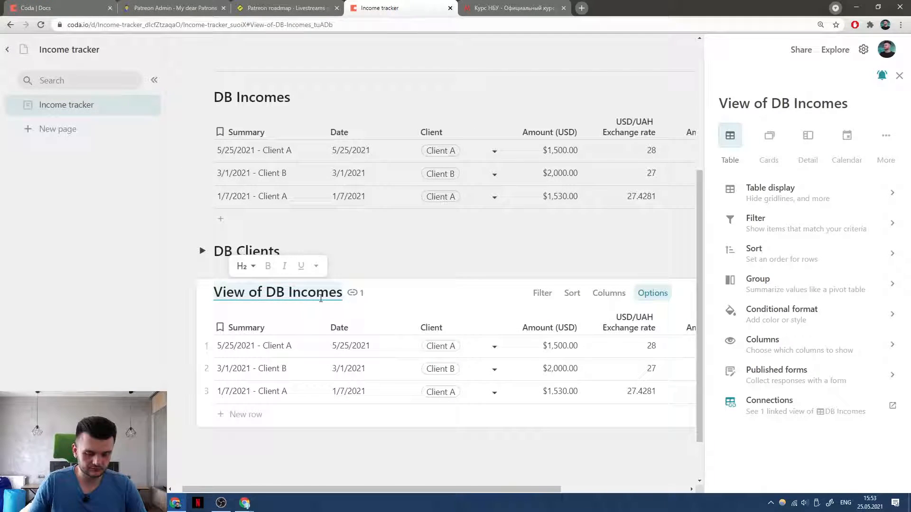
type("Quarterly view")
key("Return")
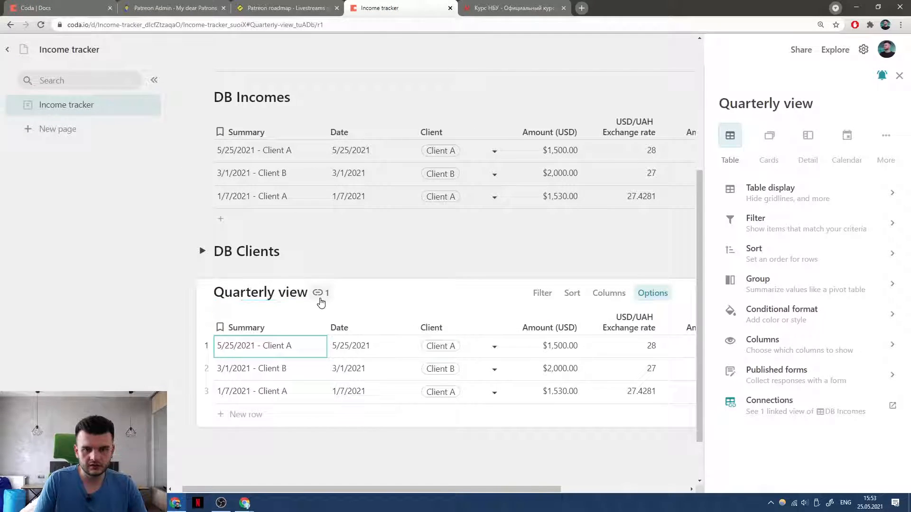
left_click(370, 258)
Summarize the Amount (UAH) column in Quarterly view with Sum.
scroll(463, 265, "up", 1)
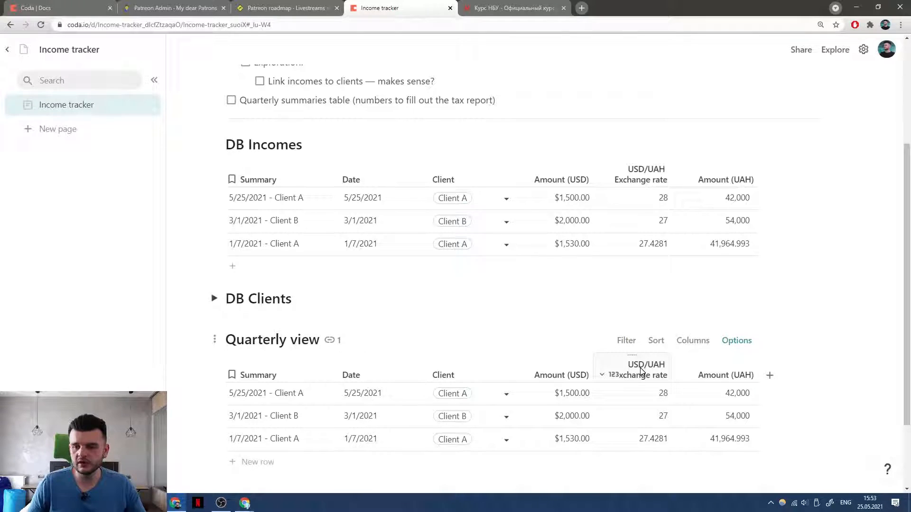
scroll(697, 373, "down", 2)
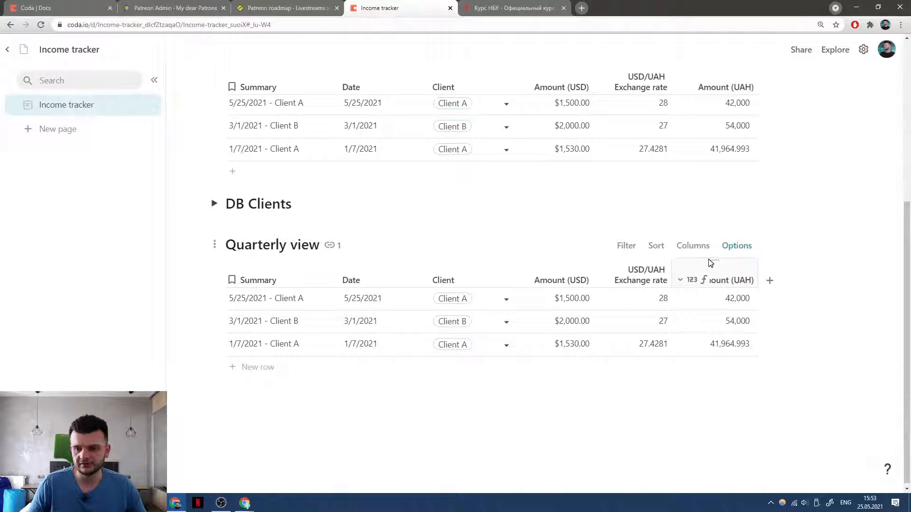
right_click(750, 271)
mouse_move(790, 377)
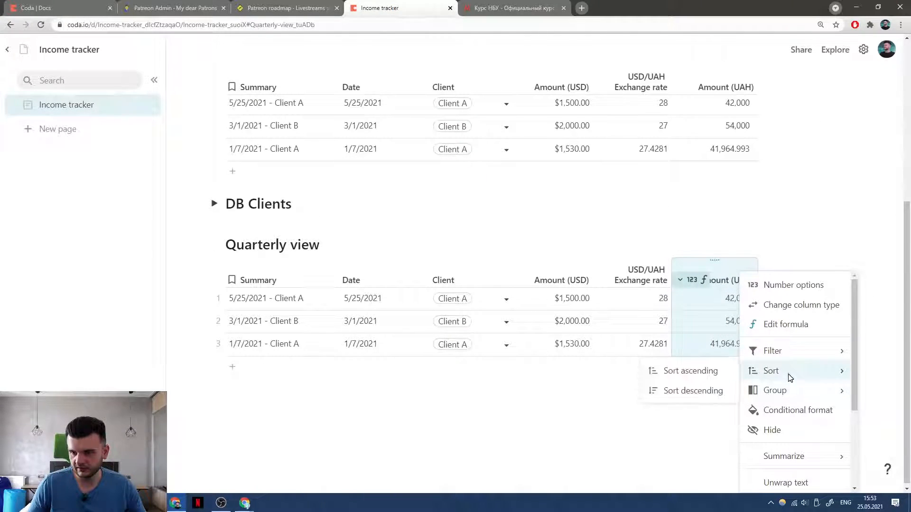
mouse_move(787, 395)
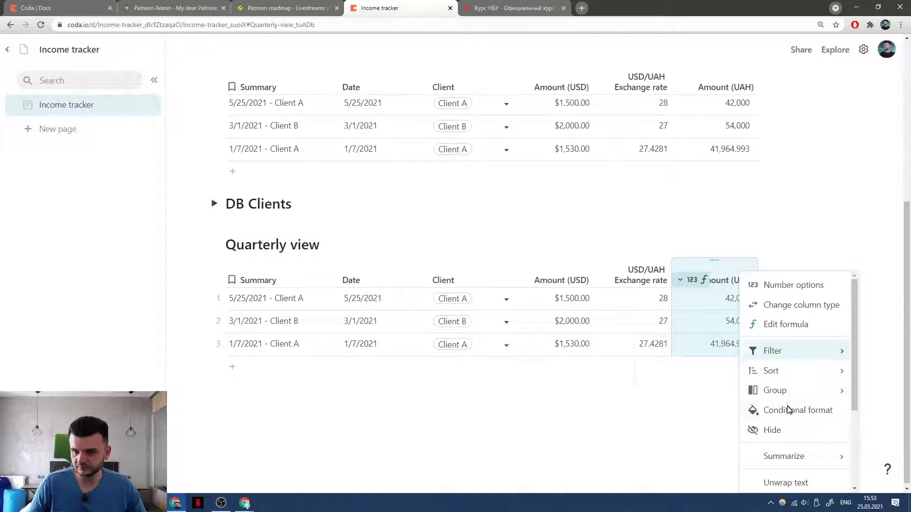
scroll(785, 412, "down", 1)
mouse_move(792, 411)
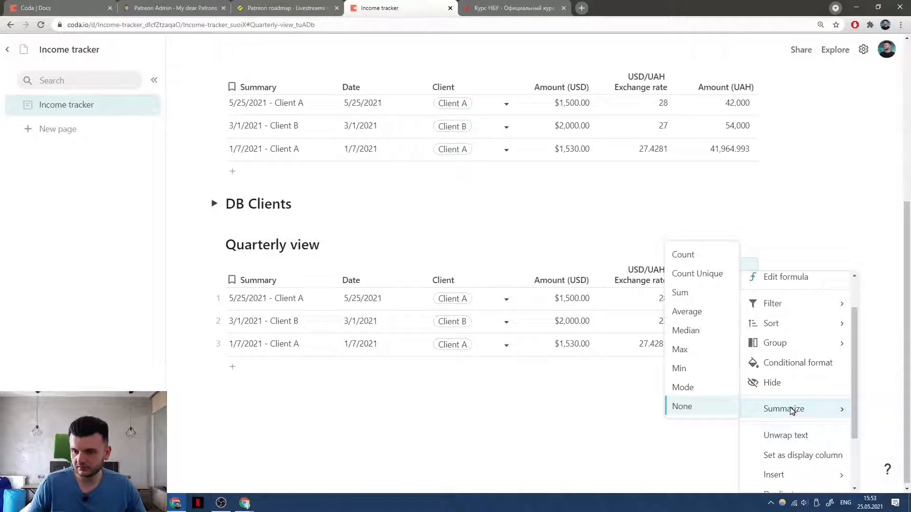
left_click(684, 293)
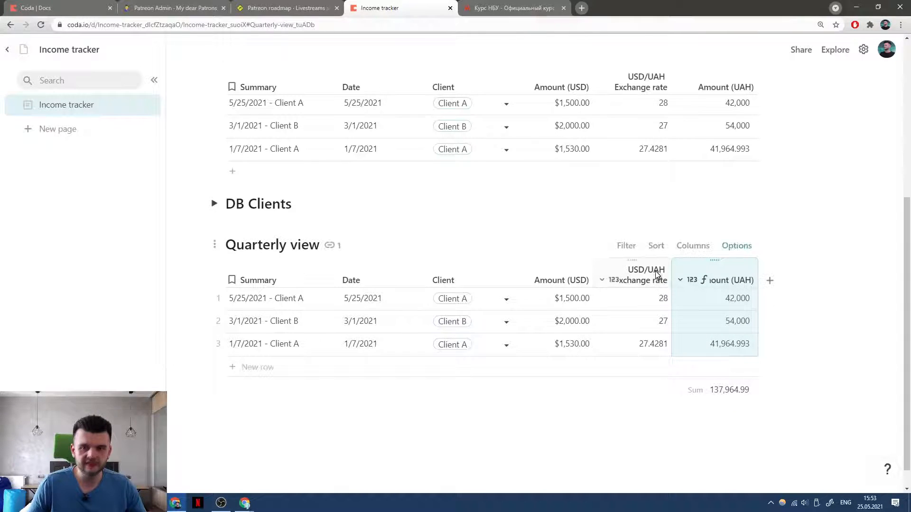
Hide the Summary, Date, Client, Amount (USD) and USD/UAH Exchange rate columns in Quarterly view.
left_click(613, 271)
left_click(473, 274)
left_click(457, 280, "shift")
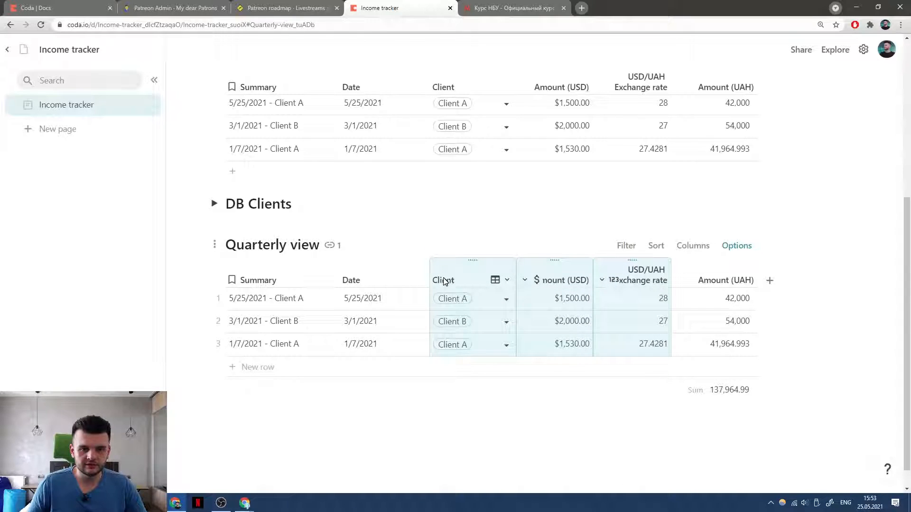
left_click(279, 280, "shift")
right_click(280, 280)
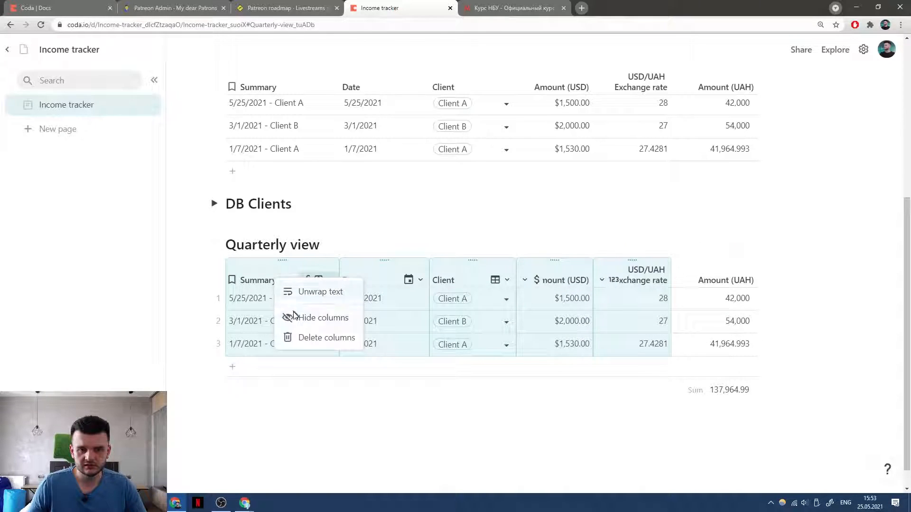
left_click(300, 316)
Add a new column to DB Incomes and place it between Date and Client.
scroll(457, 305, "up", 1)
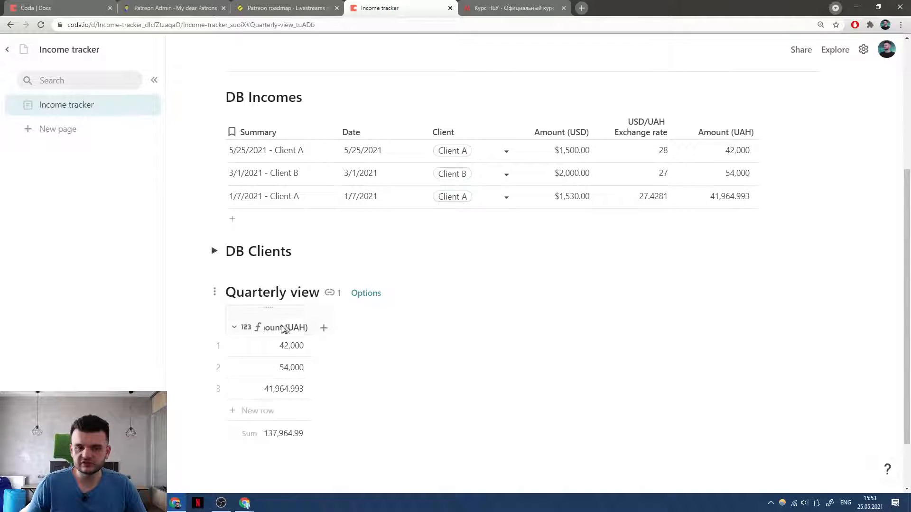
scroll(569, 237, "up", 1)
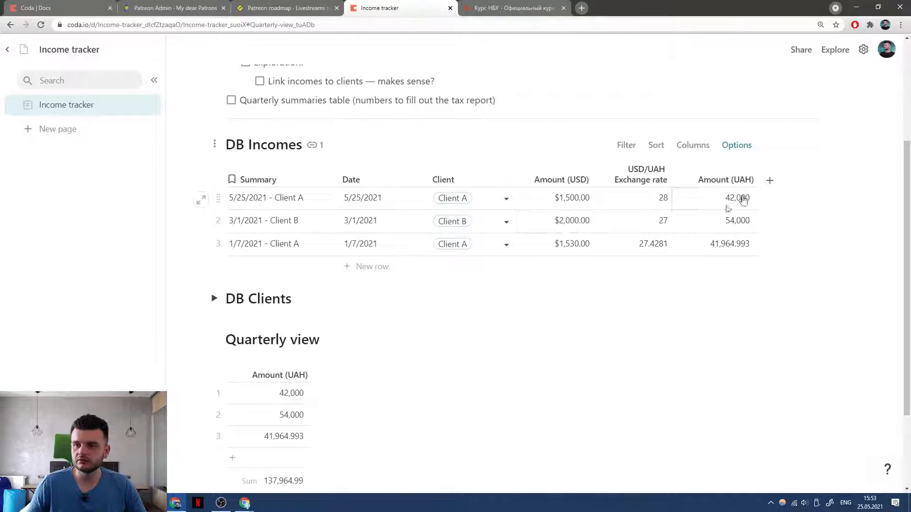
left_click(769, 179)
left_click_drag(780, 175, 426, 172)
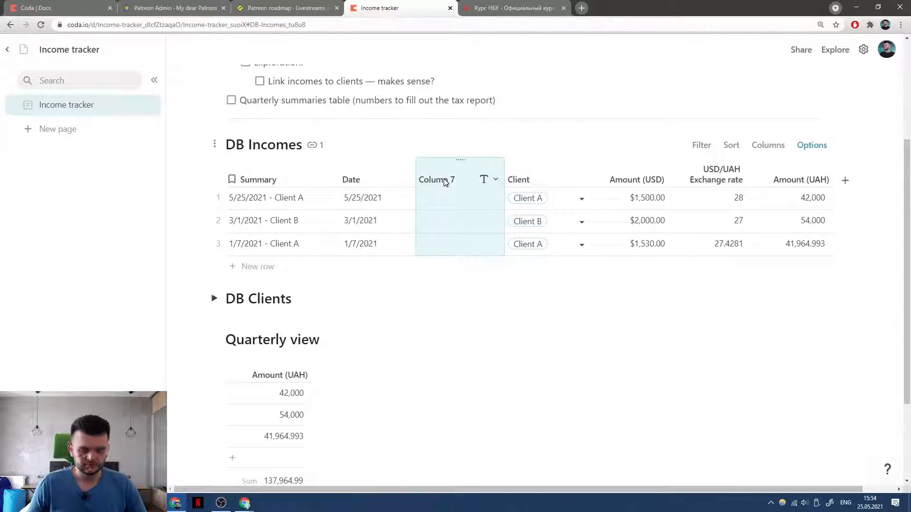
Rename the new column between Date and Client in DB Incomes to "Quarter".
left_click(447, 181)
type("Quar")
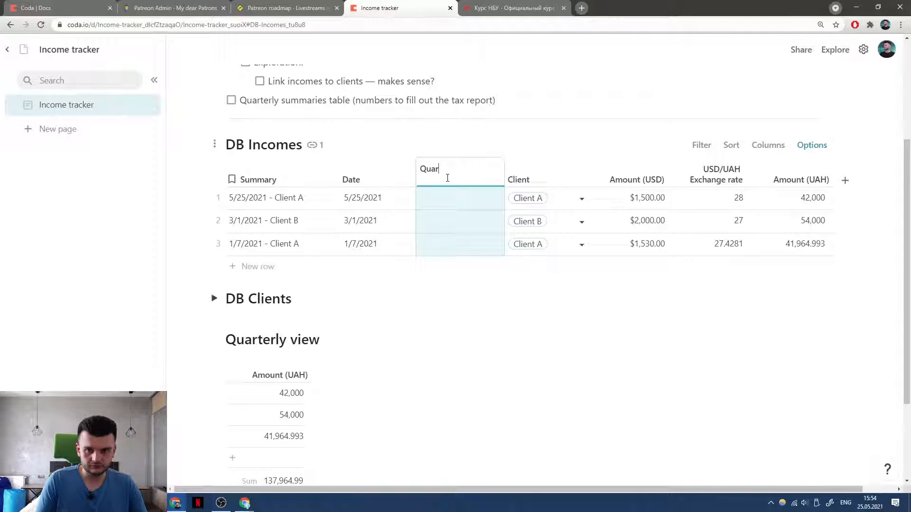
type("ter")
key("Return")
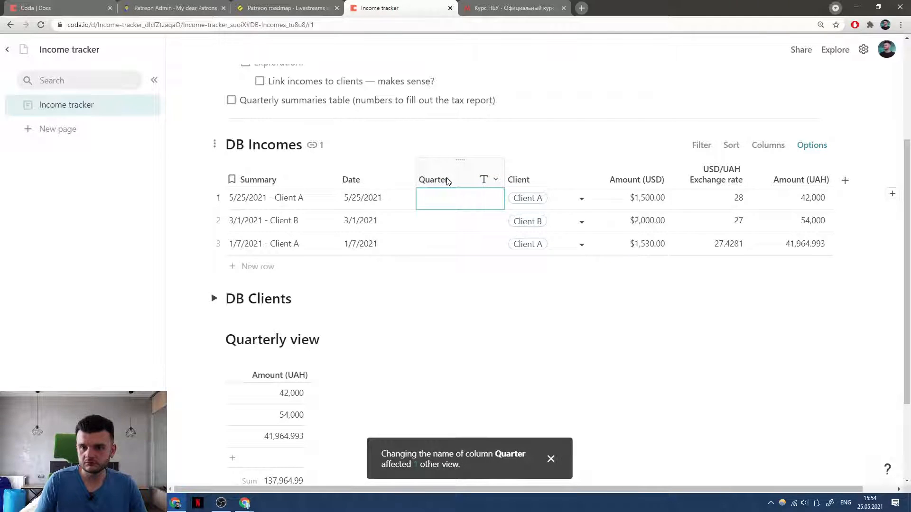
Give the Quarter column the formula Date.Month() to extract each income's month number.
key("equal")
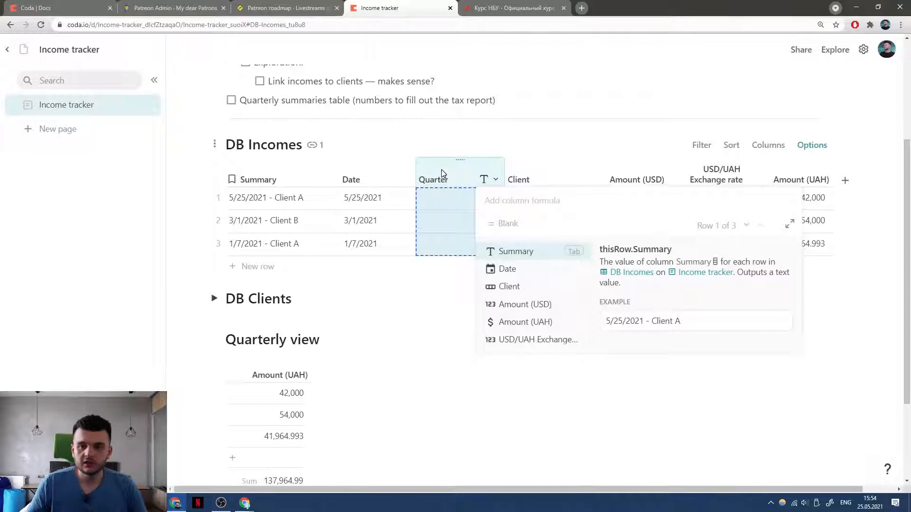
type("Date.")
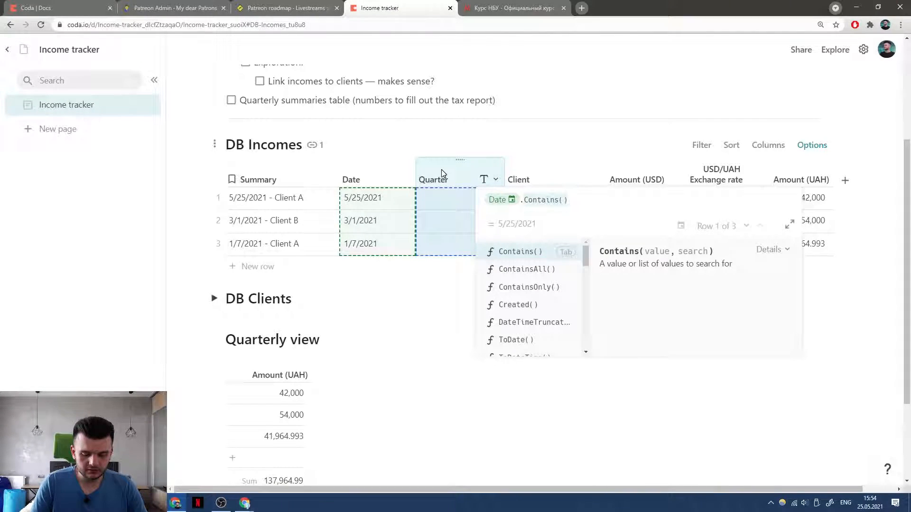
key("BackSpace")
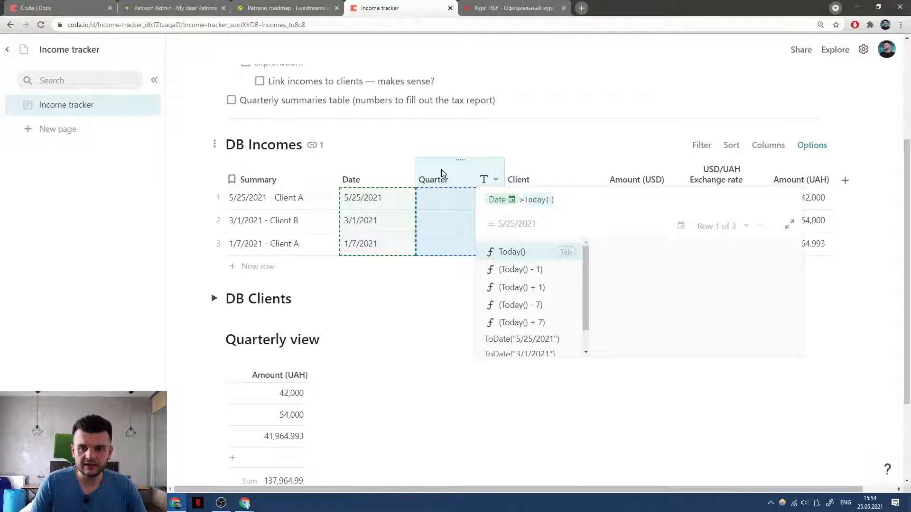
key("ctrl+a")
key("BackSpace")
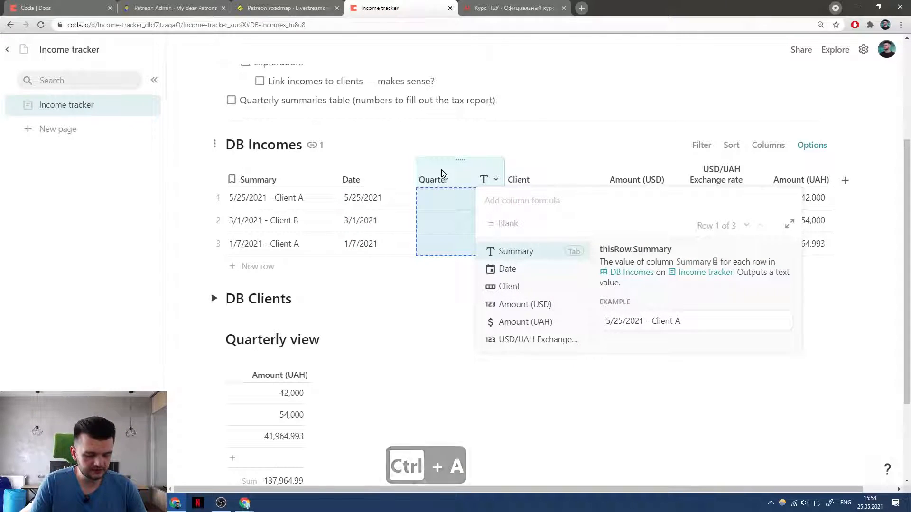
type("Date.Modified(")
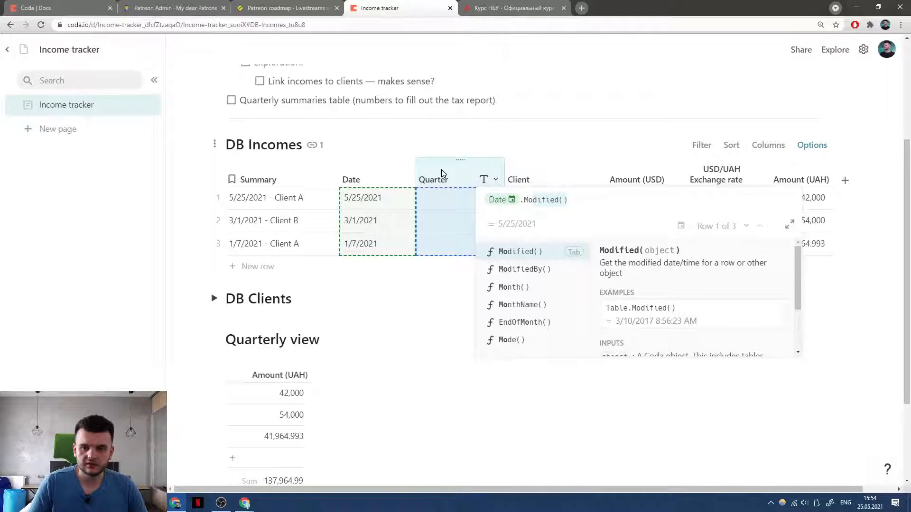
key("Down")
key("Down")
key("Tab")
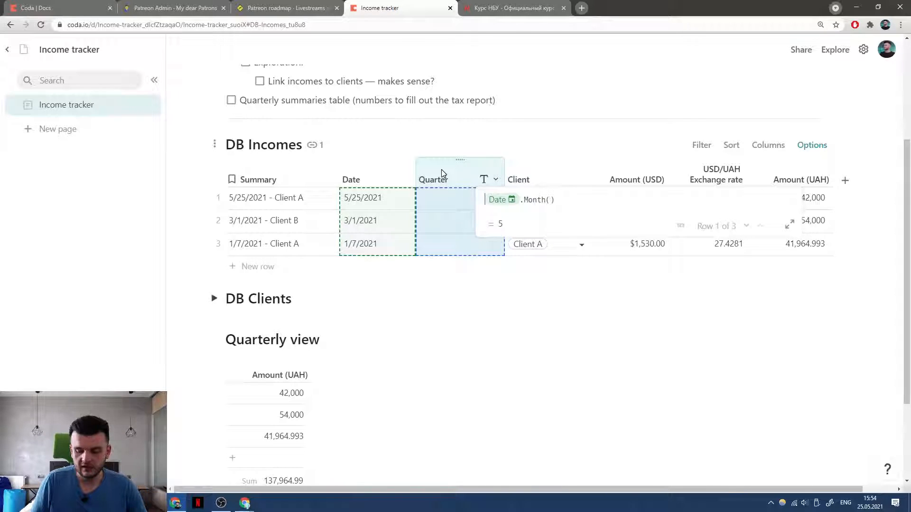
key("Return")
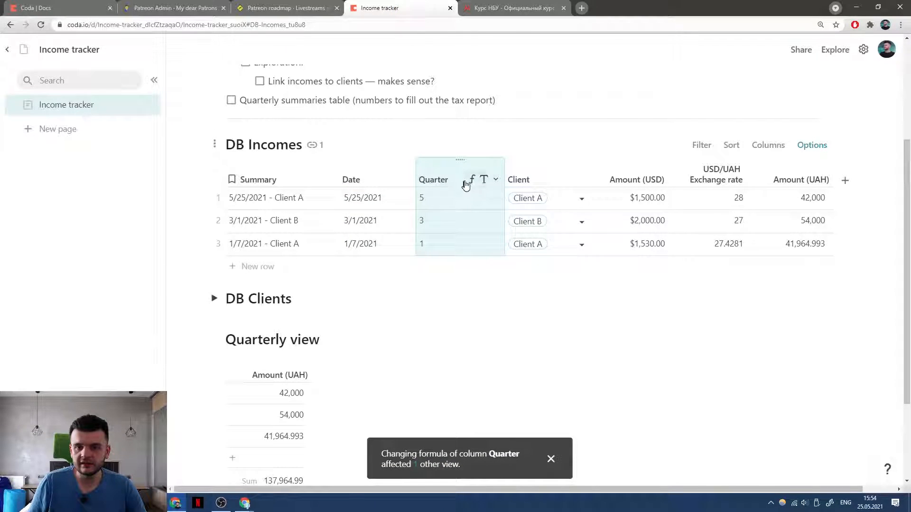
Replace the Quarter column's formula with Date.Month() / 3.
right_click(464, 186)
left_click(493, 240)
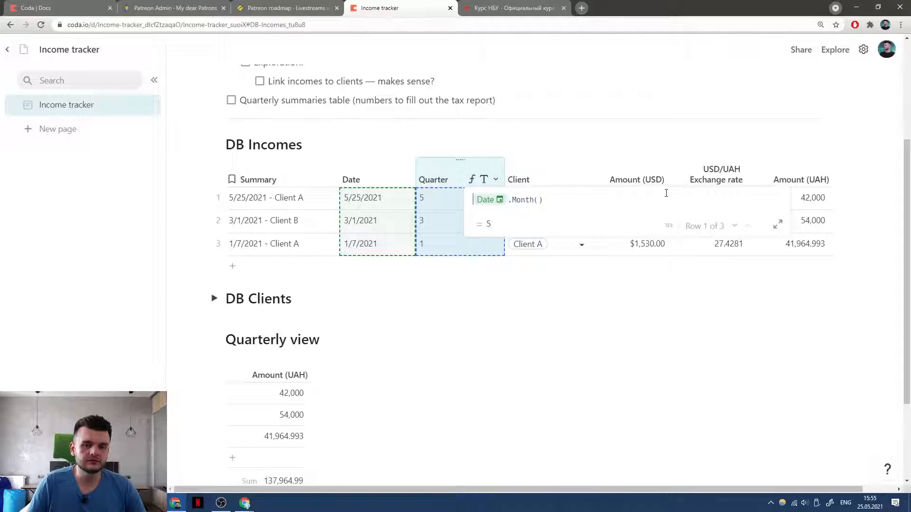
key("ctrl+a")
key("BackSpace")
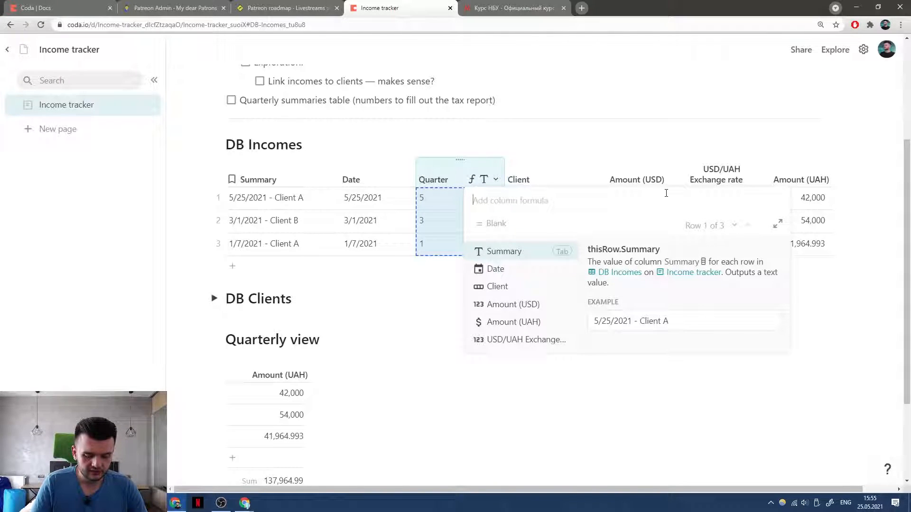
type("Date.Mo")
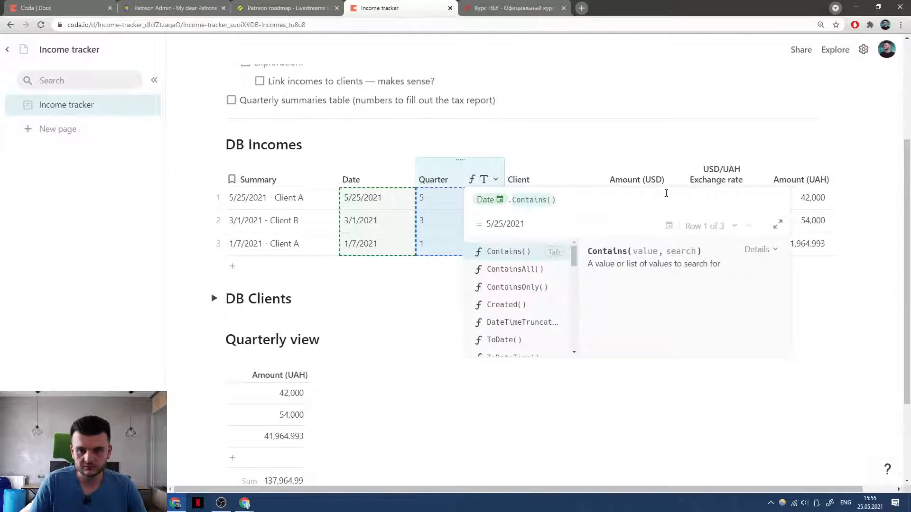
key("Tab")
key("ctrl+shift+Left")
key("ctrl+shift+Left")
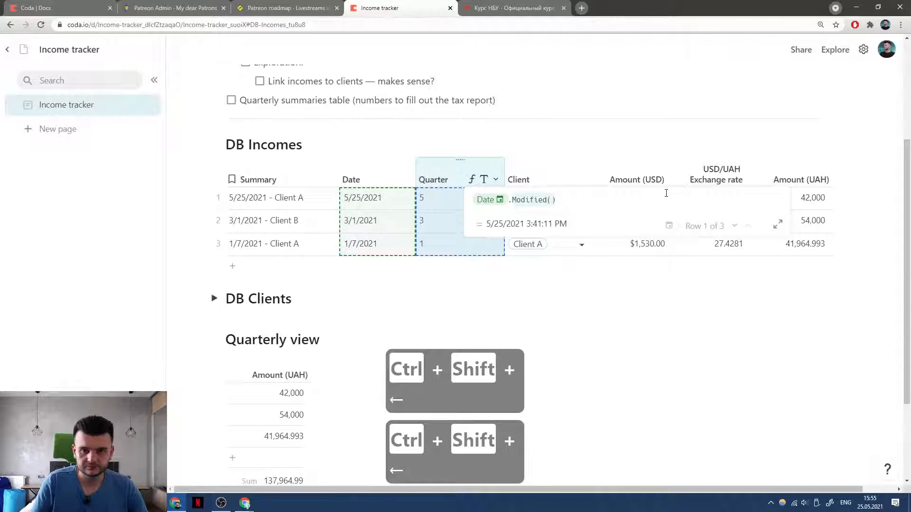
type("Month")
key("Tab")
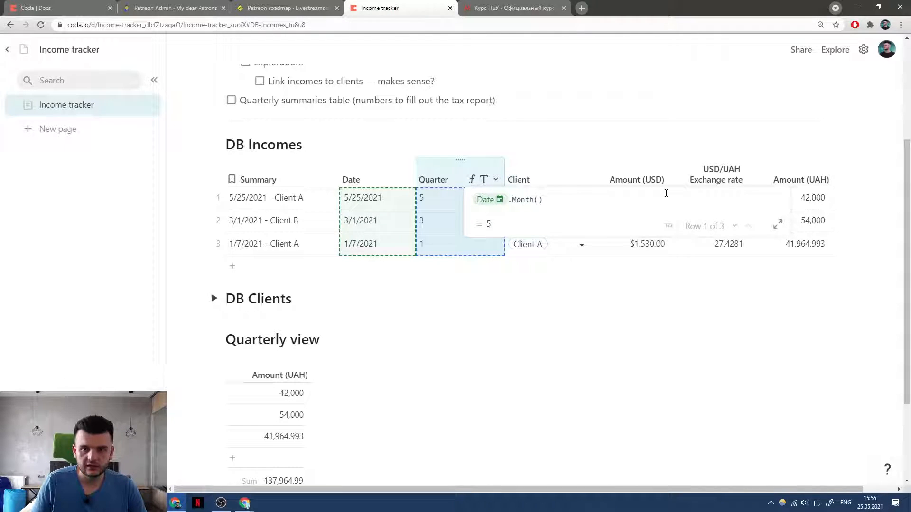
type("/ 3")
key("Return")
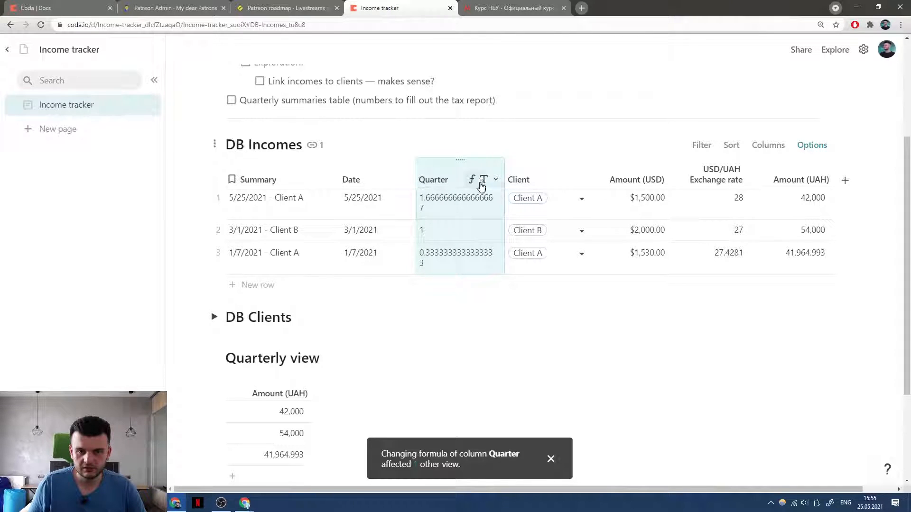
Wrap the Quarter column's formula in RoundUp so it reads RoundUp(Date.Month() / 3).
left_click(495, 179)
left_click(523, 240)
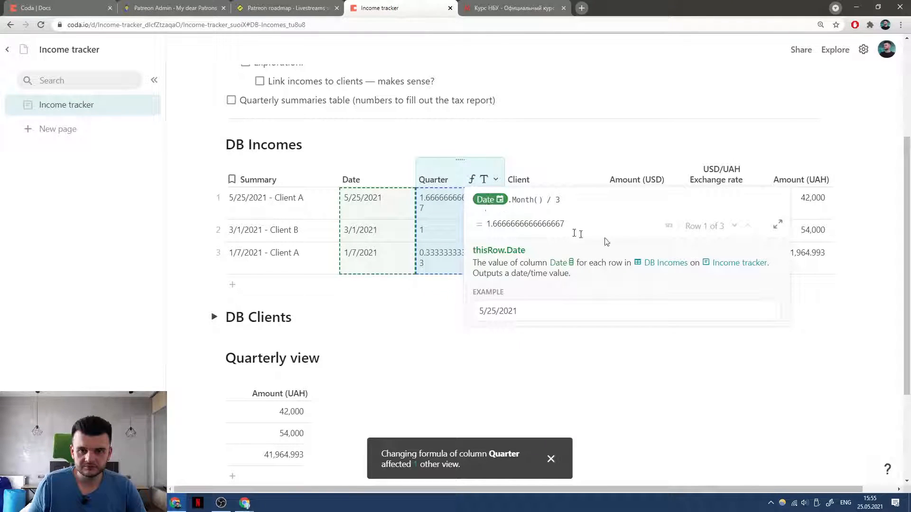
type("Rou")
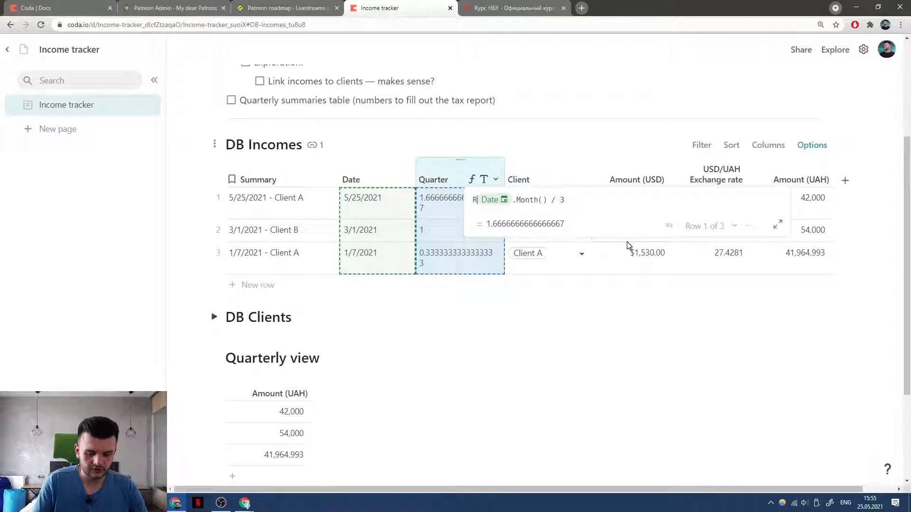
type("ndUp(")
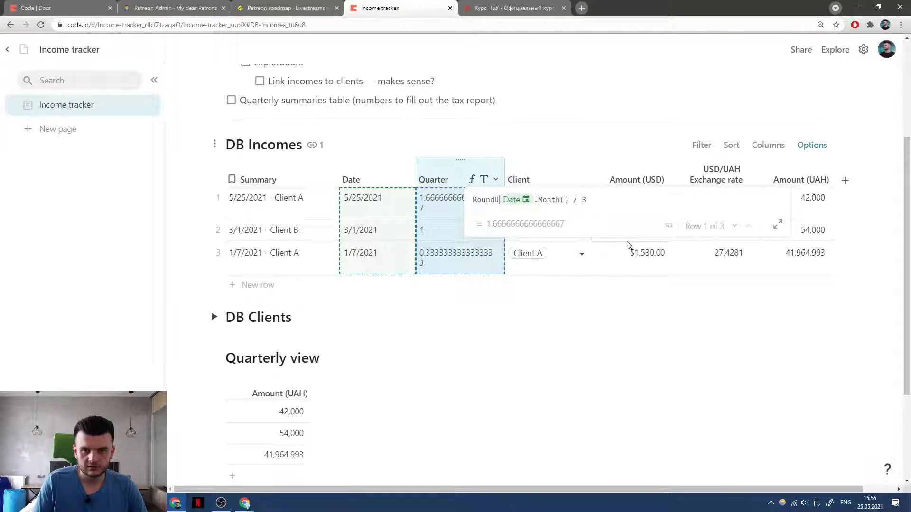
type(")")
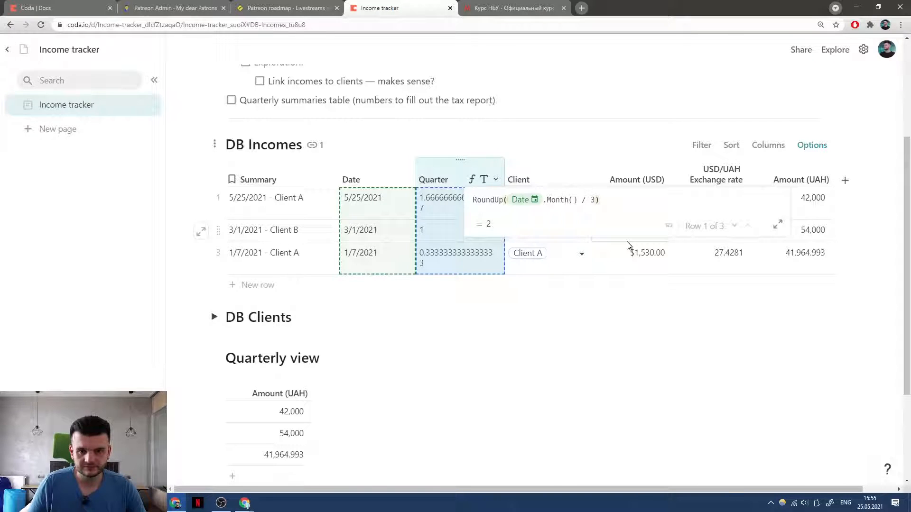
key("Left")
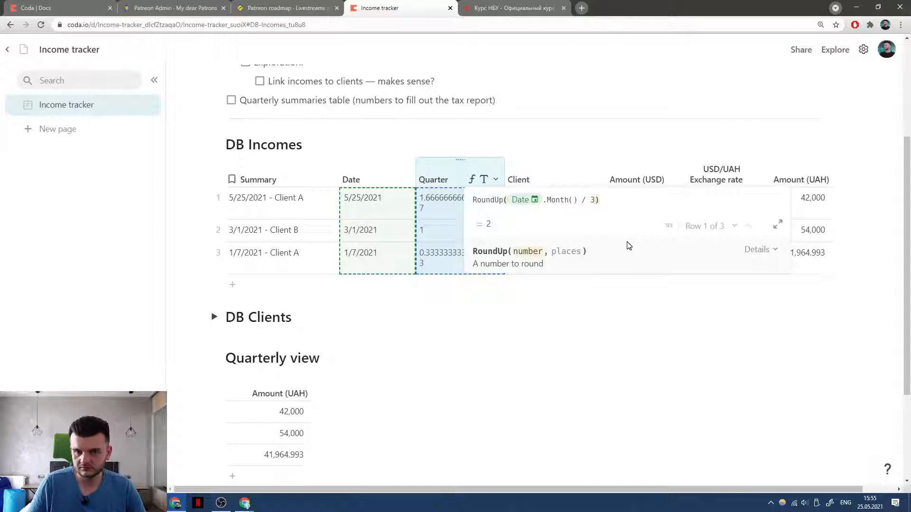
key("Return")
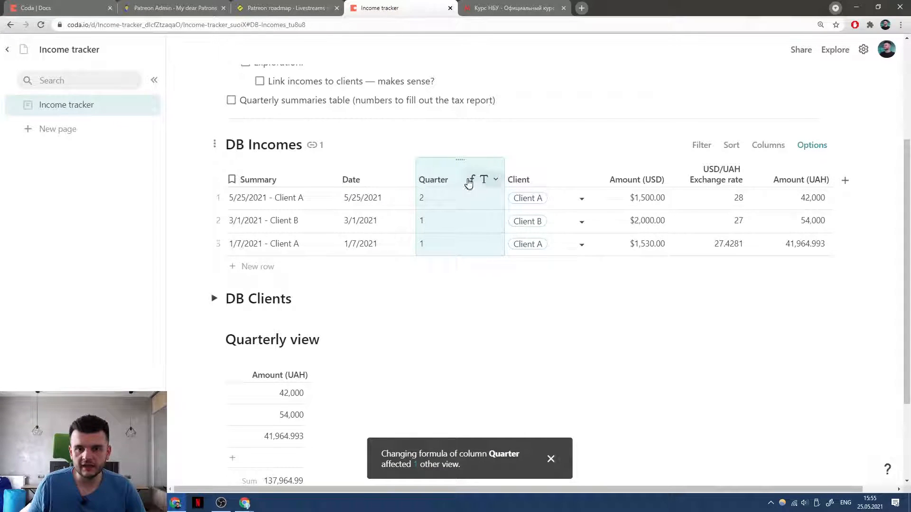
Open the Quarter column's formula for editing.
left_click(468, 183)
left_click(500, 238)
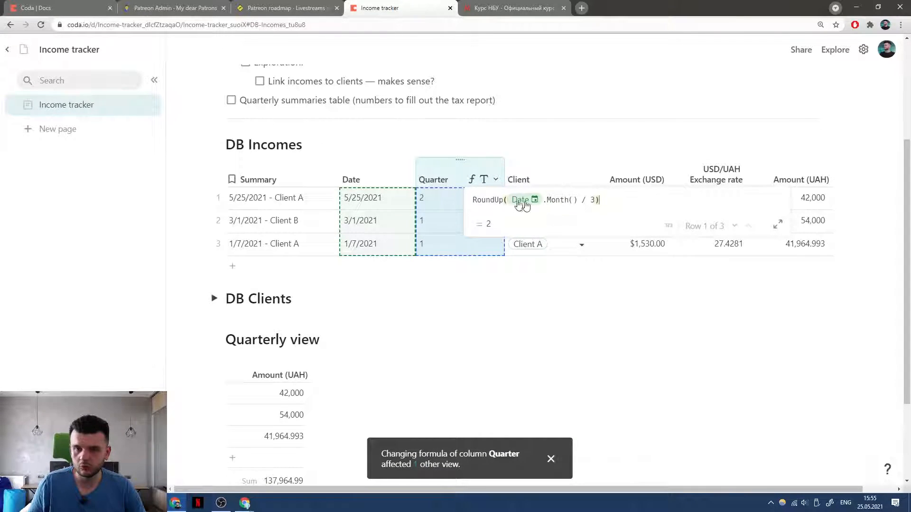
Set the date of the first income row in DB Incomes to 1/1/2021.
left_click(366, 199)
left_click(354, 214)
left_click(353, 215)
left_click(352, 215)
left_click(352, 214)
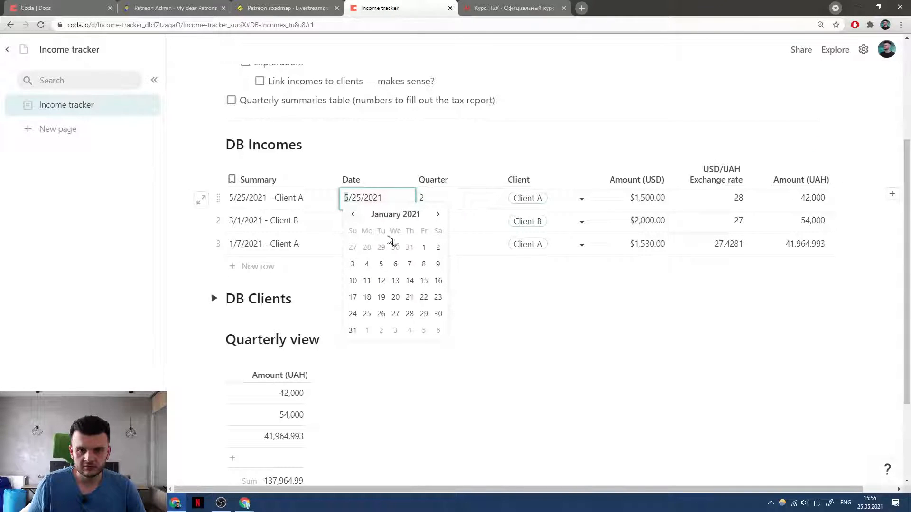
left_click(424, 248)
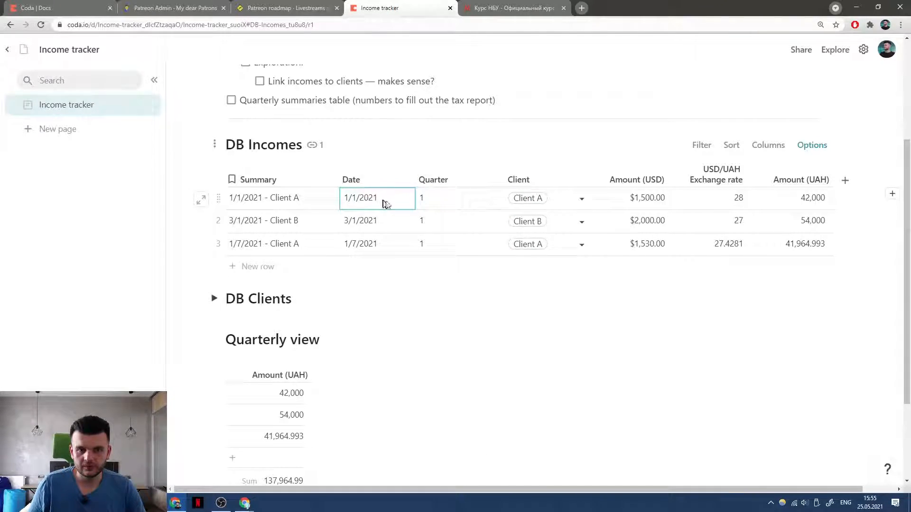
Test the Quarter column by setting the first income row's date to 2/1/2021 and again to 3/1/2021.
left_click(392, 205)
left_click(437, 214)
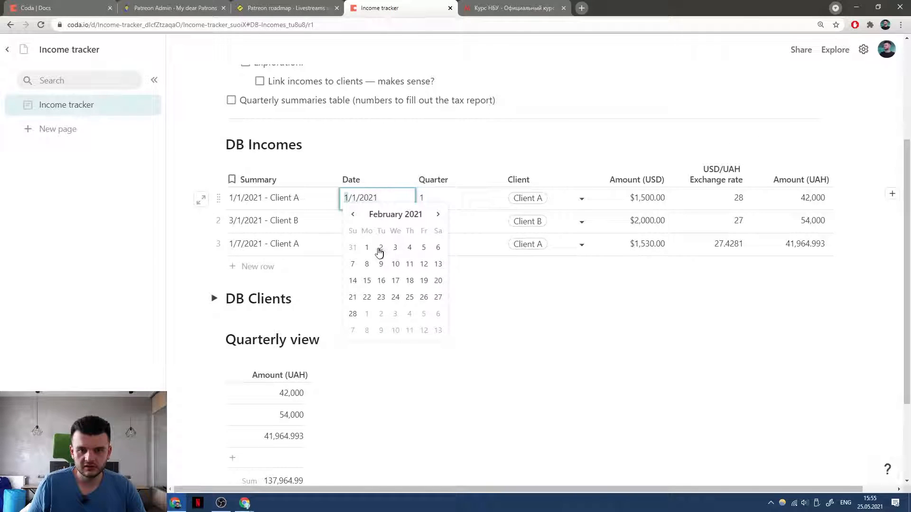
left_click(366, 247)
left_click(390, 201)
left_click(438, 214)
left_click(459, 199)
Test the first income row's quarter with the dates 4/1/2021 and 5/1/2021.
left_click(345, 198)
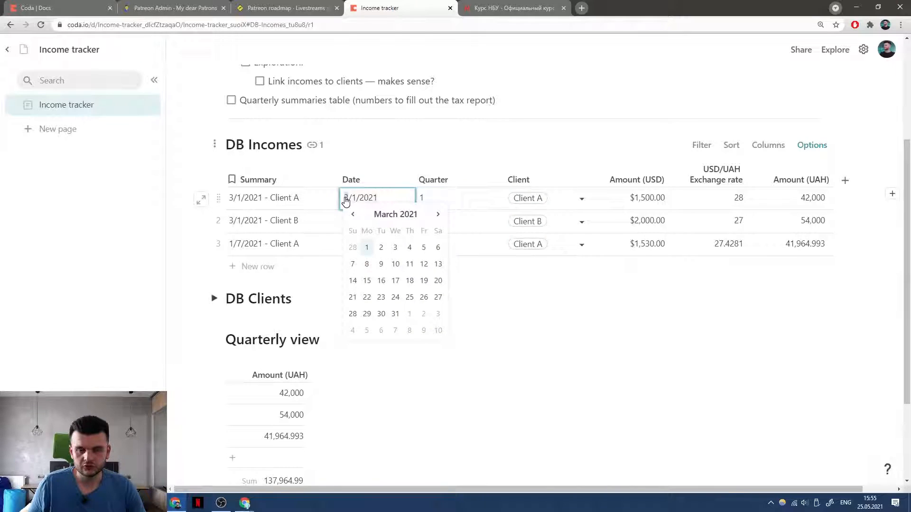
left_click(438, 213)
left_click(410, 247)
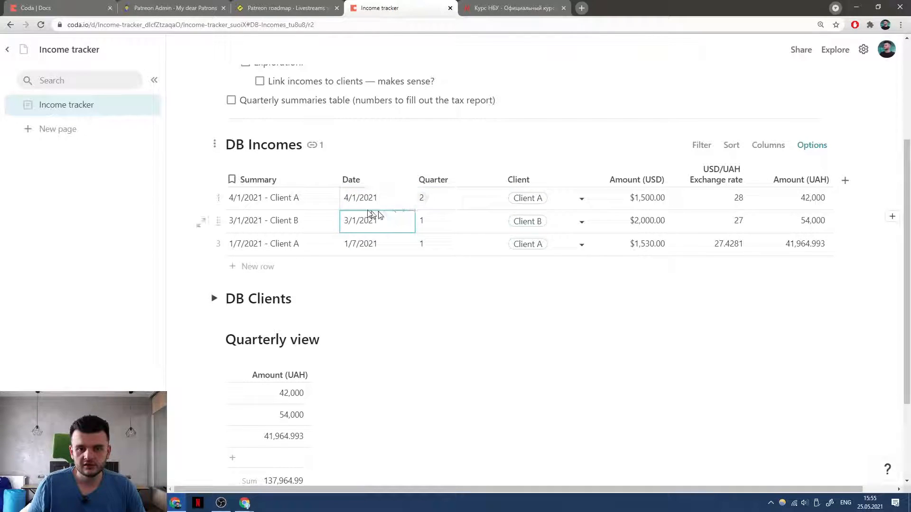
left_click(352, 201)
type("5")
key("Return")
Change the first income row's date to 6/1/2021 and again to 7/1/2021 to test its quarter.
left_click(346, 200)
type("6")
key("Return")
left_click(346, 199)
left_click(350, 206)
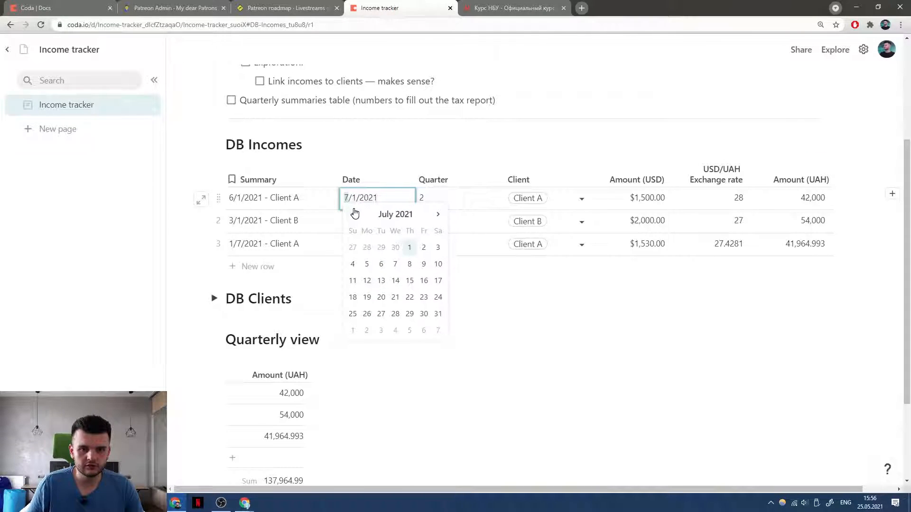
type("7")
key("Return")
Try the dates 8/1/2021 and 9/1/2021 in the first income row to test its quarter.
left_click(354, 207)
left_click(354, 208)
type("8")
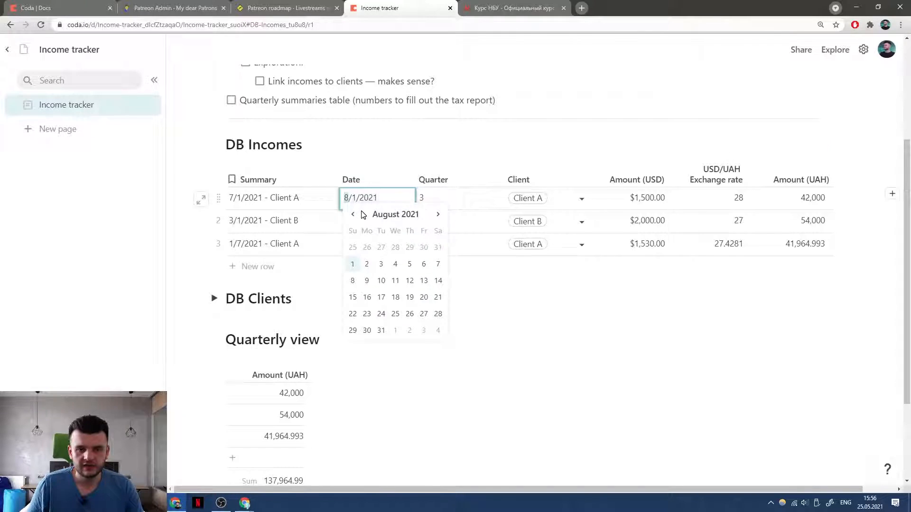
key("Return")
left_click(346, 199)
left_click(347, 199)
type("9")
key("Return")
Enter the dates 10/1/2021 and 11/1/2021 in turn in the first income row to test its quarter.
double_click(347, 202)
type("10")
key("Return")
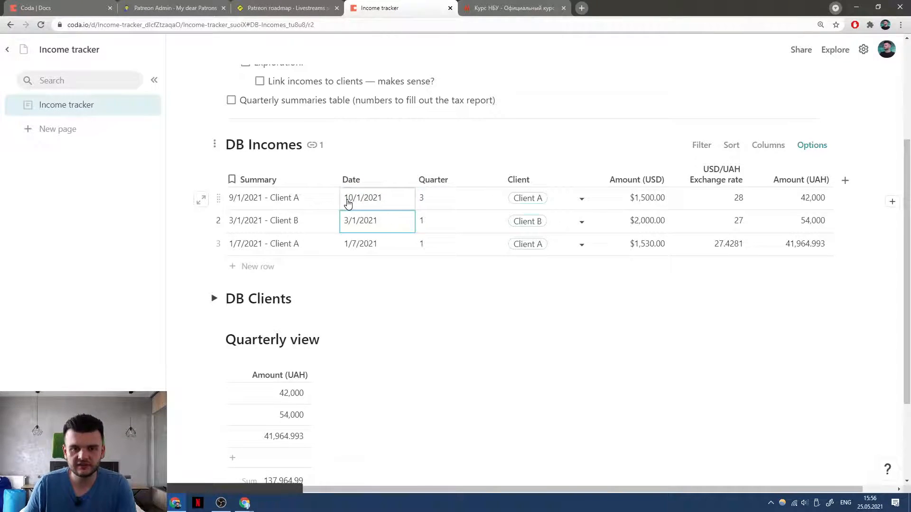
double_click(348, 201)
type("11")
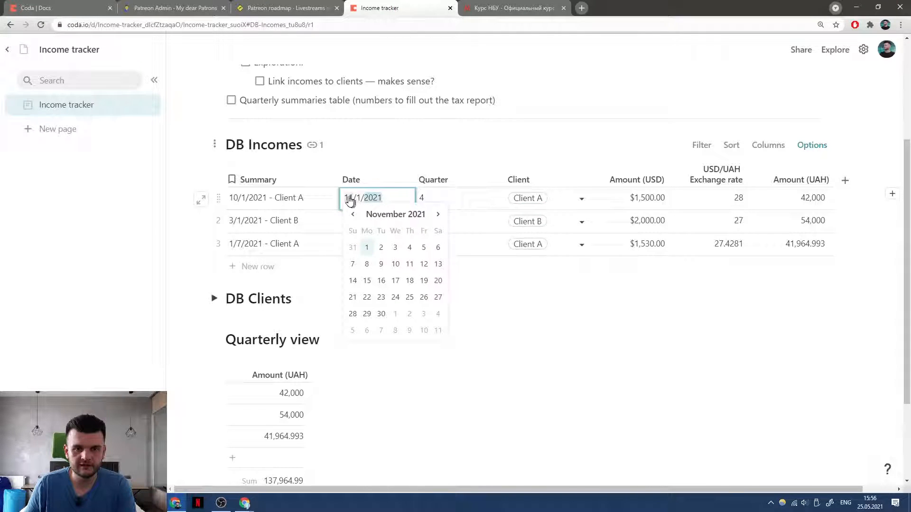
key("Return")
Set the first income row's date to 12/1/2021.
double_click(348, 202)
type("12")
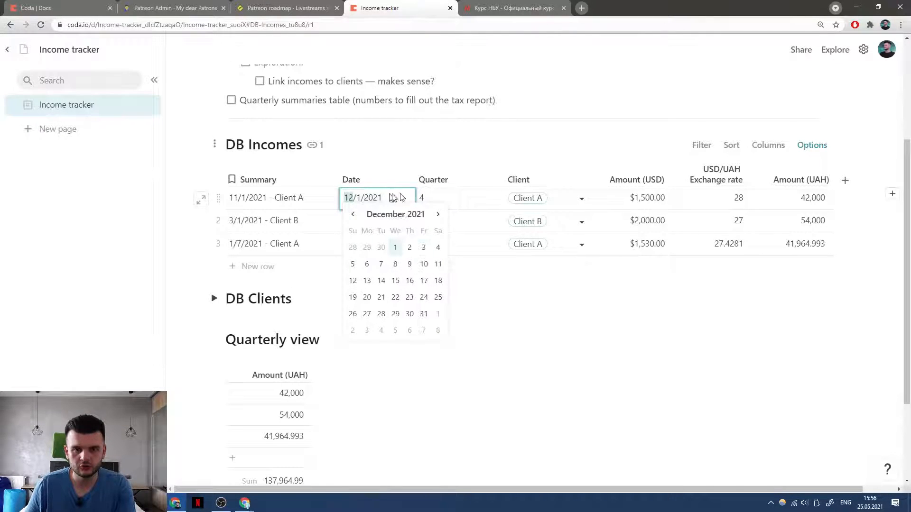
key("Tab")
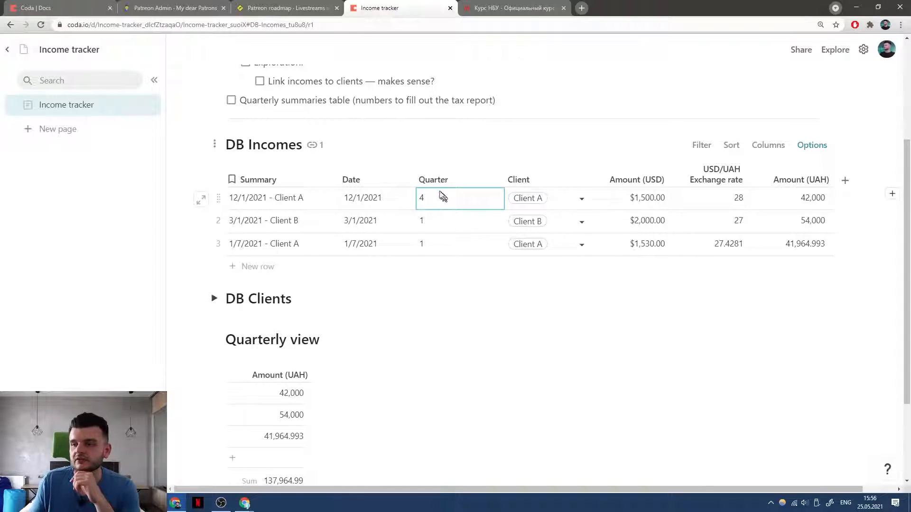
Open the Quarter column's formula for editing and clear its RoundUp expression.
left_click(459, 184)
left_click(495, 179)
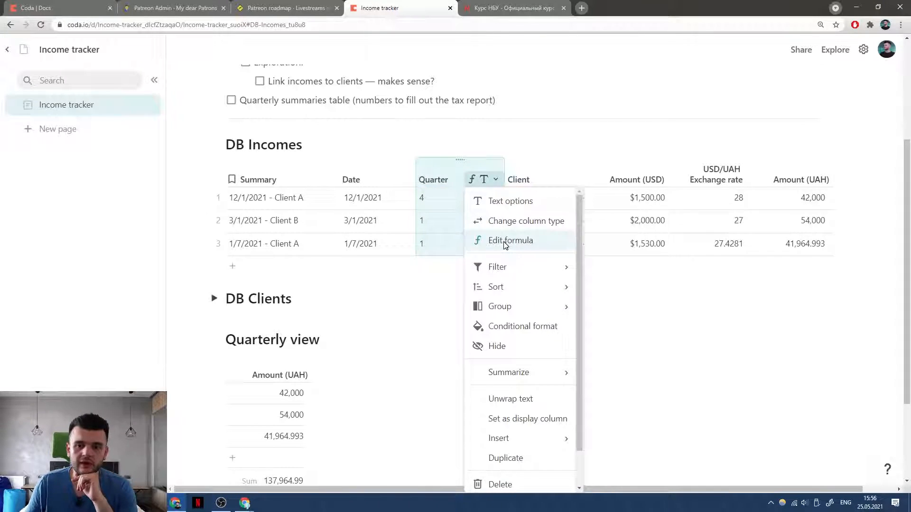
left_click(502, 240)
left_click(551, 204)
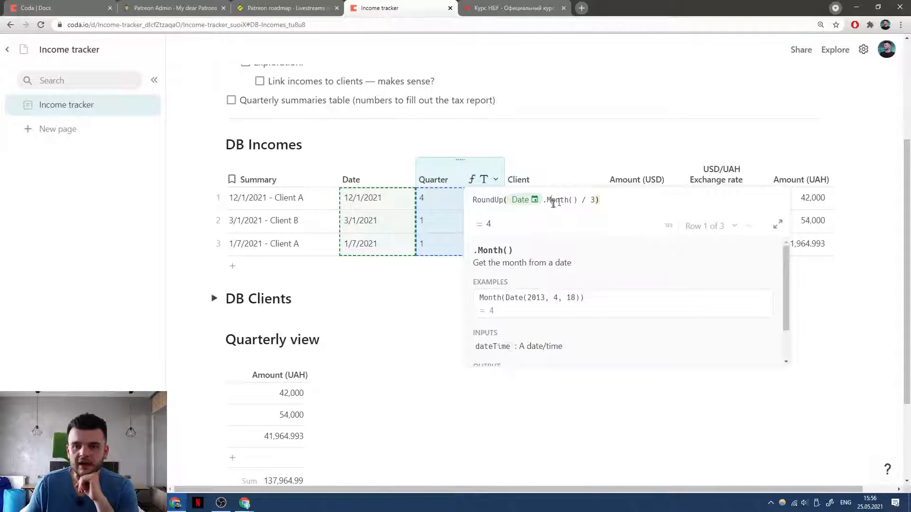
left_click(595, 196)
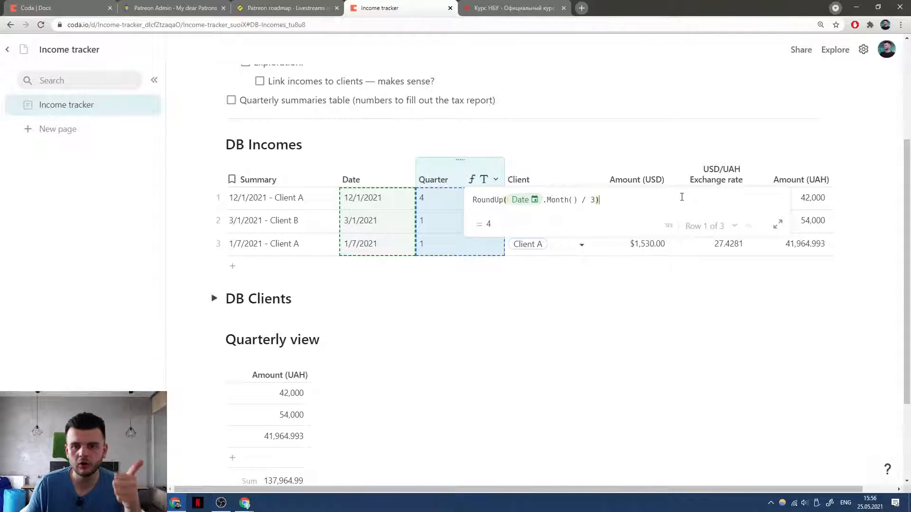
left_click(497, 203)
left_click(666, 199)
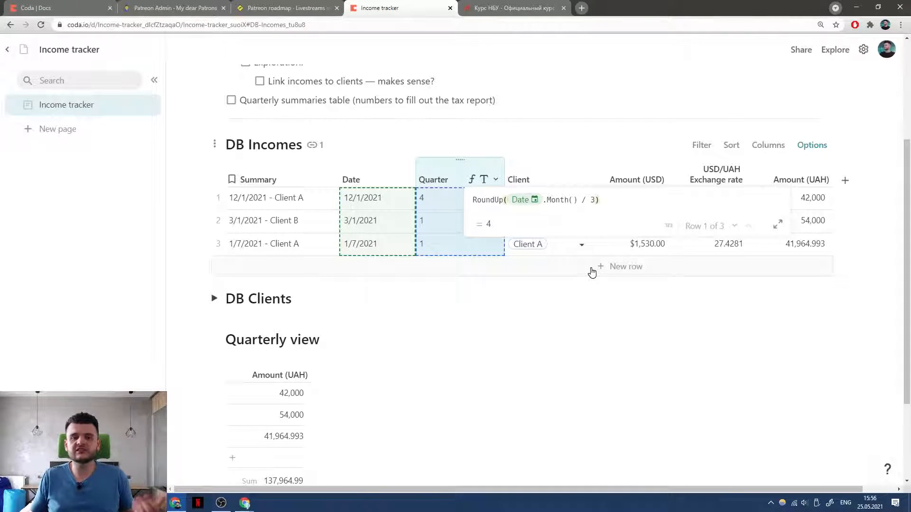
key("ctrl+a")
key("BackSpace")
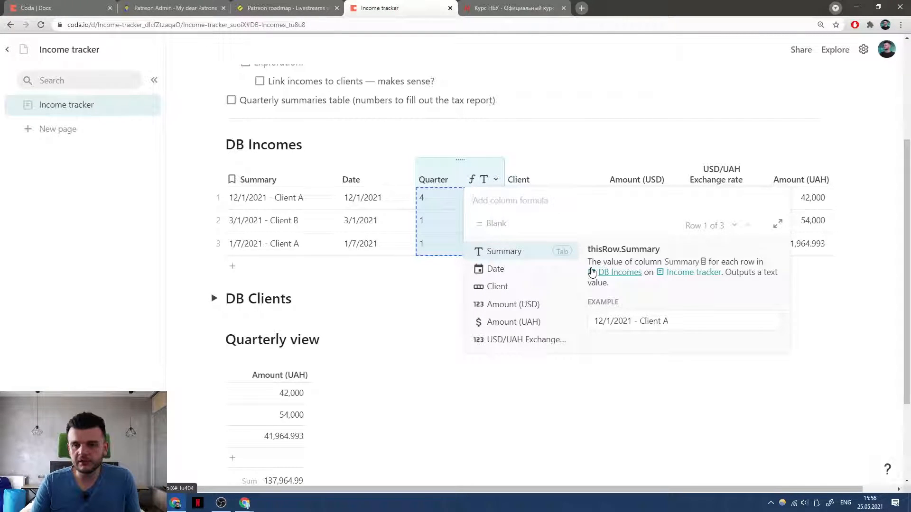
type("if")
key("Tab")
type("If(")
key("ctrl+a")
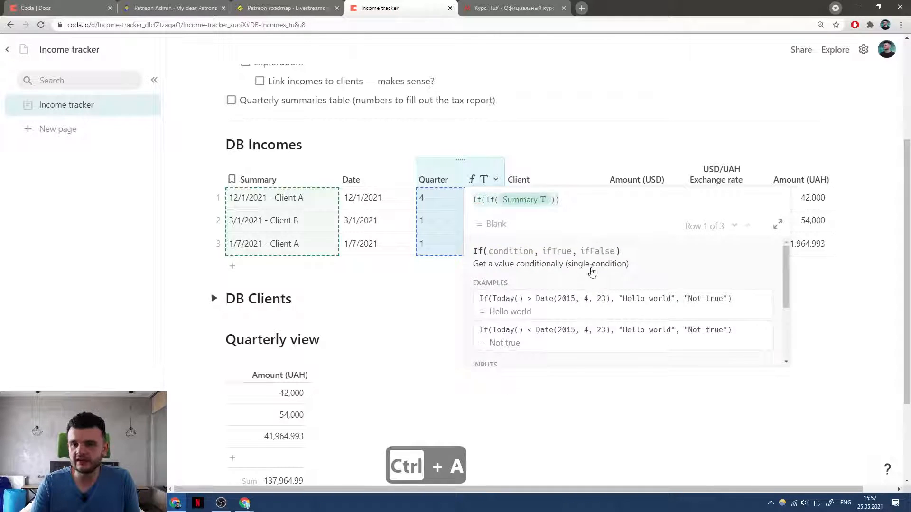
key("BackSpace")
Begin a SwitchIf() formula for the Quarter column and break it onto a new line for its conditions.
type("Swithc")
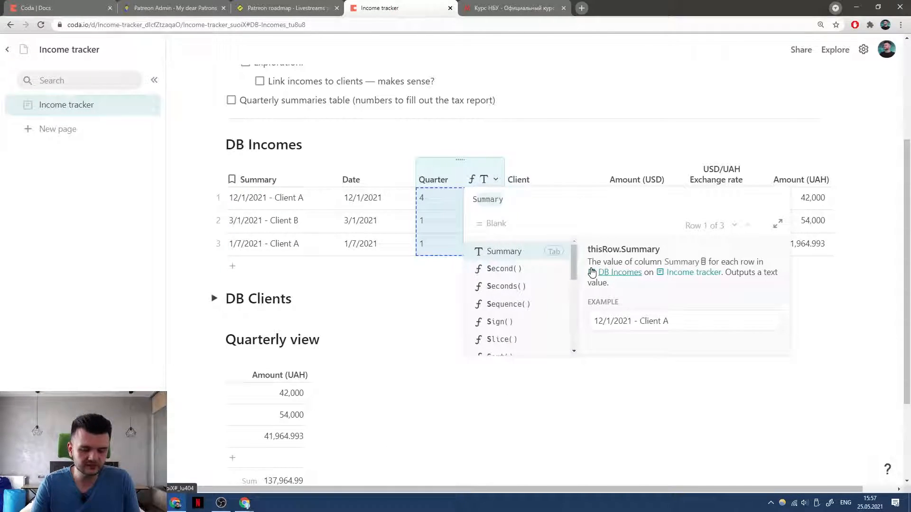
key("BackSpace")
key("BackSpace")
type("chIf(")
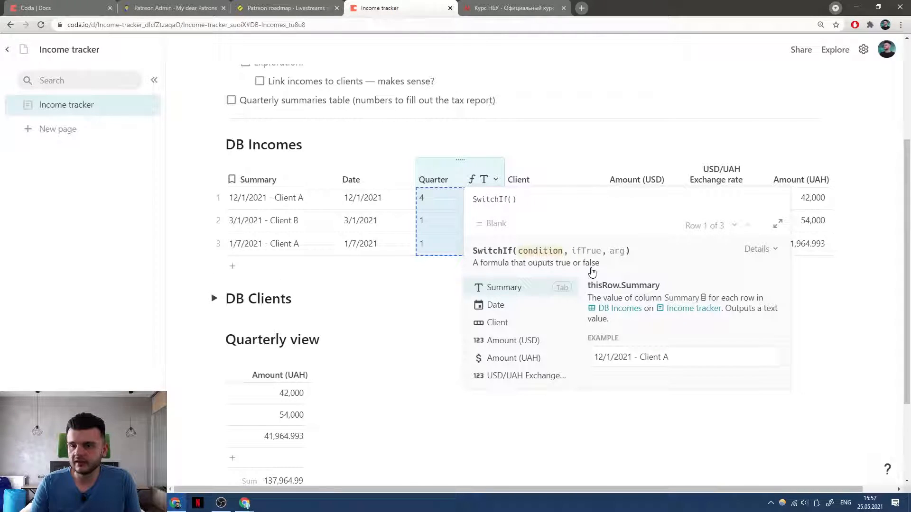
key("shift+Return")
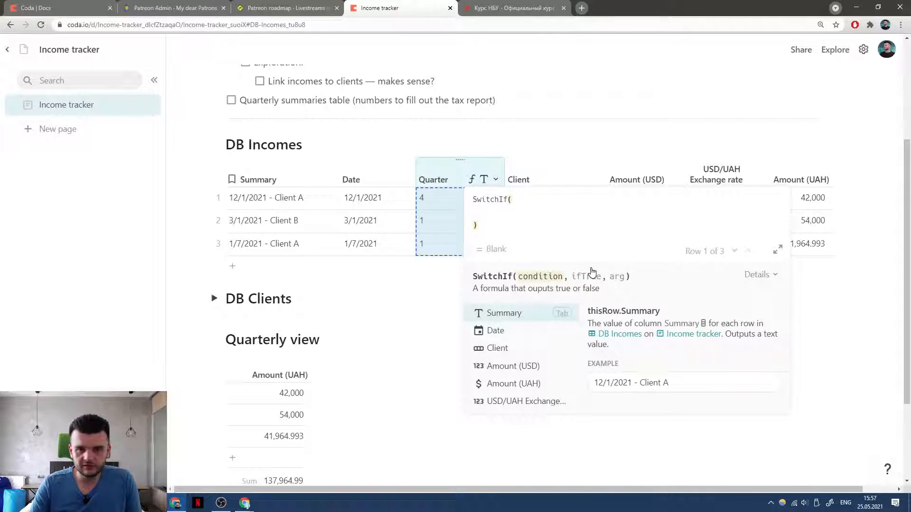
Add the first SwitchIf condition, Date.Month() <= 3, with the result "Q1".
type("Mo")
key("BackSpace")
key("BackSpace")
type("Date")
key("Tab")
type("/")
key("BackSpace")
type(".Mo")
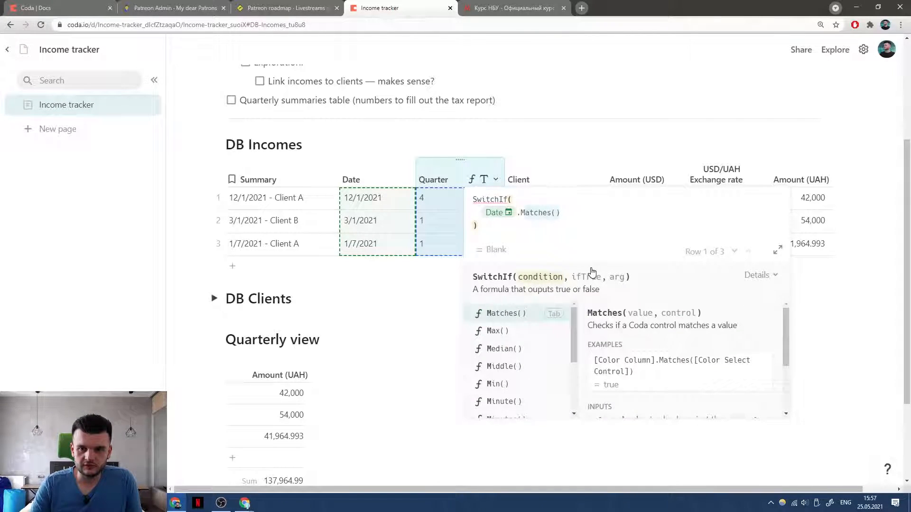
key("Down")
key("Down")
key("Down")
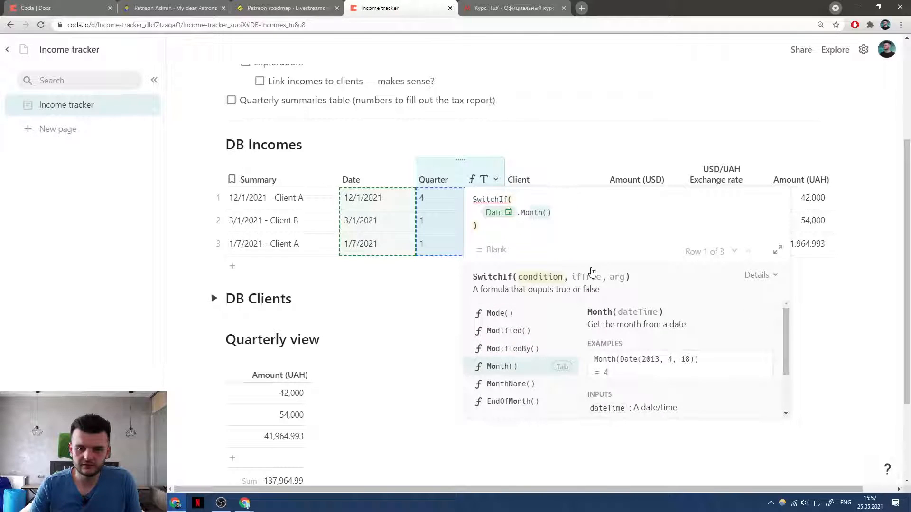
key("Tab")
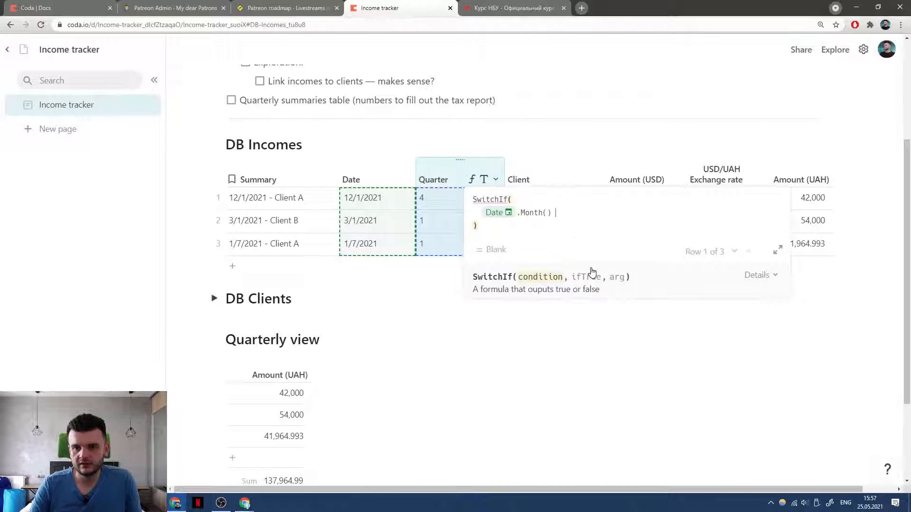
type("<= 3,")
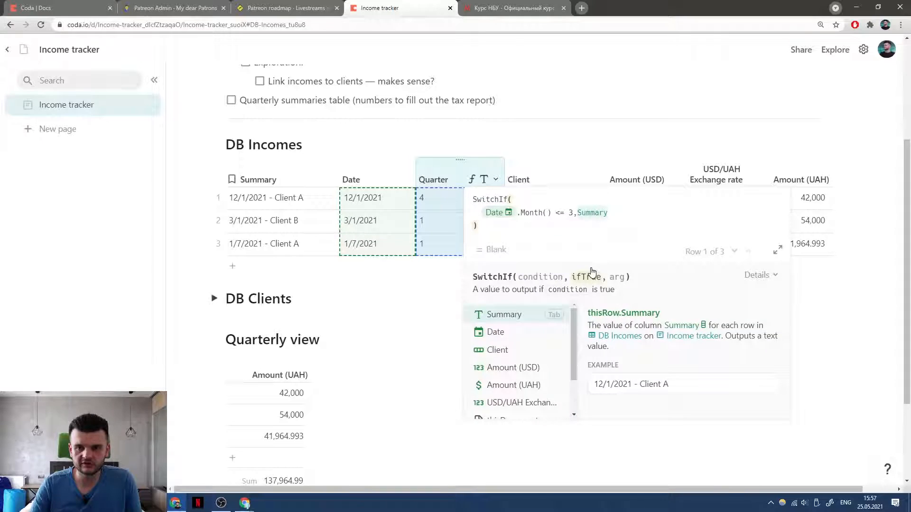
type(" \"Q1\",")
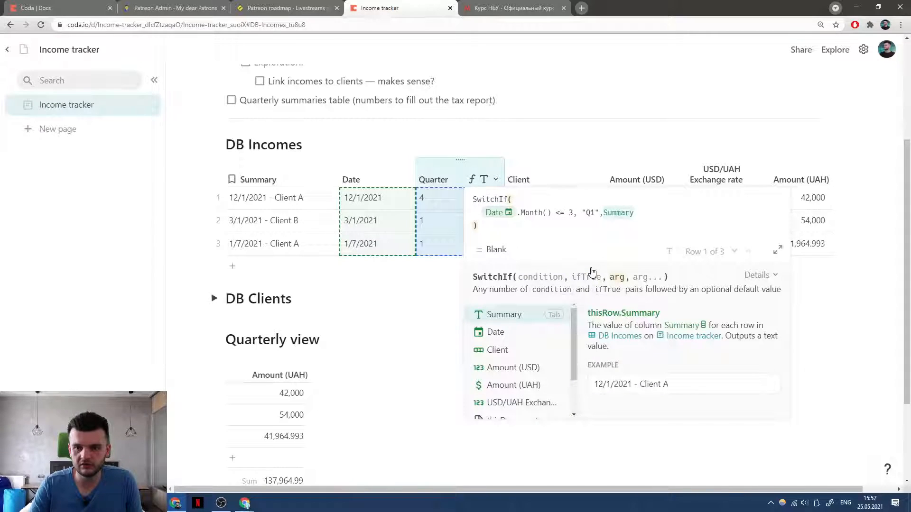
Add a second SwitchIf condition on its own line, Date.Month() <= 6, with the result "Q2".
key("shift+Return")
type("Date.Month(")
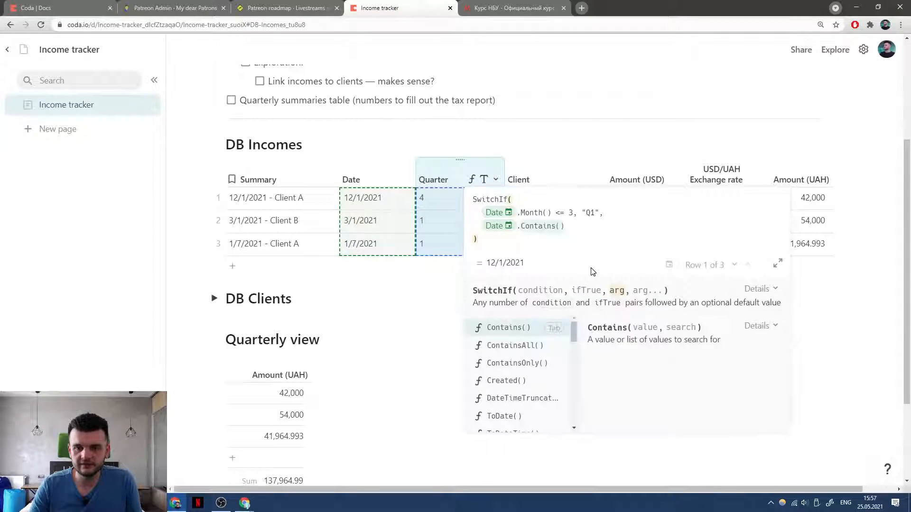
key("Tab")
type("<= ")
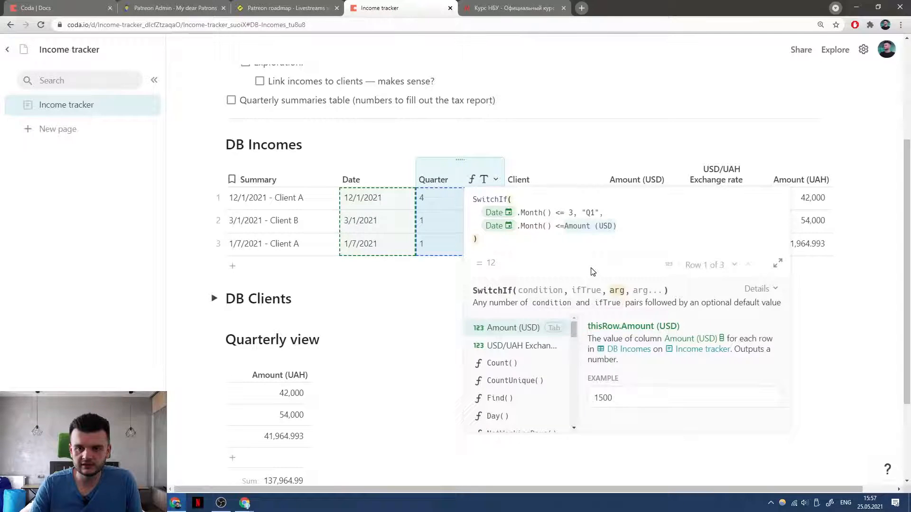
type("6, \"Q")
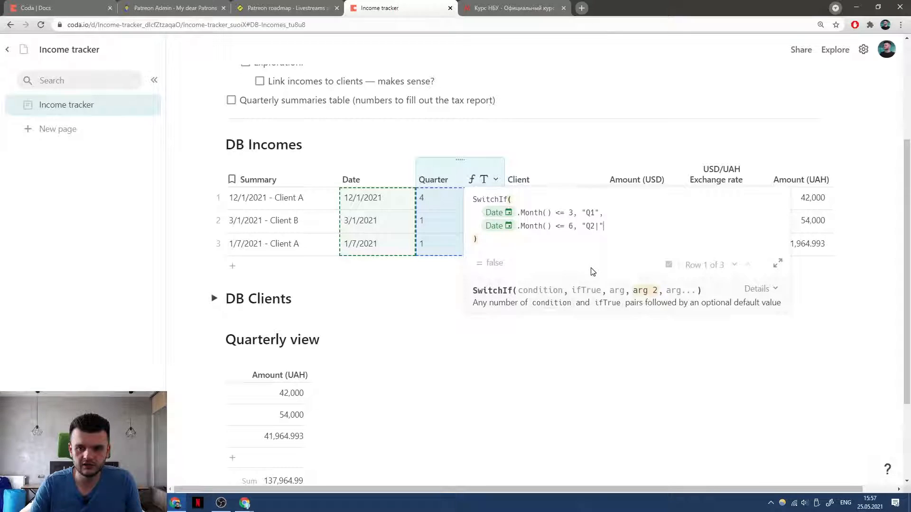
type("2")
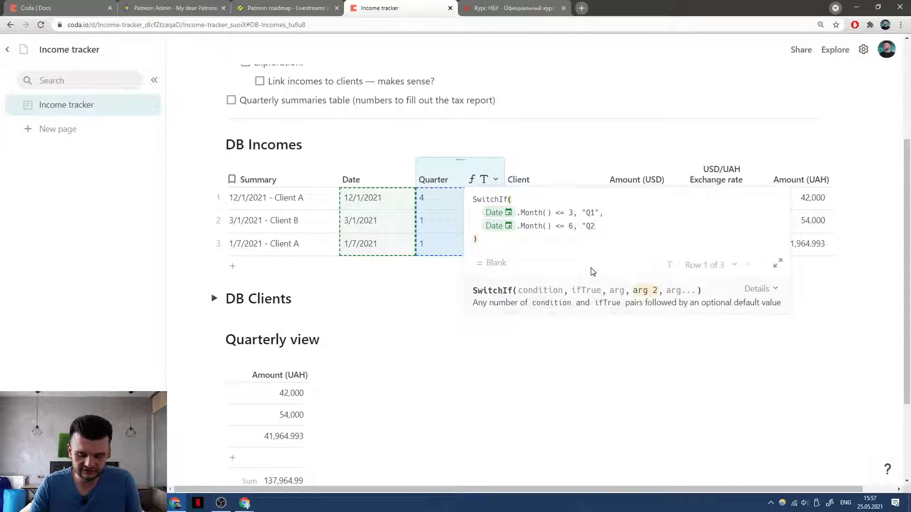
type("\",")
Add a third SwitchIf condition on its own line, Date.Month() <= 9, with the result "Q3".
key("shift+Return")
type("Date")
key("Tab")
type("?")
key("BackSpace")
type(".mon")
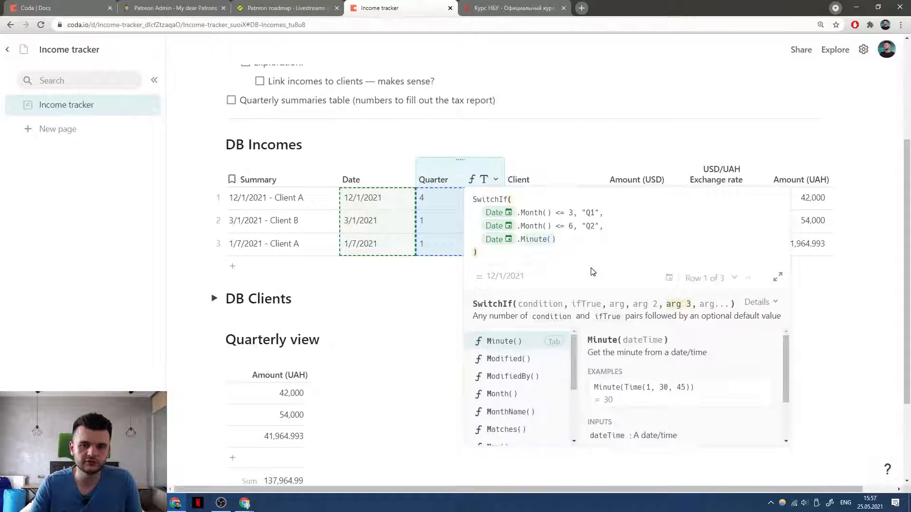
key("Tab")
type("<")
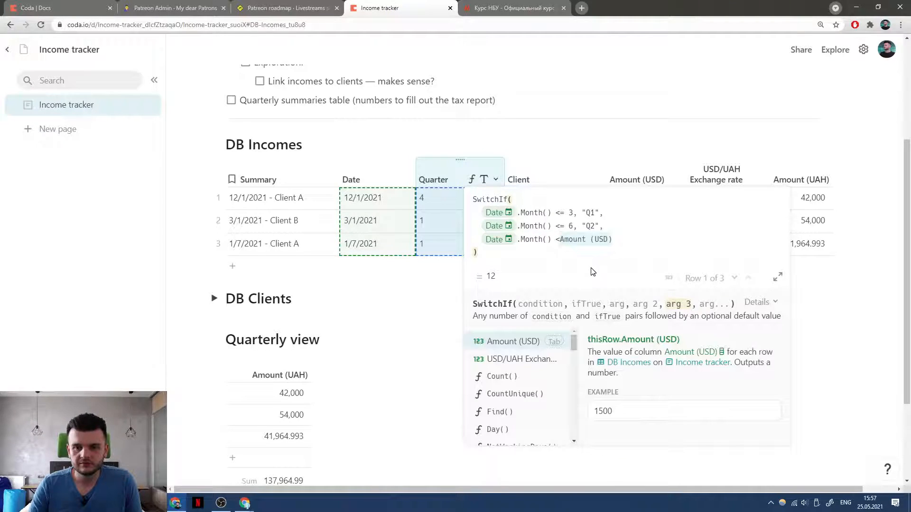
type("= 9, \"Q")
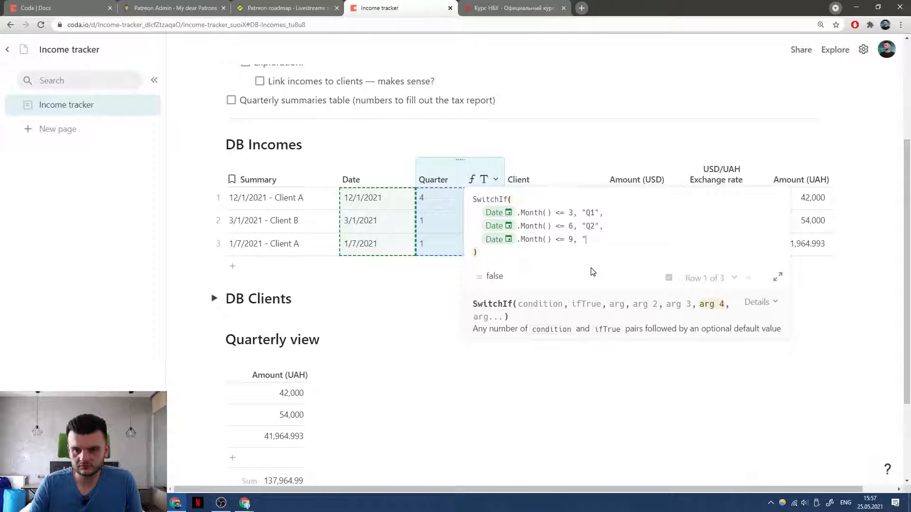
type("3\",")
Add "Q4" as the default SwitchIf result on its own line and apply the Quarter formula.
key("shift+Return")
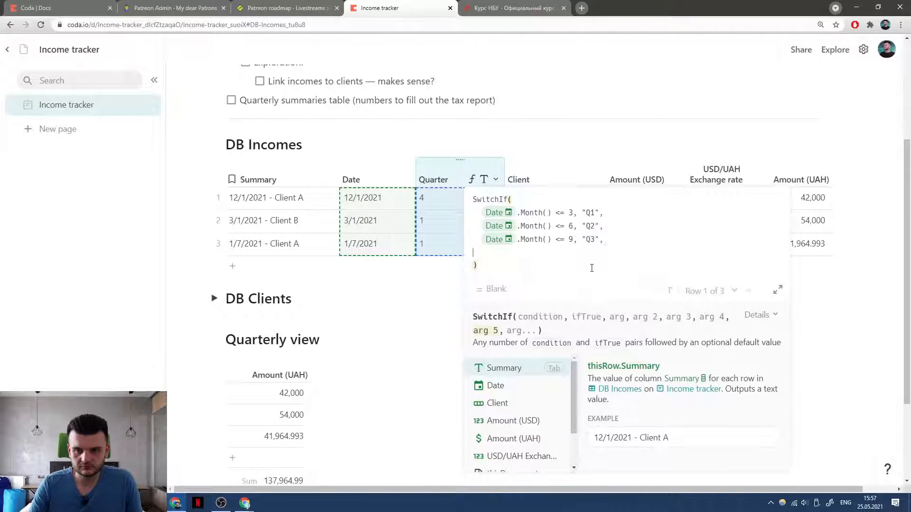
type("\"Q4\"")
key("Return")
Set the date of the Client B income row to 4/1/2021 to test the new quarter formula.
double_click(375, 223)
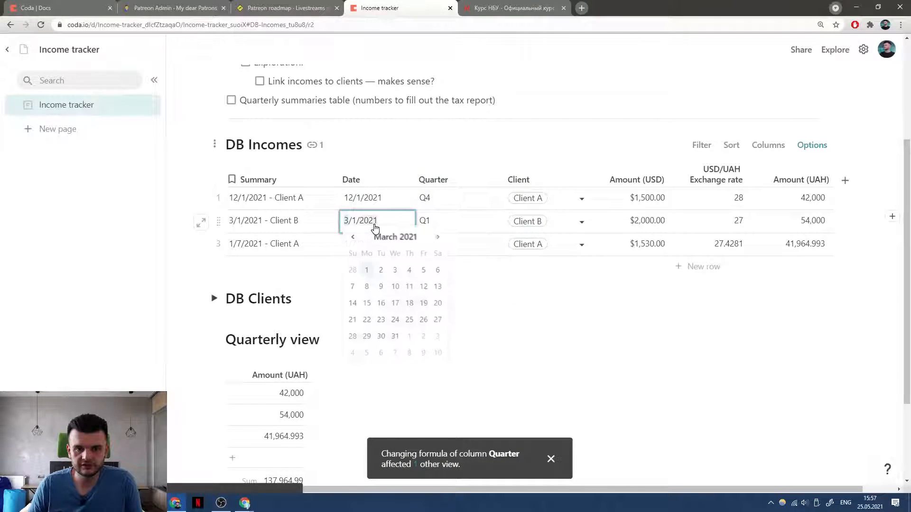
left_click(434, 238)
left_click(409, 270)
left_click(493, 225)
Set the date of the Client B income row to 7/1/2021 to test the Q3 result of the formula.
double_click(374, 223)
left_click(435, 238)
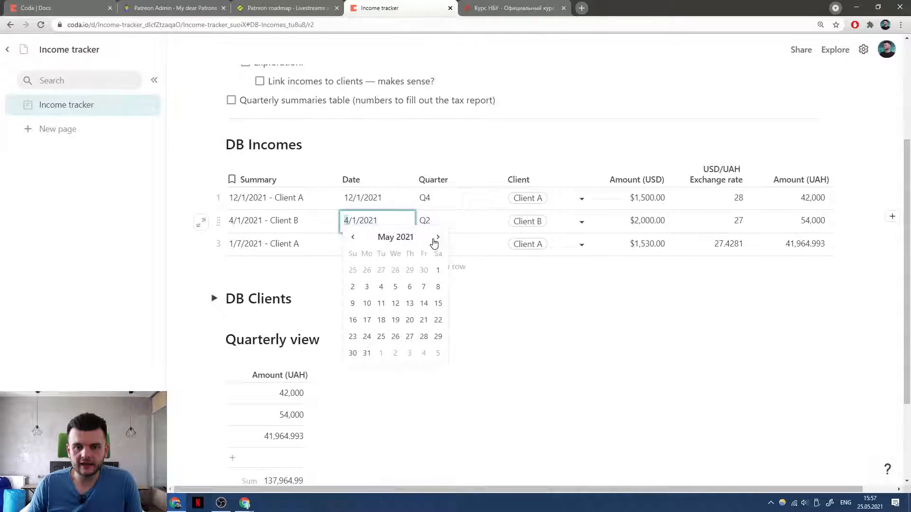
left_click(437, 238)
left_click(437, 238)
left_click(410, 270)
left_click(467, 222)
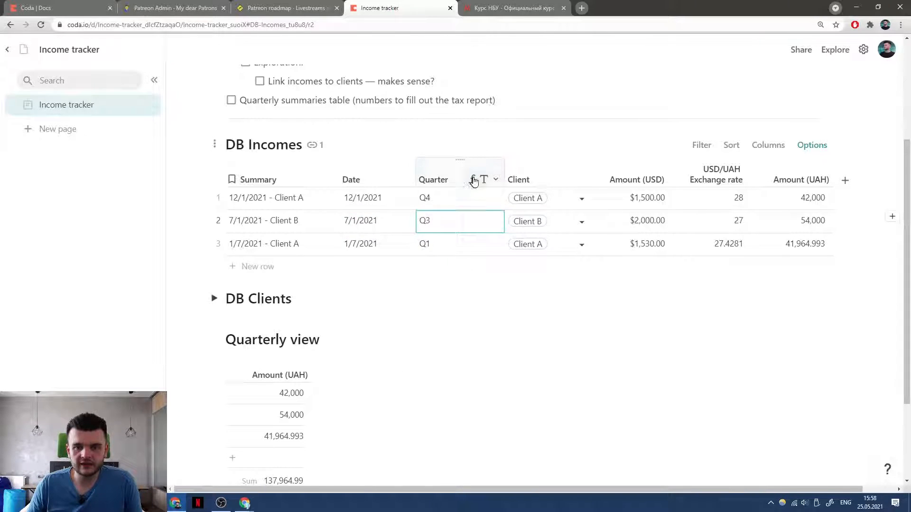
Reopen the Quarter column's formula and add the lower bound Date.Month() >= 1 AND before the Q1 condition.
left_click(473, 180)
left_click(494, 238)
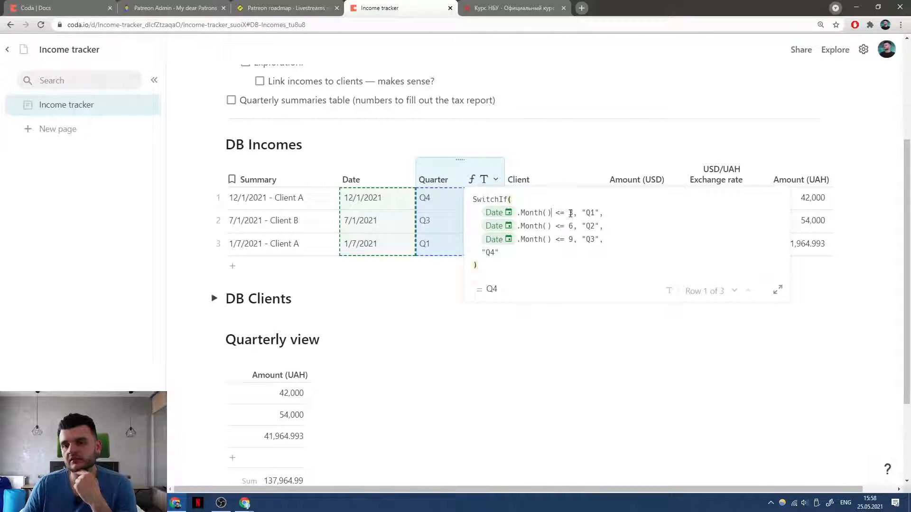
left_click(479, 213)
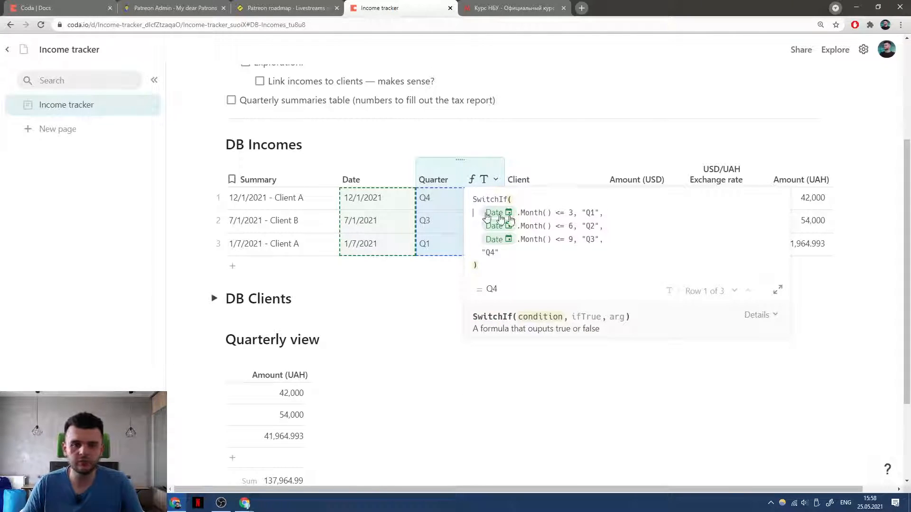
type("Date")
key("Tab")
type(".Month(")
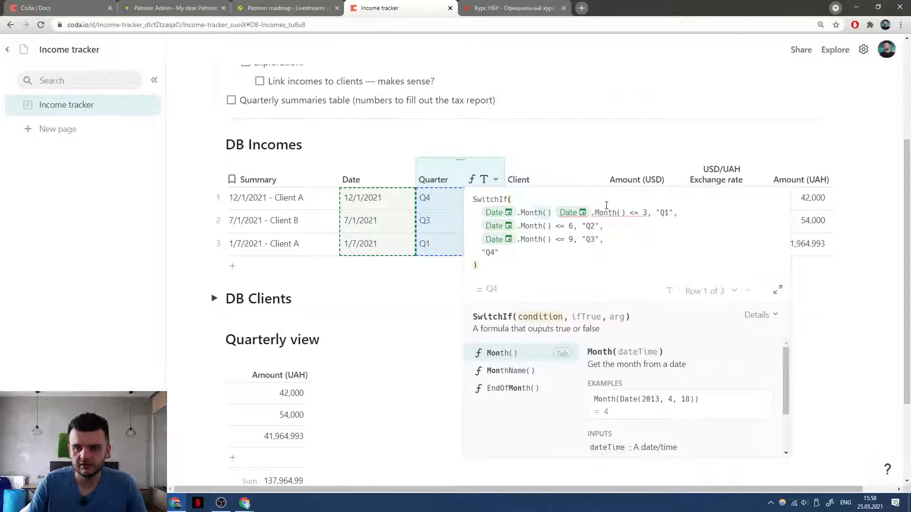
key("Tab")
type(">= 1 AND")
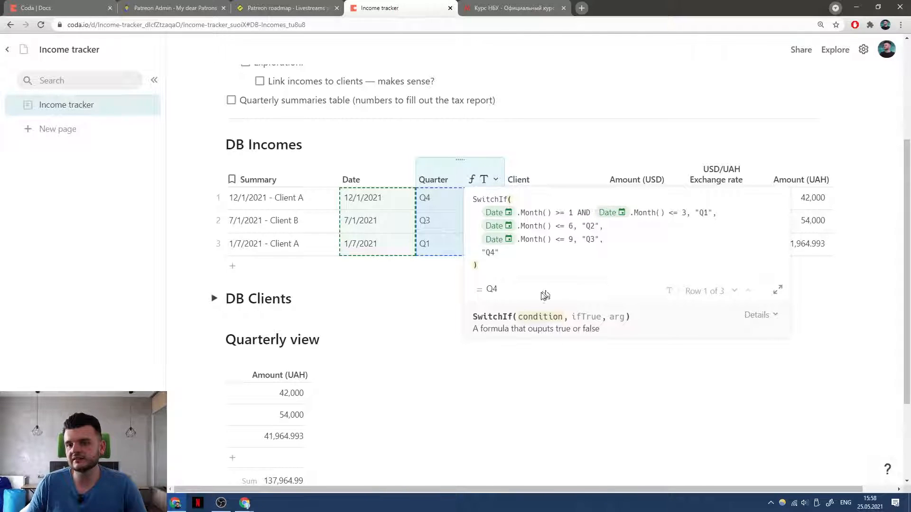
Add the lower bound Date.Month() >= 4 AND before the Q2 condition in the Quarter formula.
left_click(579, 227)
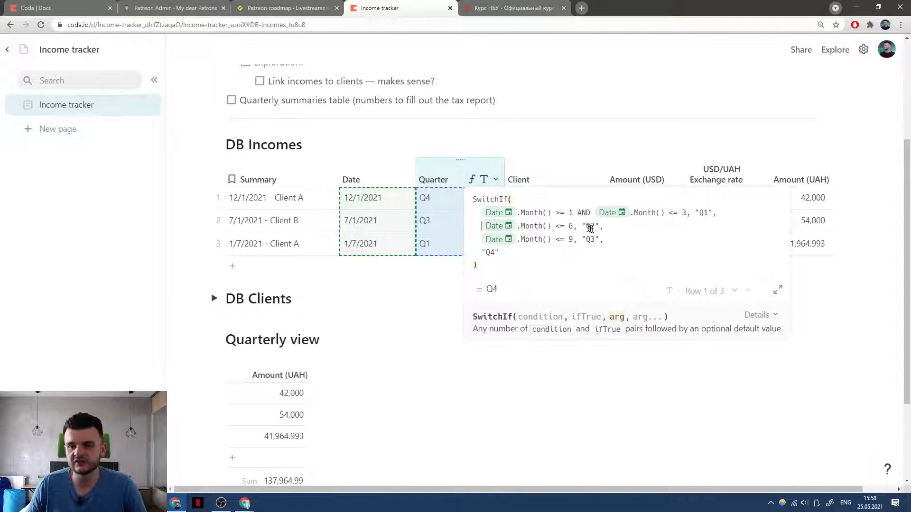
type("Date")
key("Return")
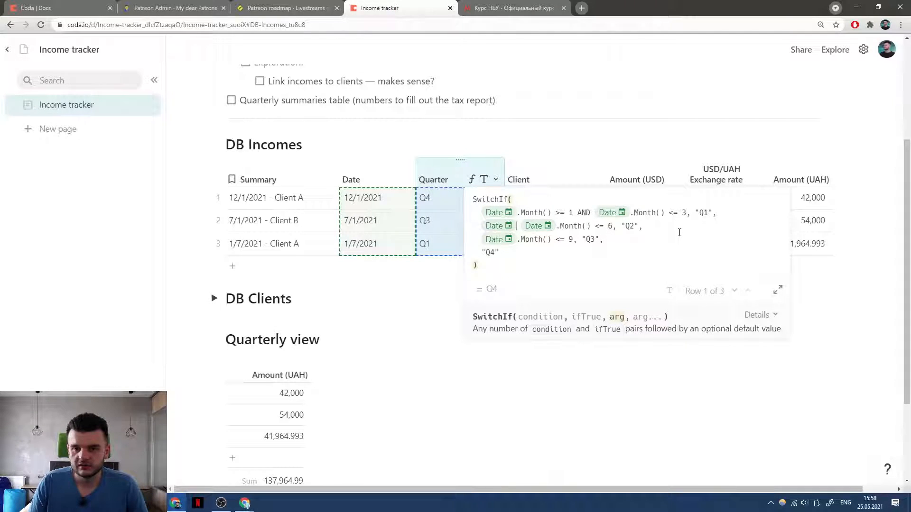
type(".Month() >= 4 AND")
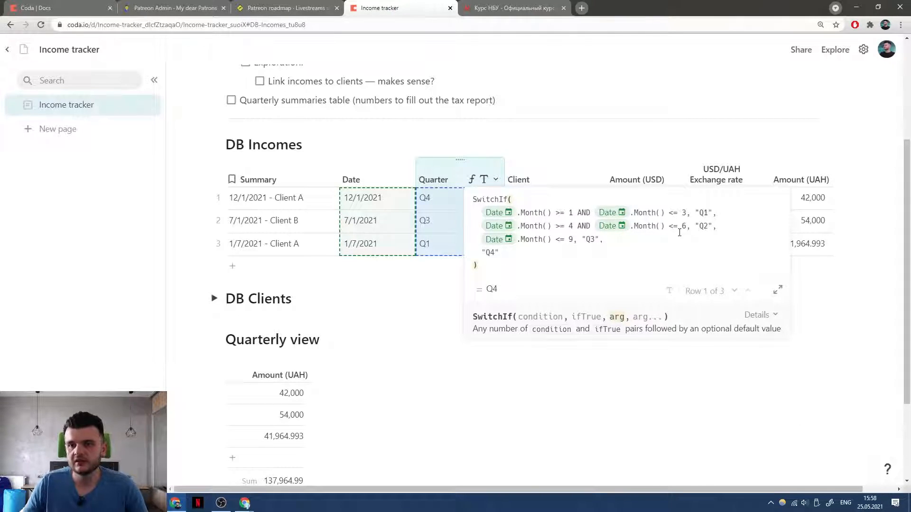
key("Down")
key("Down")
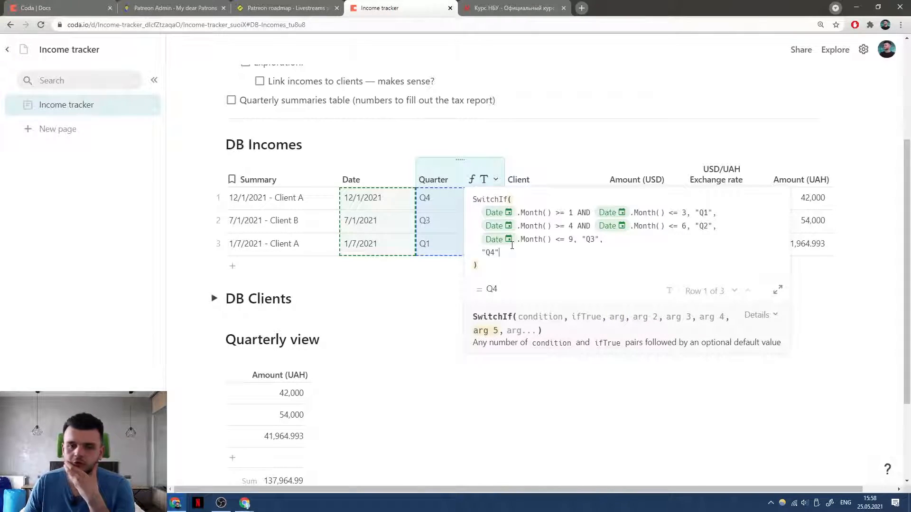
Remove the lower bound Date.Month() >= 1 AND from the Q1 condition in the Quarter formula.
left_click(517, 278)
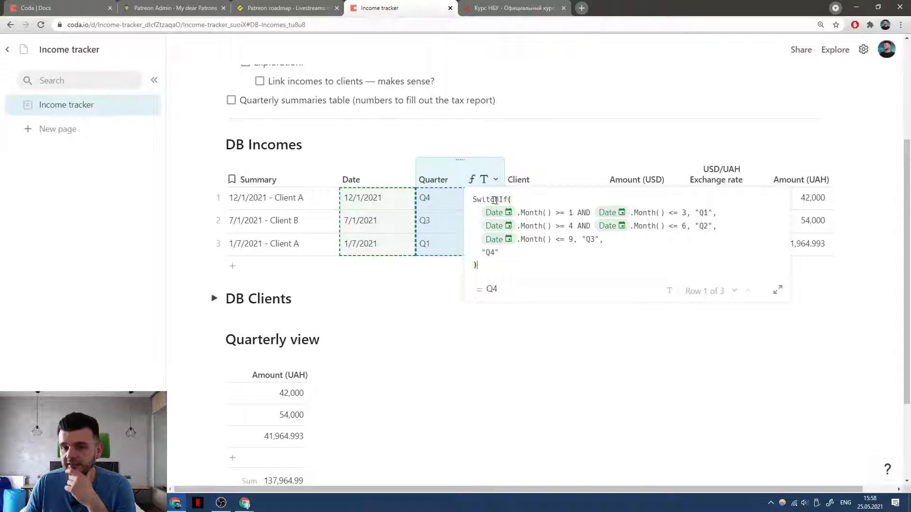
left_click(472, 214)
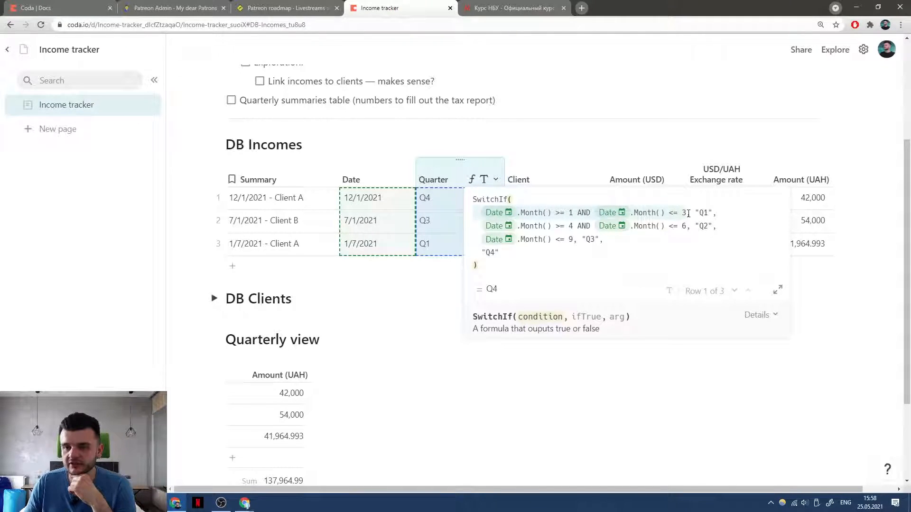
left_click(473, 226)
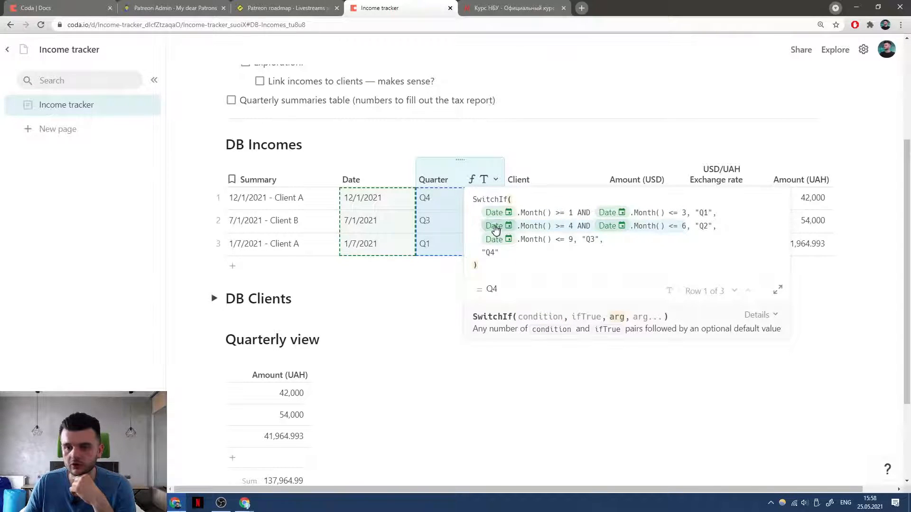
left_click_drag(476, 228, 686, 227)
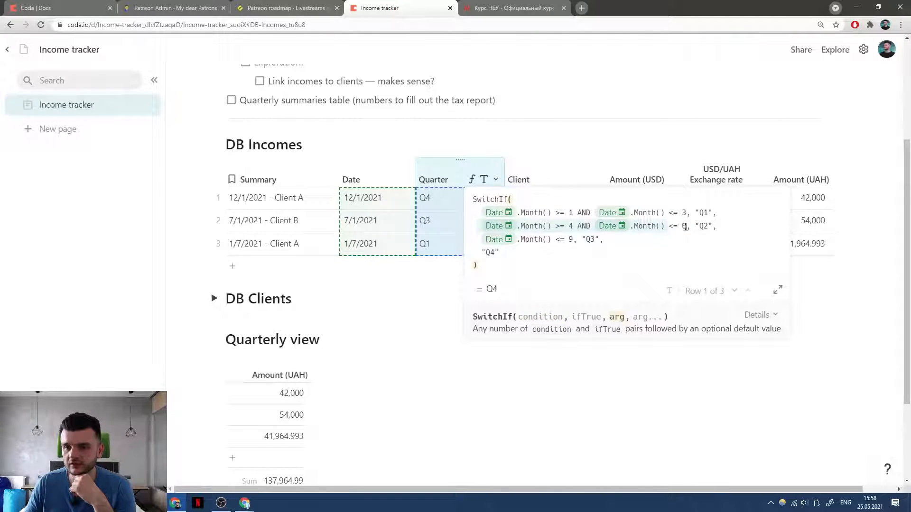
left_click(475, 215)
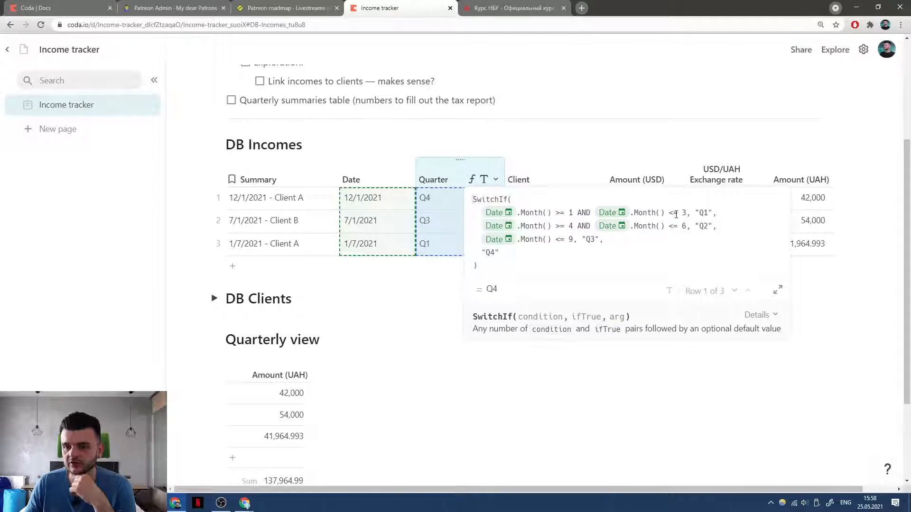
left_click(691, 213)
left_click_drag(590, 217, 489, 232)
key("BackSpace")
left_click(574, 213)
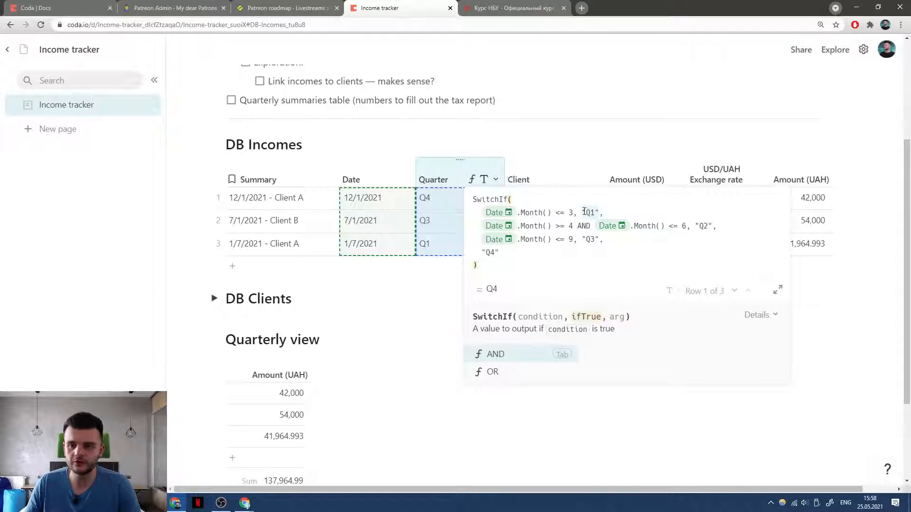
Examine how the first two SwitchIf conditions pair with their results in the Quarter formula.
left_click(571, 212)
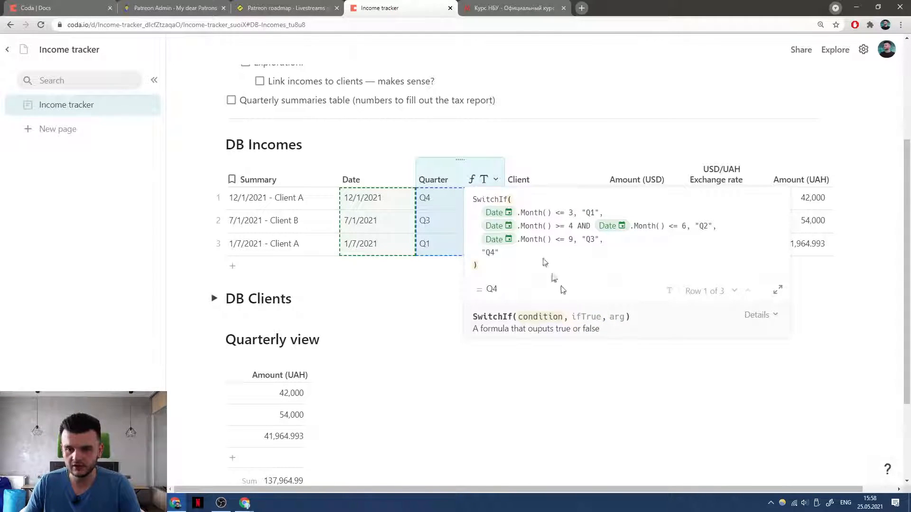
left_click(487, 199)
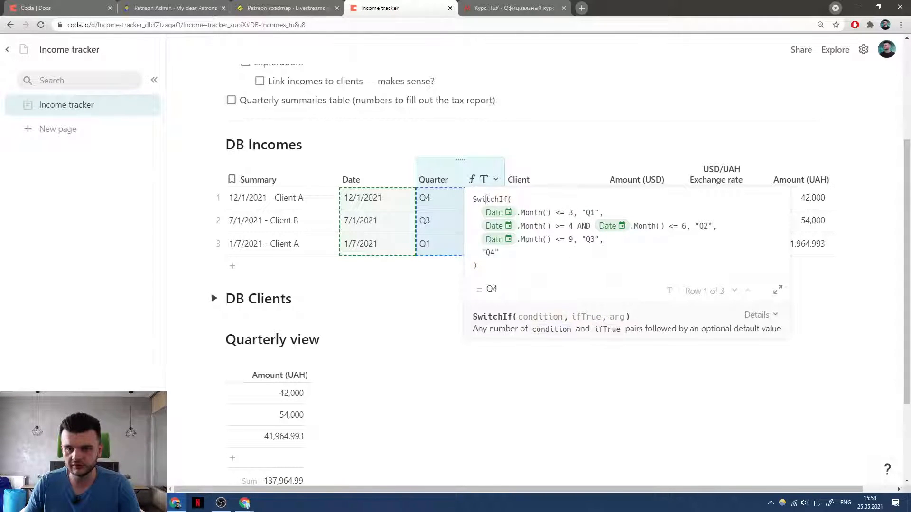
left_click(546, 214)
left_click(551, 213)
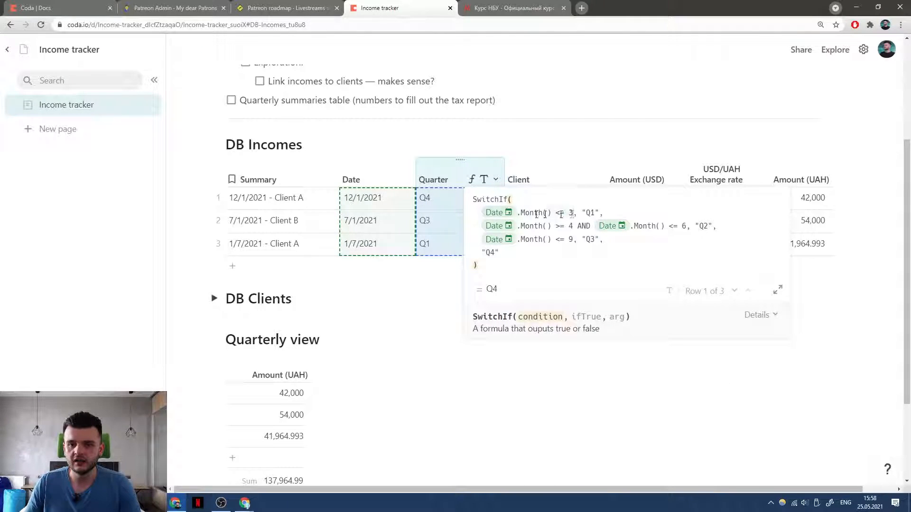
left_click_drag(583, 212, 601, 212)
left_click_drag(482, 228, 687, 222)
left_click(696, 228)
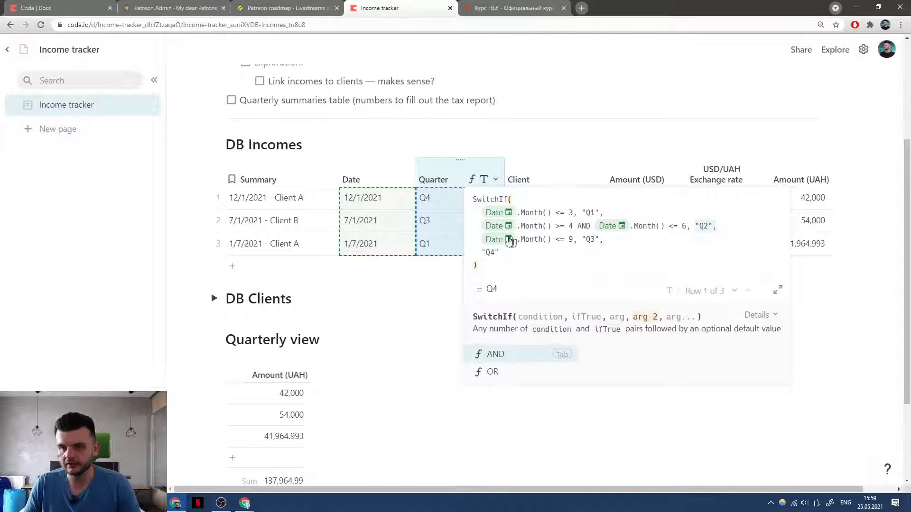
Delete the default "Q4" result from the SwitchIf formula and apply it to check the Quarter column without a default.
left_click(513, 253)
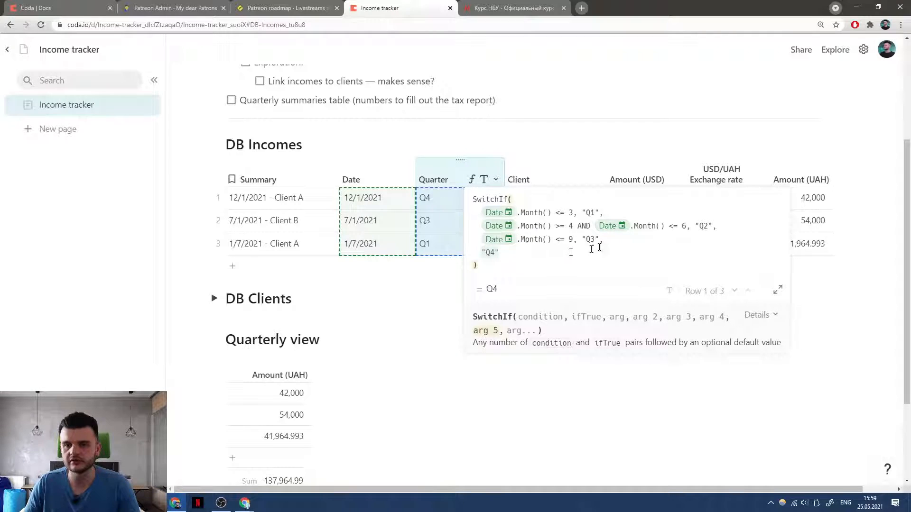
key("BackSpace")
key("BackSpace")
key("BackSpace")
key("BackSpace")
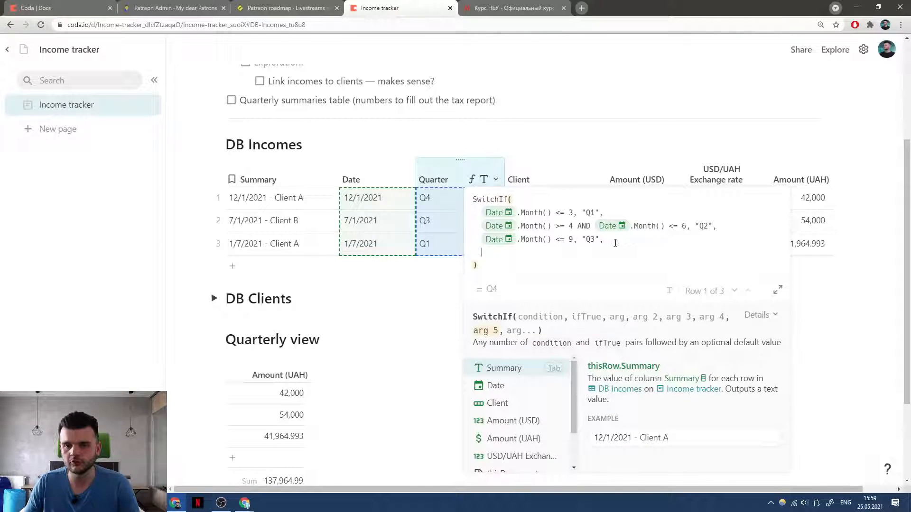
key("Escape")
left_click(451, 209)
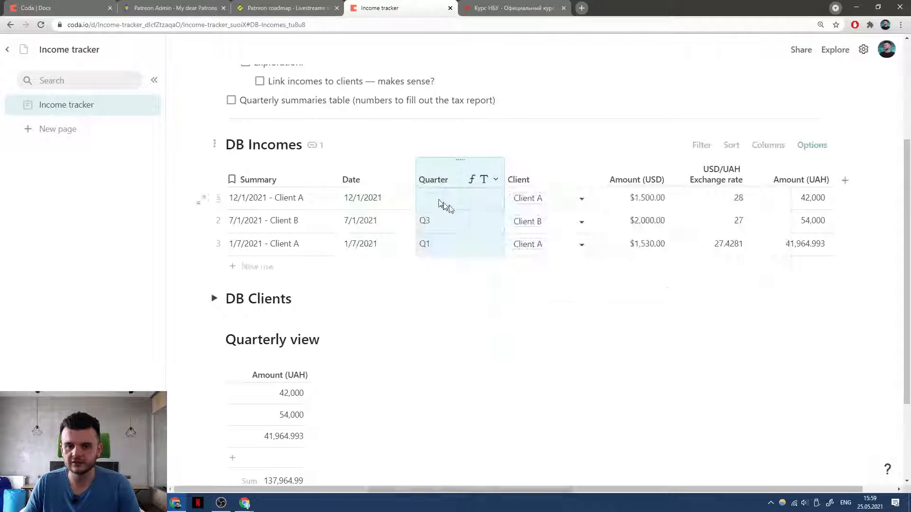
Reopen the Quarter formula and restore "Q4" as the default result, with a comma after "Q3".
left_click(495, 179)
left_click(501, 239)
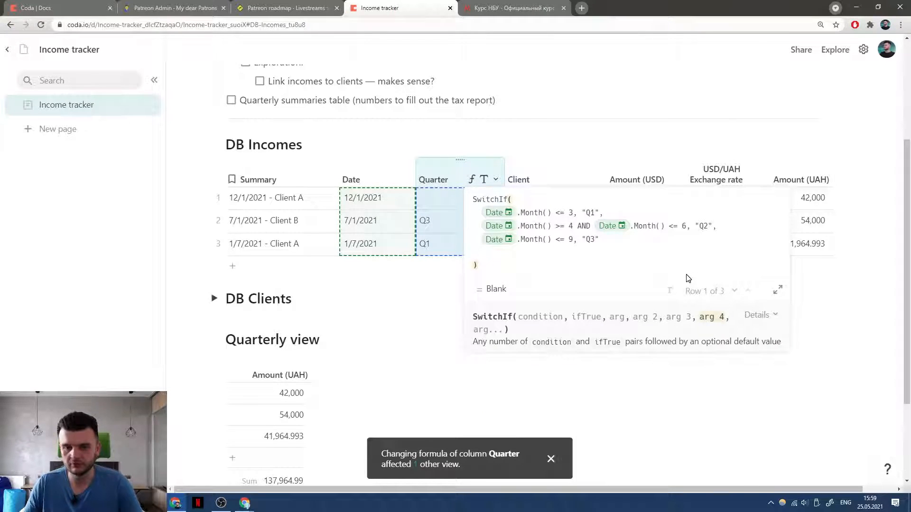
type("\"Q4")
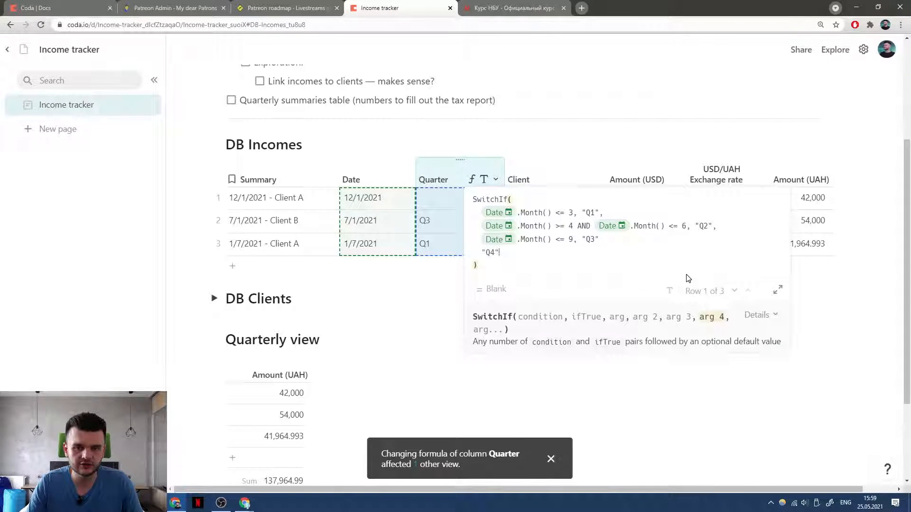
left_click(641, 233)
type(",")
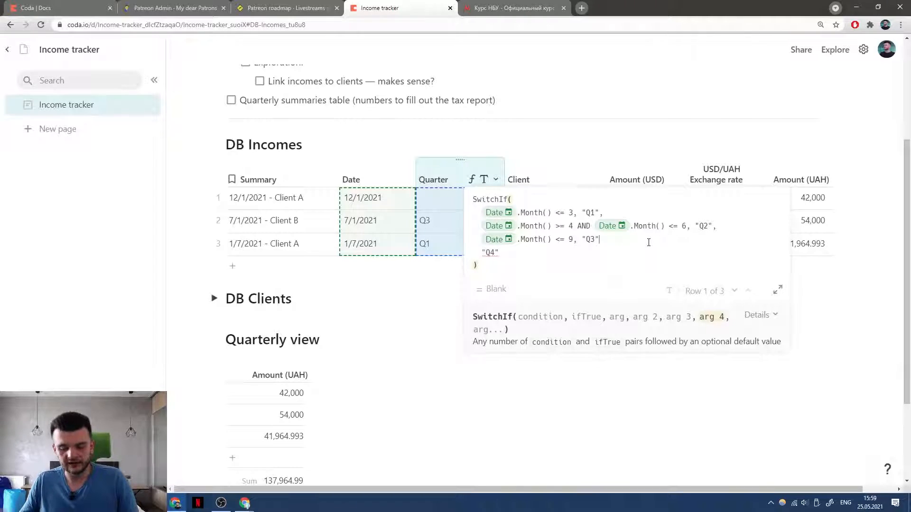
Examine the Q1 condition, its result and the SwitchIf lines that follow it to trace the evaluation order.
key("Up")
key("Up")
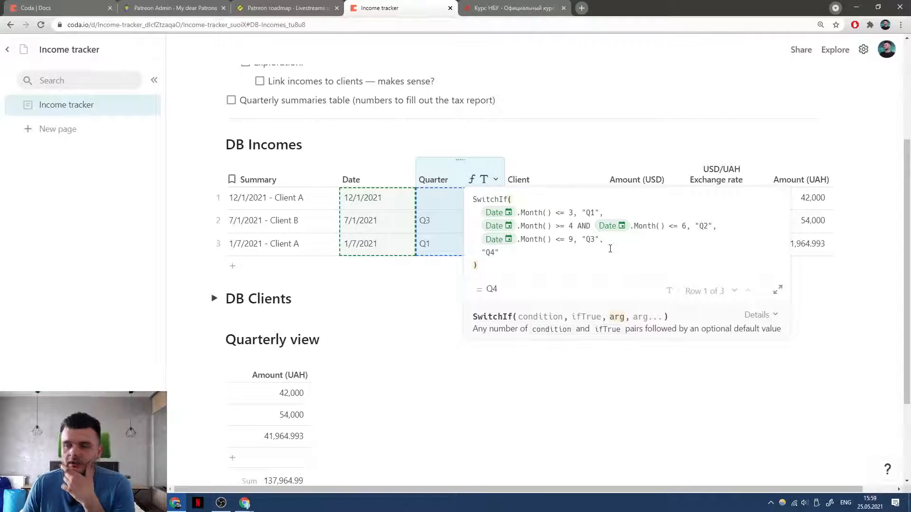
left_click(569, 212)
left_click_drag(478, 212, 571, 212)
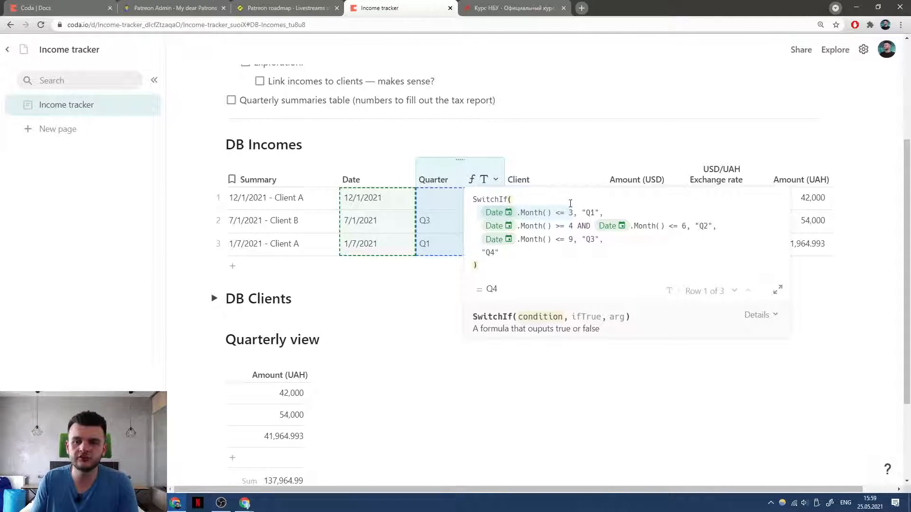
left_click(569, 210)
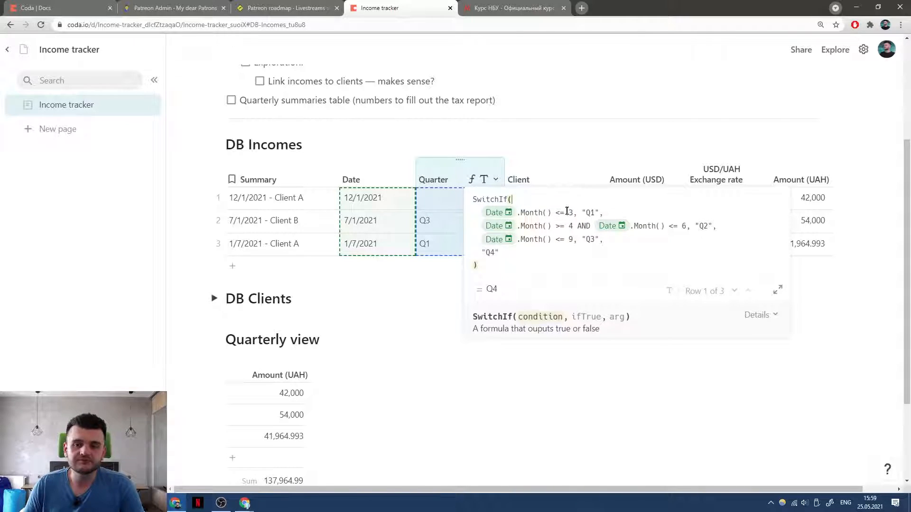
left_click(593, 212)
left_click(561, 210)
left_click(574, 211)
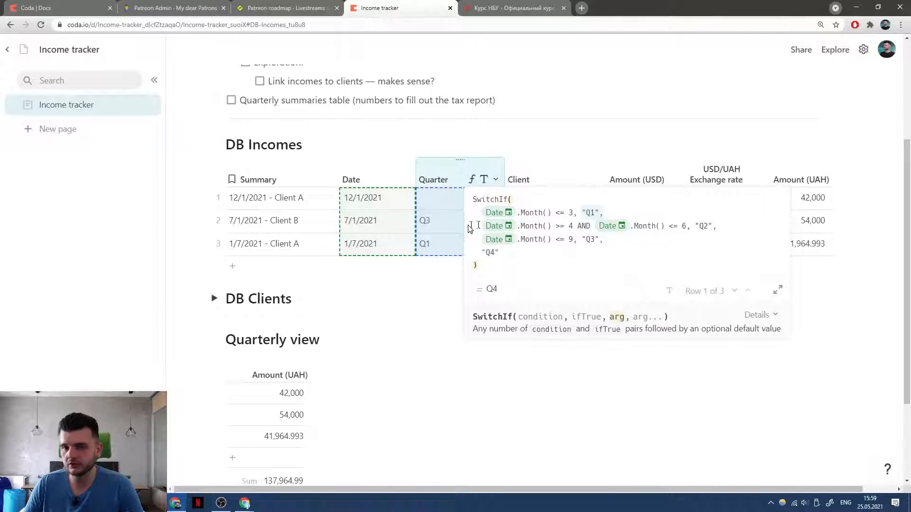
left_click_drag(476, 225, 685, 266)
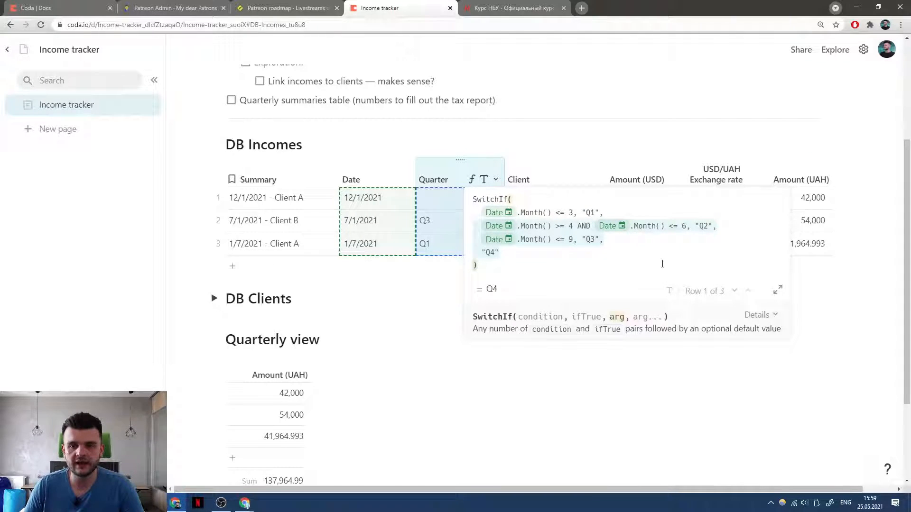
left_click(605, 259)
left_click(575, 212)
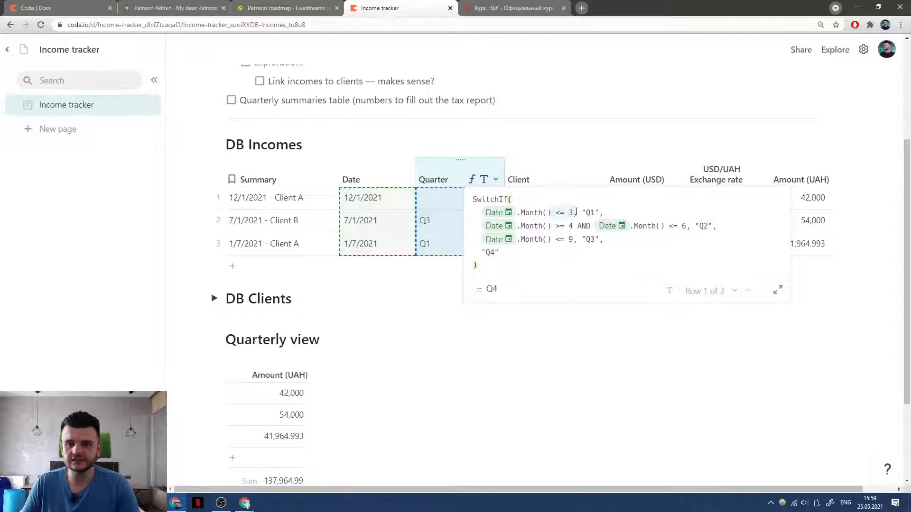
left_click(560, 212)
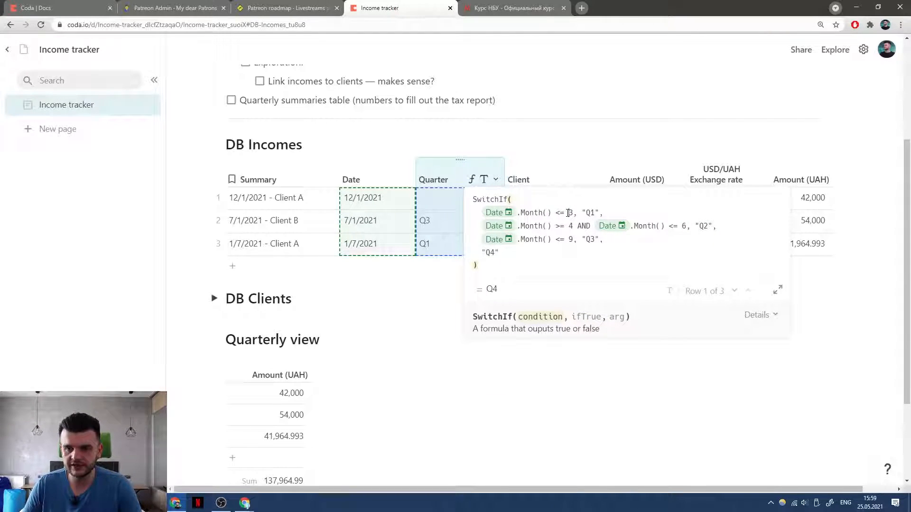
Remove the redundant lower bound Date.Month() >= 4 AND from the Q2 condition in the Quarter formula.
left_click_drag(479, 226, 688, 227)
left_click_drag(575, 225, 487, 229)
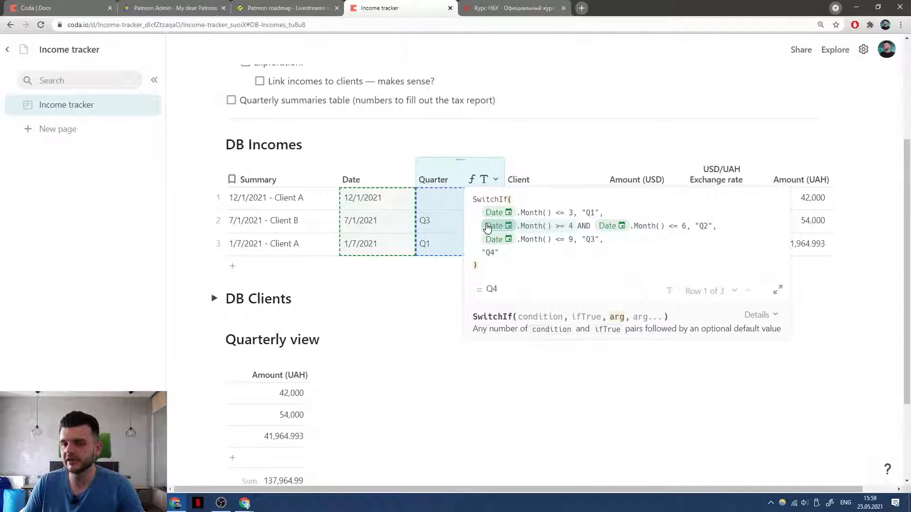
left_click(573, 213)
left_click_drag(617, 211, 507, 230)
key("BackSpace")
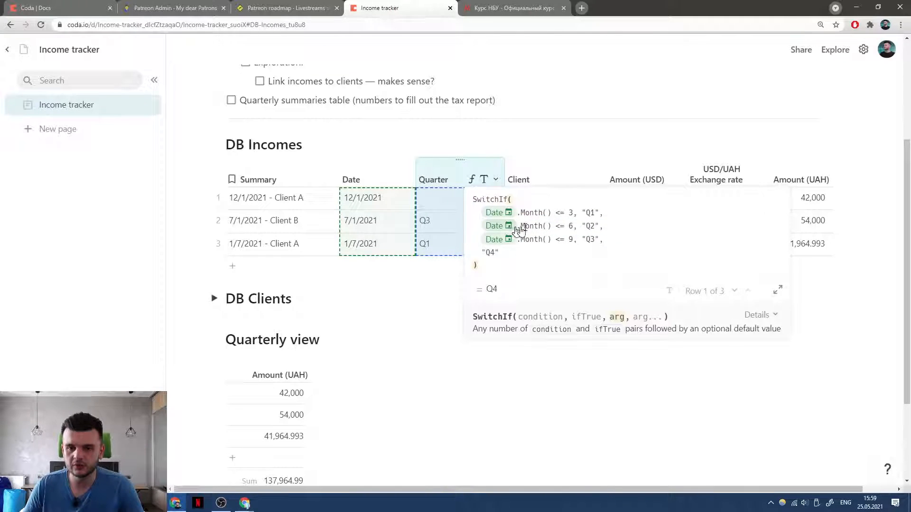
Examine the Q1, Q2 and Q3 condition lines of the SwitchIf formula in turn.
left_click(560, 212)
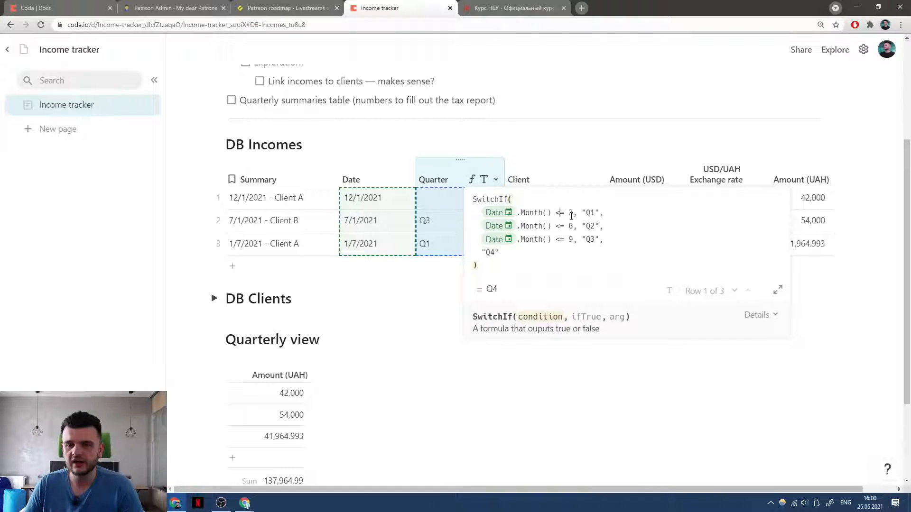
left_click(527, 222)
left_click(472, 226)
left_click_drag(474, 226, 642, 225)
left_click(564, 241)
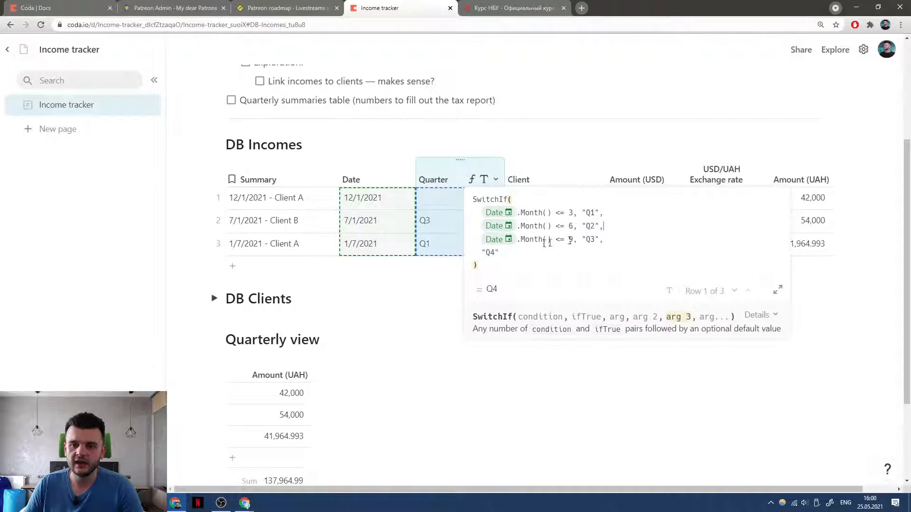
left_click_drag(476, 239, 664, 234)
left_click(615, 231)
left_click_drag(477, 240, 681, 238)
left_click(618, 240)
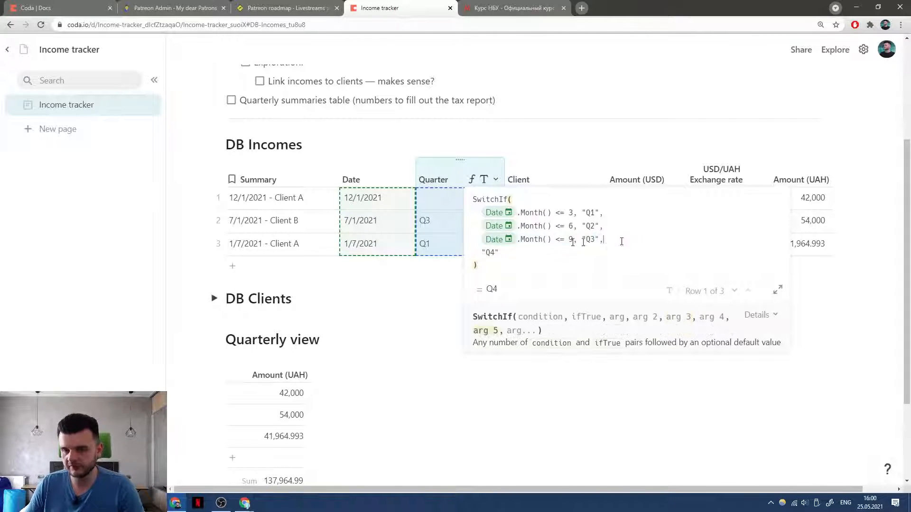
Review the Q2 line once more and apply the simplified SwitchIf formula to the Quarter column.
left_click(567, 227)
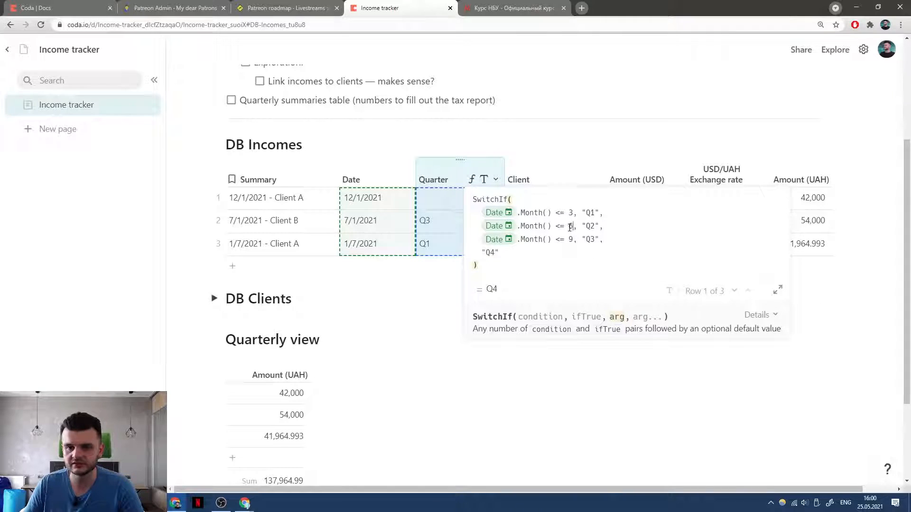
left_click(685, 225)
left_click_drag(618, 225, 465, 215)
left_click(603, 239)
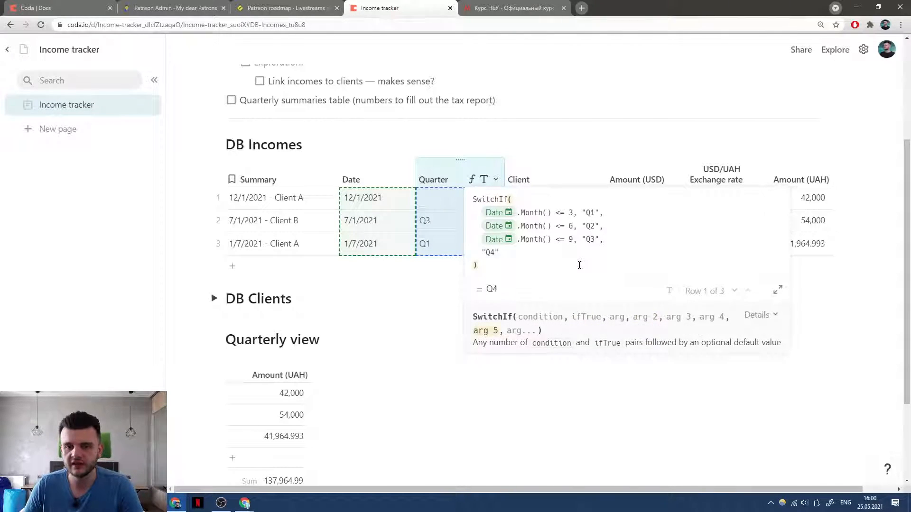
key("Return")
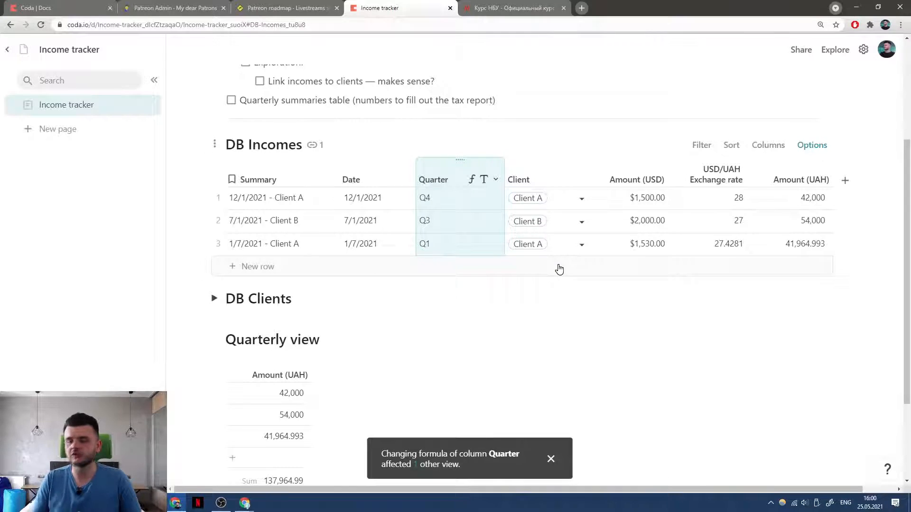
Reopen the Quarter column's formula and insert two empty lines above SwitchIf.
left_click(483, 179)
left_click(517, 238)
left_click(499, 253)
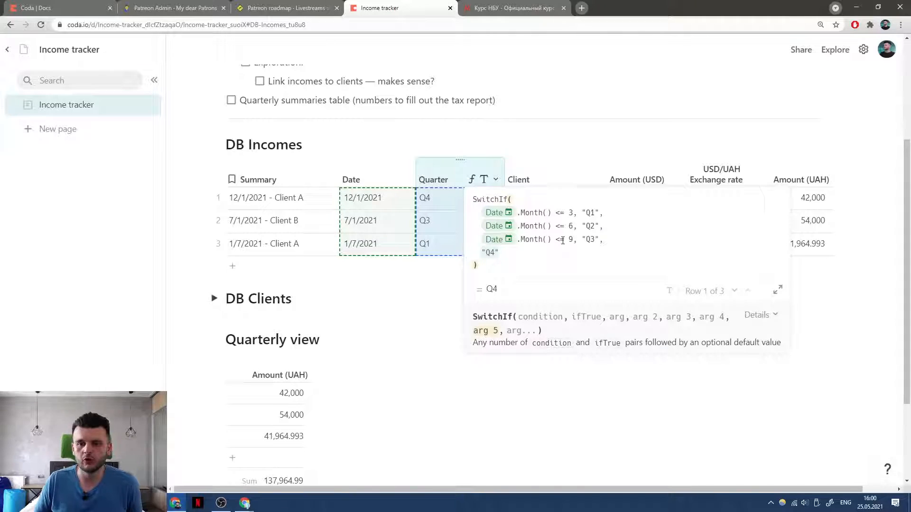
left_click(534, 226)
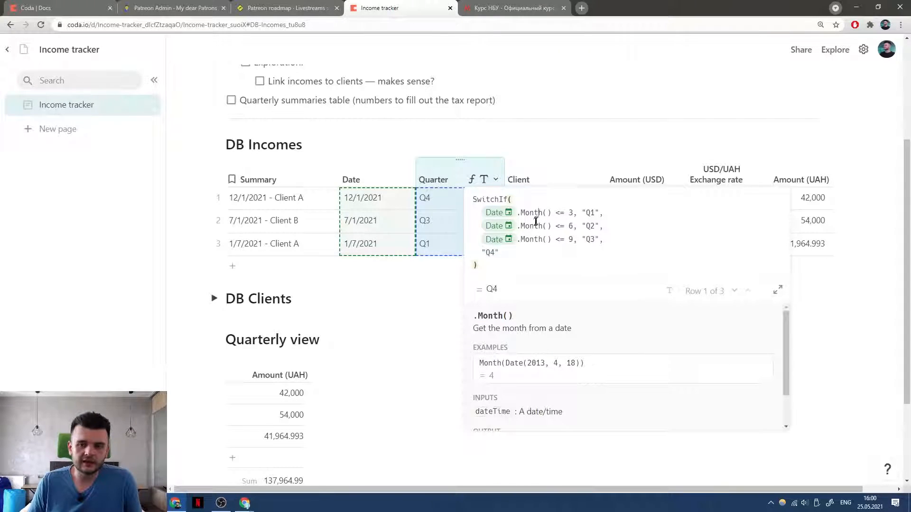
left_click(473, 201)
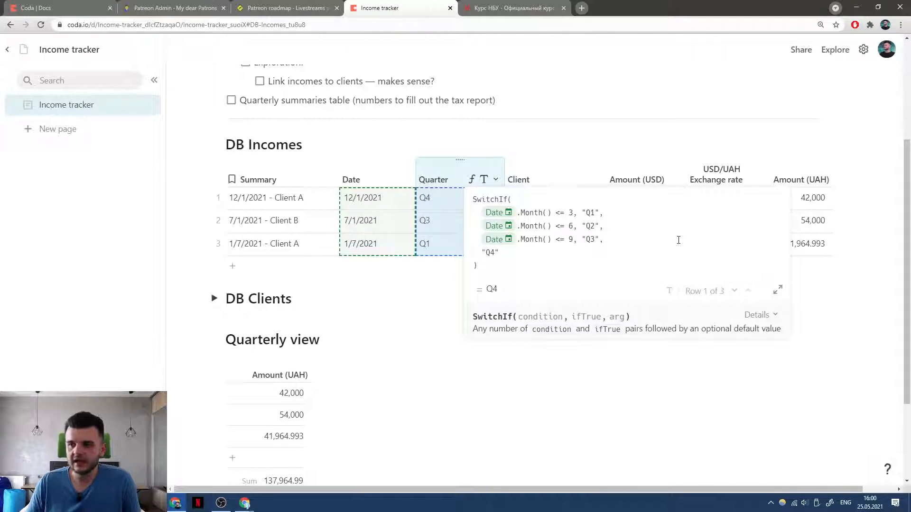
key("shift+Return")
key("shift+Return")
key("Up")
key("Up")
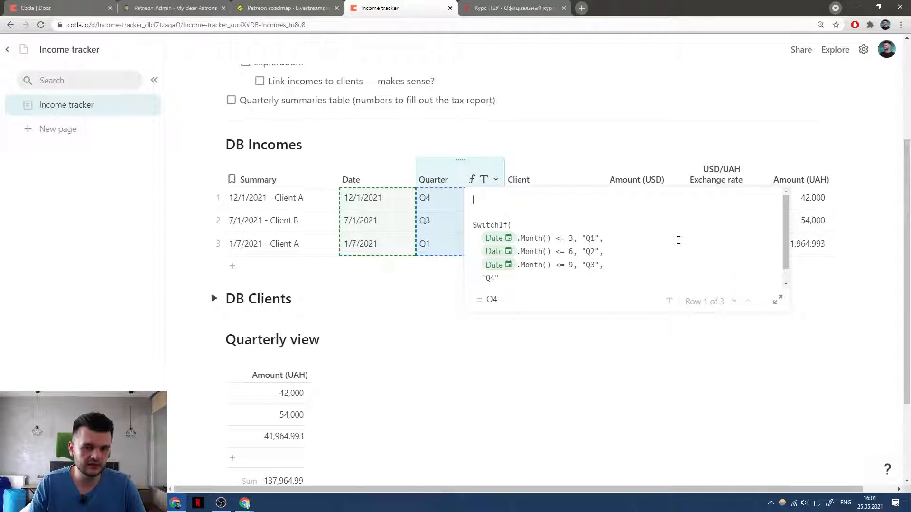
Above SwitchIf, write Date.Month().WithName(Month, ) with an empty line for the expression before its closing parenthesis.
type("Date.Manth")
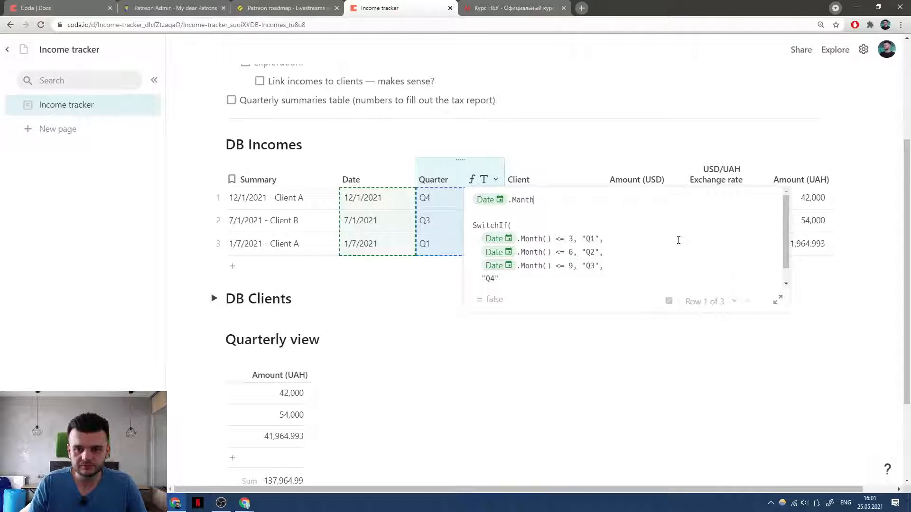
key("BackSpace")
type("onth(")
key("Tab")
key("Right")
type(".With")
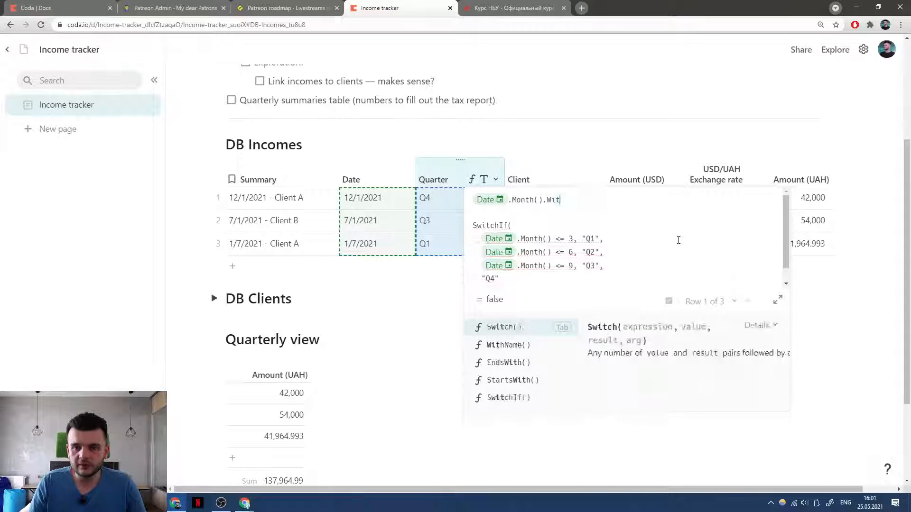
key("Tab")
type("Month,")
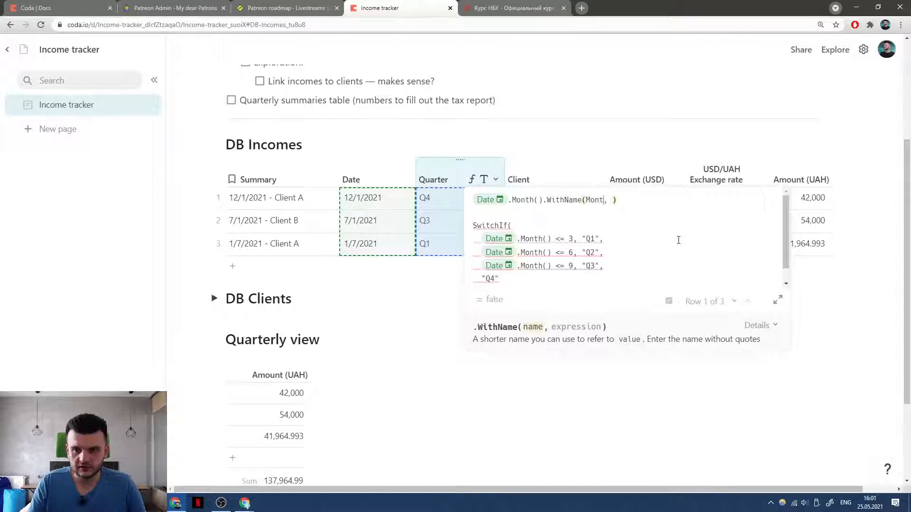
key("shift+Return")
key("shift+Return")
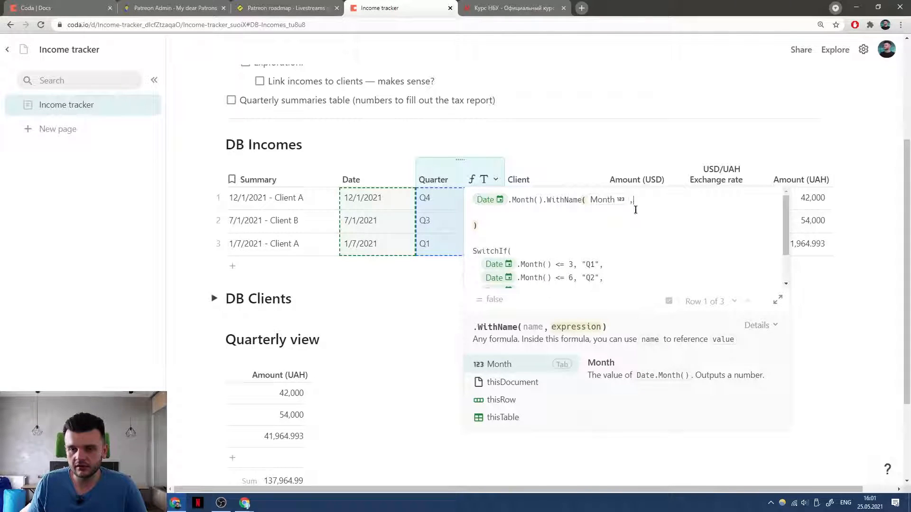
Move the whole SwitchIf block inside WithName as its expression, indenting its lines one level.
scroll(508, 220, "down", 1)
left_click_drag(473, 211, 514, 264)
key("ctrl+x")
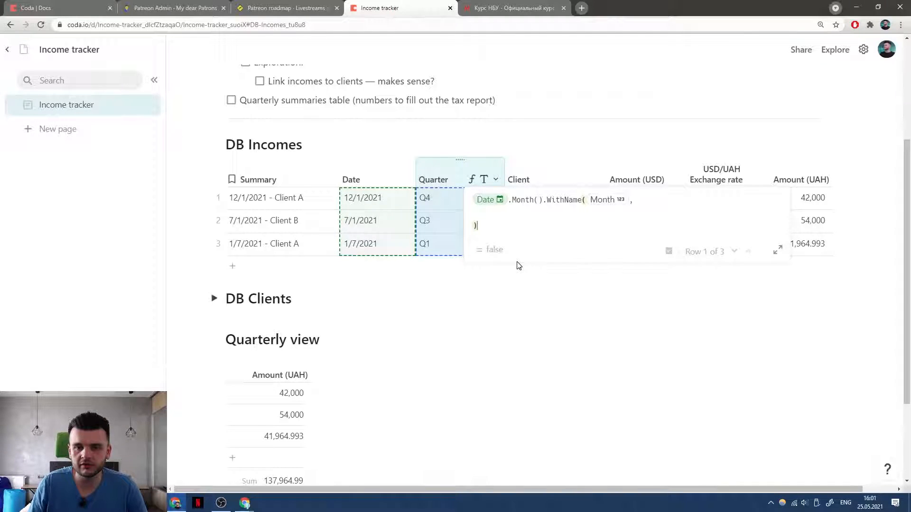
left_click(526, 216)
key("ctrl+v")
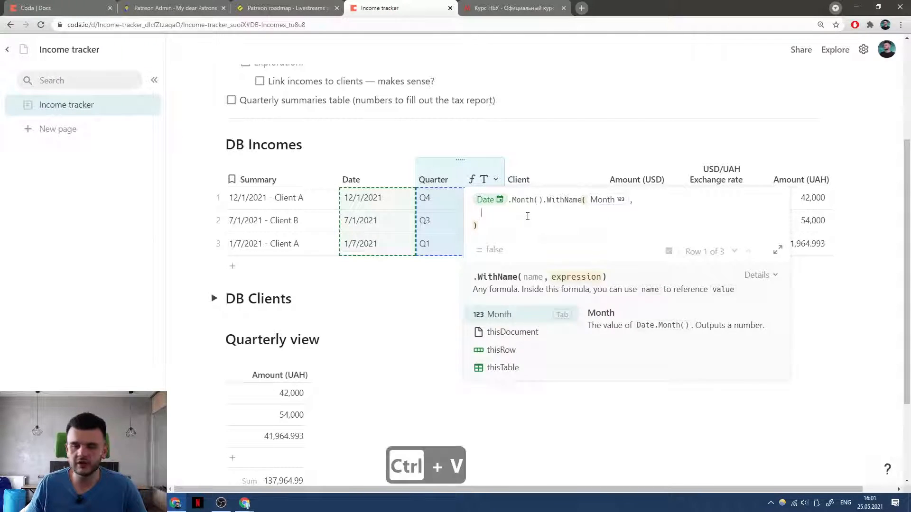
left_click(477, 239)
left_click(478, 252)
left_click(477, 265)
left_click(475, 279)
scroll(542, 252, "up", 1)
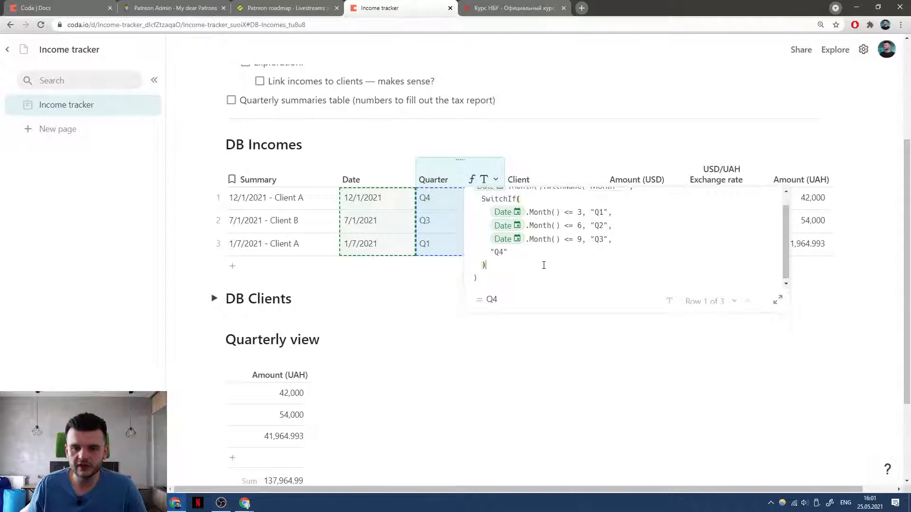
Replace Date.Month() in the Q1 condition with the named value Month.
left_click(562, 224)
key("shift+Home")
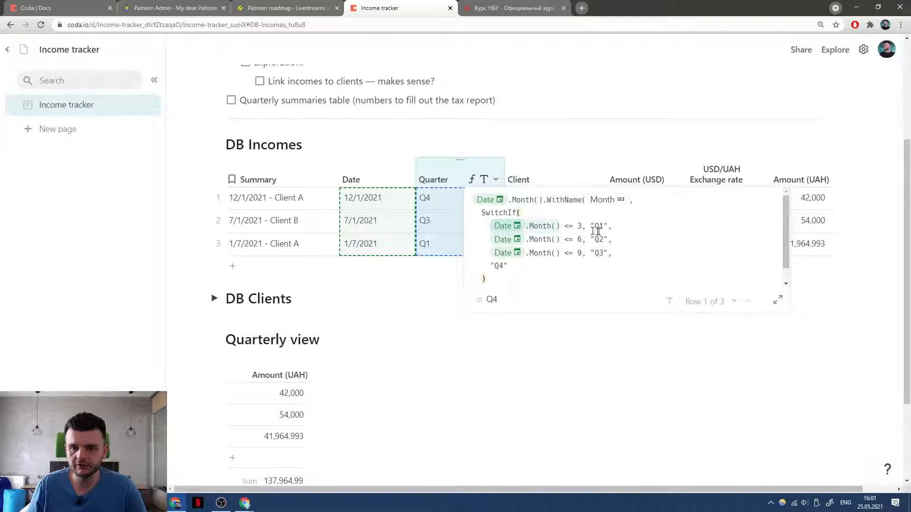
type("Month")
key("Return")
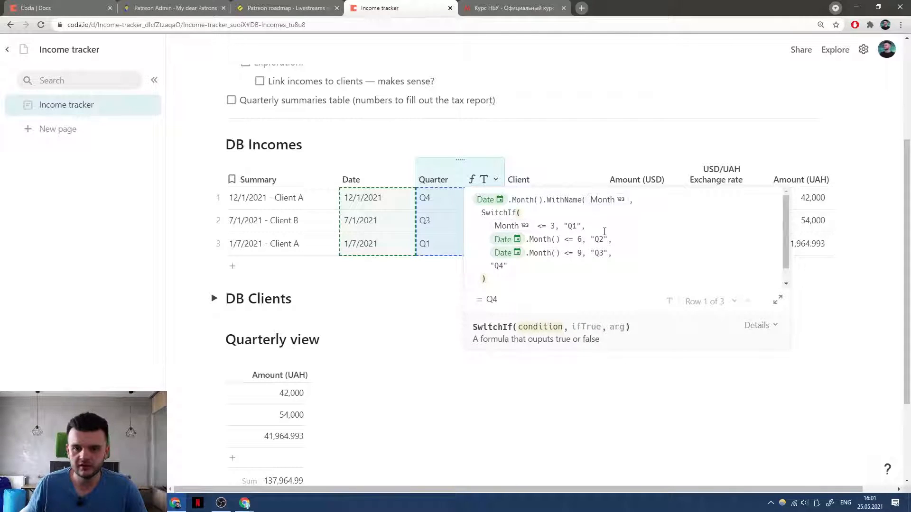
Copy the Month reference over Date.Month() in the Q2 and Q3 conditions.
key("shift+Left")
key("ctrl+c")
left_click(558, 239)
key("shift+Home")
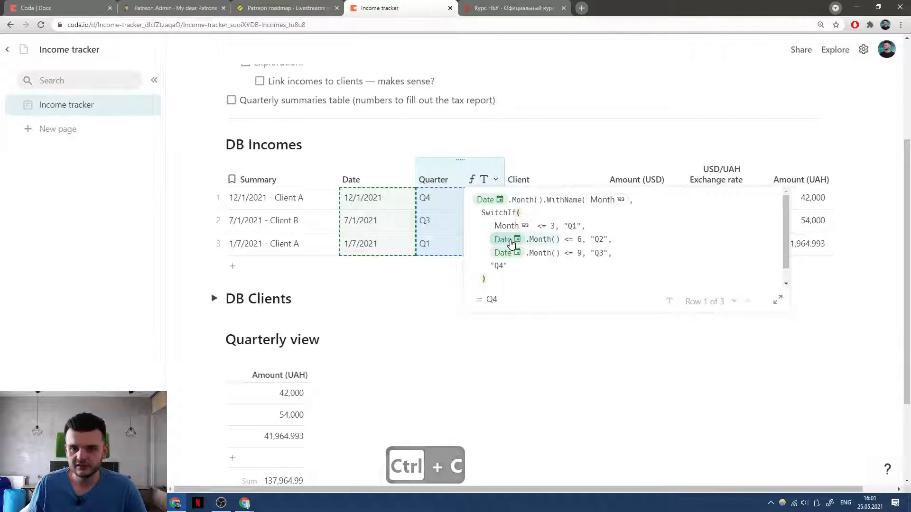
key("ctrl+v")
left_click(555, 253)
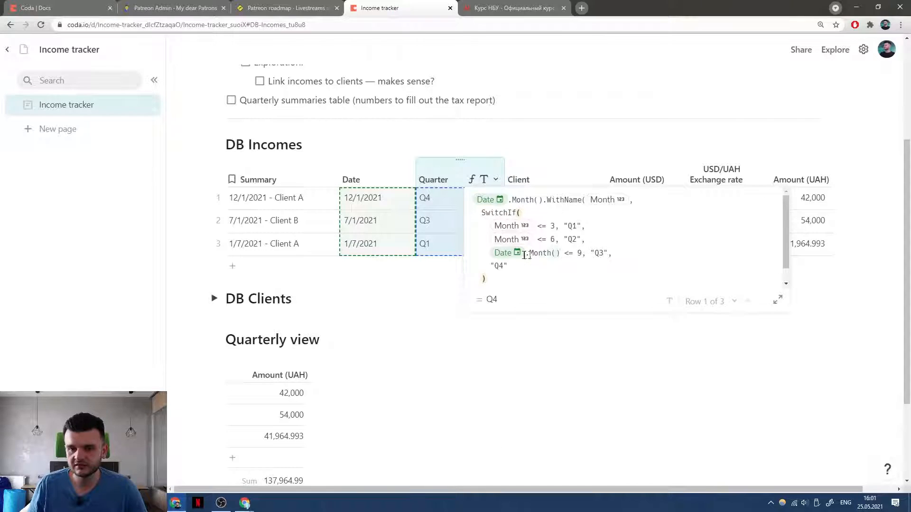
key("shift+Home")
key("ctrl+v")
left_click(559, 275)
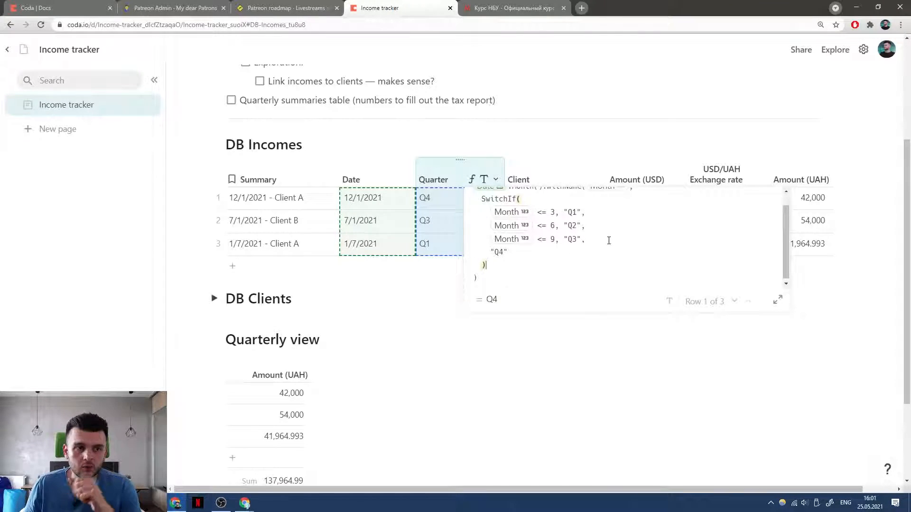
Apply the WithName version of the formula to the Quarter column.
left_click(561, 274)
scroll(584, 260, "up", 1)
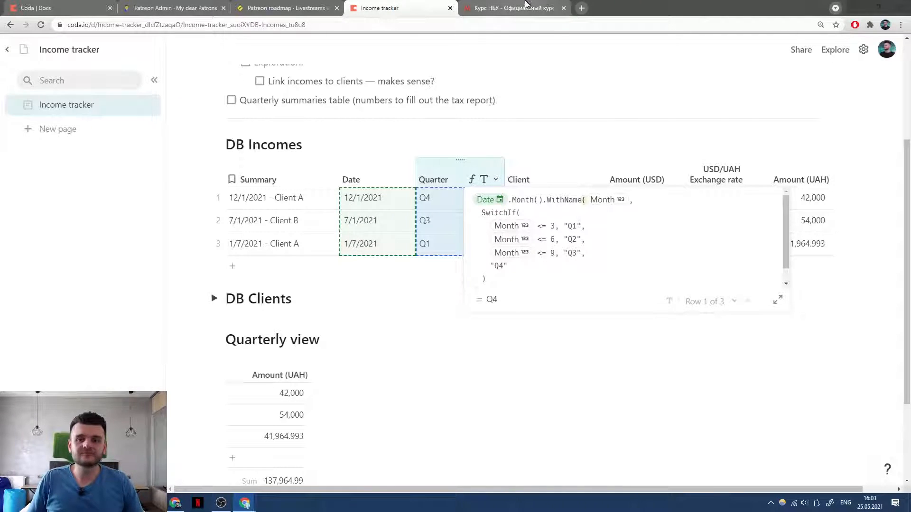
key("Return")
type(")")
key("Return")
scroll(528, 167, "right", 1)
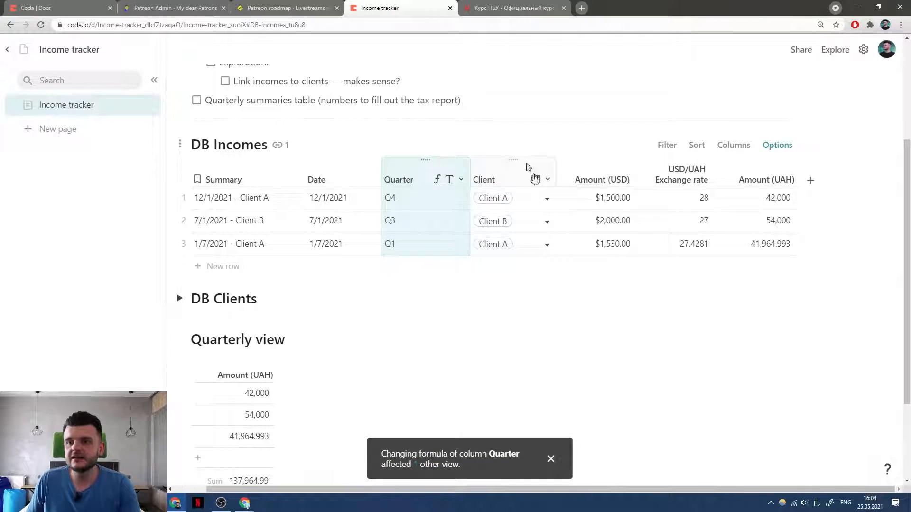
Add a grouping by Amount (UAH) to the Quarterly view table.
scroll(503, 197, "left", 1)
scroll(508, 269, "down", 1)
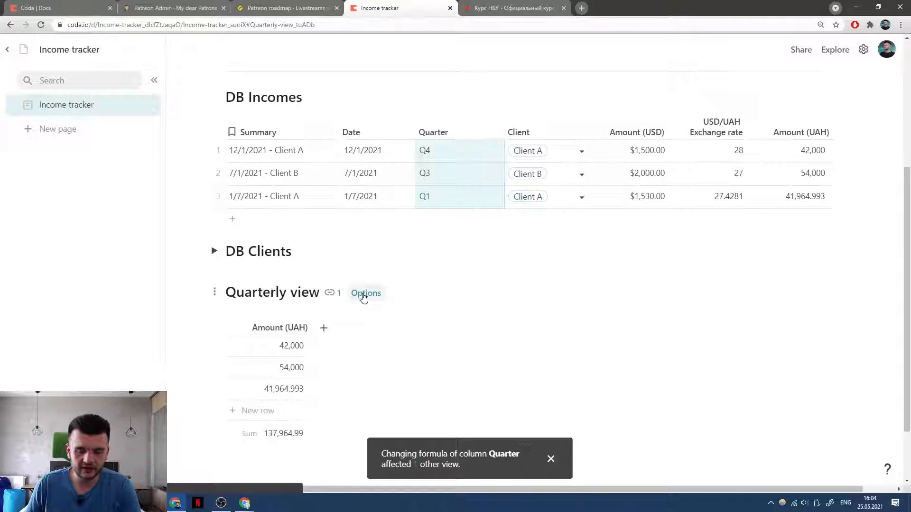
left_click(365, 293)
left_click(757, 284)
left_click(753, 186)
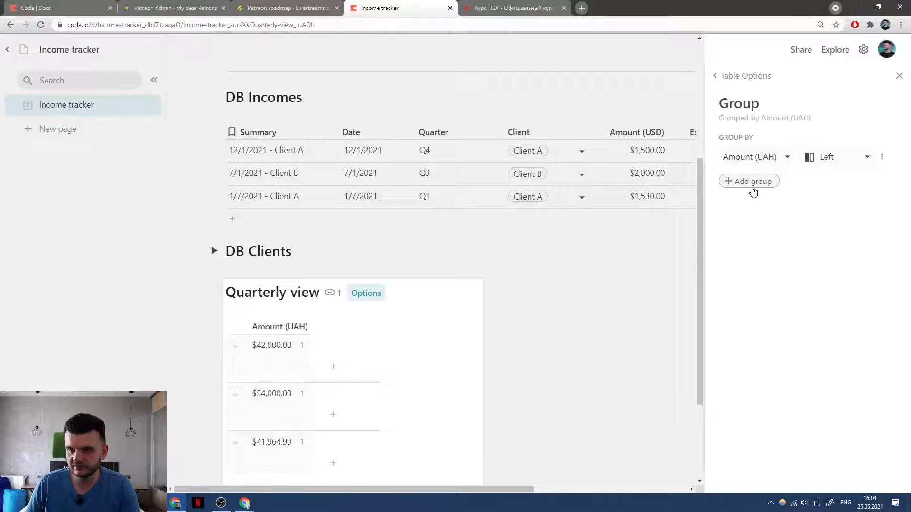
Open the DB Incomes Quarter formula for editing right after its final closing parenthesis.
left_click(433, 132)
left_click(495, 131)
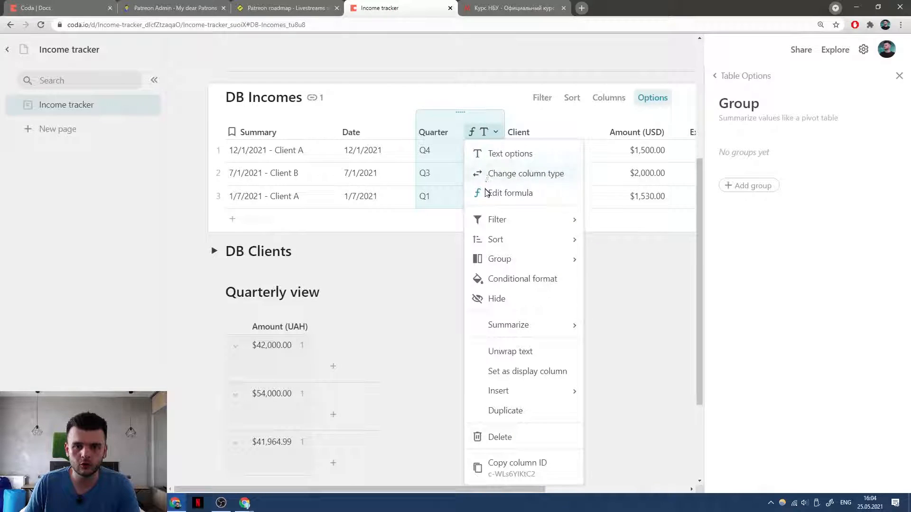
left_click(493, 191)
left_click(558, 230)
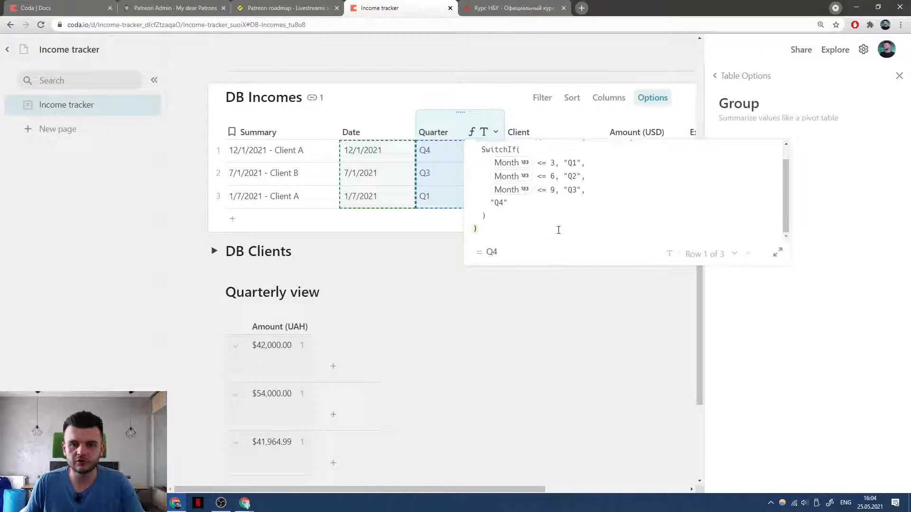
type(".")
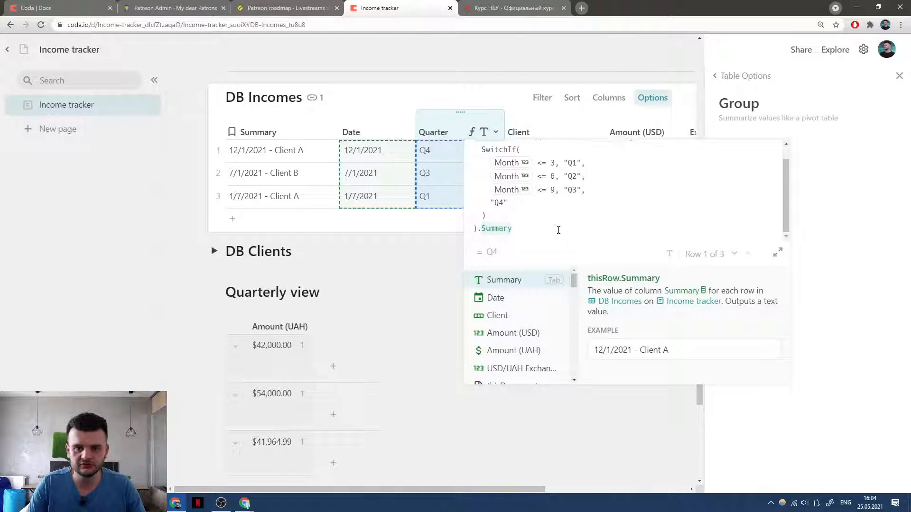
type("Conca")
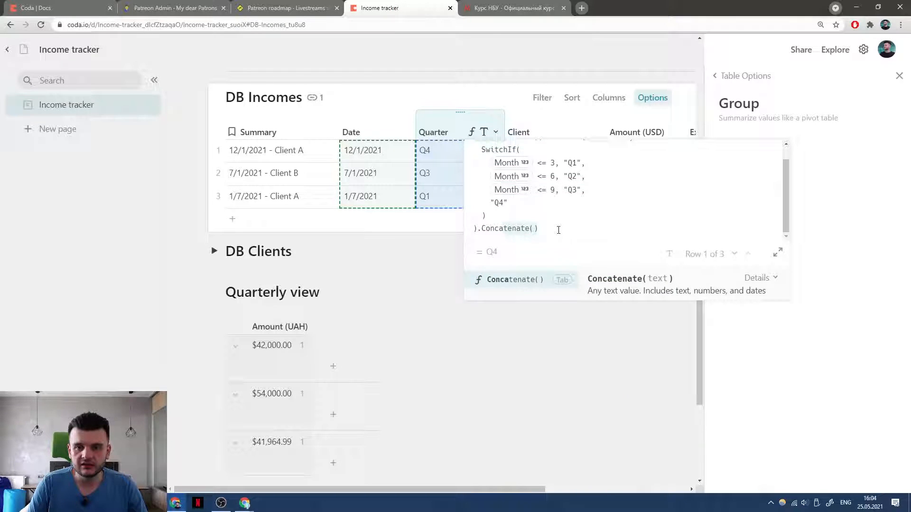
key("Tab")
type("\" \"")
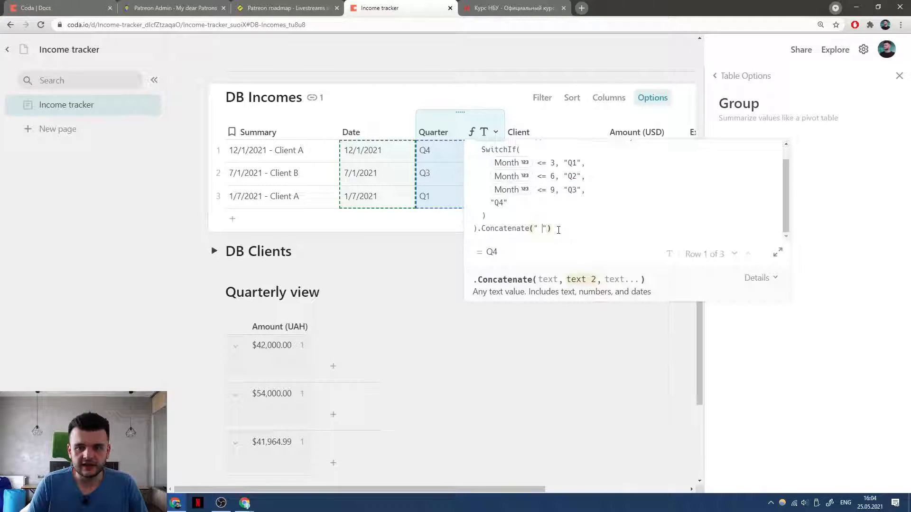
type(",")
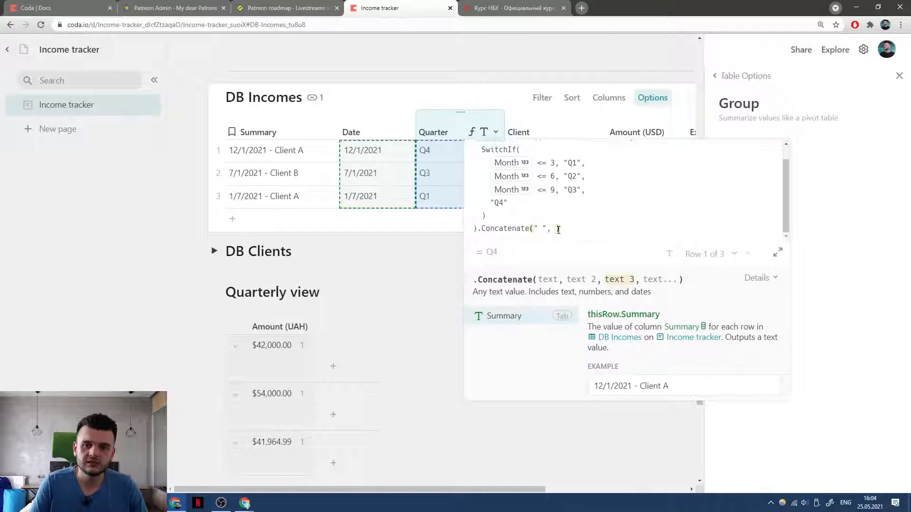
left_click(559, 229)
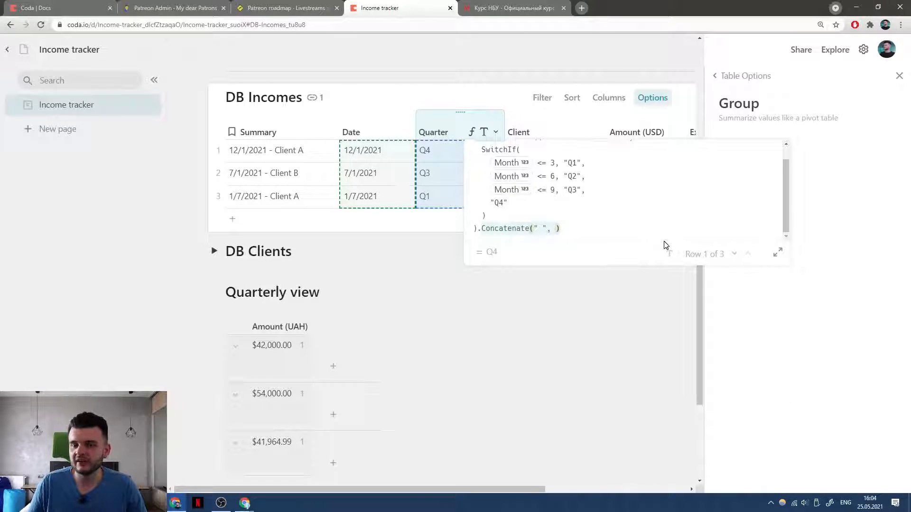
Append a second WithName call to the Quarter formula that names the SwitchIf result Quarter, with its expression on a new line.
type("WithName(")
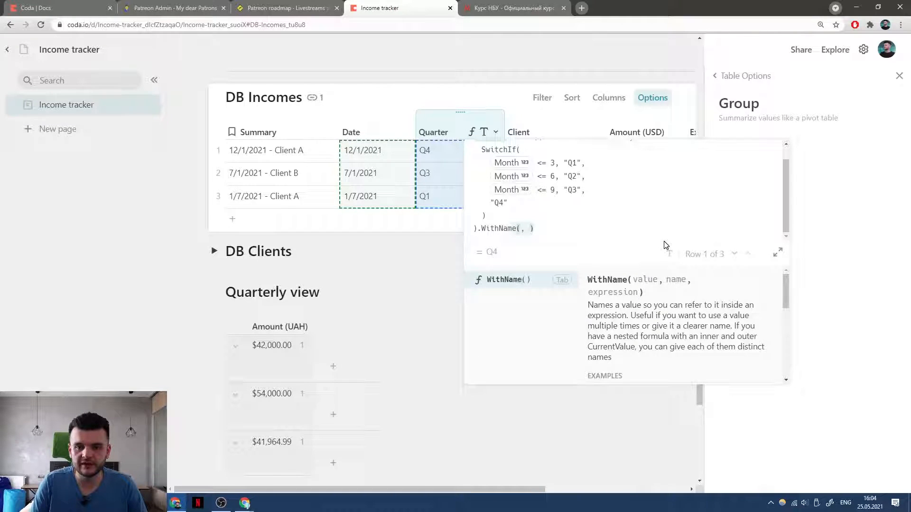
key("Tab")
type("Quarter ")
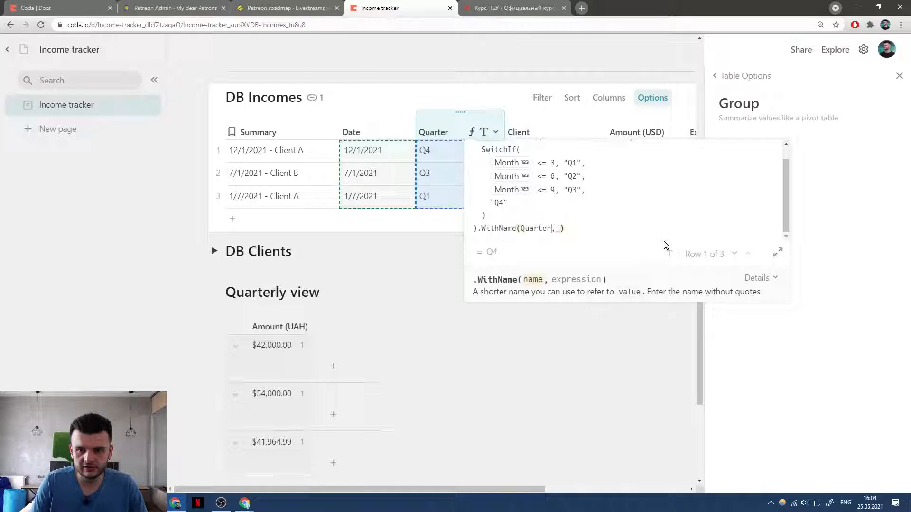
type(",")
key("shift+Return")
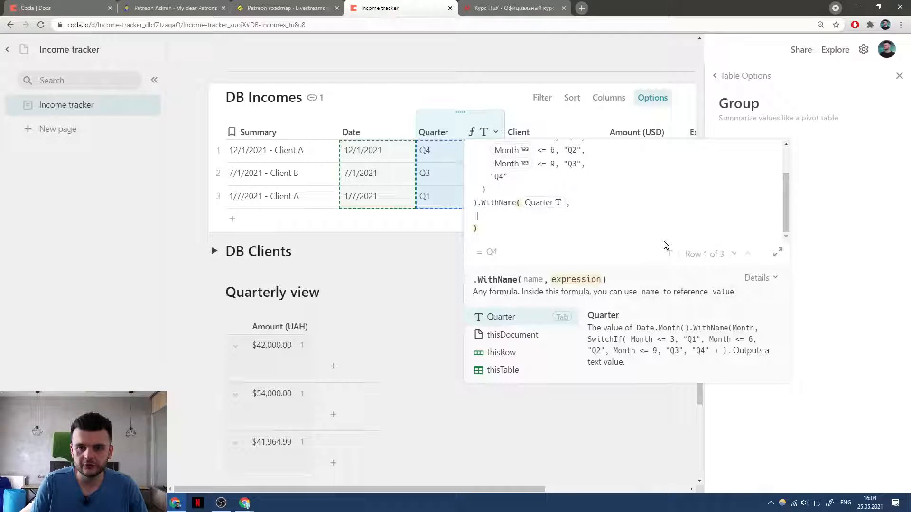
Start a Format call as the WithName expression, with the template "{1} {2}" on its own line.
type("Format(")
key("Tab")
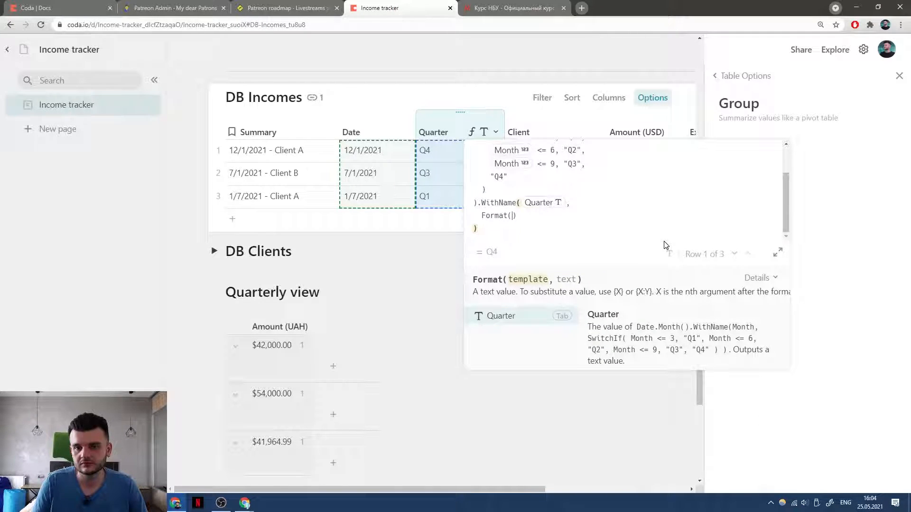
type("\"")
key("BackSpace")
key("shift+Return")
type("\"")
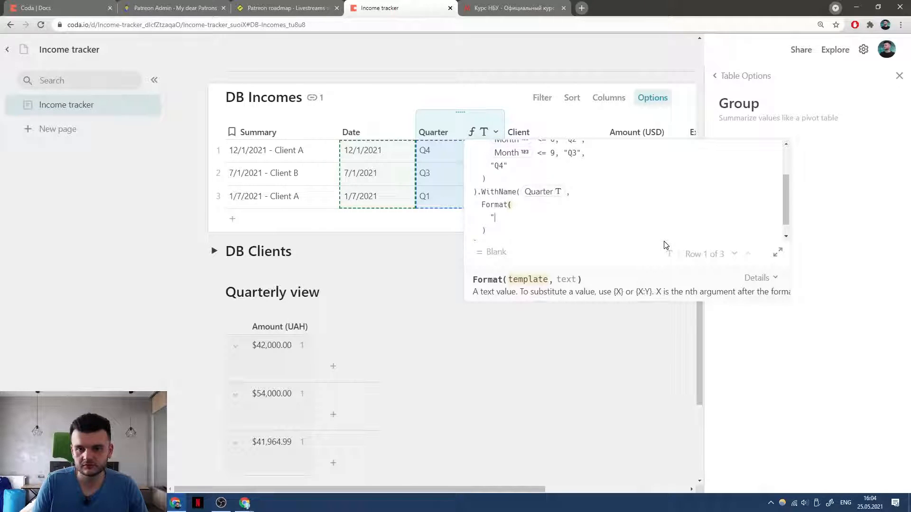
type("{1} {2}\",")
key("shift+Return")
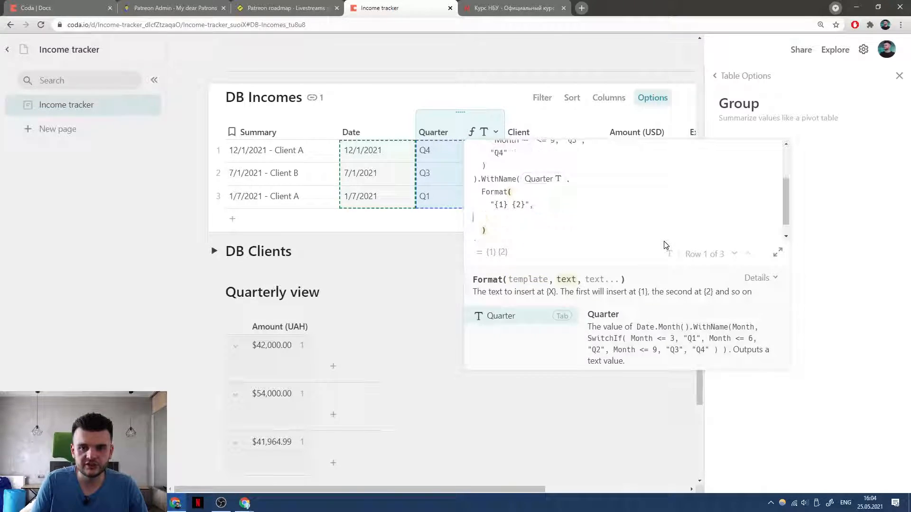
Supply Quarter and Date.Year() as the two Format arguments, each on its own line.
type("Quarter,Quarter")
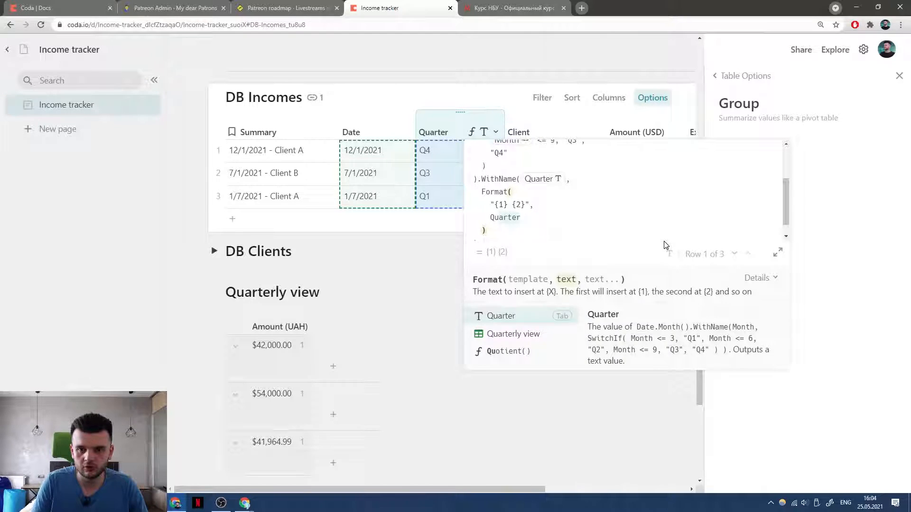
key("ctrl+BackSpace")
key("shift+Return")
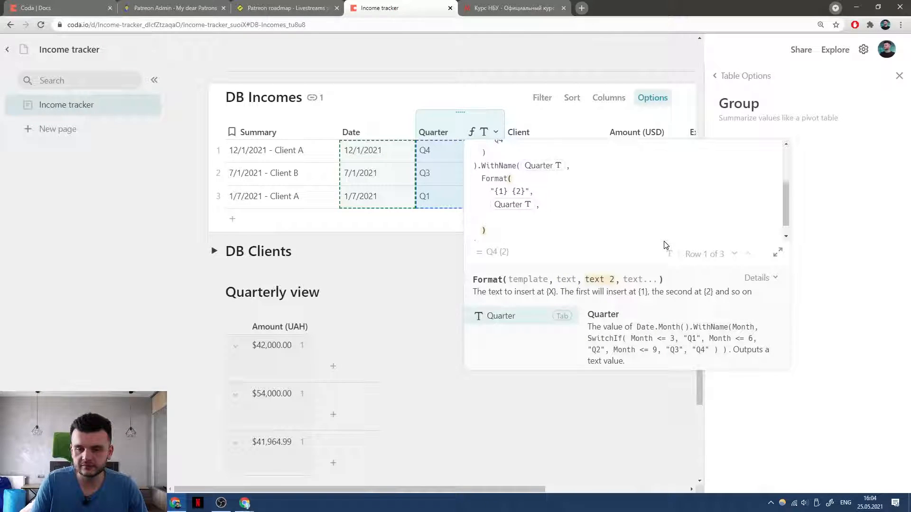
type("Date.Year(")
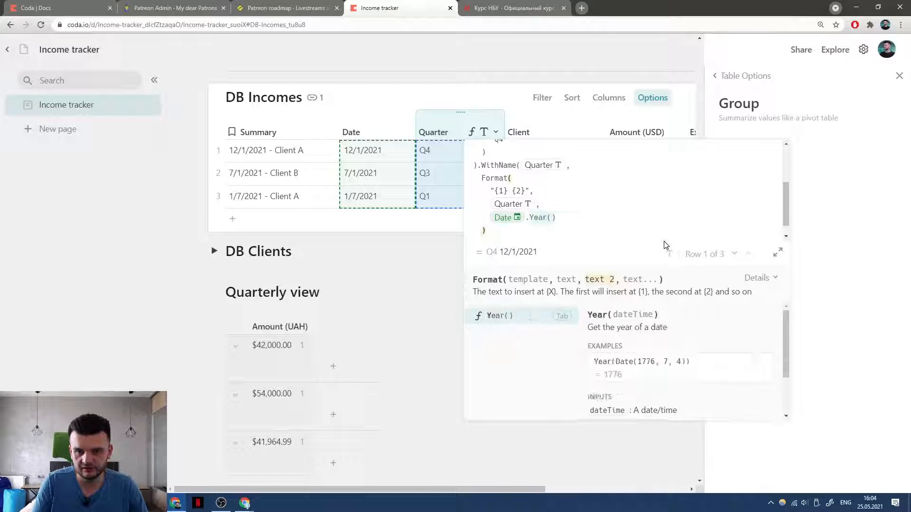
key("Tab")
key("ctrl+shift+Left")
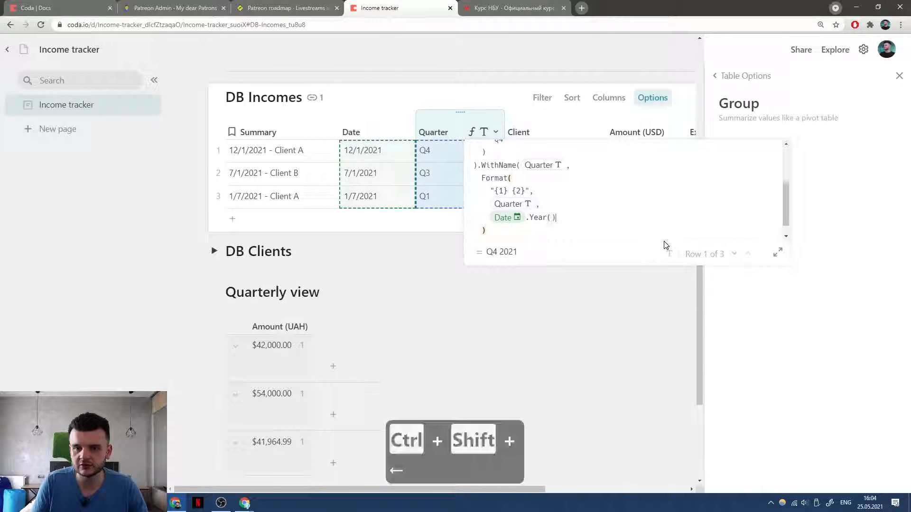
Copy the whole formula and apply it to the DB Incomes Quarter column.
key("ctrl+a")
key("ctrl+c")
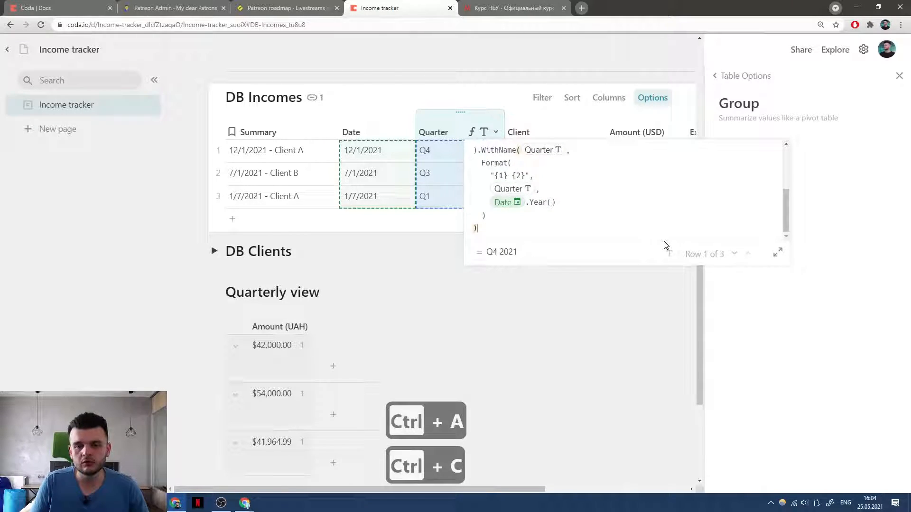
key("Return")
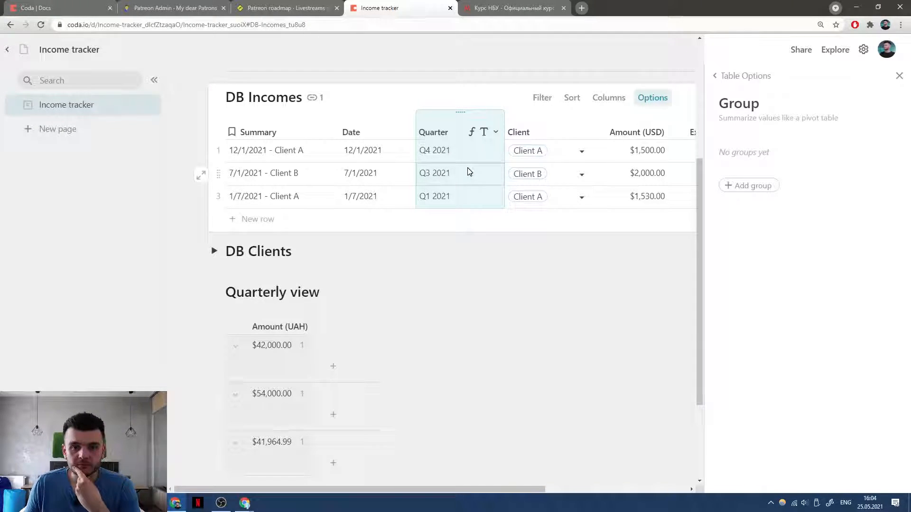
Change the Quarterly view grouping from Amount (UAH) to Quarter.
scroll(465, 171, "down", 1)
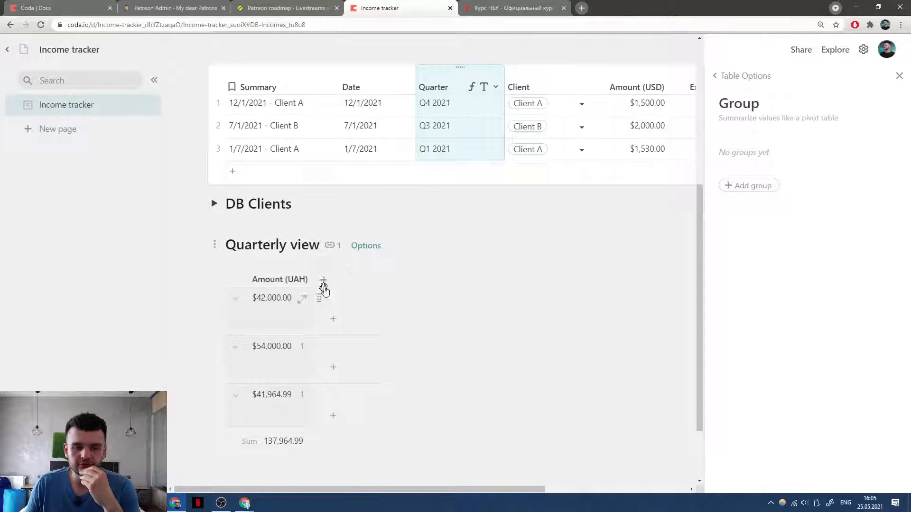
left_click(351, 248)
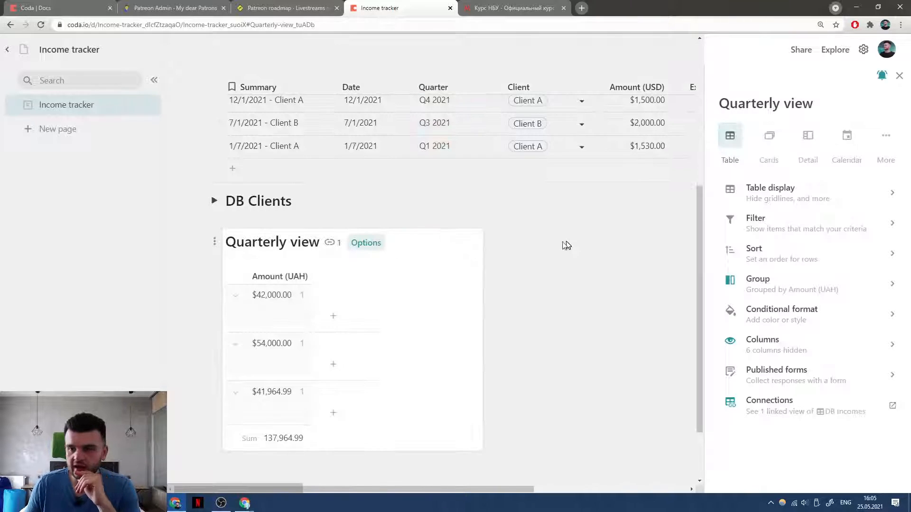
left_click(762, 285)
left_click(782, 158)
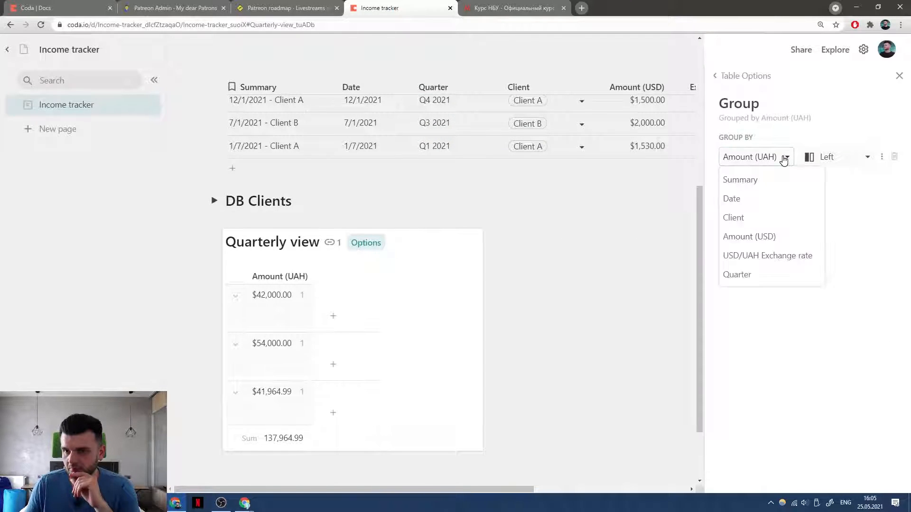
left_click(761, 272)
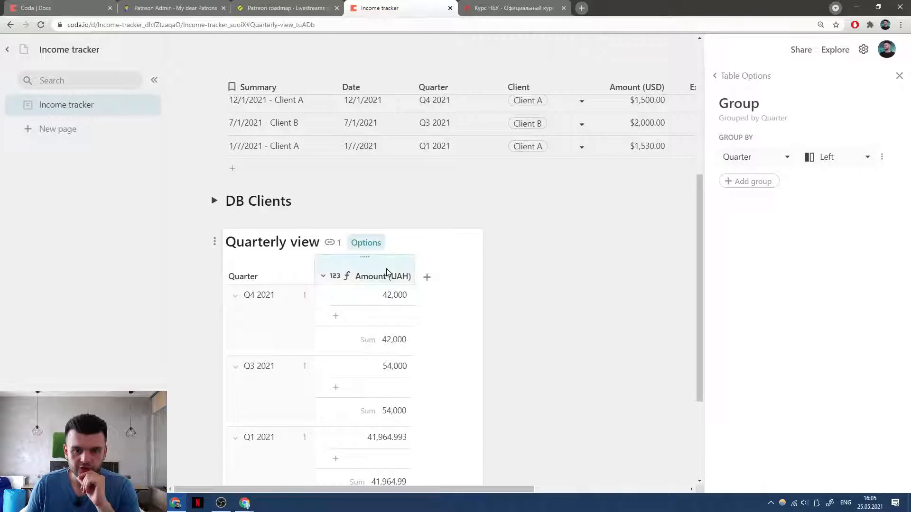
Turn off the add row button in the Quarterly view's table display settings.
left_click(386, 270)
scroll(386, 268, "down", 2)
scroll(386, 269, "down", 1)
left_click(743, 76)
left_click(769, 185)
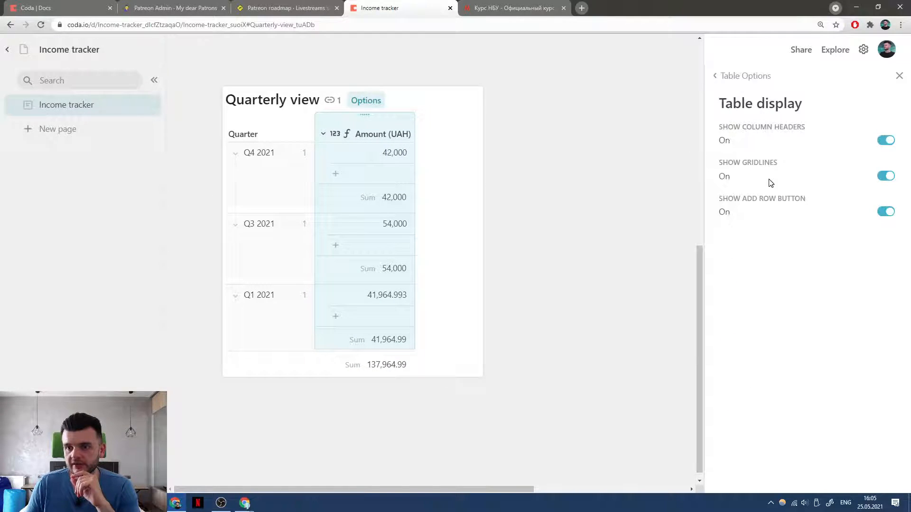
left_click(889, 216)
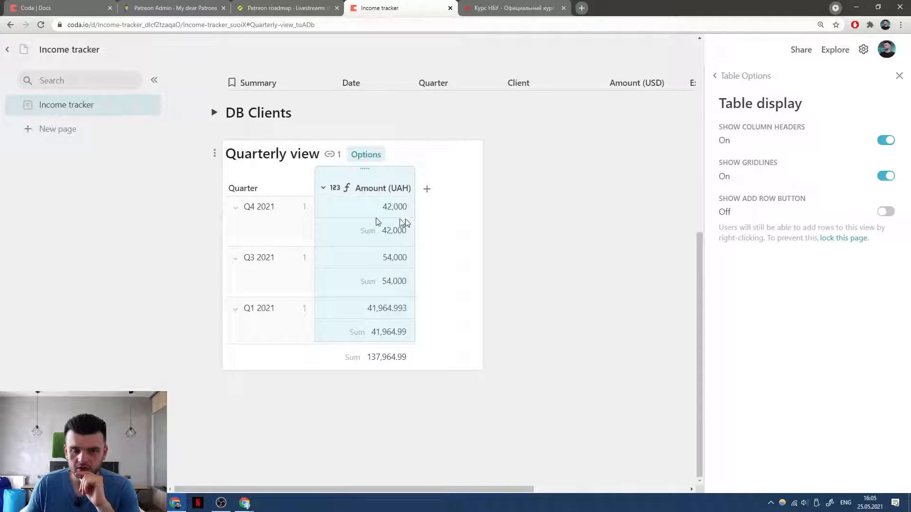
Collapse all quarter groups in the Quarterly view and close its table options.
left_click(285, 233)
right_click(277, 222)
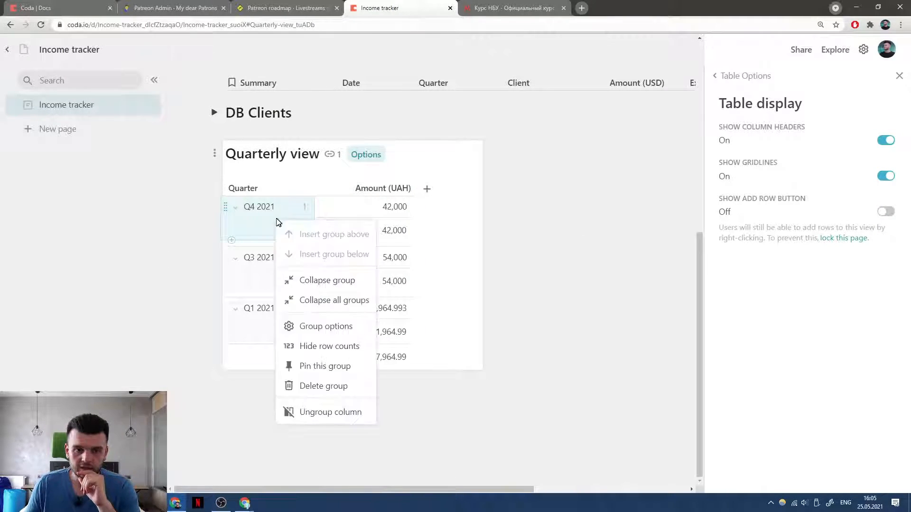
left_click(334, 301)
left_click(545, 282)
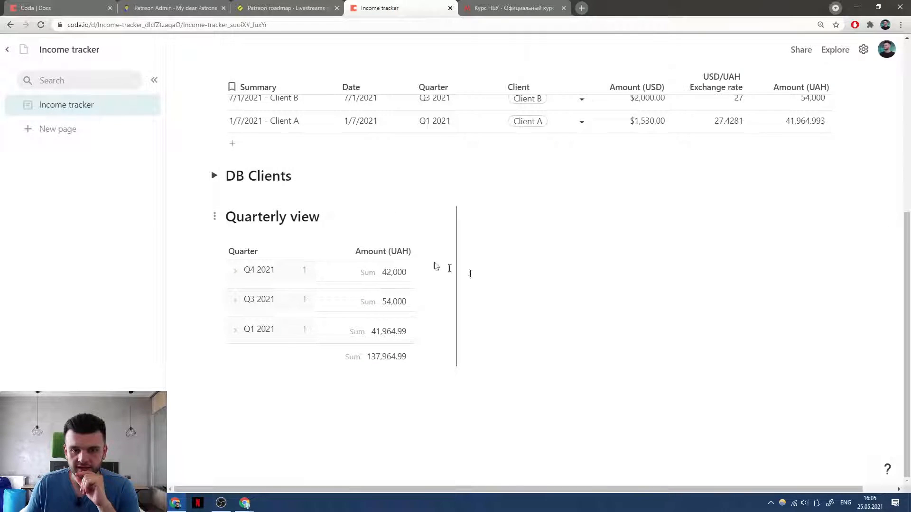
Add two rows to DB Incomes dated 5/14/2021 and 5/21/2021.
scroll(362, 309, "up", 3)
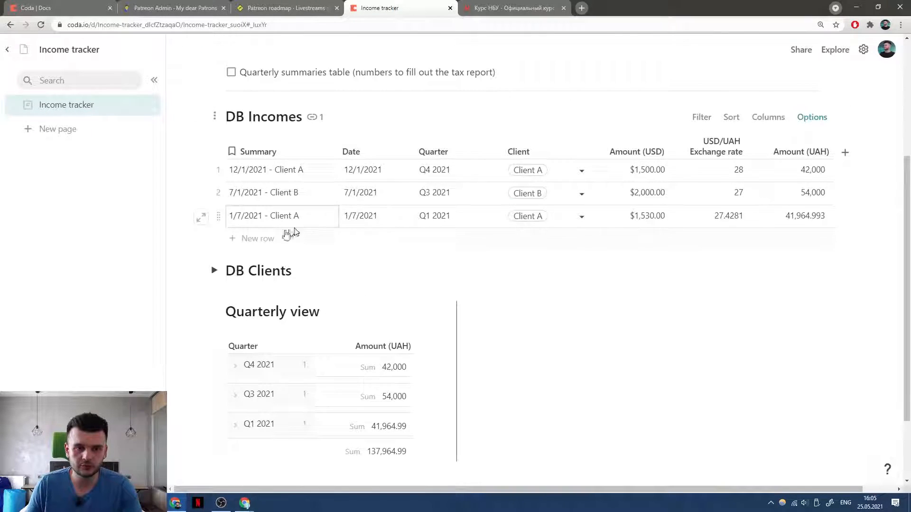
left_click(266, 237)
left_click(360, 241)
left_click(359, 241)
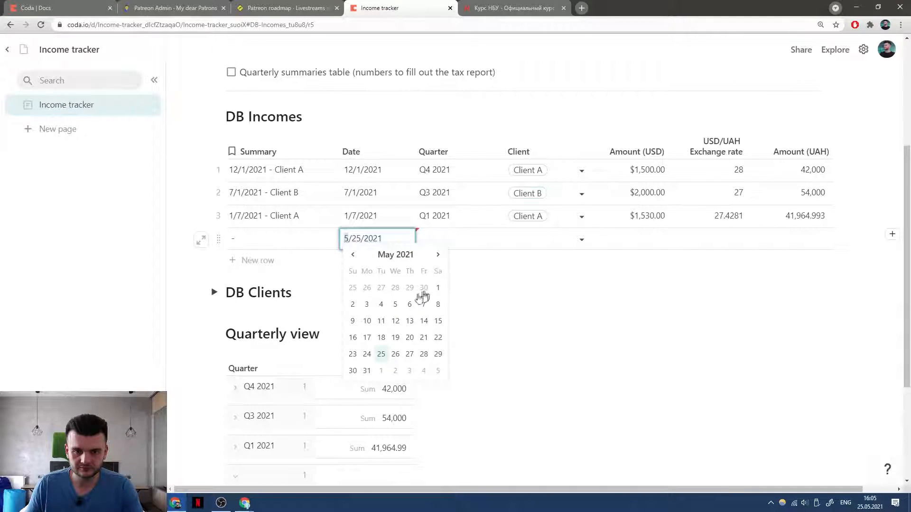
left_click(424, 321)
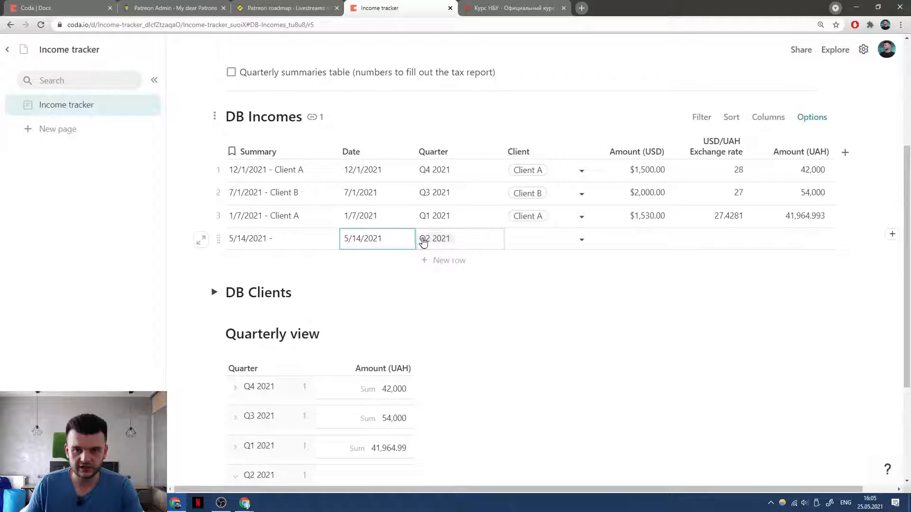
left_click(374, 261)
left_click(374, 260)
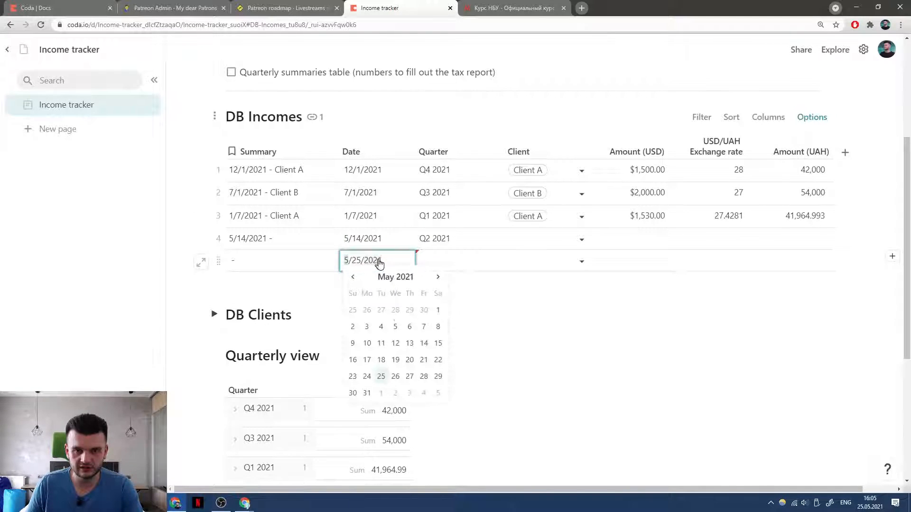
left_click(424, 358)
Set the client of both new May rows to Client A.
left_click(576, 240)
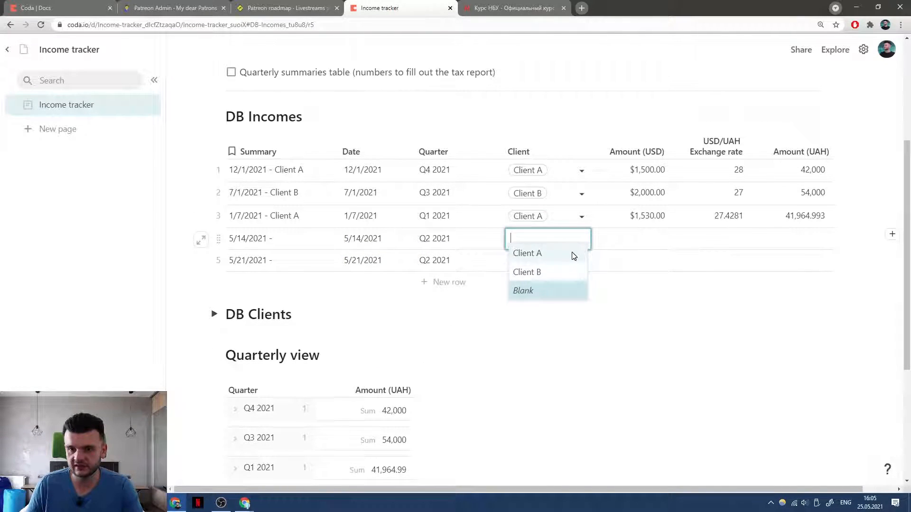
left_click(572, 253)
left_click(570, 264)
left_click(570, 276)
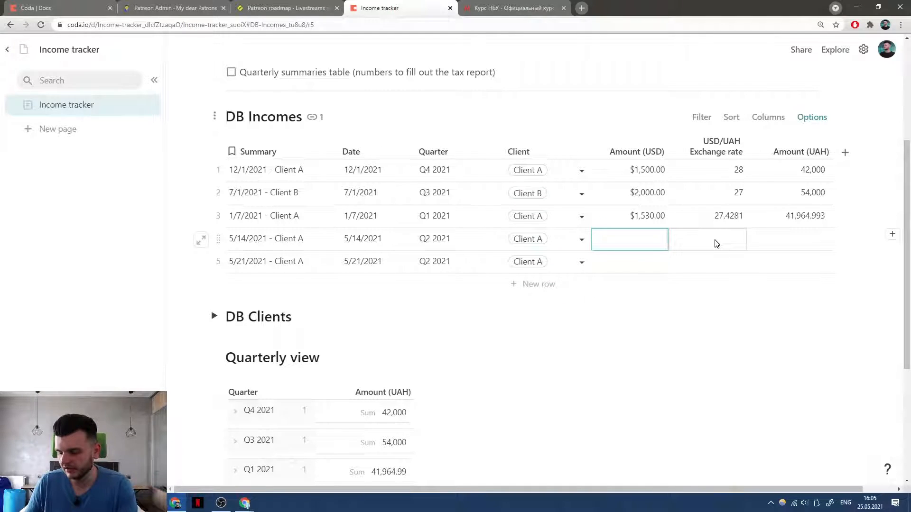
Enter an Amount (USD) of 400 for the 5/14/2021 income and 500 for the 5/21/2021 income.
type("400")
key("Return")
left_click(649, 258)
type("500")
Copy the 27.4281 exchange rate from the 1/7/2021 row into both May rows and widen the Amount (UAH) column slightly.
left_click(706, 239)
left_click(740, 192)
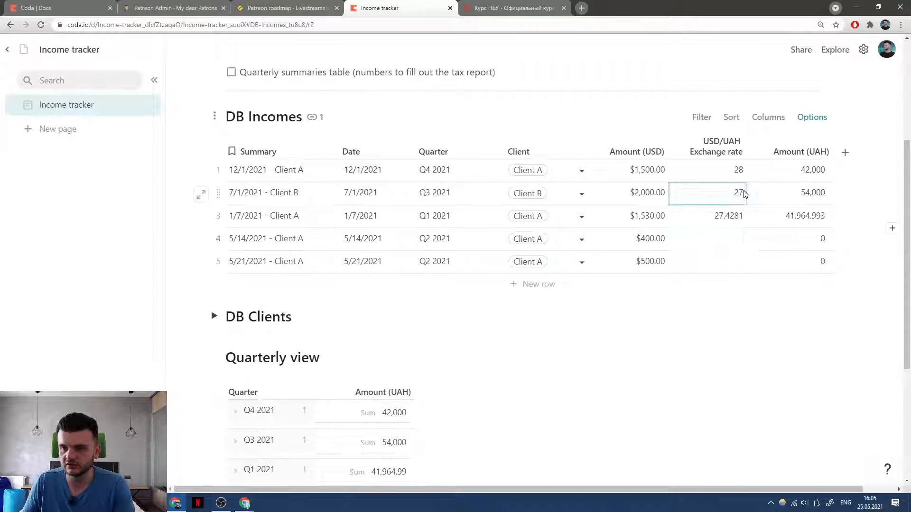
key("ctrl+c")
left_click(730, 237)
left_click(731, 217)
key("ctrl+c")
left_click(720, 239)
left_click_drag(720, 240, 720, 263)
key("ctrl+v")
left_click(787, 238)
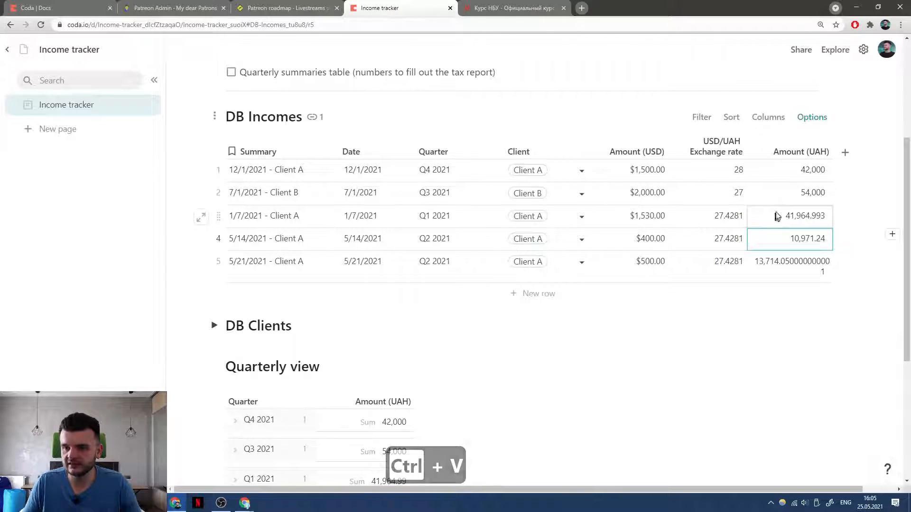
left_click_drag(831, 151, 845, 151)
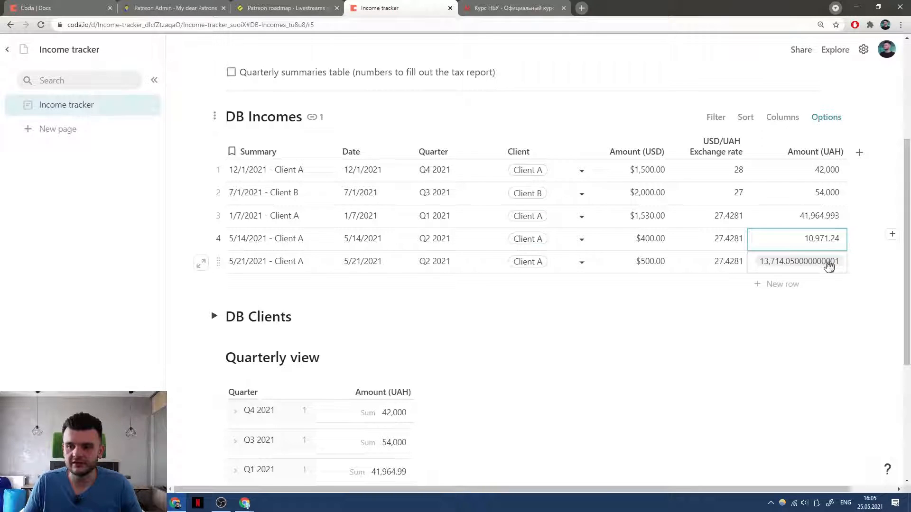
Compare the Q2 2021 group and its sum in the Quarterly view with the DB Incomes rows.
scroll(759, 223, "down", 1)
scroll(544, 189, "down", 1)
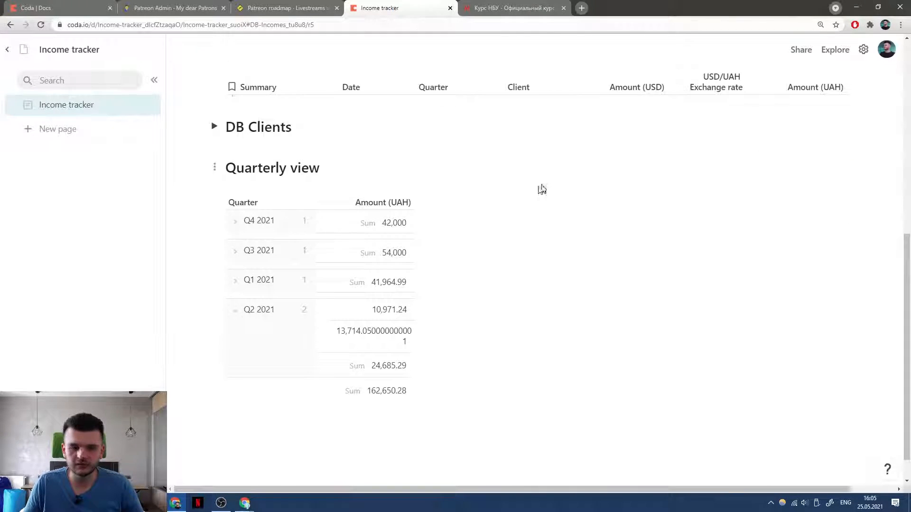
scroll(396, 193, "up", 3)
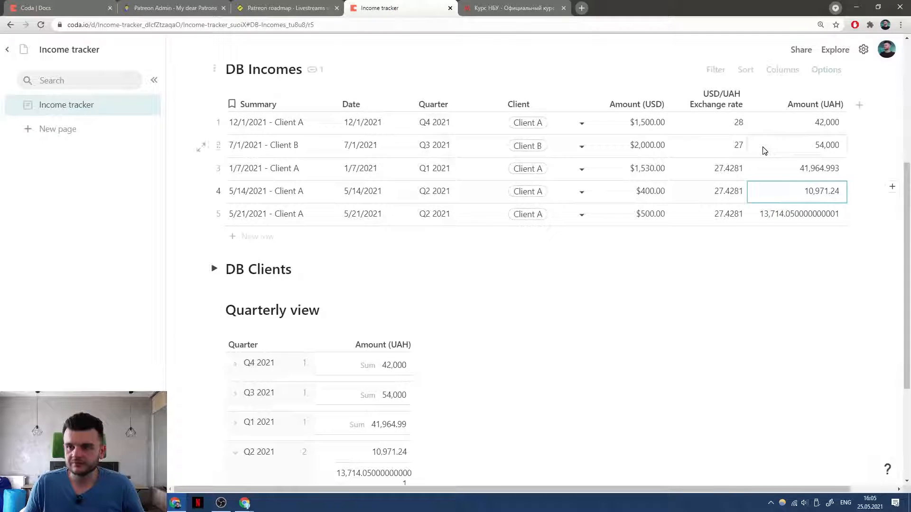
scroll(457, 325, "down", 3)
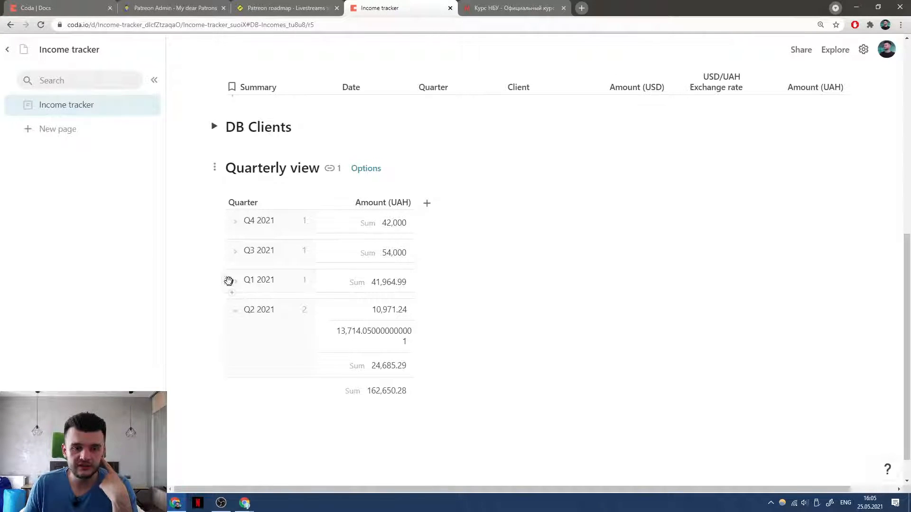
scroll(490, 291, "up", 5)
scroll(484, 289, "down", 2)
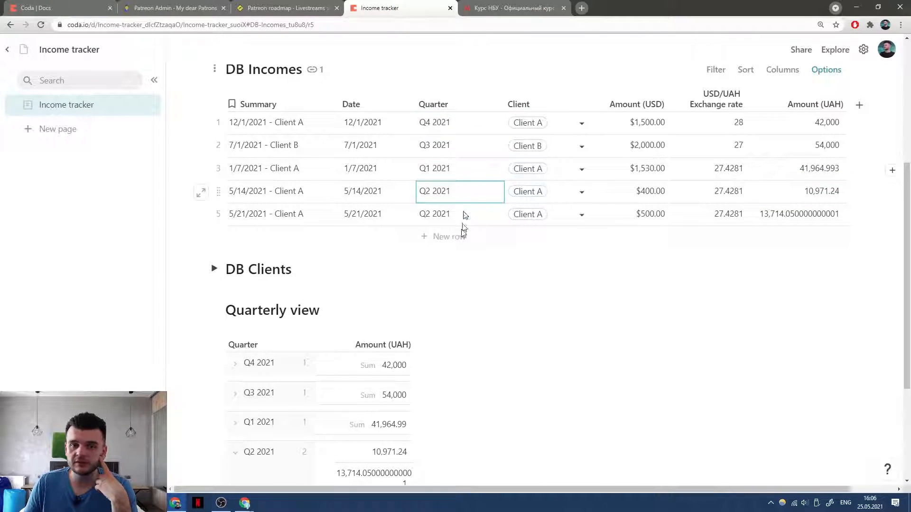
left_click(373, 105)
right_click(373, 105)
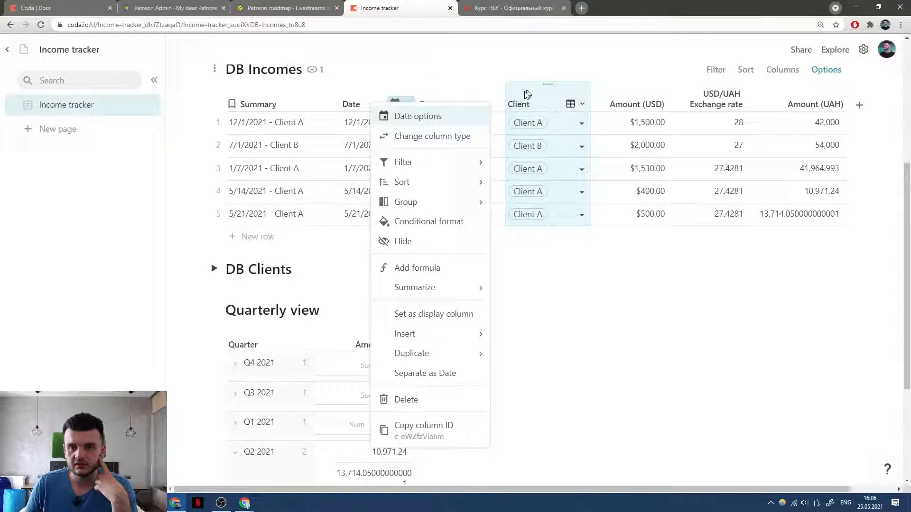
left_click(640, 364)
scroll(640, 364, "up", 3)
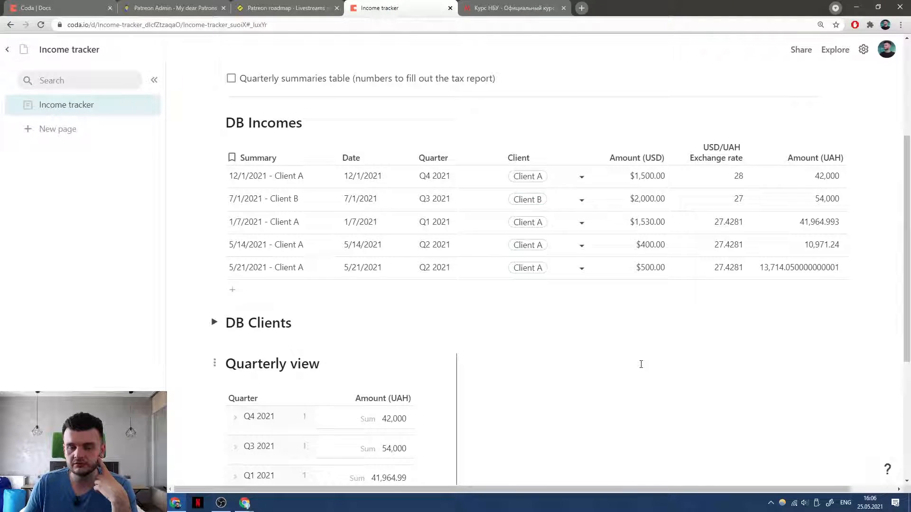
Separate the DB Incomes Date column into its individual date-part columns.
scroll(327, 365, "down", 4)
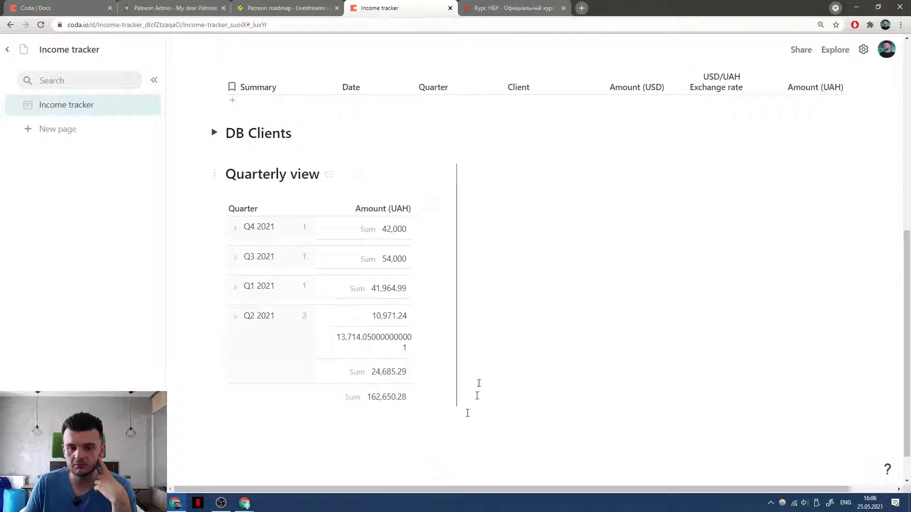
scroll(578, 370, "up", 6)
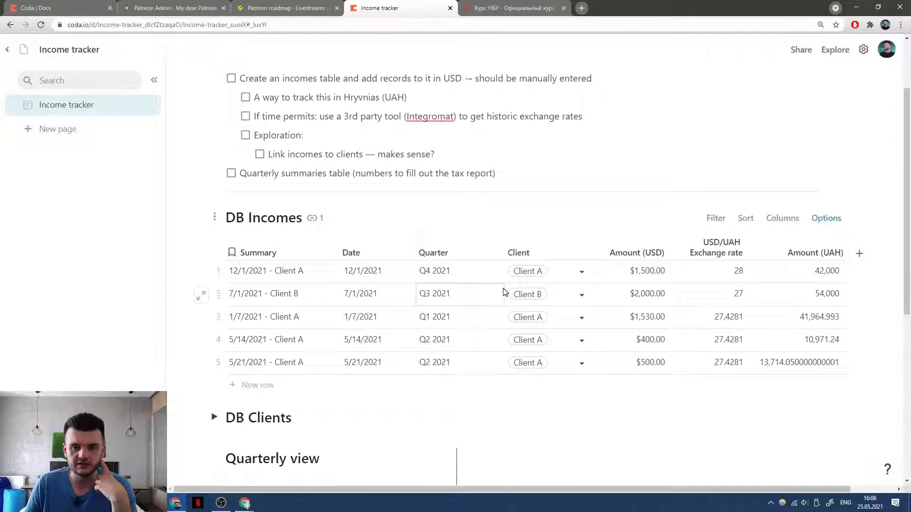
left_click(443, 244)
scroll(443, 244, "down", 2)
right_click(362, 153)
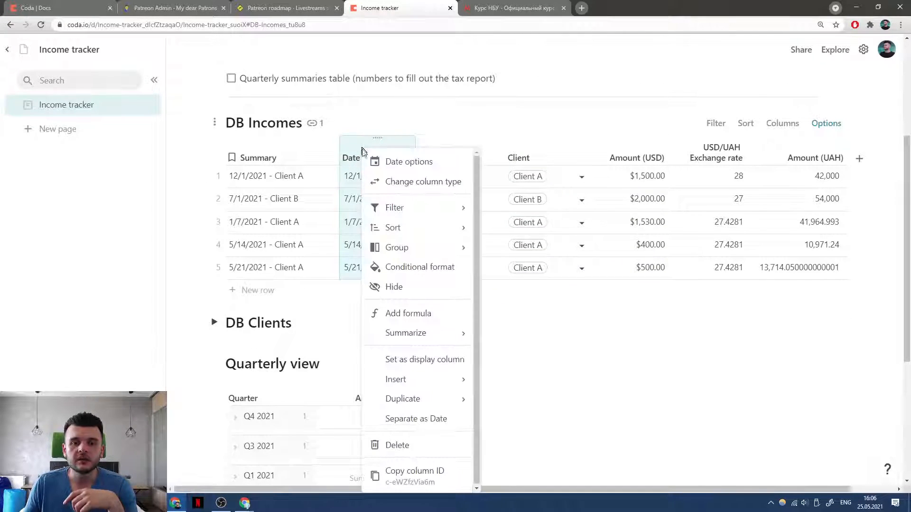
left_click(418, 421)
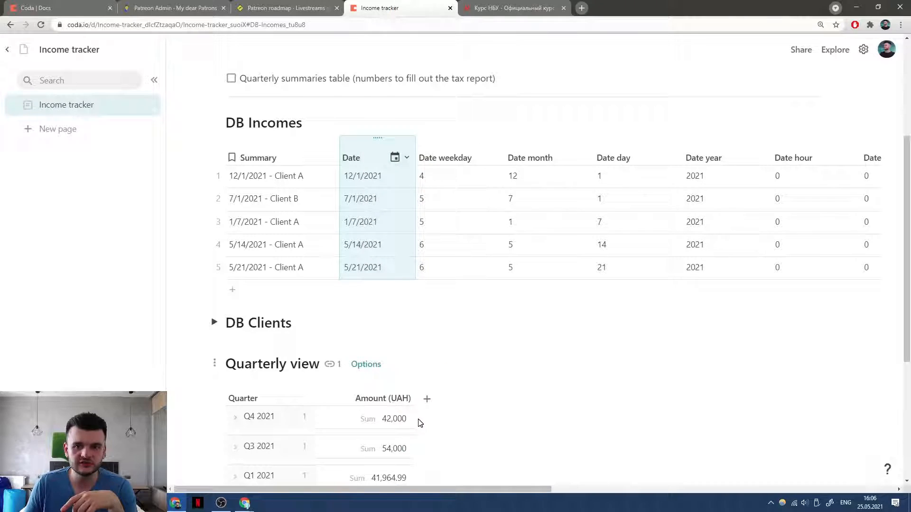
scroll(484, 200, "right", 3)
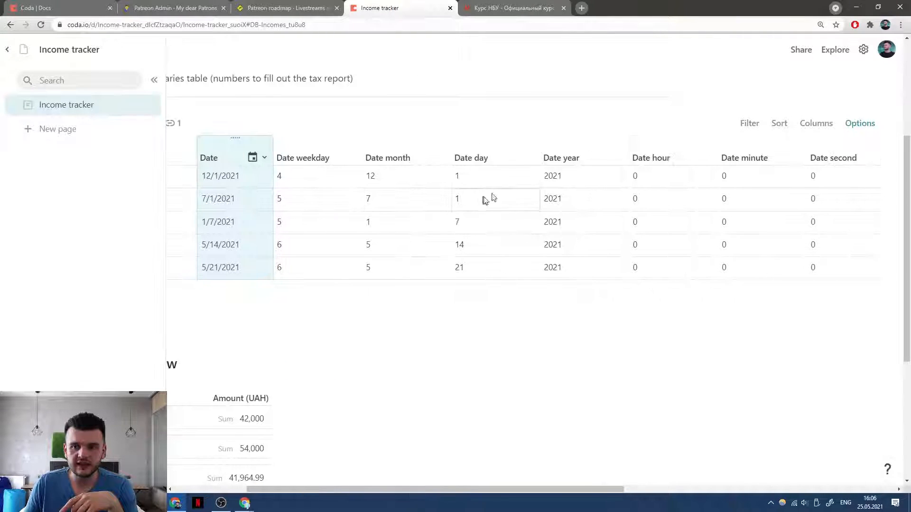
Examine the formulas of the Date day, Date month and Date weekday columns in DB Incomes.
left_click(311, 158)
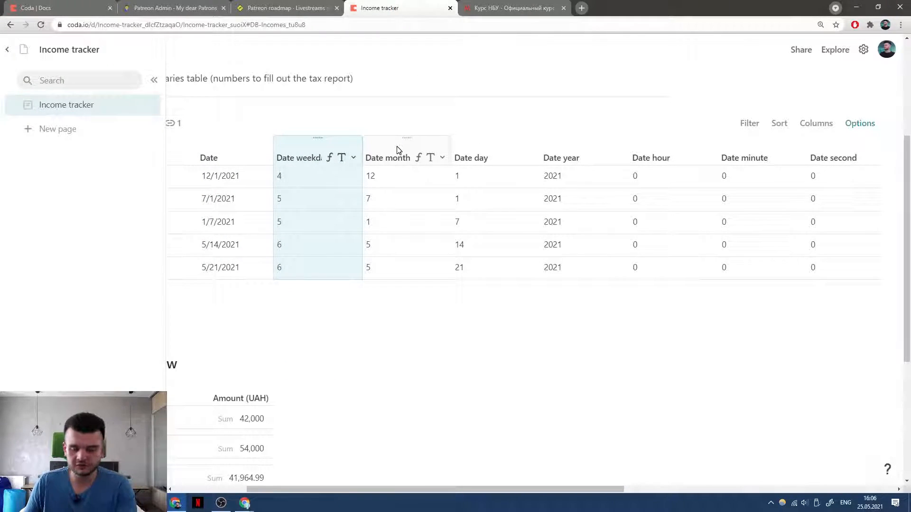
left_click(507, 158)
left_click(529, 217)
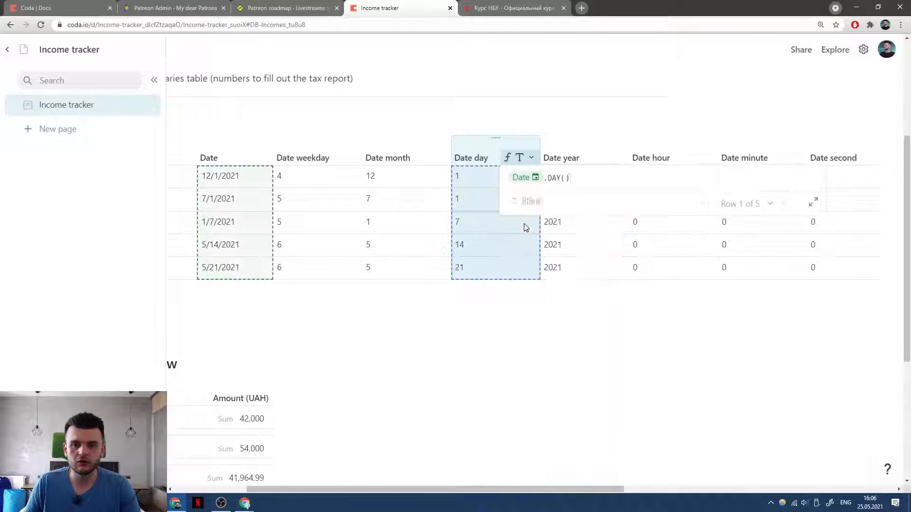
left_click(417, 158)
left_click(442, 157)
left_click(433, 217)
left_click(336, 158)
left_click(353, 158)
left_click(360, 216)
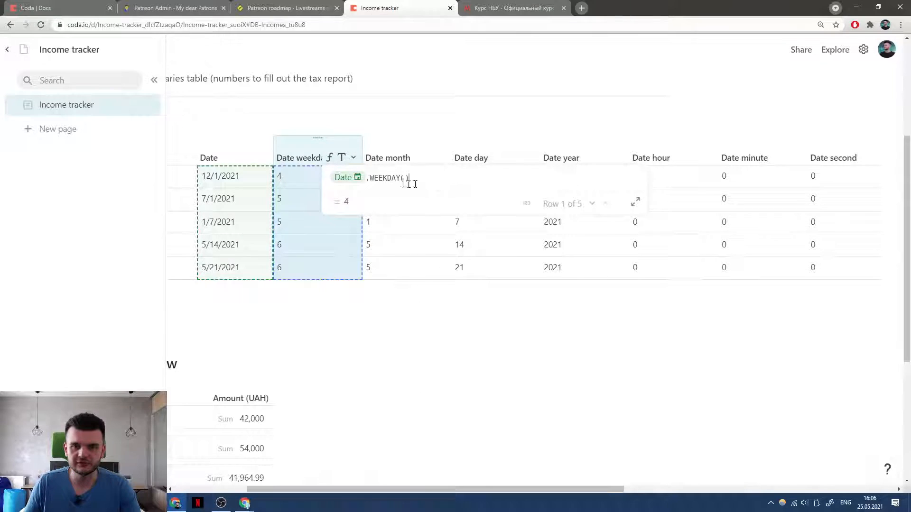
left_click(416, 179)
Delete the Date weekday, Date month and Date day columns from DB Incomes.
left_click(350, 149)
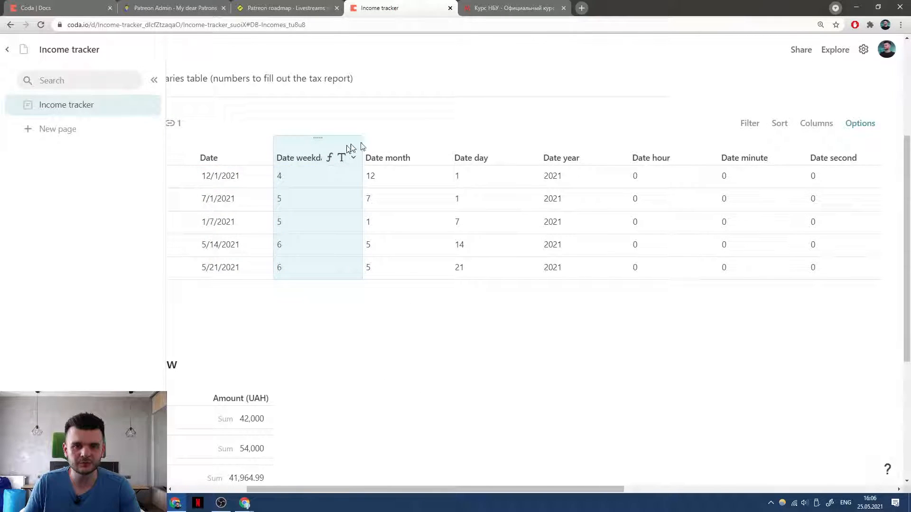
scroll(434, 155, "right", 2)
left_click(401, 156, "shift")
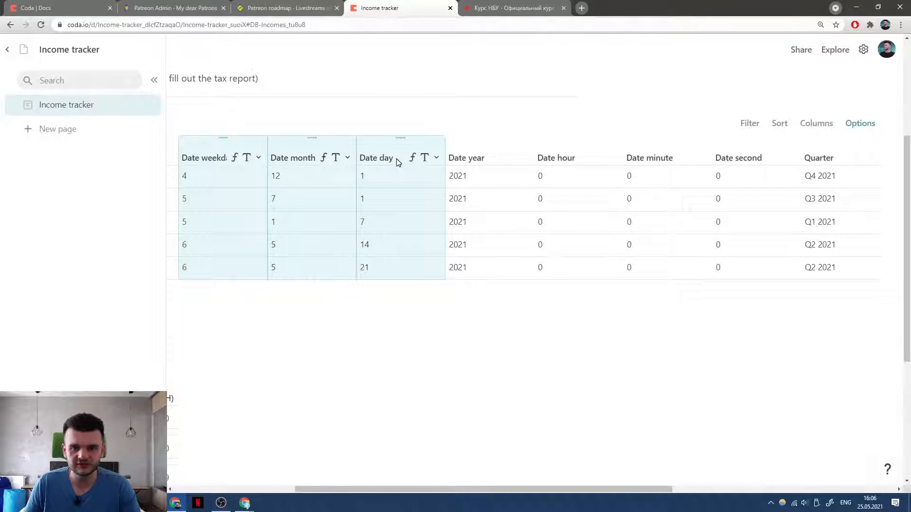
key("Delete")
left_click(522, 305)
Delete the Date hour, Date minute and Date second columns and remove the accidentally added empty row.
left_click(373, 158)
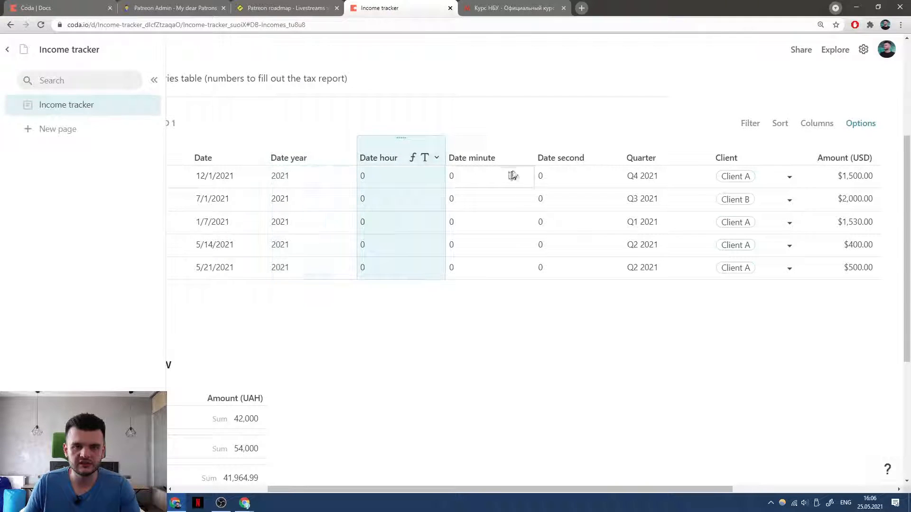
left_click(559, 153, "shift")
key("Delete")
left_click(516, 305)
left_click(494, 291)
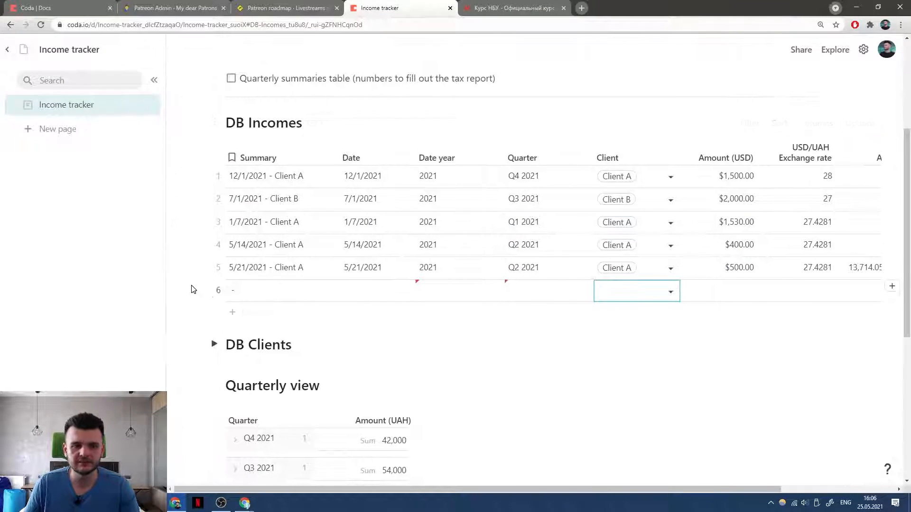
left_click(219, 289)
key("Delete")
Rewrite the Date year column's formula to get the year from Date with Year().
left_click(465, 158)
right_click(465, 159)
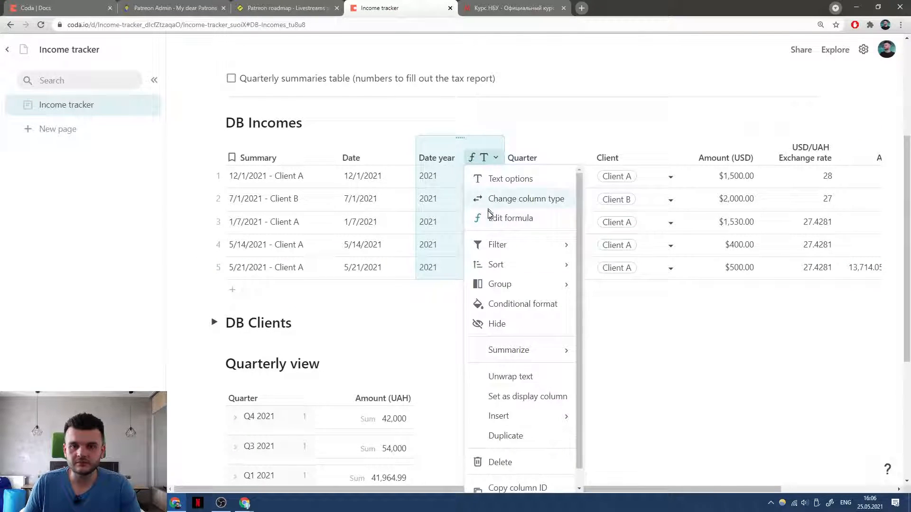
left_click(491, 215)
type("Year()")
key("Tab")
key("Return")
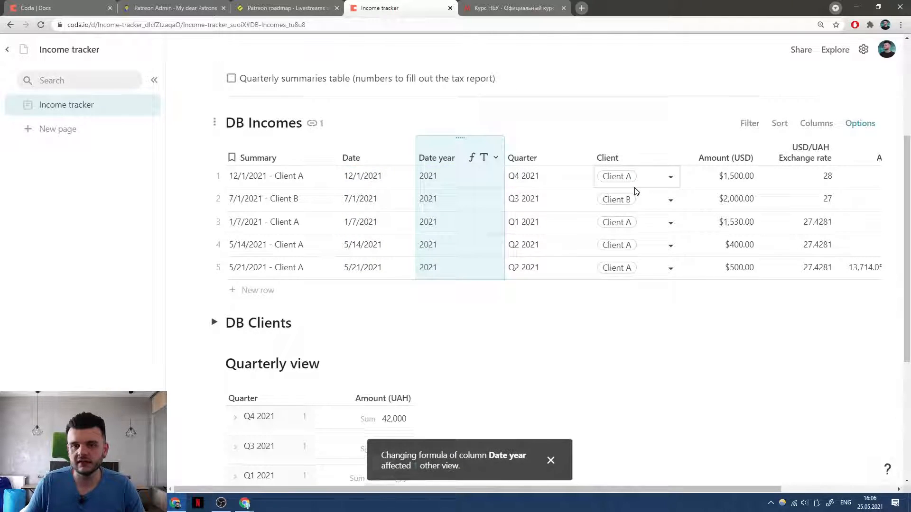
Change the Date year column's type to Number and make the column narrower.
left_click(484, 159)
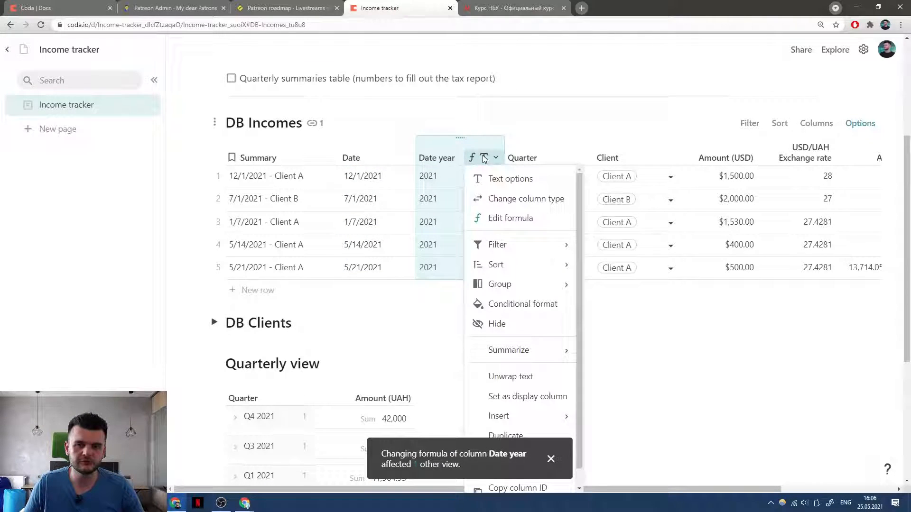
left_click(507, 198)
mouse_move(522, 245)
left_click(602, 243)
left_click_drag(503, 144, 479, 147)
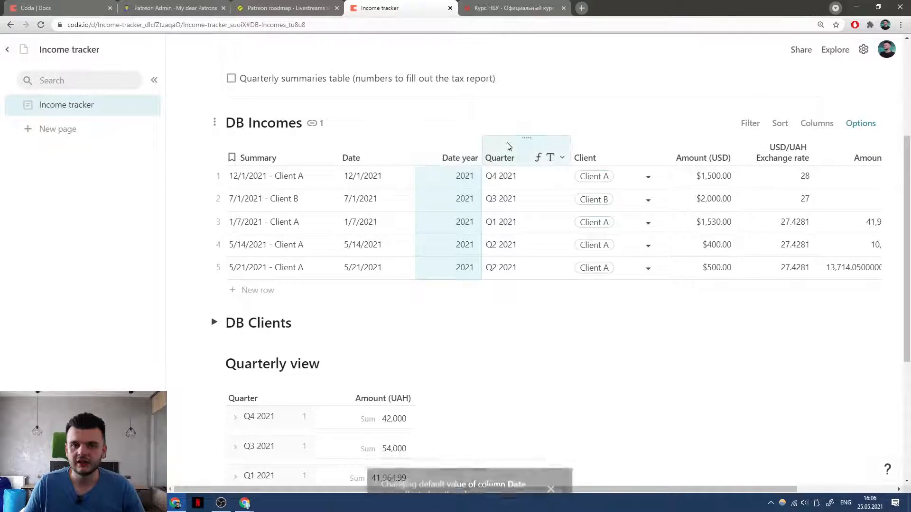
Rename the Date year column to Year and narrow it slightly.
scroll(538, 203, "right", 2)
left_click(420, 157)
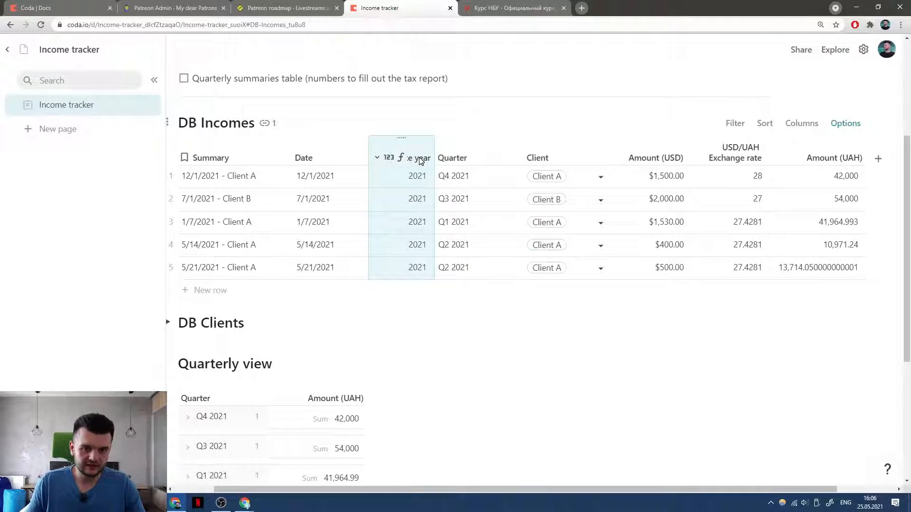
left_click(420, 157)
type("Year")
key("Return")
left_click(454, 154)
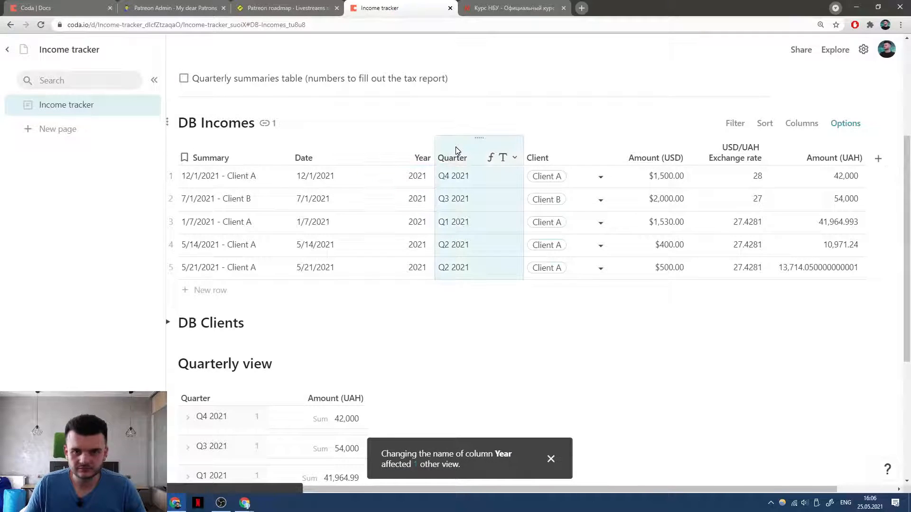
left_click_drag(434, 149, 428, 148)
Compare the Year and Quarter columns of DB Incomes with the groups in the Quarterly view.
scroll(456, 163, "down", 1)
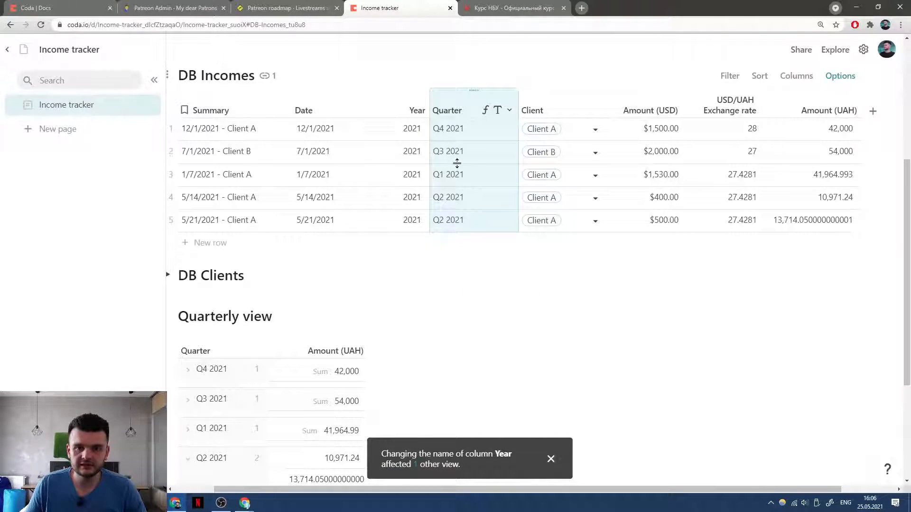
scroll(494, 125, "left", 2)
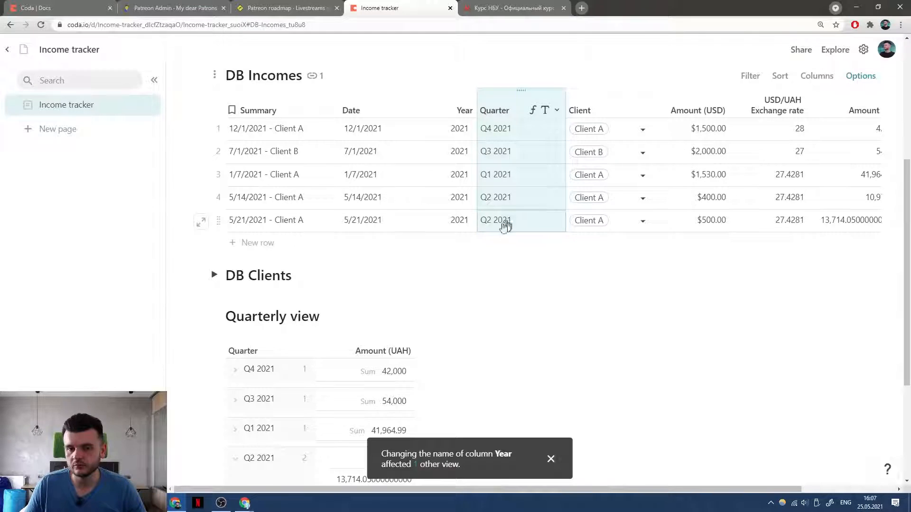
scroll(525, 214, "up", 1)
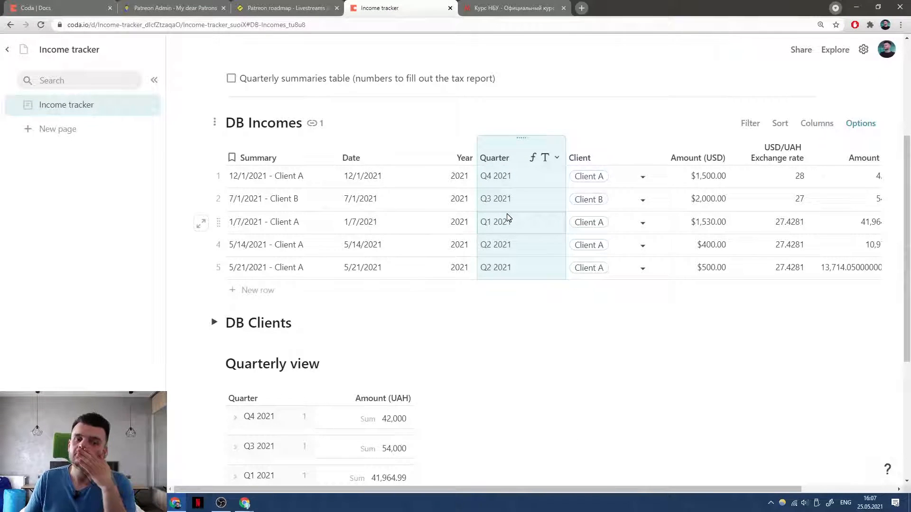
scroll(506, 211, "down", 1)
scroll(507, 211, "down", 1)
scroll(507, 199, "up", 2)
scroll(516, 213, "down", 5)
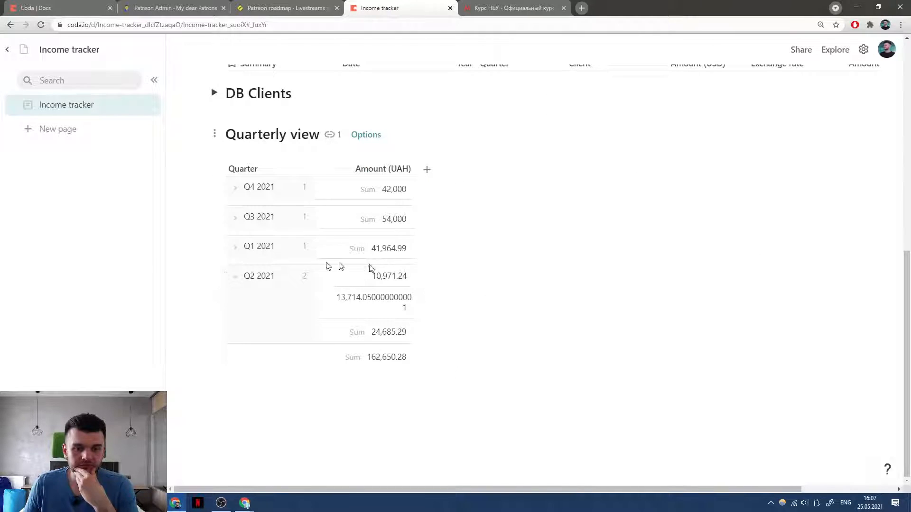
scroll(306, 287, "up", 2)
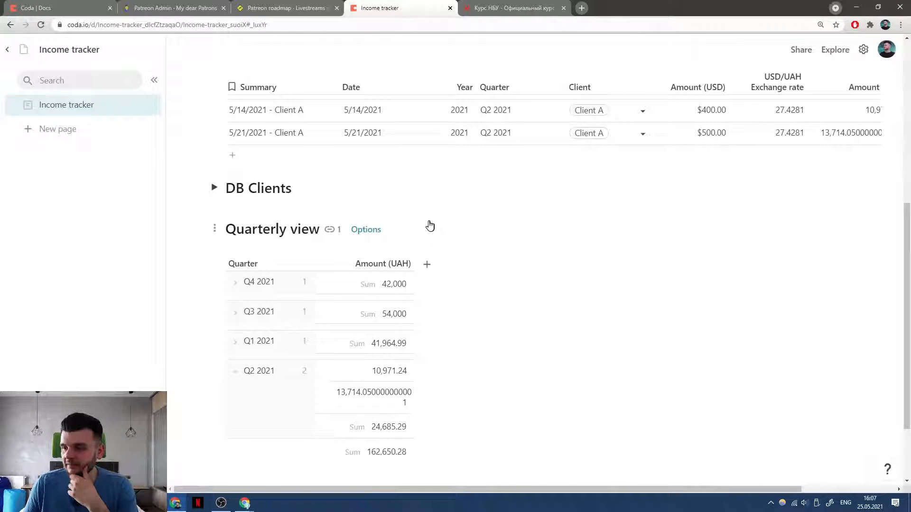
scroll(386, 235, "up", 2)
left_click(388, 169)
scroll(362, 278, "down", 2)
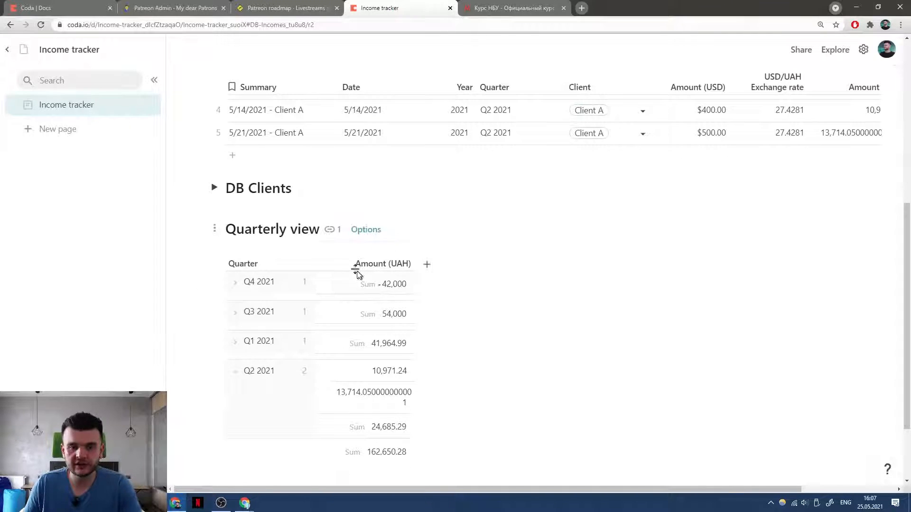
Open the filter settings of the Quarterly view.
left_click(309, 237)
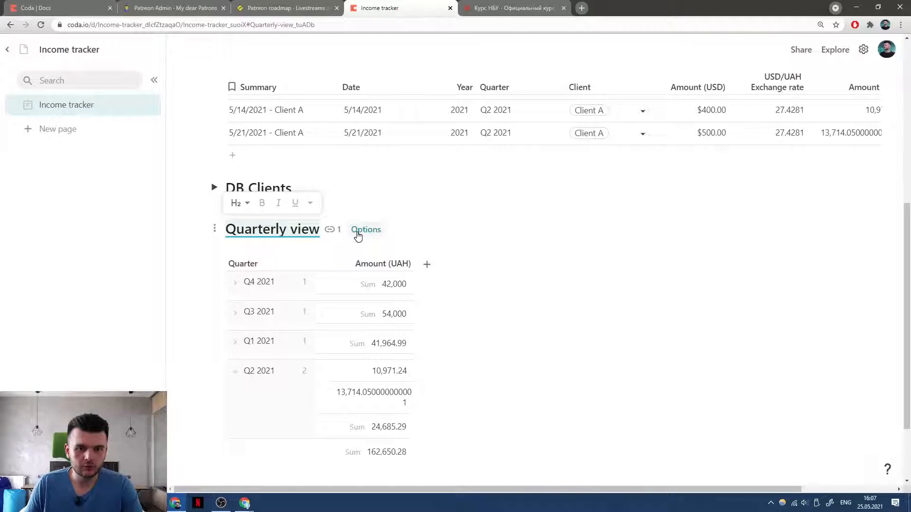
left_click(358, 232)
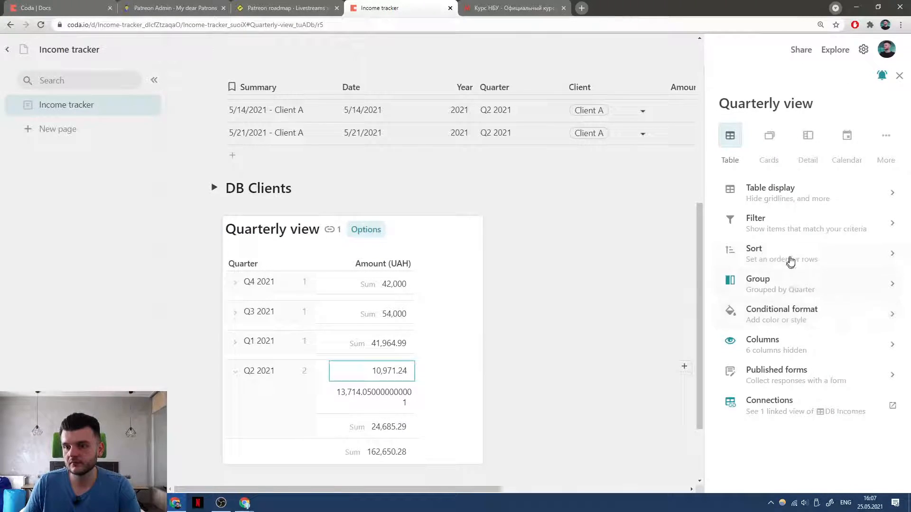
left_click(789, 228)
Try a Year filter with the "is equal to" condition on the Quarterly view.
left_click(761, 189)
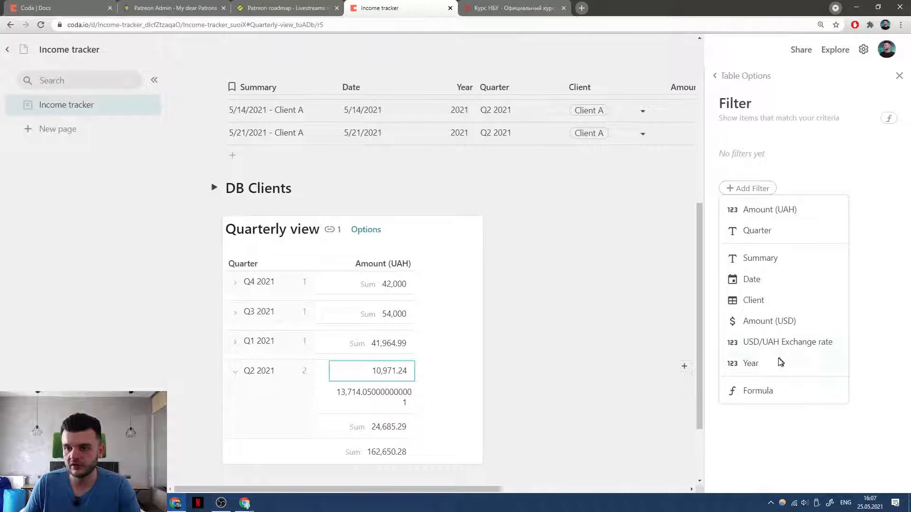
left_click(765, 368)
left_click(859, 146)
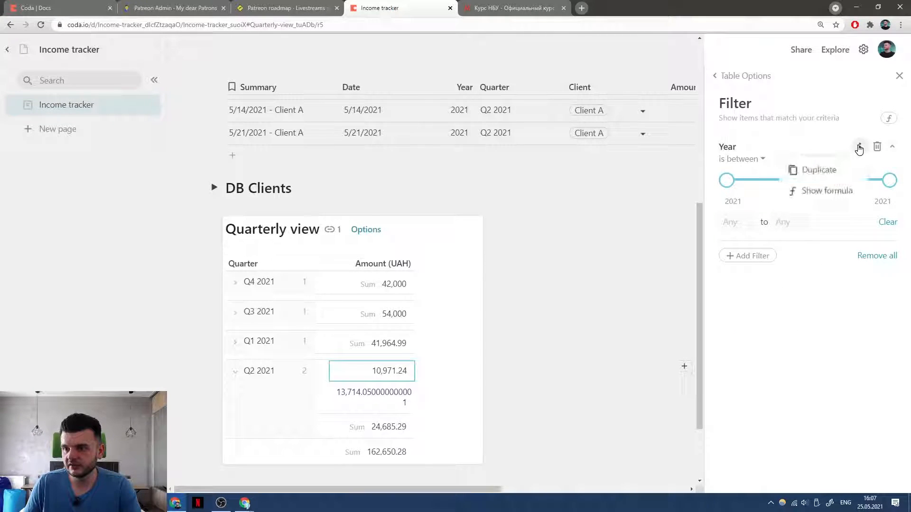
left_click(752, 160)
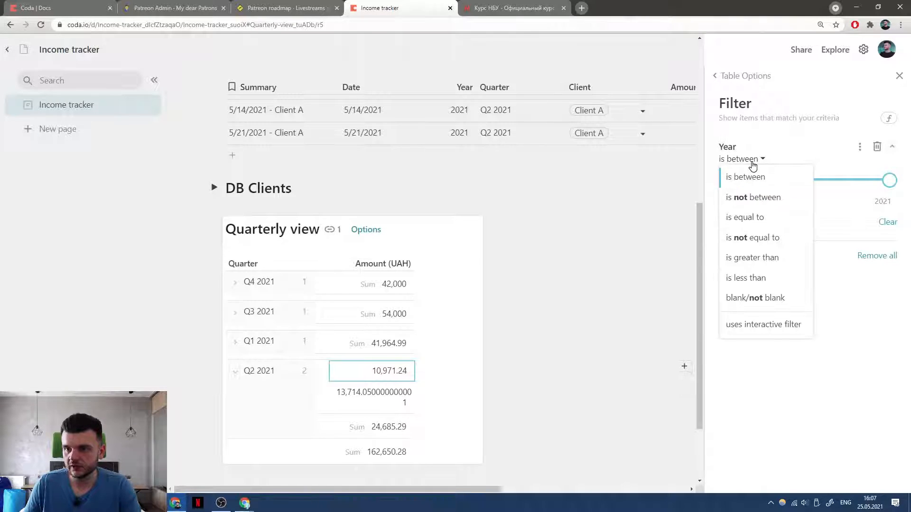
left_click(767, 217)
left_click(761, 160)
left_click(785, 147)
scroll(533, 167, "up", 5)
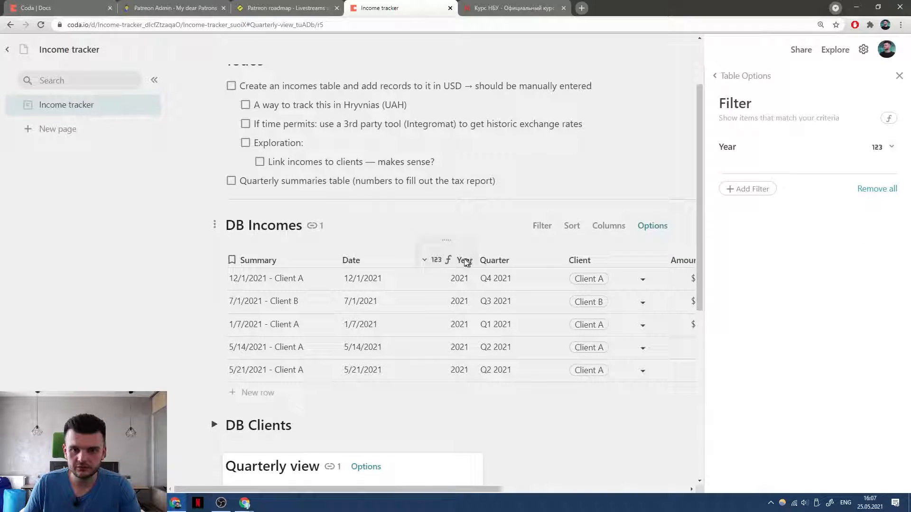
Switch the Year filter to its formula form and remove the filter.
left_click(730, 150)
left_click(859, 147)
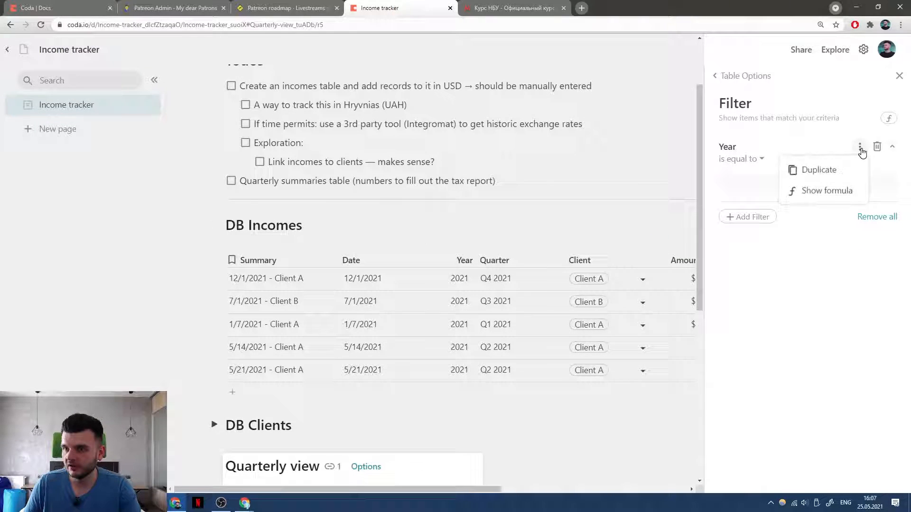
left_click(822, 192)
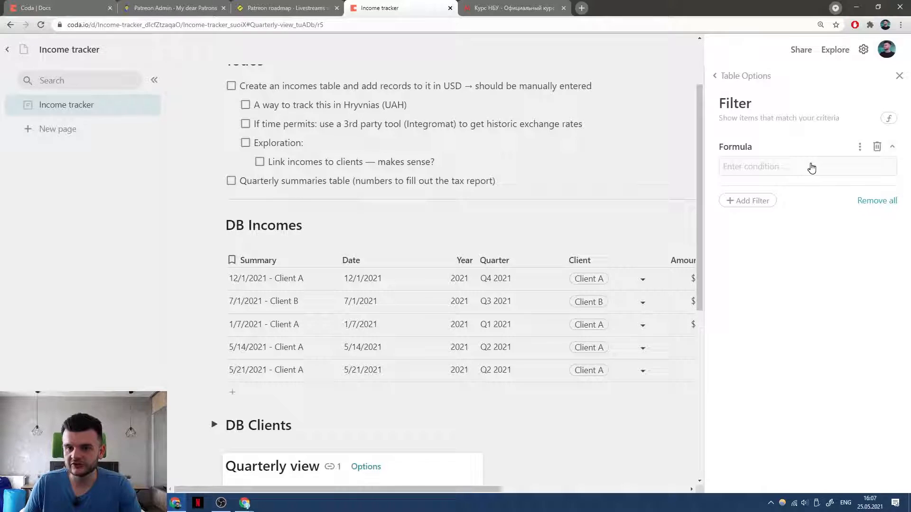
left_click(876, 147)
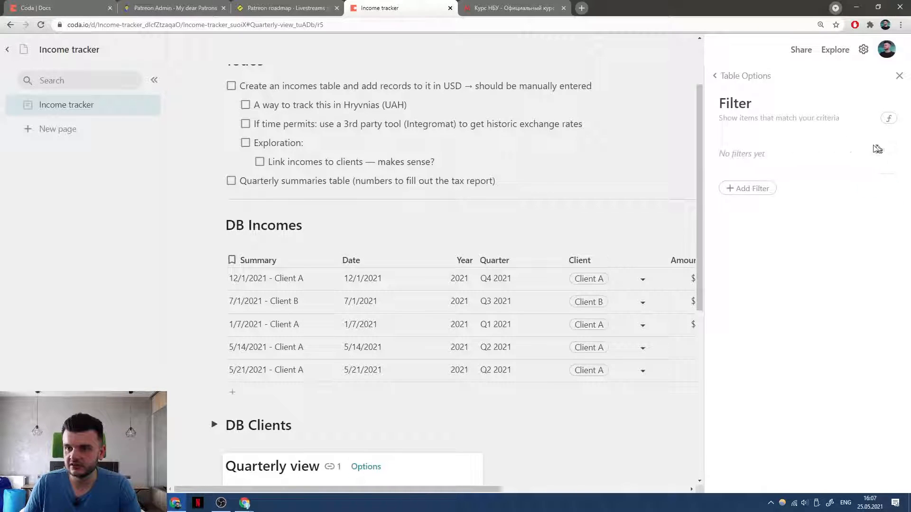
Add a Date filter to the Quarterly view with the condition "is equal to" Year to date.
left_click(748, 189)
left_click(774, 280)
left_click(757, 159)
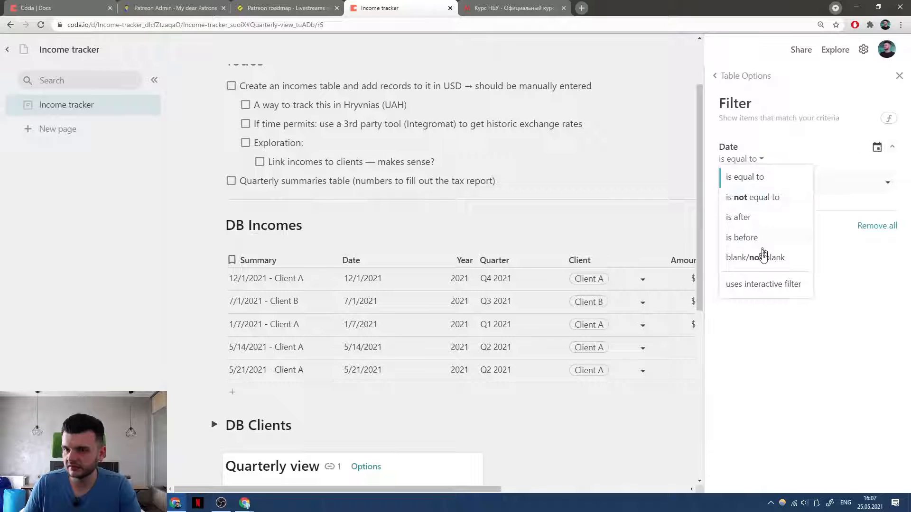
left_click(758, 177)
left_click(805, 189)
scroll(786, 259, "down", 1)
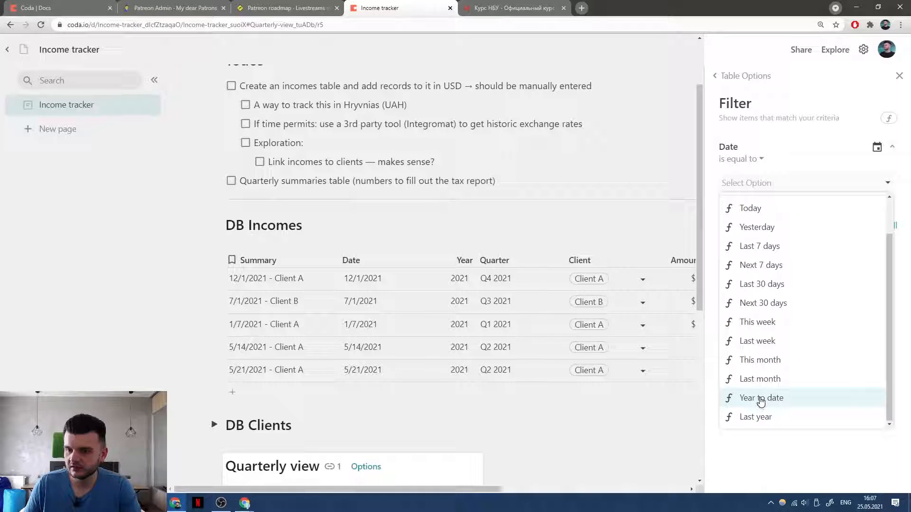
left_click(784, 400)
Convert the Quarterly view's Date filter to a formula and examine how its DateStartOf function and unit argument work.
left_click(859, 147)
left_click(842, 191)
left_click(820, 171)
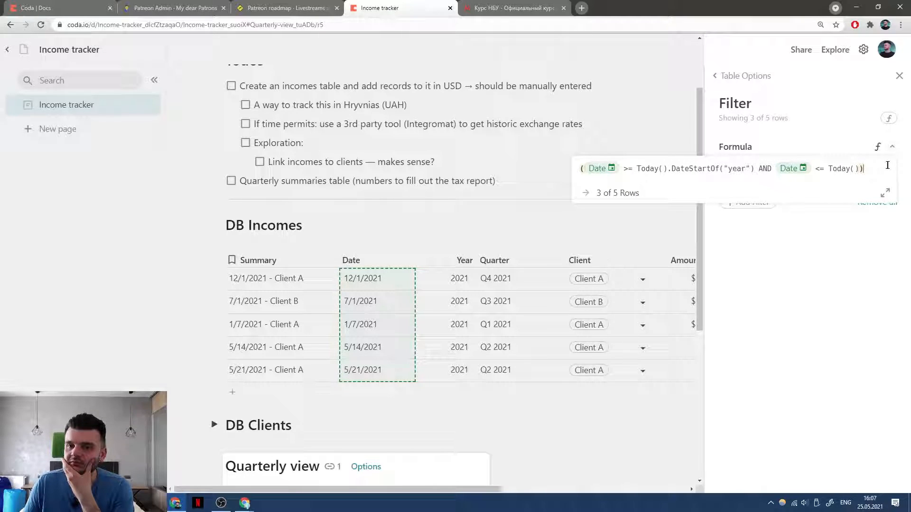
left_click(710, 169)
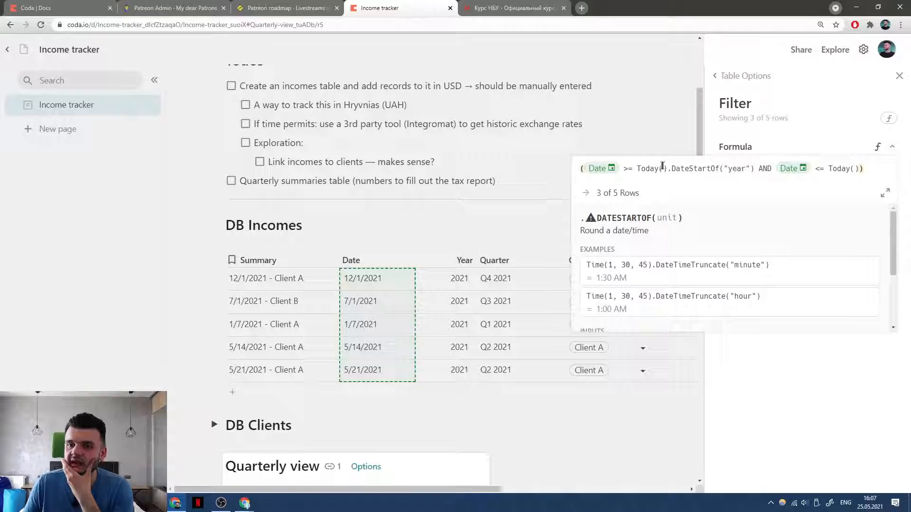
left_click(732, 169)
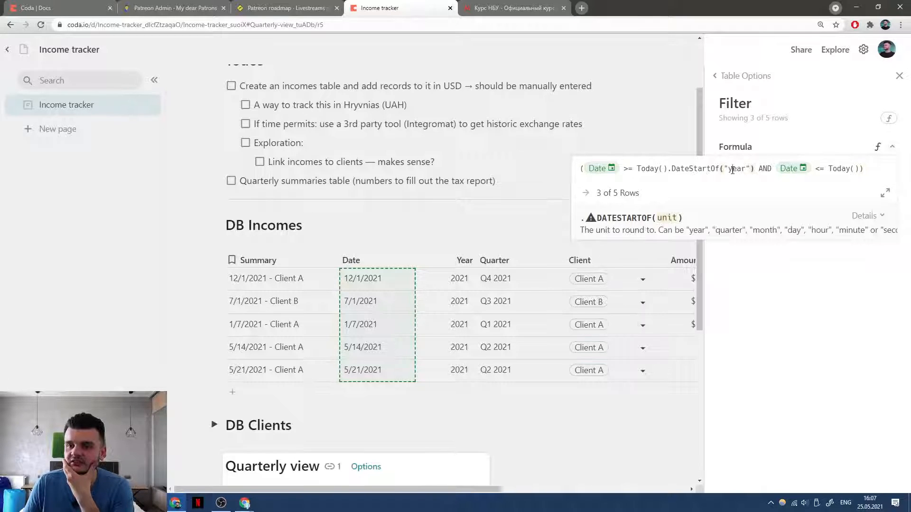
left_click(697, 170)
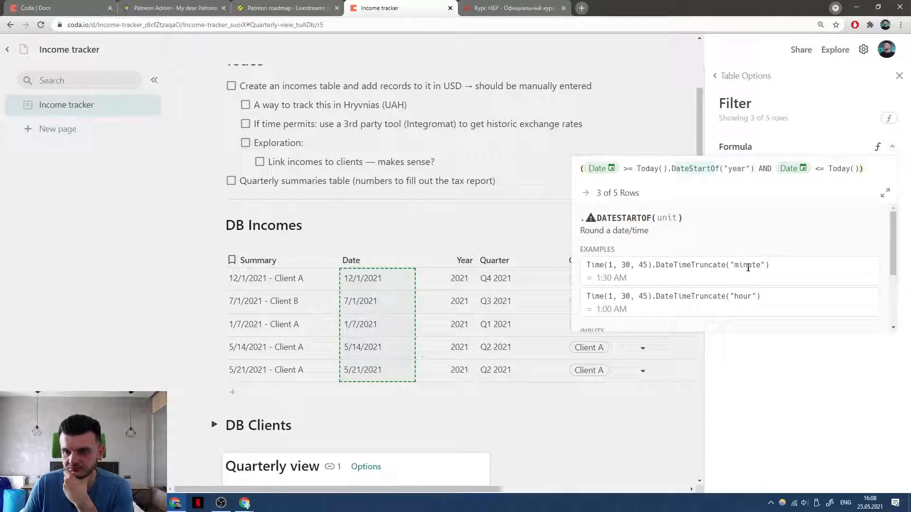
scroll(748, 262, "down", 2)
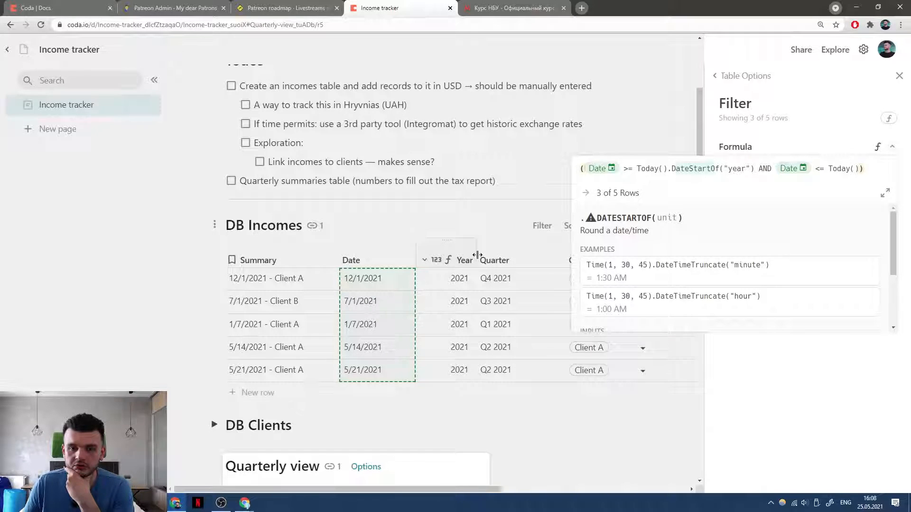
Insert a date-type column directly after the Date column in DB Incomes.
left_click(496, 251)
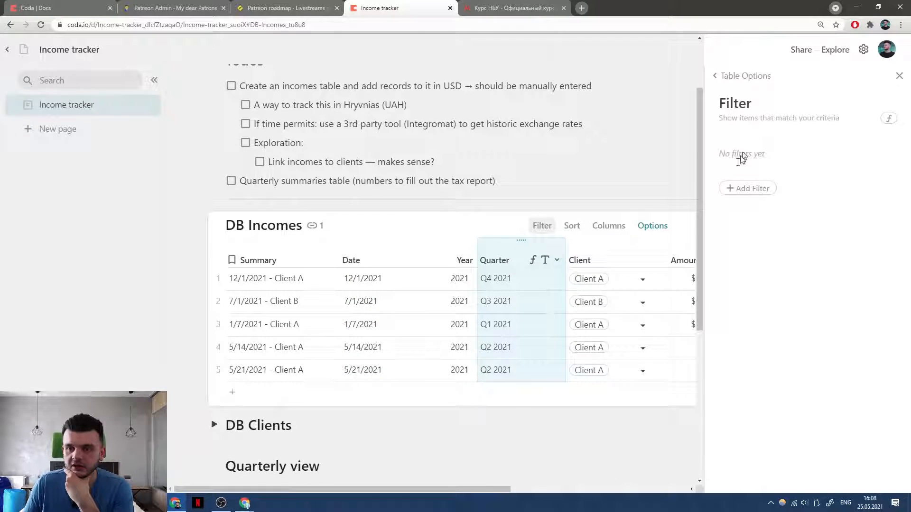
scroll(525, 264, "down", 4)
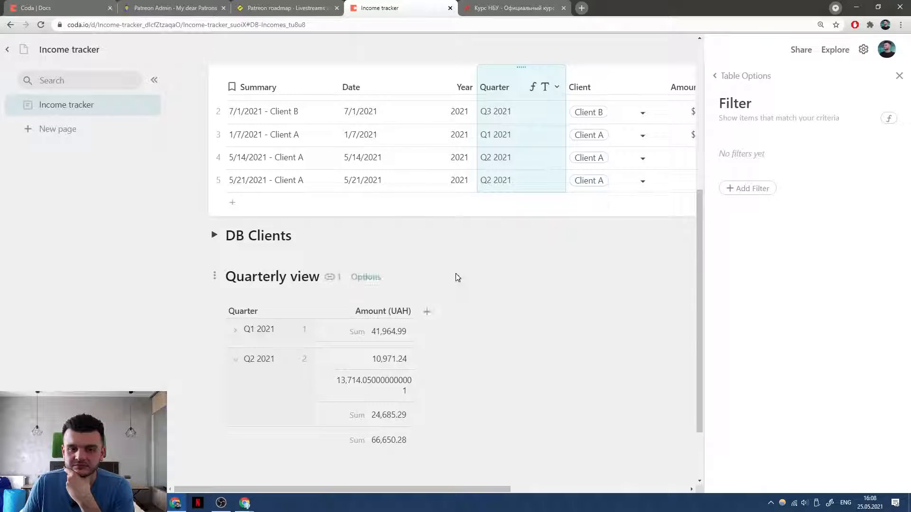
scroll(458, 274, "up", 2)
left_click(373, 165)
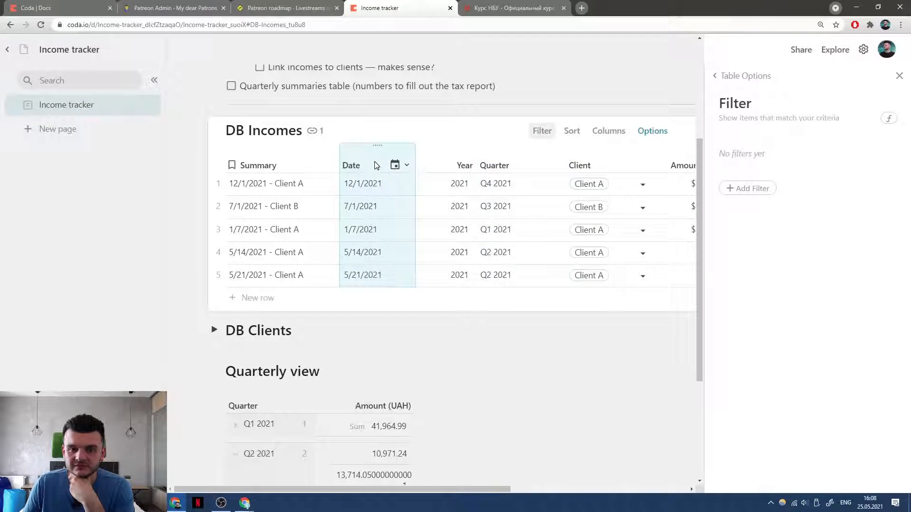
left_click(401, 165)
mouse_move(434, 392)
left_click(504, 413)
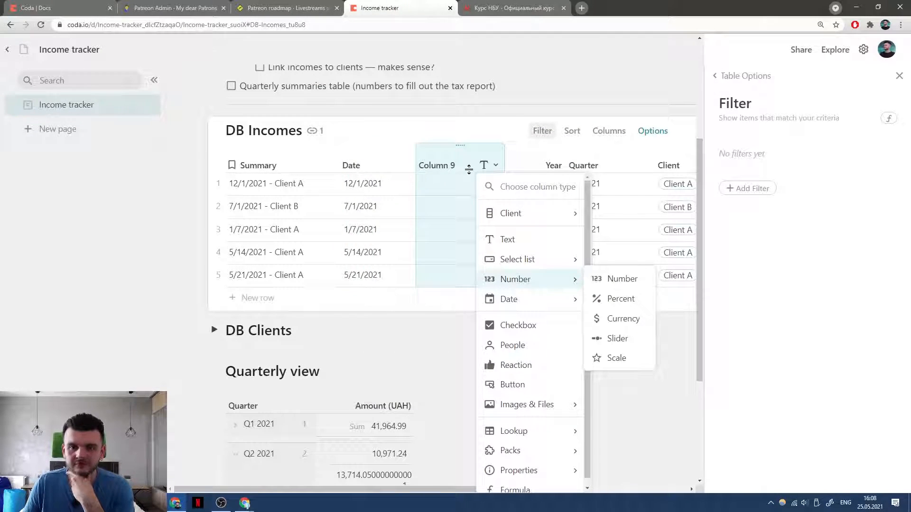
mouse_move(576, 303)
left_click(614, 298)
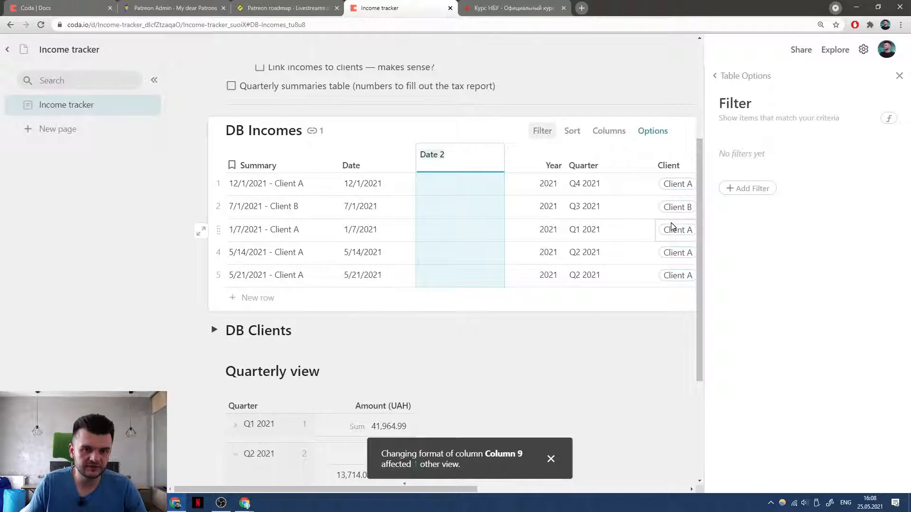
Name the new date column "Quarter start".
key("BackSpace")
key("BackSpace")
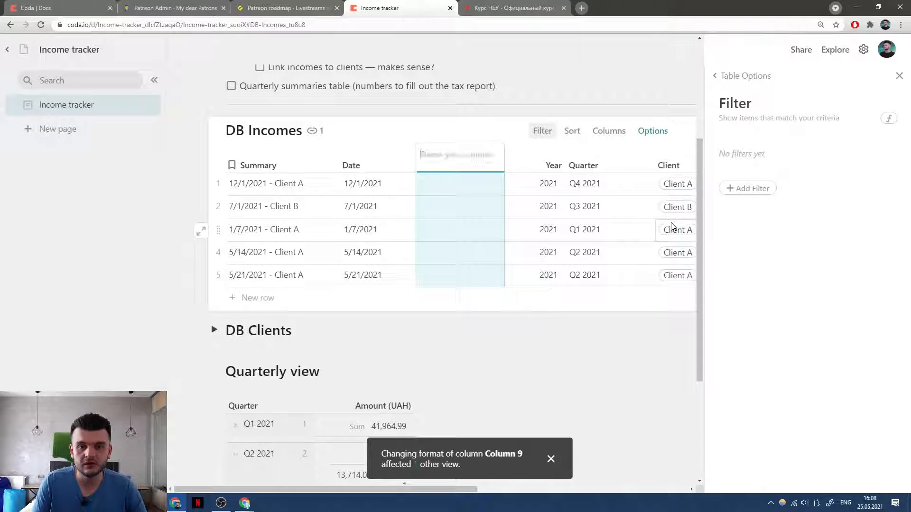
type("Quarter ")
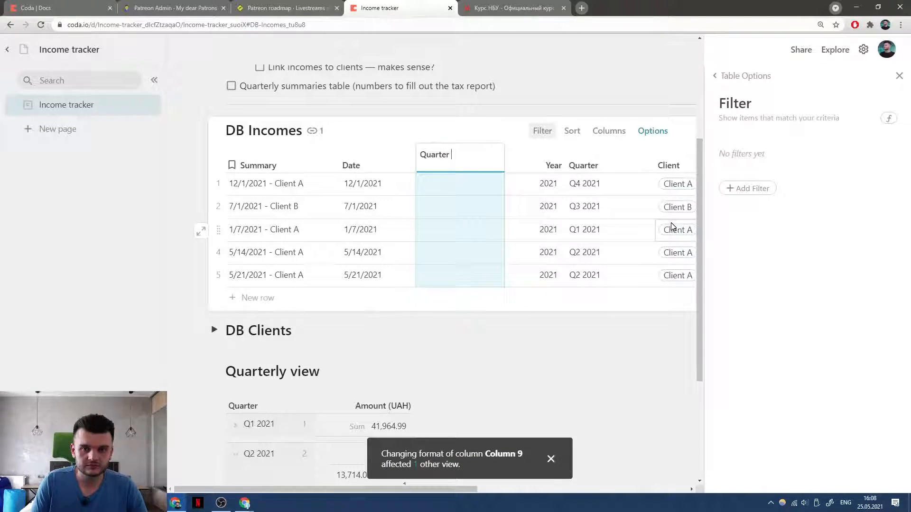
type("start")
key("Return")
Give the Quarter start column the formula Date.DateTimeTruncate("year").
left_click(457, 166)
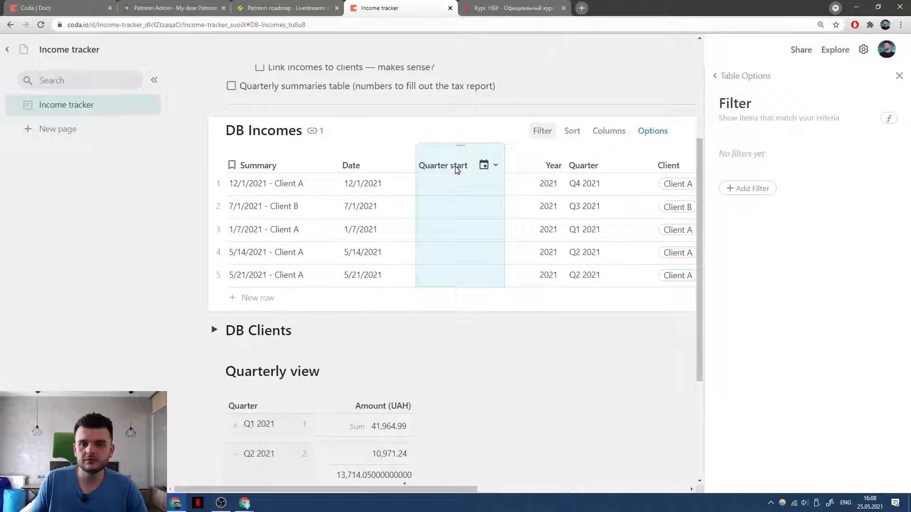
key("equal")
type("D")
key("Tab")
type(".D")
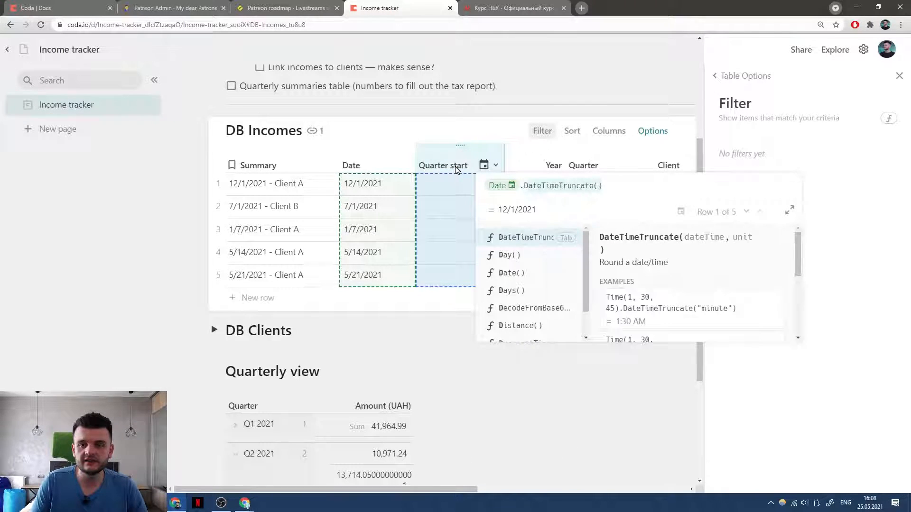
key("Tab")
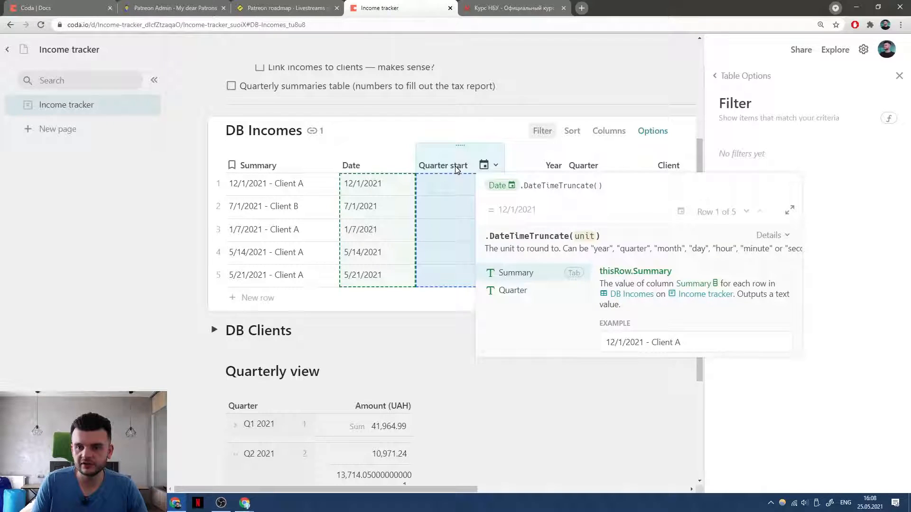
type("\"year")
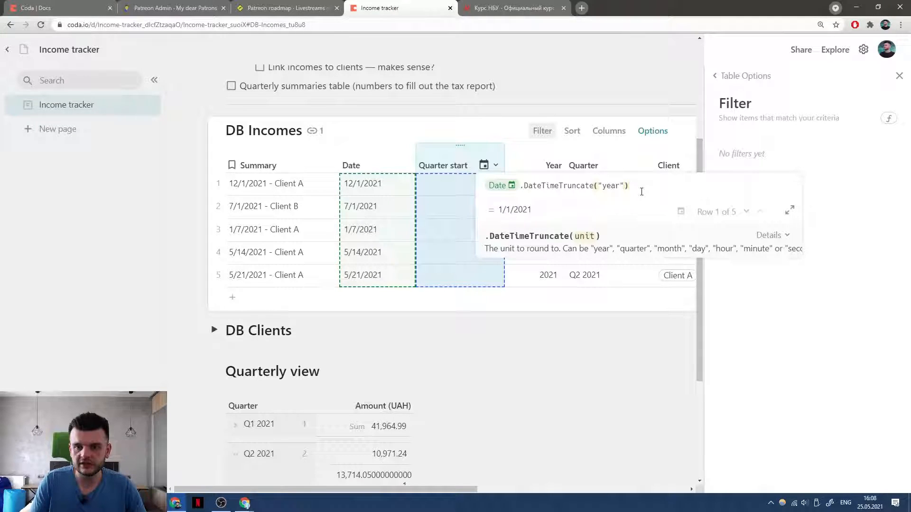
key("Return")
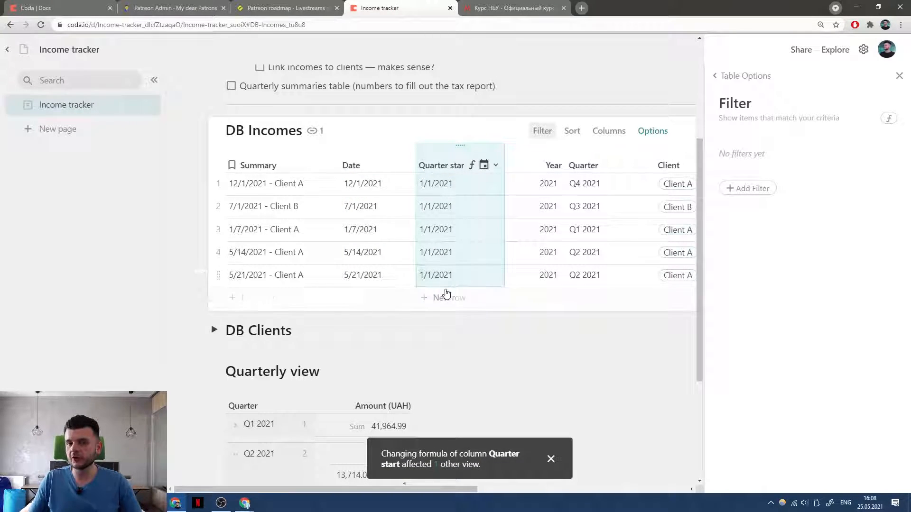
left_click(888, 119)
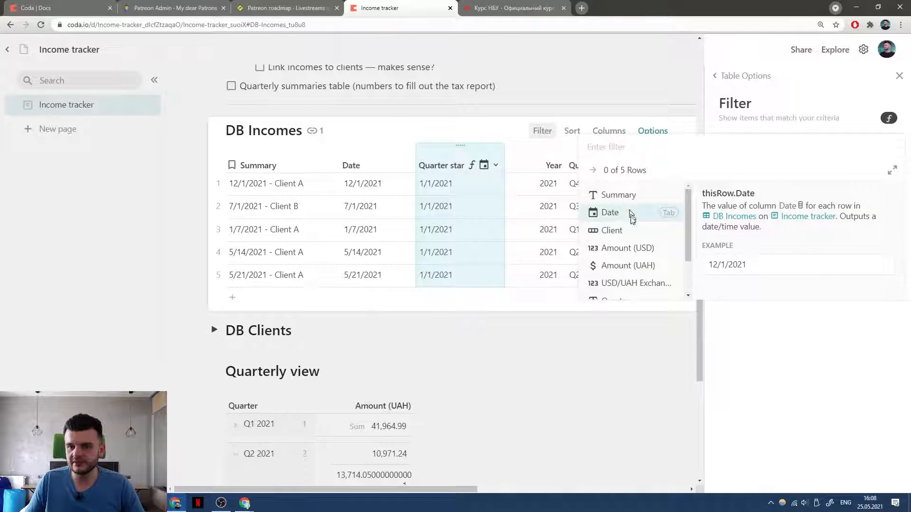
left_click(778, 104)
left_click(738, 77)
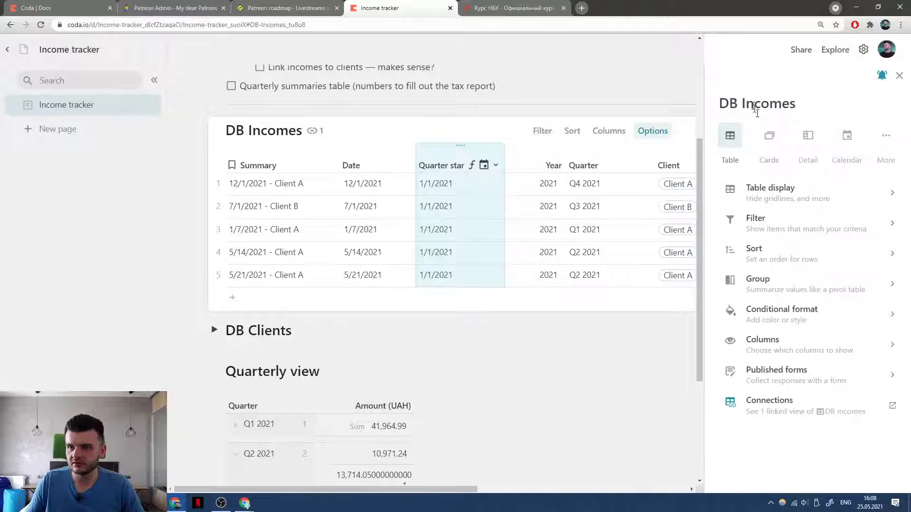
left_click(781, 224)
left_click(896, 125)
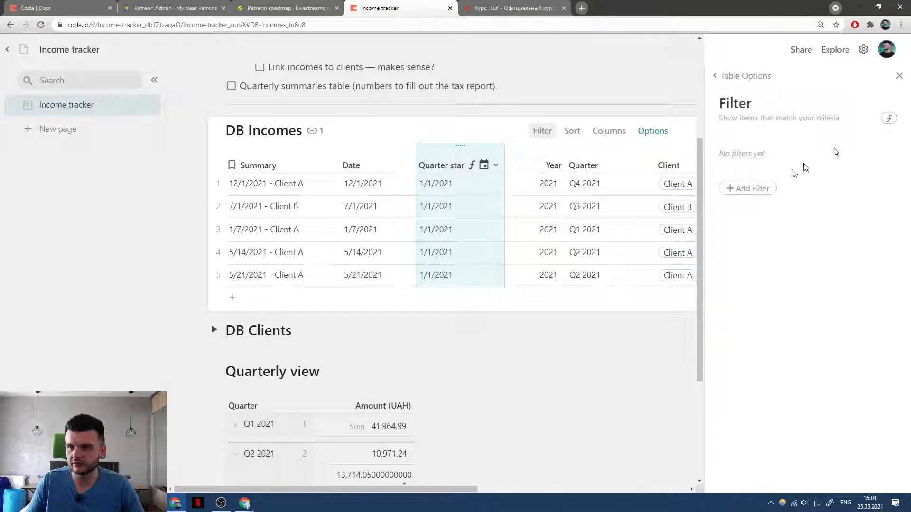
Add a Date filter to DB Incomes with the condition "is equal to" Last year.
left_click(745, 190)
left_click(759, 231)
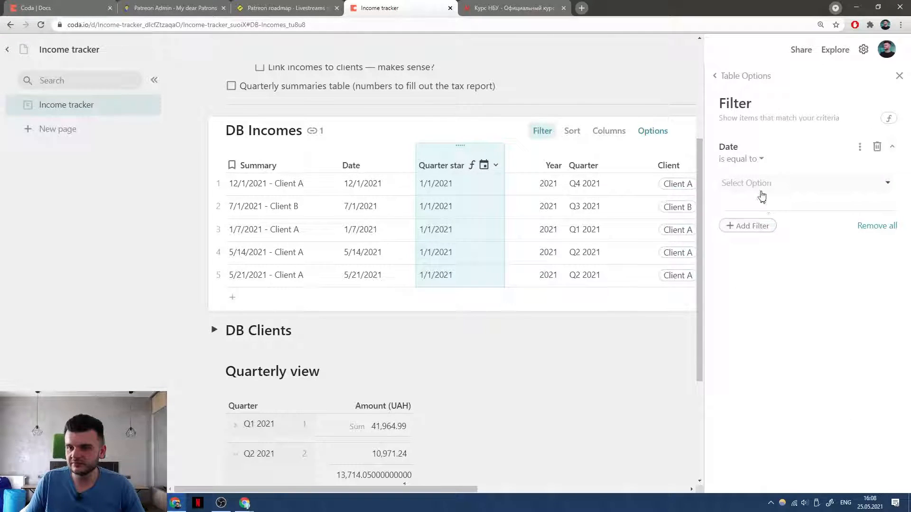
left_click(764, 183)
scroll(778, 417, "down", 1)
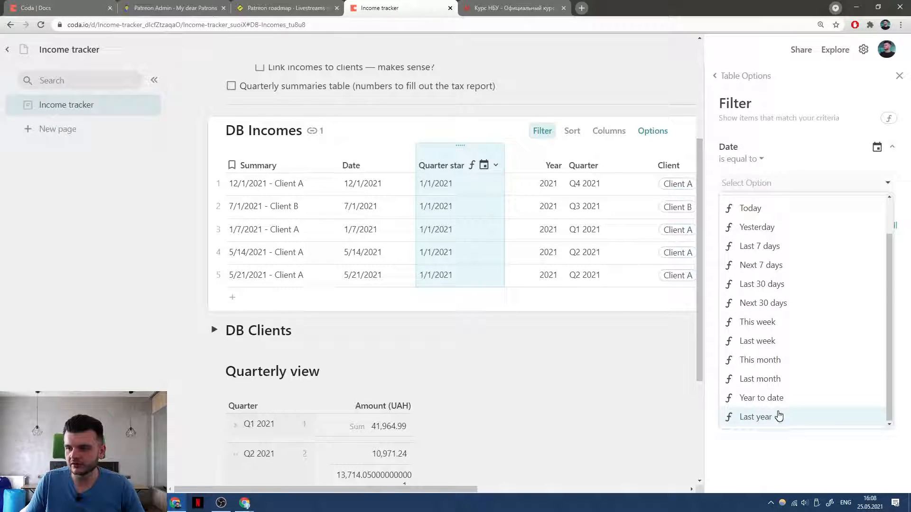
left_click(782, 417)
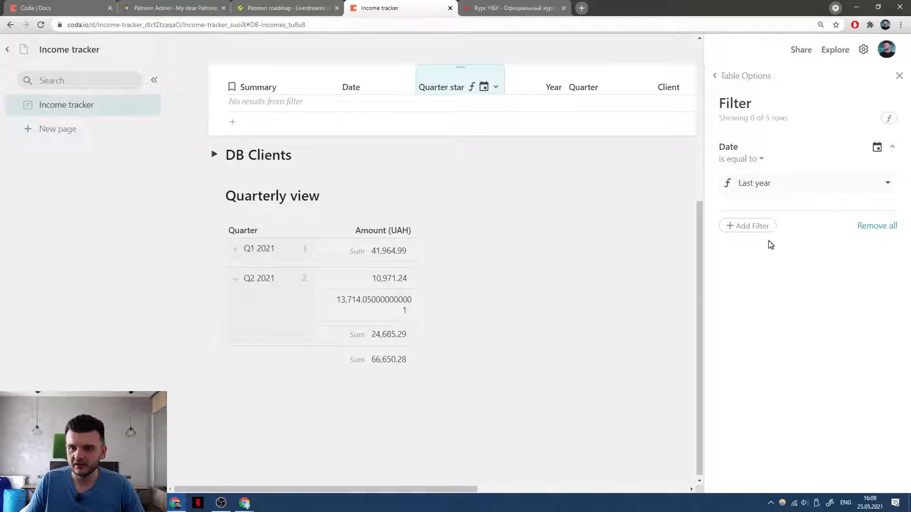
Try This month in the DB Incomes Date filter and settle on Year to date.
left_click(760, 185)
left_click(788, 402)
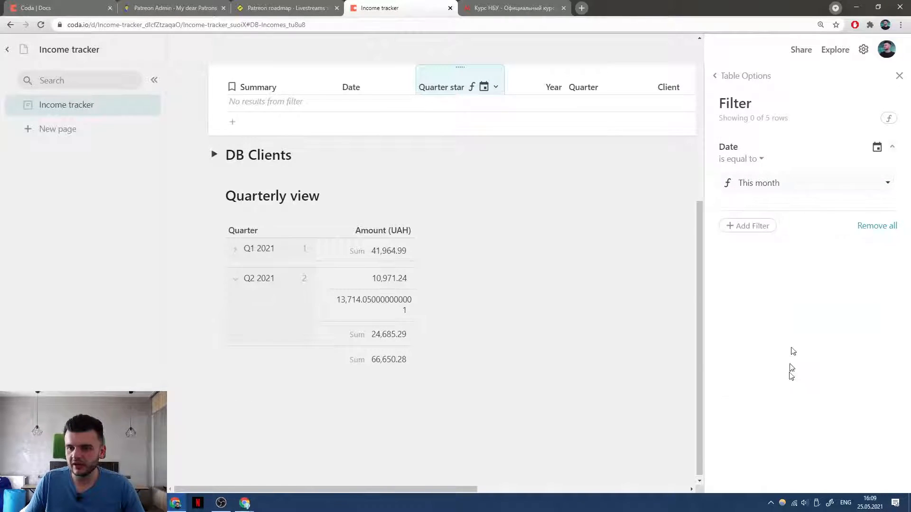
left_click(790, 186)
left_click(788, 402)
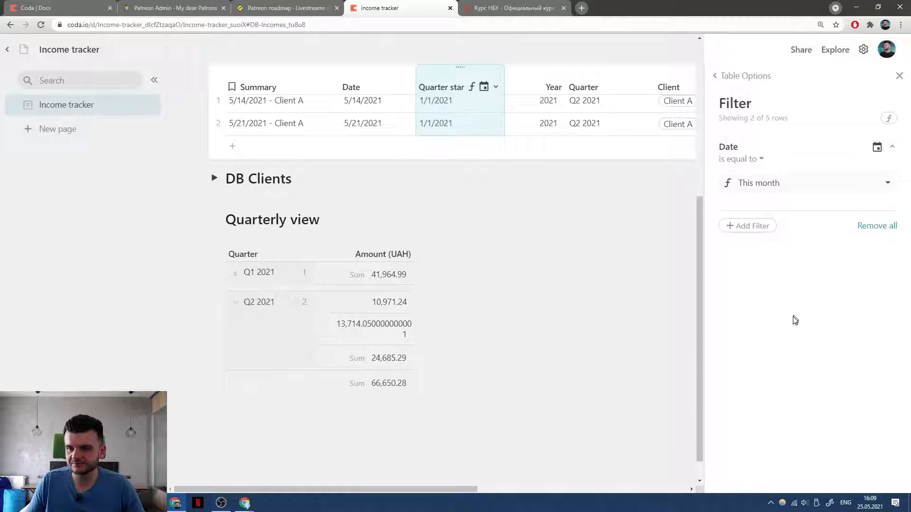
left_click(783, 186)
scroll(773, 387, "down", 1)
left_click(768, 399)
Convert the DB Incomes Date filter to a formula and read the DateStartOf help, including its supported units.
left_click(859, 147)
left_click(836, 191)
left_click(805, 175)
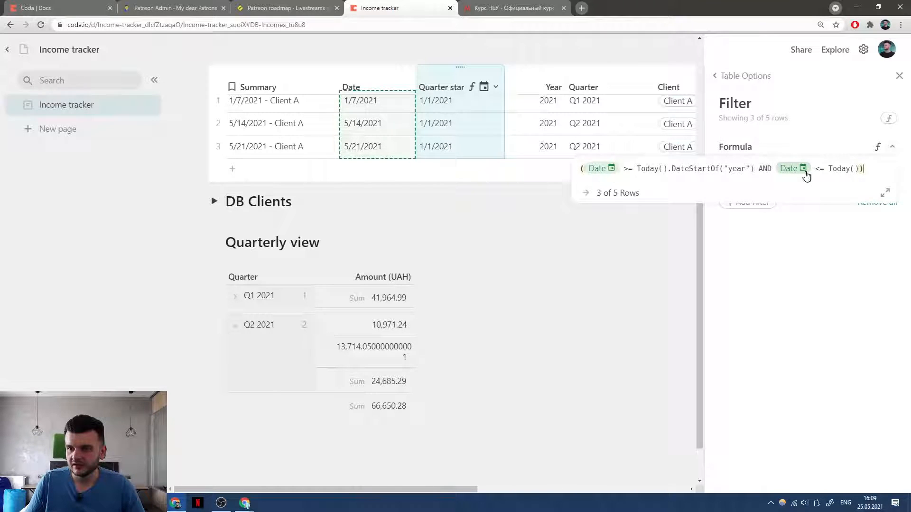
left_click(699, 172)
scroll(684, 251, "down", 3)
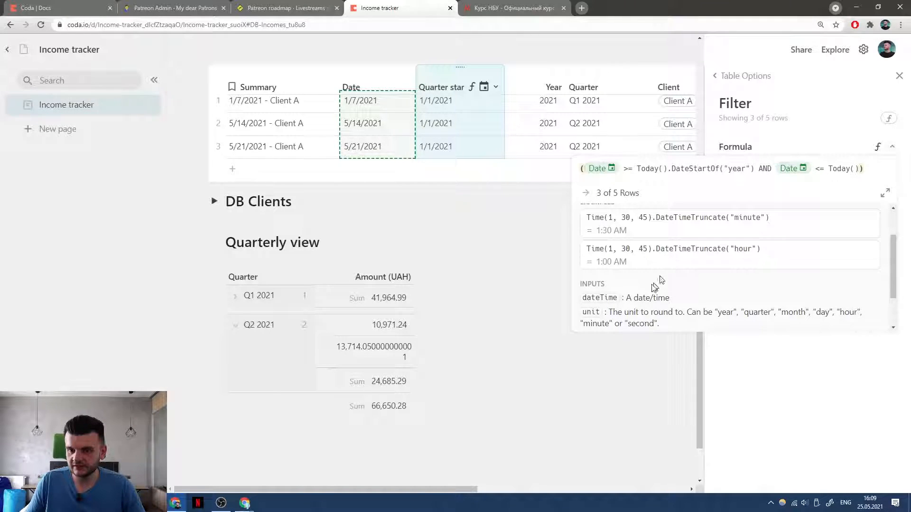
scroll(690, 285, "up", 3)
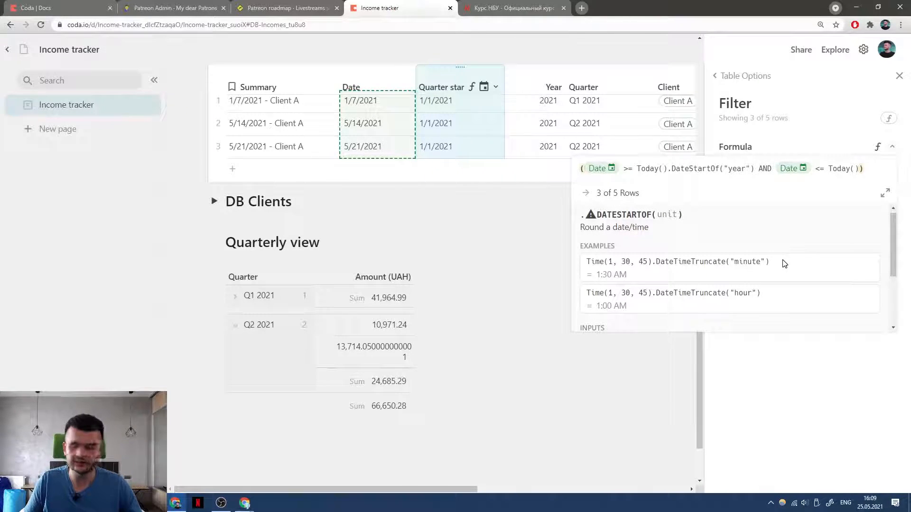
scroll(765, 226, "down", 1)
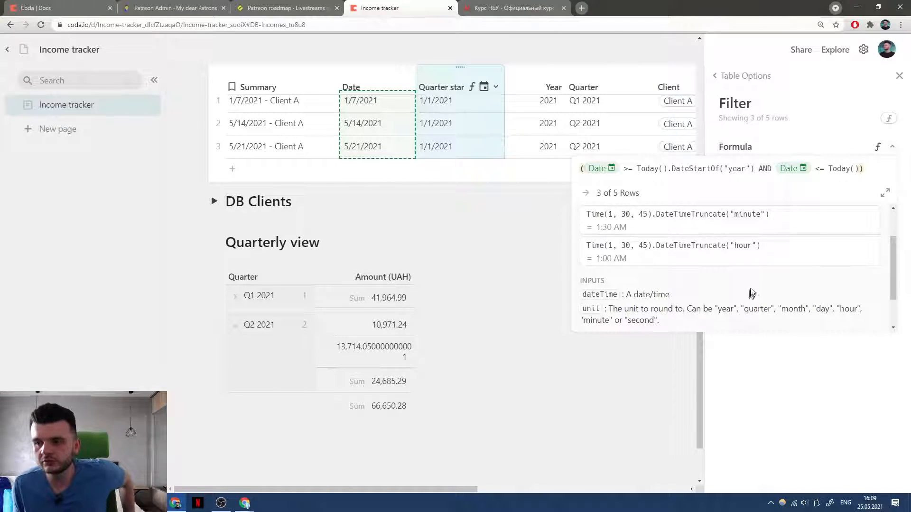
Change the Quarter start column's formula to Date.DateTimeTruncate("quarter").
left_click(468, 87)
scroll(470, 89, "up", 3)
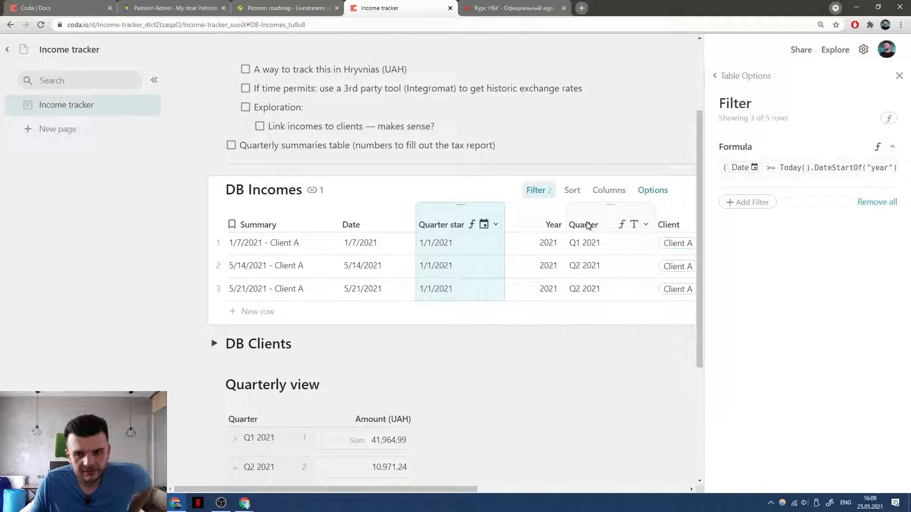
left_click(495, 225)
left_click(504, 286)
left_click(588, 243)
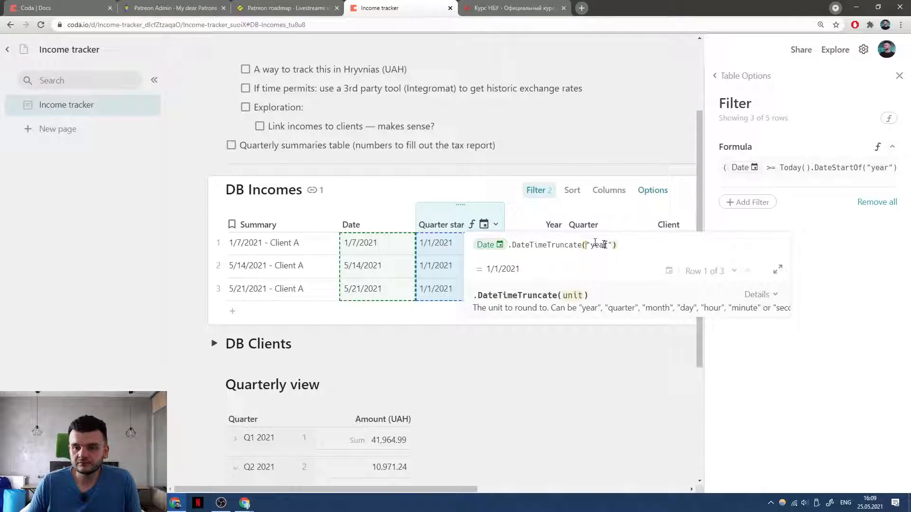
type("quarte")
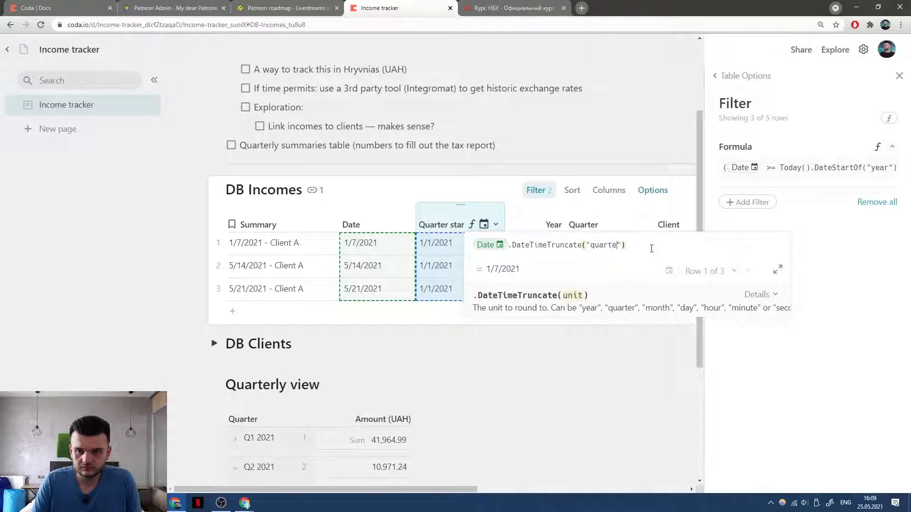
key("Return")
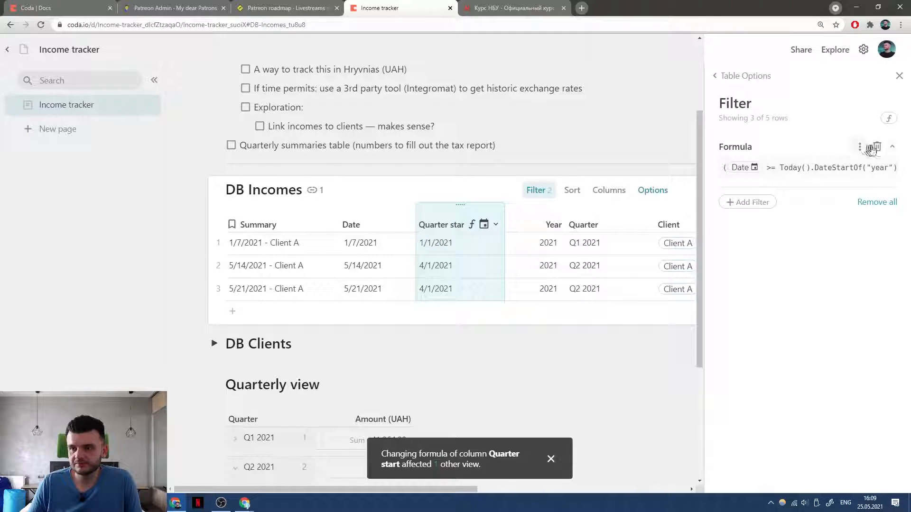
Remove the date formula filter from DB Incomes, check the Quarter start values across all rows, and close the table options.
left_click(876, 147)
left_click(462, 266)
scroll(464, 269, "down", 1)
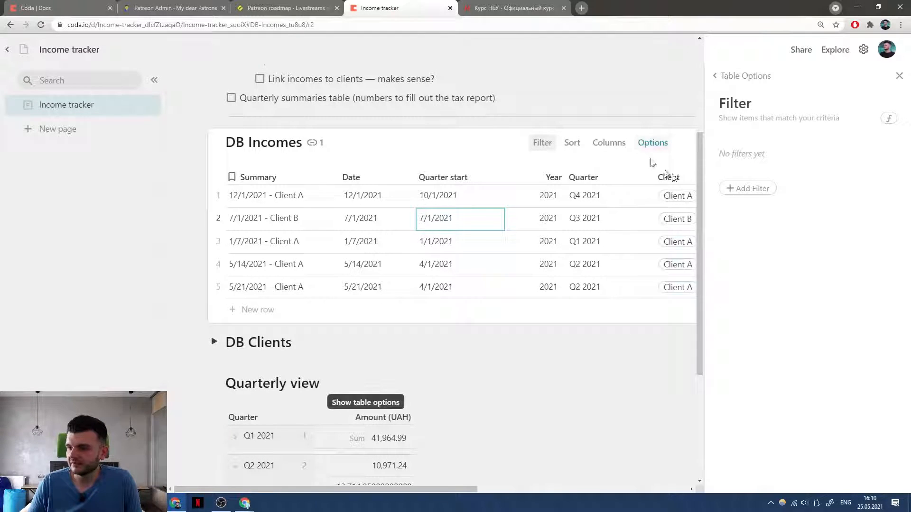
left_click(487, 195)
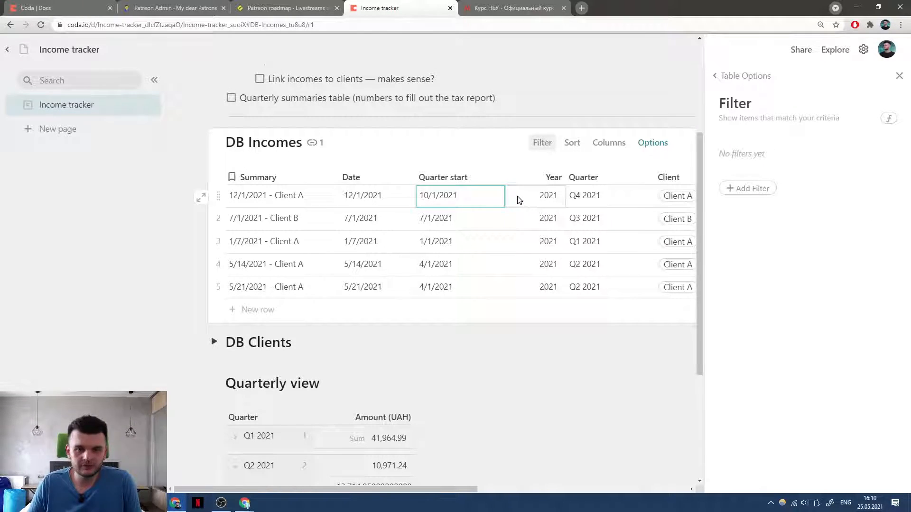
left_click(439, 177)
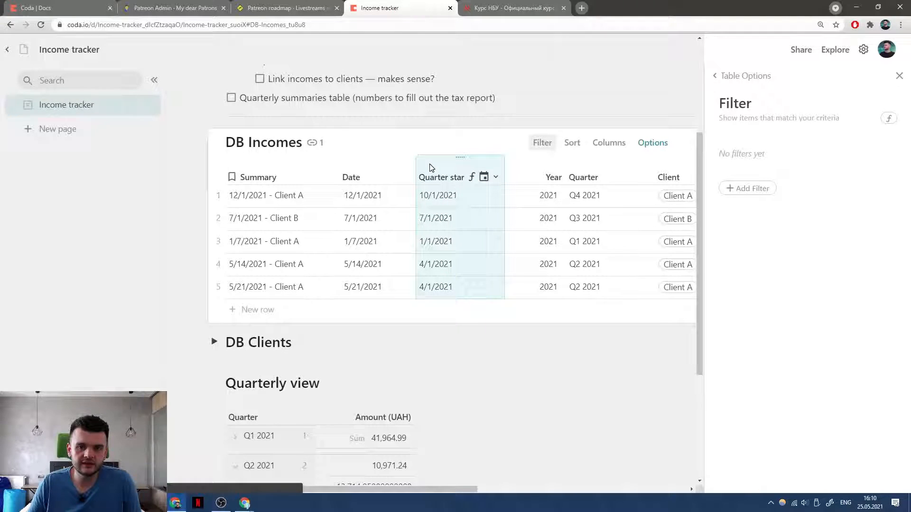
scroll(442, 183, "down", 2)
scroll(445, 187, "up", 2)
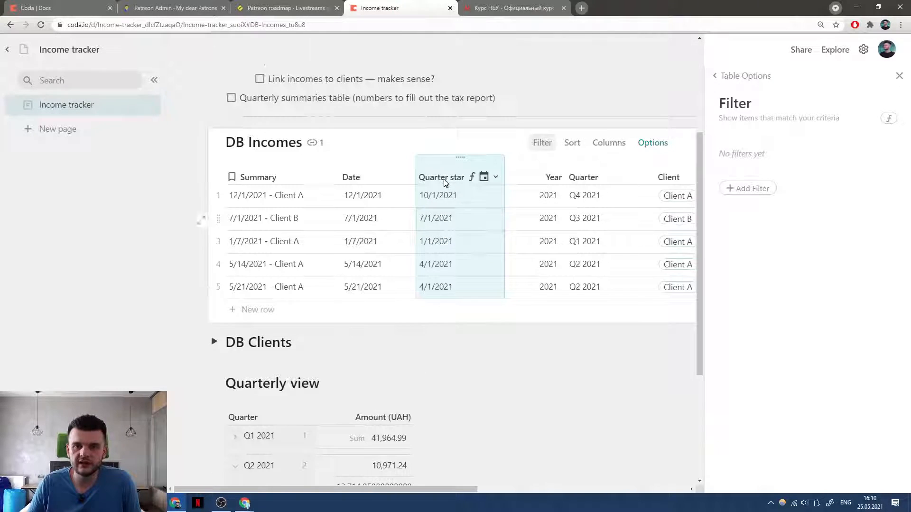
left_click(726, 86)
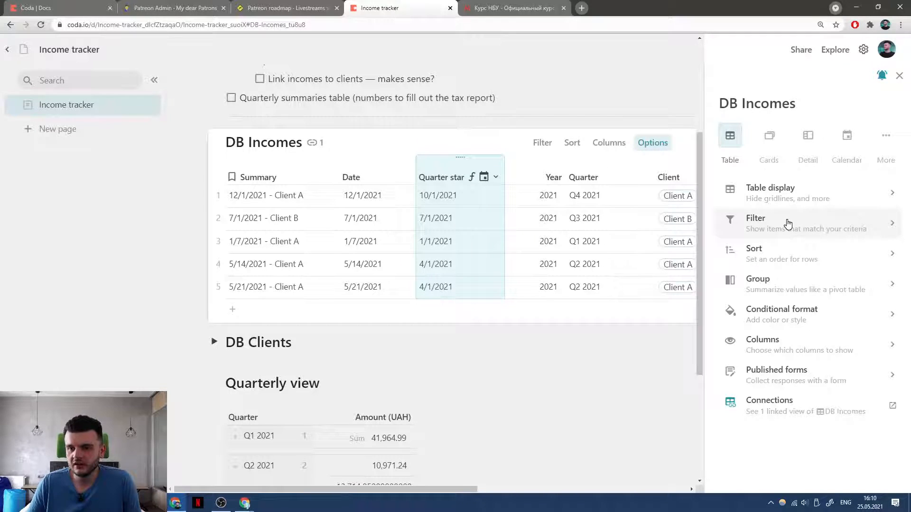
left_click(898, 77)
left_click(555, 202)
left_click(529, 222)
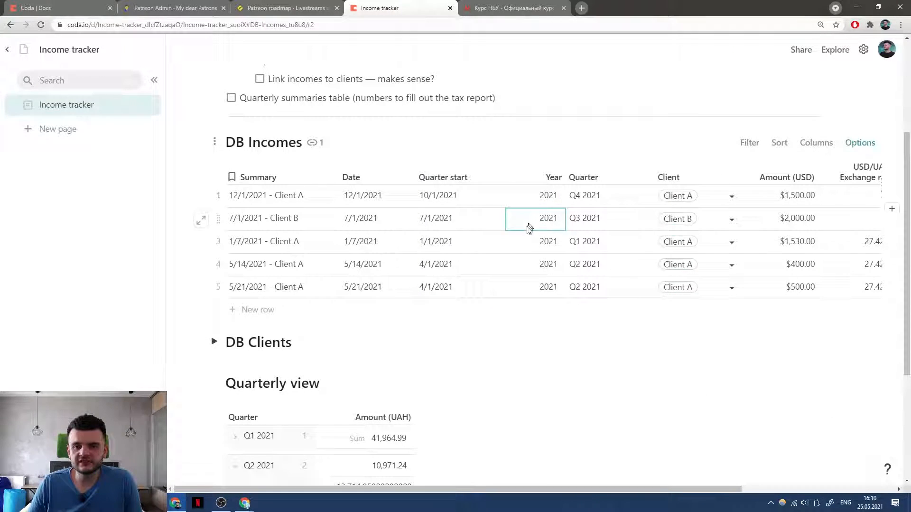
Review the DB Incomes rows and compare them with the UAH sums per quarter in the Quarterly view.
mouse_move(488, 177)
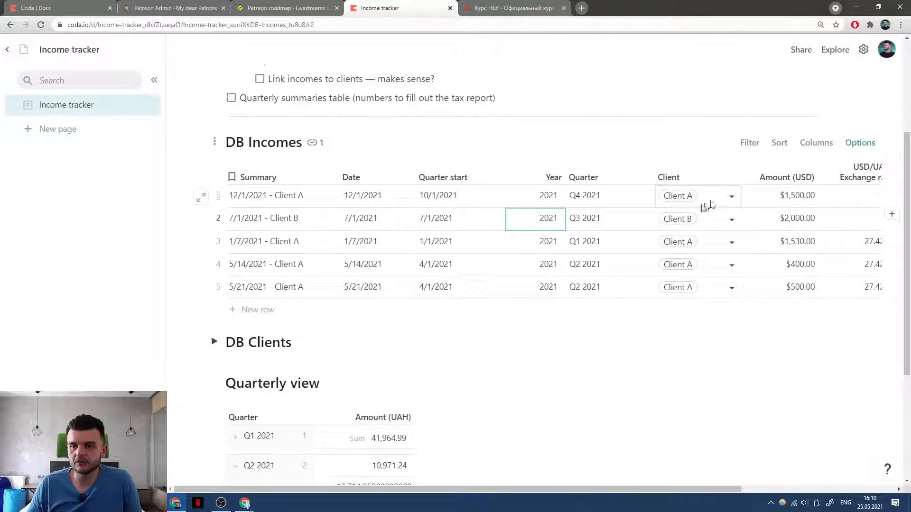
scroll(721, 209, "right", 2)
scroll(719, 208, "left", 2)
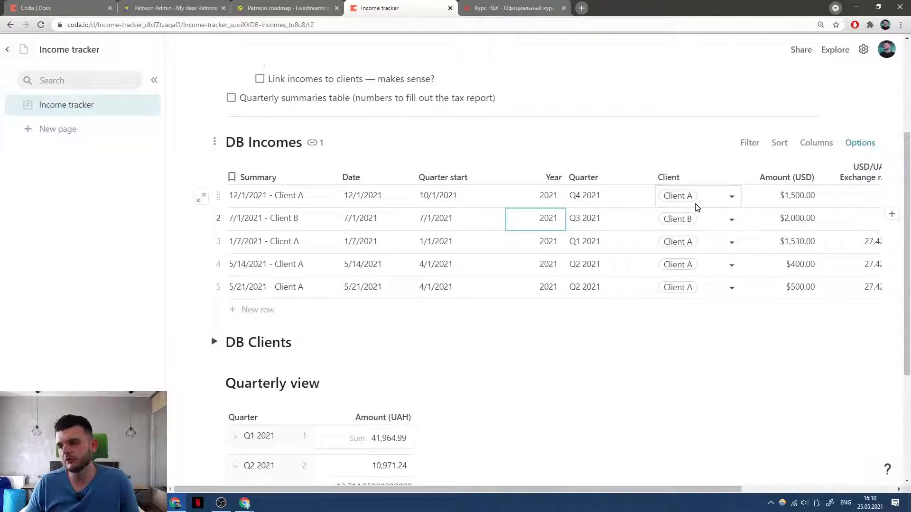
scroll(545, 378, "down", 4)
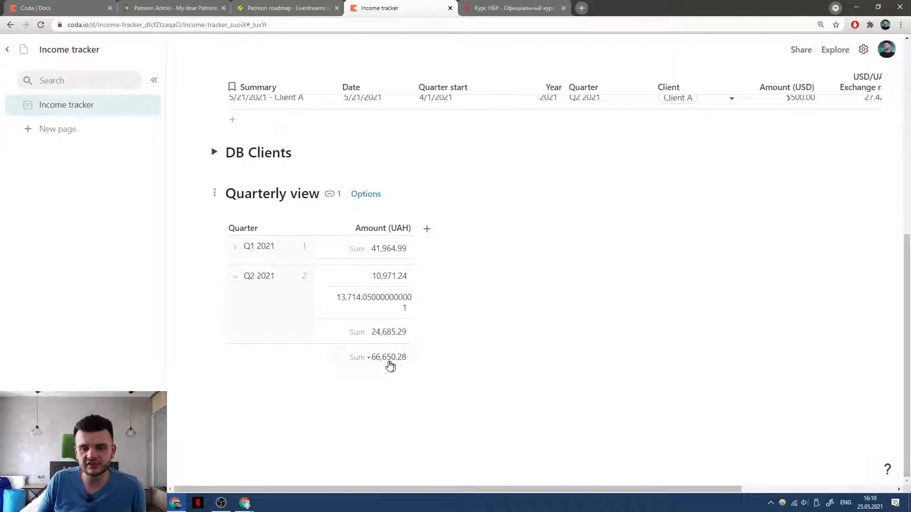
scroll(522, 318, "up", 1)
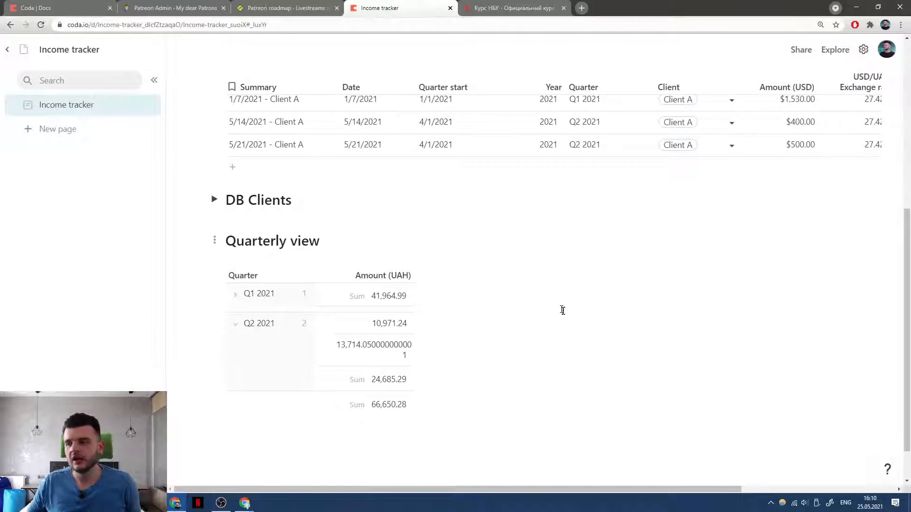
scroll(493, 328, "up", 2)
scroll(498, 329, "down", 2)
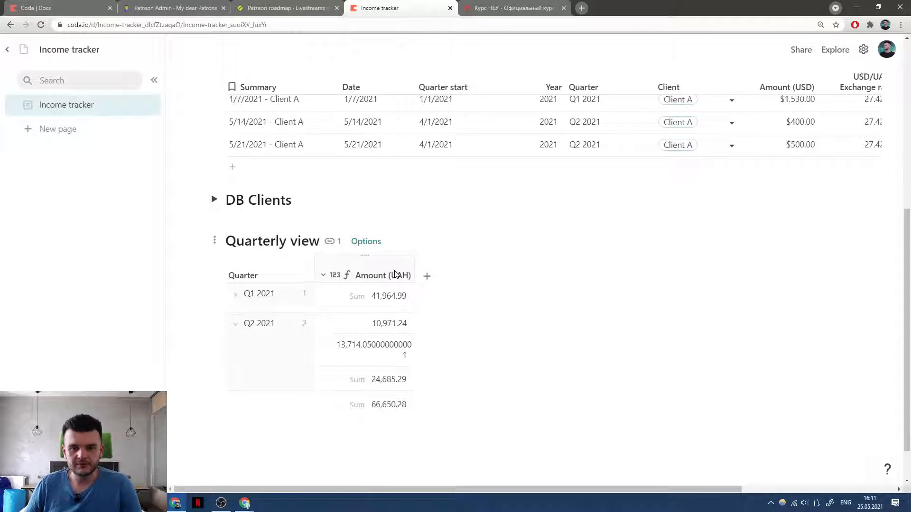
Remove the year-to-date formula filter from the Quarterly view and close its options.
scroll(397, 260, "up", 1)
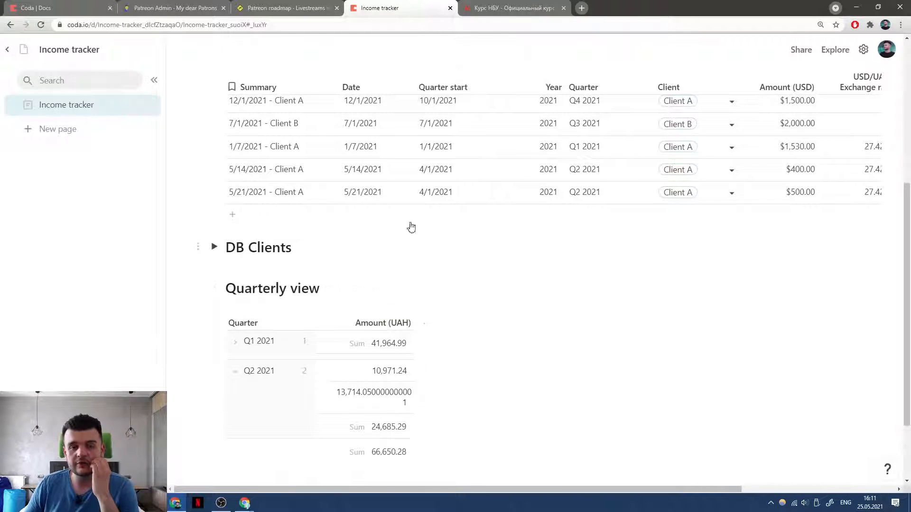
left_click(389, 288)
left_click(759, 227)
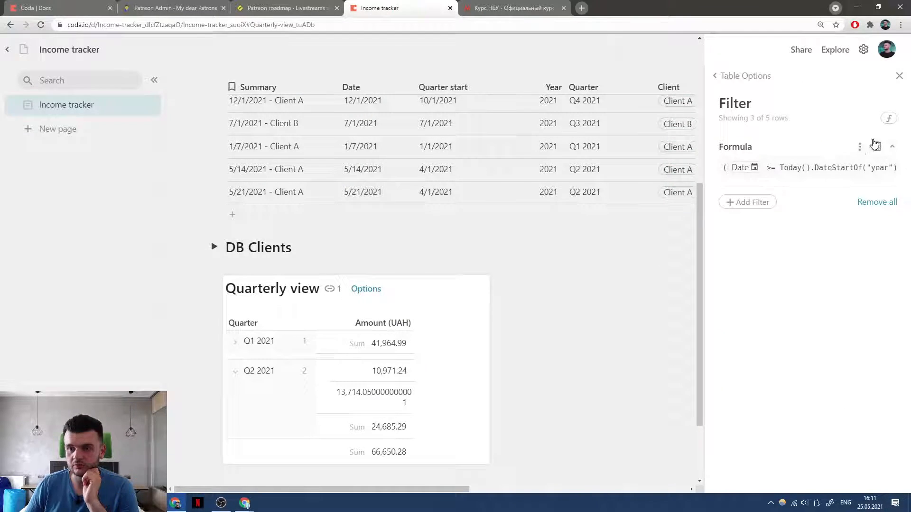
left_click(875, 147)
left_click(626, 323)
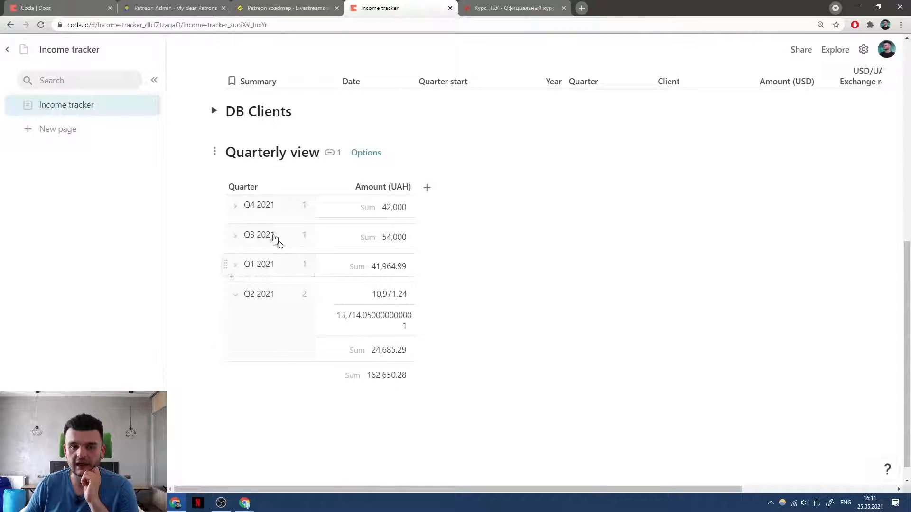
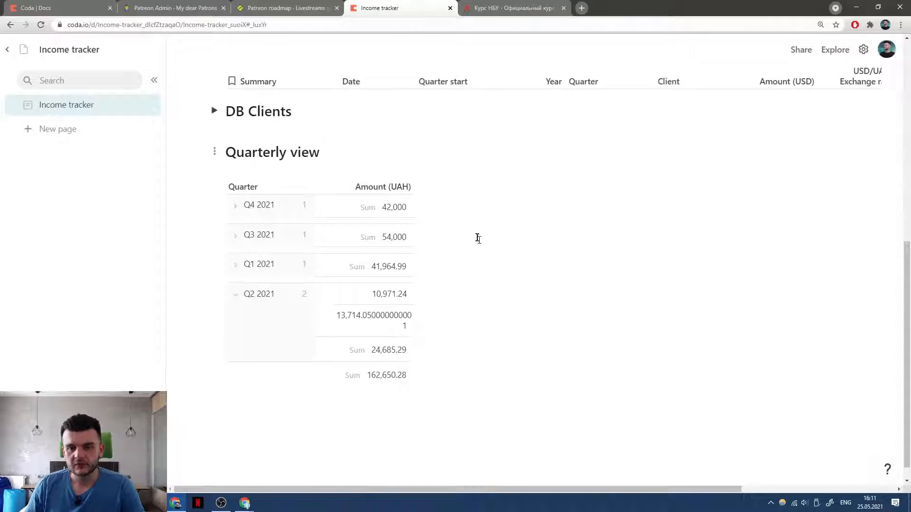
Add a Number column named Tax after the Amount (UAH) column in DB Incomes.
scroll(495, 268, "up", 5)
scroll(557, 233, "right", 5)
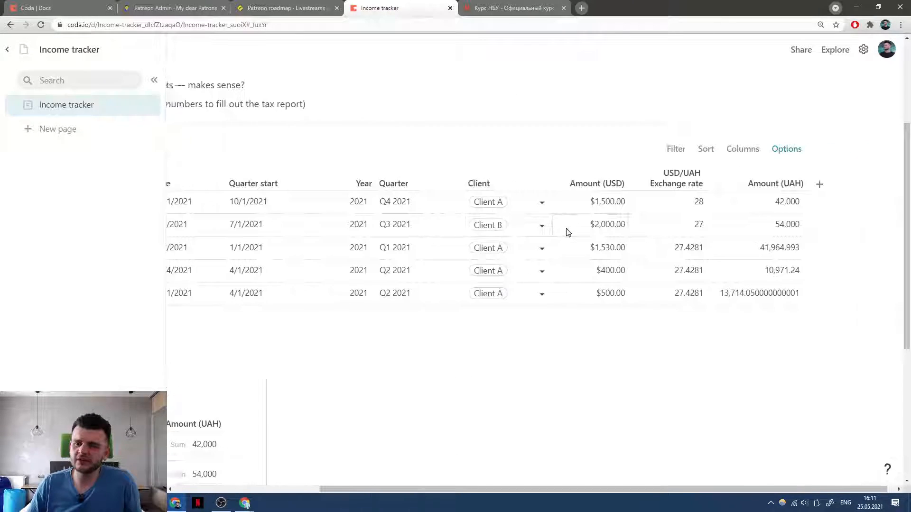
left_click(811, 185)
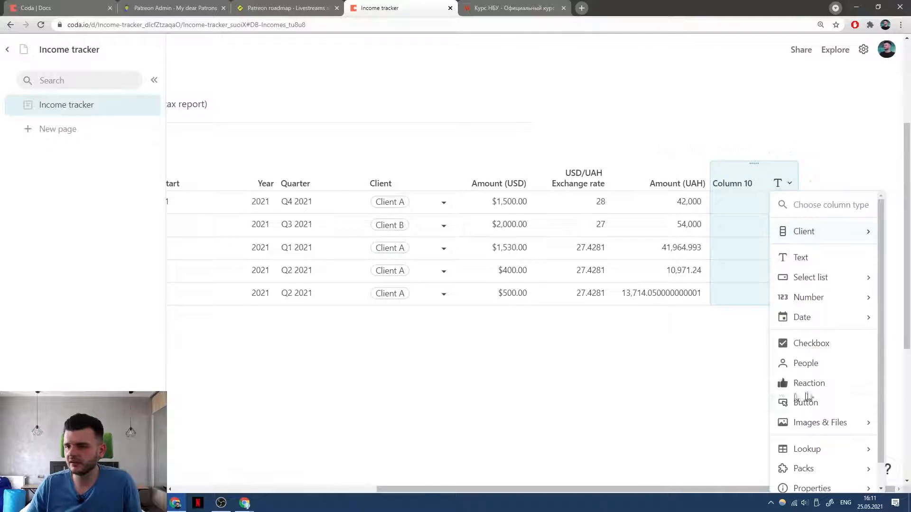
mouse_move(806, 296)
left_click(752, 298)
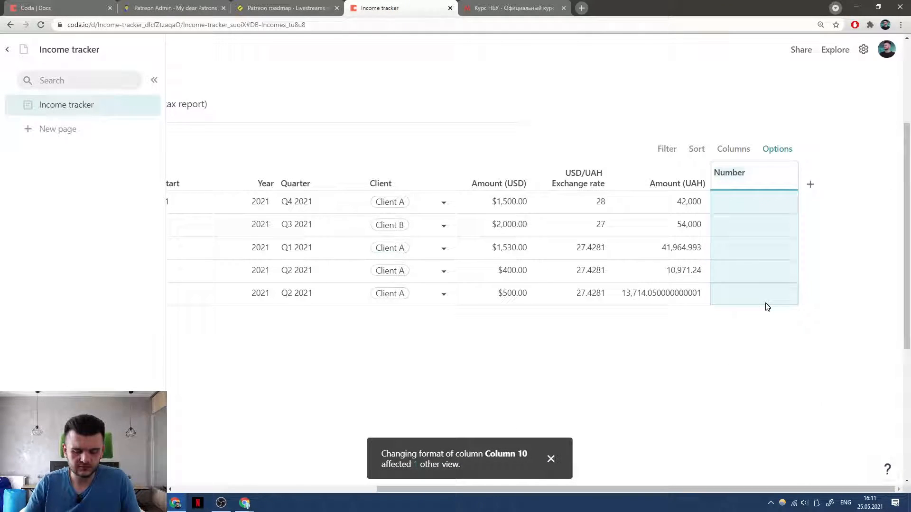
type("Tax")
key("Return")
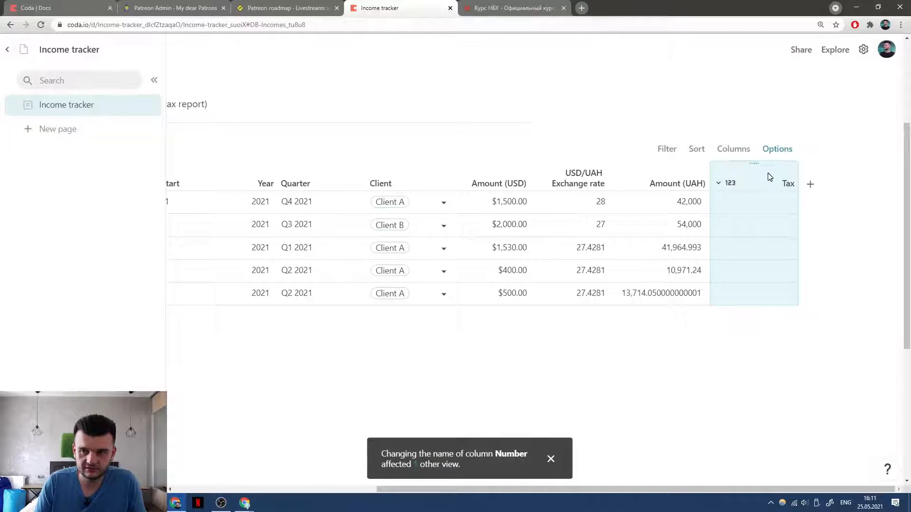
Rename the Tax column in DB Incomes as Tax (UAH).
left_click(786, 187)
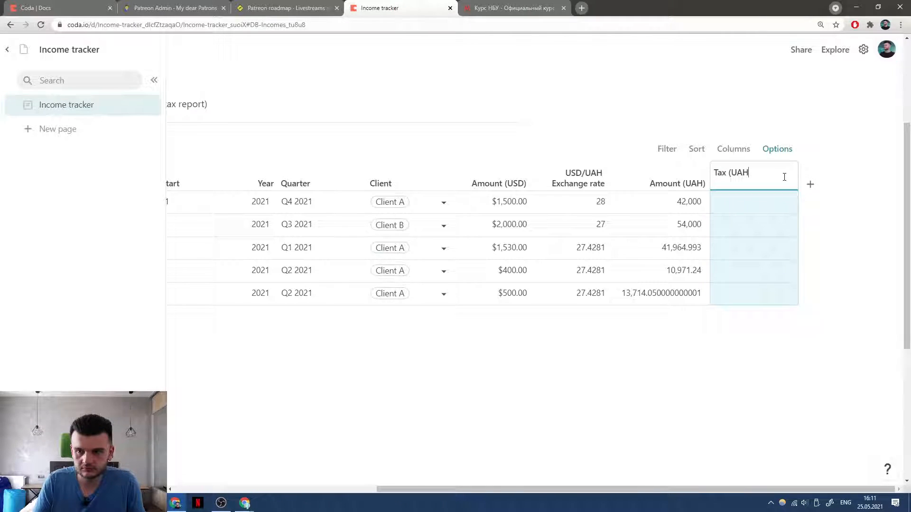
type("(UAH")
key("Return")
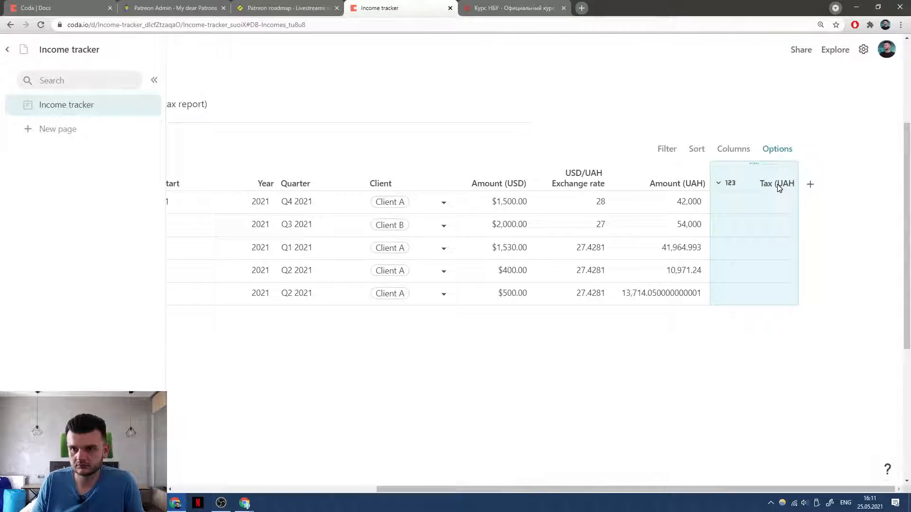
left_click(777, 187)
type(")")
key("Return")
Give the Tax (UAH) column the formula Amount (UAH) * 0.05.
left_click(781, 175)
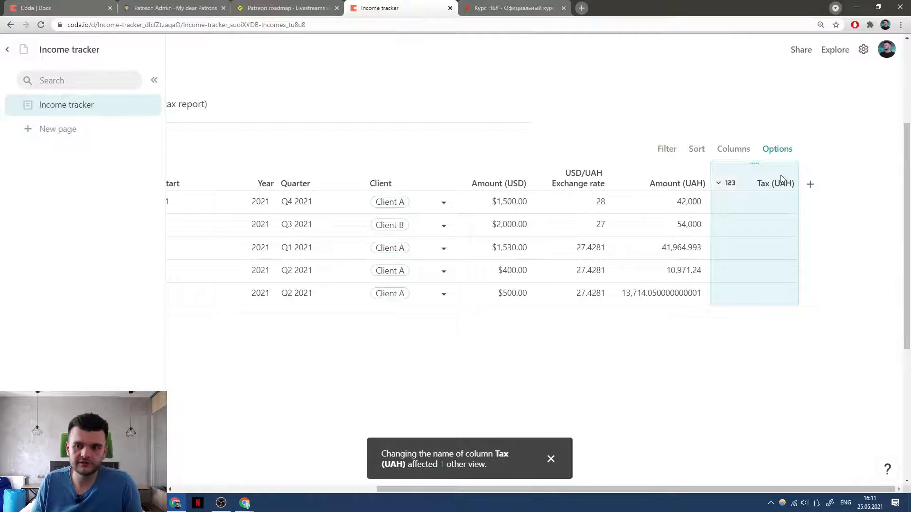
key("equal")
type("Amount (USD")
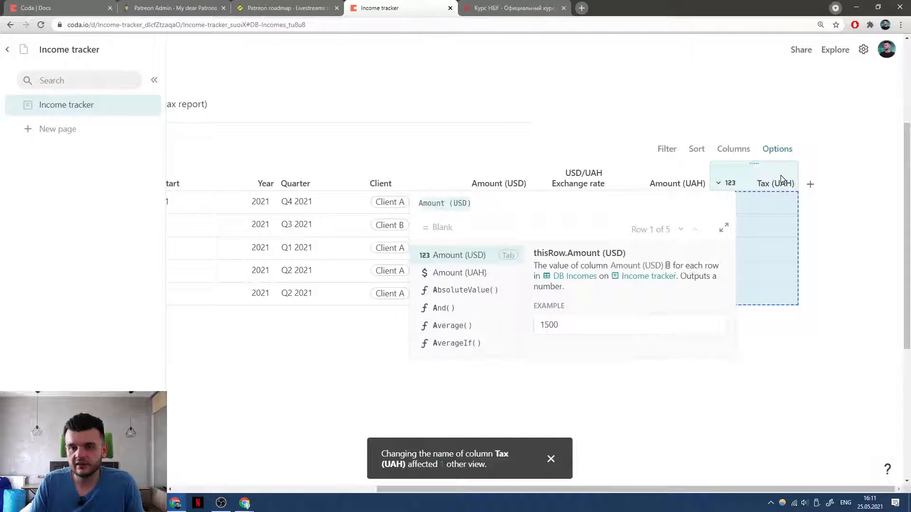
key("Down")
key("Tab")
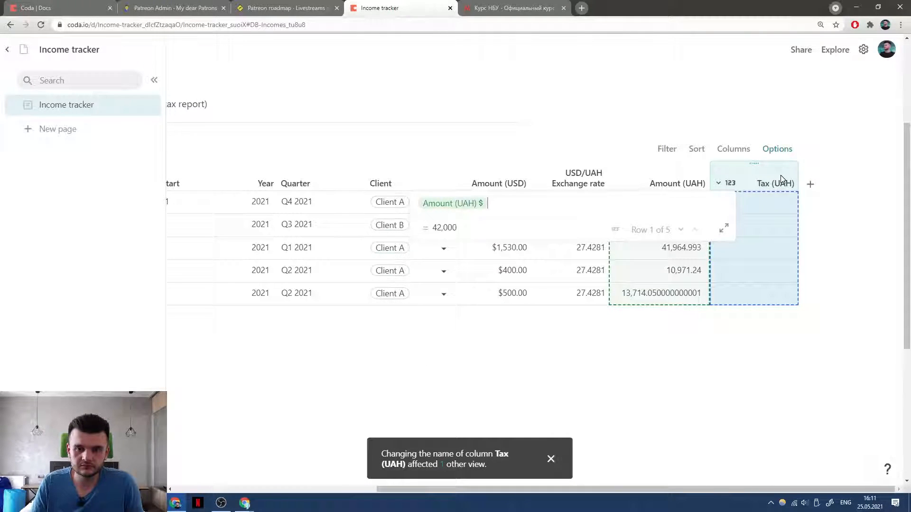
type("* 0.05")
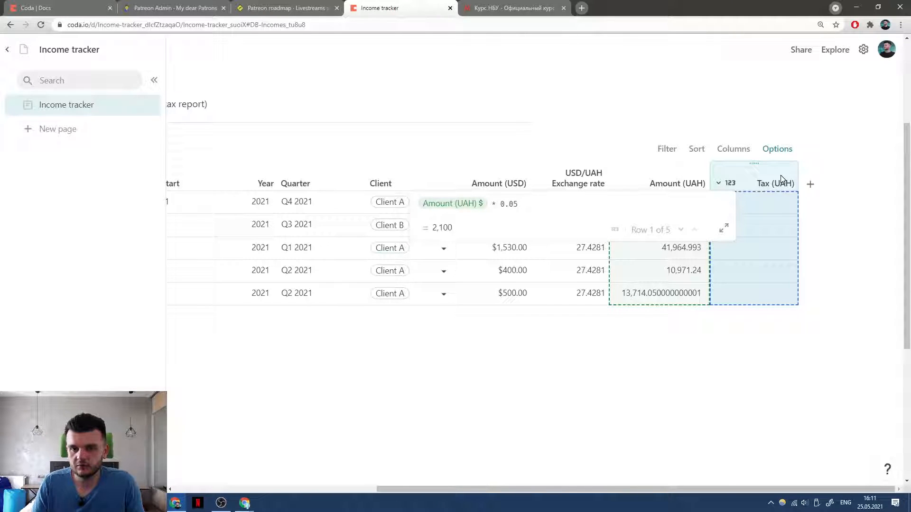
key("Return")
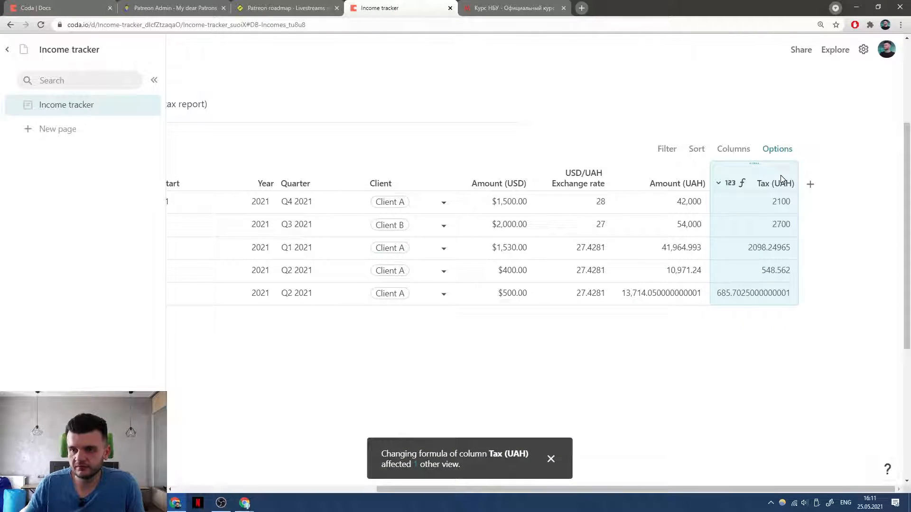
Change the Tax (UAH) formula to RoundUp(Amount (UAH) * 0.05, 2).
left_click(743, 183)
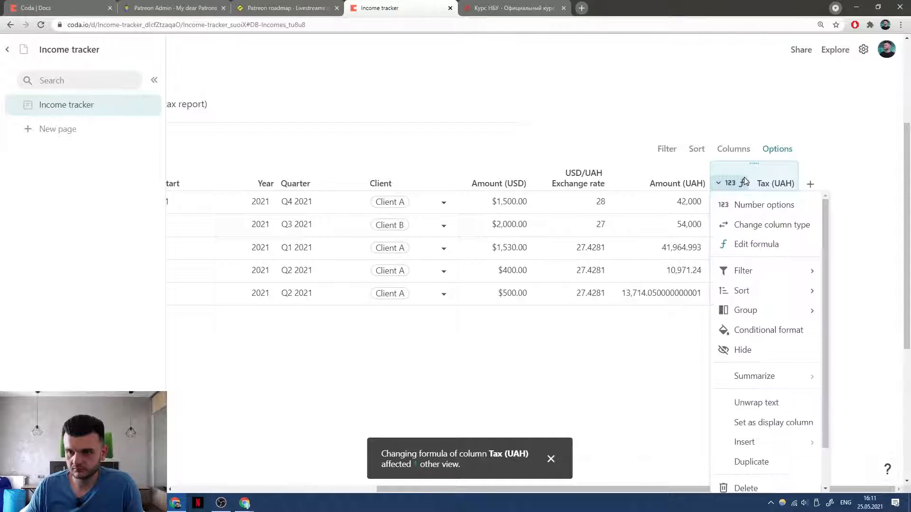
left_click(755, 244)
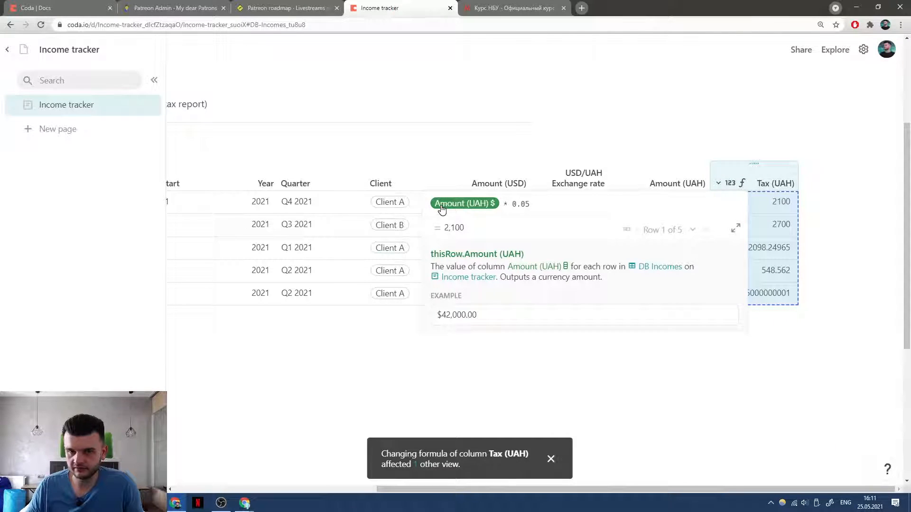
type("RoundUp(")
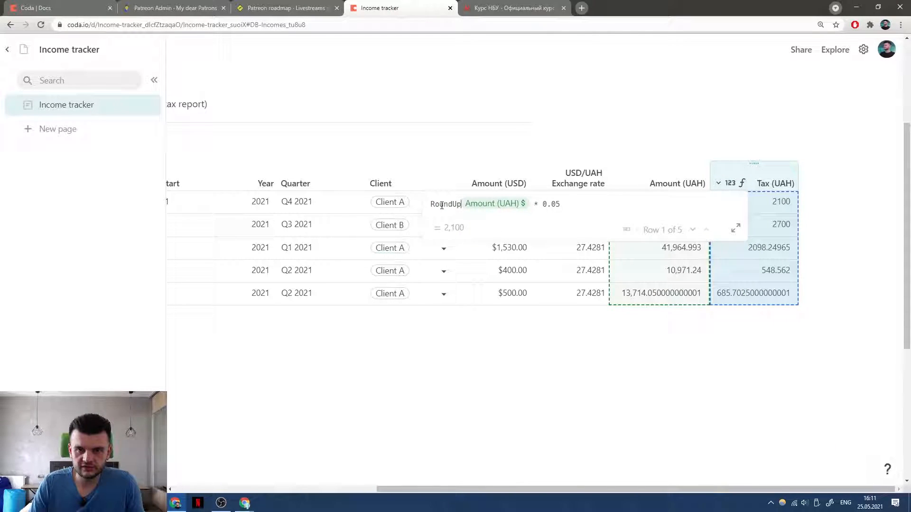
key("End")
type(", 2)")
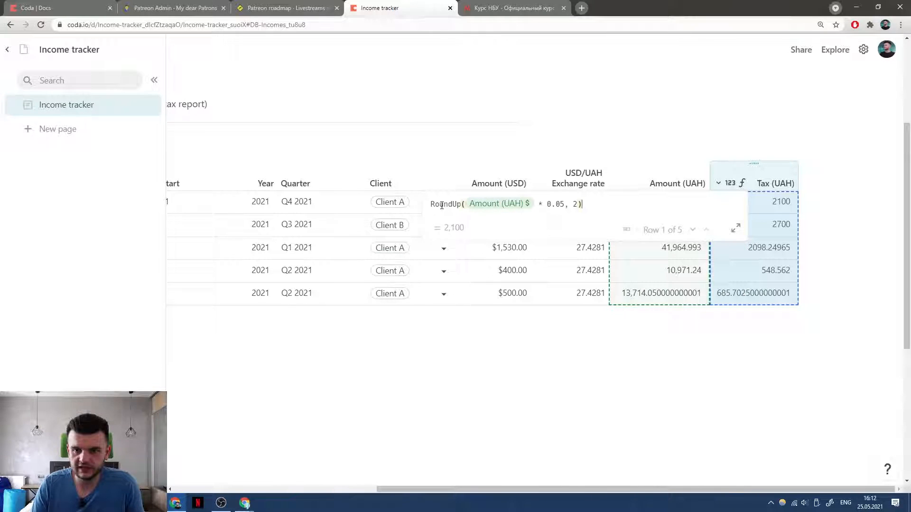
key("Return")
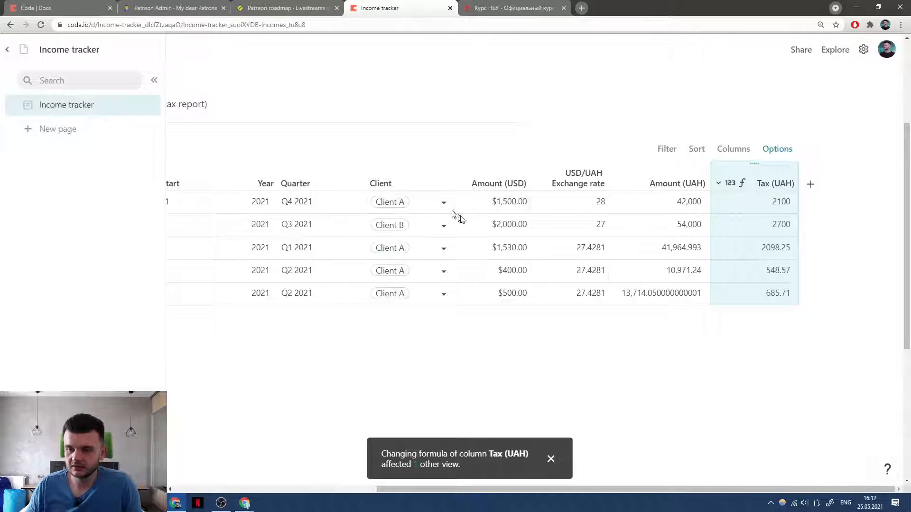
Sort the Quarterly view by the Quarter column in ascending order.
scroll(790, 280, "down", 10)
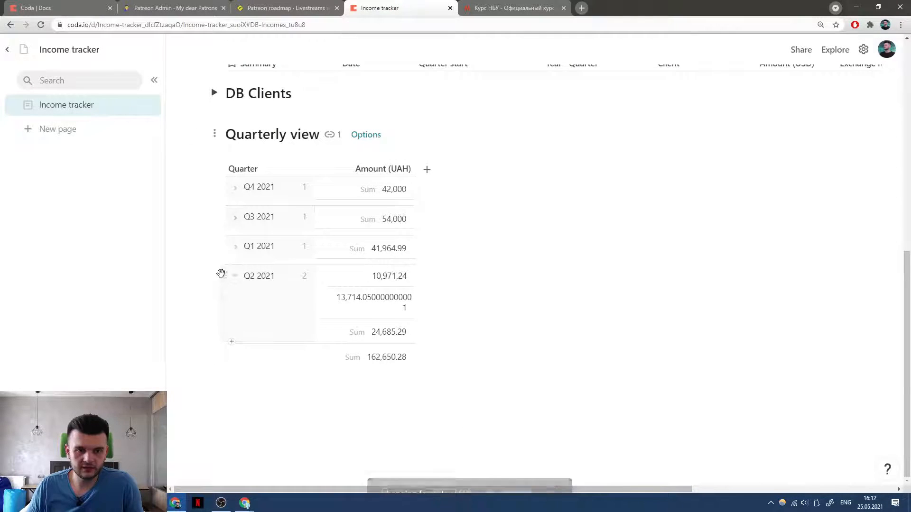
left_click(268, 168)
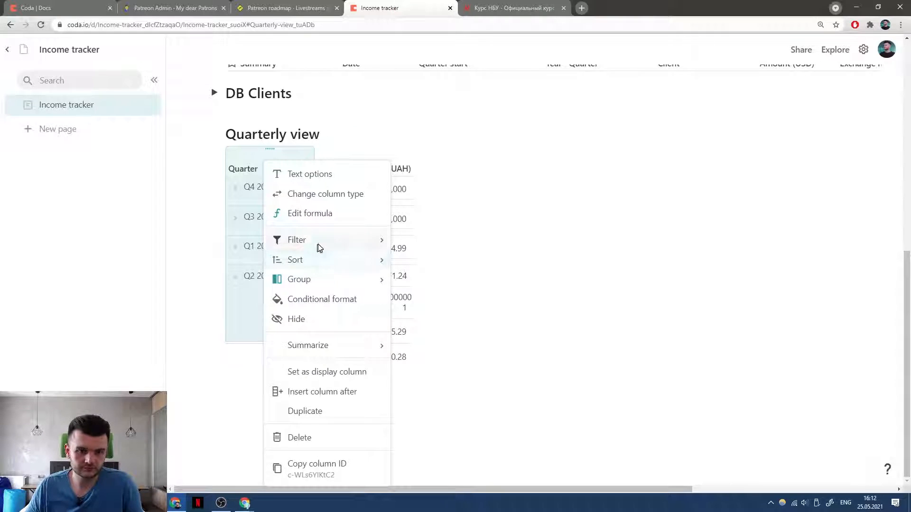
mouse_move(317, 259)
left_click(403, 259)
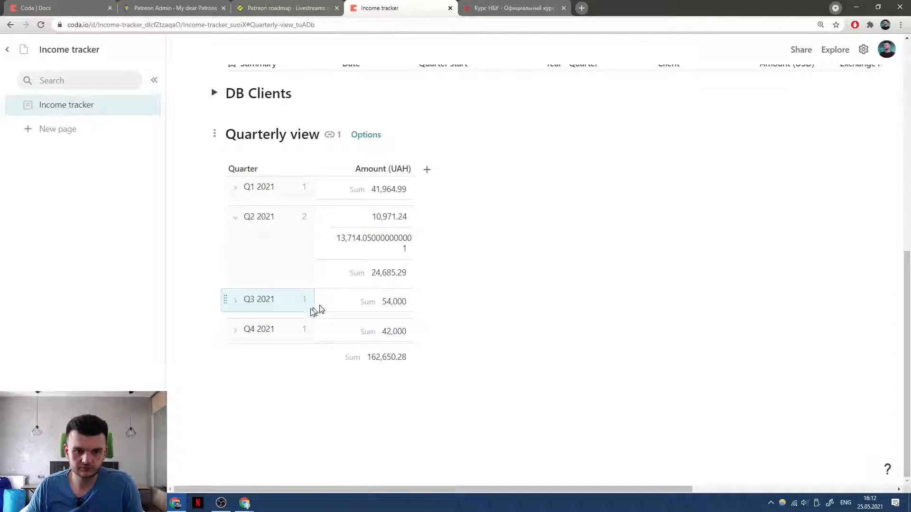
left_click(455, 284)
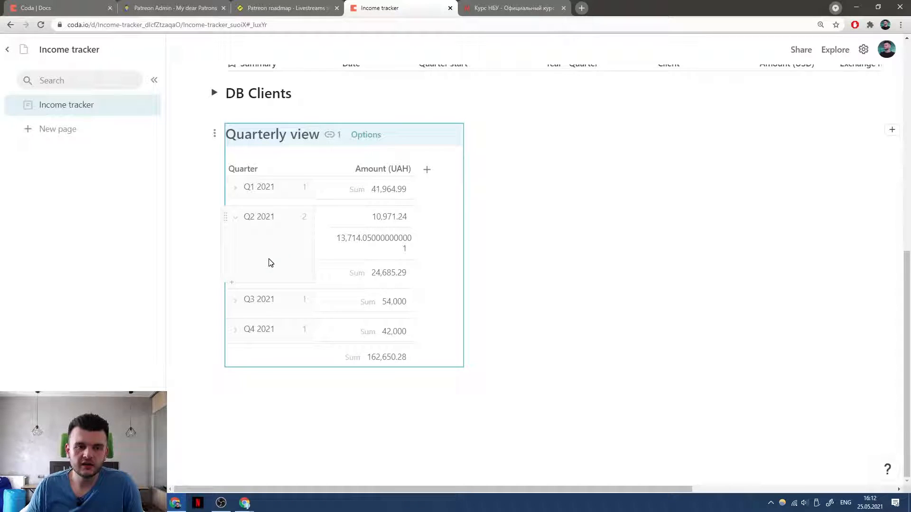
Add a new row to DB Incomes dated 11/5/2020.
scroll(279, 206, "up", 3)
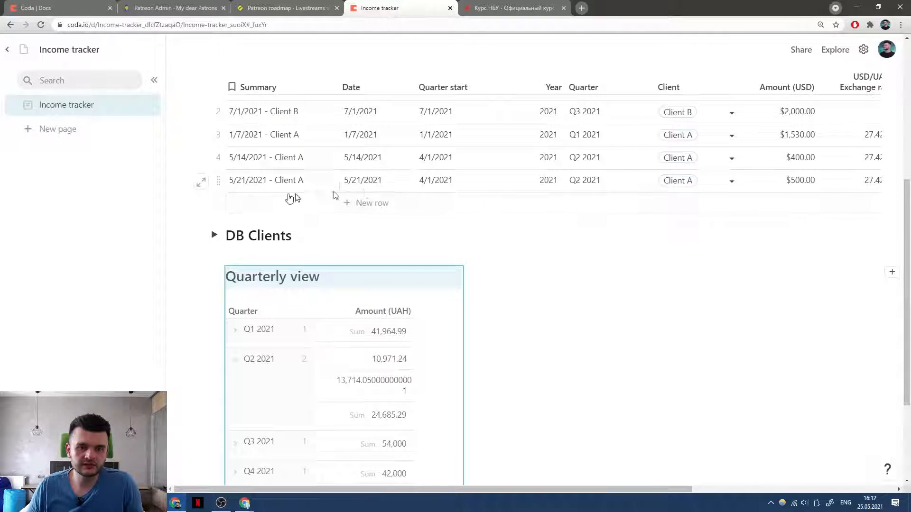
left_click(269, 205)
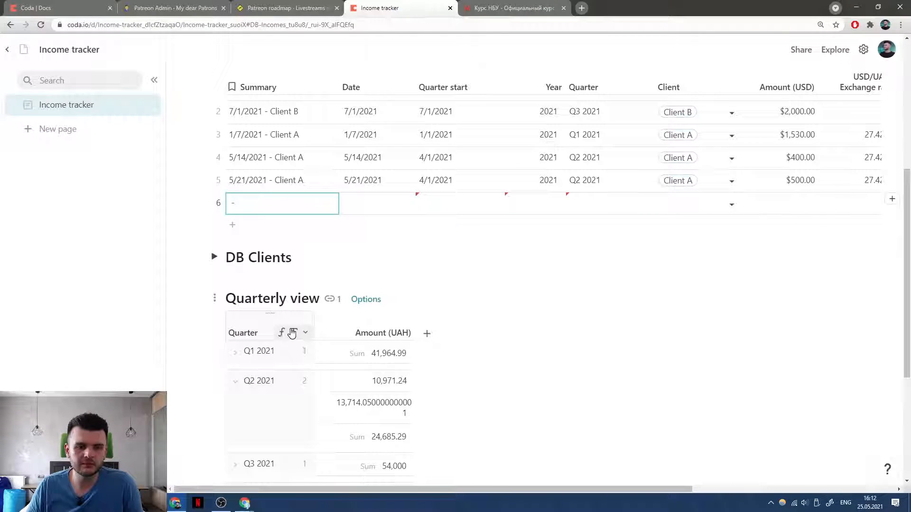
left_click(359, 205)
left_click(360, 204)
left_click(352, 221)
left_click(352, 220)
left_click(354, 223)
left_click(354, 223)
left_click(354, 223)
left_click(354, 223)
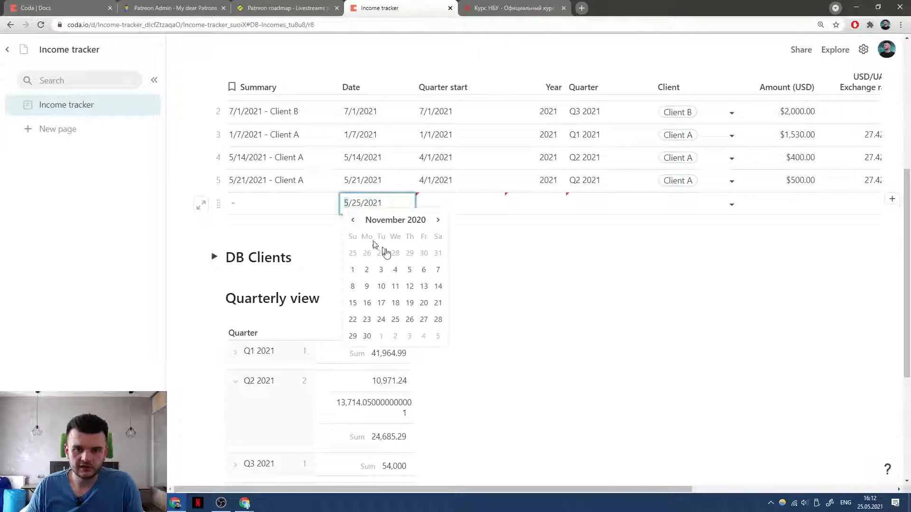
left_click(410, 268)
left_click(461, 209)
scroll(502, 309, "down", 5)
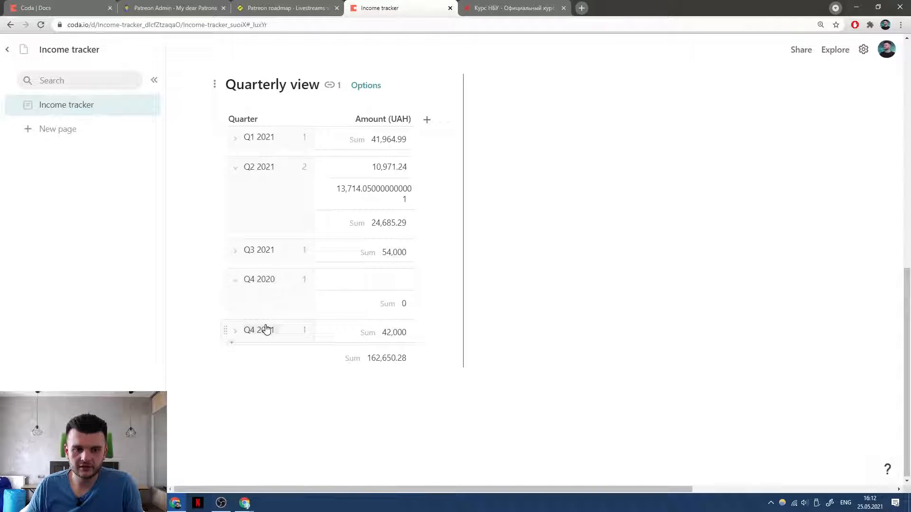
Add Year as a second grouping of the Quarterly view and place it above the Quarter grouping.
scroll(277, 244, "up", 4)
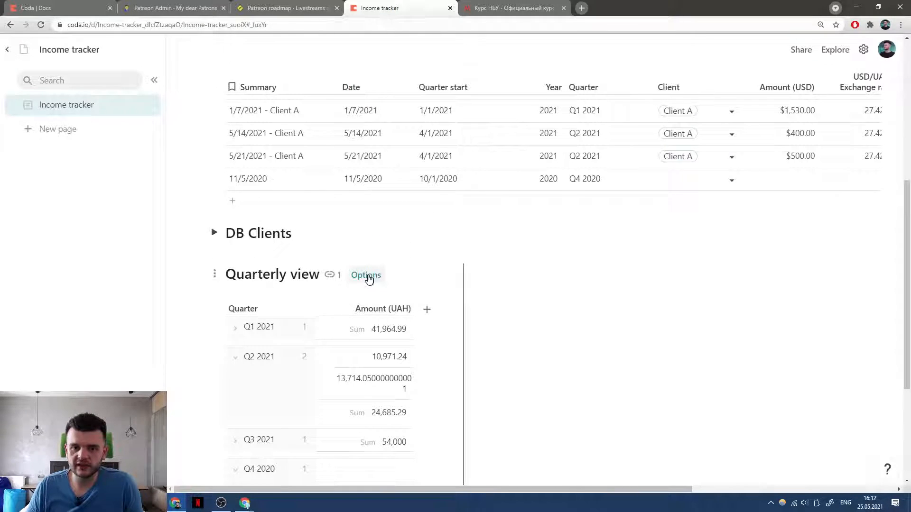
left_click(366, 275)
left_click(793, 287)
left_click(754, 181)
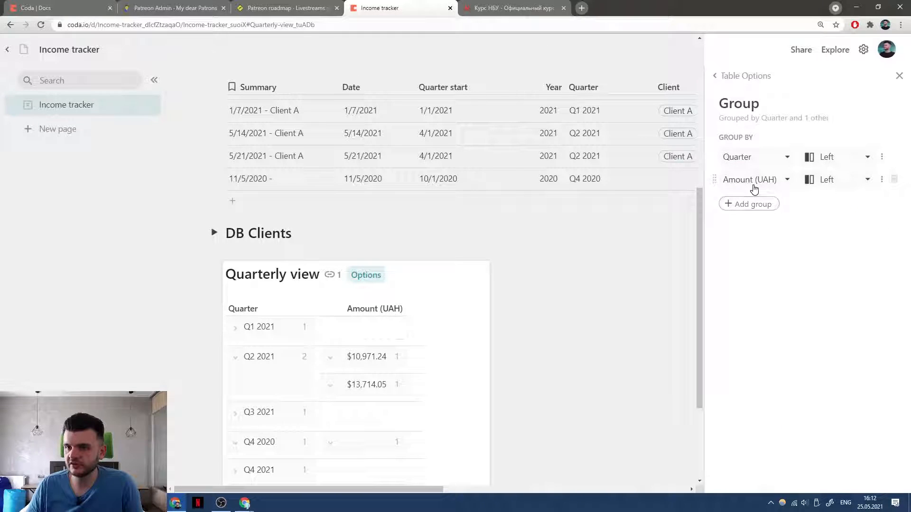
left_click(759, 184)
left_click(730, 296)
left_click_drag(715, 182, 747, 149)
left_click(728, 76)
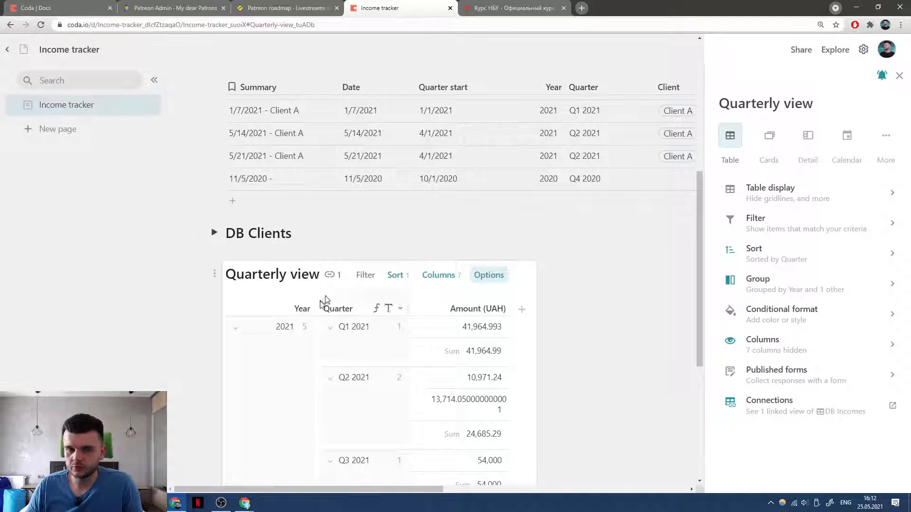
Add an ascending sort by Year to the Quarterly view and place it before the Quarter sort.
scroll(328, 299, "down", 4)
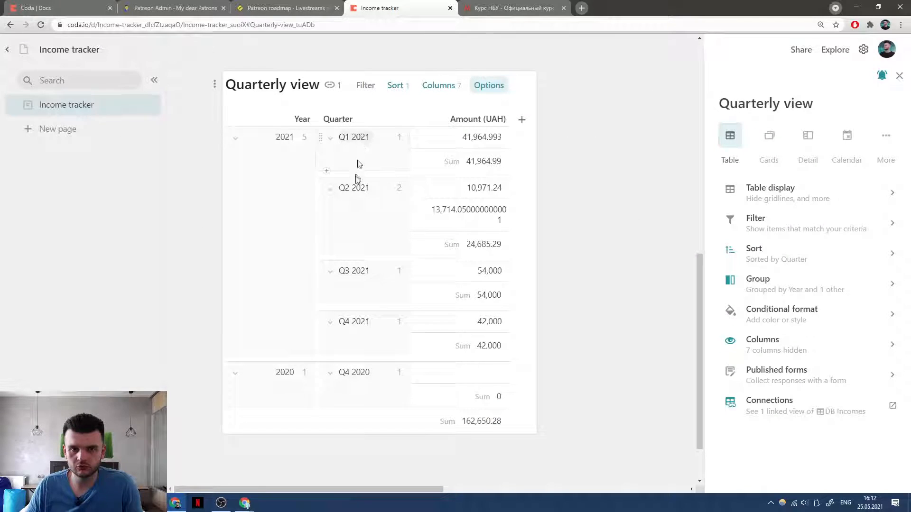
left_click(342, 117)
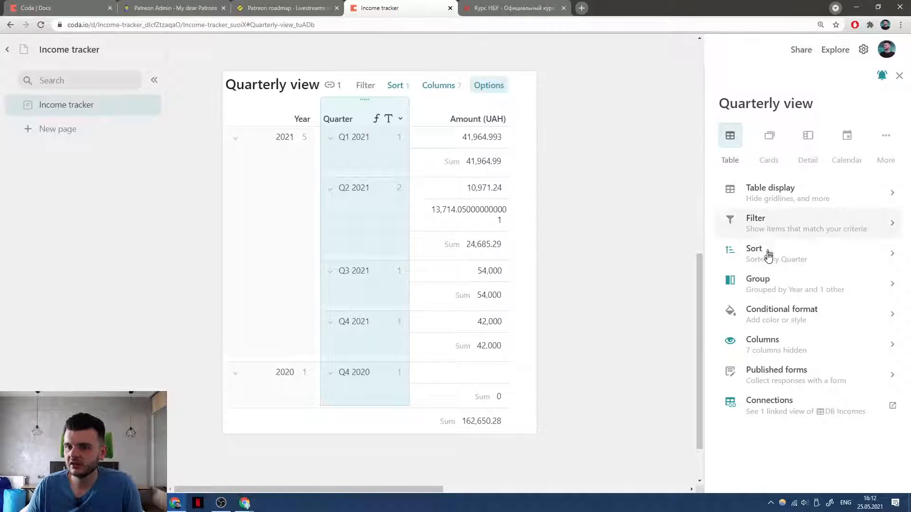
left_click(759, 250)
left_click(747, 167)
left_click(757, 169)
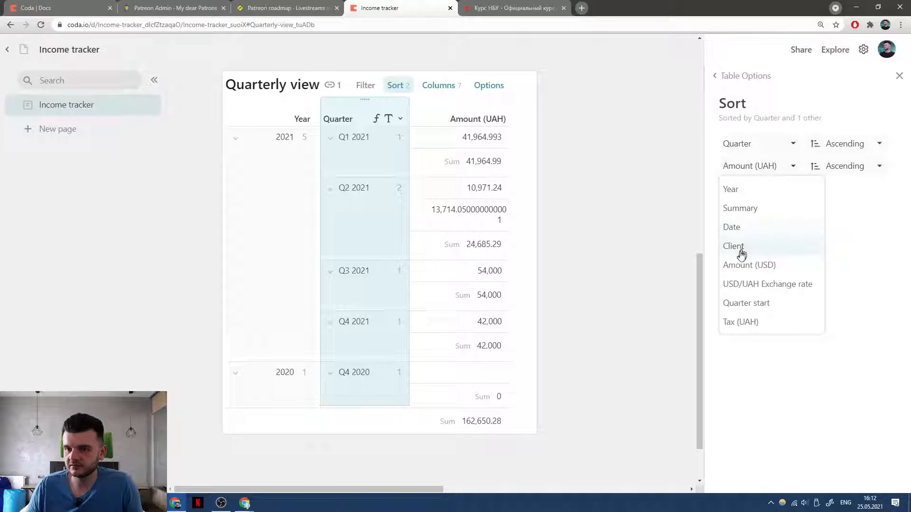
left_click(729, 189)
left_click_drag(715, 166, 734, 143)
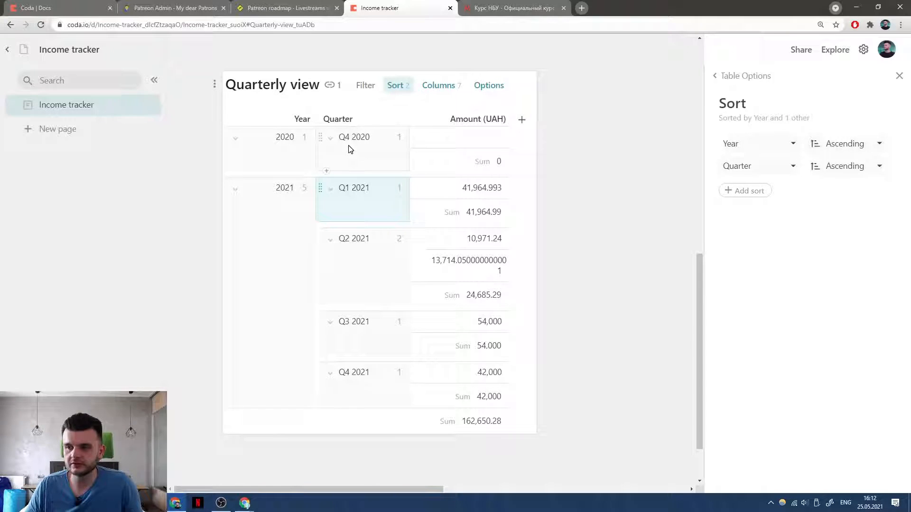
left_click(354, 119)
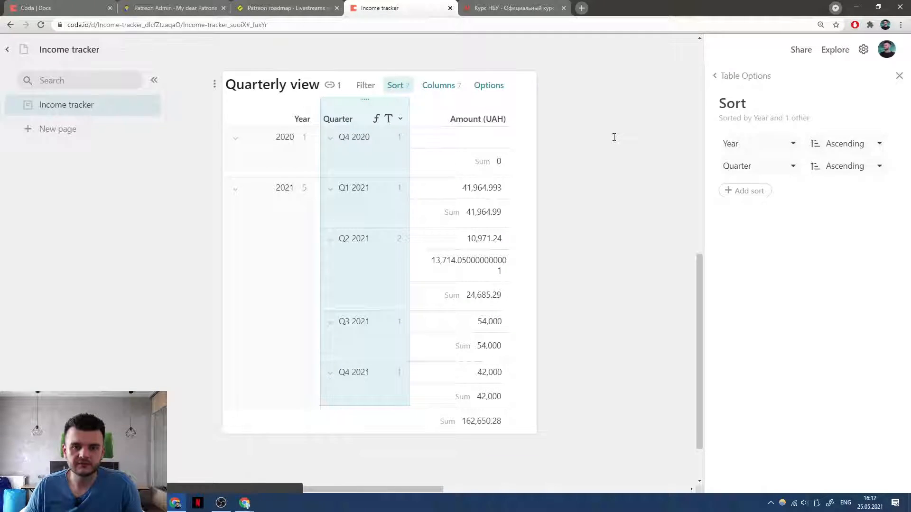
left_click(611, 137)
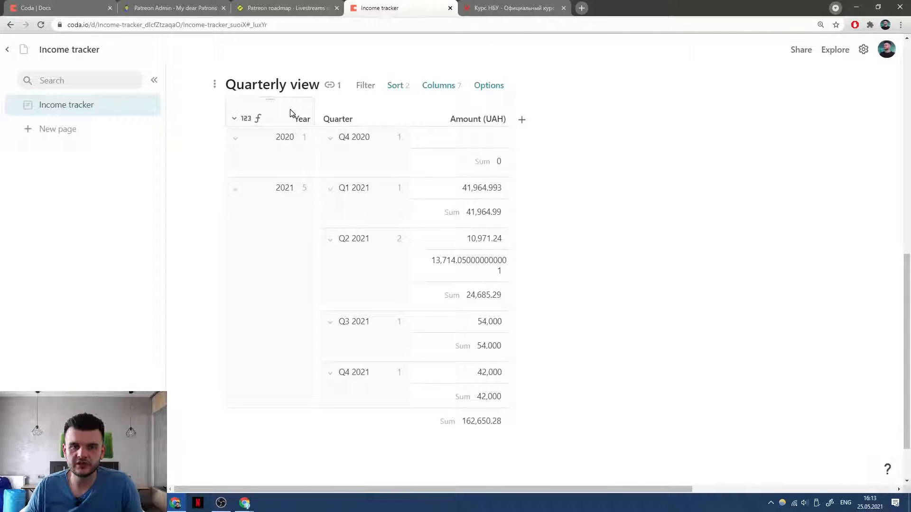
Examine how the Year and Quarter groups are ordered in the Quarterly view.
left_click(306, 110)
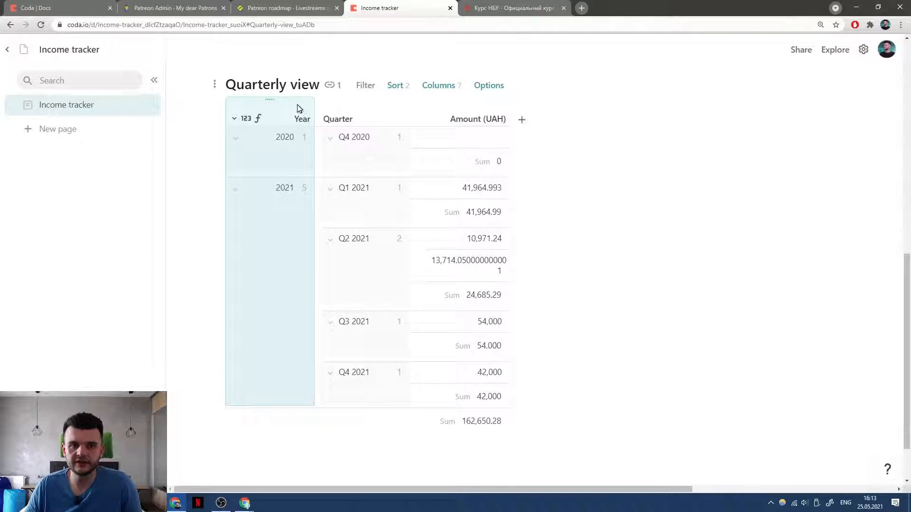
left_click(358, 113)
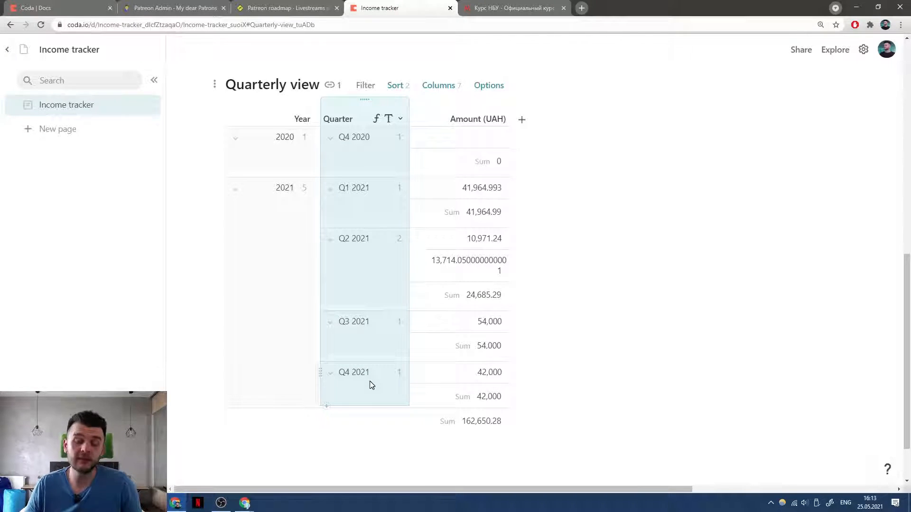
left_click(355, 201)
left_click(368, 330)
left_click(361, 372)
left_click(290, 258)
left_click(323, 163)
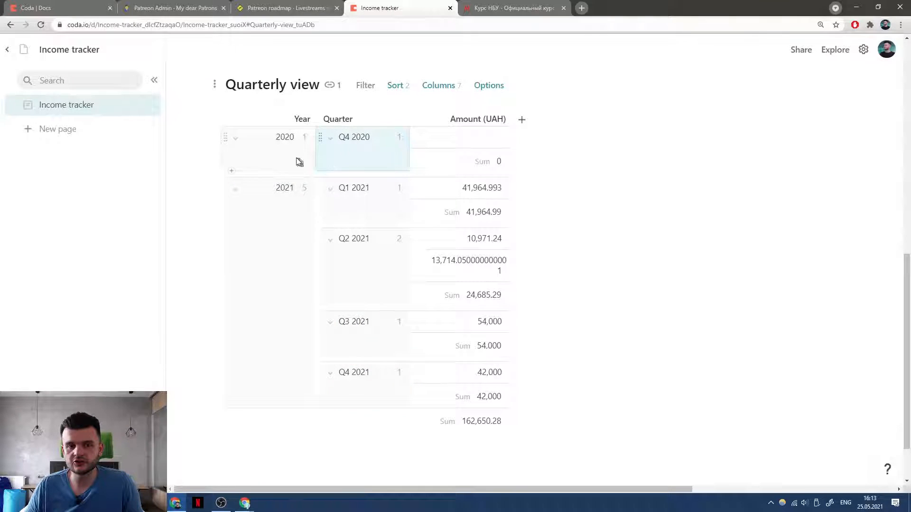
left_click(372, 264)
left_click(348, 354)
left_click(376, 374)
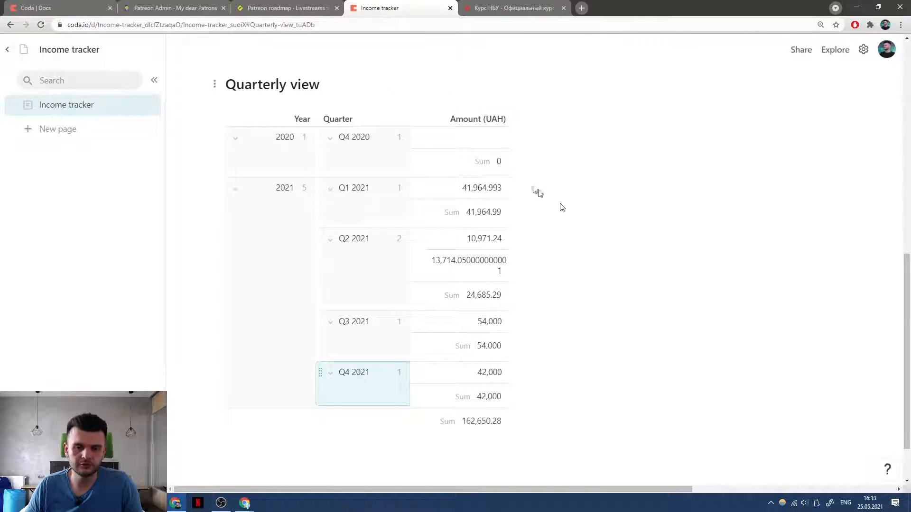
Collapse all quarter groups in the Quarterly view.
left_click(353, 120)
right_click(345, 144)
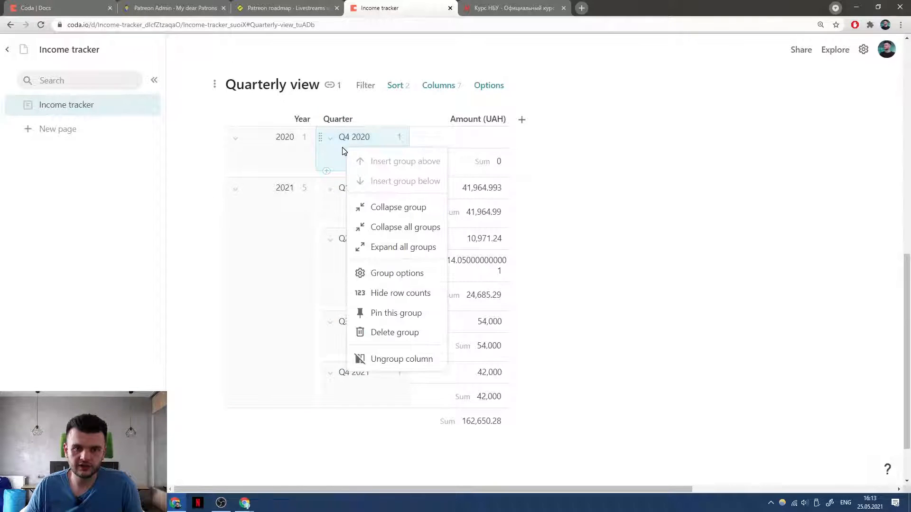
left_click(412, 229)
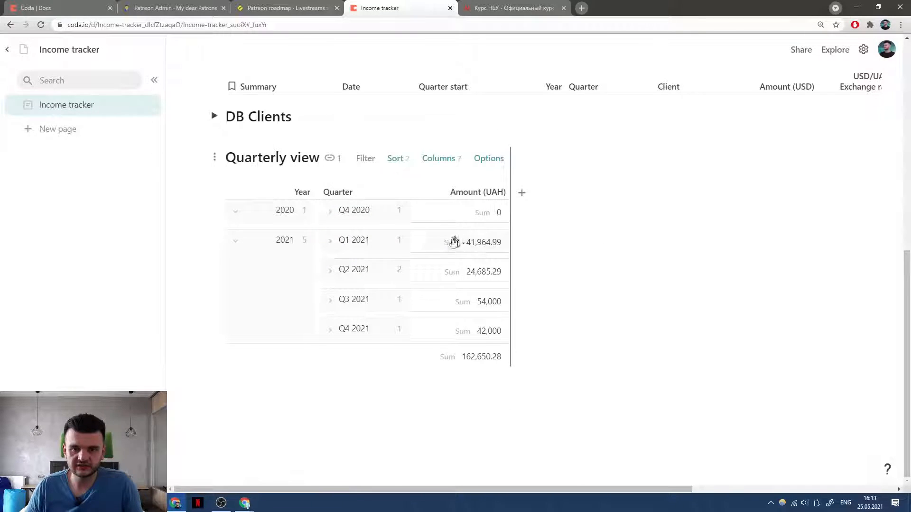
Check the income entries inside the Q2 2021 group by expanding it, and collapse it again.
scroll(512, 237, "up", 4)
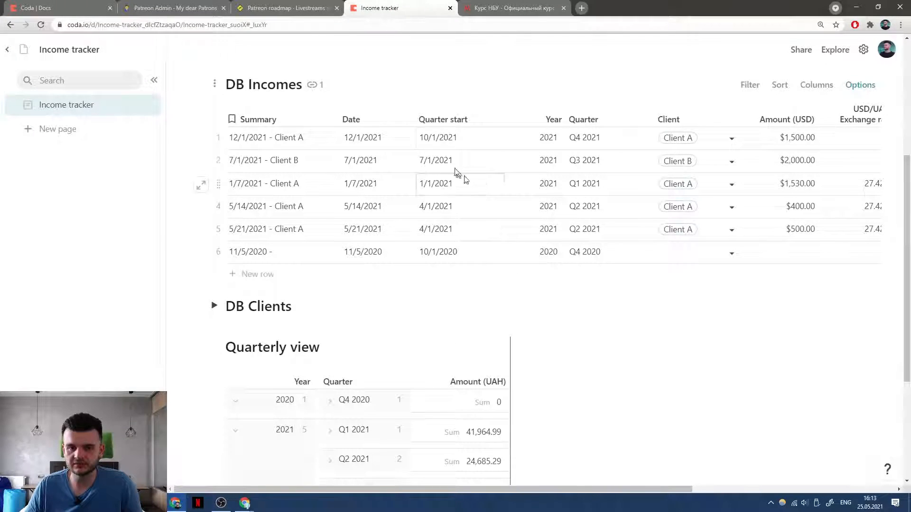
scroll(582, 213, "down", 4)
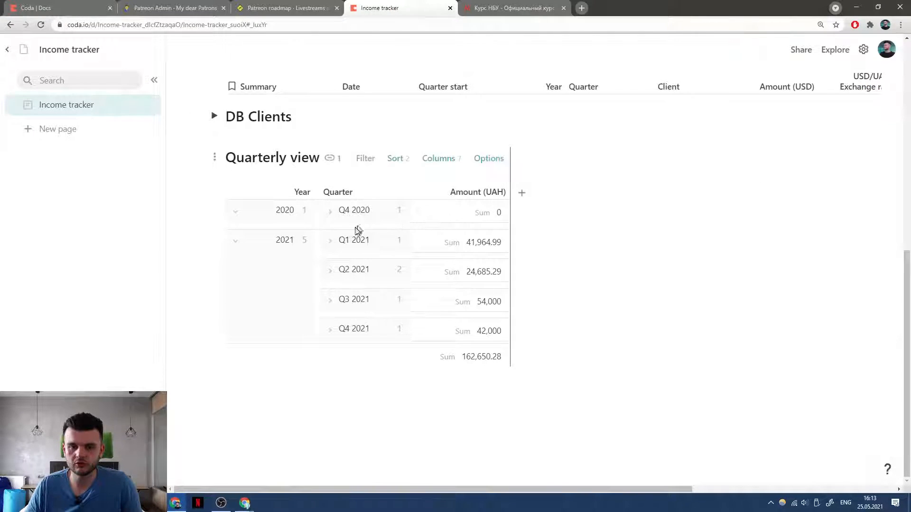
left_click(330, 270)
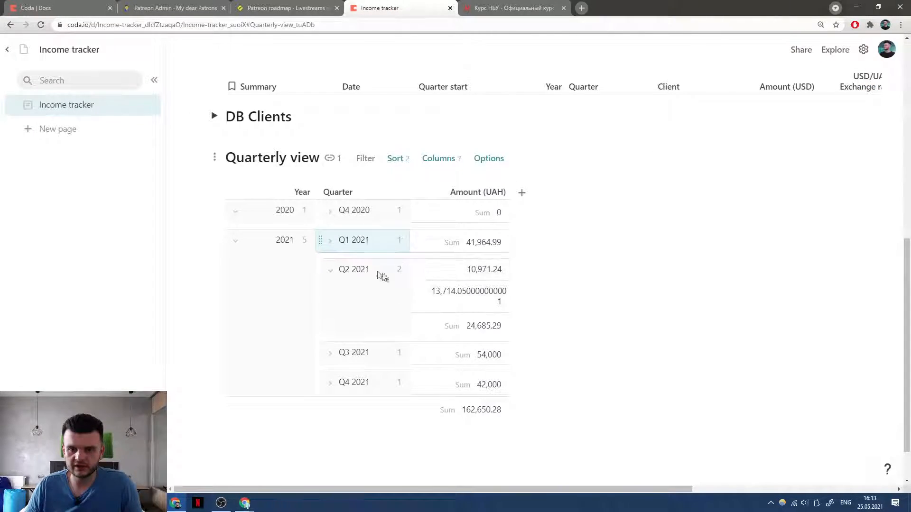
left_click(331, 272)
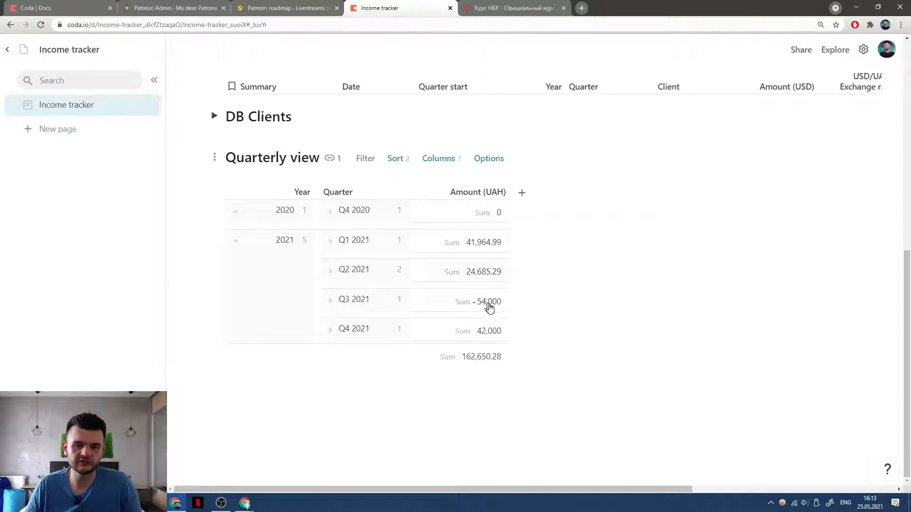
Show the hidden Tax (UAH) column in the Quarterly view and check the tax values in DB Incomes.
left_click(440, 158)
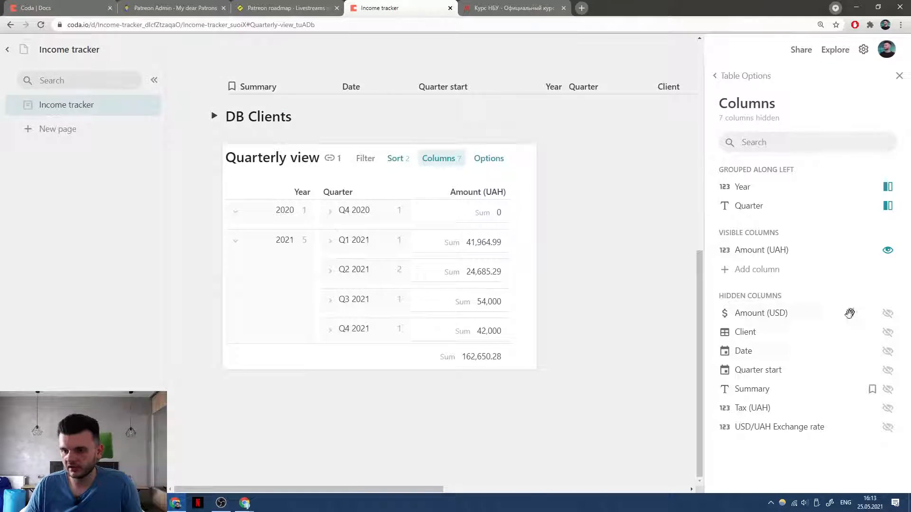
left_click(887, 408)
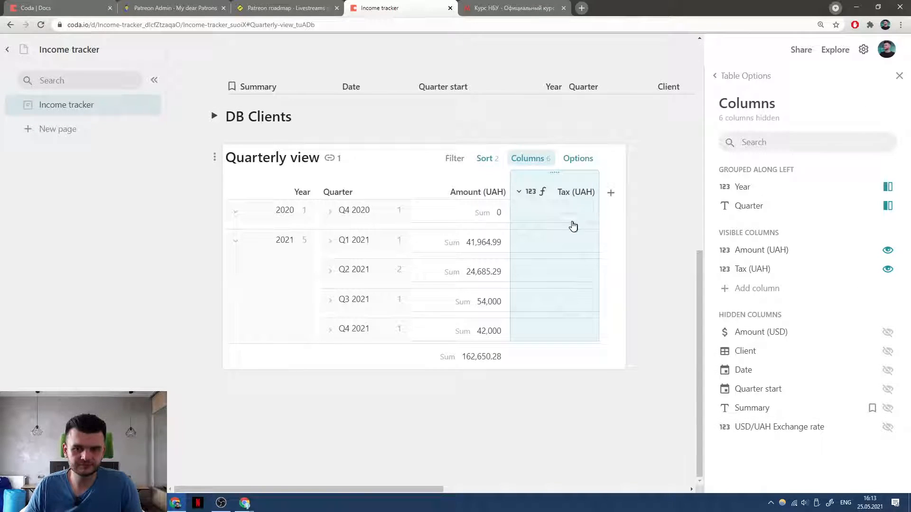
scroll(577, 196, "right", 2)
scroll(575, 203, "up", 5)
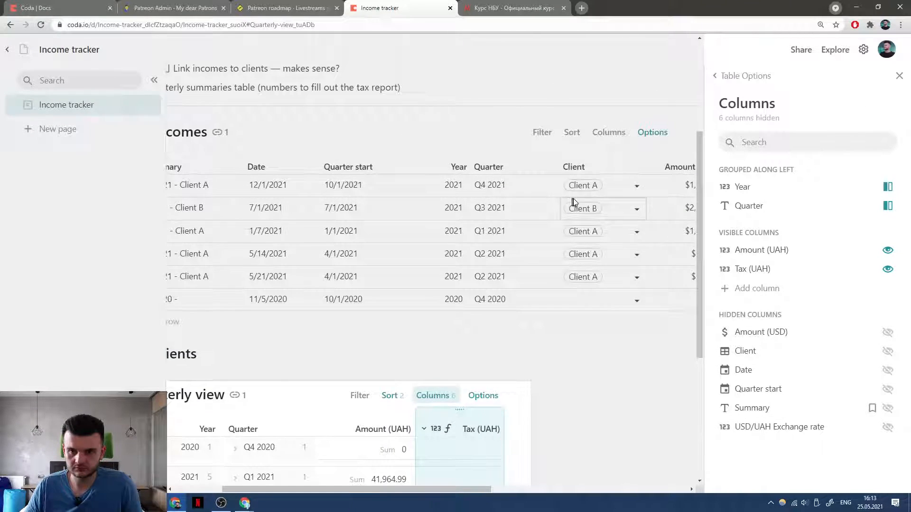
scroll(588, 201, "right", 8)
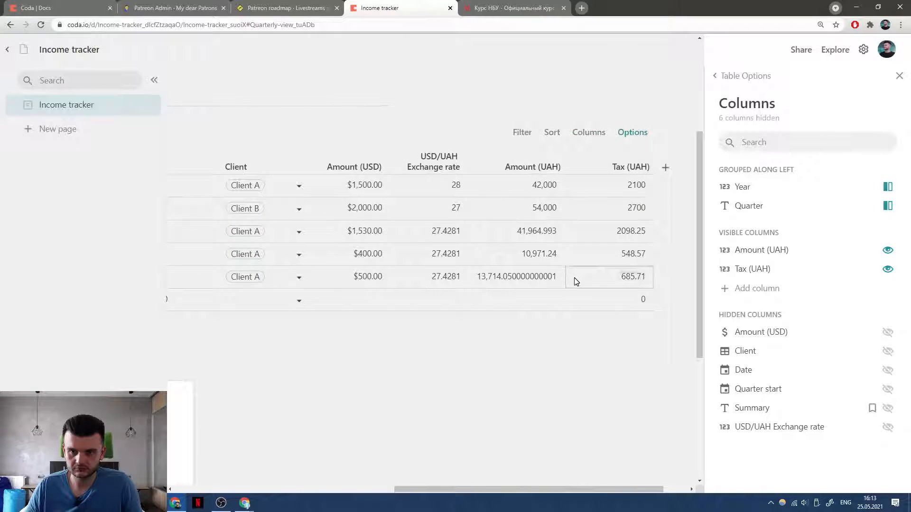
scroll(574, 281, "left", 7)
scroll(474, 294, "down", 4)
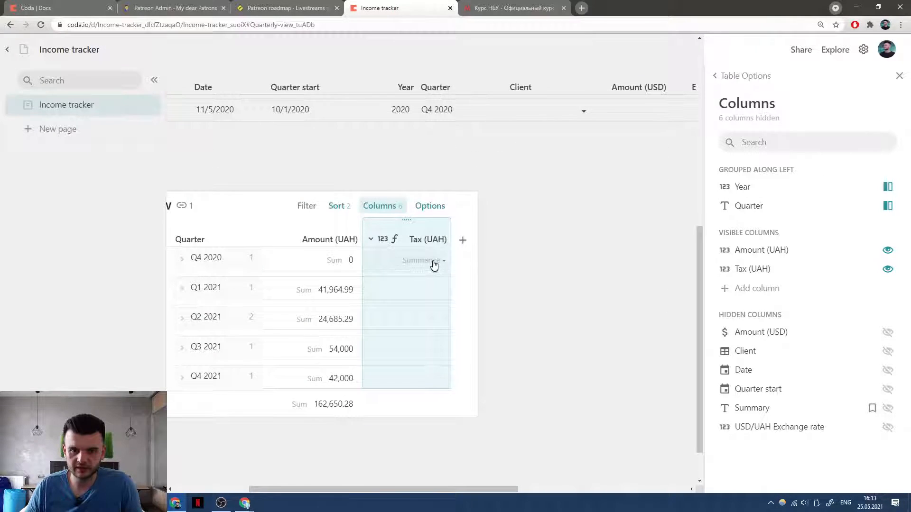
Summarize the Tax (UAH) column of the Quarterly view with Sum.
left_click(430, 261)
left_click(399, 321)
left_click(518, 261)
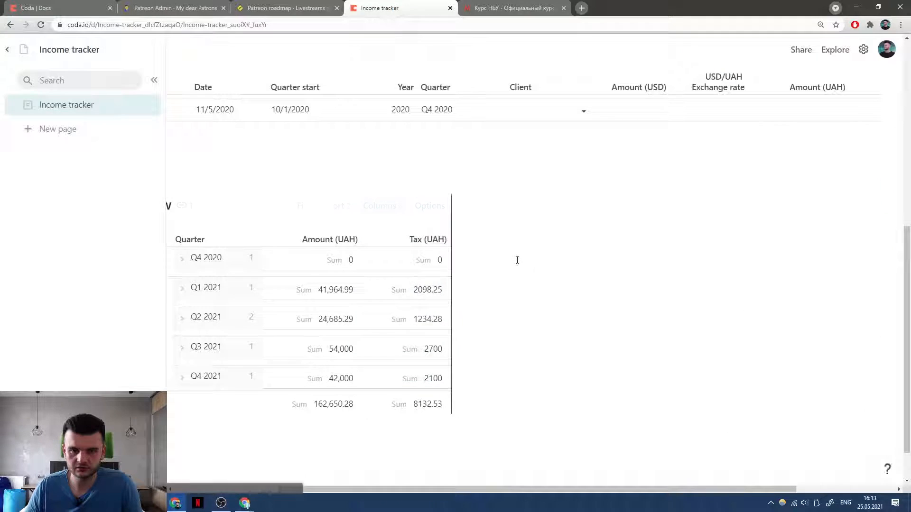
scroll(429, 318, "left", 2)
scroll(569, 311, "down", 1)
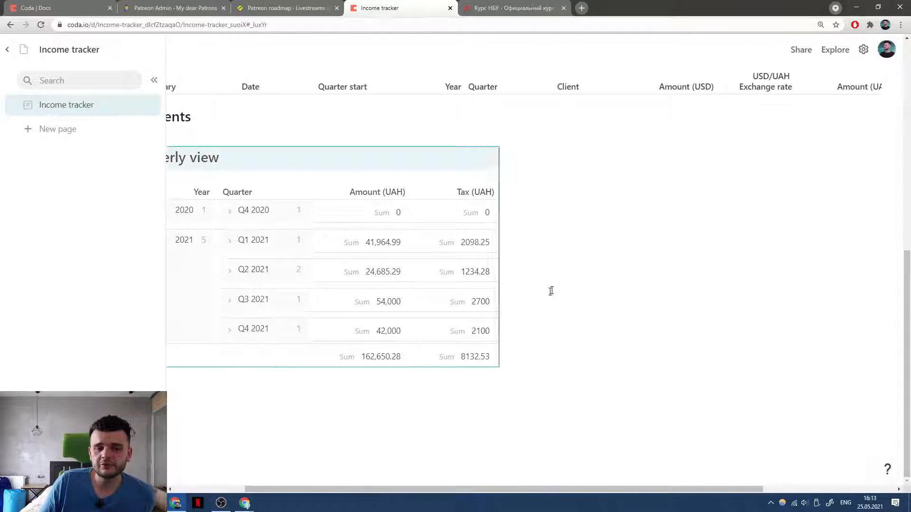
scroll(574, 270, "left", 4)
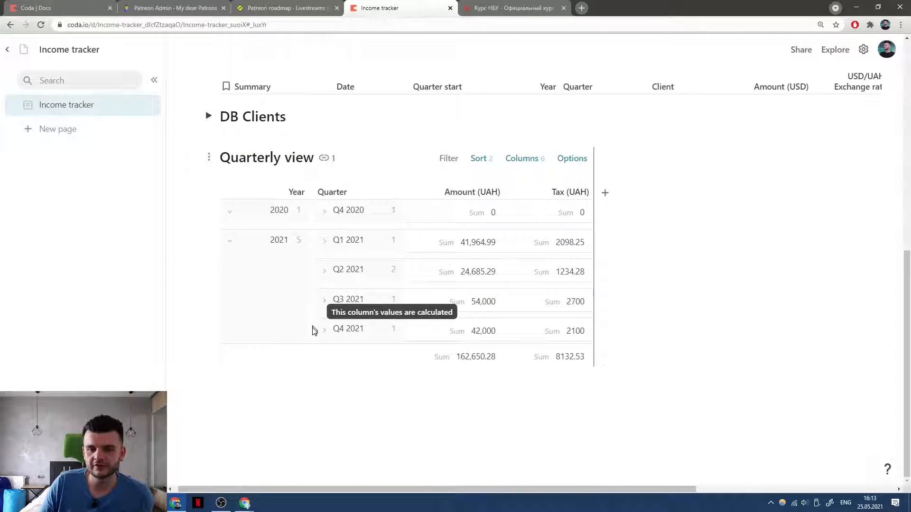
Filter the Quarterly view by Year with the range starting at 2021.
scroll(617, 315, "right", 2)
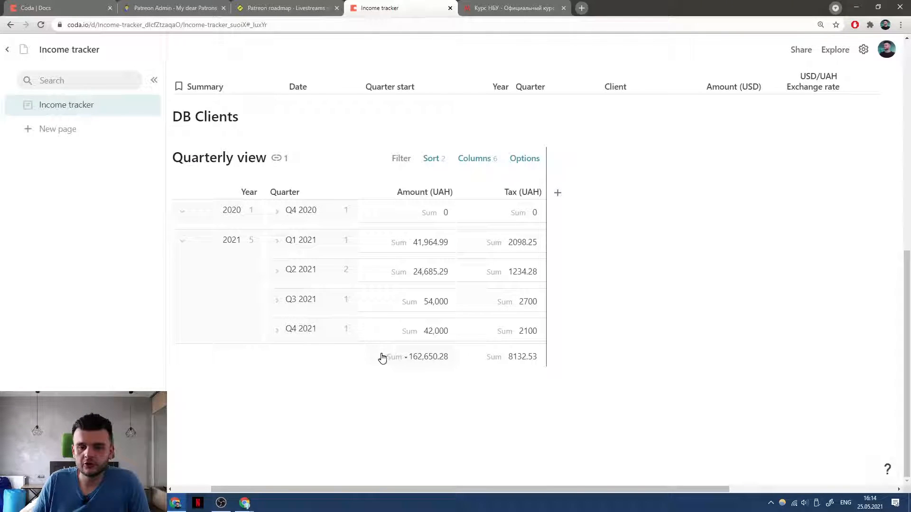
left_click(409, 159)
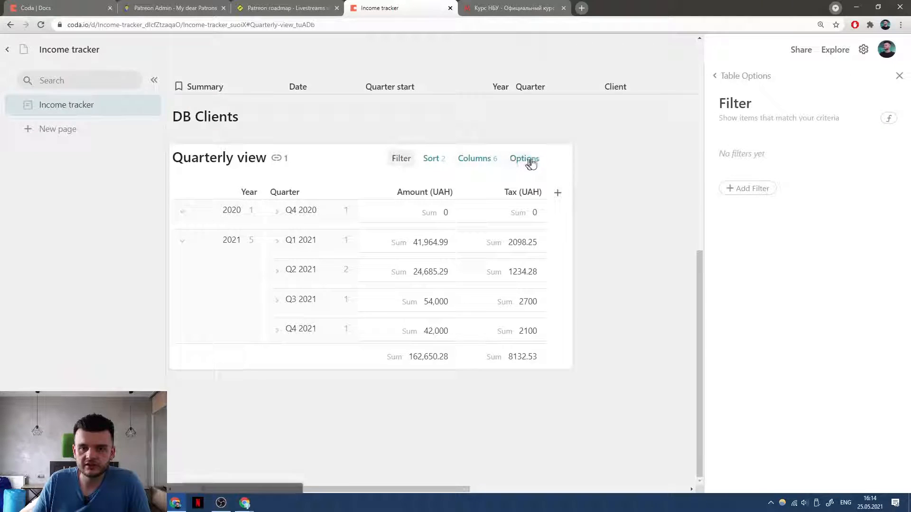
left_click(751, 188)
left_click(775, 255)
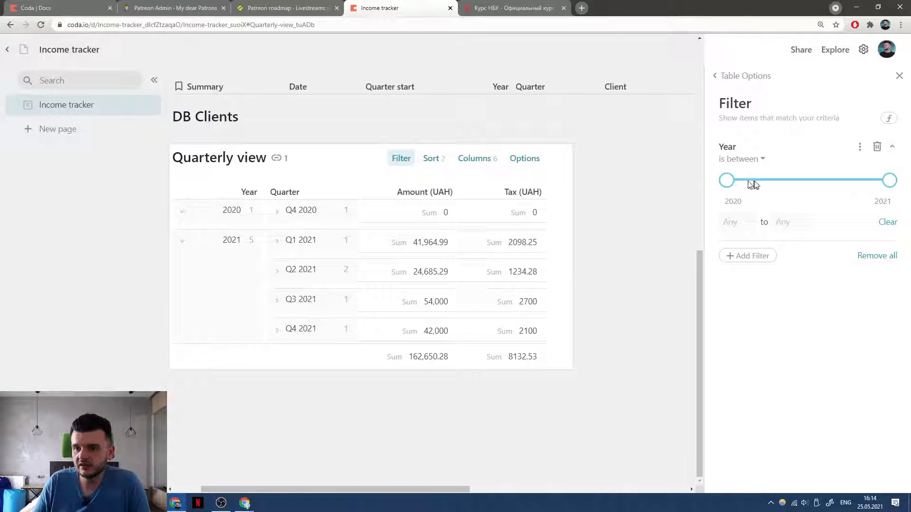
left_click_drag(727, 183, 885, 183)
left_click(629, 236)
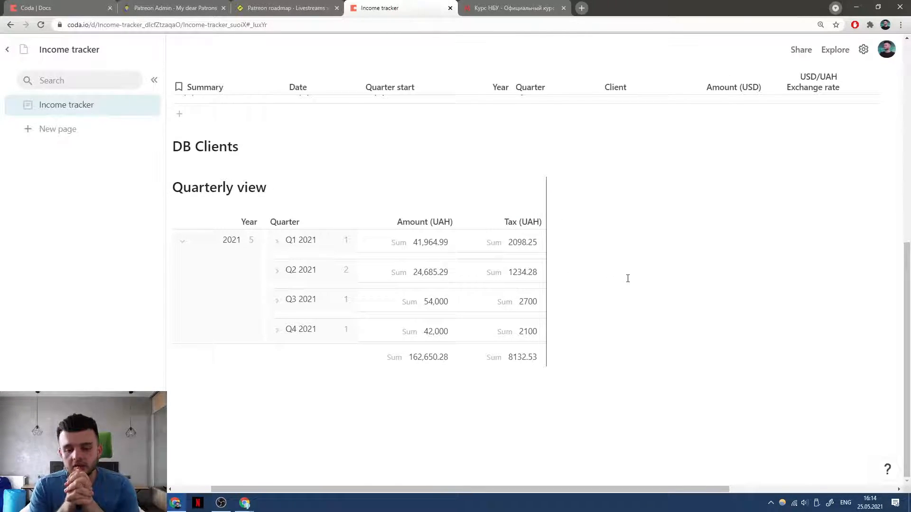
Add an interactive filter on the Quarter column of the Quarterly view to the page.
left_click(267, 330)
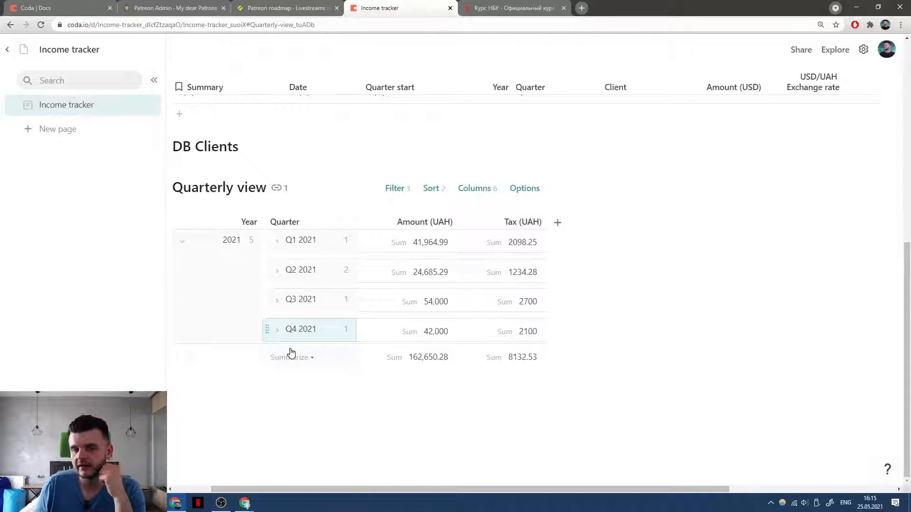
scroll(345, 240, "left", 2)
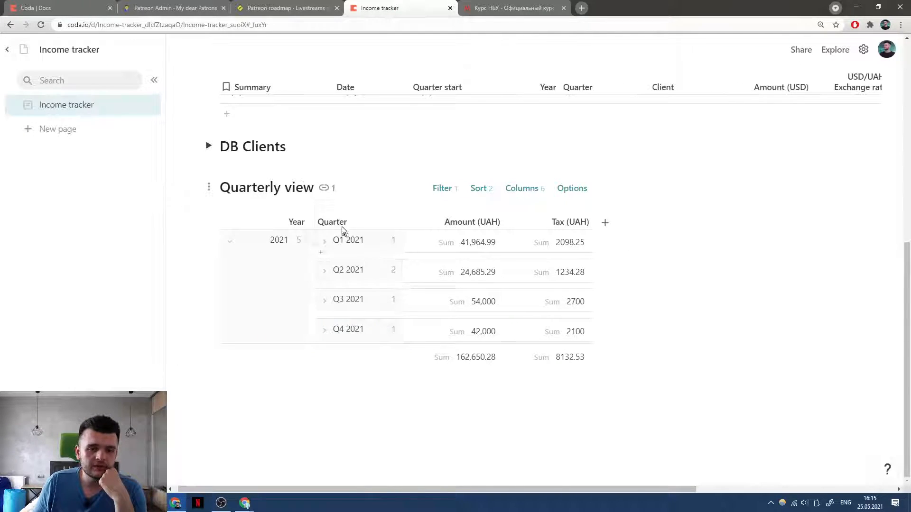
left_click(343, 217)
right_click(344, 218)
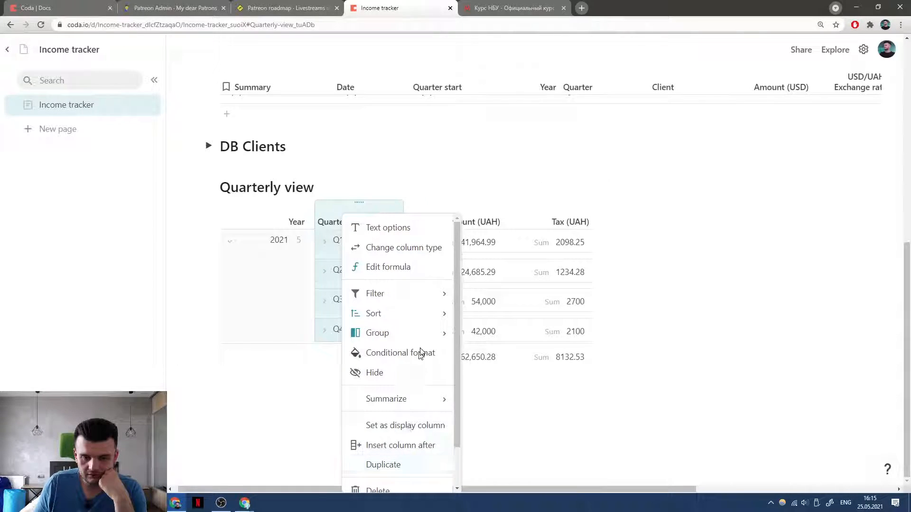
scroll(418, 360, "down", 1)
mouse_move(417, 247)
mouse_move(550, 268)
left_click(595, 267)
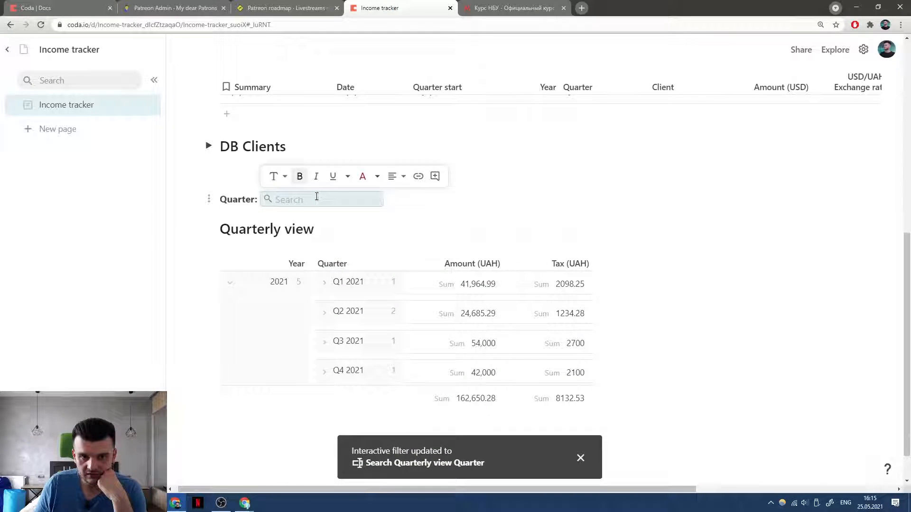
left_click(422, 197)
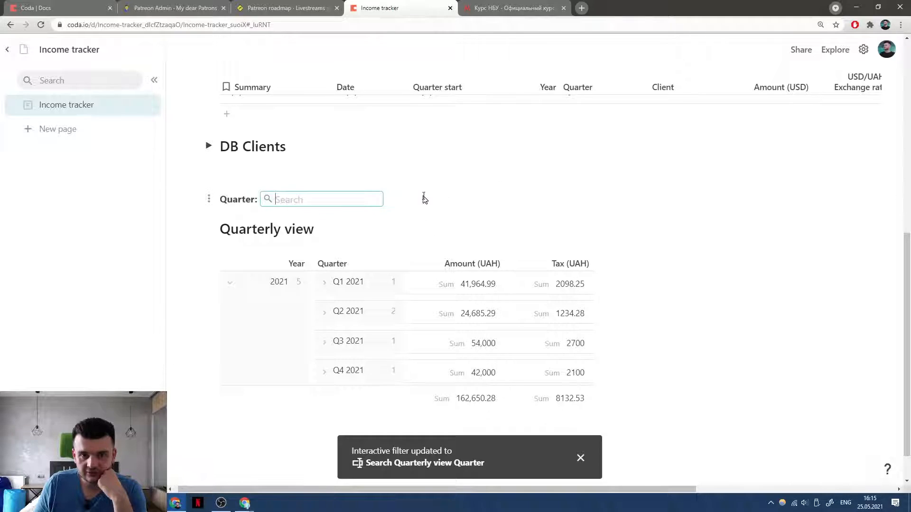
Replace the search box beside the Quarter label with a multiple select control named "Quarter select".
left_click(263, 198)
key("BackSpace")
type("/")
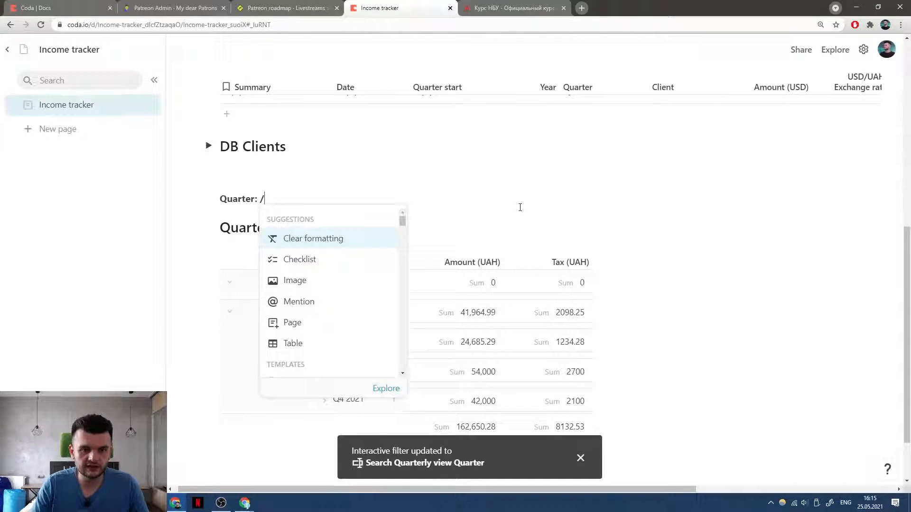
type("sele")
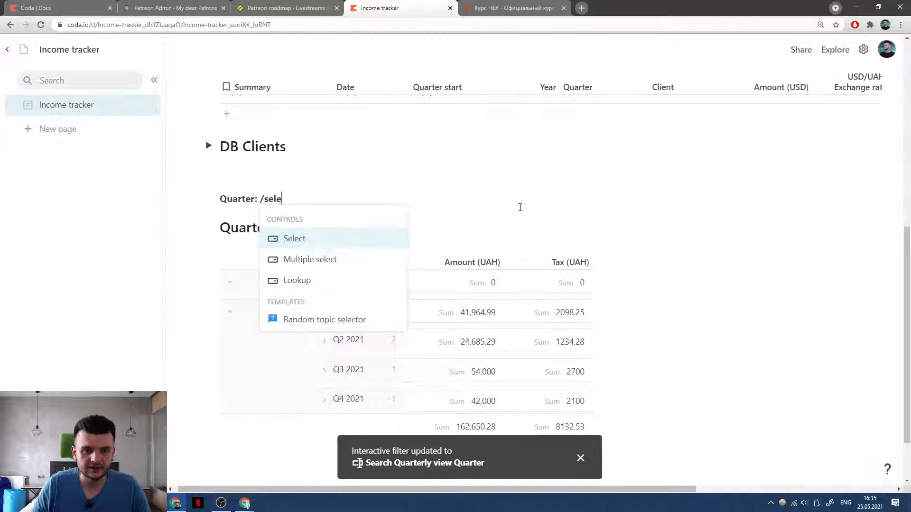
key("Down")
key("Return")
left_click(432, 272)
type("Quarte")
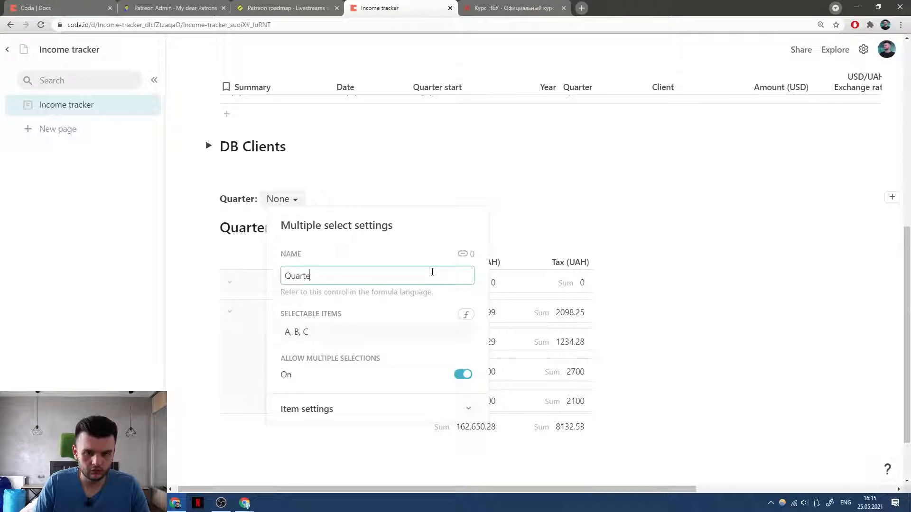
type("r select")
key("Return")
Replace the default selectable items of the Quarter select control with the formula Quarterly view.Quarter.
left_click(380, 331)
key("ctrl+a")
key("BackSpace")
left_click(384, 335)
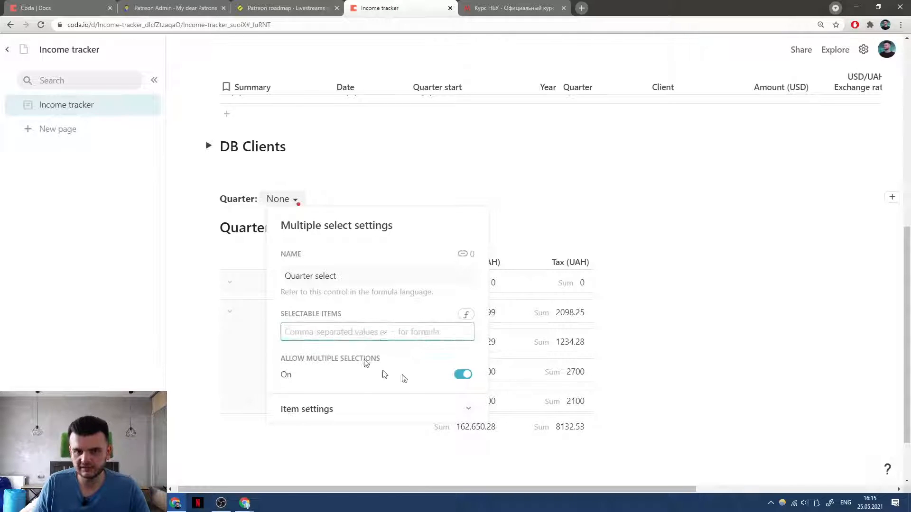
left_click(464, 315)
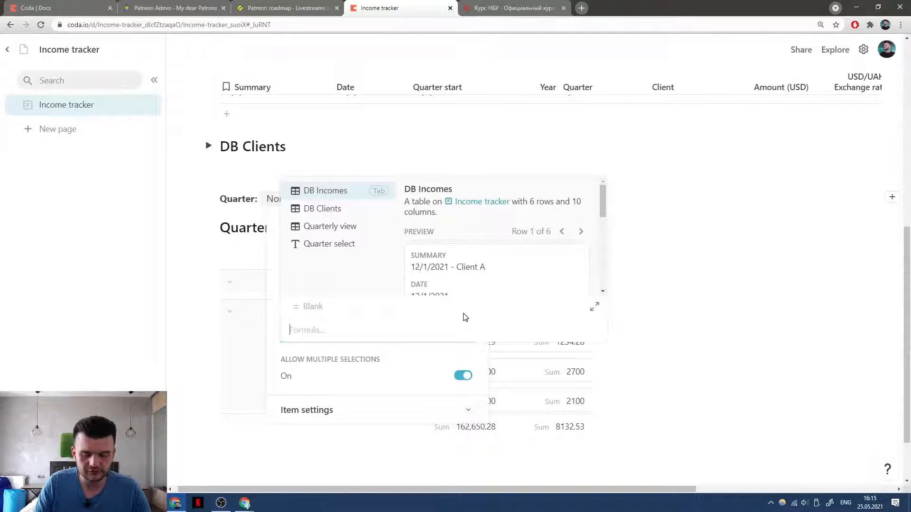
type("quar")
key("Tab")
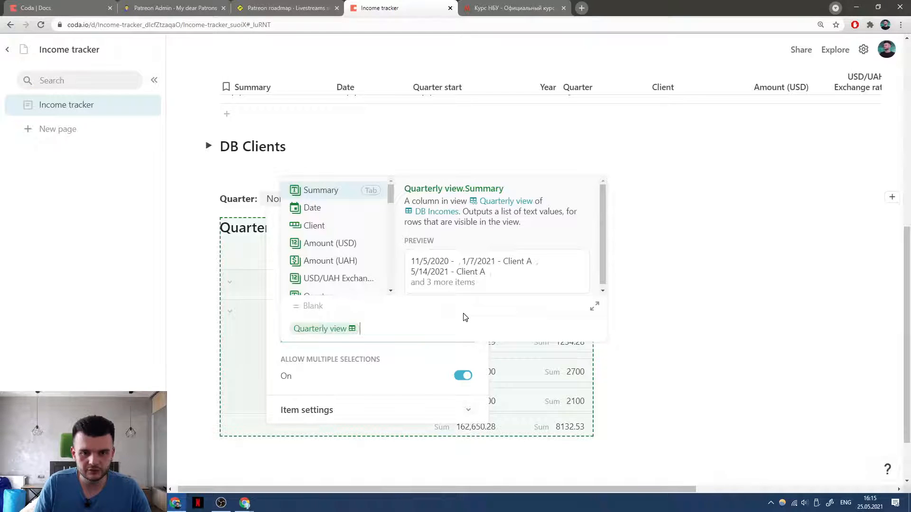
type(".Summary")
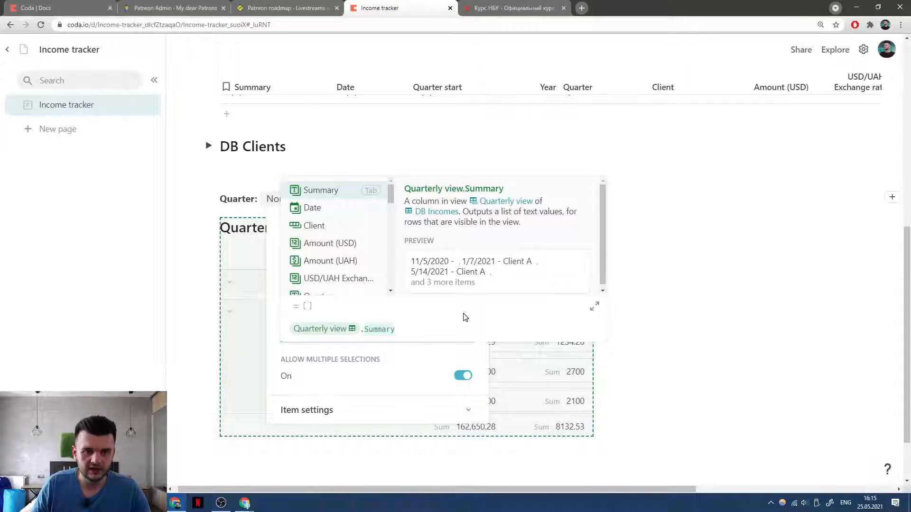
key("Down")
key("Down")
key("Down")
key("Down")
key("Down")
key("Down")
key("Down")
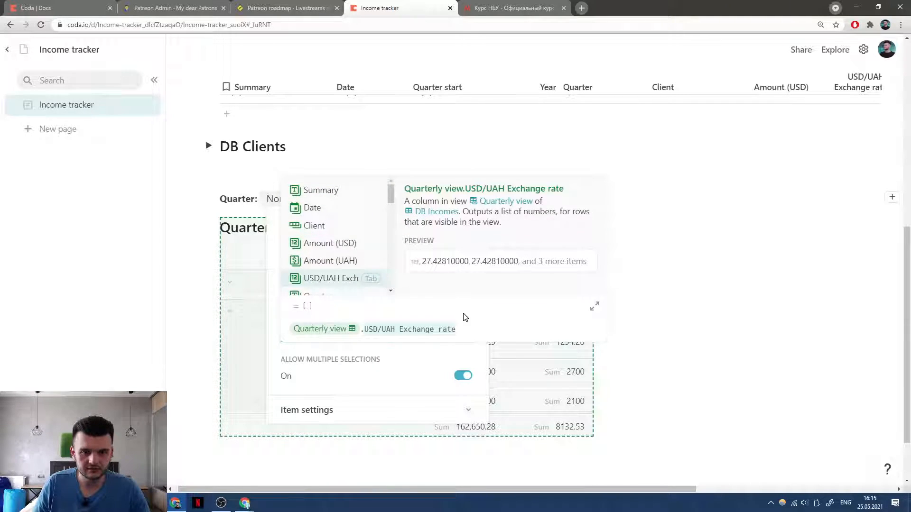
key("Up")
key("Tab")
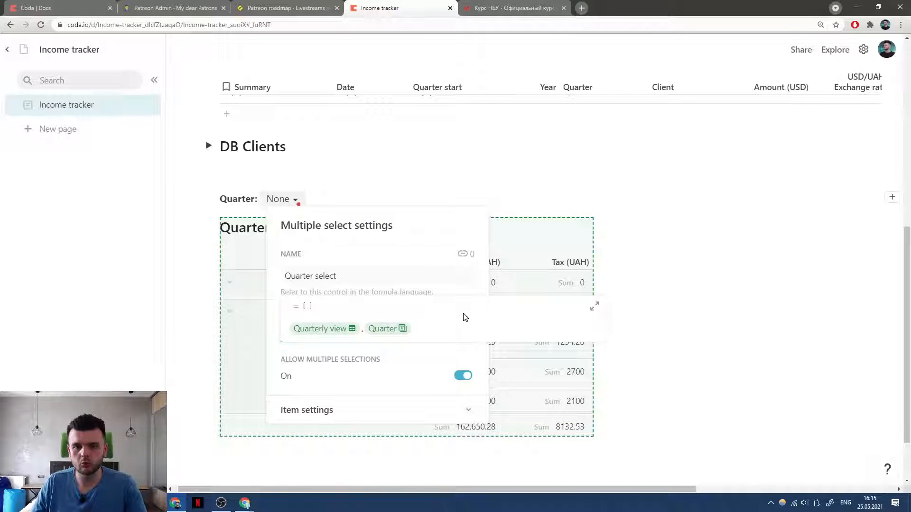
key("Return")
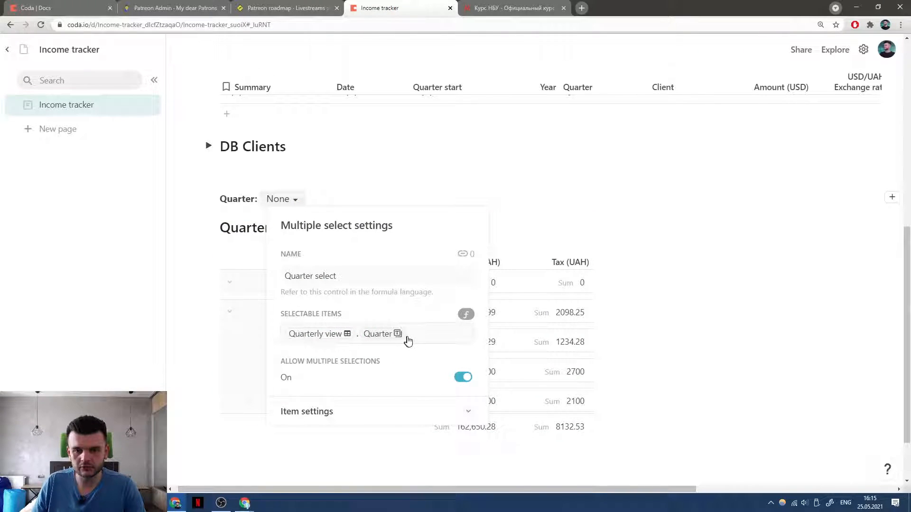
Check the options offered by the Quarter select control.
left_click(269, 203)
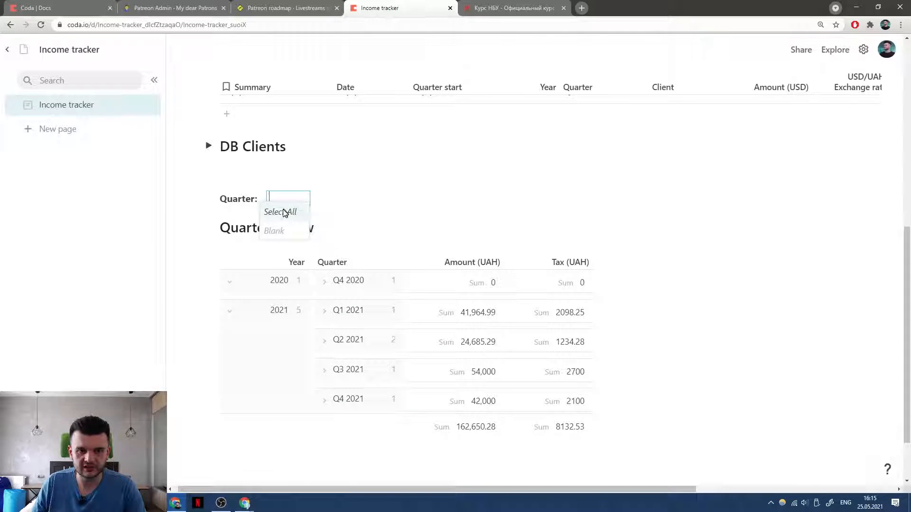
left_click(358, 261)
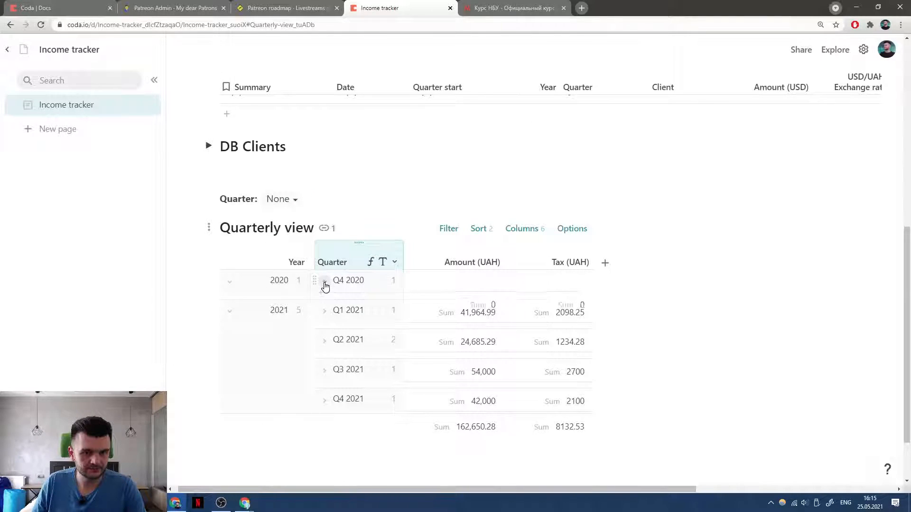
left_click(283, 201)
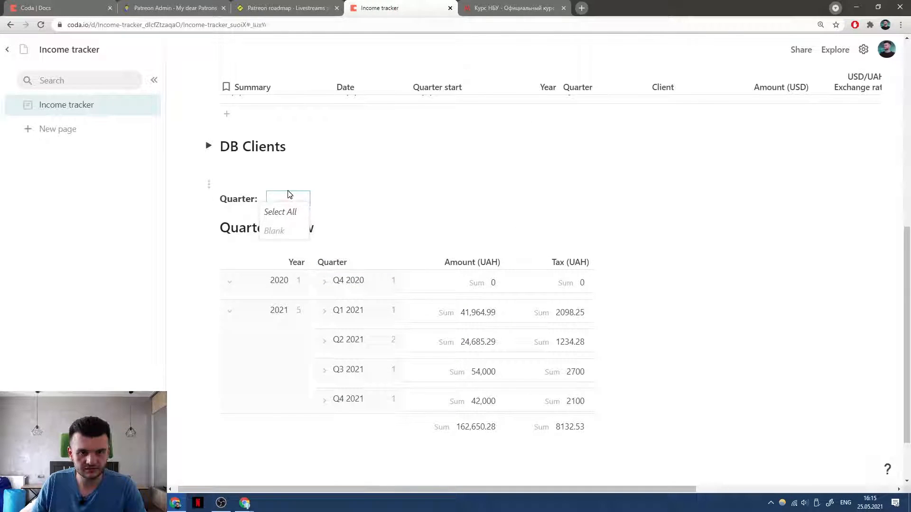
left_click(288, 189)
Try to deduplicate the Quarter select control's selectable items by adding Unique() to its formula.
right_click(290, 205)
right_click(275, 198)
left_click(439, 327)
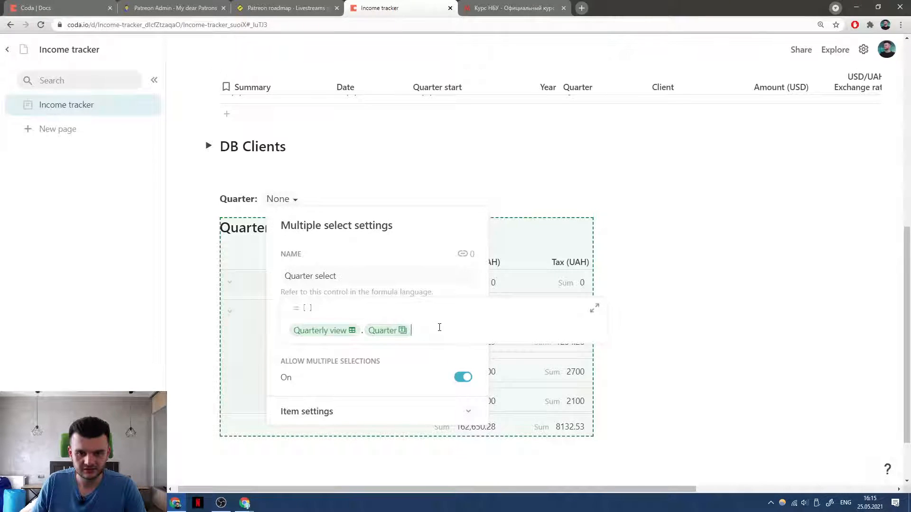
mouse_move(381, 334)
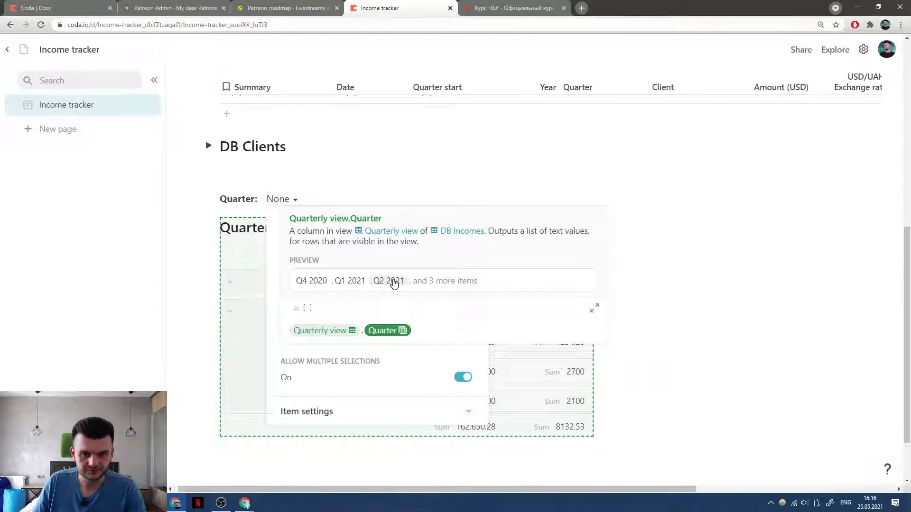
type(".Unique(")
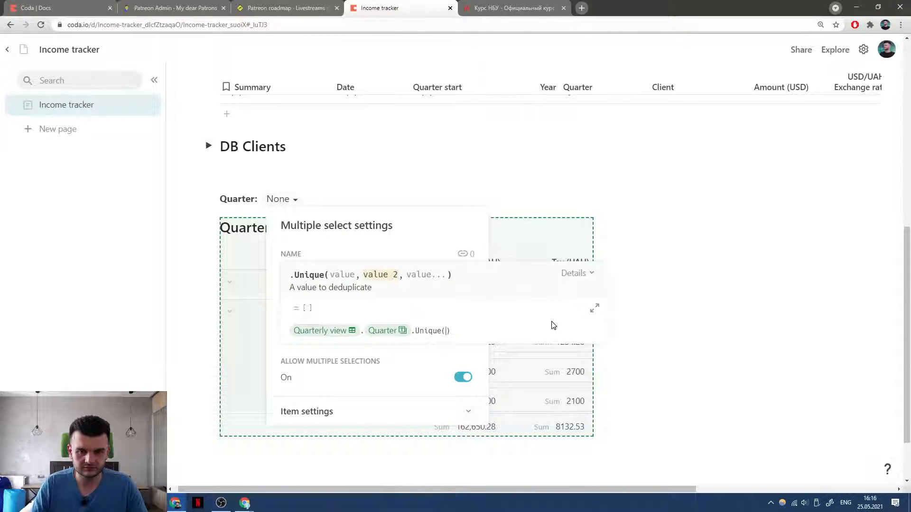
key("ctrl+shift+Left")
key("ctrl+shift+Left")
key("BackSpace")
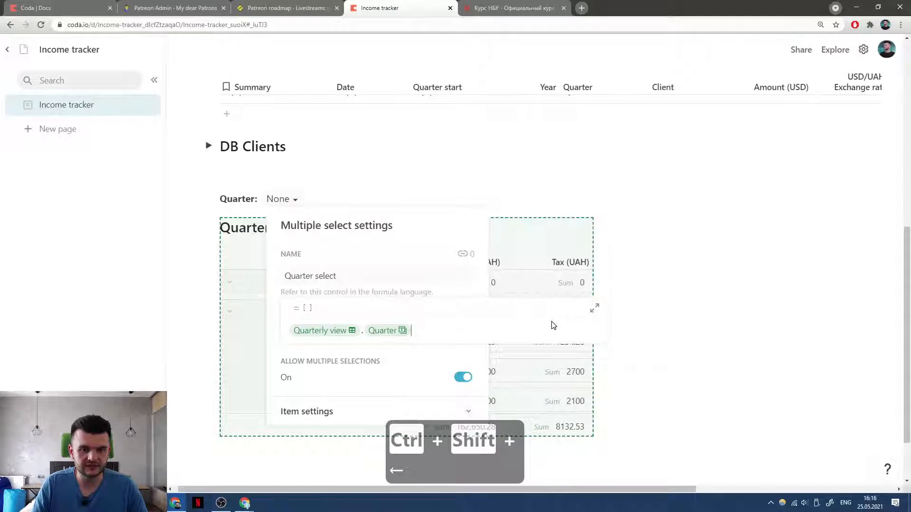
key("ctrl+shift+Left")
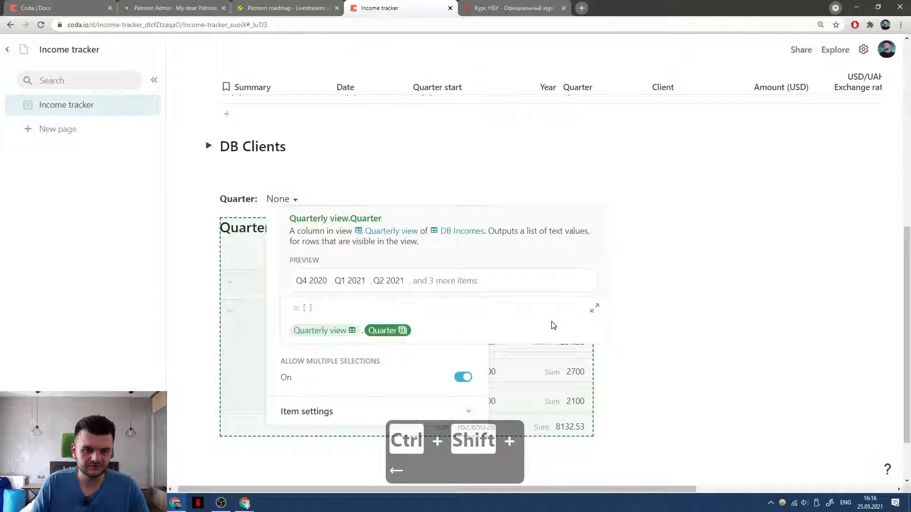
key("BackSpace")
key("BackSpace")
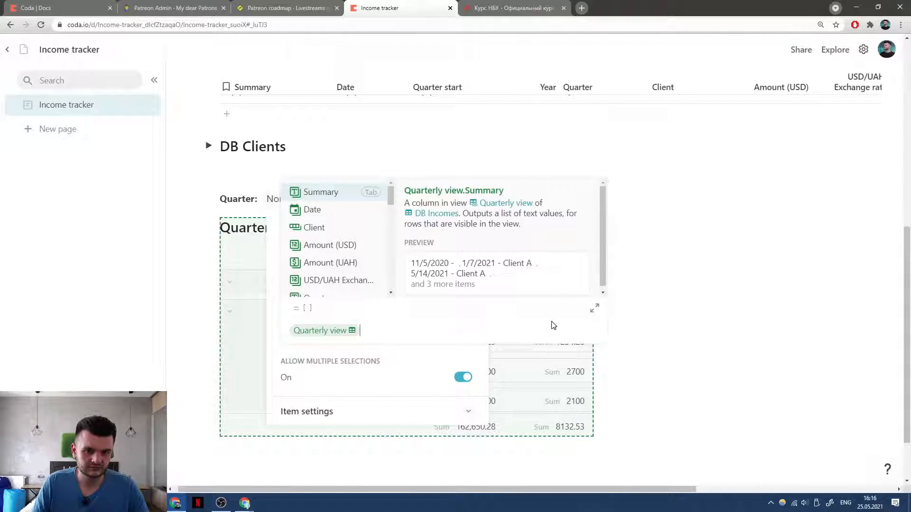
key("Tab")
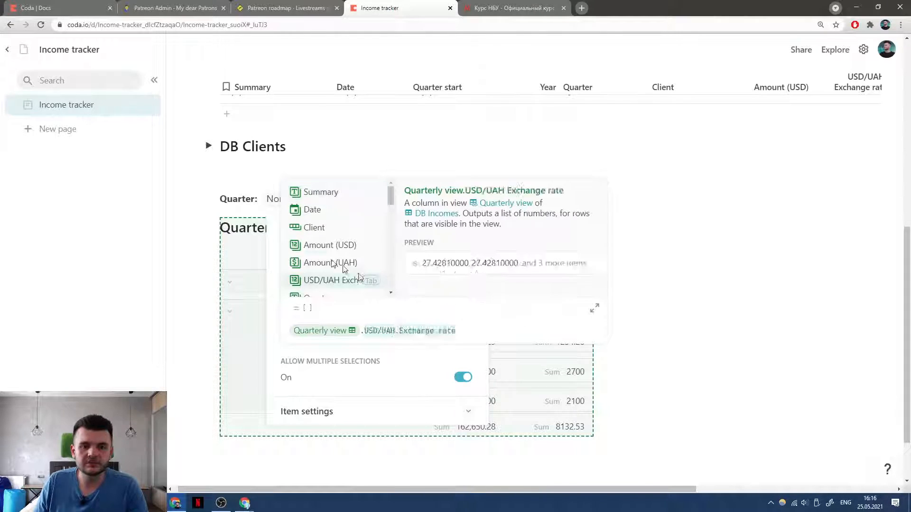
Remove the Quarter filter tied to the deleted interactive control from the Quarterly view, keeping the Year filter.
left_click(242, 229)
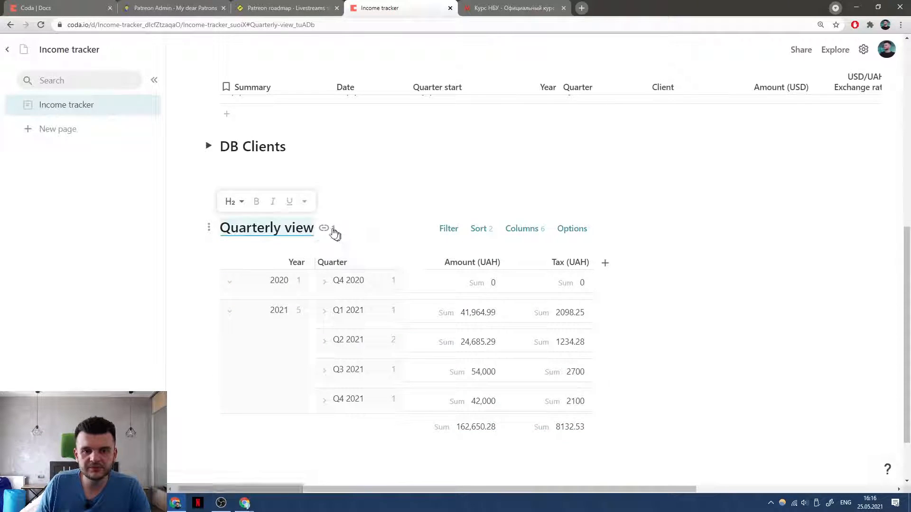
left_click(447, 230)
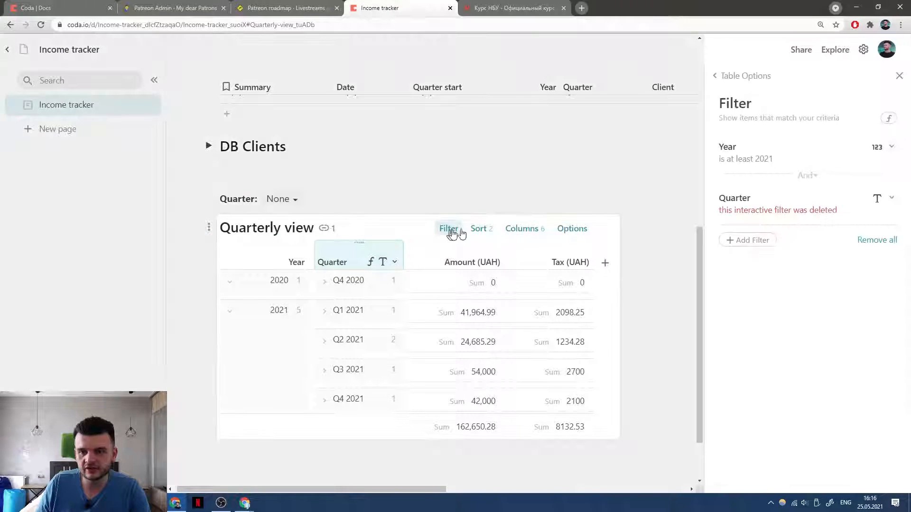
left_click(877, 198)
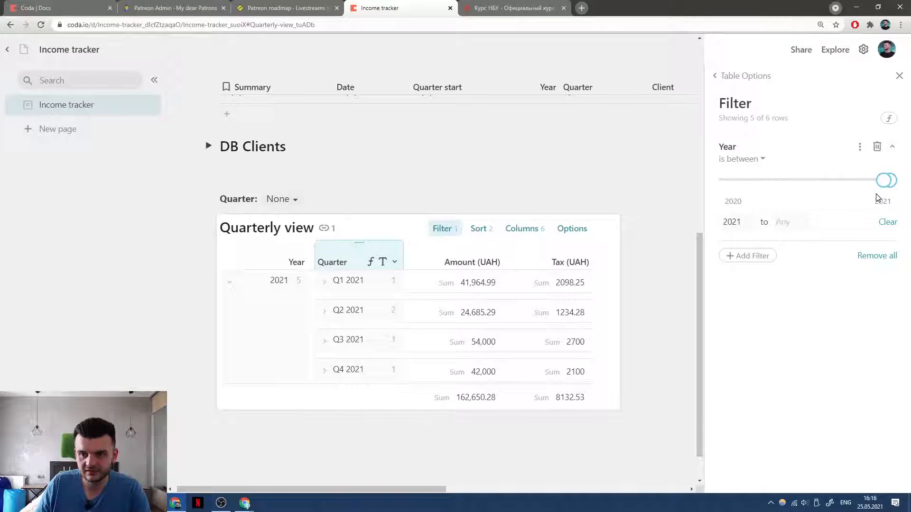
Recheck the selectable items formula of the Quarter select control and the list of quarters it offers.
left_click(288, 197)
left_click(373, 197)
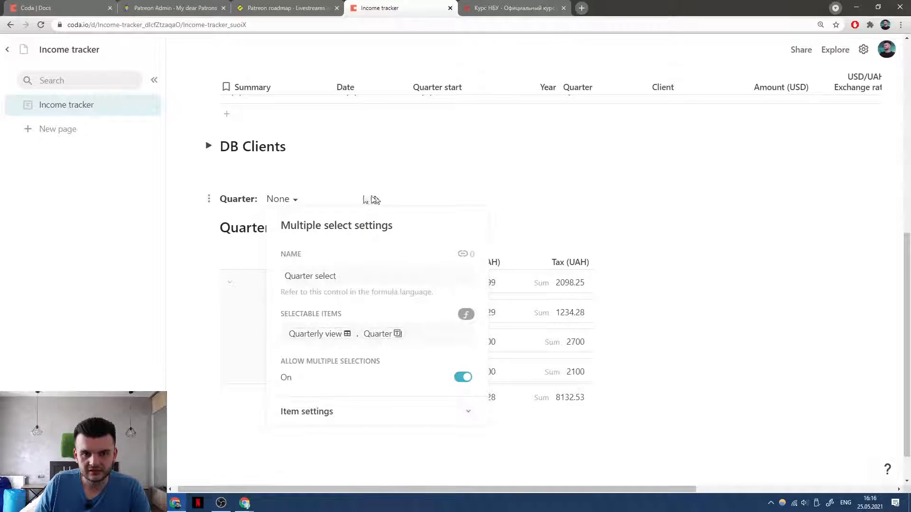
left_click(417, 275)
left_click(481, 333)
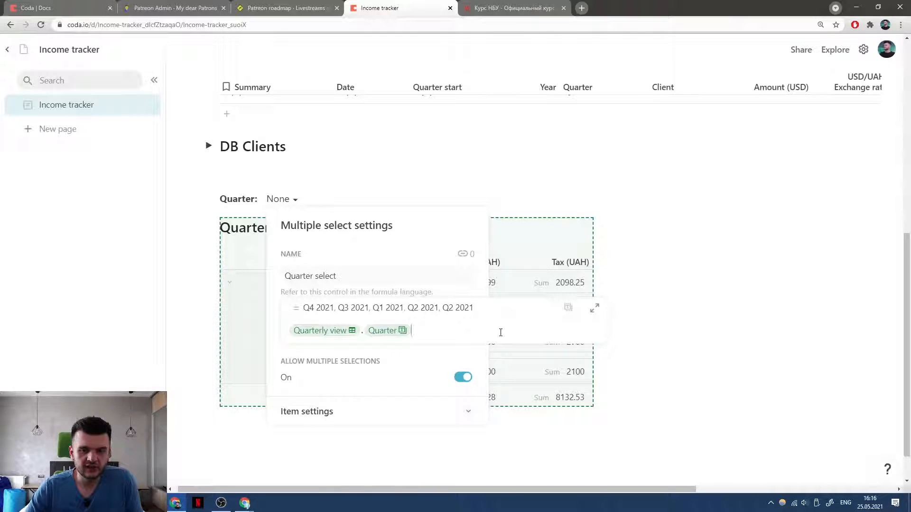
type(".")
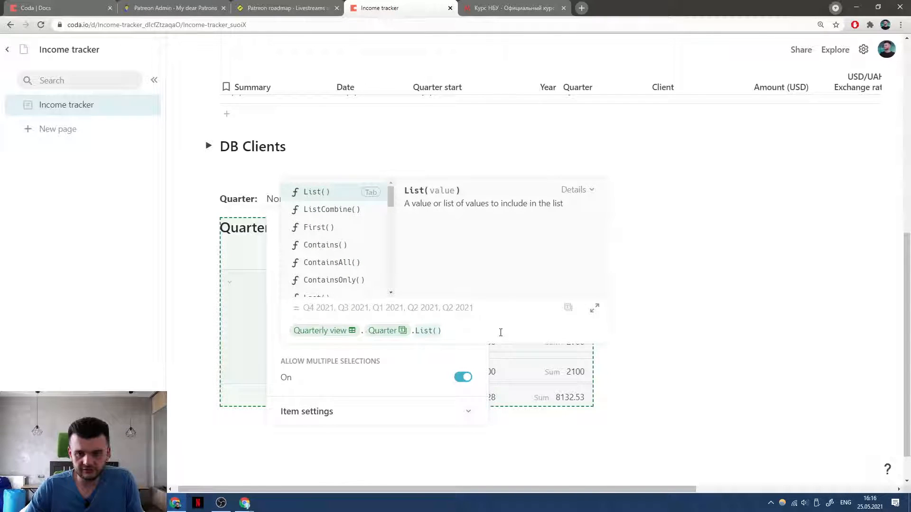
key("BackSpace")
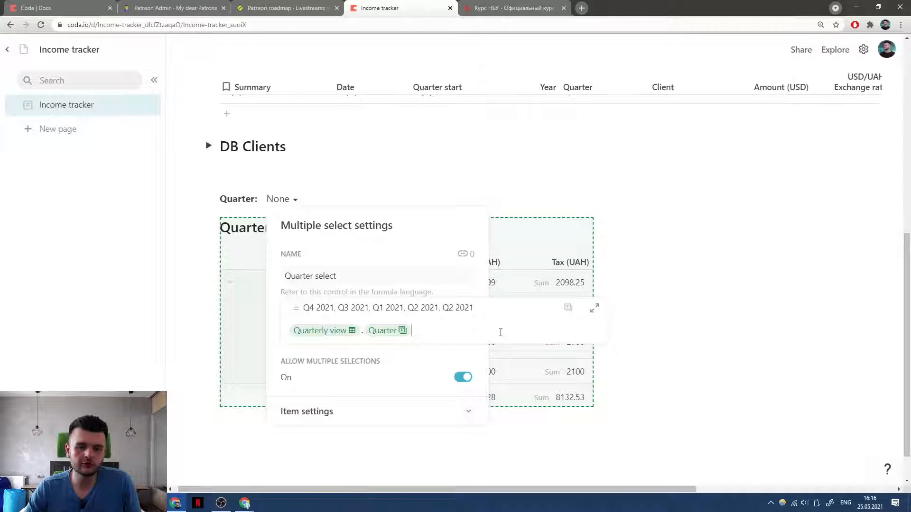
key("Return")
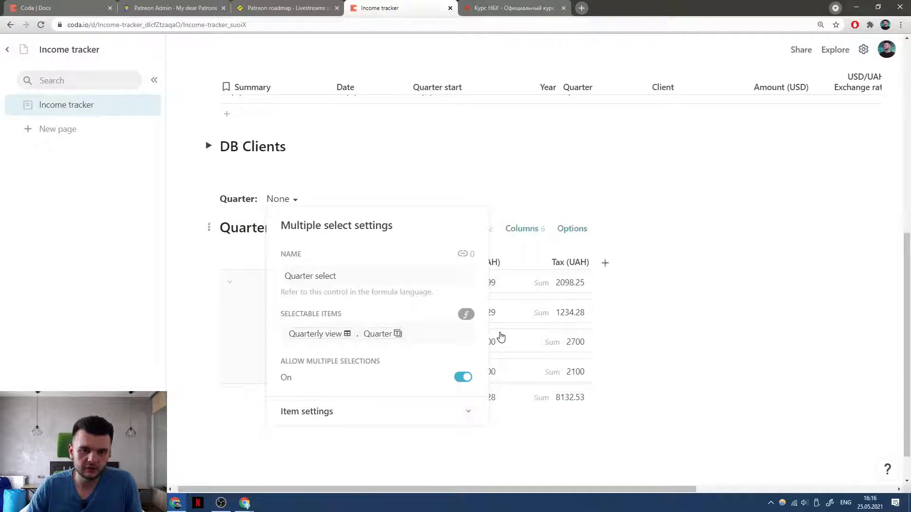
left_click(278, 199)
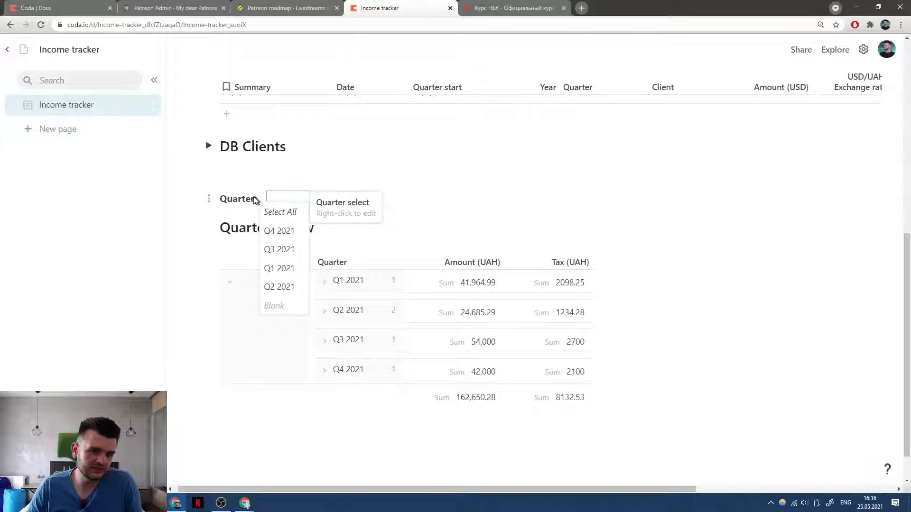
left_click(243, 189)
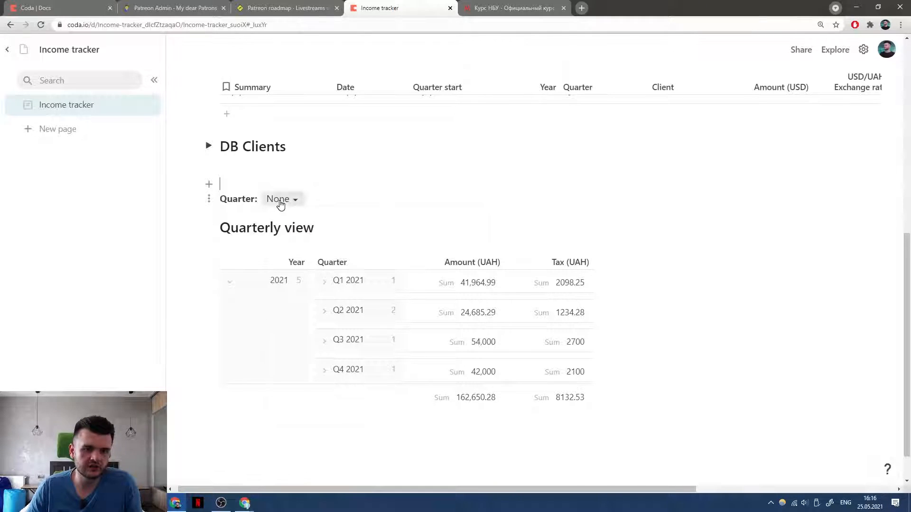
Deduplicate the Quarter select control's selectable items by appending .Unique() to the Quarterly view Quarter formula, and check the offered options.
right_click(279, 201)
left_click(382, 331)
type(".unique(")
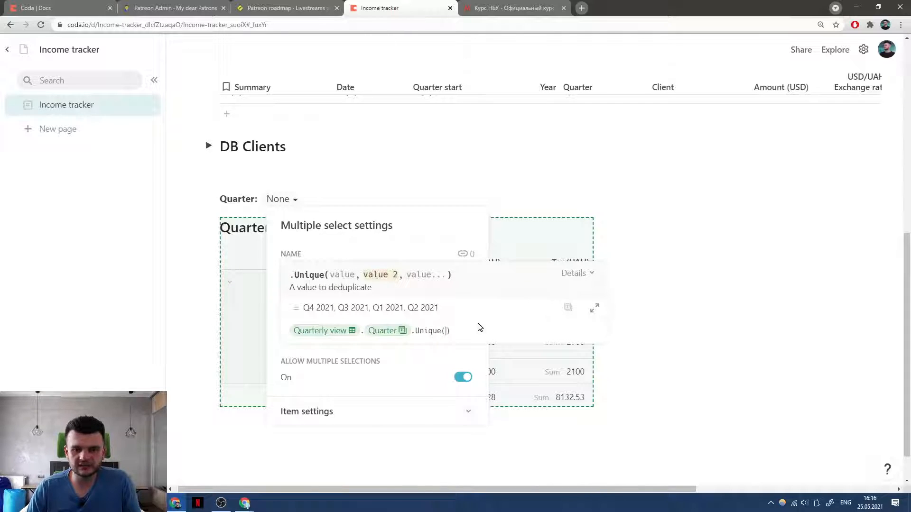
key("Return")
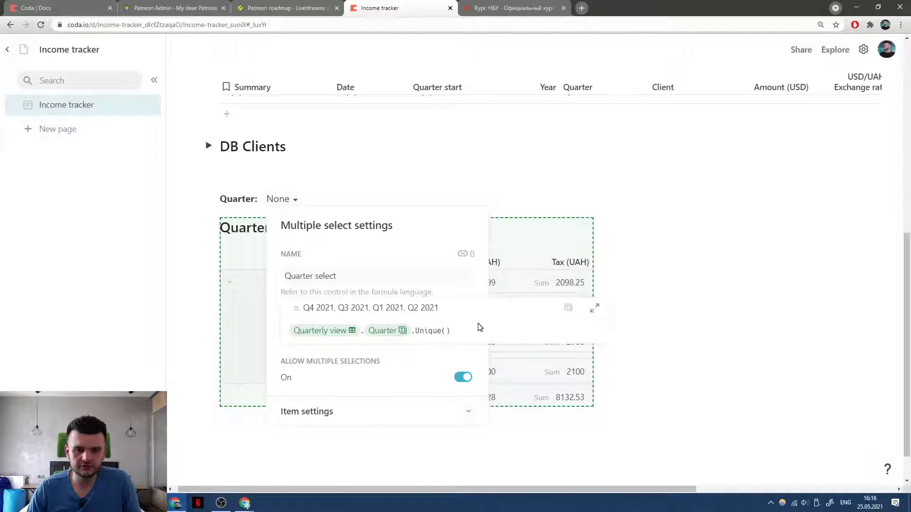
left_click(342, 191)
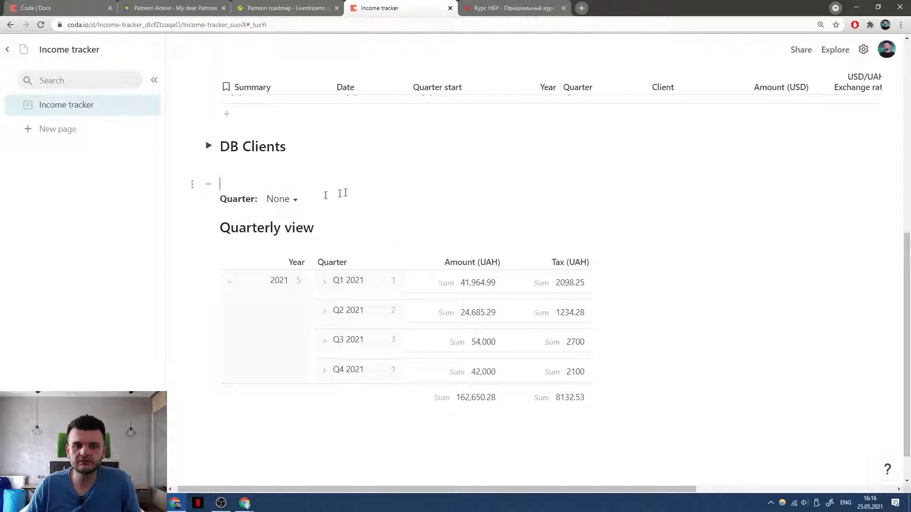
left_click(296, 199)
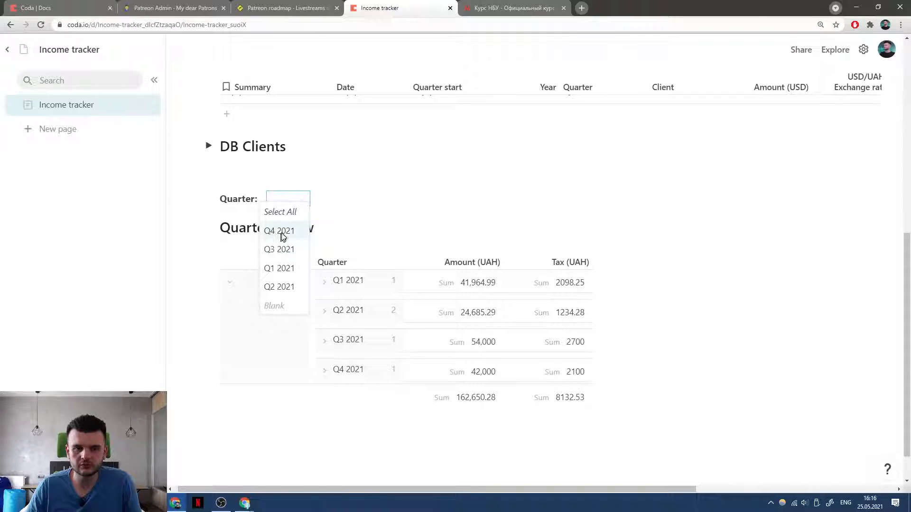
Append .Sort() to the Quarter select control's selectable items formula so the quarters are listed in order.
right_click(274, 195)
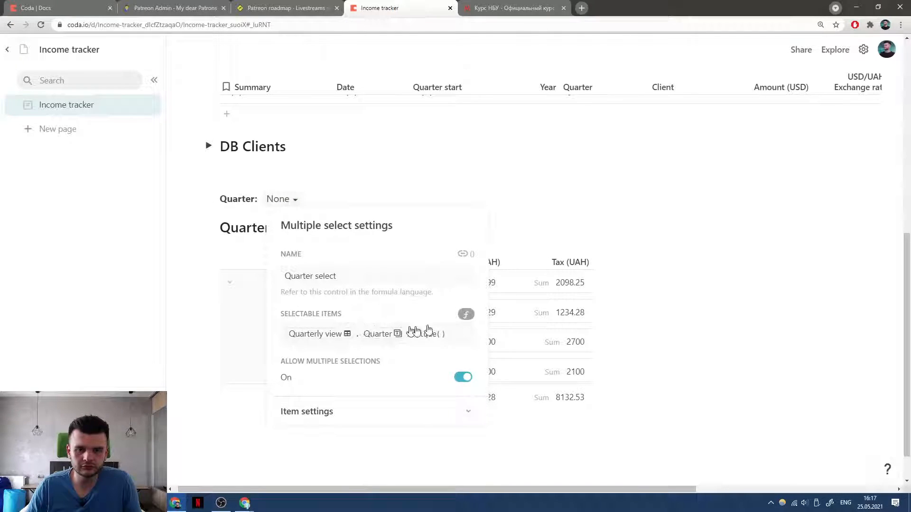
left_click(459, 333)
type(".Sort()")
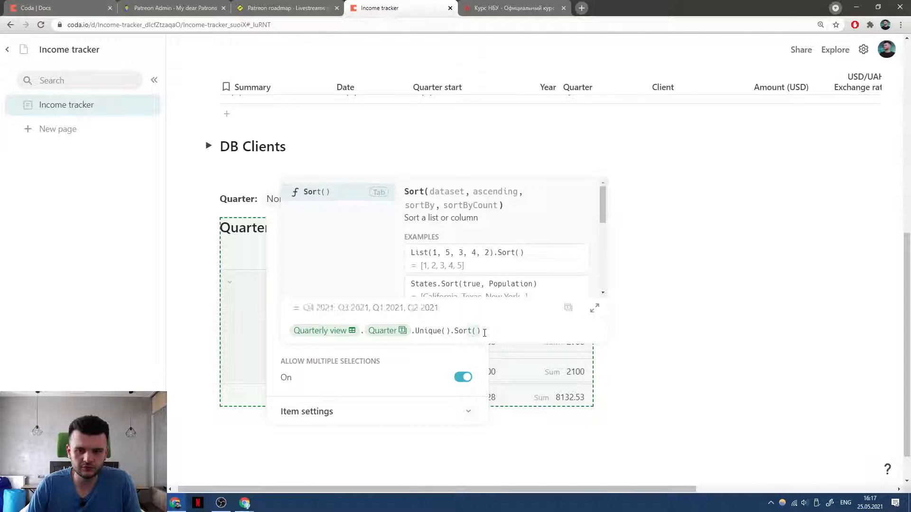
key("Return")
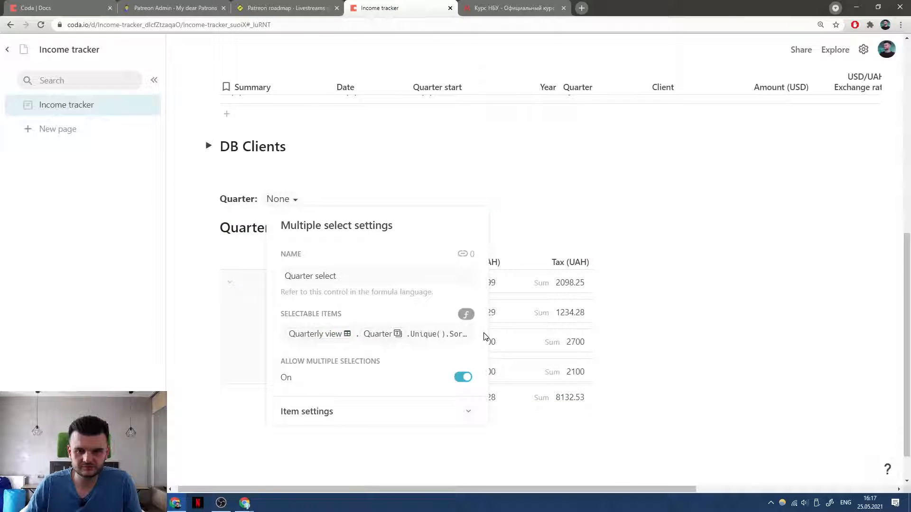
Choose Q1 2021, Q2 2021 and Q3 2021 in the Quarter select control and review the selection.
left_click(290, 200)
left_click(281, 231)
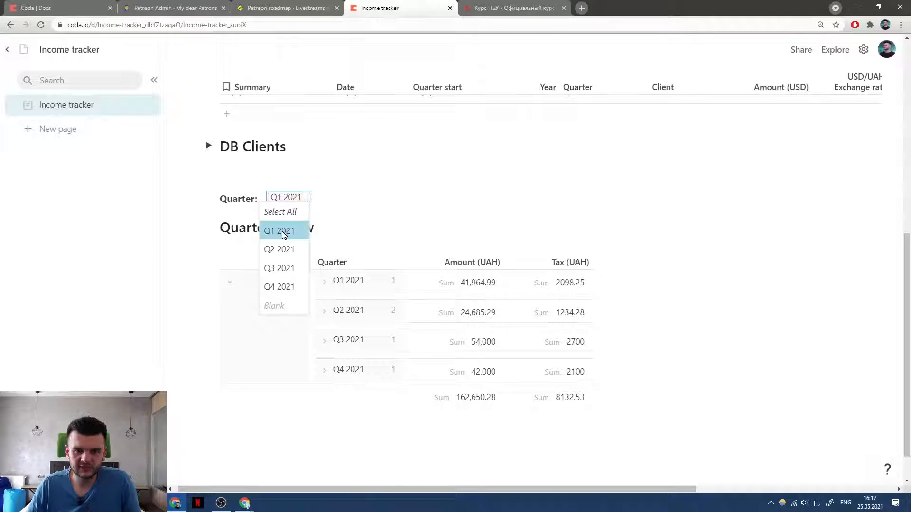
left_click(281, 250)
left_click(282, 269)
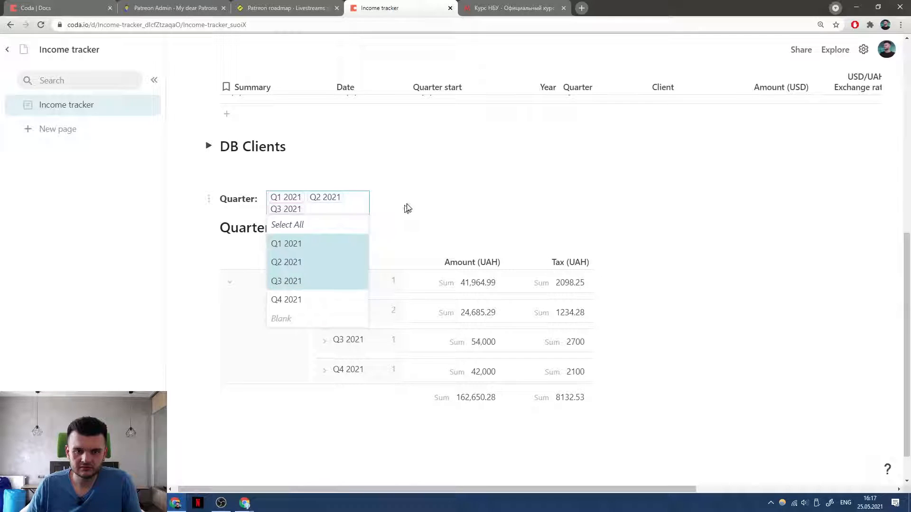
left_click(406, 205)
left_click(289, 202)
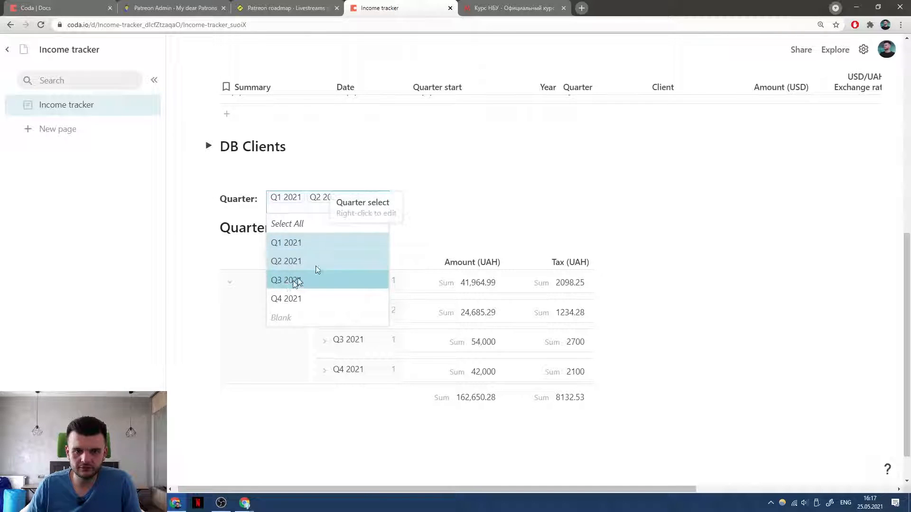
left_click(453, 200)
Add a Quarter filter to the Quarterly view and set its condition to use an interactive filter.
left_click(444, 229)
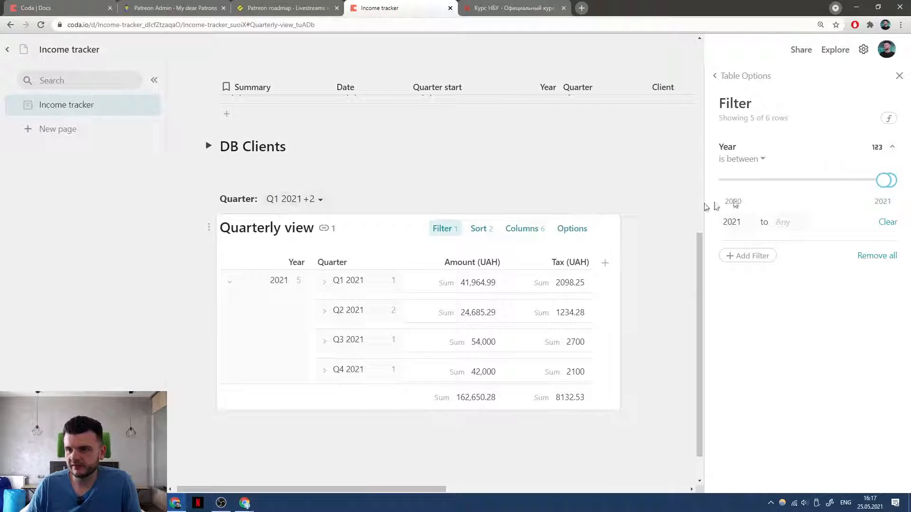
left_click(752, 256)
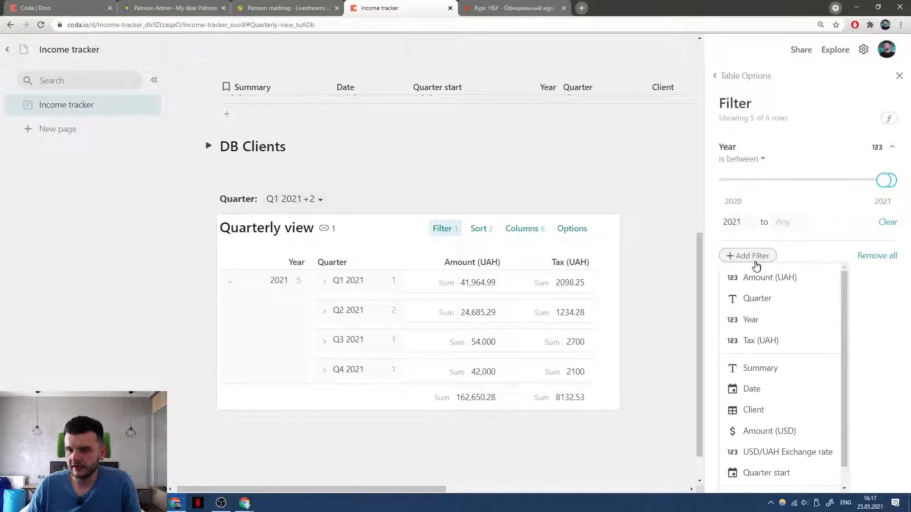
left_click(759, 299)
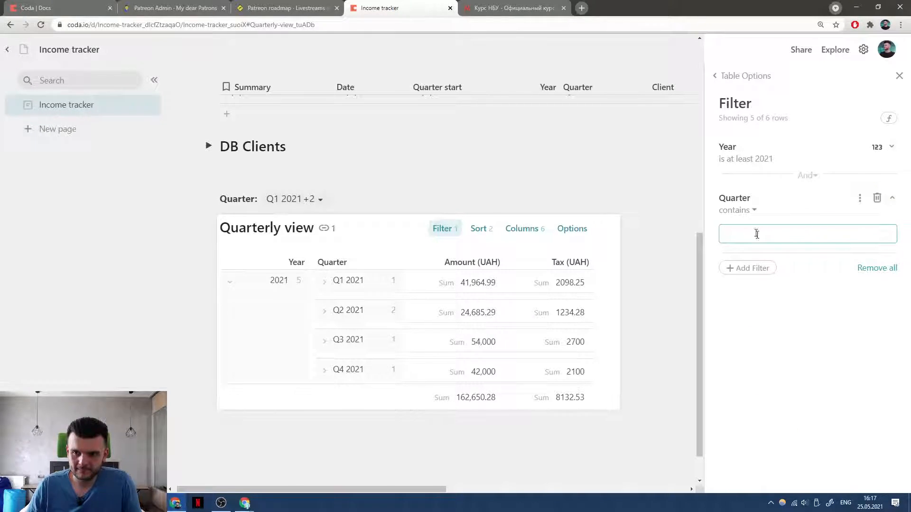
left_click(749, 213)
left_click(764, 375)
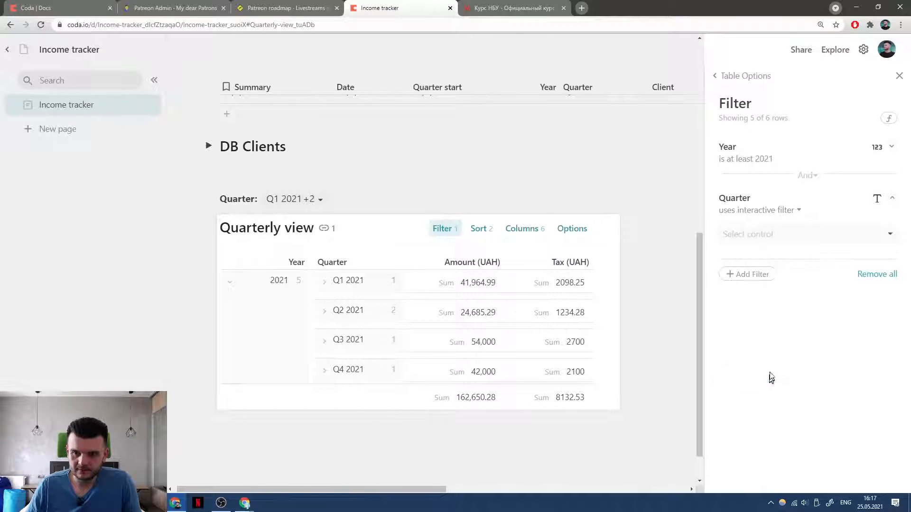
Link the Quarter filter of the Quarterly view to the Quarter select control.
left_click(774, 240)
left_click(775, 258)
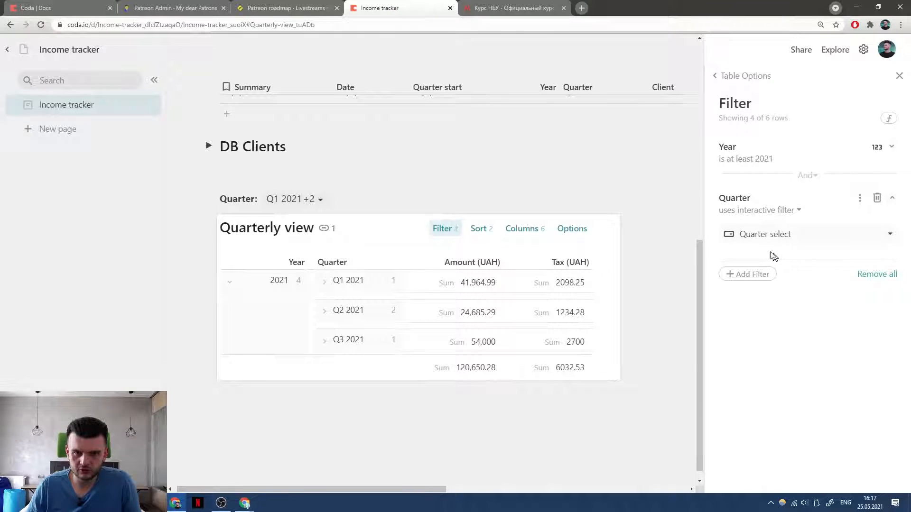
left_click(532, 183)
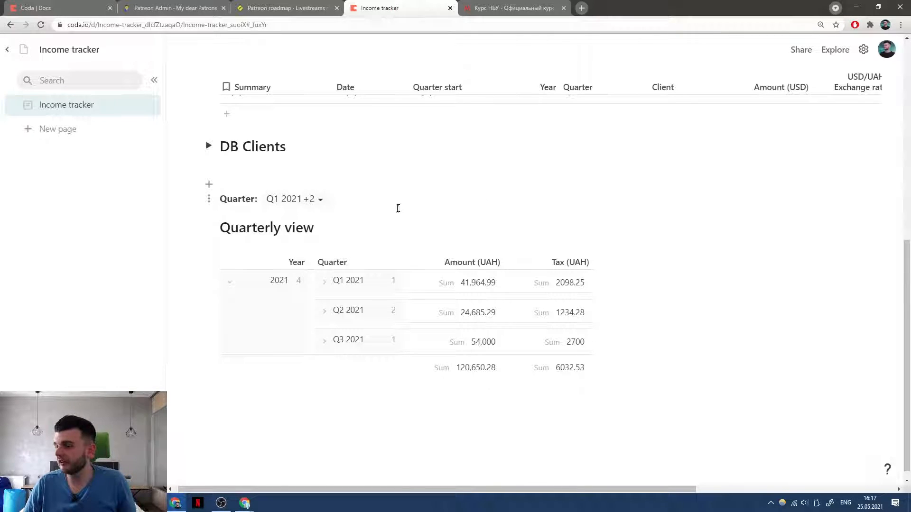
Deselect Q3 2021, Q2 2021 and Q1 2021 one after another in the Quarter control and reopen its list of options.
left_click(300, 198)
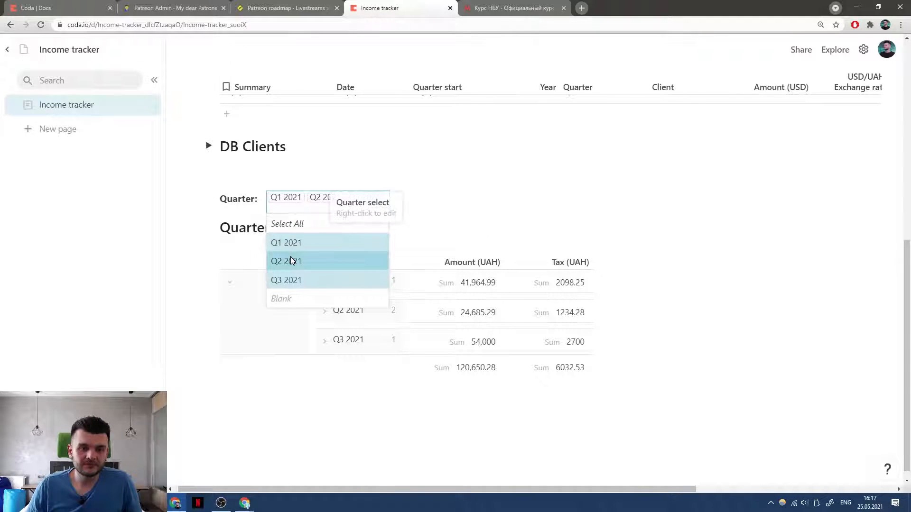
left_click(291, 279)
left_click(434, 202)
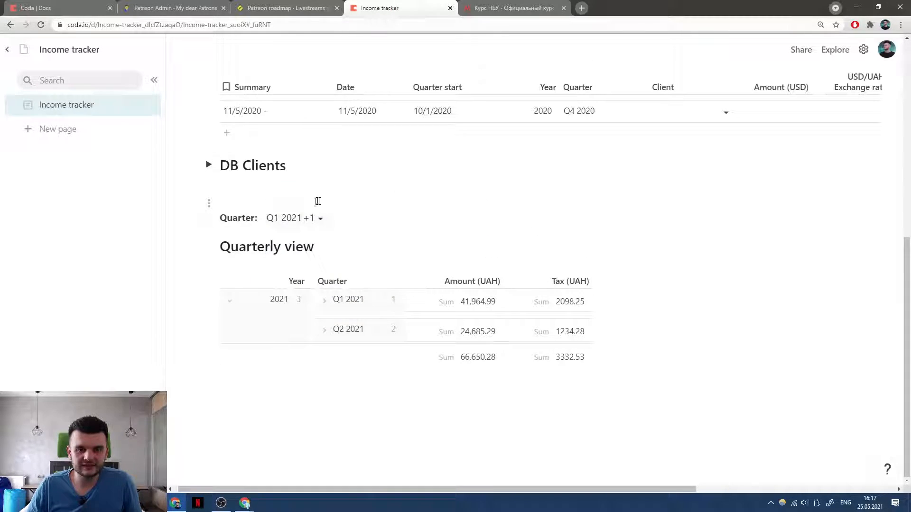
left_click(304, 218)
left_click(294, 270)
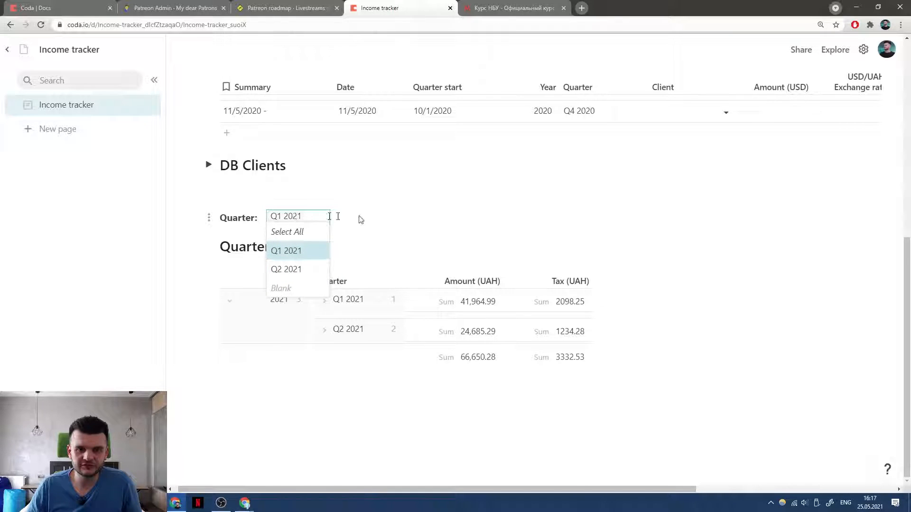
left_click(362, 224)
left_click(292, 246)
left_click(304, 281)
left_click(373, 233)
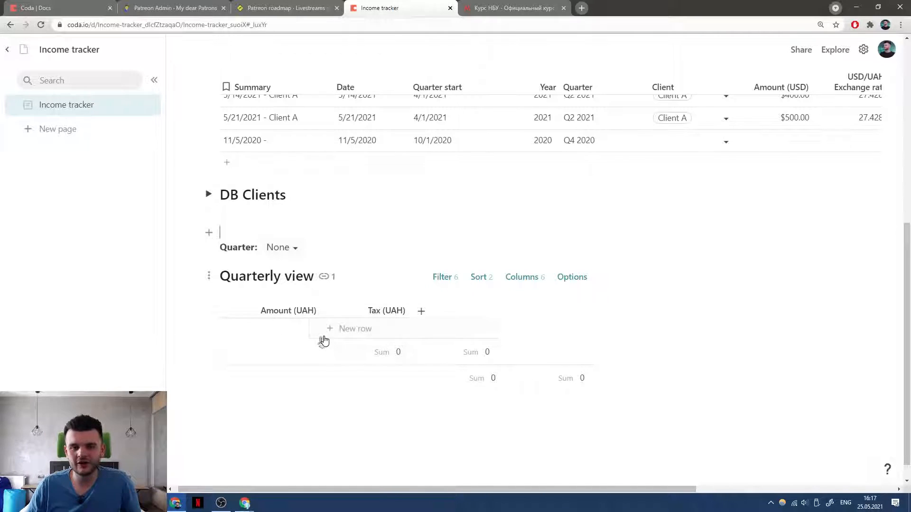
left_click(284, 247)
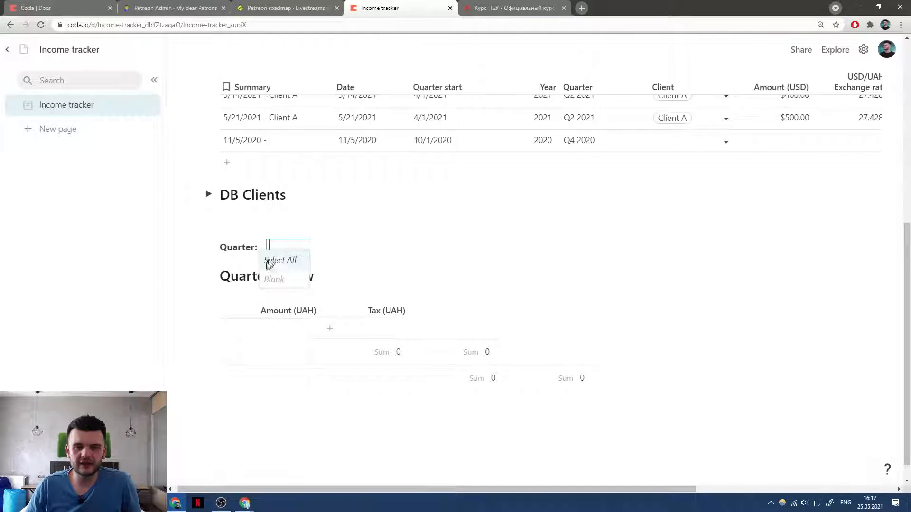
Replace the Quarterly view reference with the DB Incomes table in the Quarter select control's selectable items formula.
left_click(293, 247)
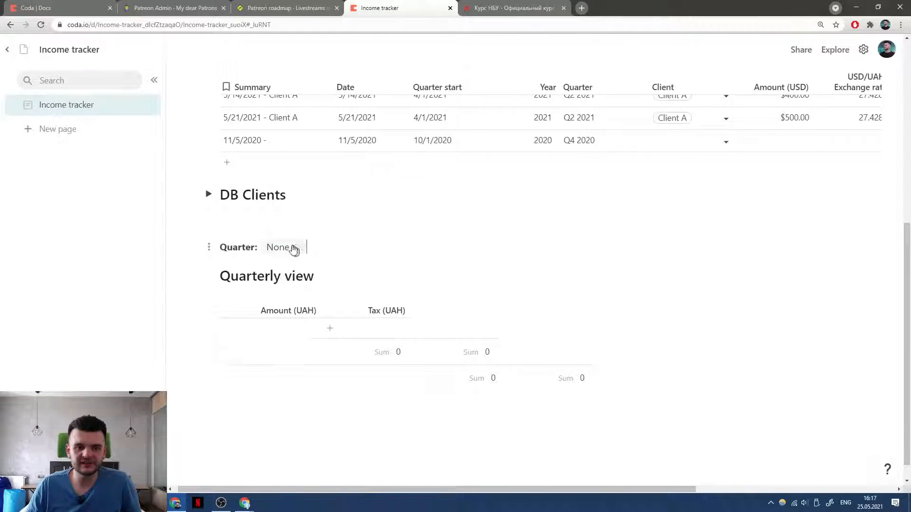
left_click(380, 381)
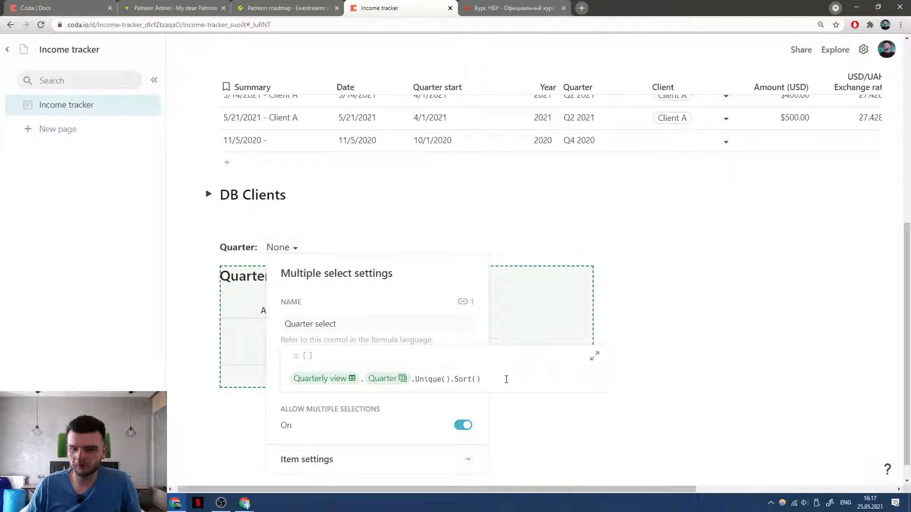
mouse_move(325, 382)
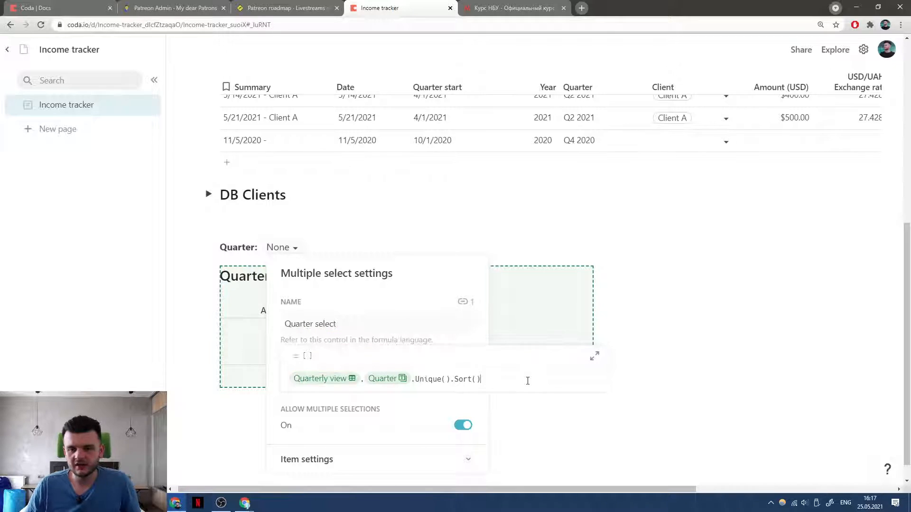
key("ctrl+shift+Right")
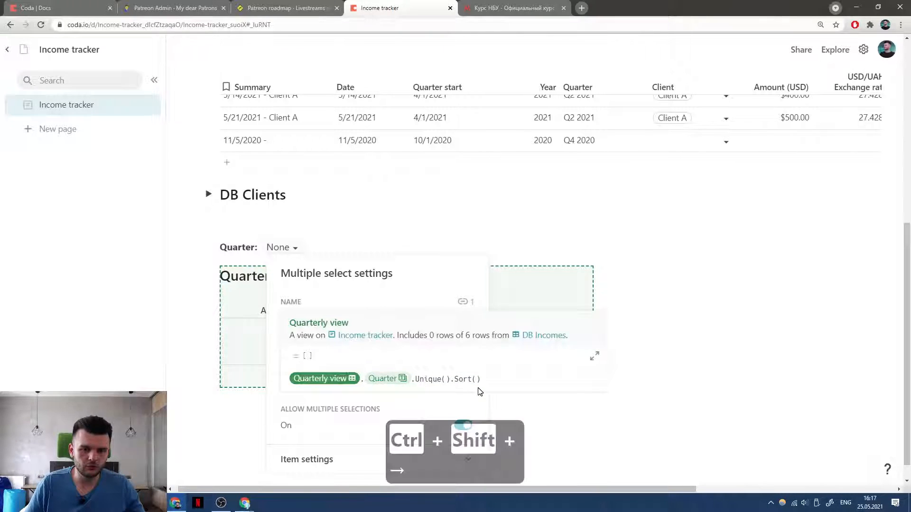
type("DB Incomes")
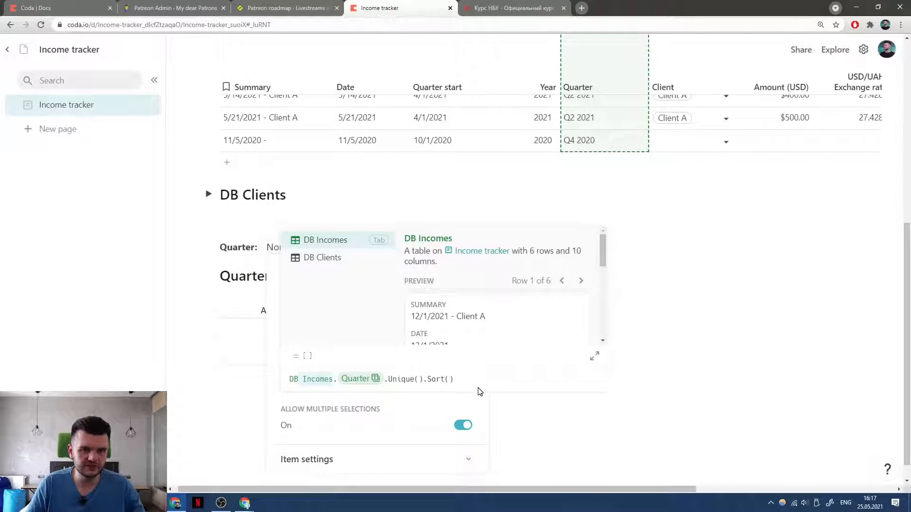
key("Tab")
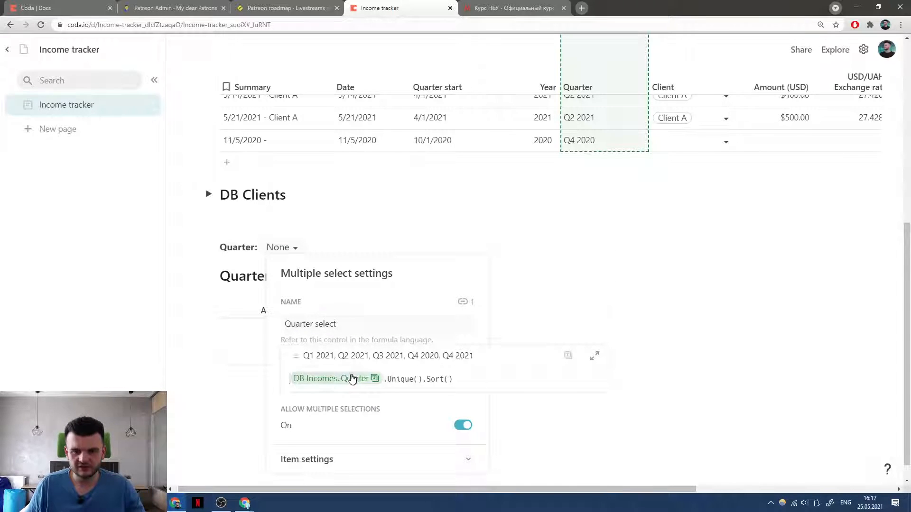
Replace the whole selectable items formula with DB Incomes.Filter().
key("ctrl+a")
type("DB Incomes")
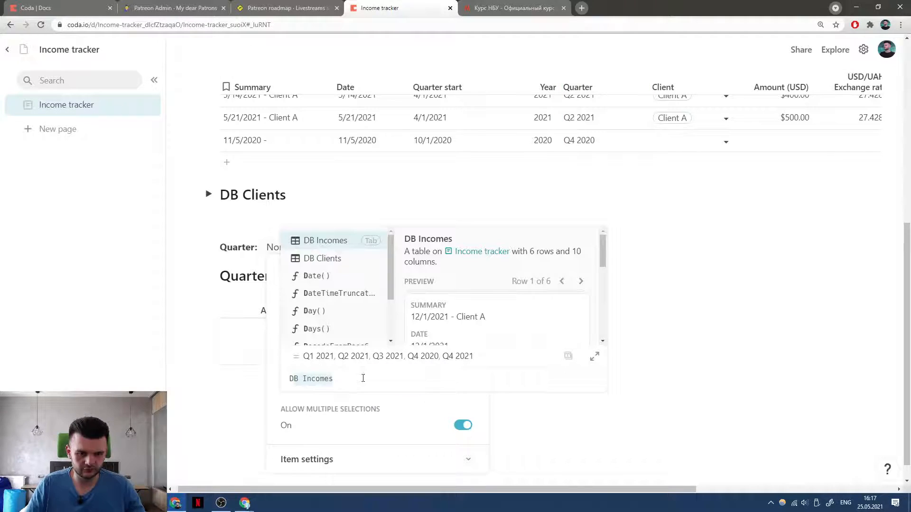
key("Tab")
type(".F")
key("Tab")
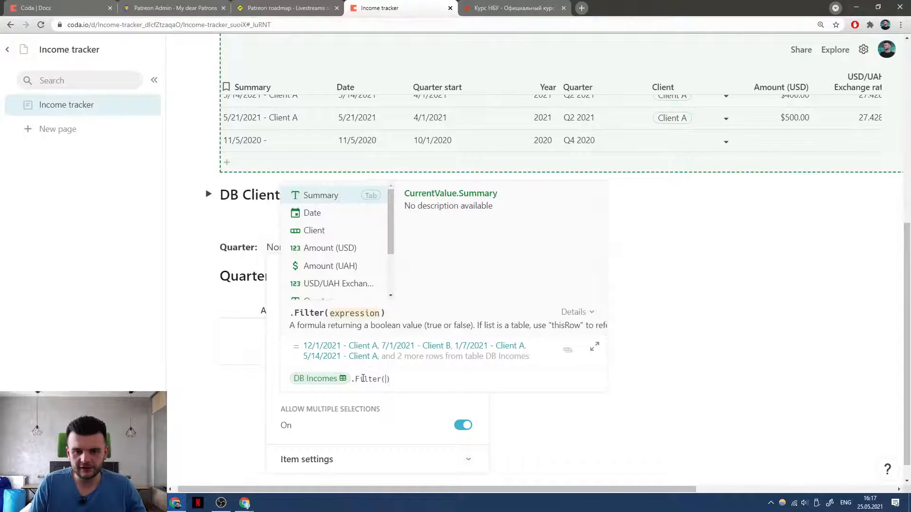
Enter the condition Year = ToDays() inside the Filter function.
type("Year")
key("Tab")
type("= ")
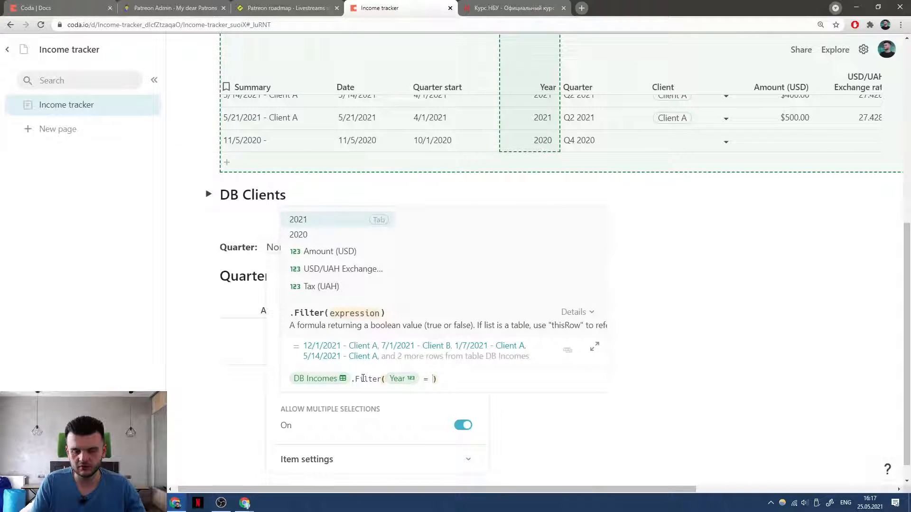
type("ToDa")
key("Tab")
key("Right")
key("Left")
key("Left")
key("Right")
key("Right")
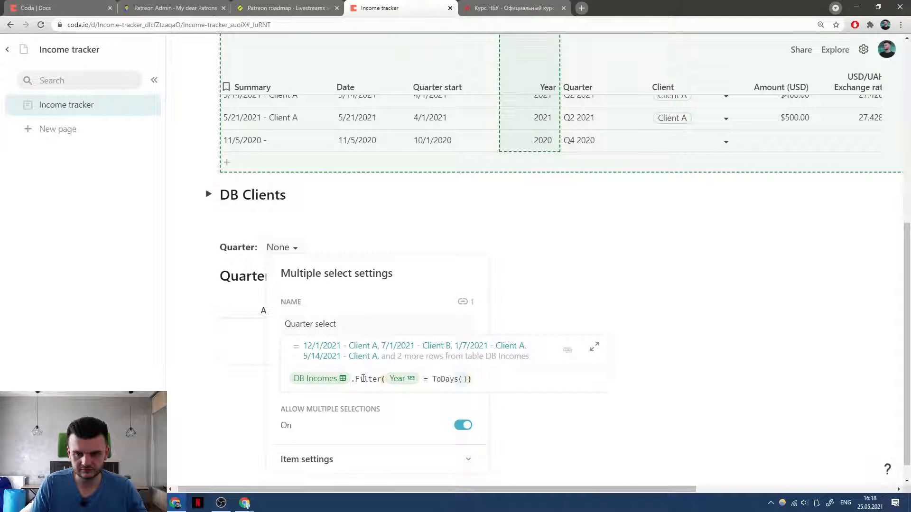
Change the right side of the filter condition to Today().Year().
key("BackSpace")
key("BackSpace")
key("BackSpace")
key("Down")
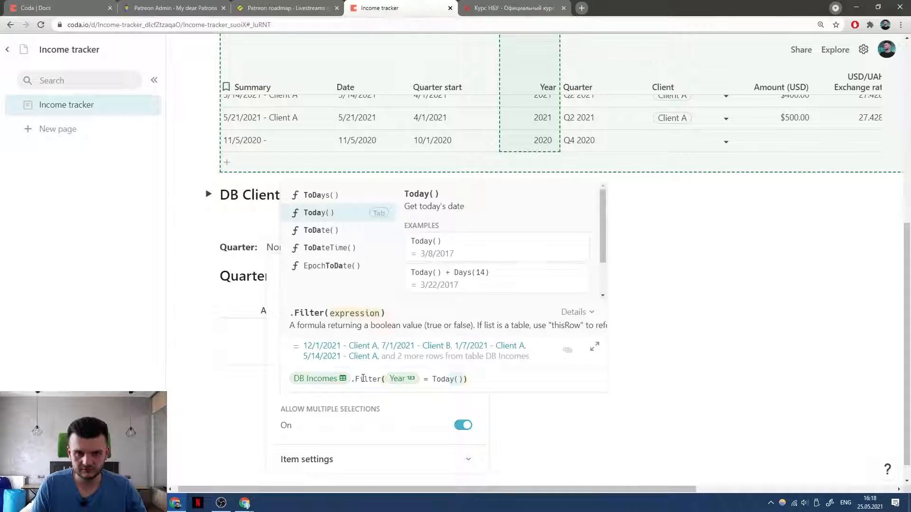
key("Tab")
type(".Year")
key("Tab")
key("ctrl+shift+Left")
type("Year")
key("Down")
key("Tab")
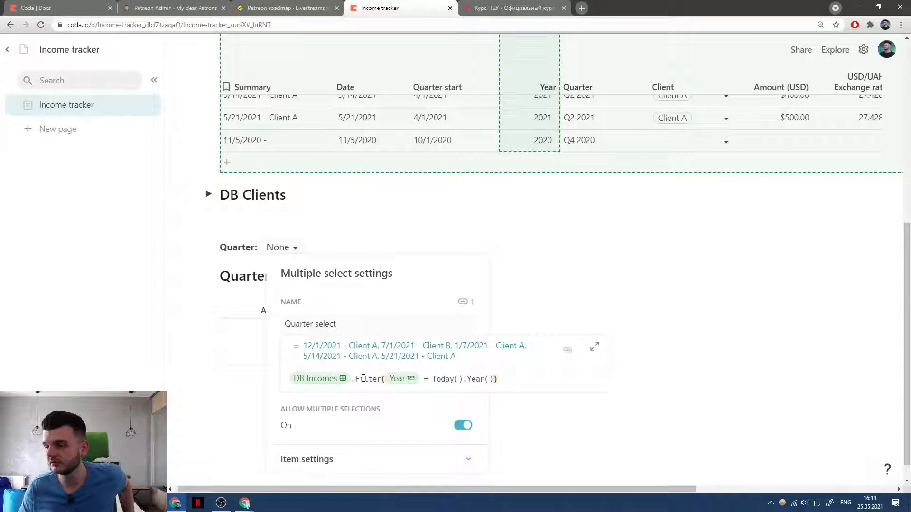
Delete the Year condition from the Filter function and close the Quarter select settings.
key("ctrl+shift+Left")
key("ctrl+shift+Left")
key("ctrl+shift+Left")
key("ctrl+shift+Left")
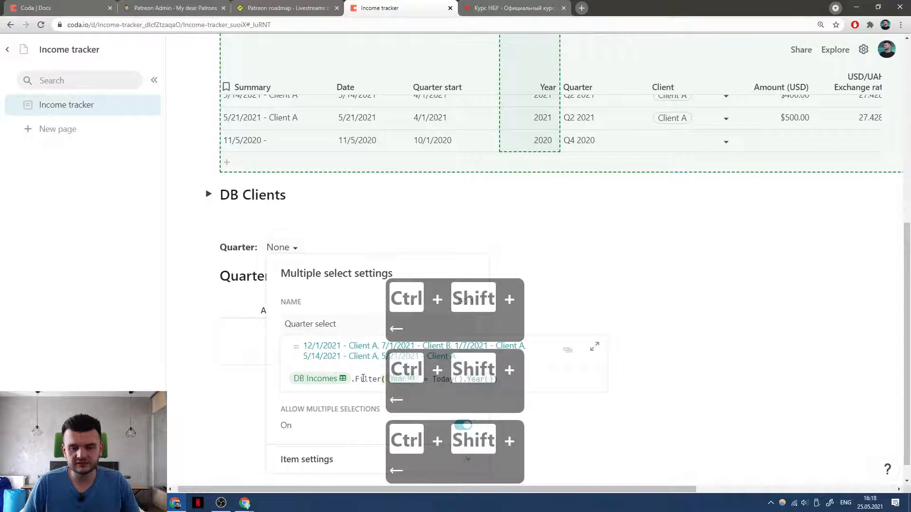
key("BackSpace")
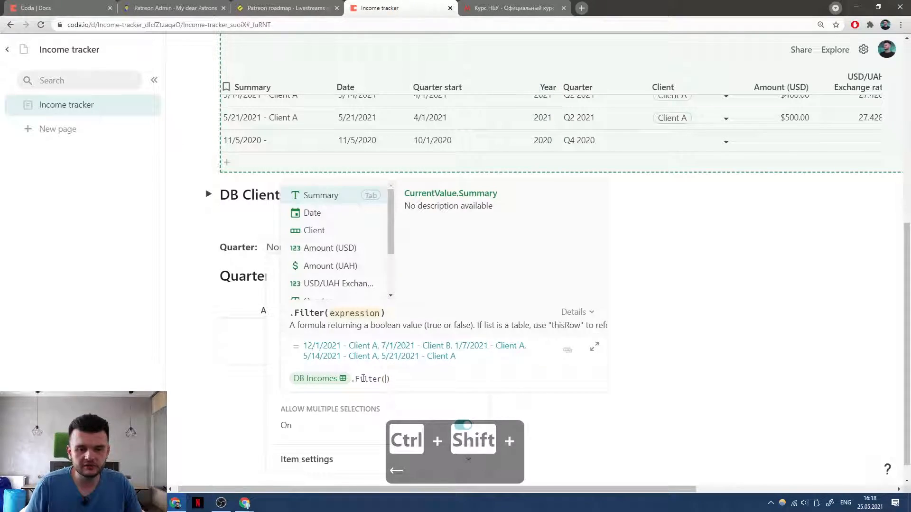
left_click(213, 223)
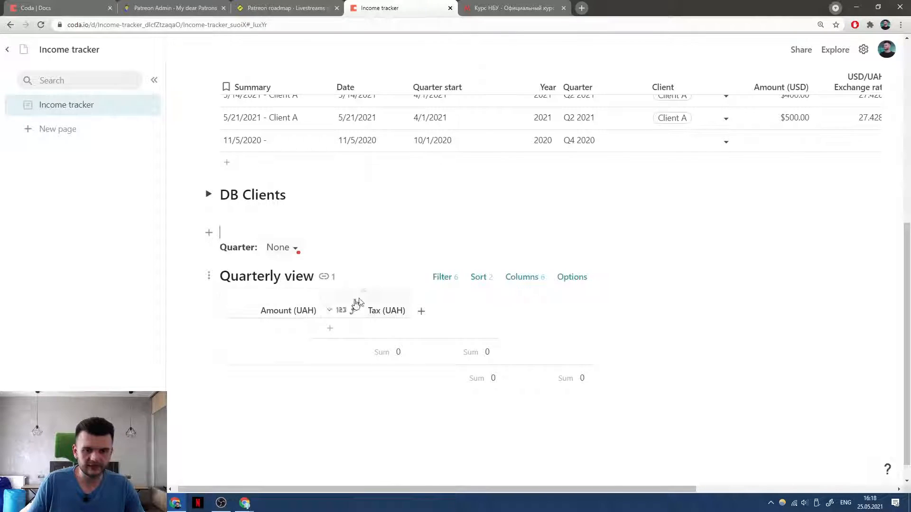
Select all options in the Quarter control and delete the Quarter filter from the Quarterly view.
left_click(281, 249)
left_click(362, 250)
left_click(462, 282)
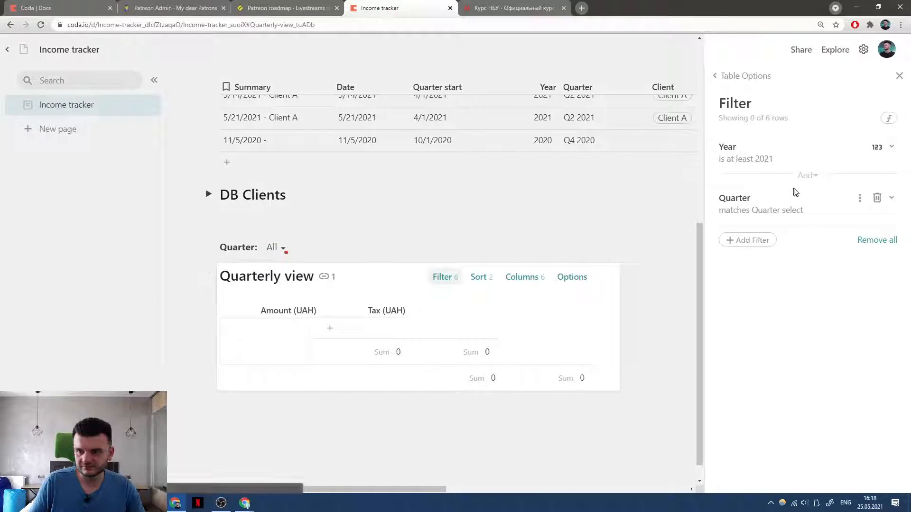
left_click(876, 198)
left_click(454, 209)
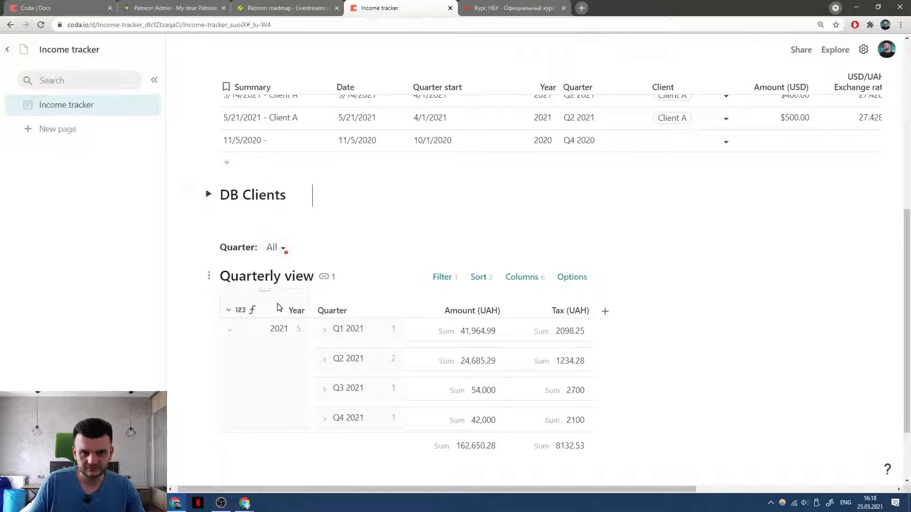
Create an interactive filter control for the Quarterly view's Year column and move it above the Quarter control.
right_click(278, 306)
scroll(339, 336, "down", 3)
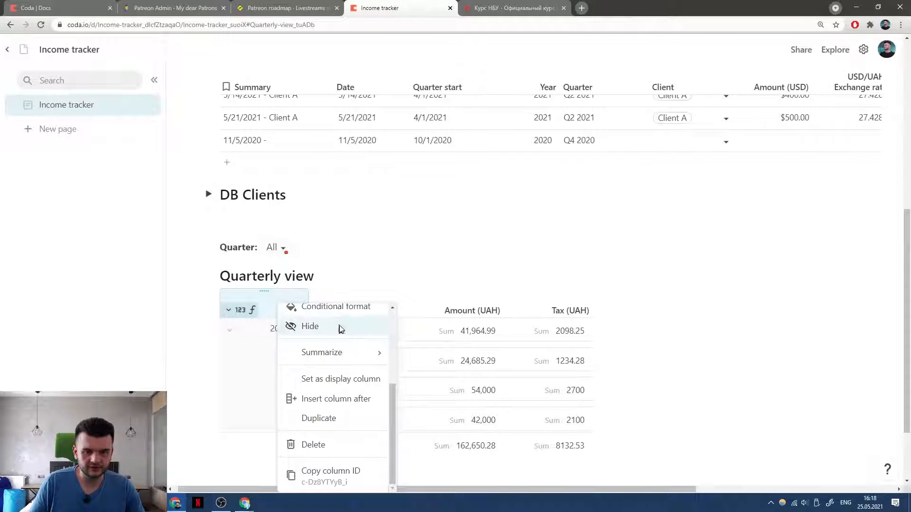
scroll(338, 327, "up", 3)
mouse_move(360, 383)
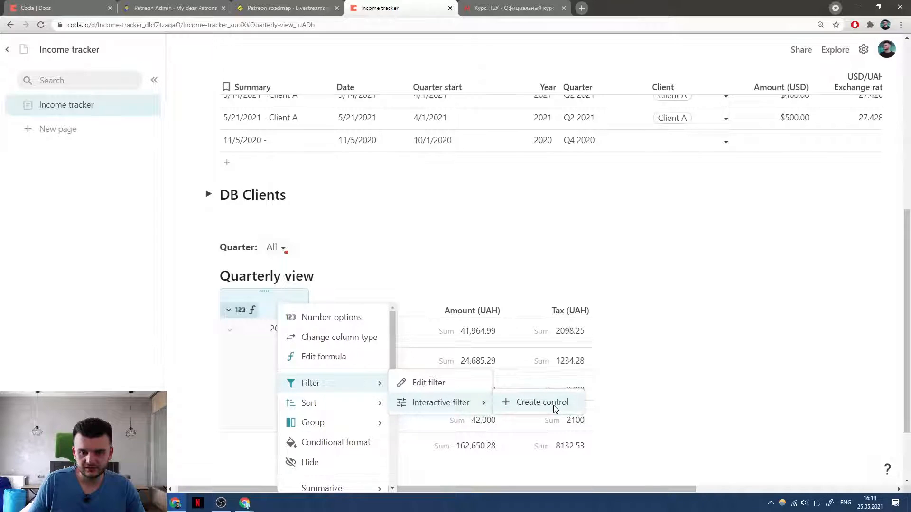
left_click(541, 402)
left_click_drag(208, 187, 249, 156)
left_click(455, 151)
Delete the slider after the "Year is at least:" label and insert a Select control in its place.
scroll(358, 166, "up", 1)
left_click_drag(294, 210, 270, 212)
left_click(427, 207)
key("BackSpace")
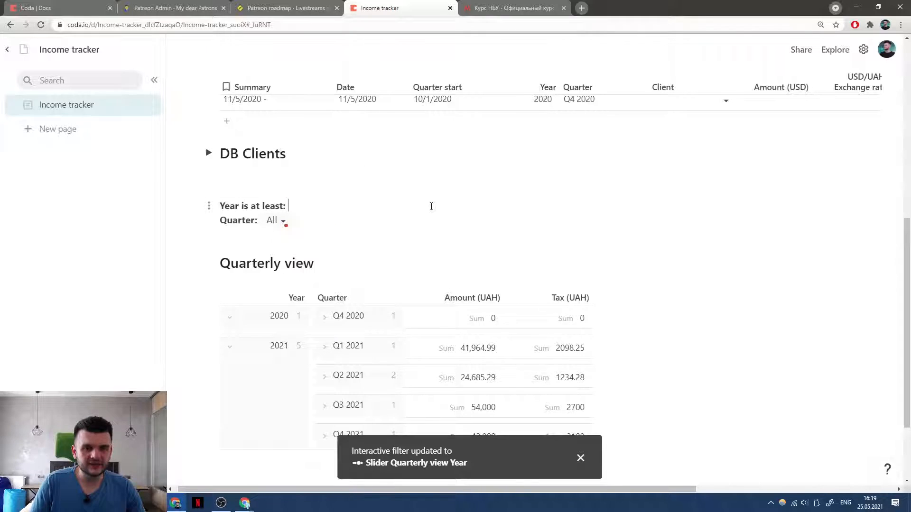
type("/se")
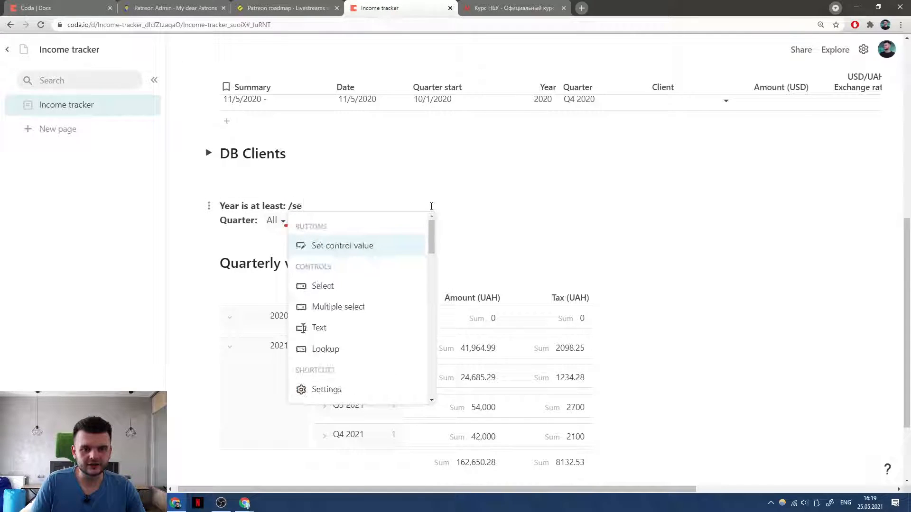
key("Down")
key("Down")
key("Up")
key("Return")
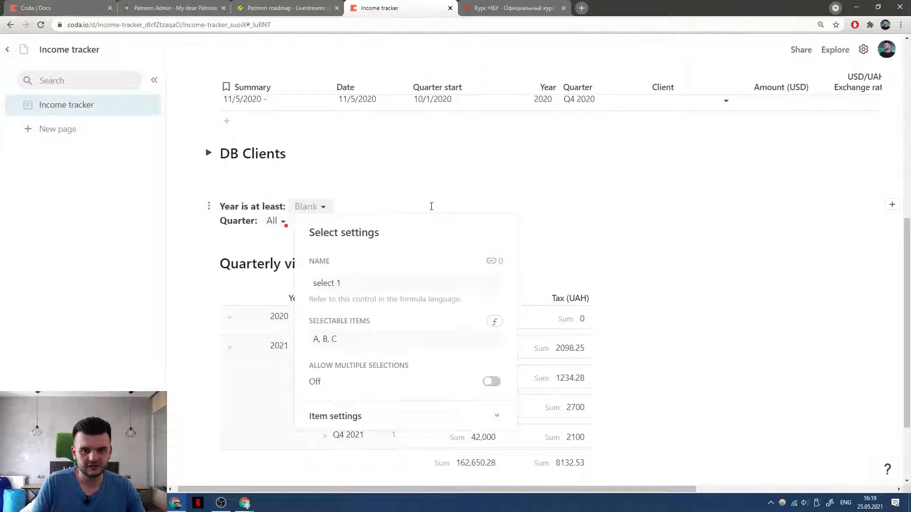
Name the new select control Year and set its selectable items formula to DB Incomes.Year.Unique().
key("Tab")
left_click(495, 321)
key("ctrl+a")
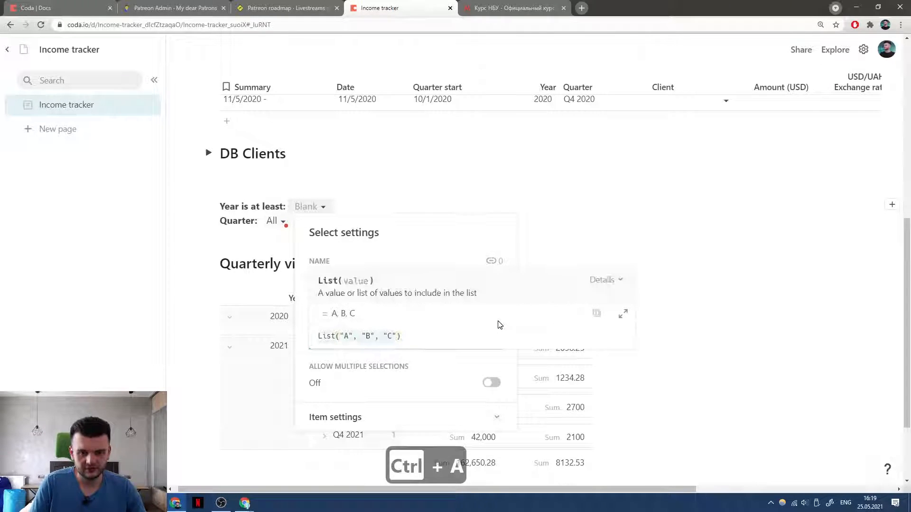
type("DB Incomes.Year")
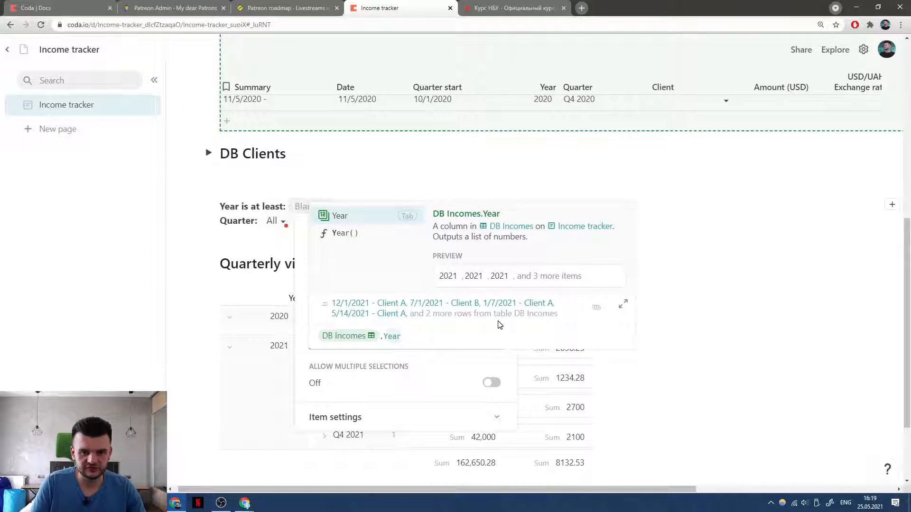
key("Tab")
type(".Unique()")
key("Tab")
key("Return")
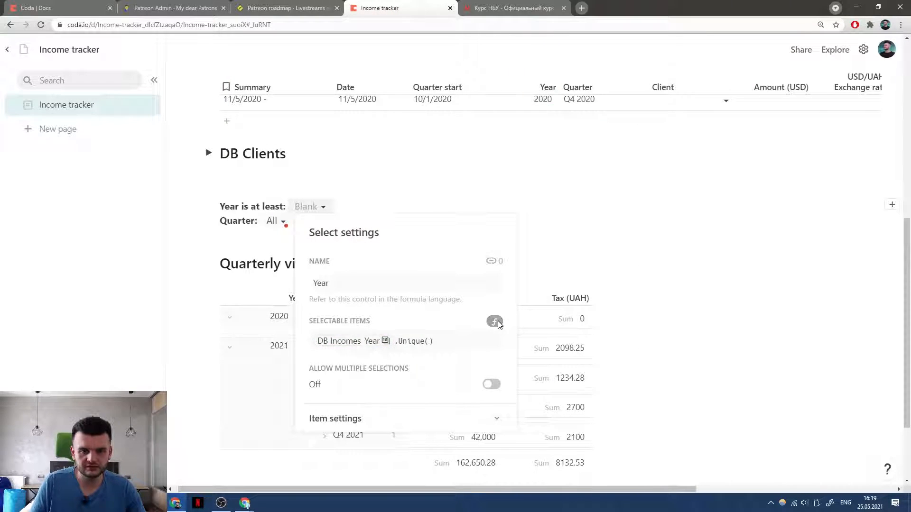
Check the Year control's options and append .Sort() to its selectable items formula.
left_click(314, 207)
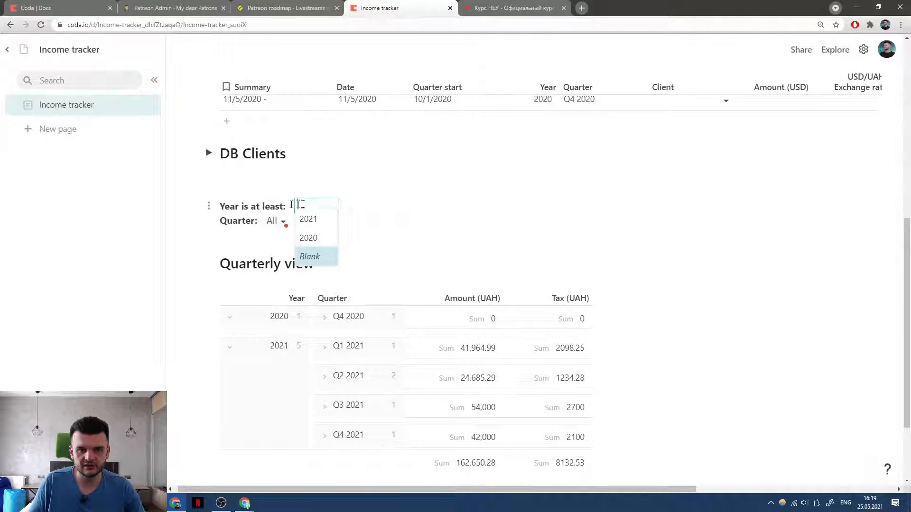
left_click(266, 204)
right_click(309, 208)
left_click(449, 342)
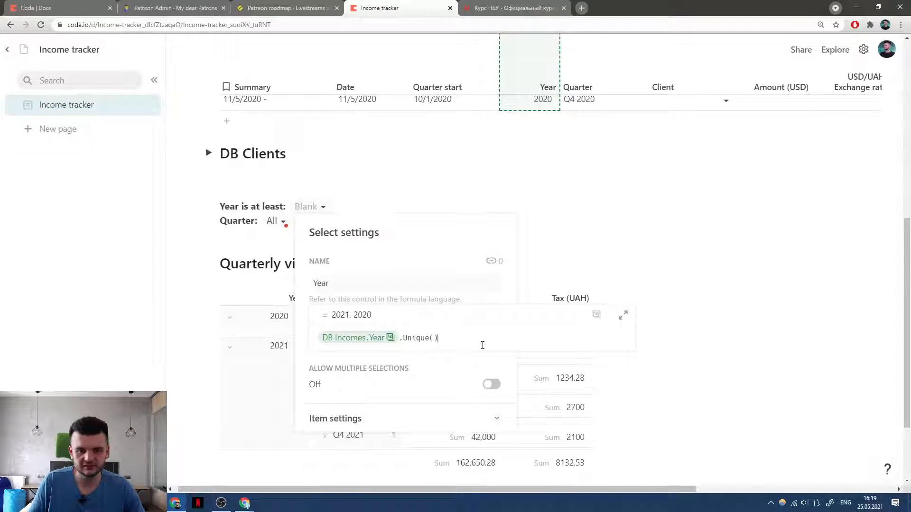
type(".Sort(")
key("Tab")
key("Return")
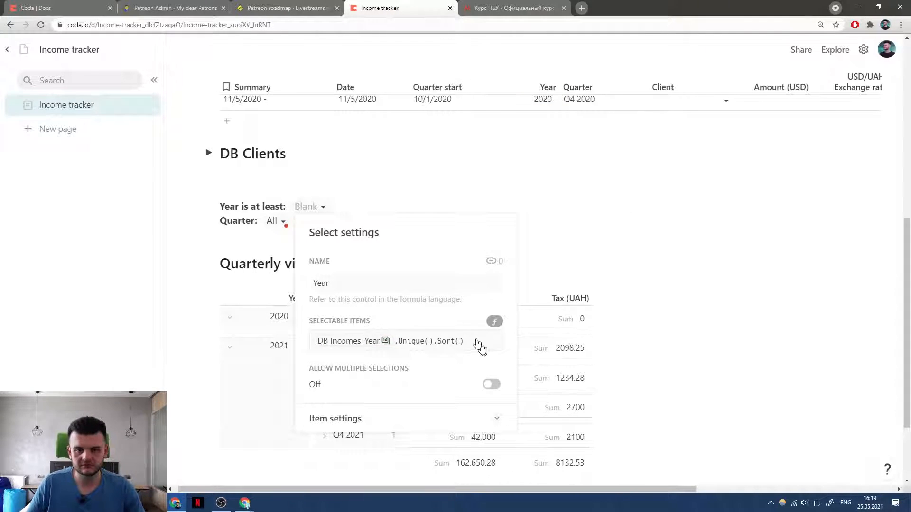
Shorten the "Year is at least:" label to "Year:" and select 2021 in the Year control.
left_click(321, 213)
left_click(310, 217)
left_click(320, 212)
left_click(317, 221)
left_click_drag(241, 205, 285, 204)
key("BackSpace")
left_click(276, 207)
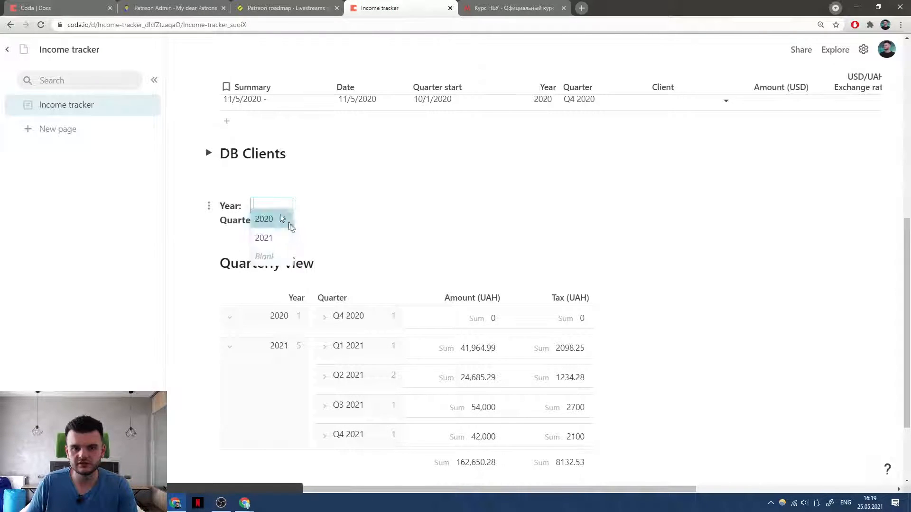
left_click(263, 238)
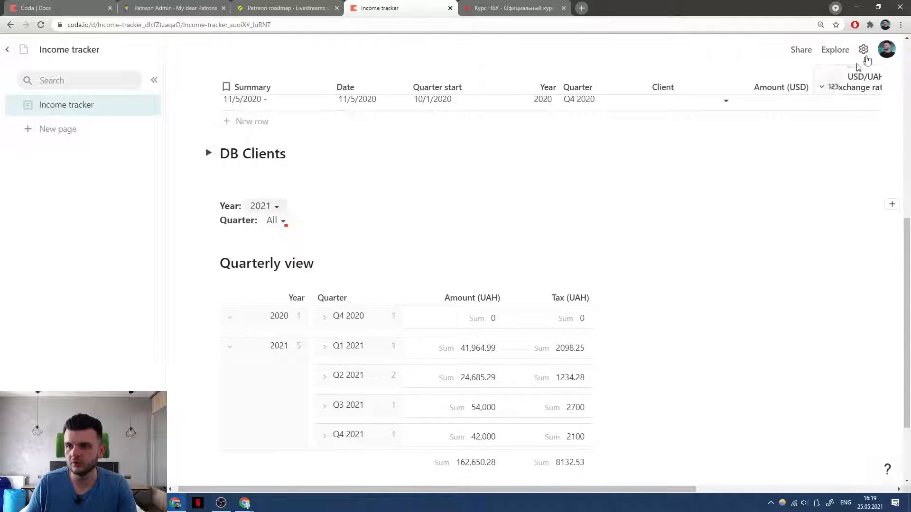
left_click(270, 221)
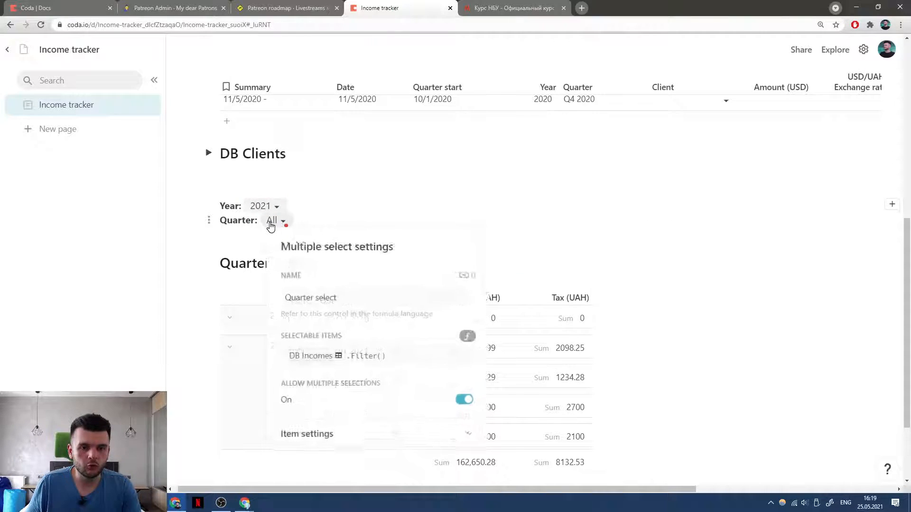
left_click(386, 351)
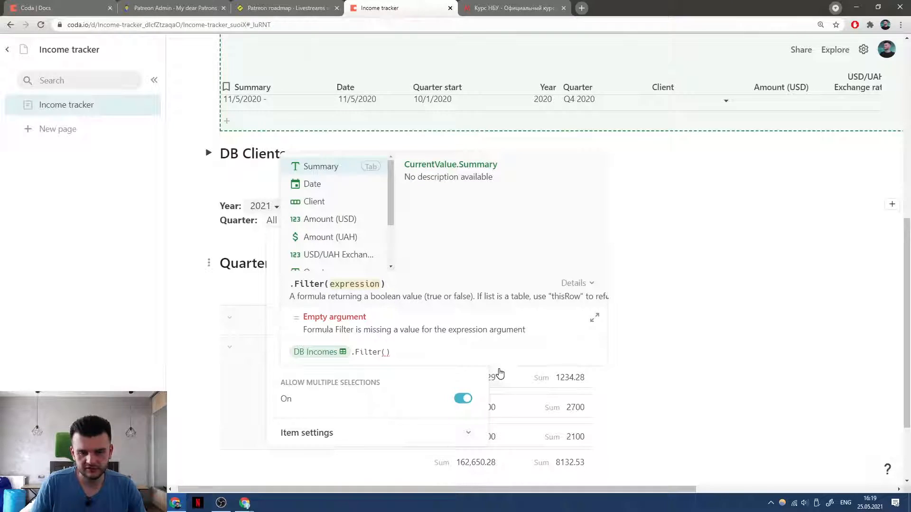
key("shift+Return")
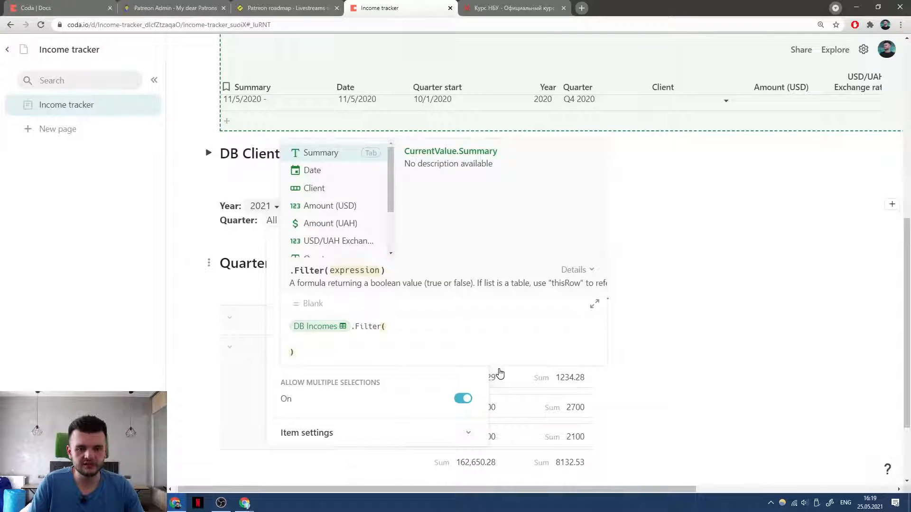
type("Year")
key("Tab")
type("= ")
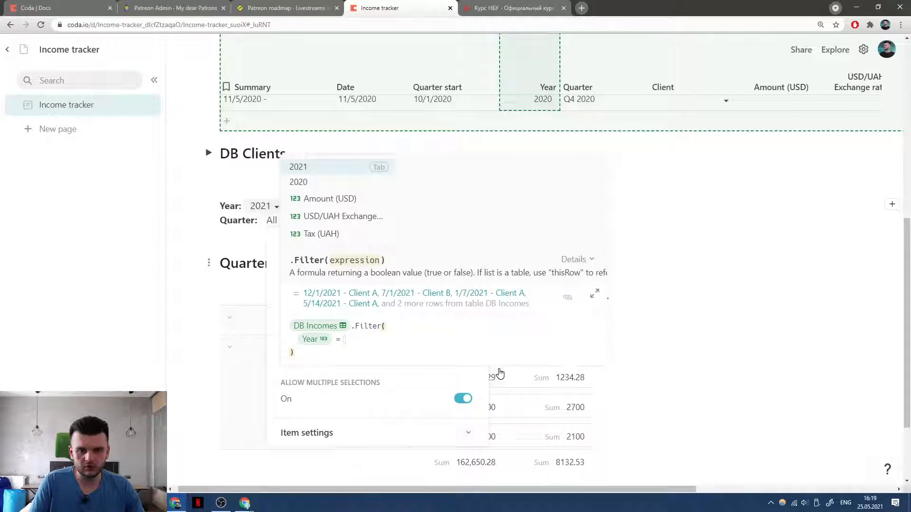
type("sele")
key("BackSpace")
key("BackSpace")
key("BackSpace")
key("BackSpace")
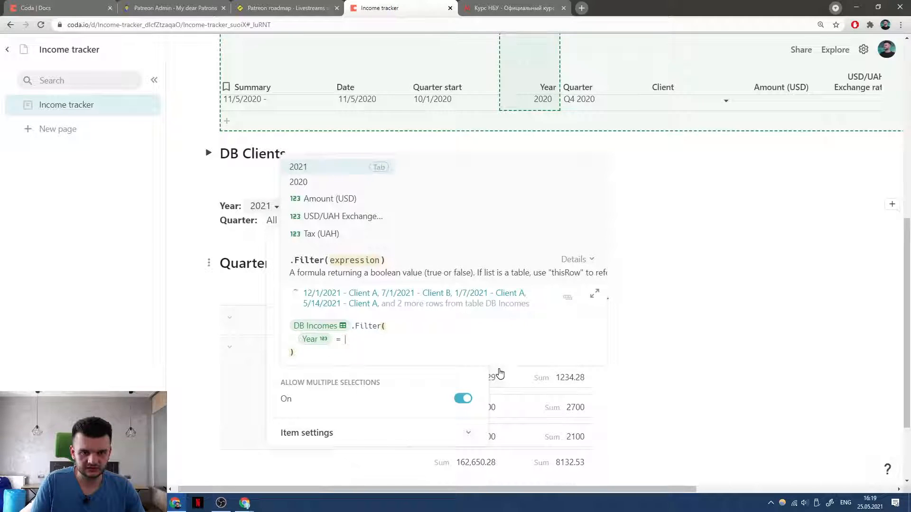
Rename the Year control to "Year select" in its settings.
left_click(259, 206)
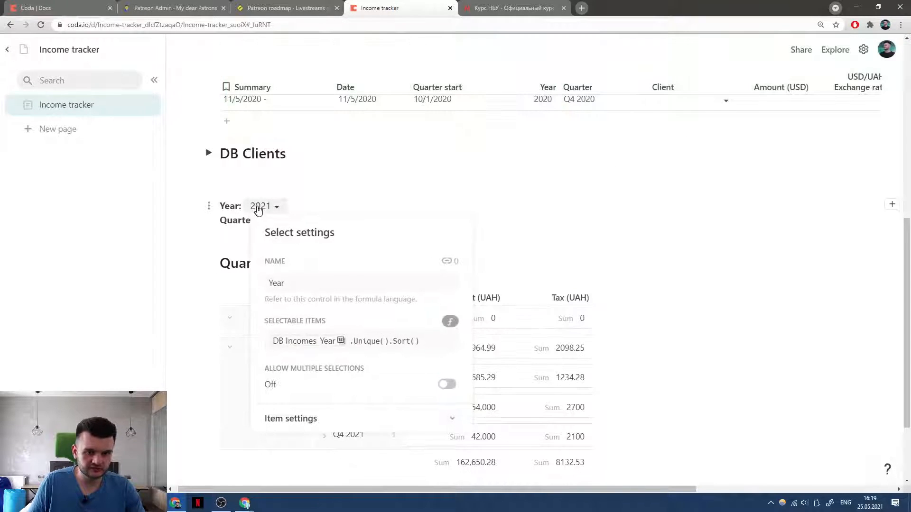
left_click(350, 286)
type("Year select")
key("Return")
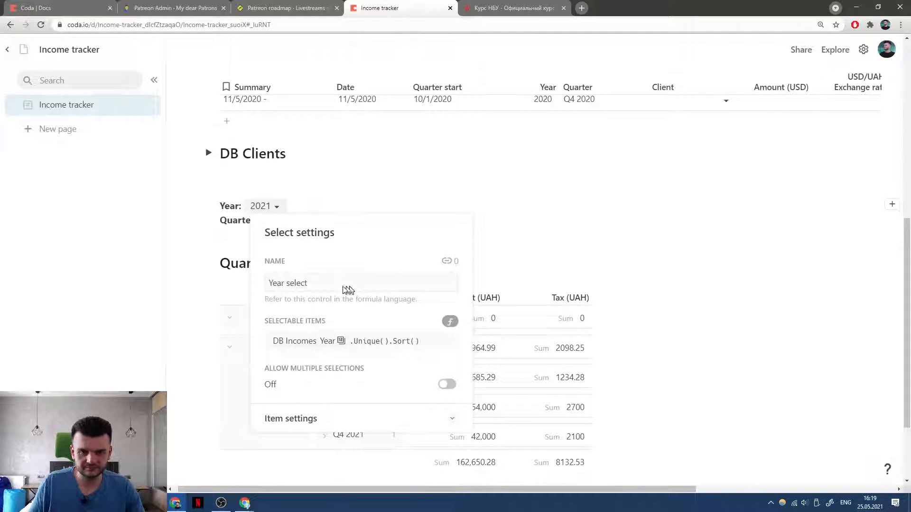
left_click(338, 200)
Complete the Filter condition in the Quarter select control's selectable items formula as Year = Year select.
left_click(290, 228)
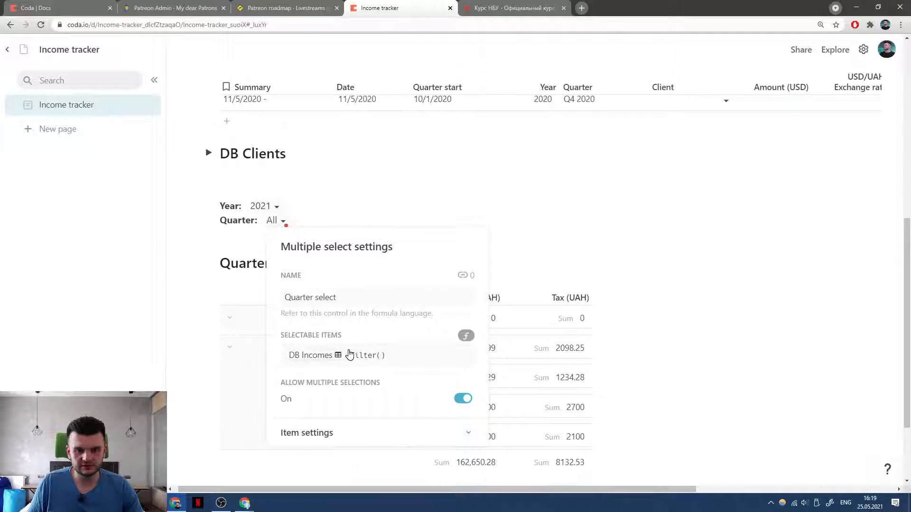
left_click(385, 353)
key("shift+Return")
type("Year")
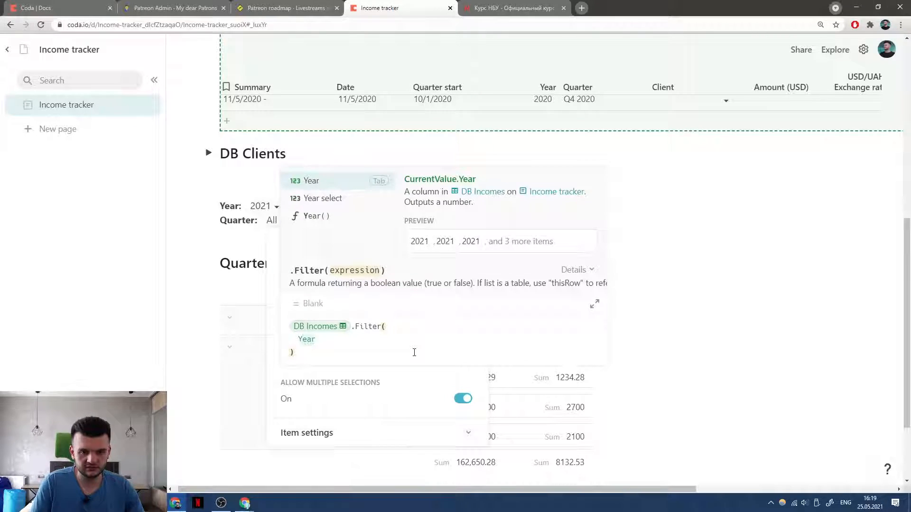
type(" = Year")
key("Down")
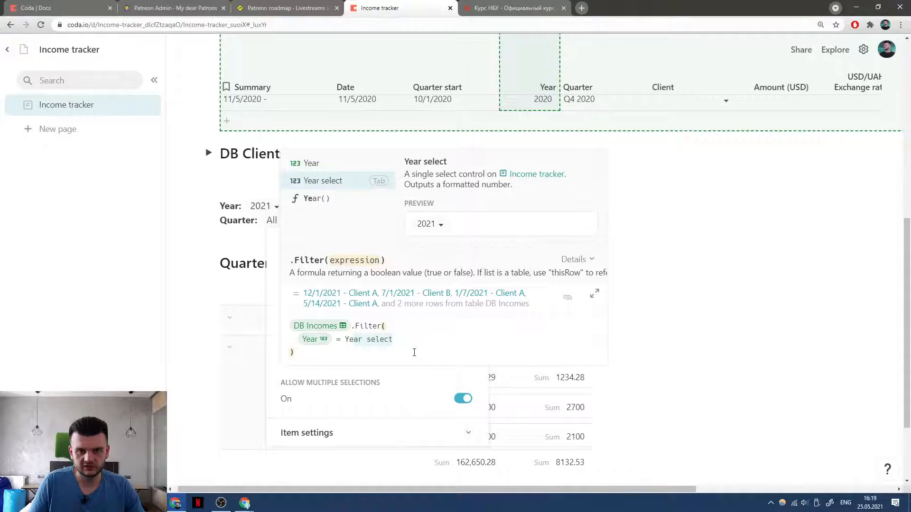
key("Return")
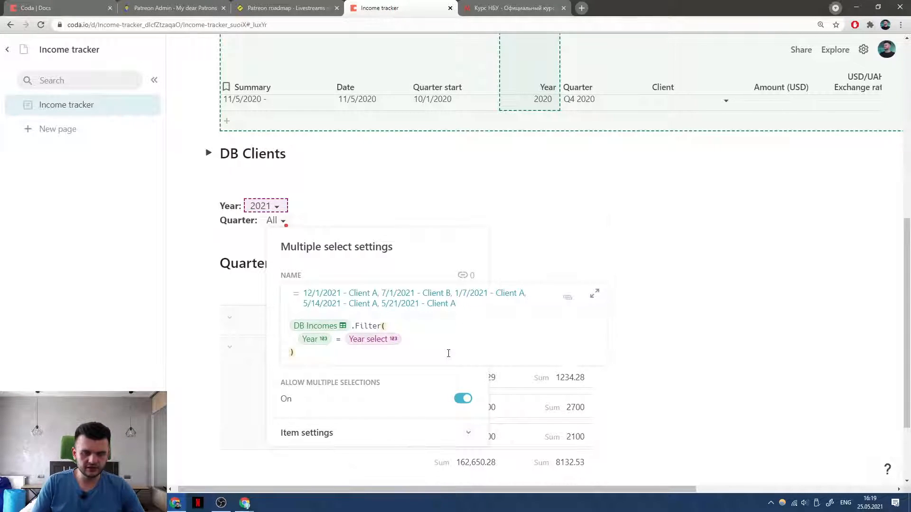
Append .Quarter.Unique().Sort() to the Quarter control's filtered items formula and apply it.
type(".q")
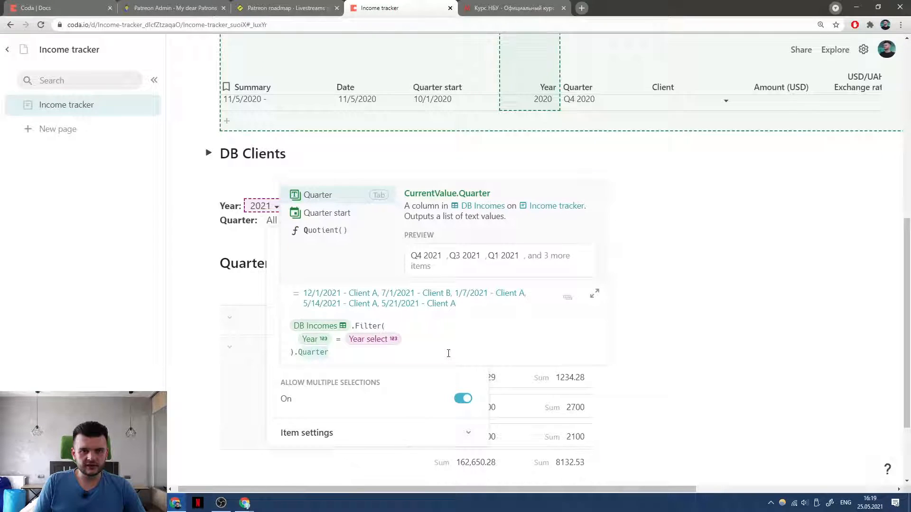
key("Tab")
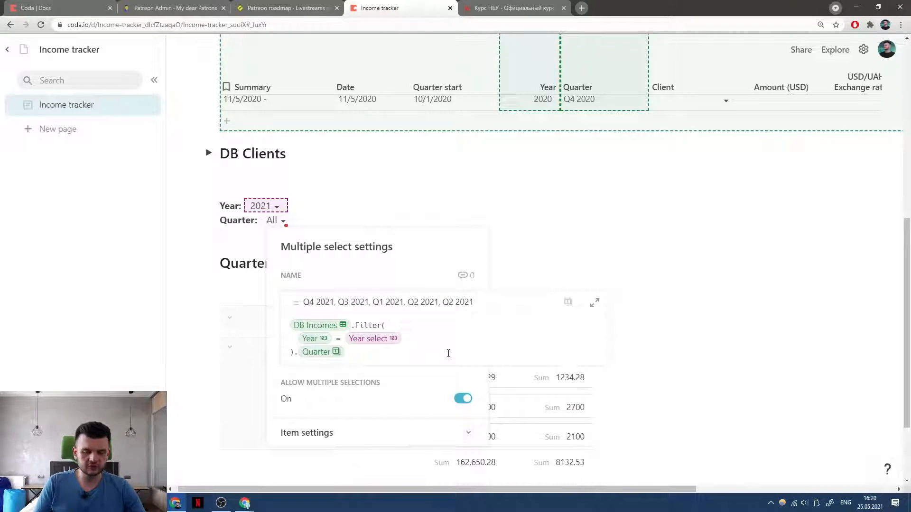
type(".uni")
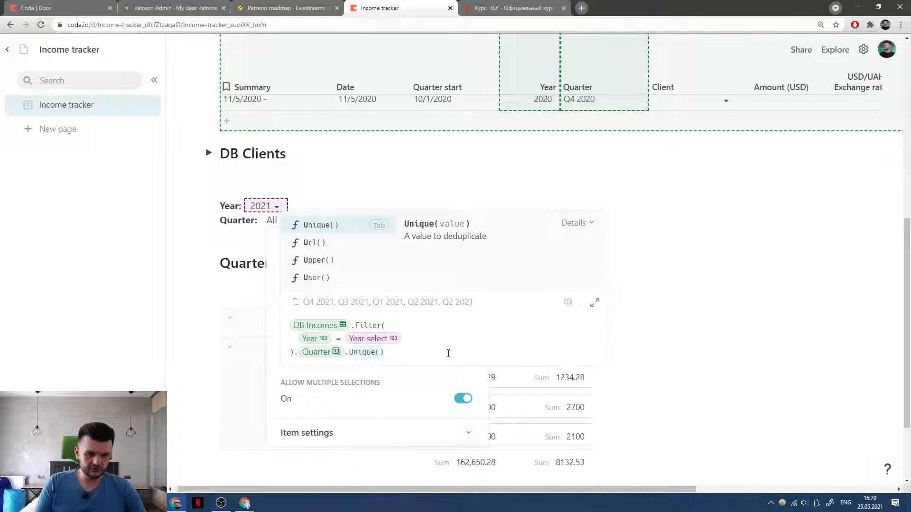
key("Tab")
key("Right")
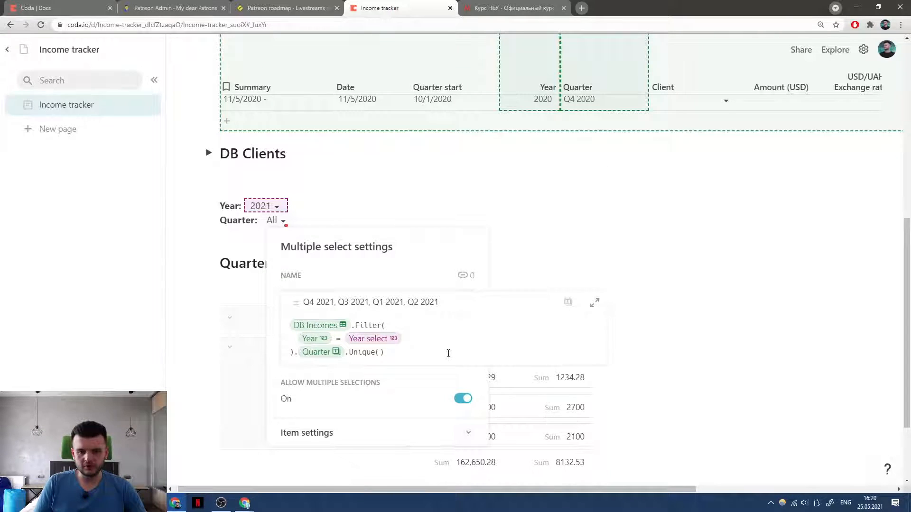
type(".sort()")
key("Tab")
key("Right")
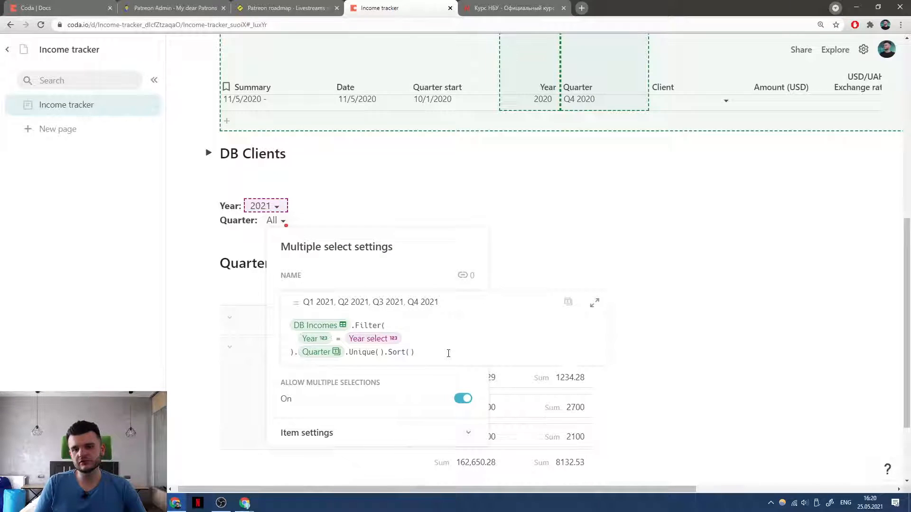
key("Return")
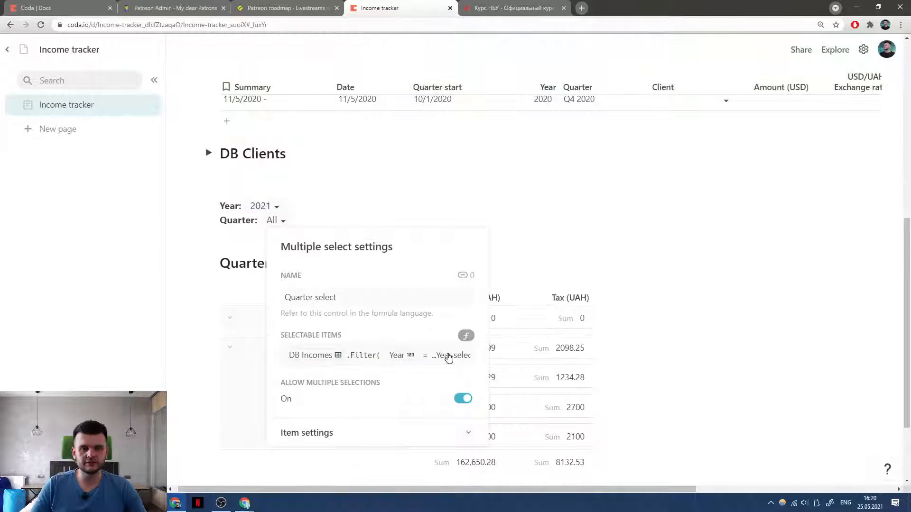
Check the Quarter control's options for 2021, then set Year to 2020 and examine the options again.
left_click(278, 222)
left_click(318, 249)
left_click(452, 224)
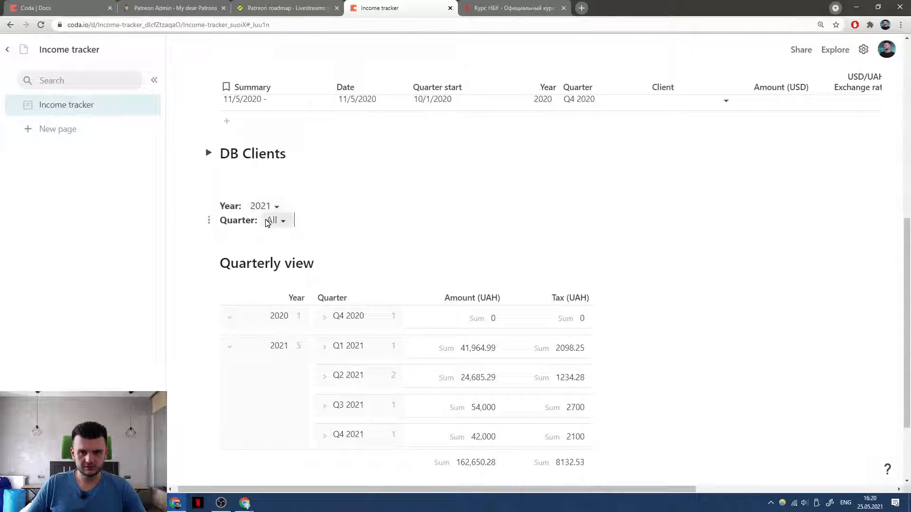
left_click(292, 226)
left_click(259, 206)
left_click(260, 205)
left_click(265, 219)
left_click(278, 218)
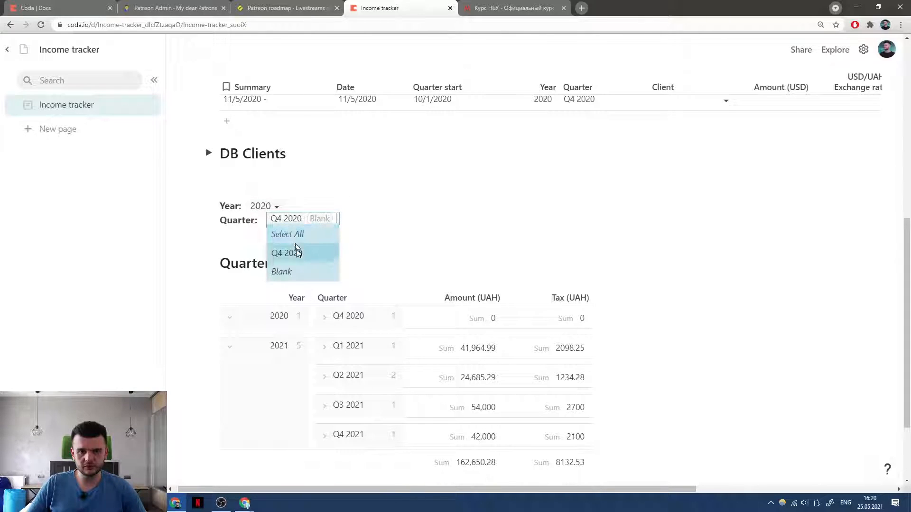
left_click(404, 216)
left_click(286, 220)
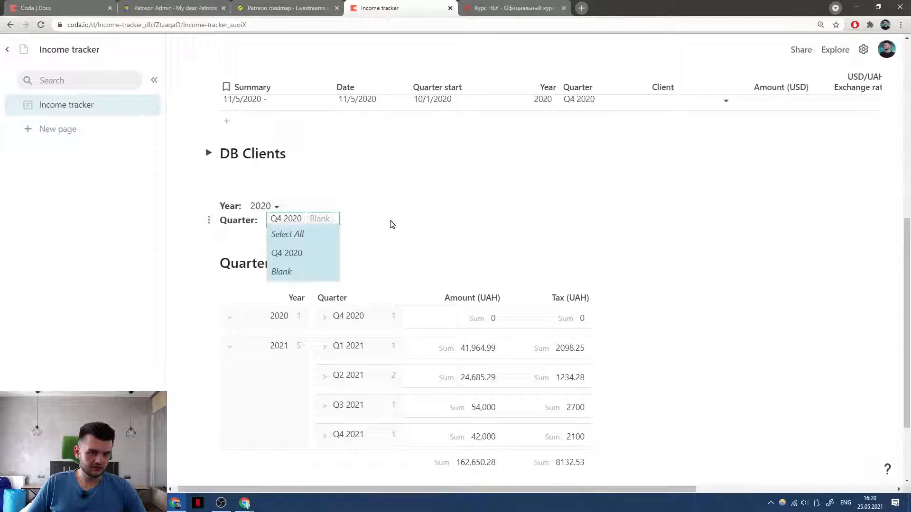
left_click(293, 205)
left_click(281, 217)
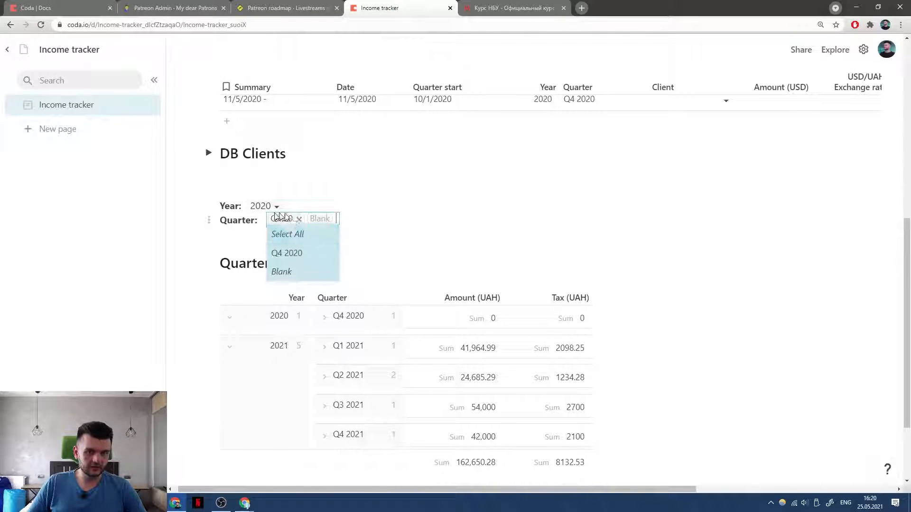
Set the Year control back to 2021 and recheck the options offered by the Quarter control.
left_click(271, 206)
left_click(275, 235)
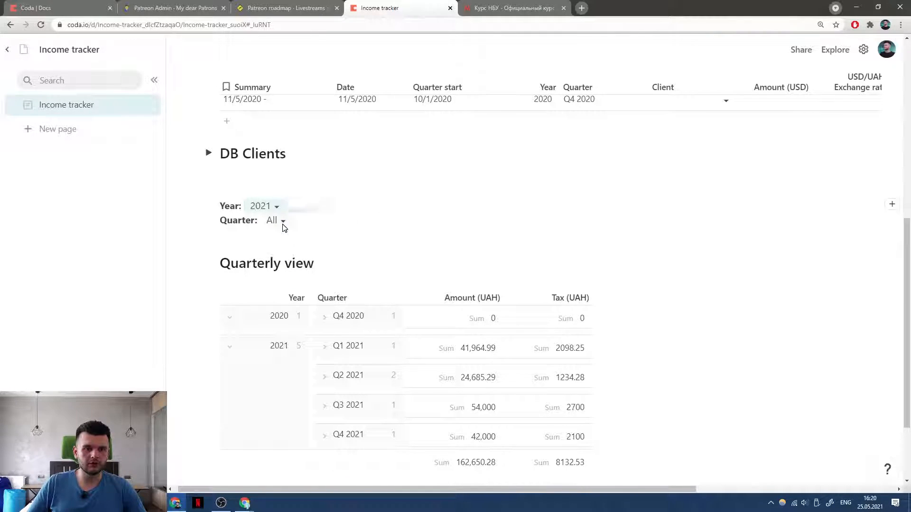
left_click(283, 221)
left_click(464, 291)
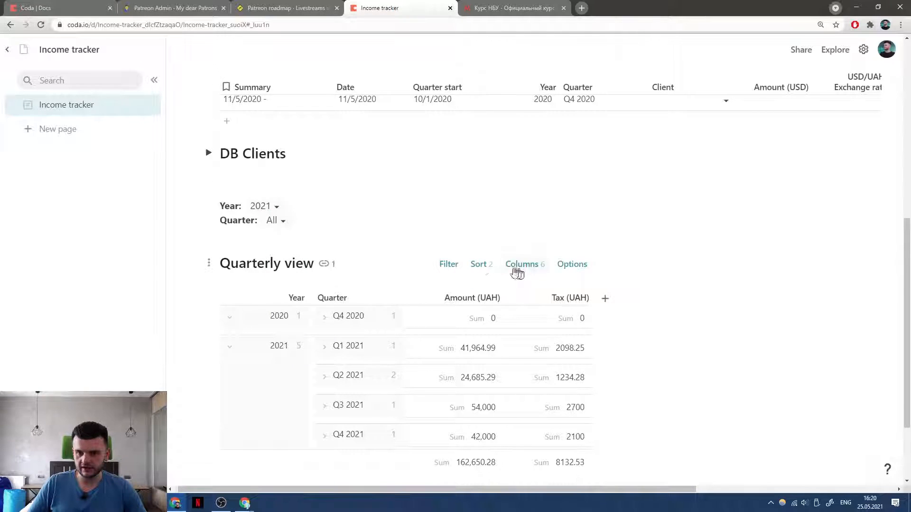
Delete both existing Year filters from the Quarterly view.
left_click(480, 263)
left_click(521, 264)
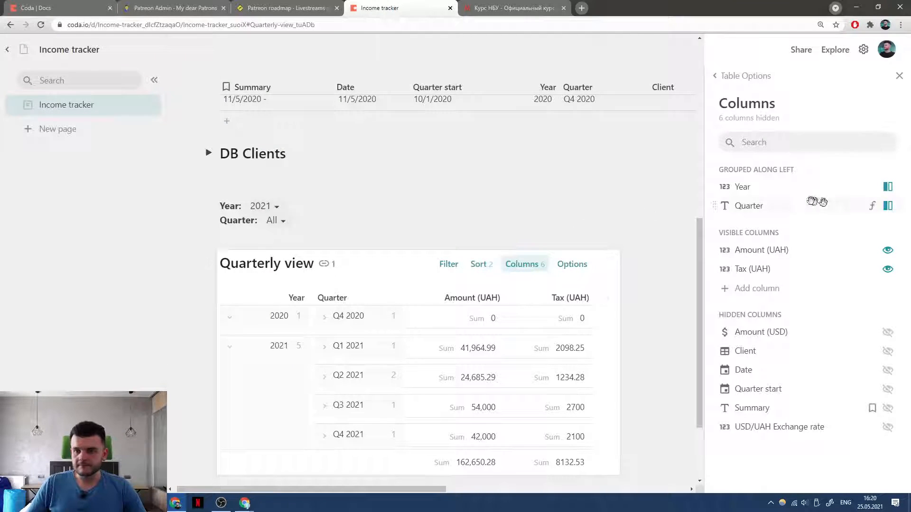
left_click(728, 78)
left_click(783, 214)
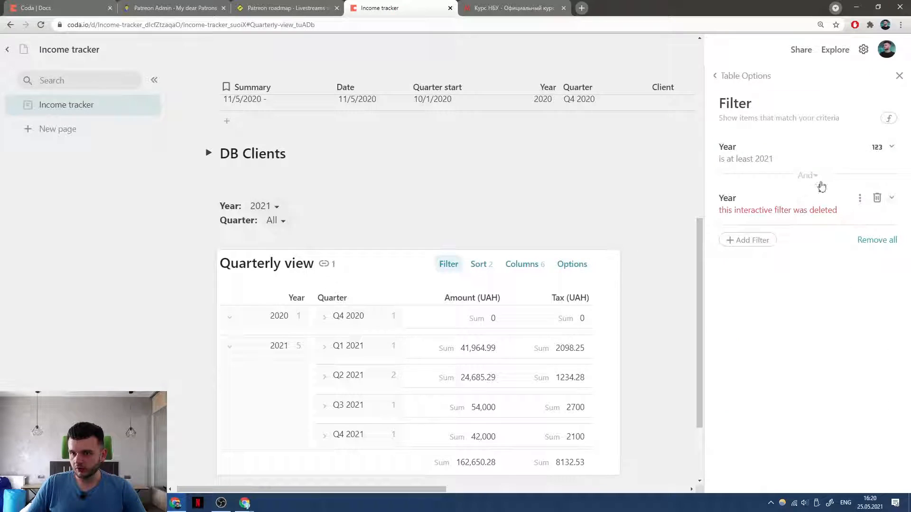
left_click(876, 198)
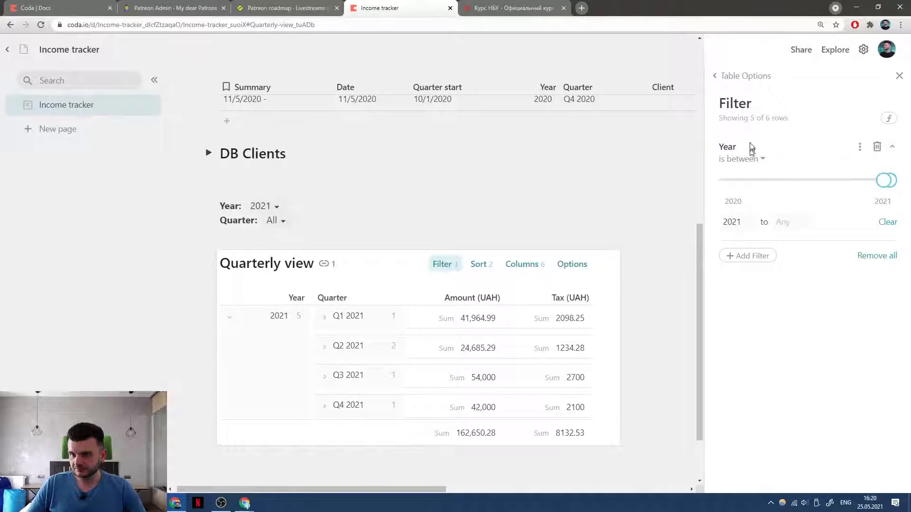
left_click(879, 147)
left_click(730, 190)
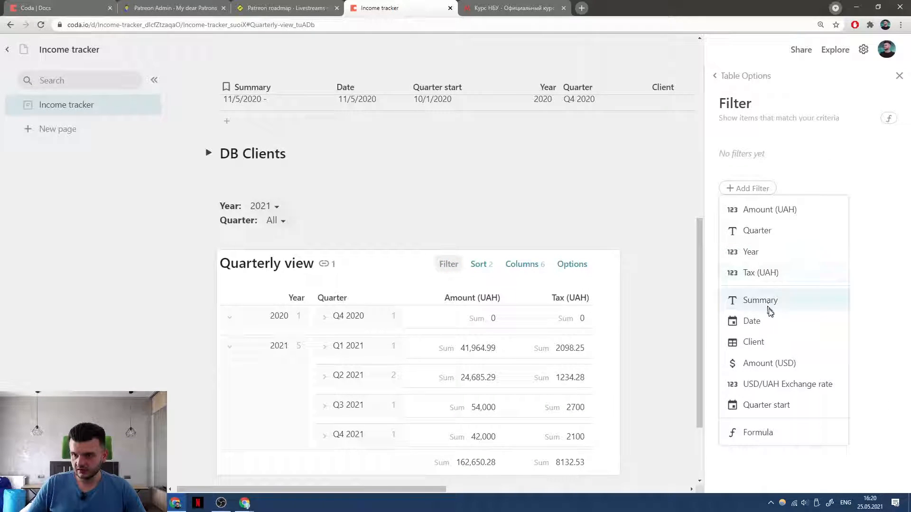
left_click(764, 405)
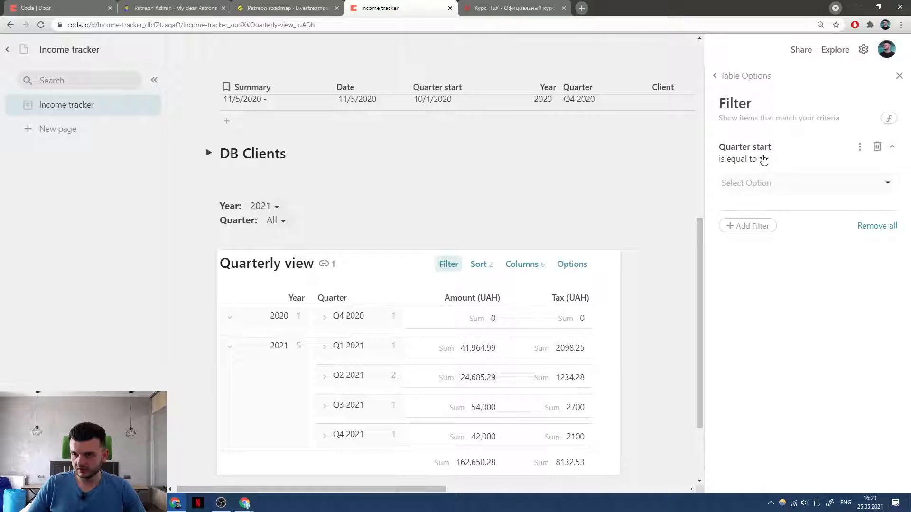
left_click(877, 148)
Add a filter on the Quarterly view's Quarter column that uses the existing Quarter control as its interactive filter.
left_click(747, 187)
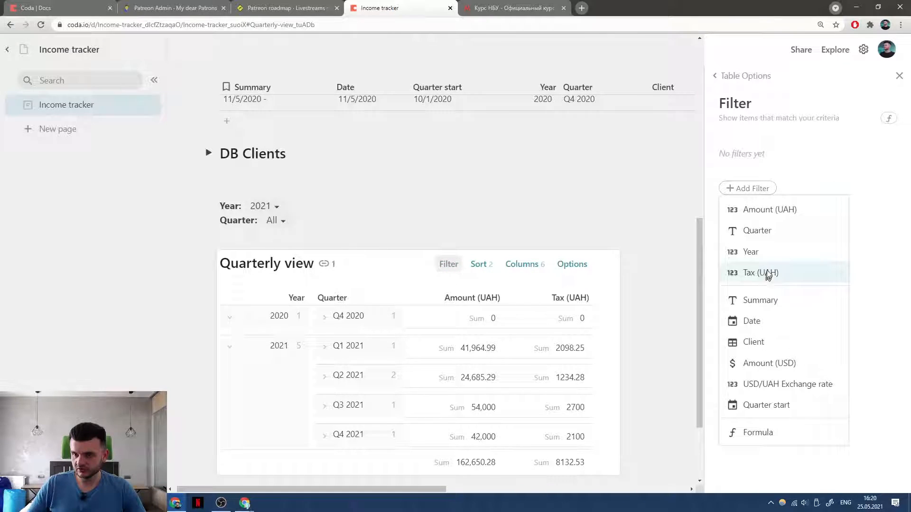
left_click(765, 233)
left_click(753, 161)
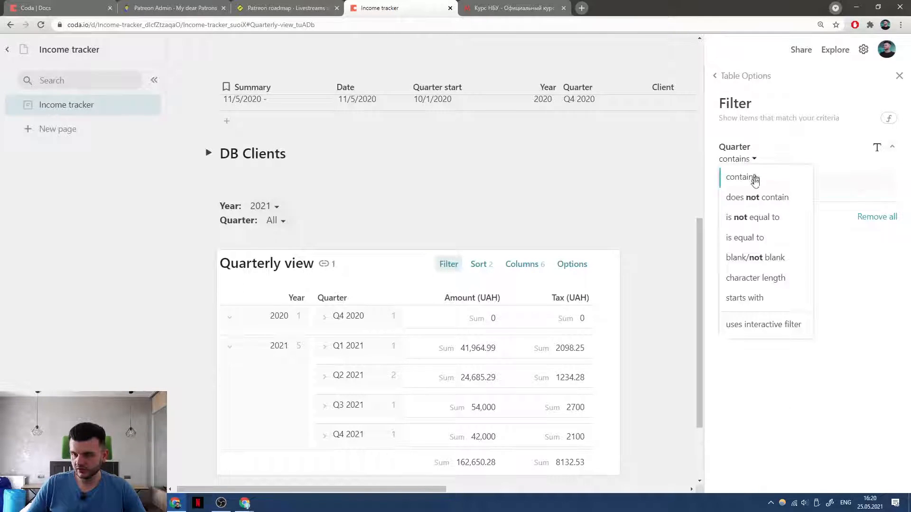
left_click(756, 323)
left_click(763, 178)
left_click(768, 206)
Test the Quarterly view's filtering by switching the Year control to 2020 and back to 2021.
left_click(288, 192)
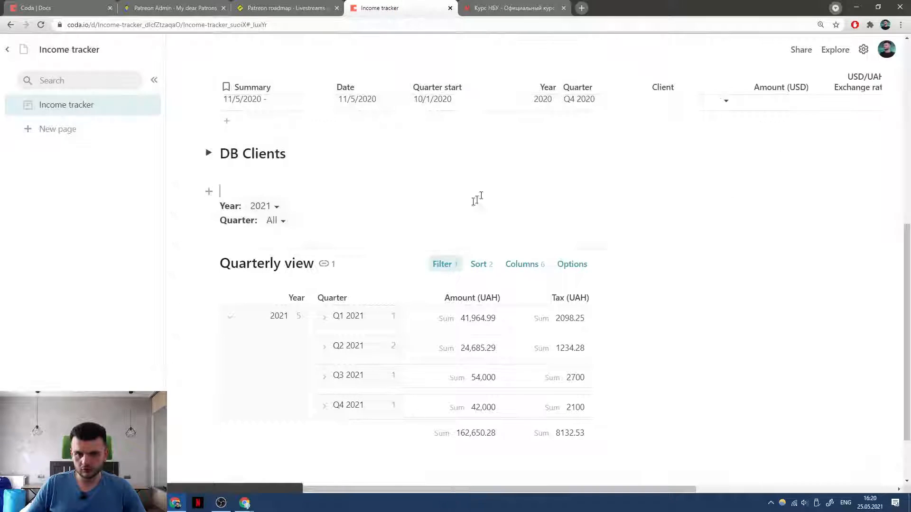
left_click(261, 206)
left_click(260, 219)
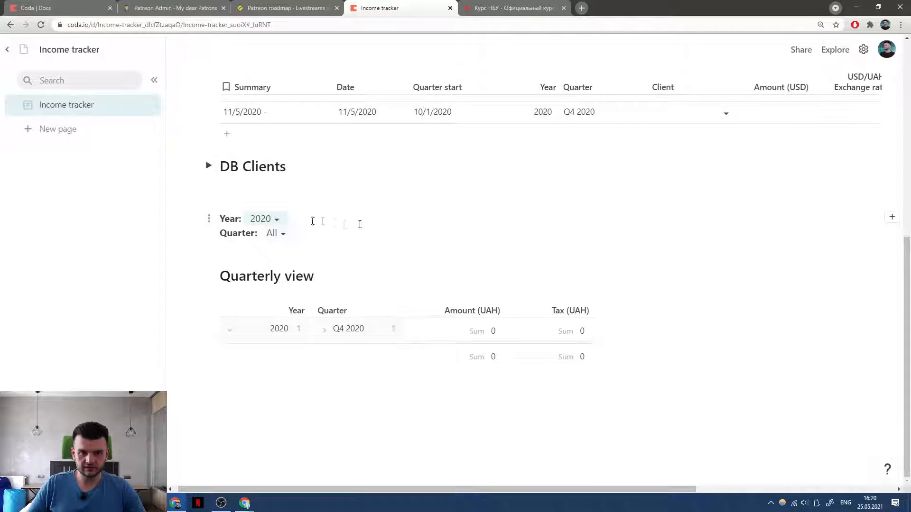
left_click(264, 219)
left_click(261, 250)
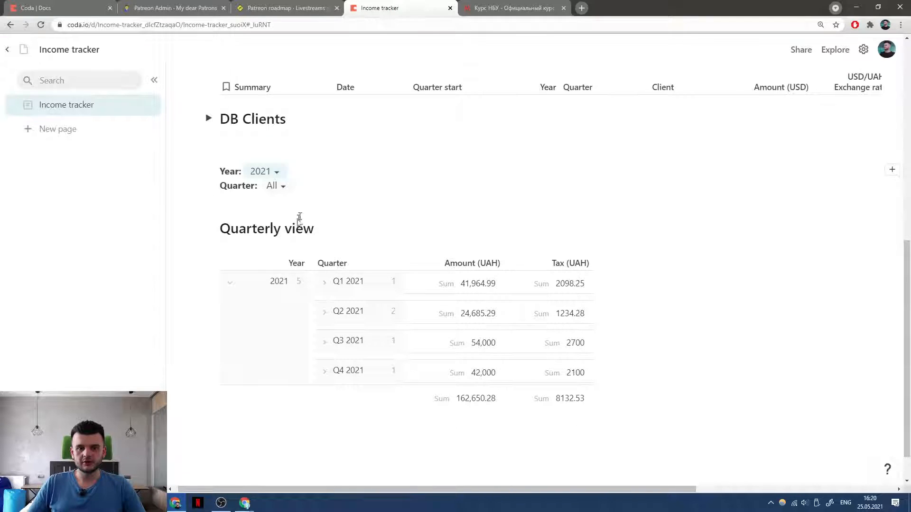
Switch the Year control to 2020, check the Quarter control's options, and set Year back to 2021.
left_click(271, 174)
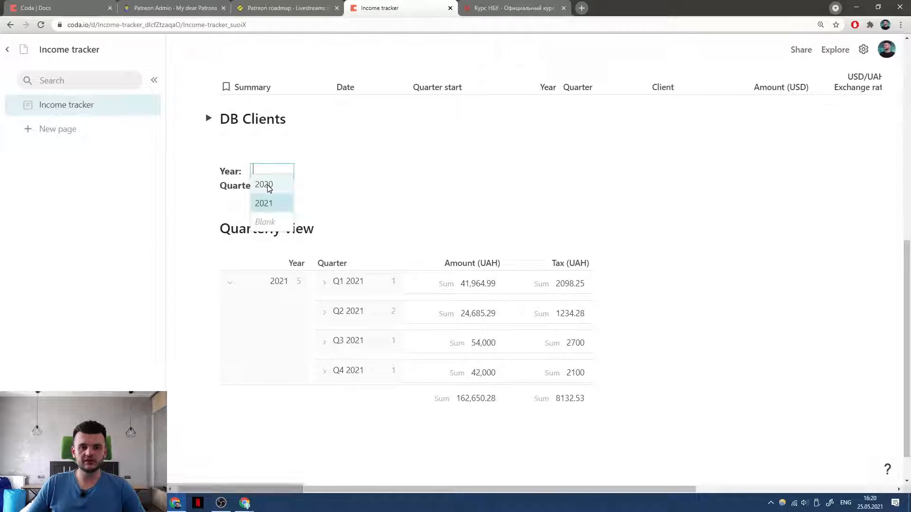
left_click(268, 185)
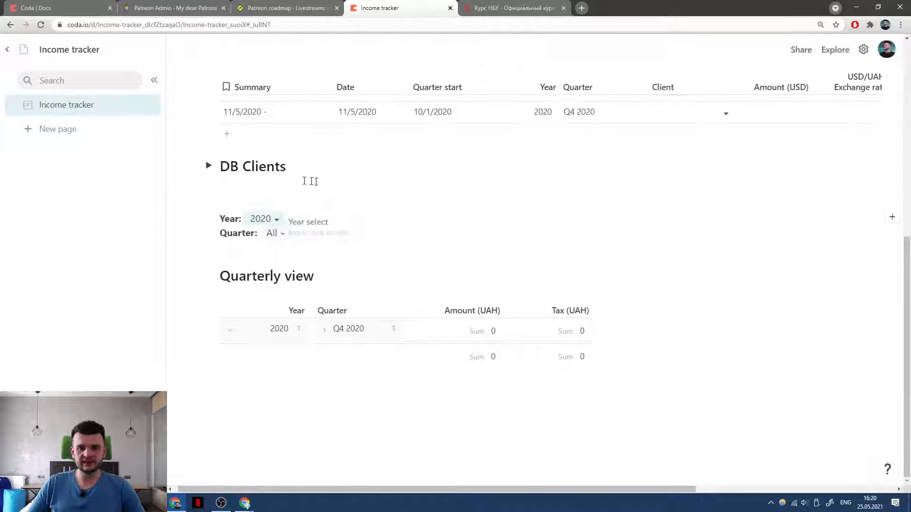
left_click(272, 234)
left_click(298, 202)
left_click(264, 223)
left_click(264, 252)
Remove Q4 2021 from the Quarter control's selection.
left_click(279, 234)
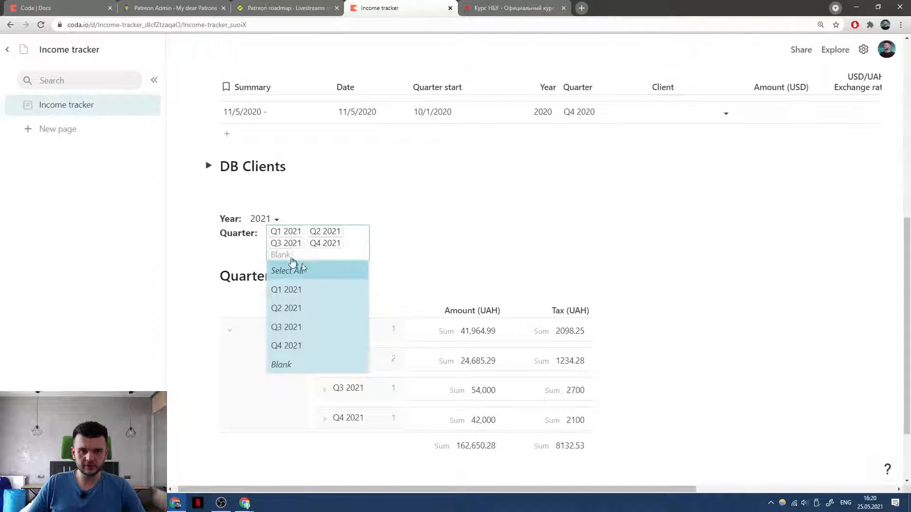
left_click(337, 244)
left_click(287, 218)
Test the partial quarter selection by setting Year to 2020, checking the Quarter control's entries, and returning Year to 2021.
left_click(260, 223)
left_click(260, 240)
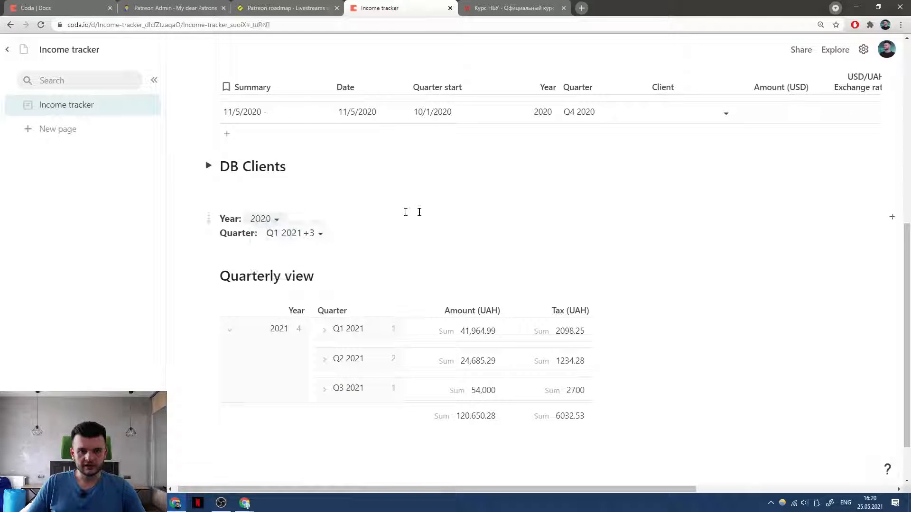
left_click(296, 233)
left_click(417, 243)
left_click(264, 209)
left_click(261, 219)
left_click(274, 249)
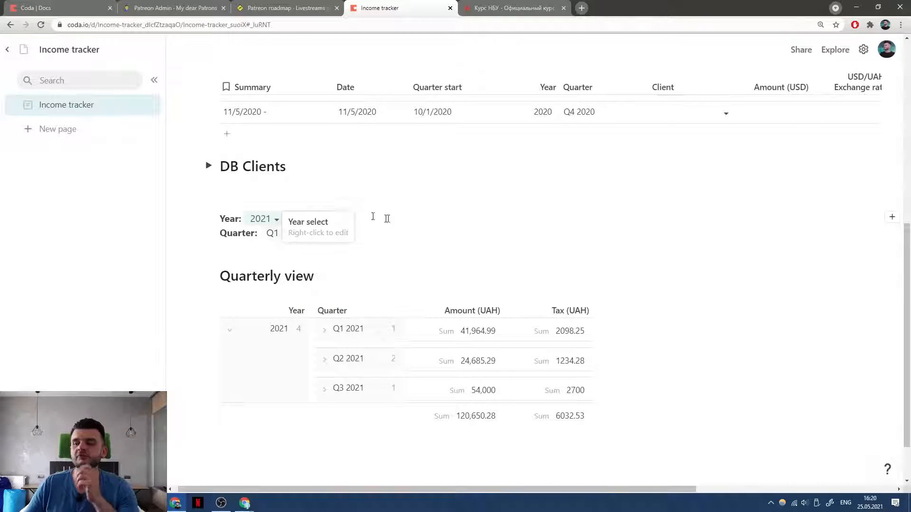
Set the Year control to 2020 again and examine which entries the Quarter control keeps selected.
left_click(279, 233)
left_click(268, 215)
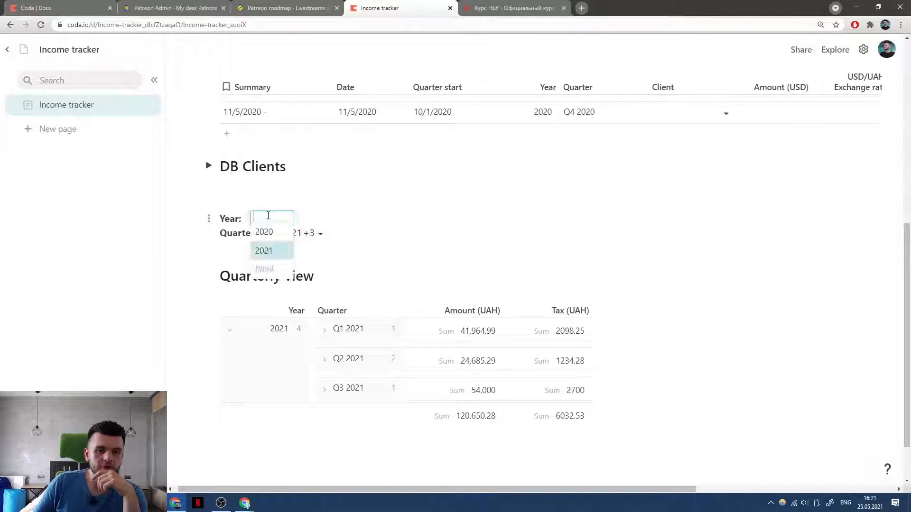
left_click(263, 232)
left_click(280, 233)
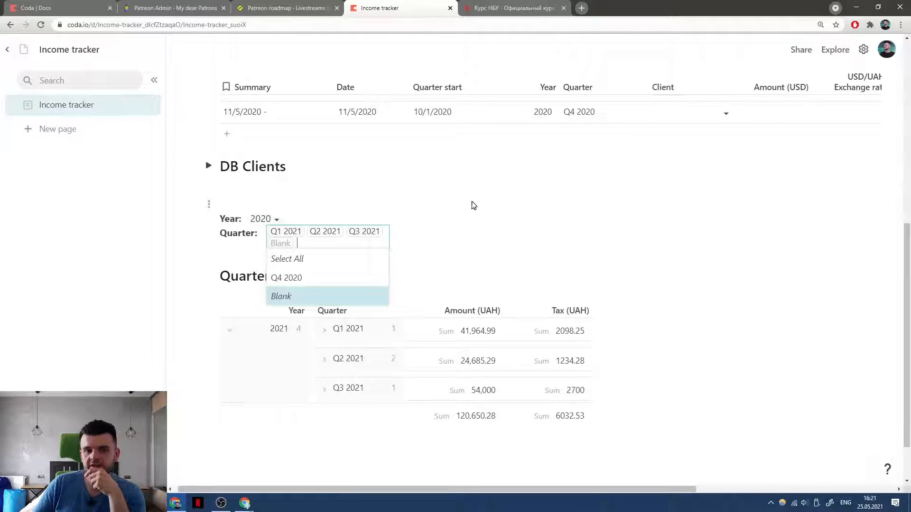
left_click(453, 220)
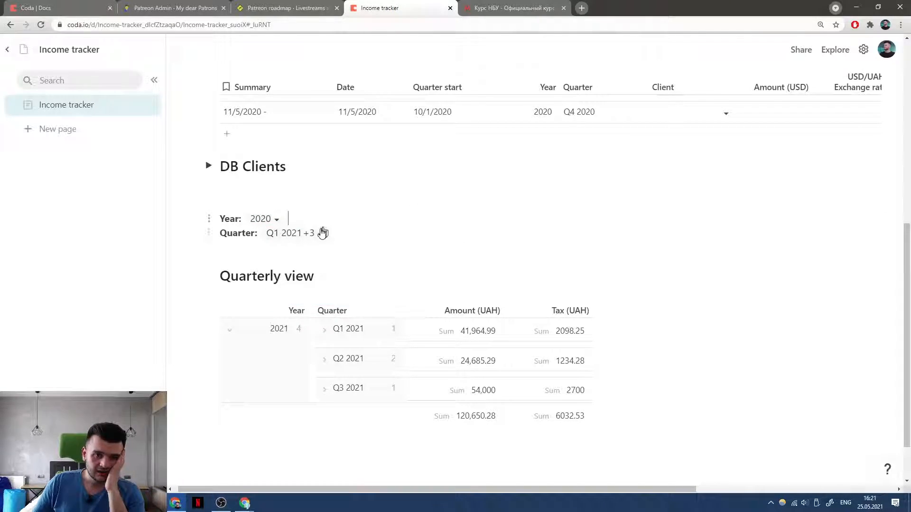
left_click(312, 238)
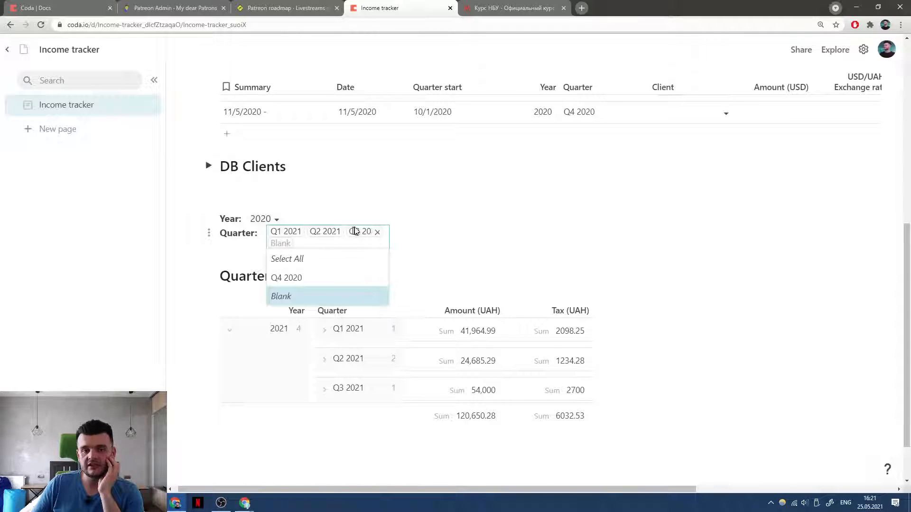
left_click(401, 215)
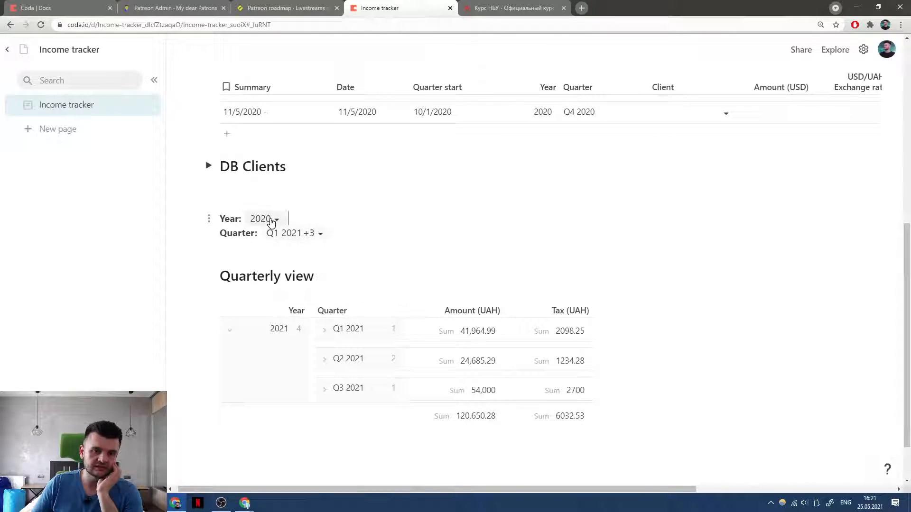
Switch the Year control to 2021 and back to 2020 to compare the Quarterly view's rows.
left_click(288, 234)
left_click(264, 219)
left_click(264, 250)
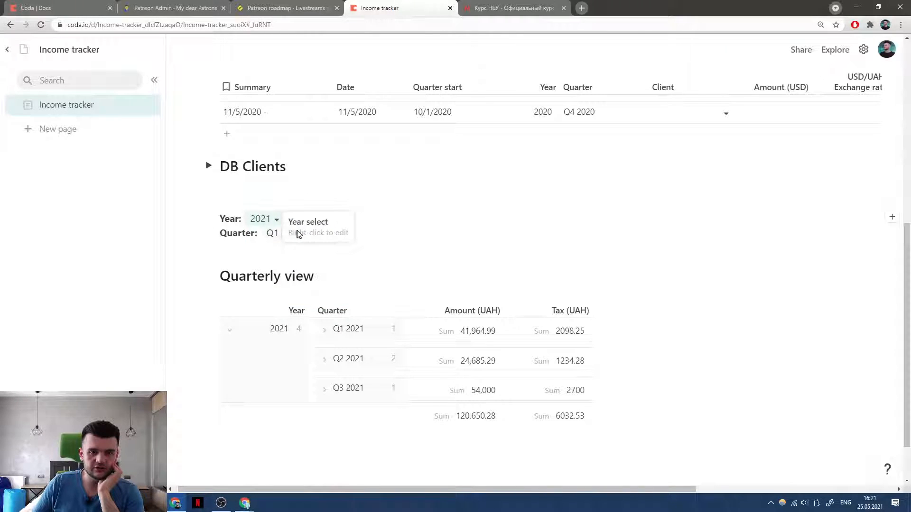
left_click(275, 220)
left_click(264, 235)
Reset the Quarter control's selection with Select All.
left_click(298, 235)
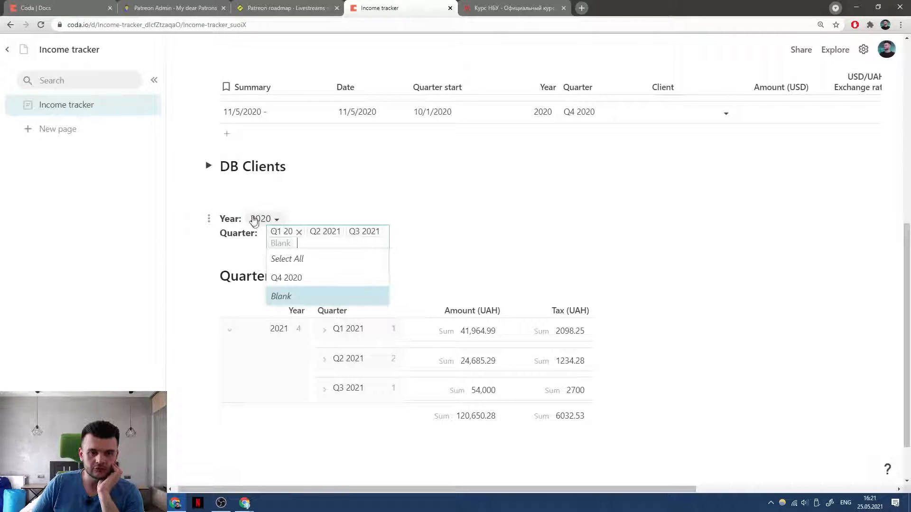
left_click(297, 258)
left_click(407, 233)
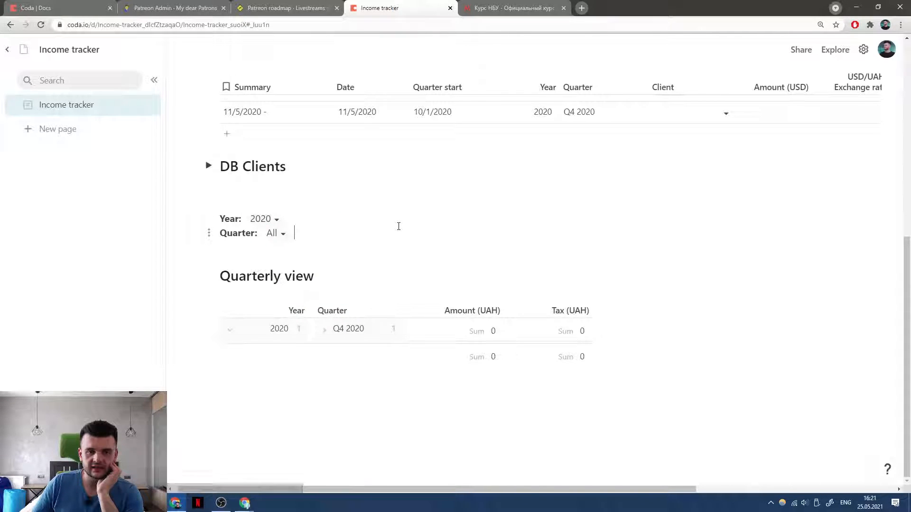
Retest the Quarterly view with all quarters selected by switching Year to 2021, to 2020, and back to 2021.
left_click(270, 220)
left_click(278, 244)
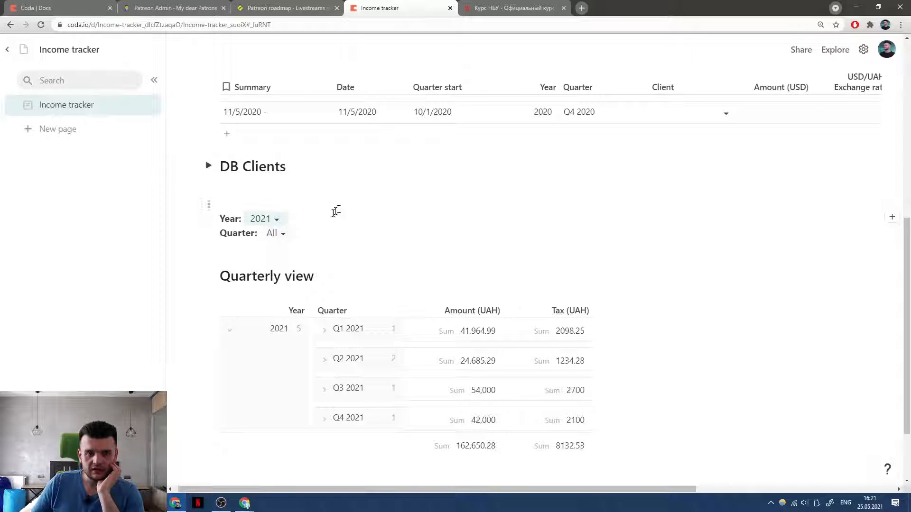
left_click(270, 223)
left_click(275, 233)
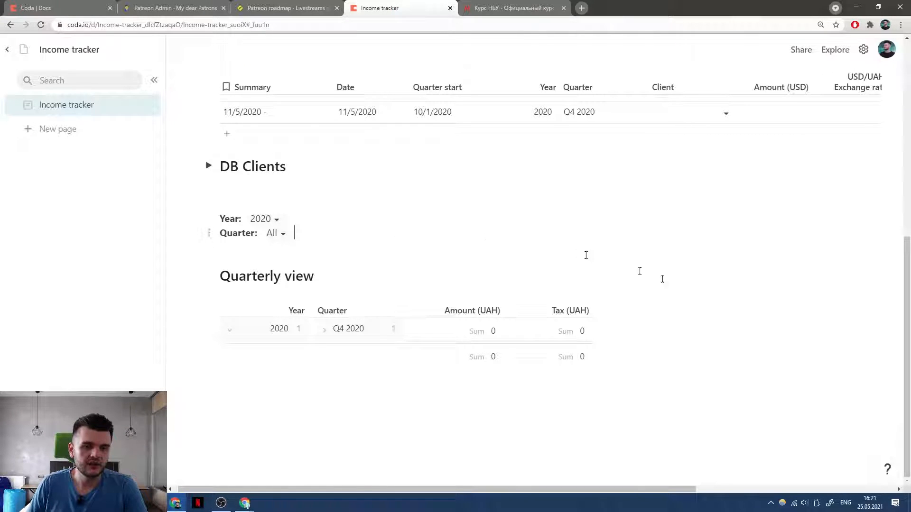
left_click(275, 232)
left_click(263, 219)
left_click(266, 250)
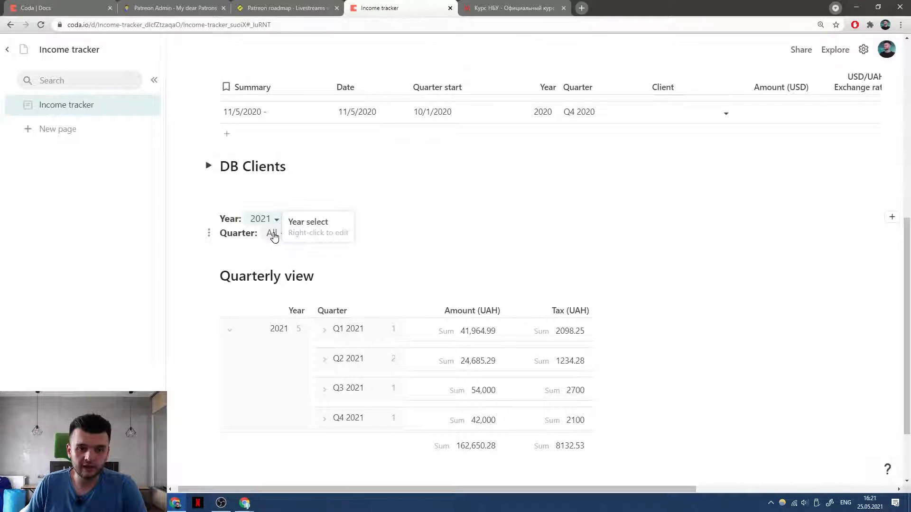
Test the Quarter filter by deselecting Q4 2021 in the Quarter control and selecting it again.
scroll(272, 232, "down", 2)
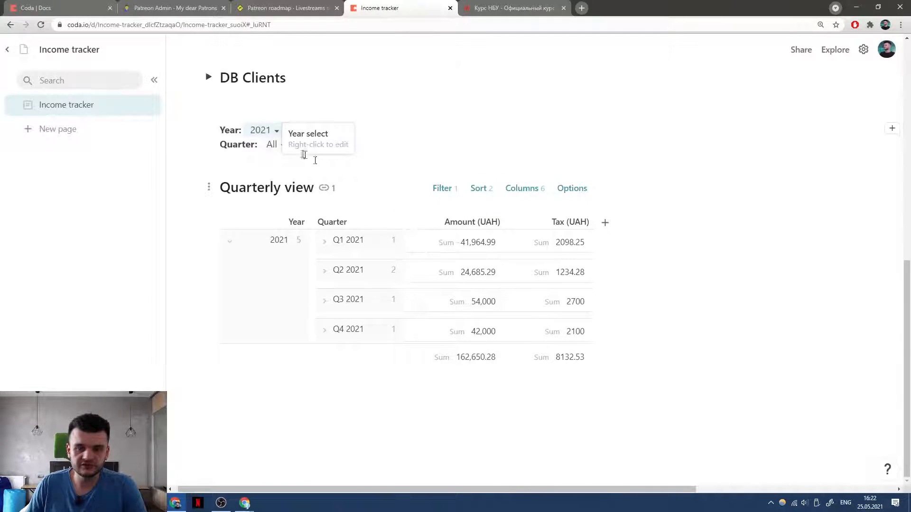
left_click(472, 151)
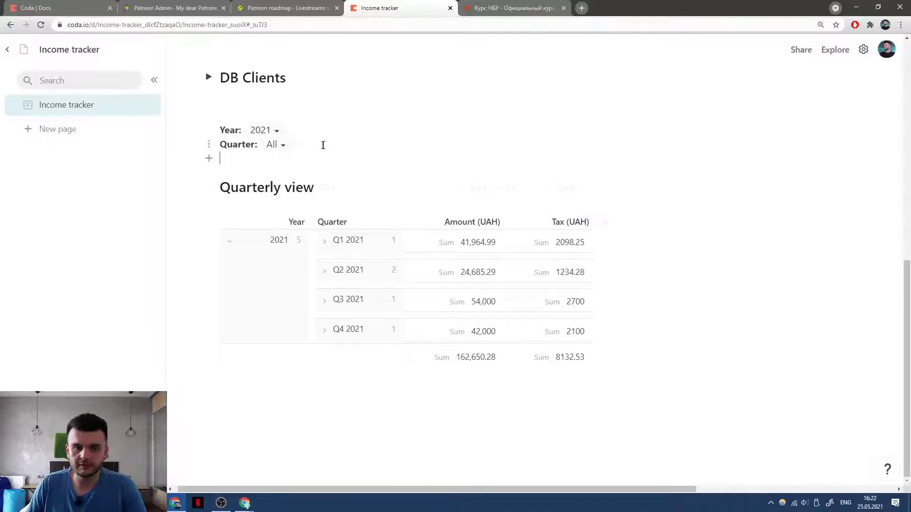
left_click(273, 149)
left_click(287, 244)
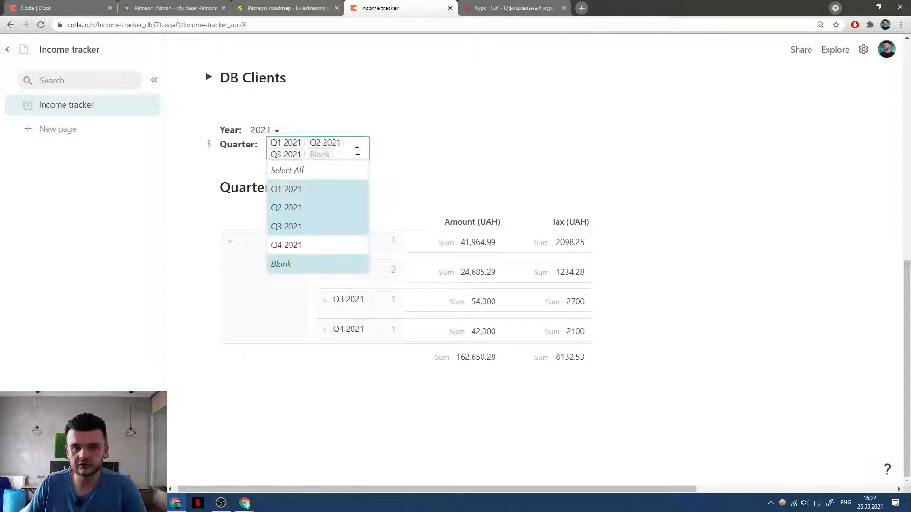
left_click(411, 144)
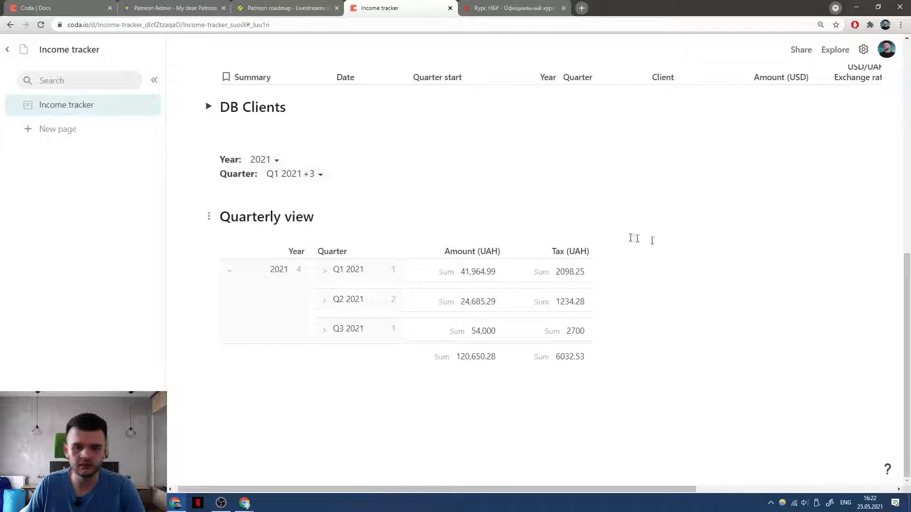
left_click(325, 189)
left_click(300, 276)
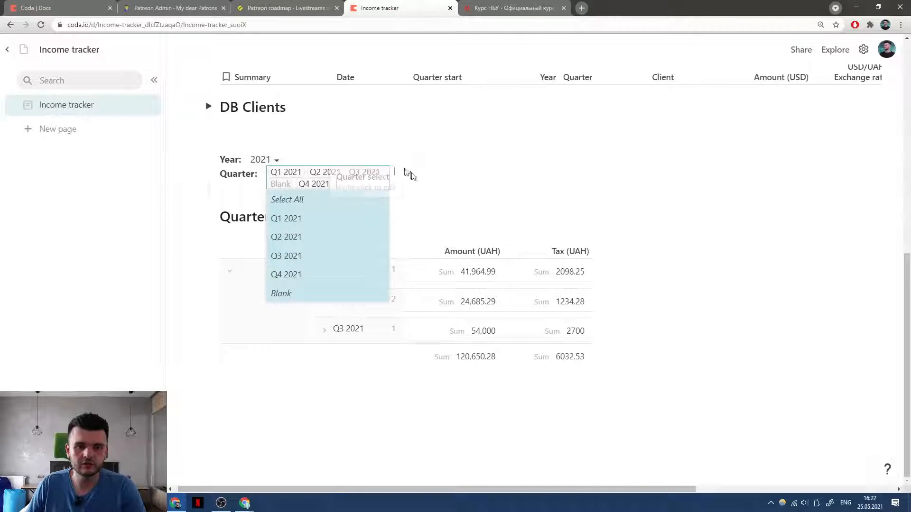
left_click(493, 179)
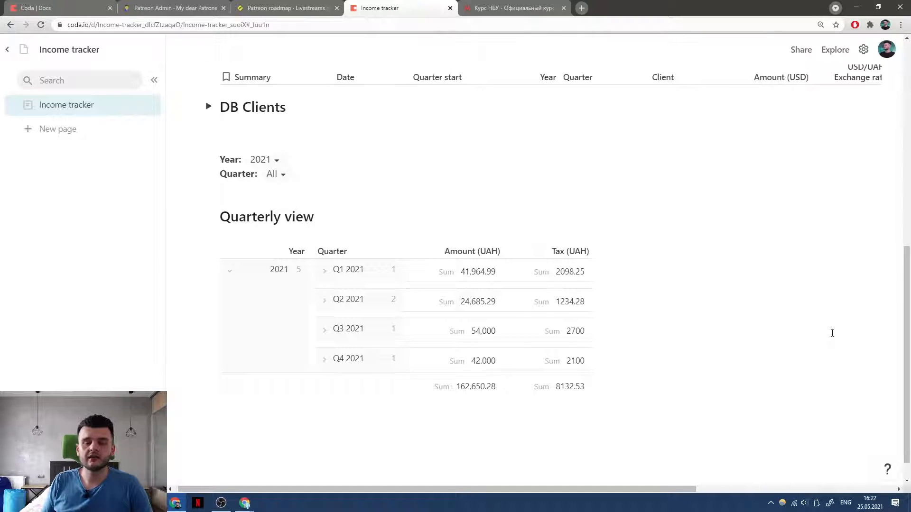
Review the USD/UAH Exchange rate column in DB Incomes and switch to the open Minfin currency rates page.
scroll(832, 333, "up", 5)
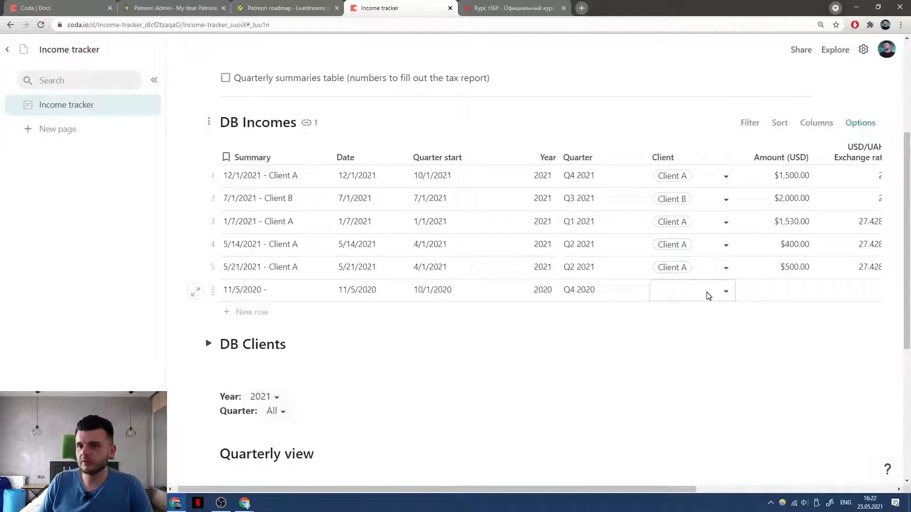
scroll(717, 290, "right", 1)
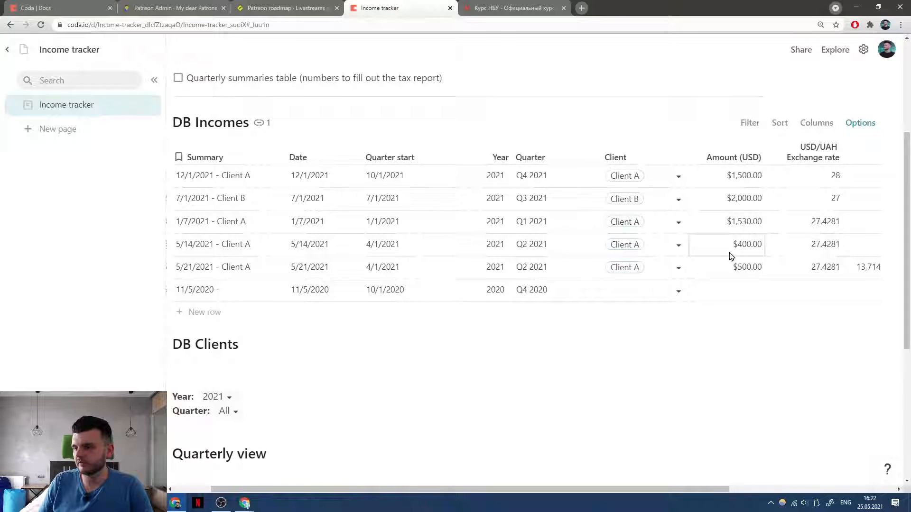
scroll(728, 255, "right", 1)
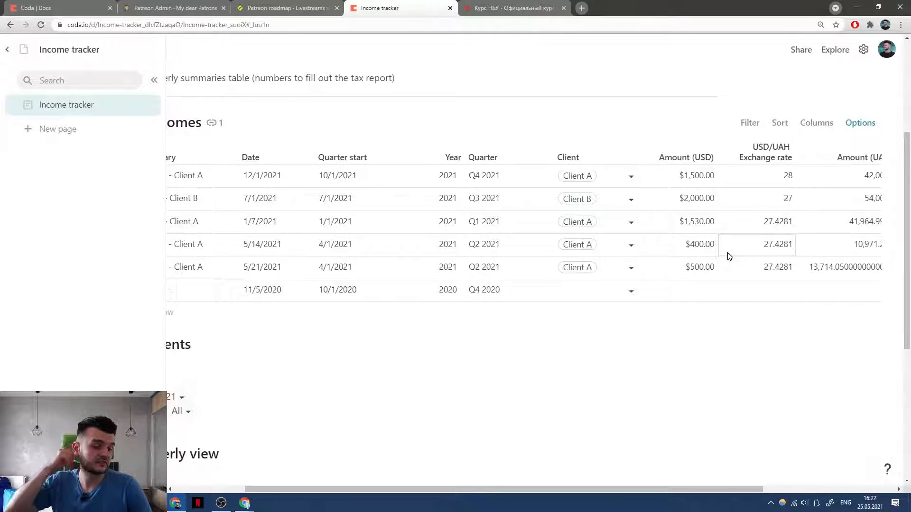
scroll(749, 237, "right", 1)
scroll(825, 166, "right", 2)
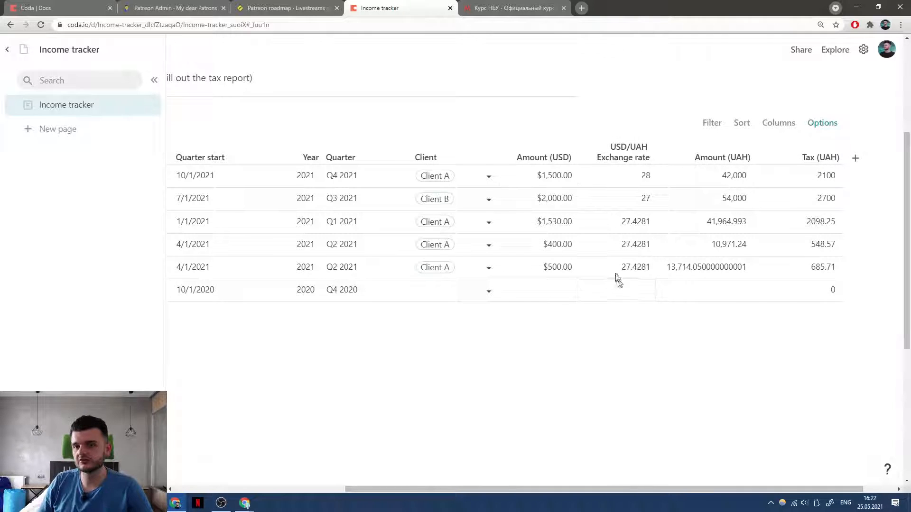
left_click(513, 7)
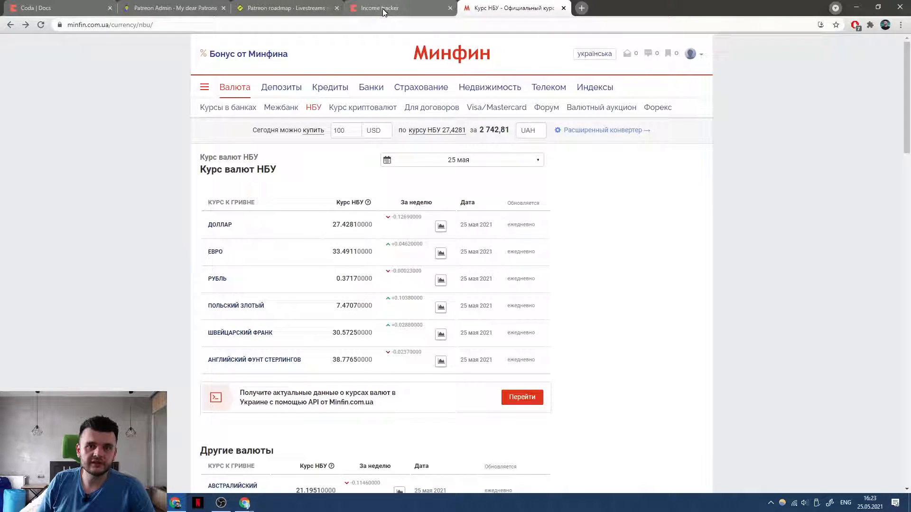
Search the web for "нбу курс долара".
left_click(389, 24)
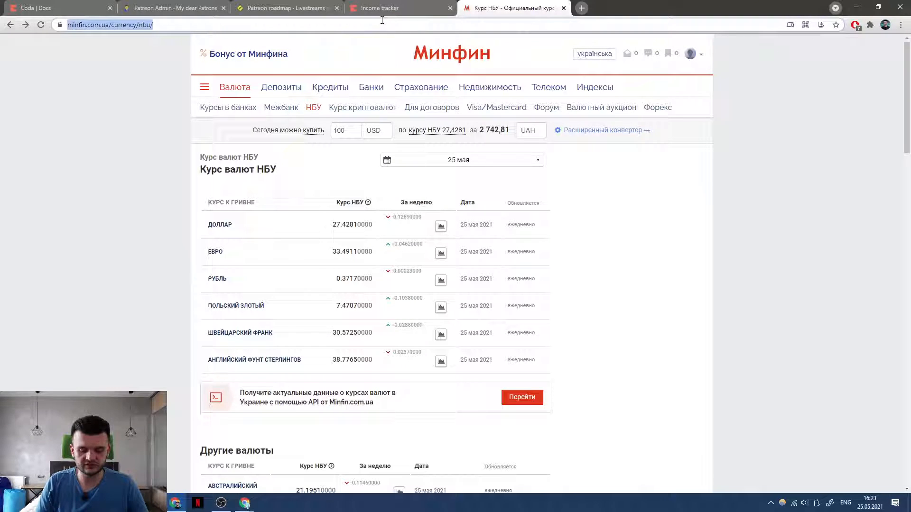
key("alt+shift")
type("нбу курс")
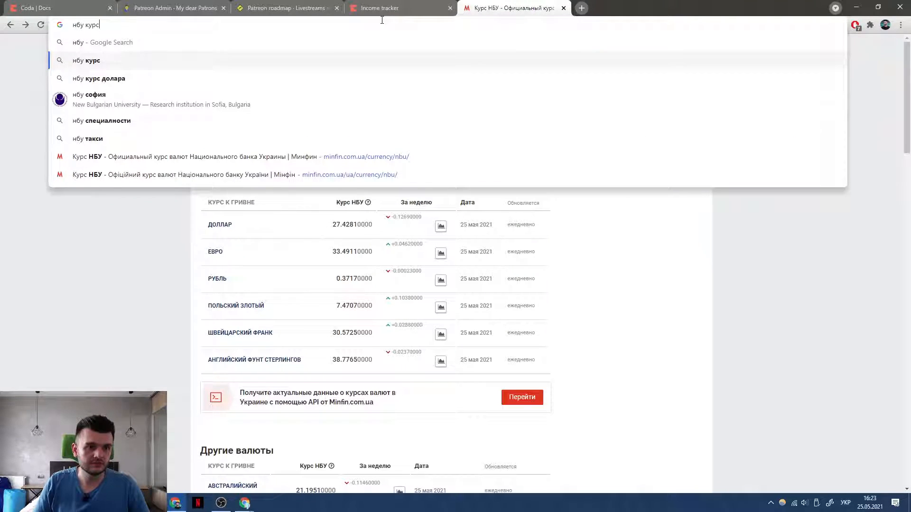
key("Down")
key("Return")
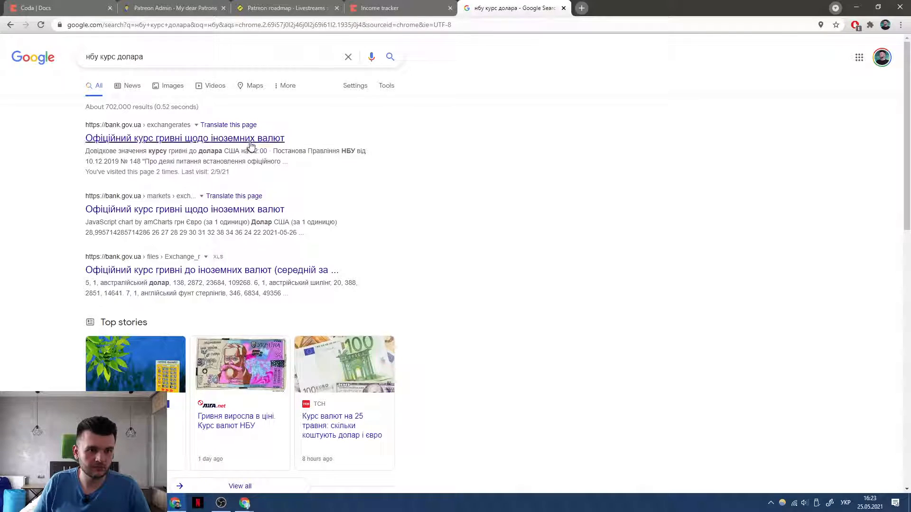
Open the first bank.gov.ua official exchange rate result in a new tab and view it.
middle_click(252, 143)
scroll(417, 150, "down", 3)
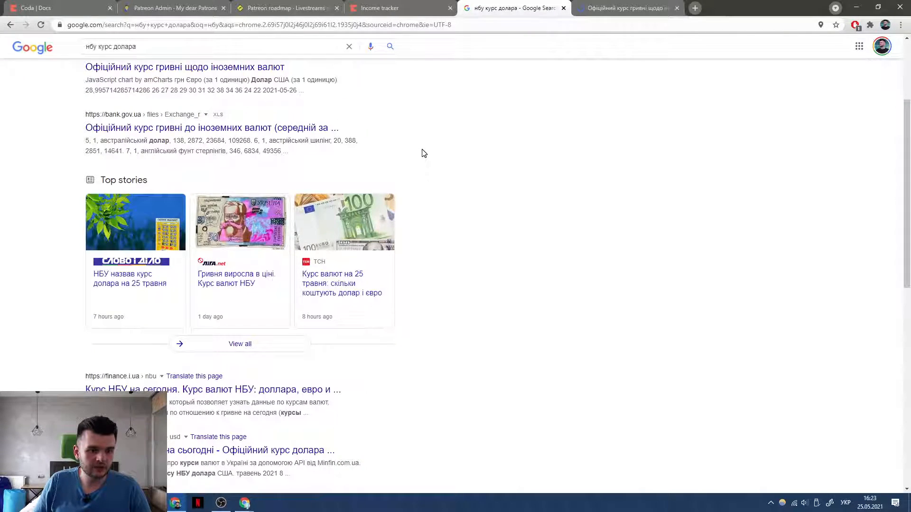
scroll(311, 229, "down", 4)
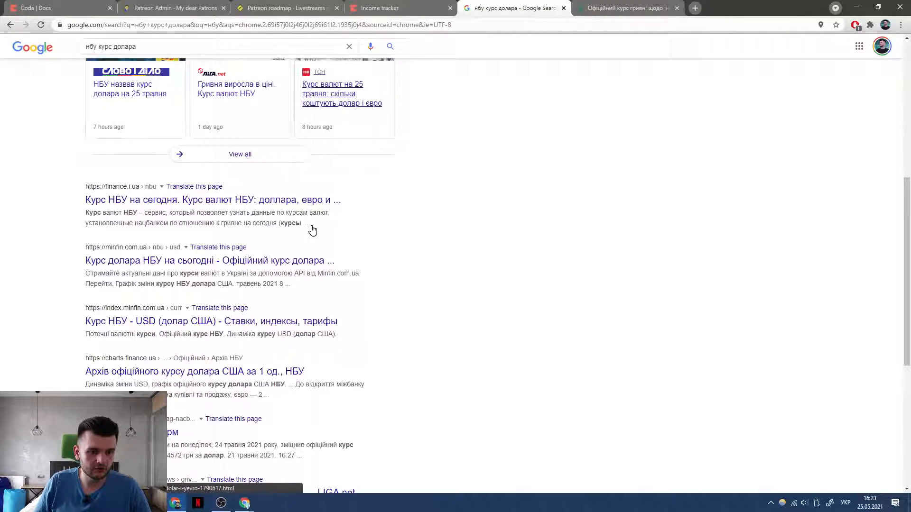
left_click(626, 8)
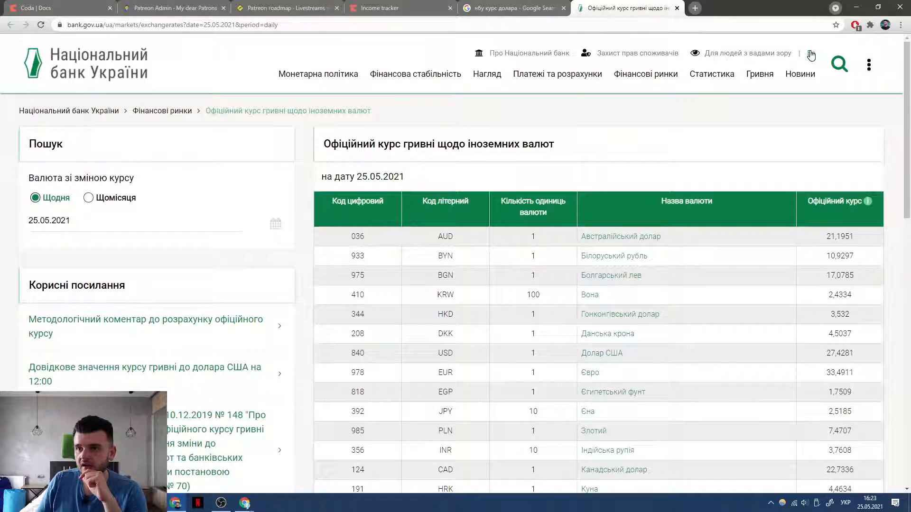
Switch the National Bank of Ukraine rates page to English and examine its exchange rate date field.
left_click(810, 53)
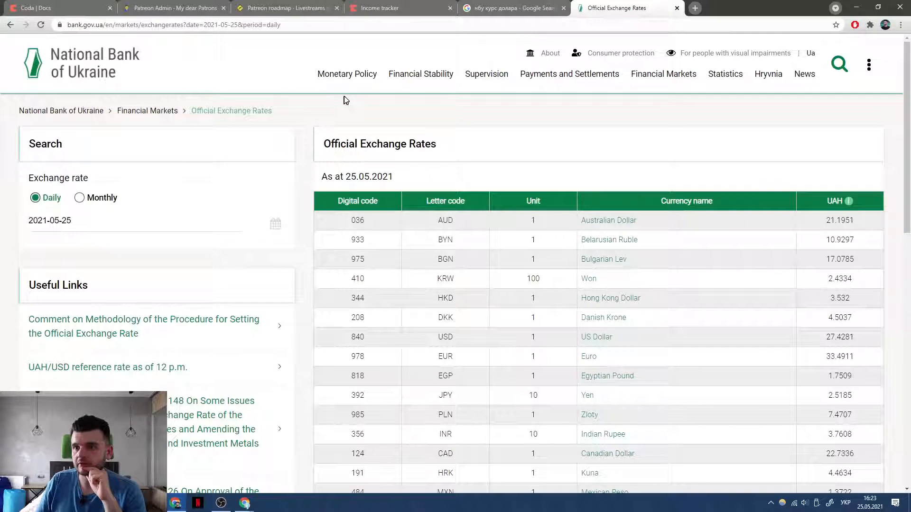
left_click(85, 222)
left_click(173, 203)
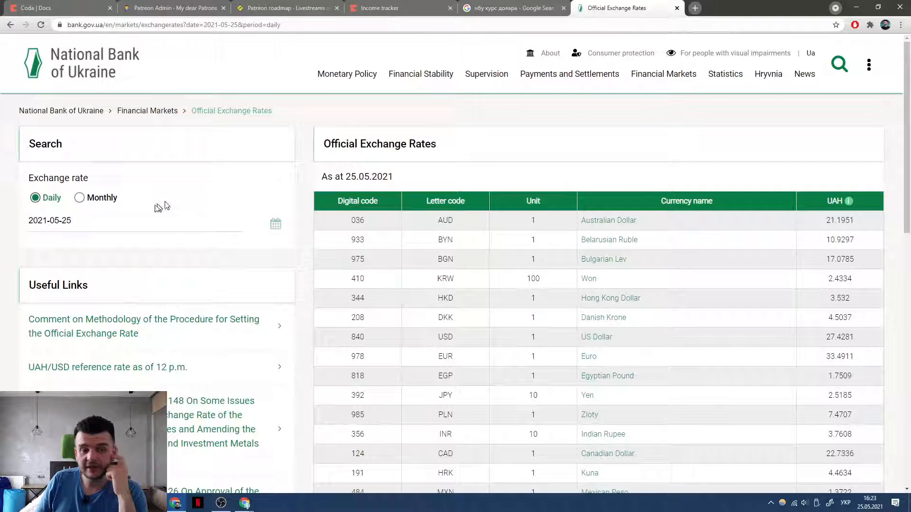
Return to the "нбу курс долара" search results and open the finance.i.ua page with NBU currency rates.
left_click(513, 8)
scroll(137, 147, "up", 4)
scroll(141, 150, "up", 3)
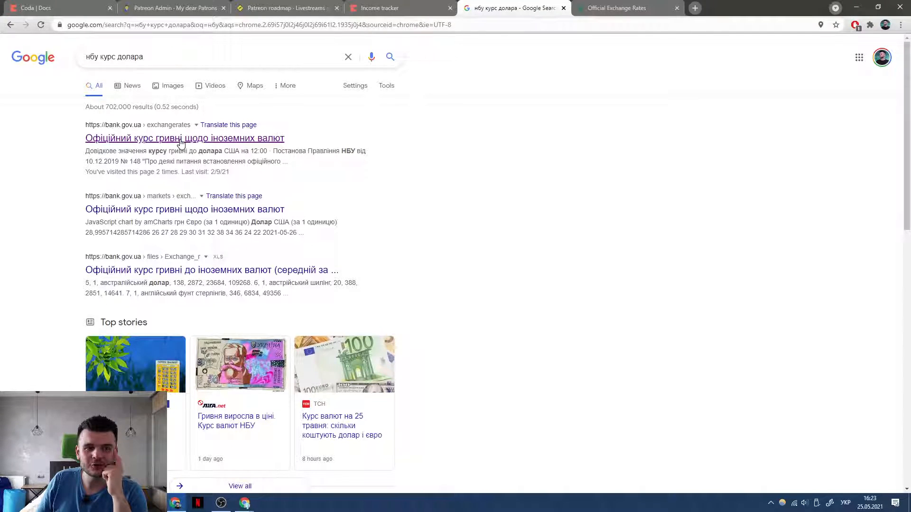
scroll(181, 144, "down", 3)
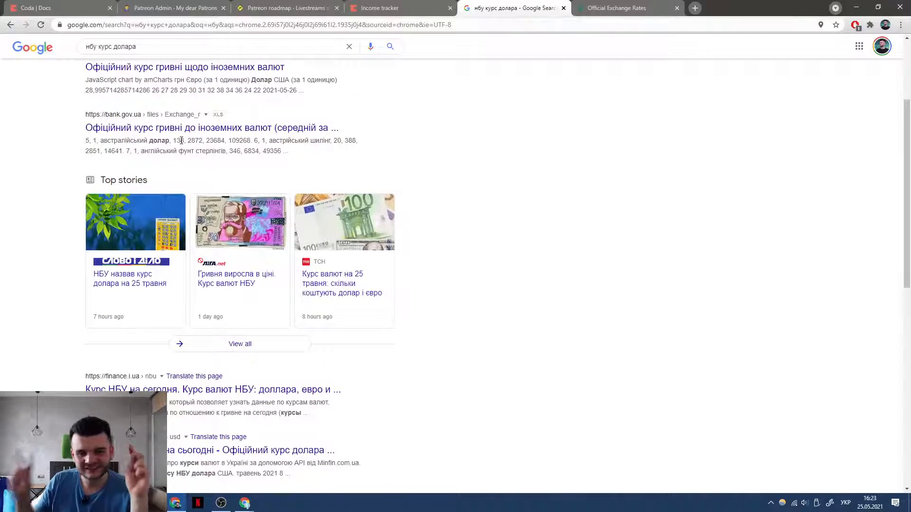
left_click(148, 389)
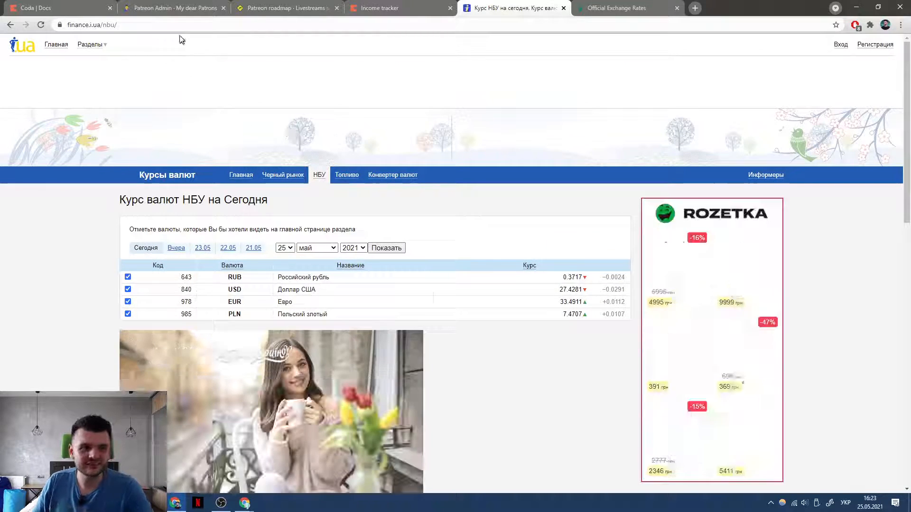
Search the web for "minfin api" and open the Minfin developers API page.
left_click(178, 25)
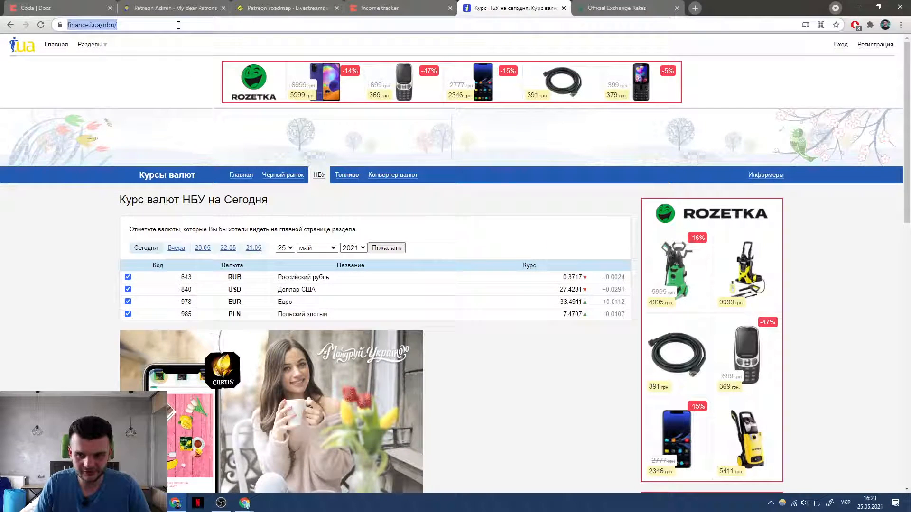
type("ышташ")
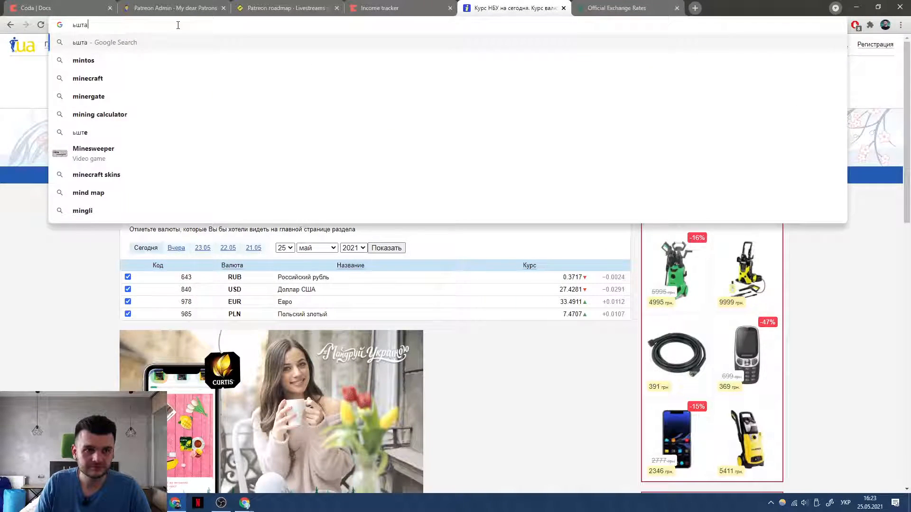
key("ctrl+a")
key("alt+shift")
type("minfin api")
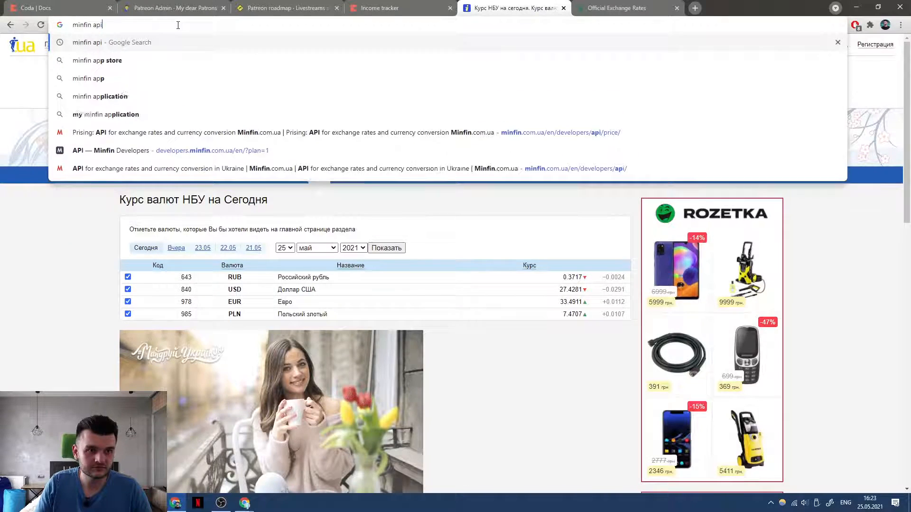
key("Return")
left_click(125, 137)
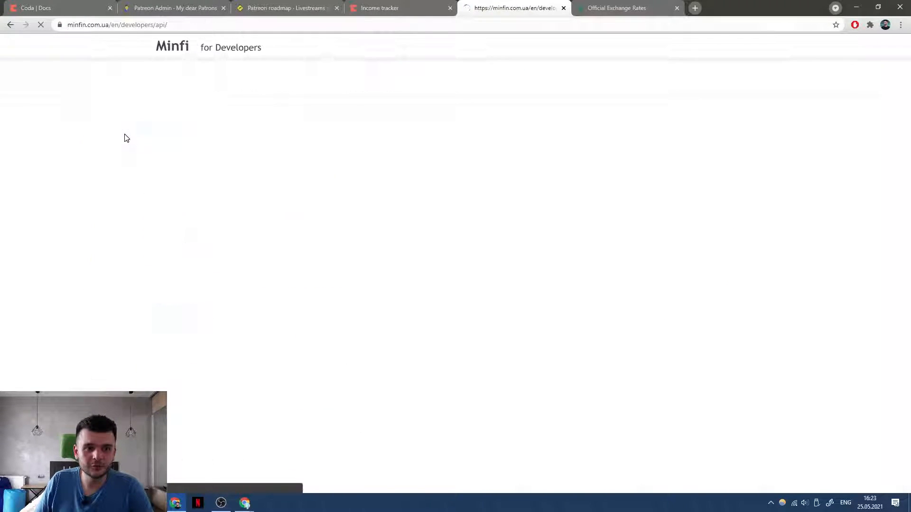
Open the Minfin API pricing plans and examine the monthly request limit of the Free plan.
left_click(525, 51)
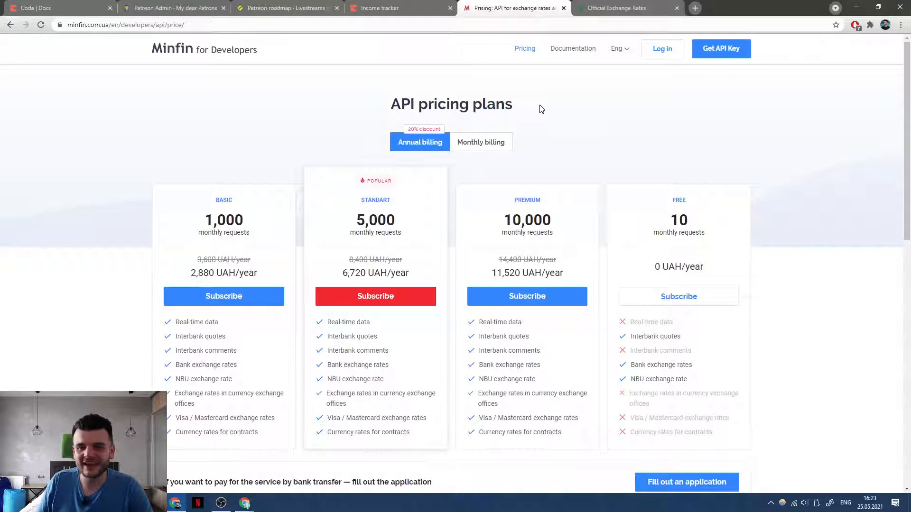
left_click_drag(667, 217, 721, 229)
left_click(720, 237)
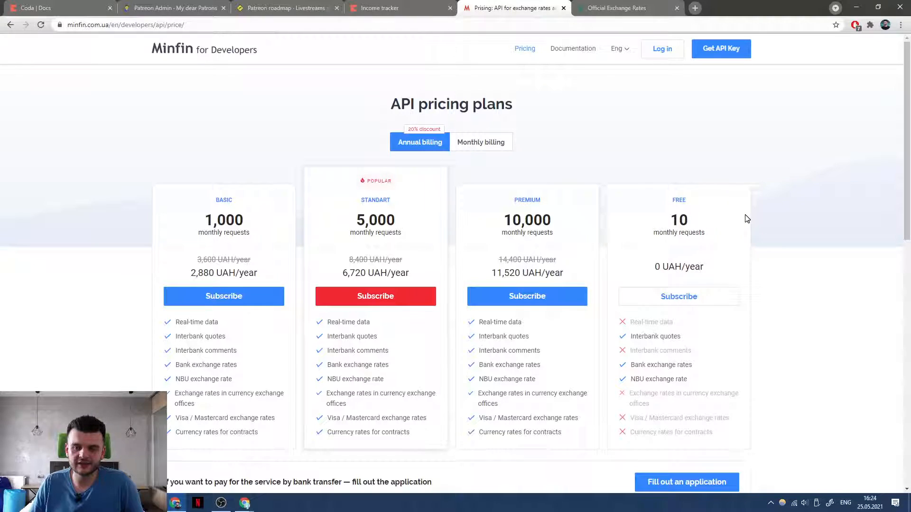
left_click_drag(663, 212, 697, 222)
left_click(715, 229)
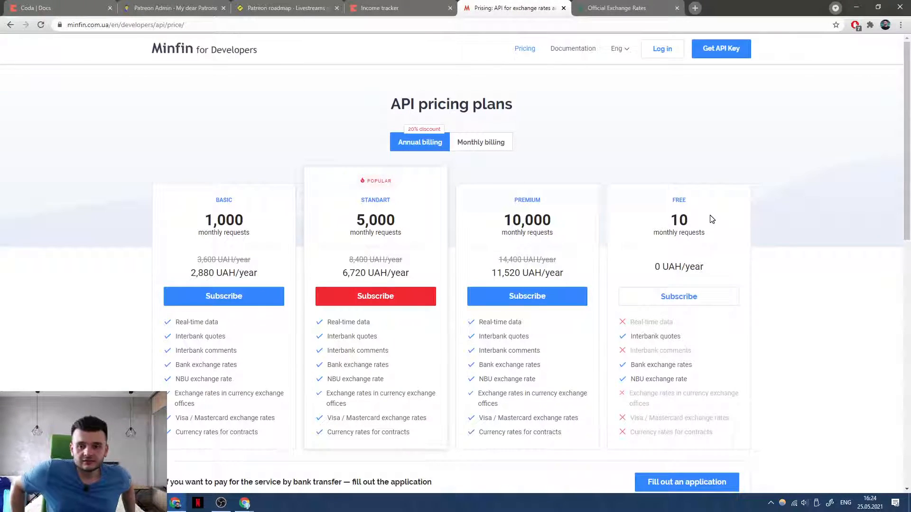
Switch to the National Bank of Ukraine official rates page and look through it down to the footer.
left_click(602, 9)
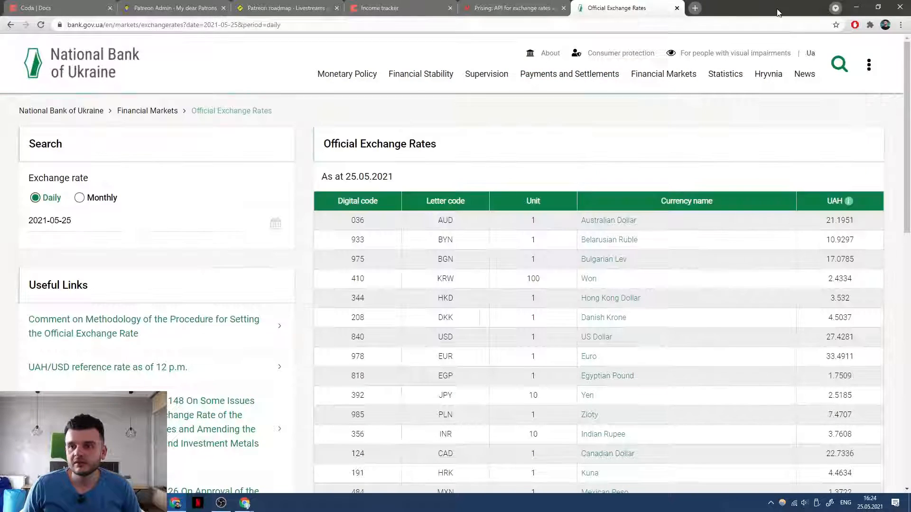
scroll(337, 147, "down", 15)
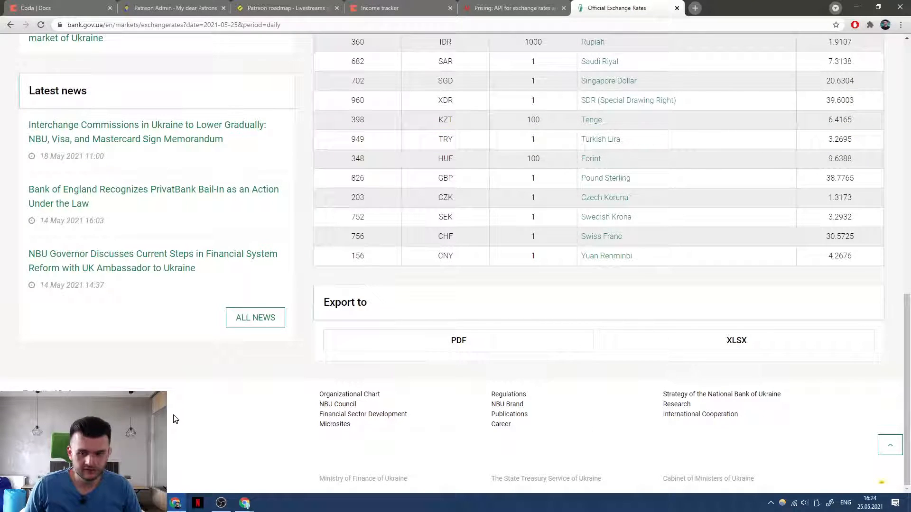
key("Home")
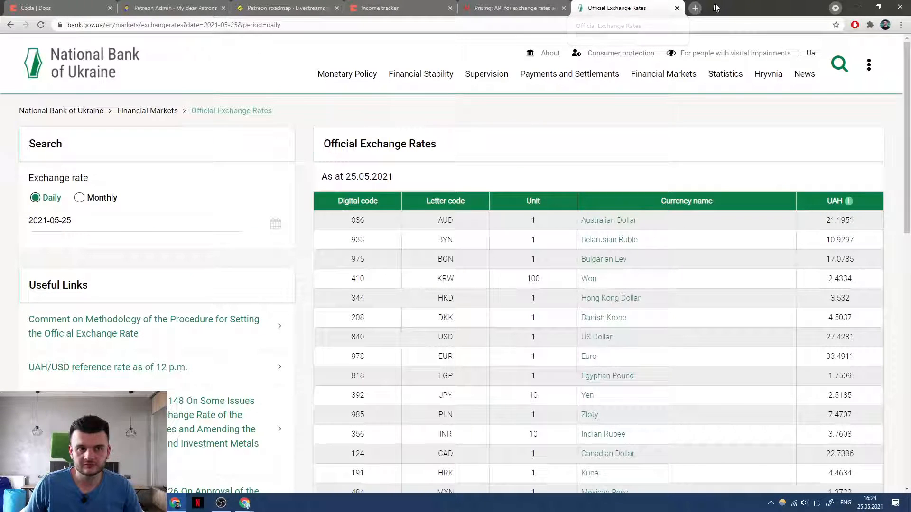
Search the web for "bank.gov.ua api" in a new tab, open the bank's Developer API page and view it in Ukrainian.
left_click(695, 8)
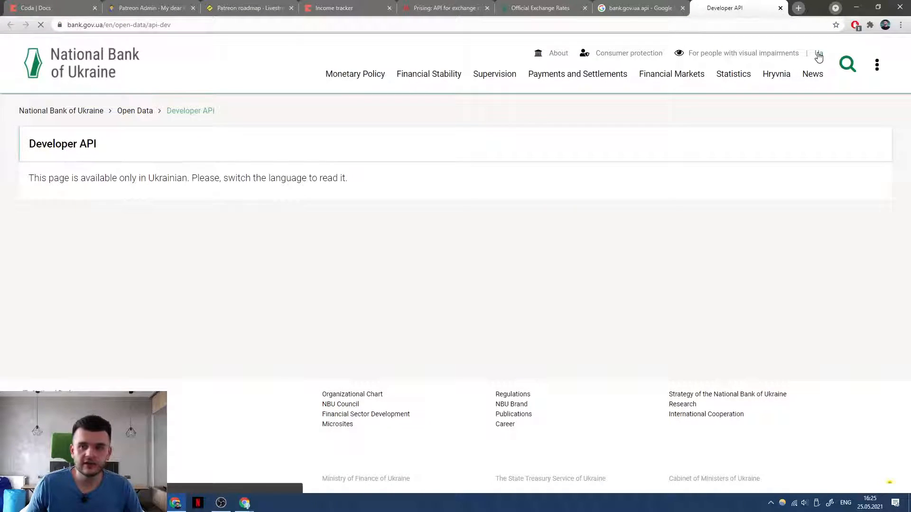
left_click(811, 53)
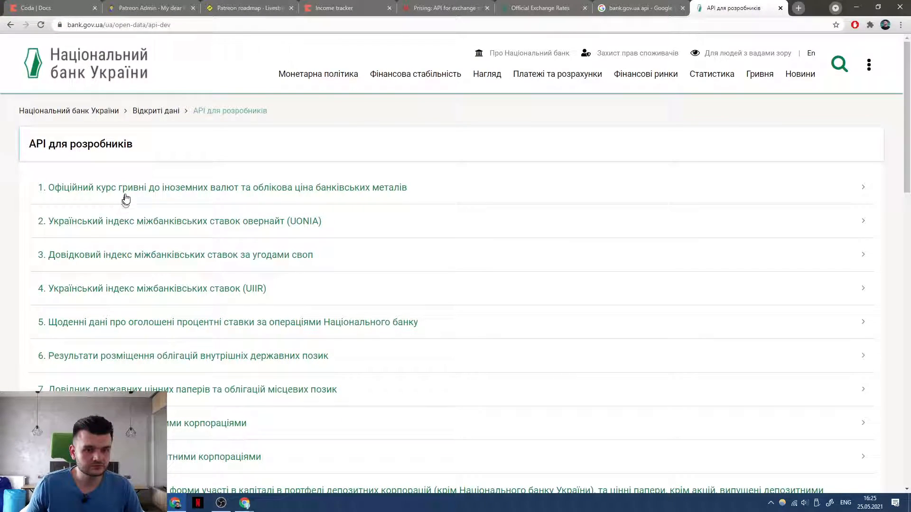
scroll(134, 241, "down", 1)
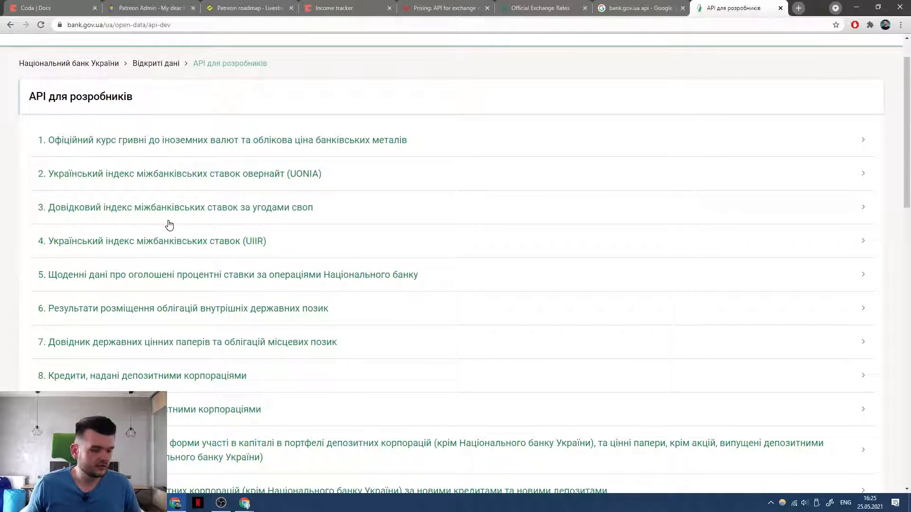
scroll(170, 222, "down", 1)
scroll(169, 222, "up", 2)
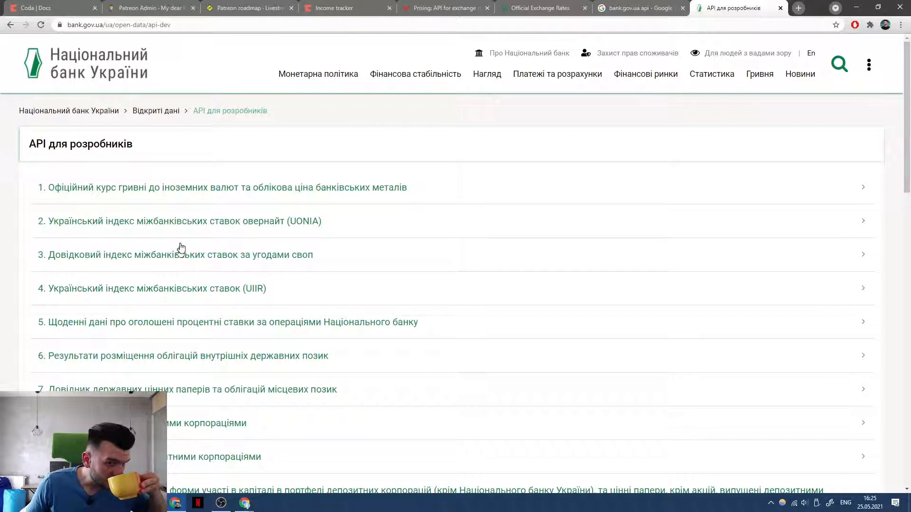
Expand the official hryvnia exchange rate API section and open the JSON example for the rate by date and currency in a new tab.
left_click(213, 192)
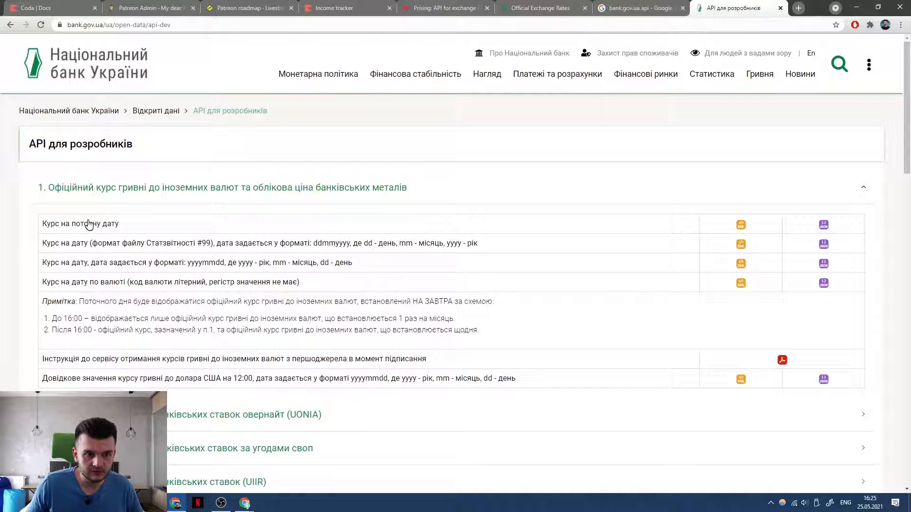
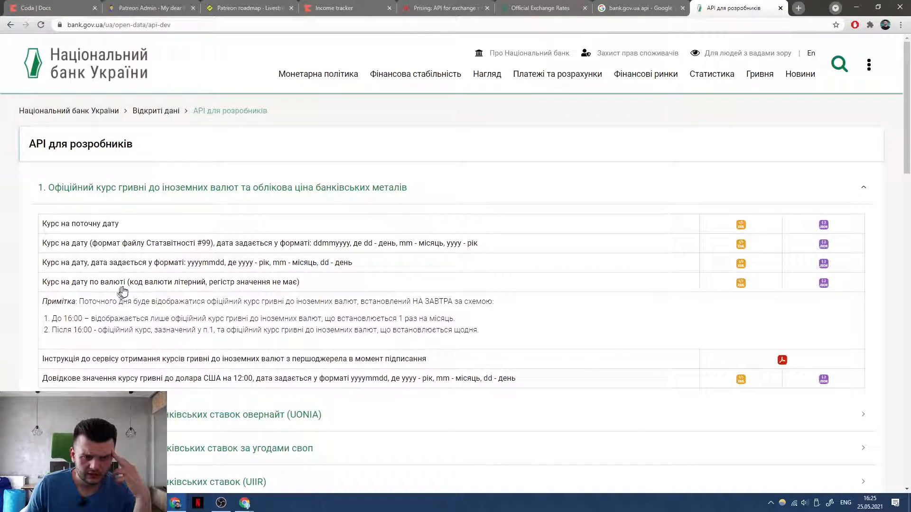
middle_click(824, 283)
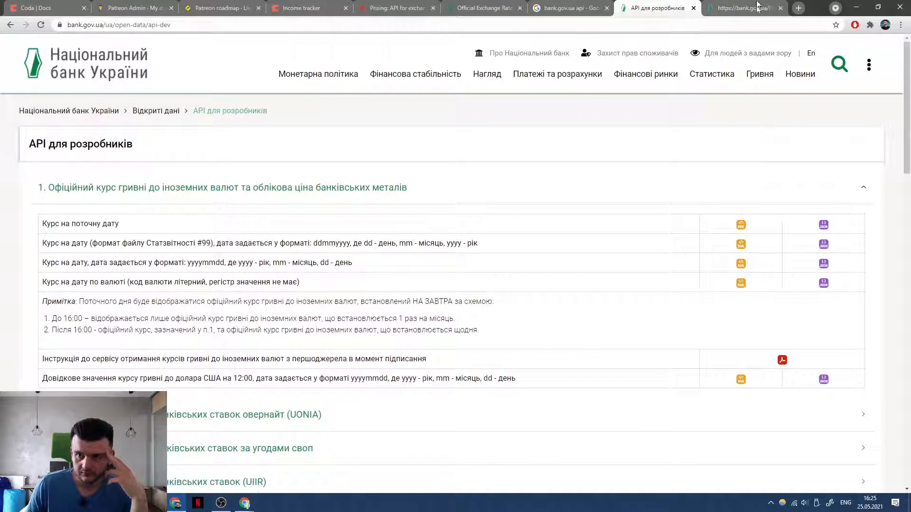
left_click(758, 6)
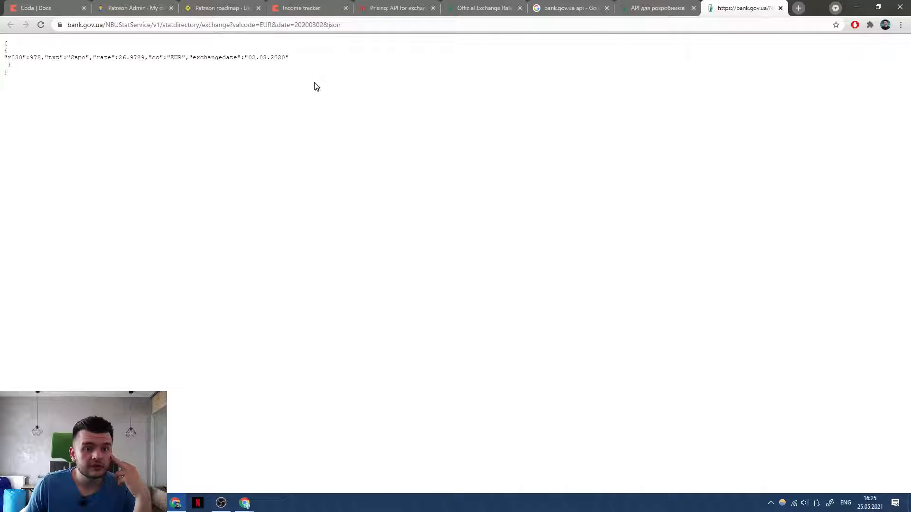
Edit the NBU exchange request URL to use valcode=USD and the date 20210302.
left_click(277, 24)
left_click_drag(280, 26, 293, 25)
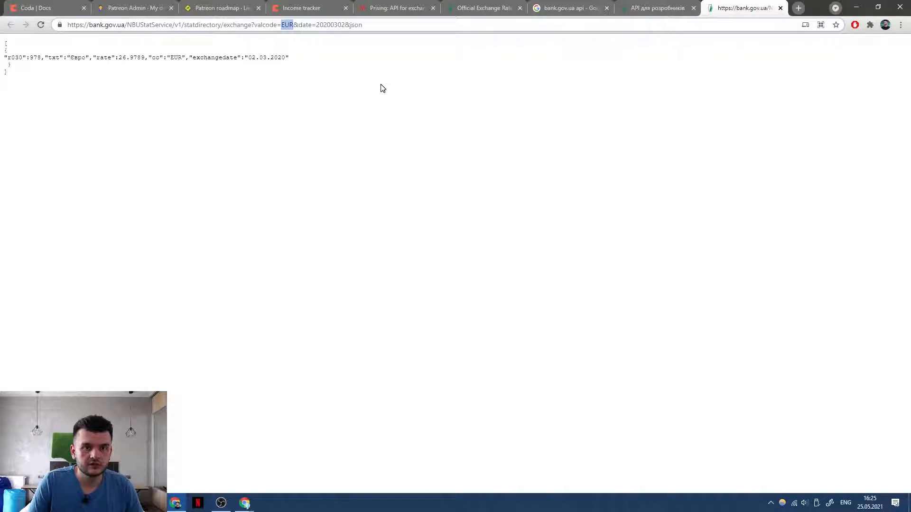
type("USD")
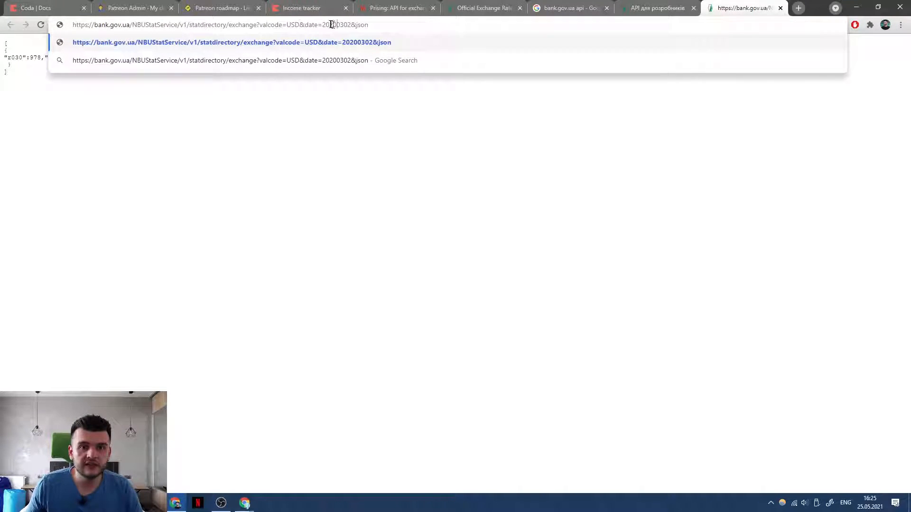
left_click_drag(323, 24, 349, 24)
left_click(354, 25)
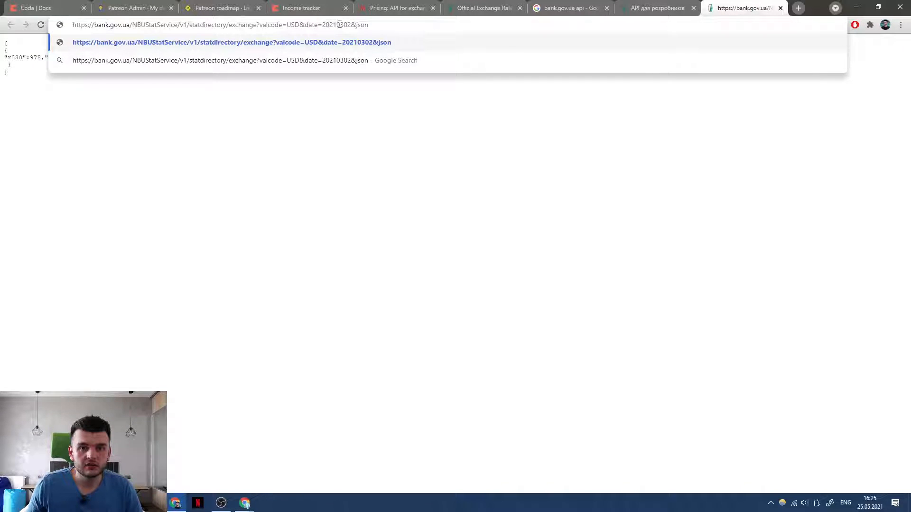
Return to the Income tracker and review its exchange rate and UAH amount columns alongside the Minfin API pricing.
left_click(635, 8)
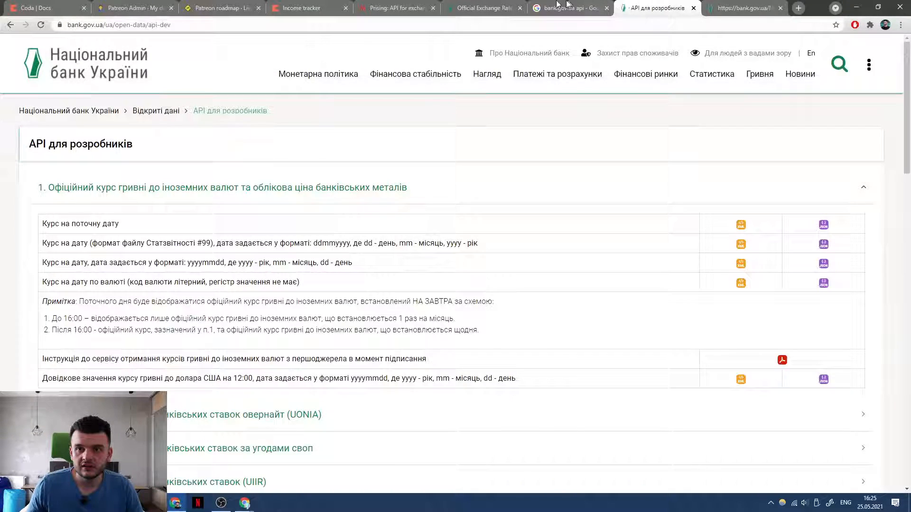
left_click(483, 7)
left_click(398, 7)
left_click(301, 7)
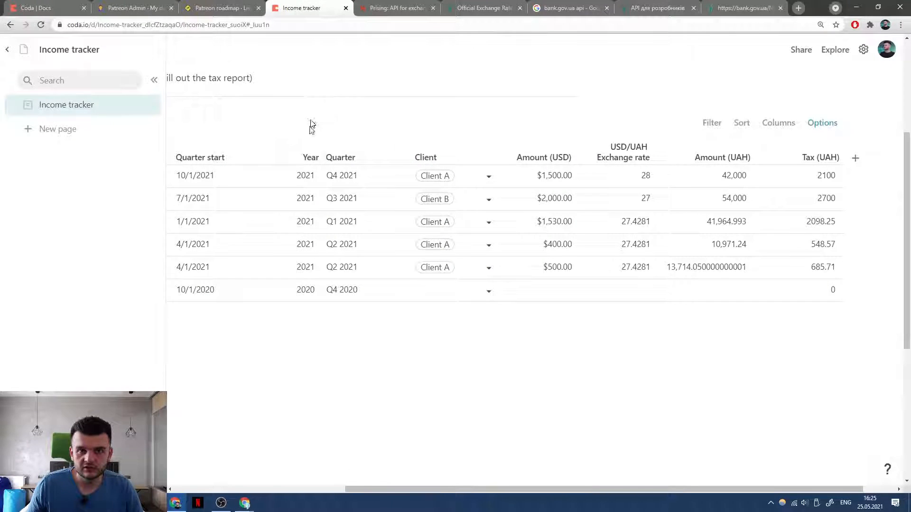
left_click(426, 4)
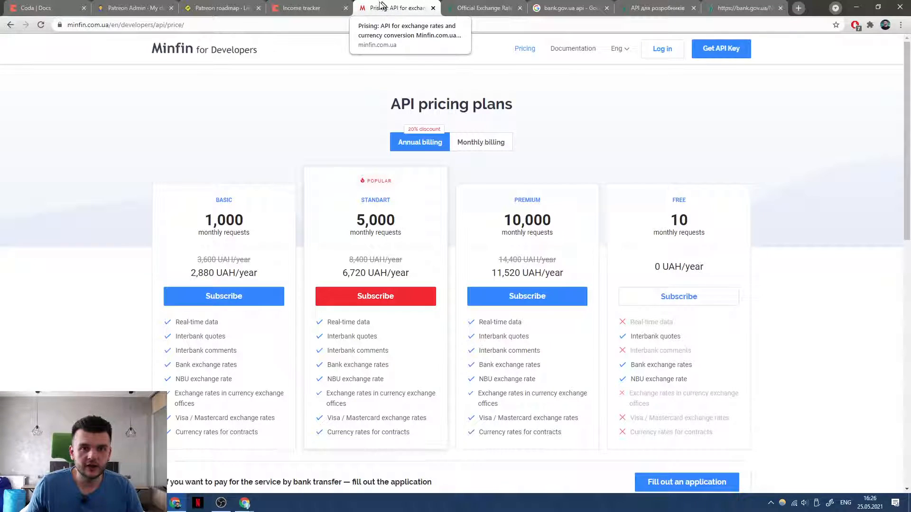
left_click(323, 8)
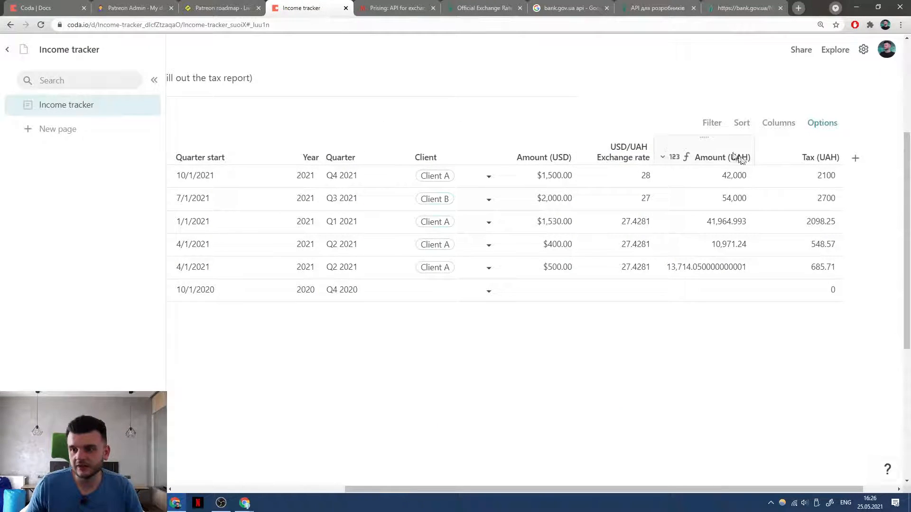
scroll(745, 161, "right", 2)
scroll(748, 173, "left", 2)
scroll(748, 172, "right", 2)
Switch the Minfin API pricing plans to monthly billing and review the prices.
left_click(469, 8)
left_click(414, 8)
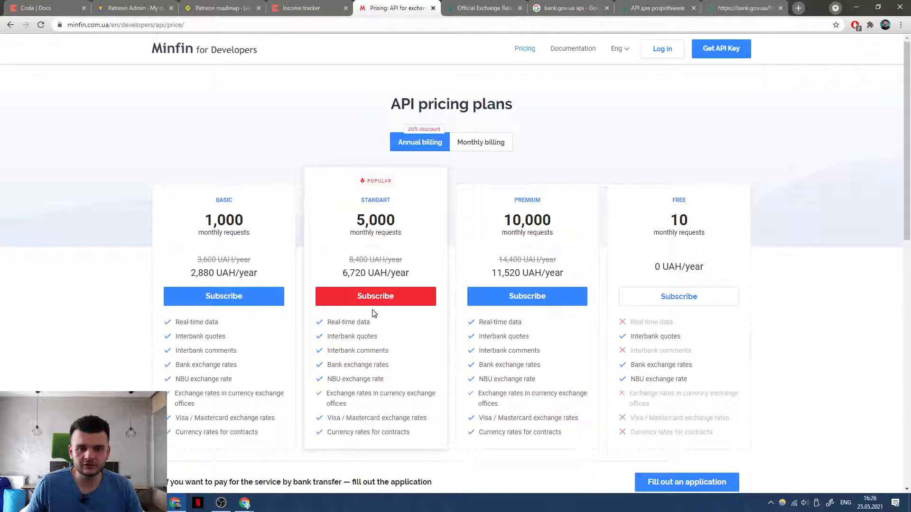
left_click(451, 144)
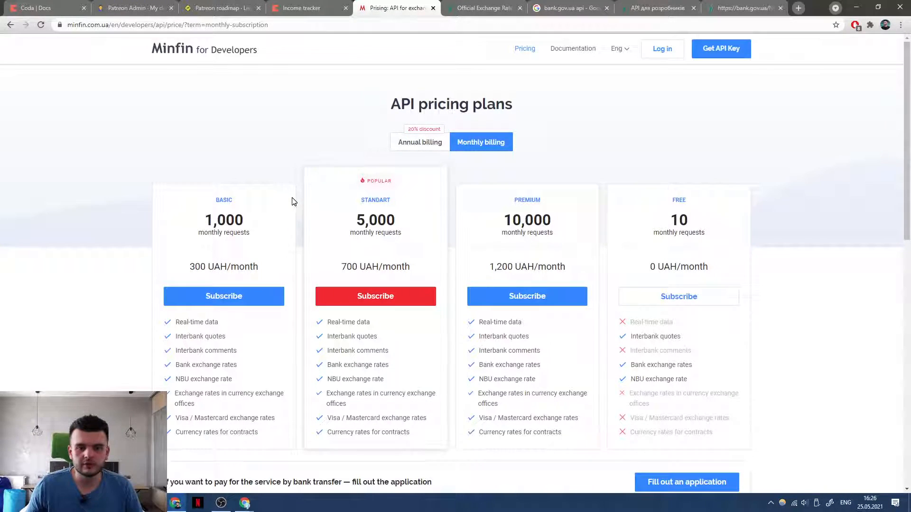
Review the Tax (UAH) and date columns in the income table, and go back to the NBU JSON exchange rate request.
left_click(317, 8)
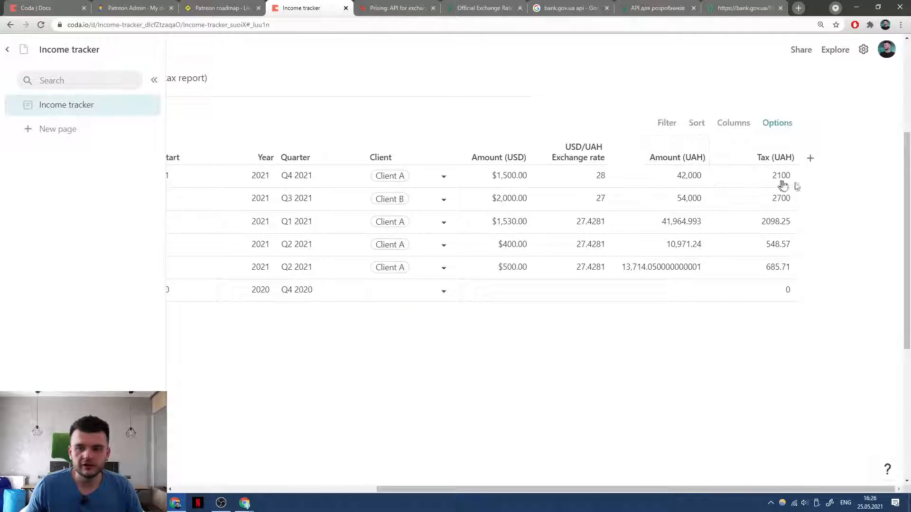
left_click(742, 185)
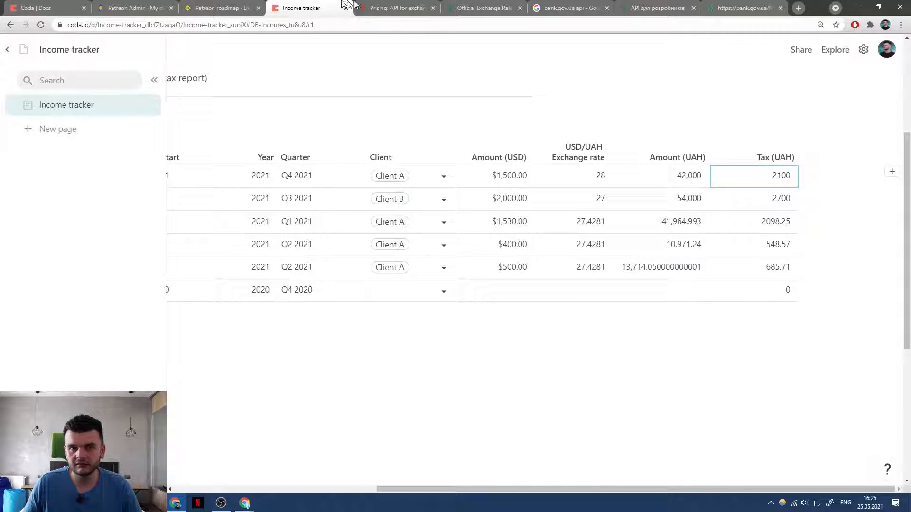
key("ctrl+Tab")
left_click(334, 7)
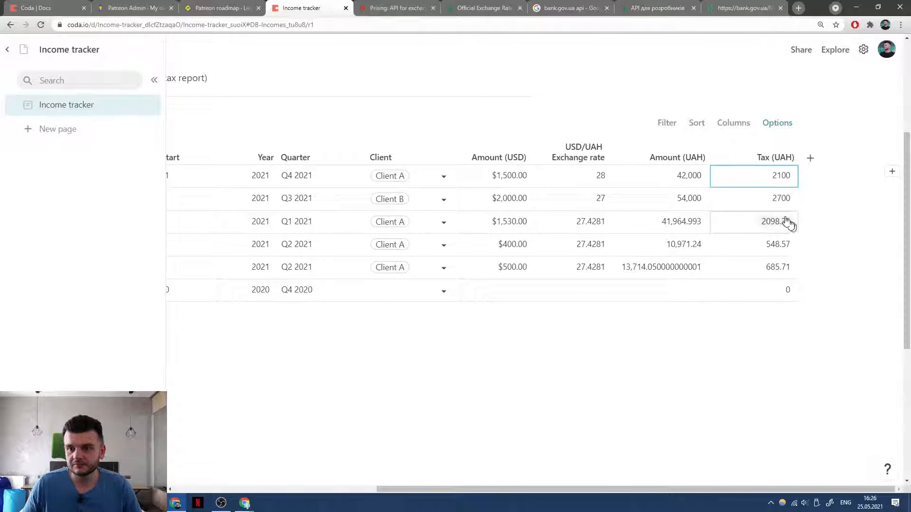
scroll(280, 271, "left", 2)
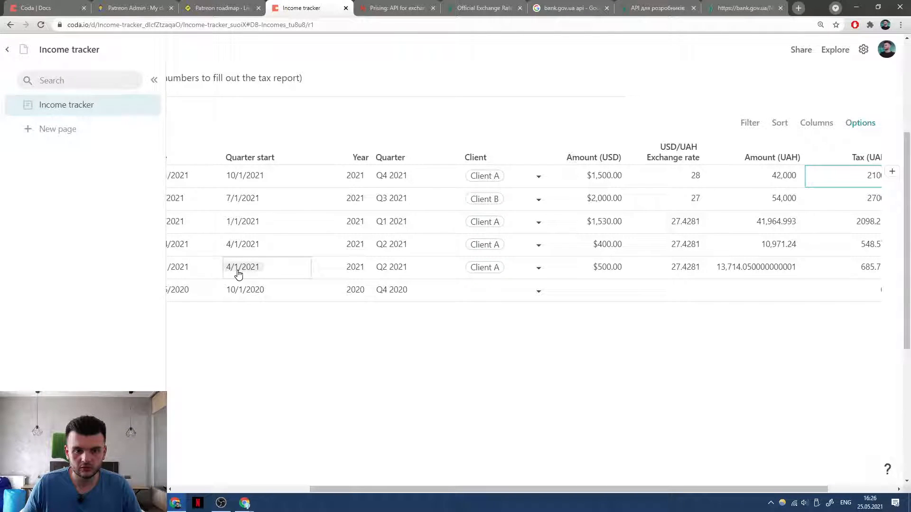
left_click(740, 8)
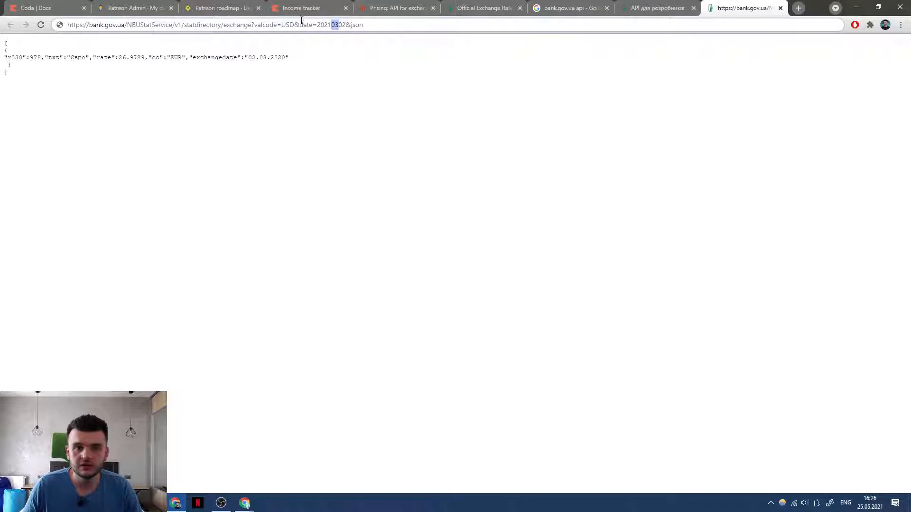
Change the date in the NBU USD request URL to 20210401, load it, and highlight the rate in the response.
type("04")
key("Right")
key("shift+Right")
type("1")
key("Return")
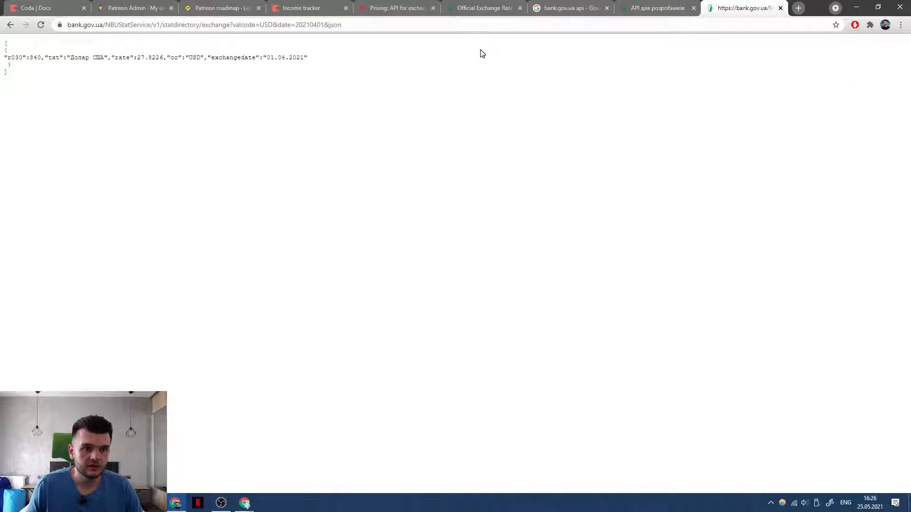
left_click_drag(136, 58, 163, 57)
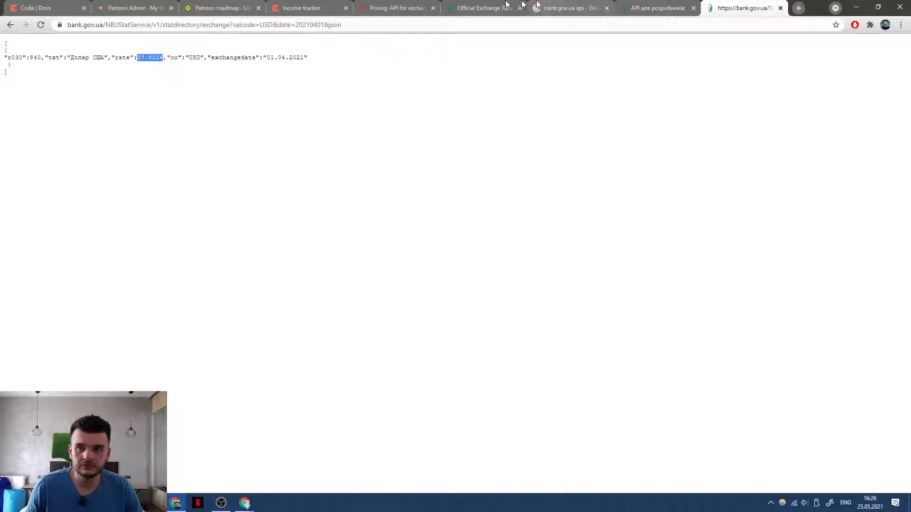
Check the exchange rate column in the Income tracker, and examine the ddmmyyyy and yyyymmdd date formats in the NBU API documentation.
left_click(306, 6)
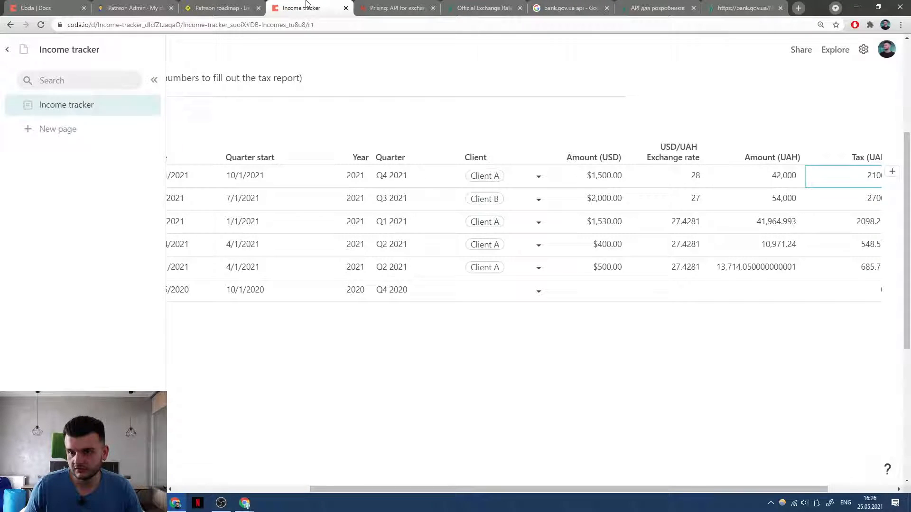
scroll(683, 278, "right", 1)
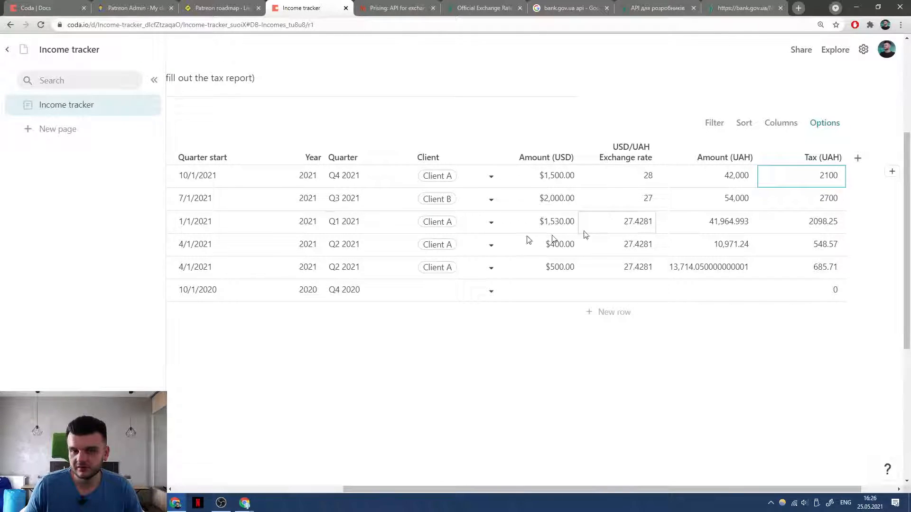
left_click(676, 5)
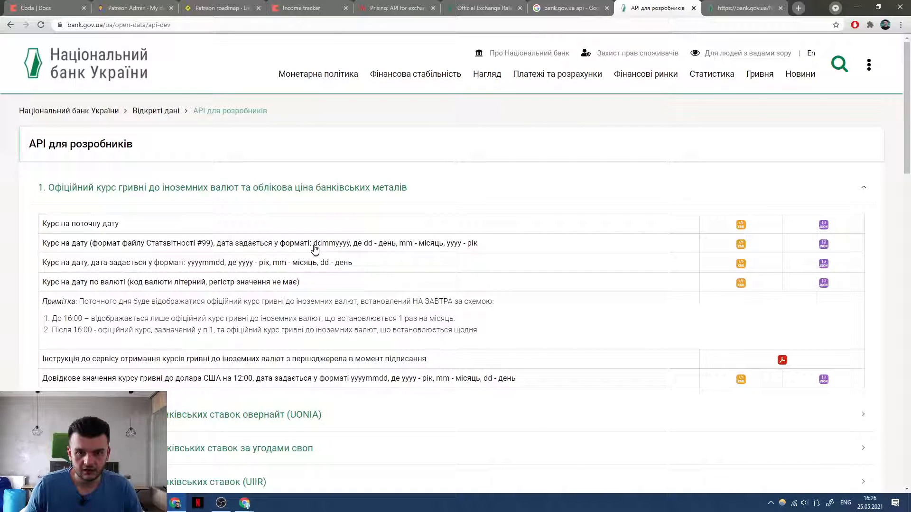
left_click_drag(313, 246, 349, 250)
left_click(192, 267)
left_click_drag(189, 265, 225, 268)
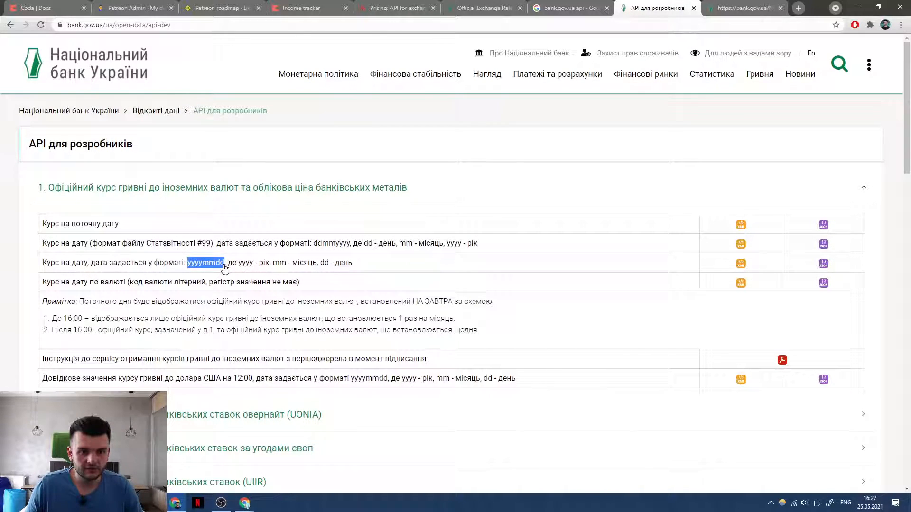
Go back to the NBU JSON response and examine the format of its exchangedate value.
left_click(745, 8)
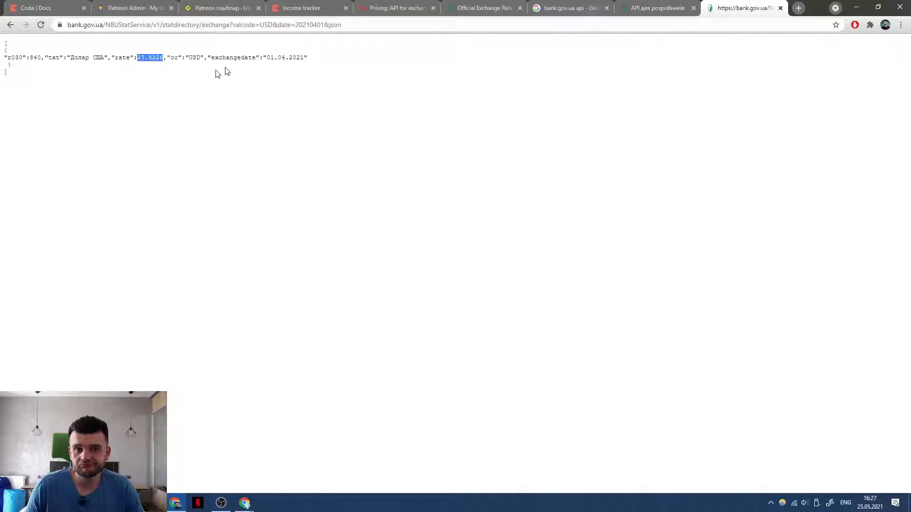
left_click(272, 58)
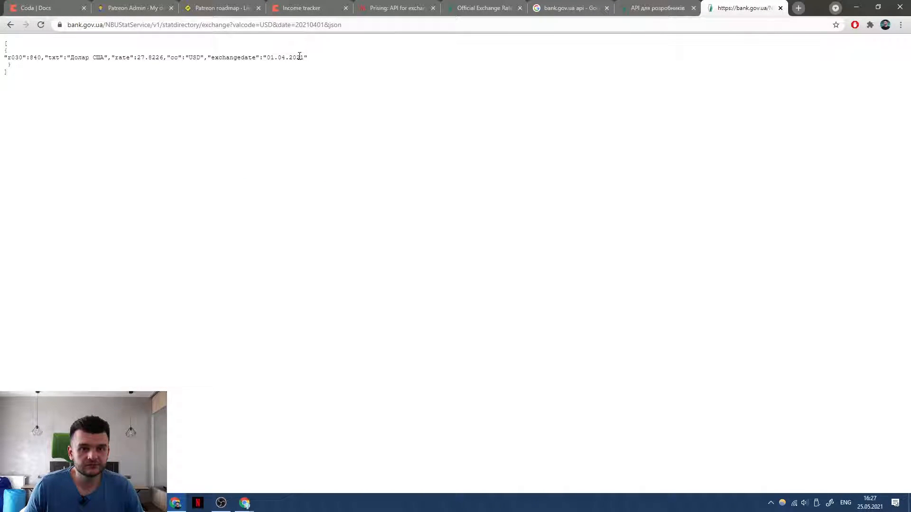
left_click_drag(305, 58, 273, 57)
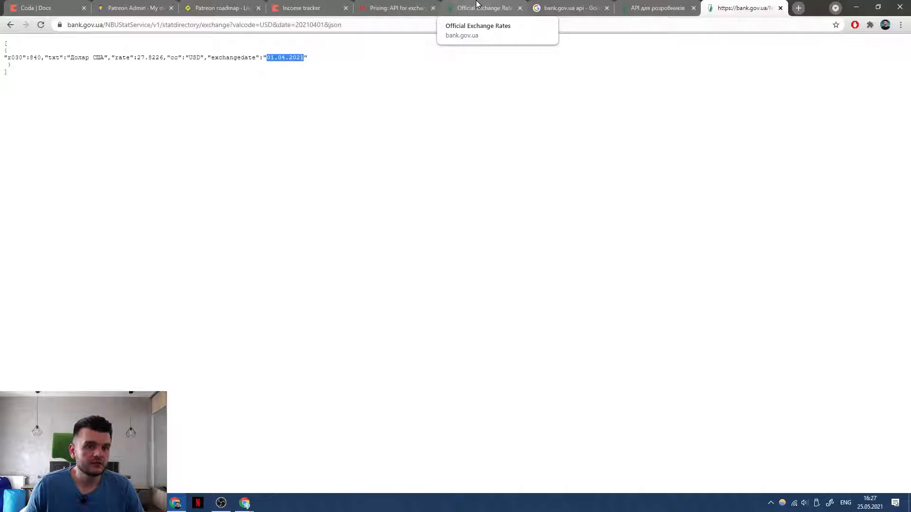
Open the 1/7/2021 - Client A row in DB Incomes, review its exchange rate and date in the activity log, and close it.
left_click(477, 6)
key("ctrl+Tab")
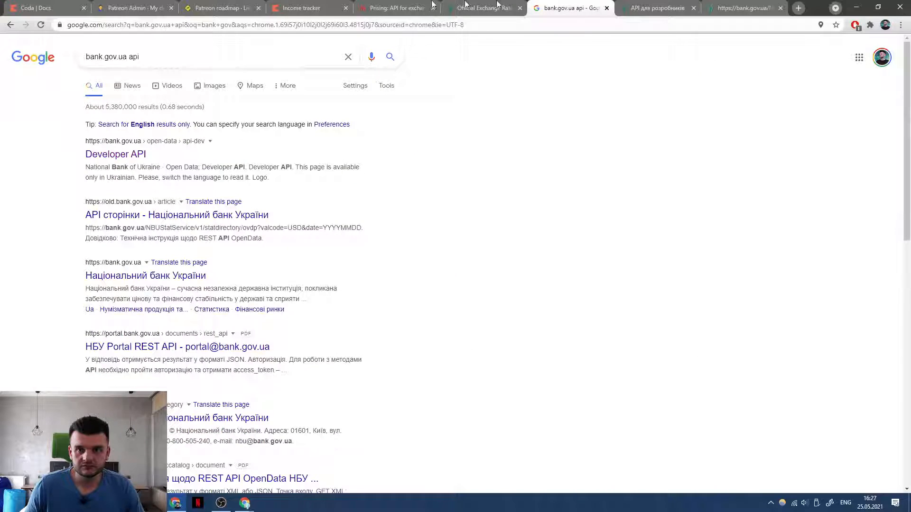
left_click(290, 6)
scroll(318, 231, "left", 10)
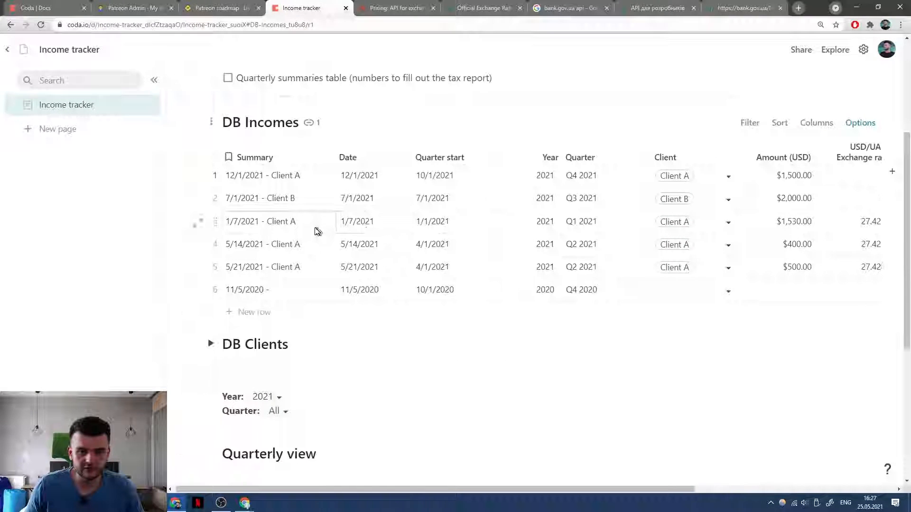
left_click(200, 223)
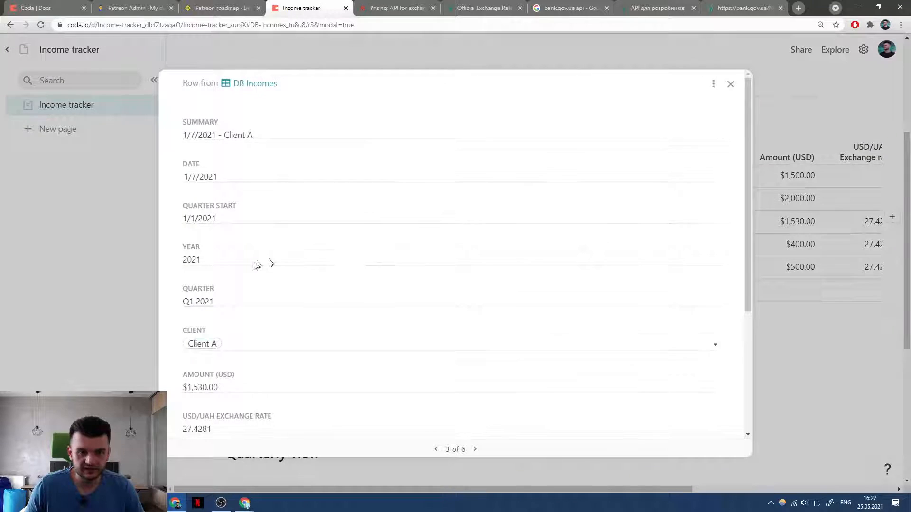
scroll(268, 263, "down", 4)
left_click(276, 382)
scroll(446, 306, "down", 2)
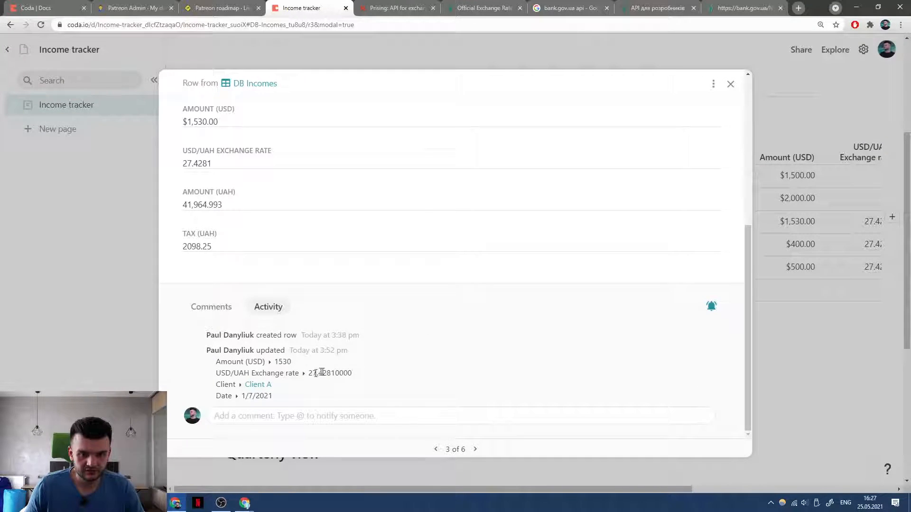
left_click_drag(243, 397, 281, 402)
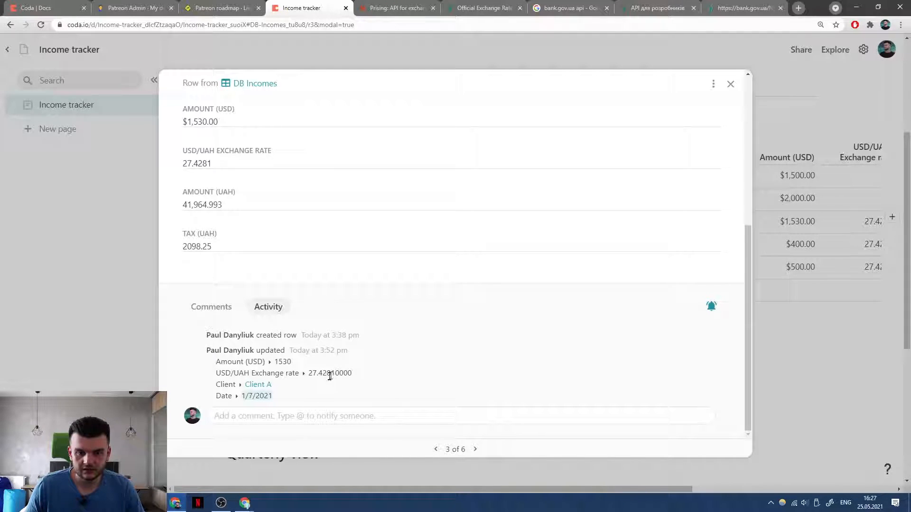
left_click(730, 84)
Look over the Official Exchange Rates page and the full list of datasets on the NBU developer API page.
left_click(504, 4)
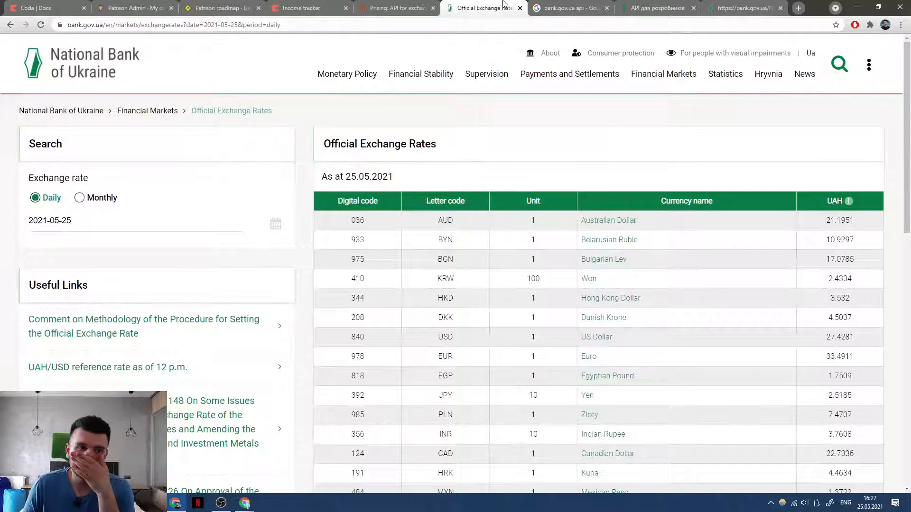
left_click(657, 7)
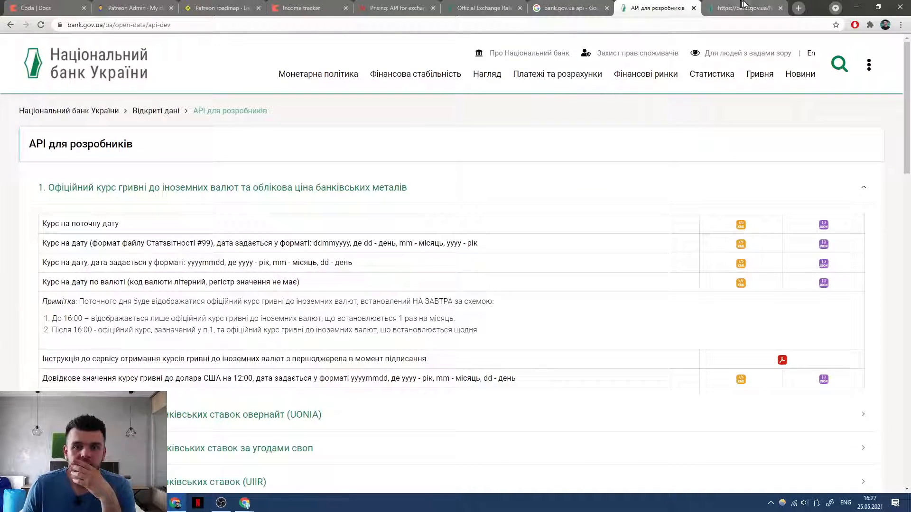
scroll(433, 168, "down", 11)
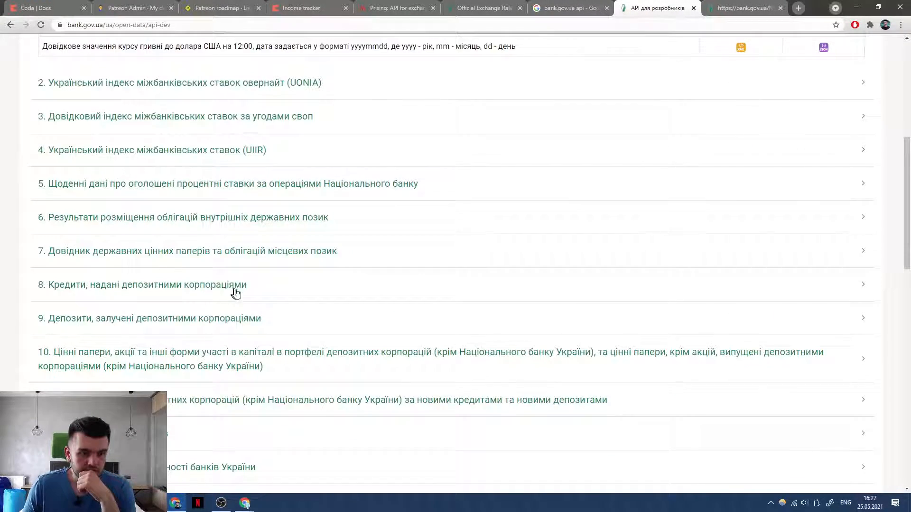
scroll(237, 290, "down", 12)
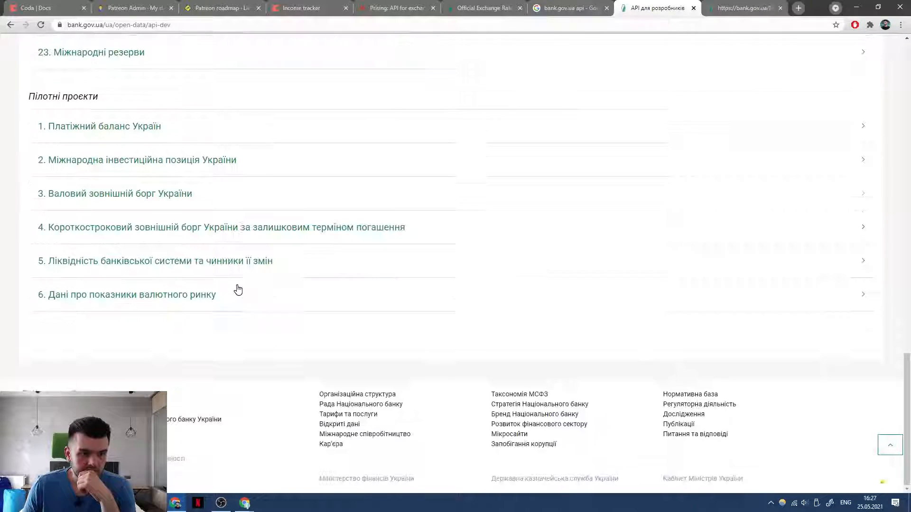
scroll(237, 289, "up", 20)
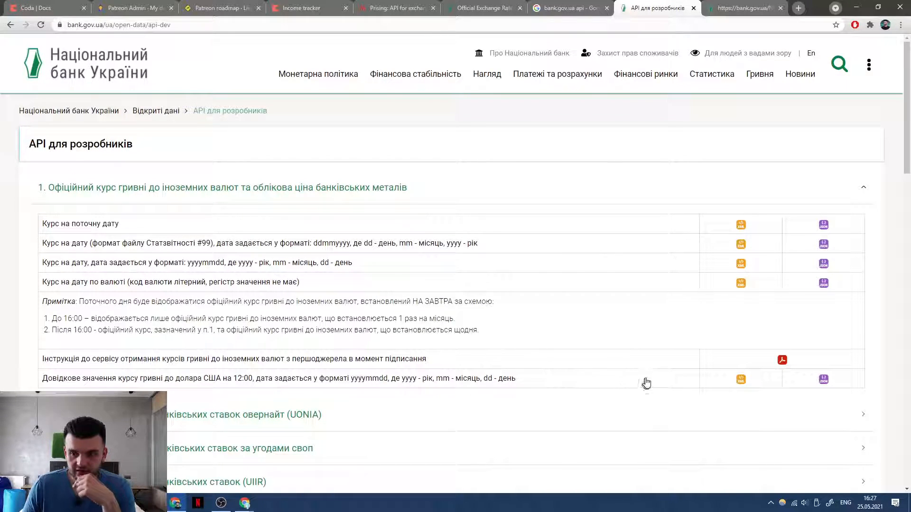
Return to the NBU USD rate JSON response and enlarge its text for easier reading.
left_click(730, 7)
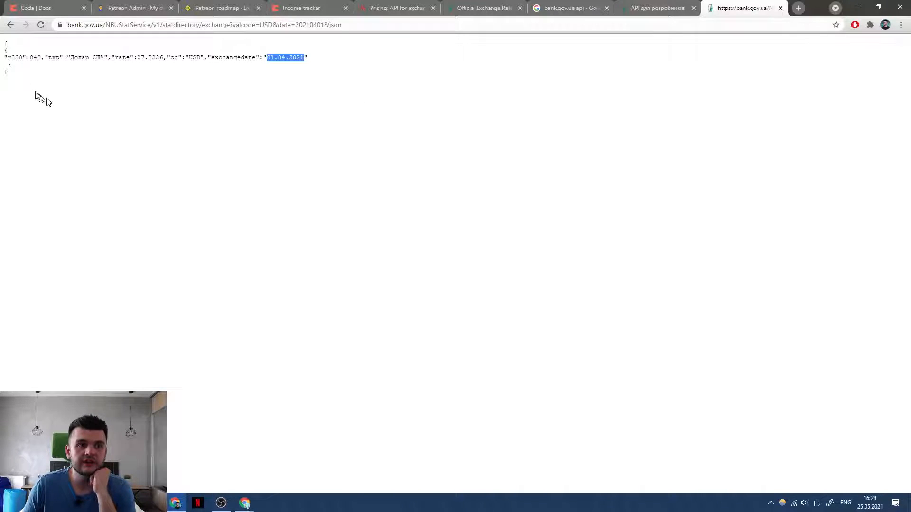
left_click_drag(5, 44, 8, 62)
left_click(11, 72)
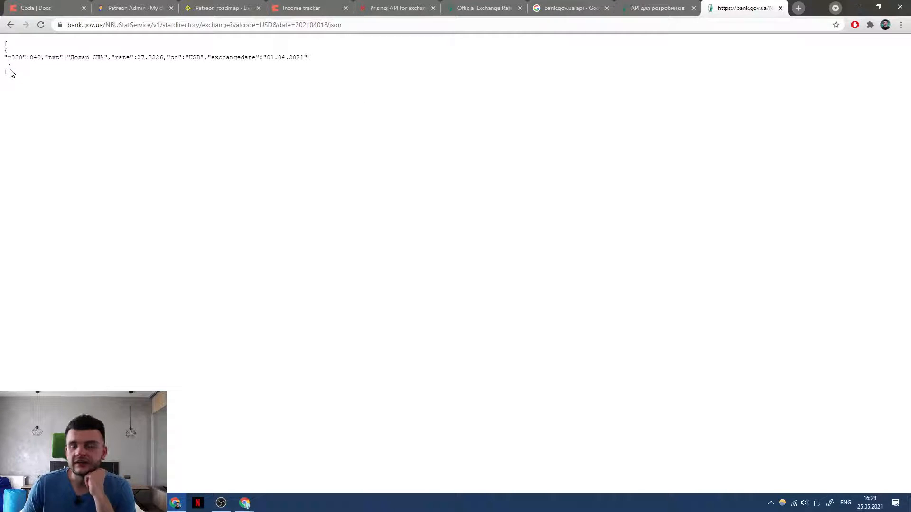
key("ctrl+plus")
key("ctrl+plus")
key("ctrl+plus")
key("ctrl+plus")
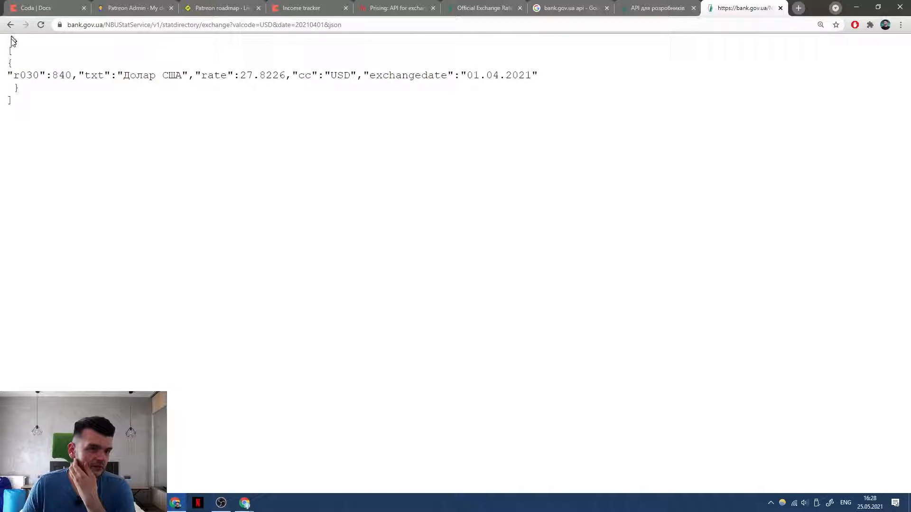
Examine the structure of the JSON response: the outer square brackets and the object in curly braces inside them.
left_click_drag(10, 49, 35, 105)
left_click(38, 108)
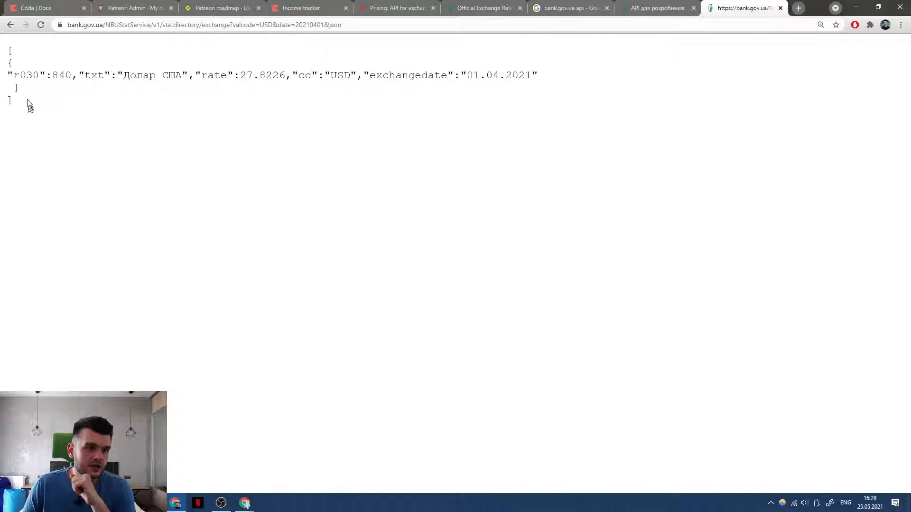
left_click_drag(9, 50, 26, 100)
left_click(12, 97)
left_click_drag(10, 51, 10, 102)
left_click(16, 103)
left_click_drag(10, 50, 14, 51)
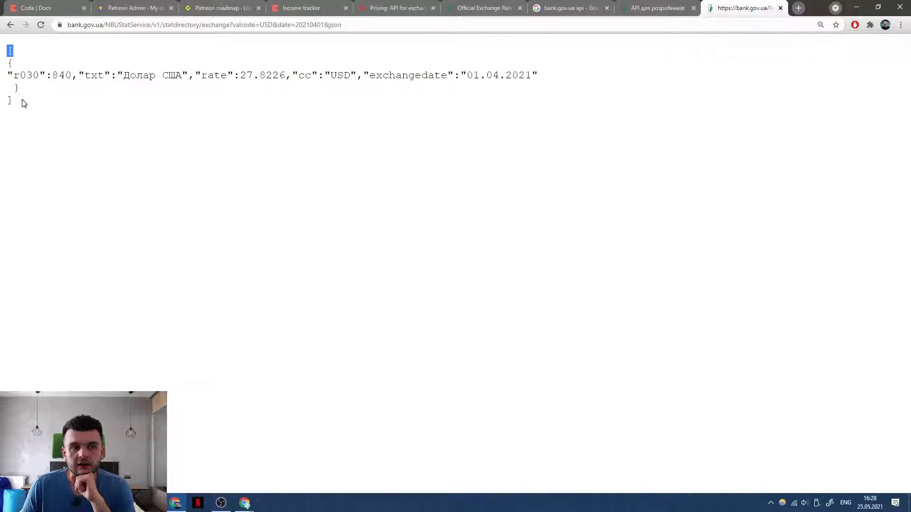
mouse_move(8, 59)
left_mouse_down()
mouse_move(45, 93)
mouse_move(8, 48)
left_mouse_up()
left_click(47, 95)
left_click(47, 57)
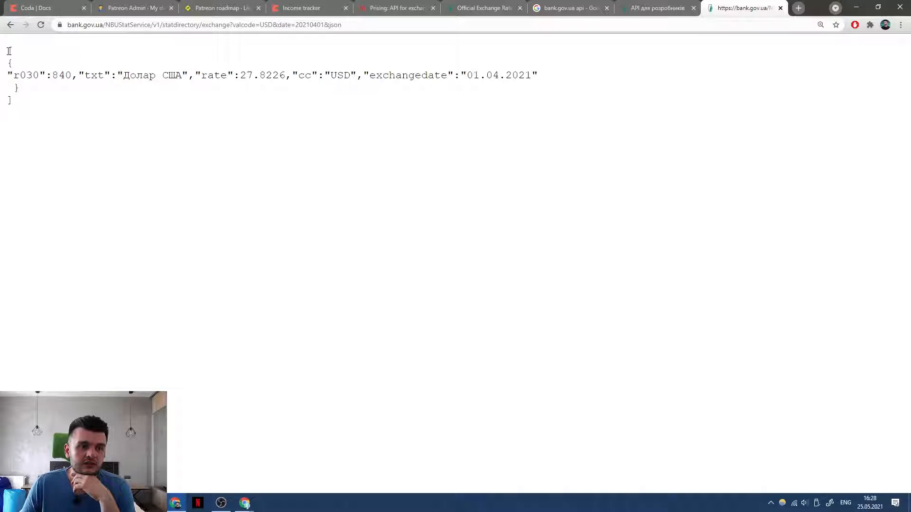
left_click_drag(10, 47, 67, 101)
left_click(70, 110)
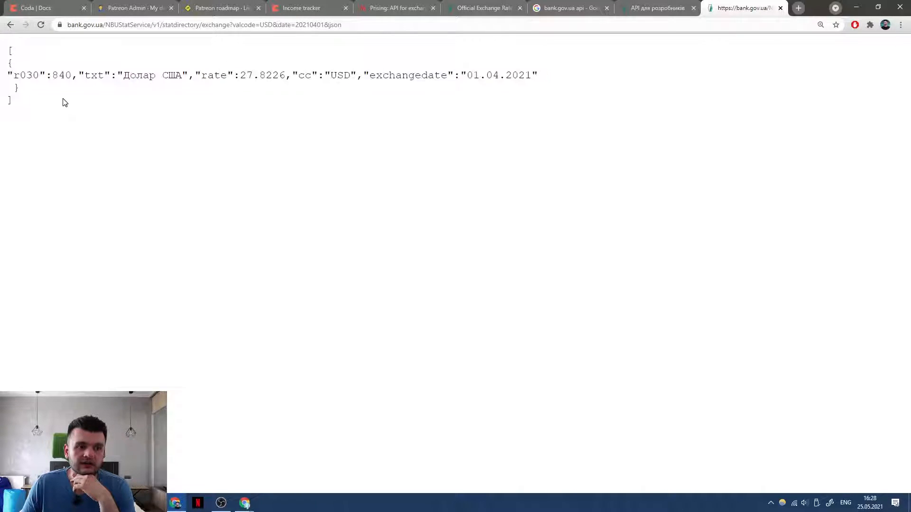
left_click_drag(10, 47, 21, 97)
left_click(18, 104)
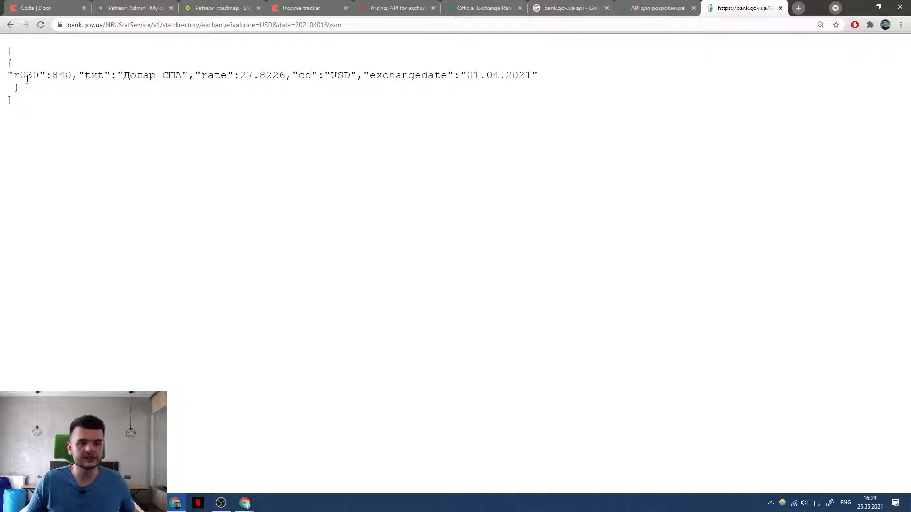
left_click_drag(10, 62, 59, 92)
left_click(57, 90)
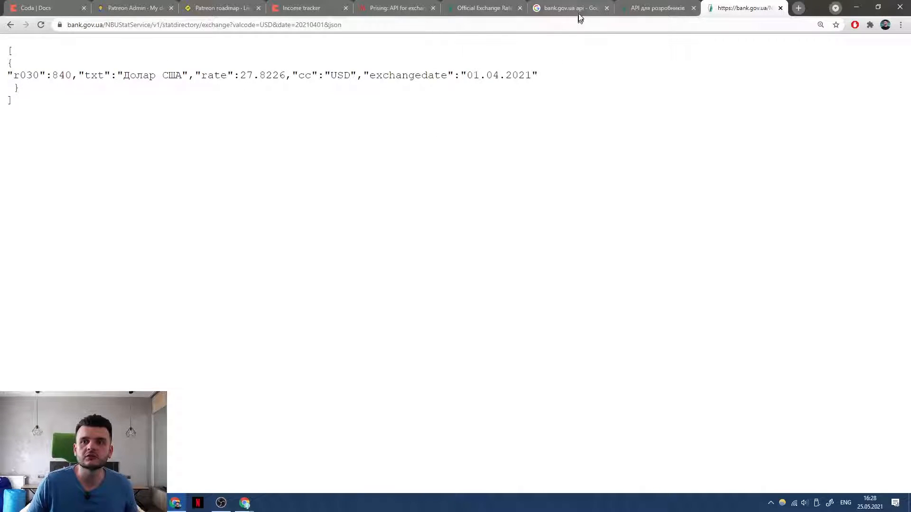
Restore the NBU API page's default zoom, open the JSON rates-by-date request in yyyymmdd format, and look through its currency list.
left_click(635, 12)
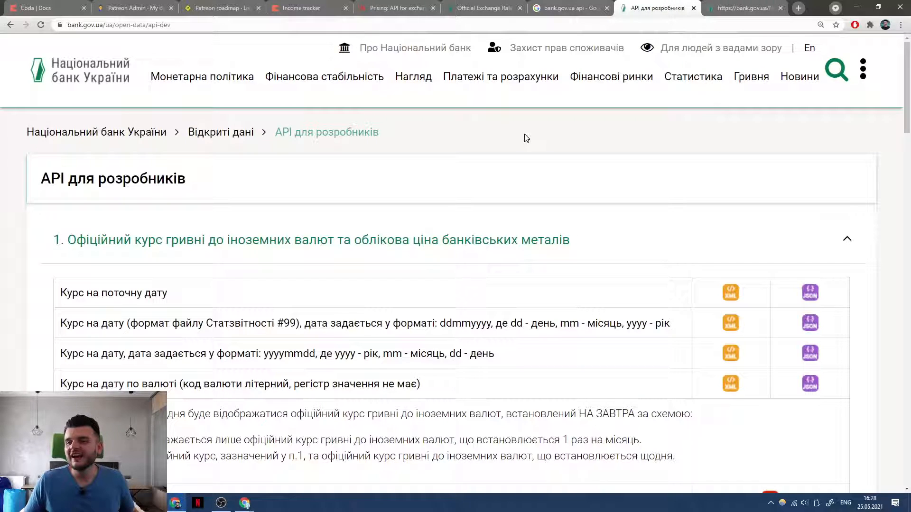
key("ctrl+0")
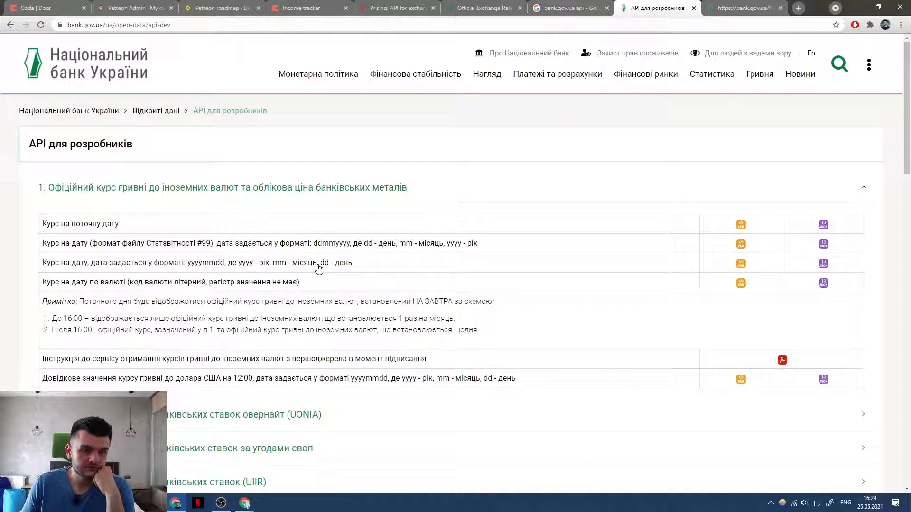
left_click(824, 263)
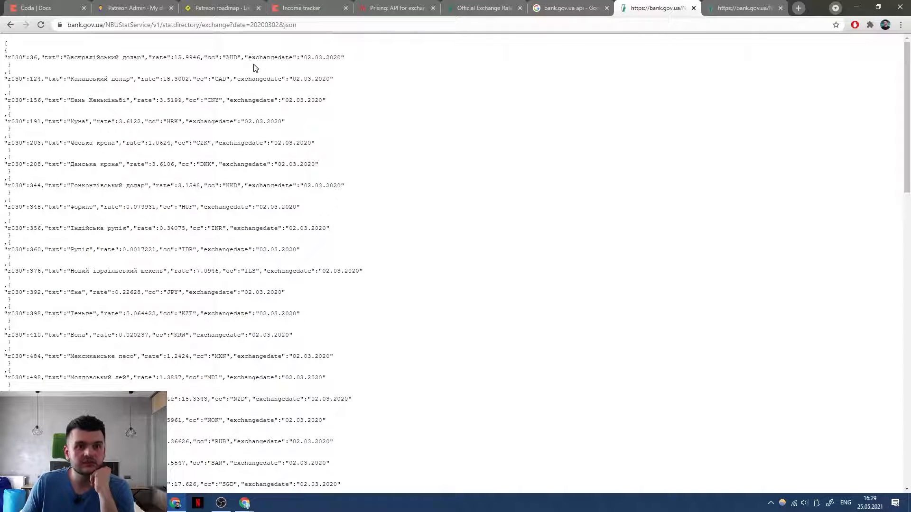
left_click(565, 8)
left_click(650, 5)
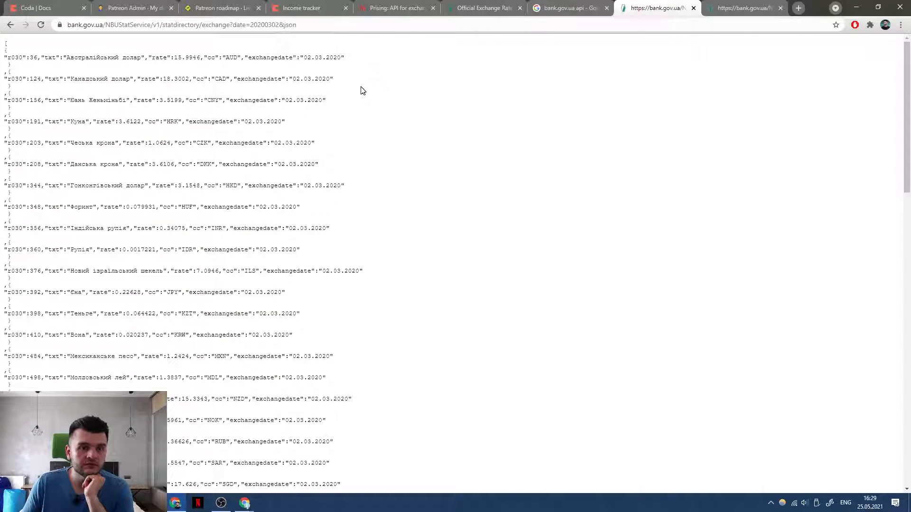
scroll(304, 117, "down", 5)
scroll(291, 138, "up", 5)
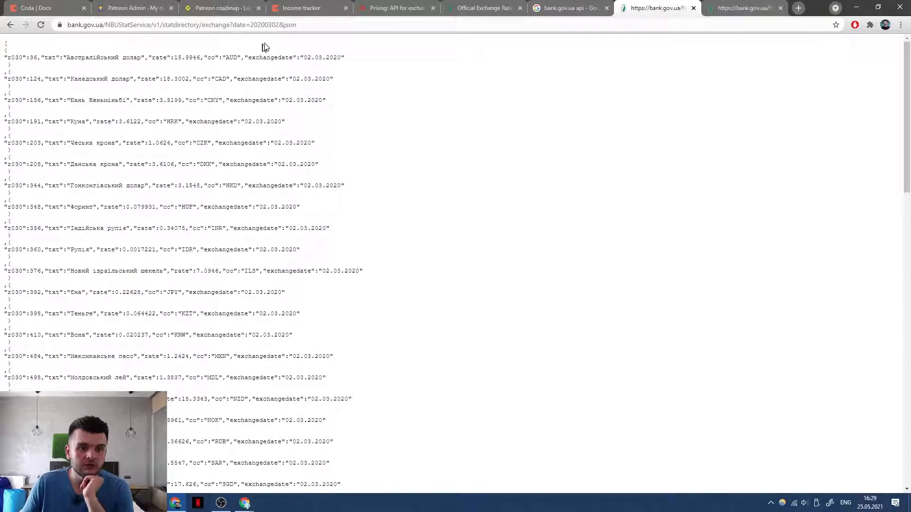
Glance at the Official Exchange Rates page, and return from the all-currency JSON response to the NBU developer API page.
left_click(568, 5)
left_click(462, 6)
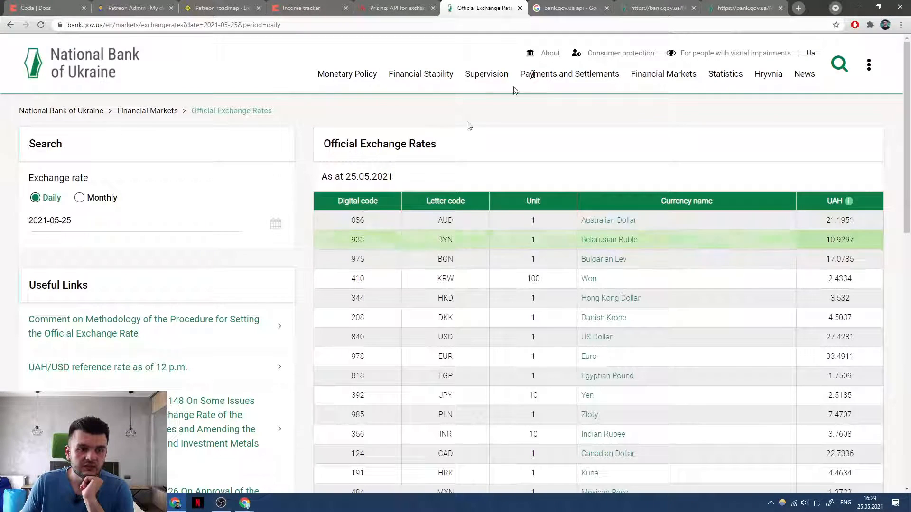
left_click(628, 5)
key("alt+Left")
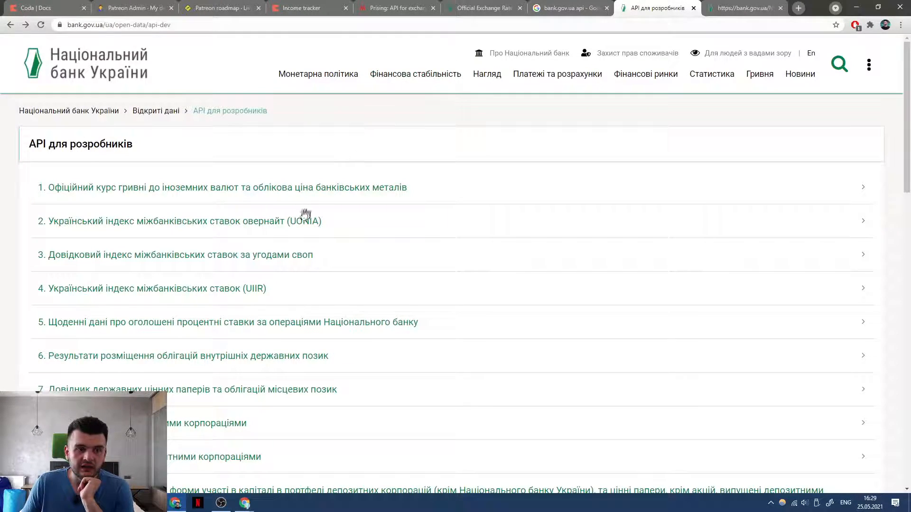
Expand the NBU official exchange rate section, open the JSON rates in ddmmyyyy format, look through the list, and return to the API page.
left_click(169, 194)
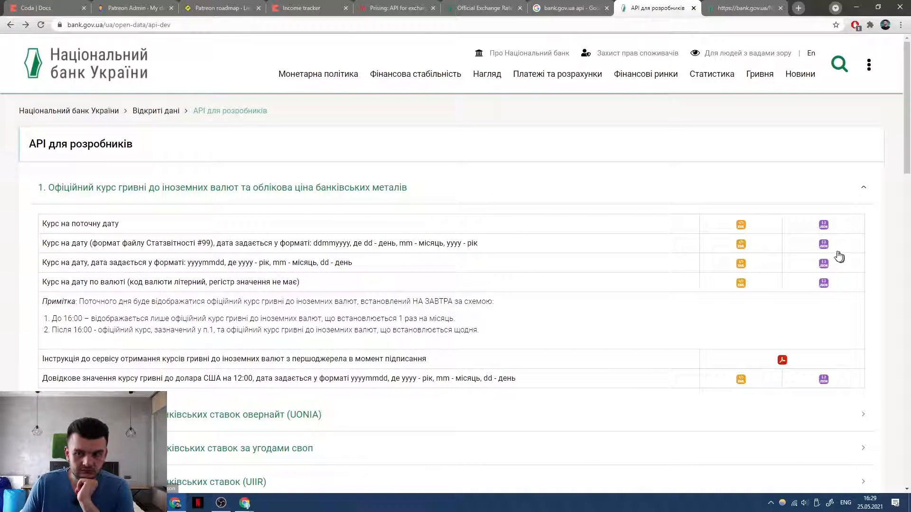
left_click(824, 245)
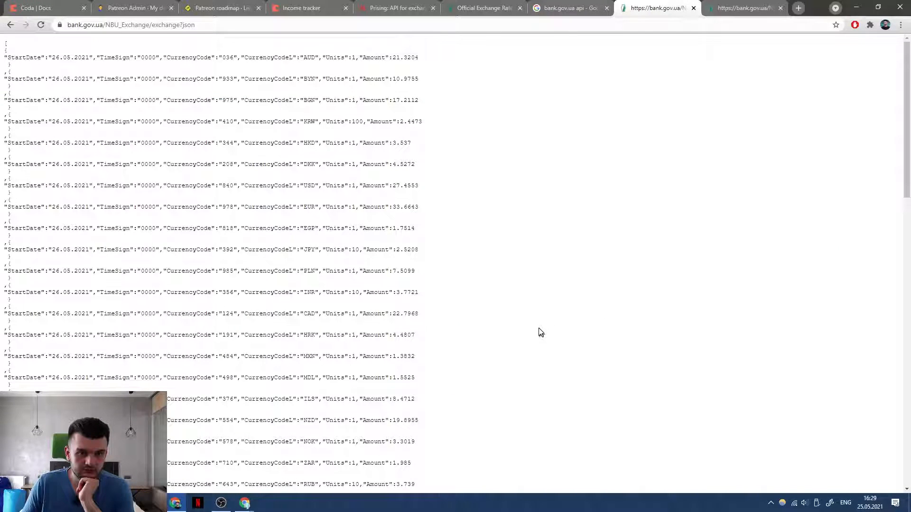
scroll(465, 335, "down", 5)
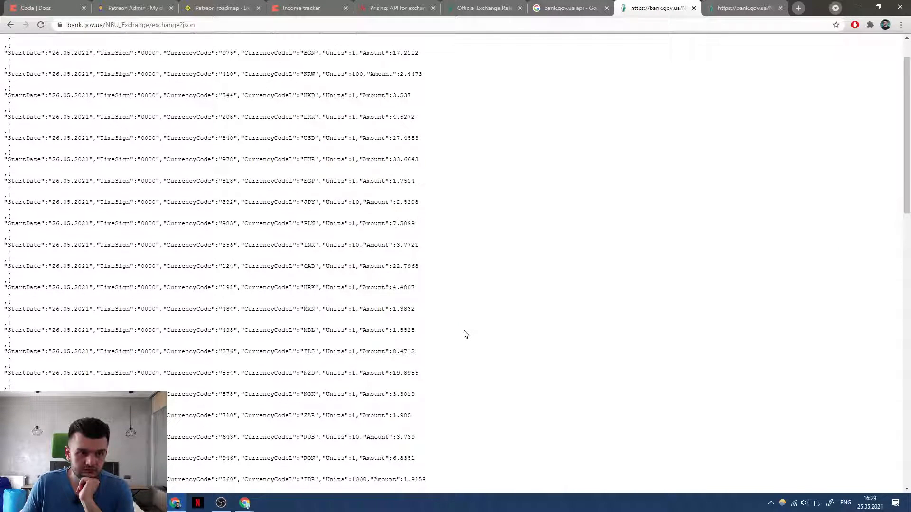
scroll(464, 340, "up", 5)
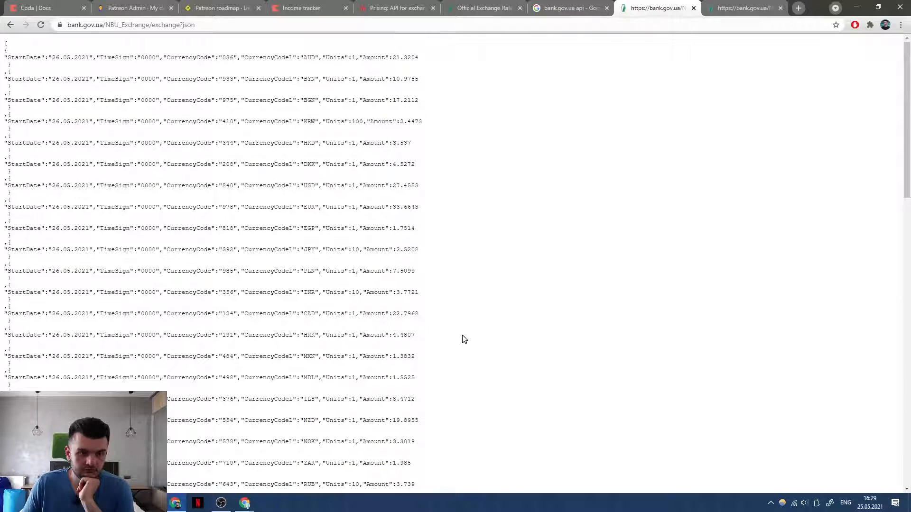
left_click(364, 187)
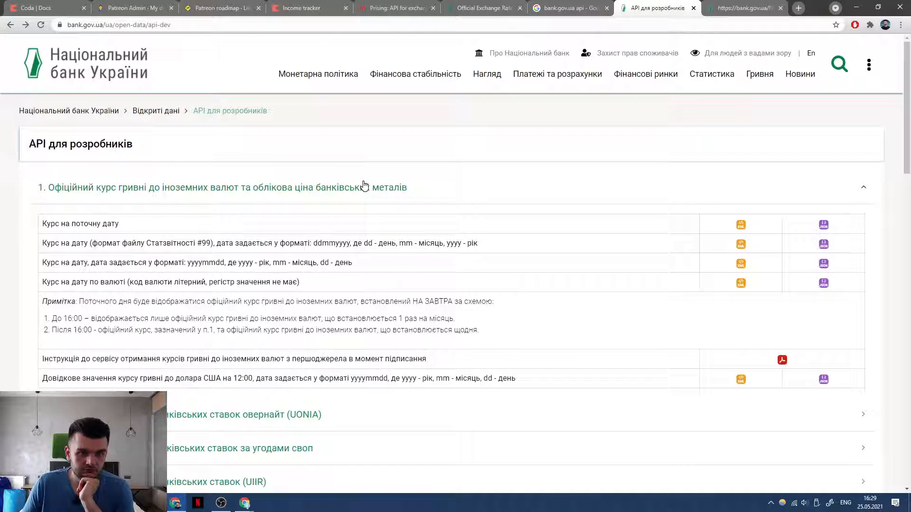
View the JSON responses for current-date rates and the 12:00 USD reference rate, returning to the NBU developer API page.
left_click(825, 226)
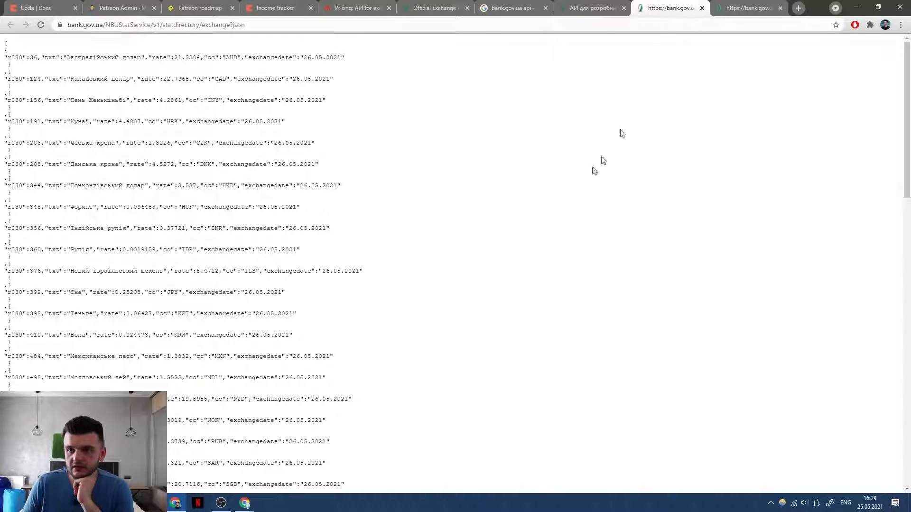
left_click(593, 8)
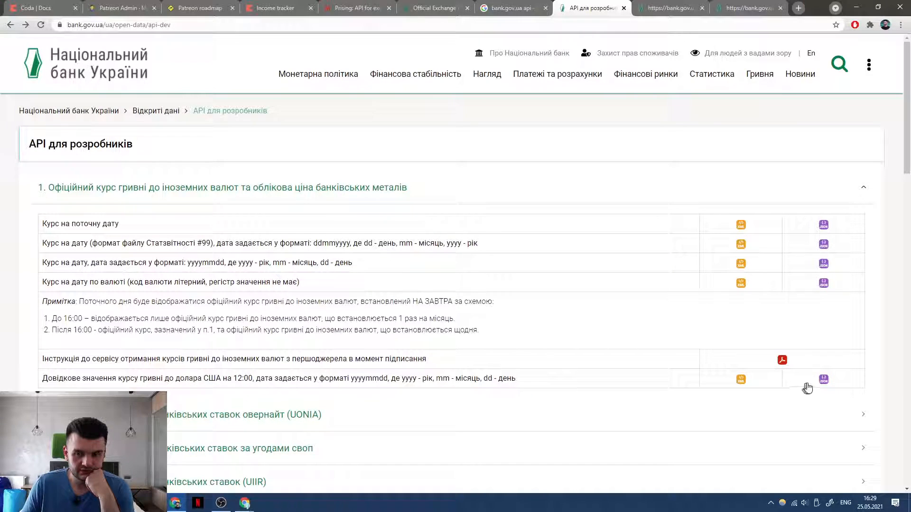
left_click(823, 379)
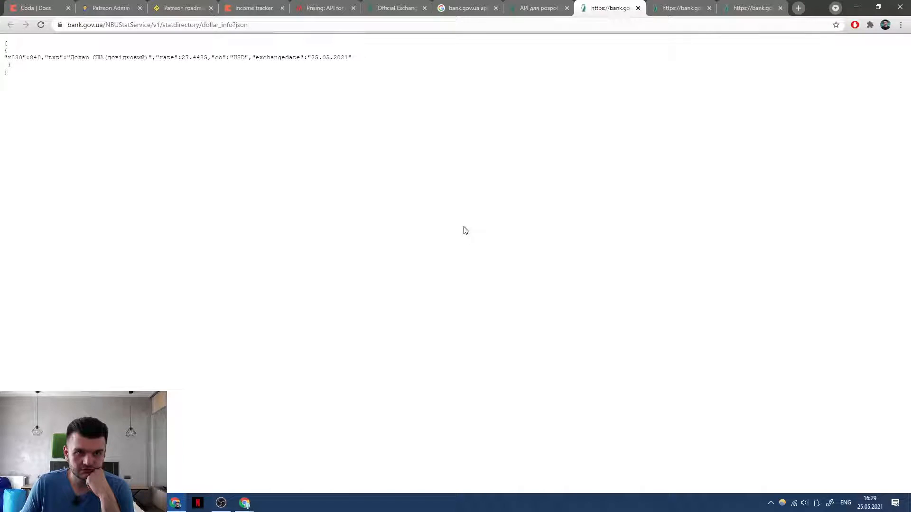
left_click(638, 8)
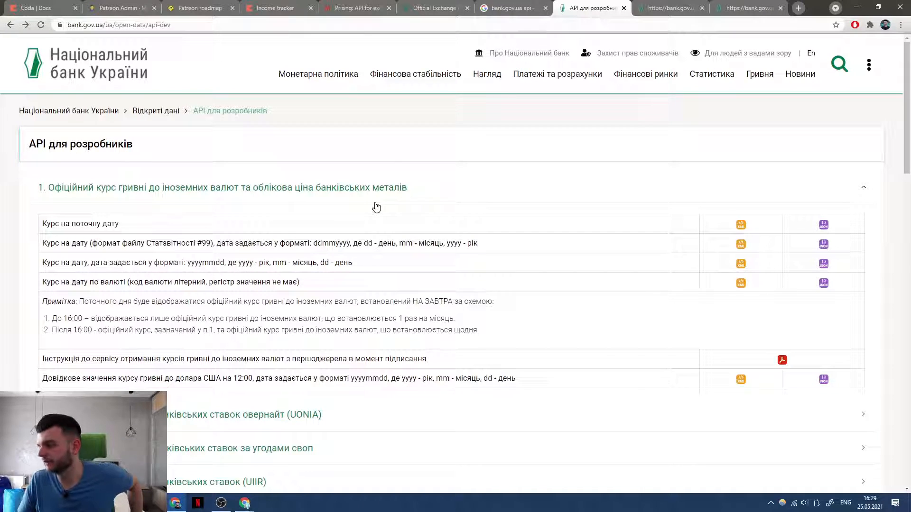
Switch to the Income tracker doc in Coda and review the DB Incomes table and the Quarterly view.
left_click(351, 8)
left_click(270, 8)
left_click(197, 5)
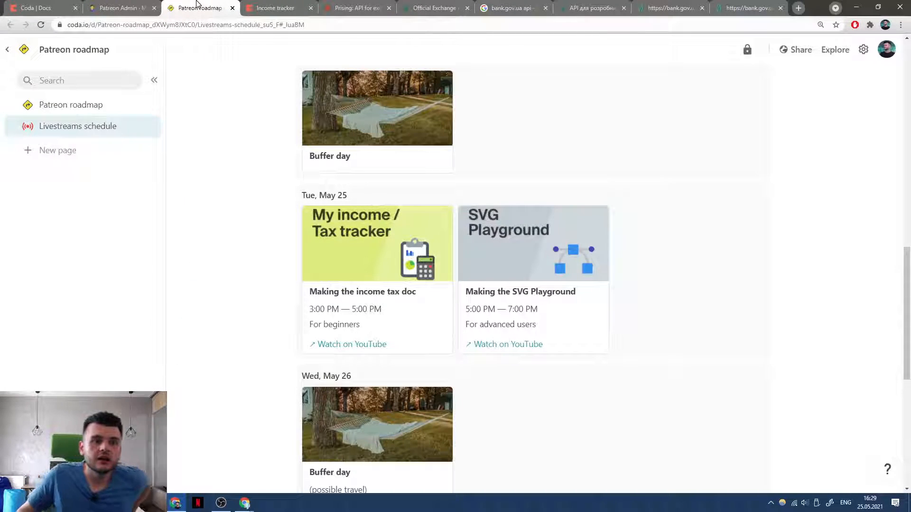
left_click(121, 8)
left_click(272, 5)
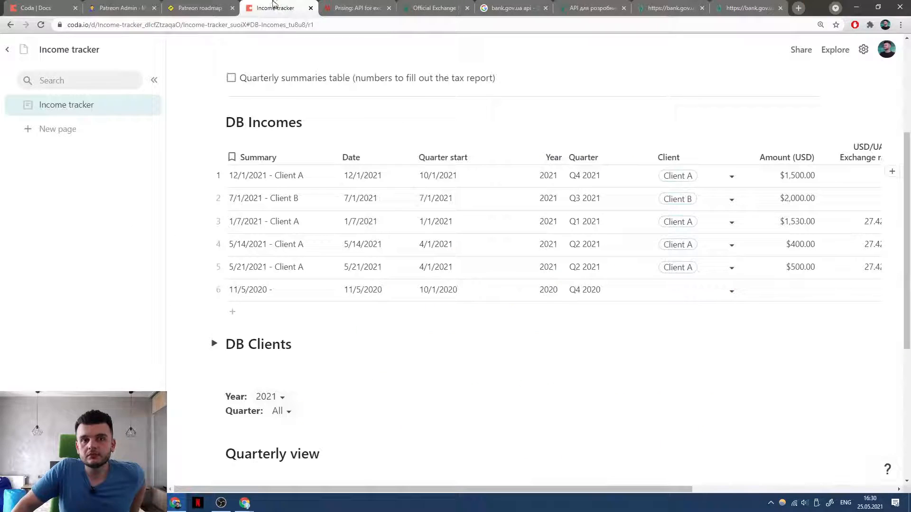
scroll(474, 332, "down", 5)
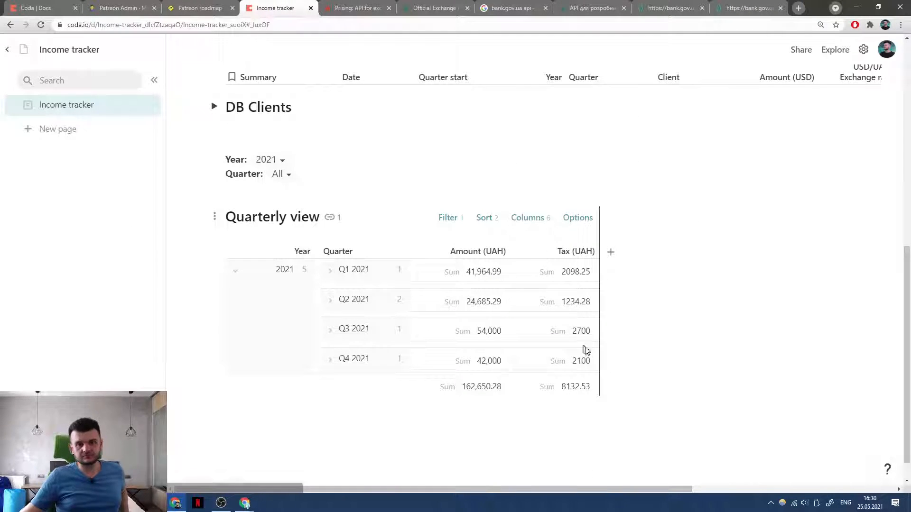
scroll(756, 365, "up", 5)
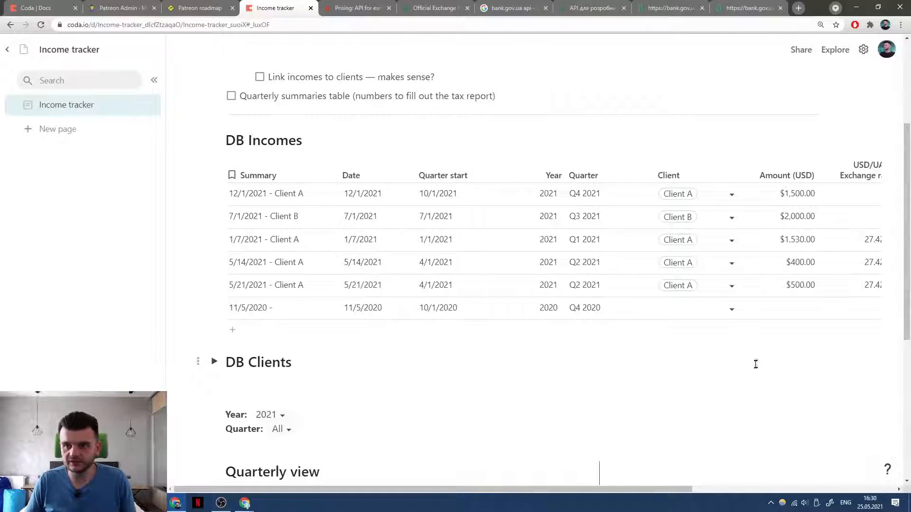
Insert a new blank table below the Quarterly view on the Income tracker page.
scroll(753, 371, "down", 6)
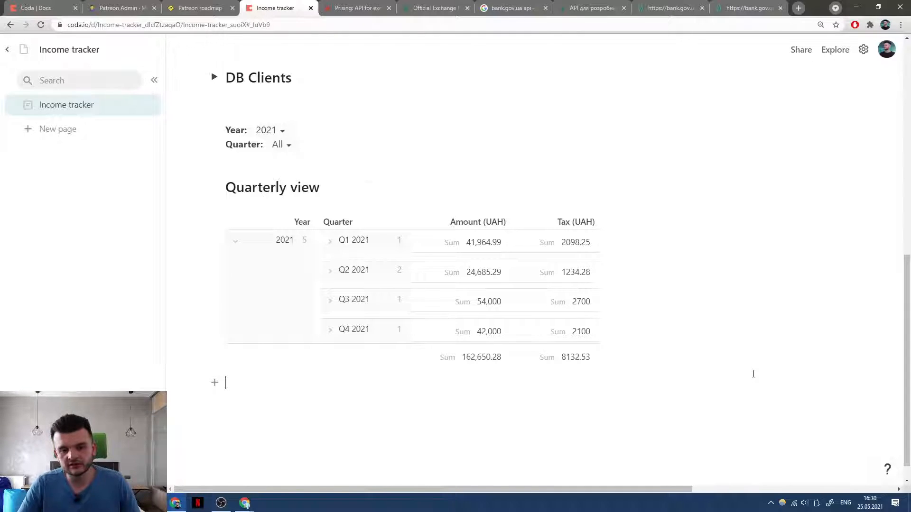
type("/")
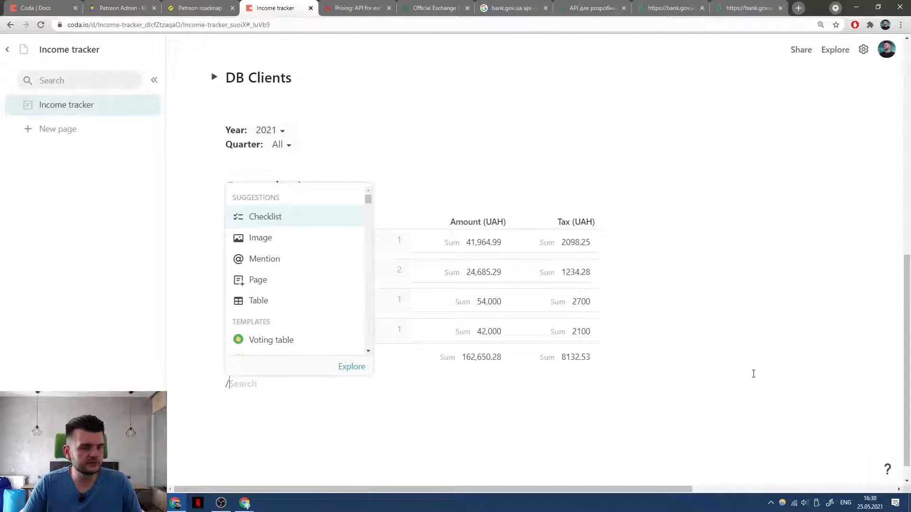
scroll(341, 285, "down", 6)
scroll(341, 284, "down", 5)
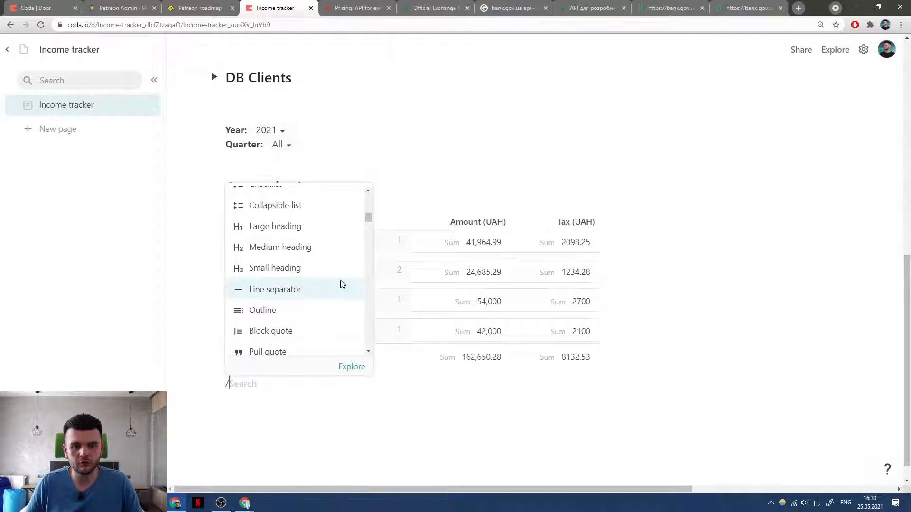
scroll(341, 285, "up", 10)
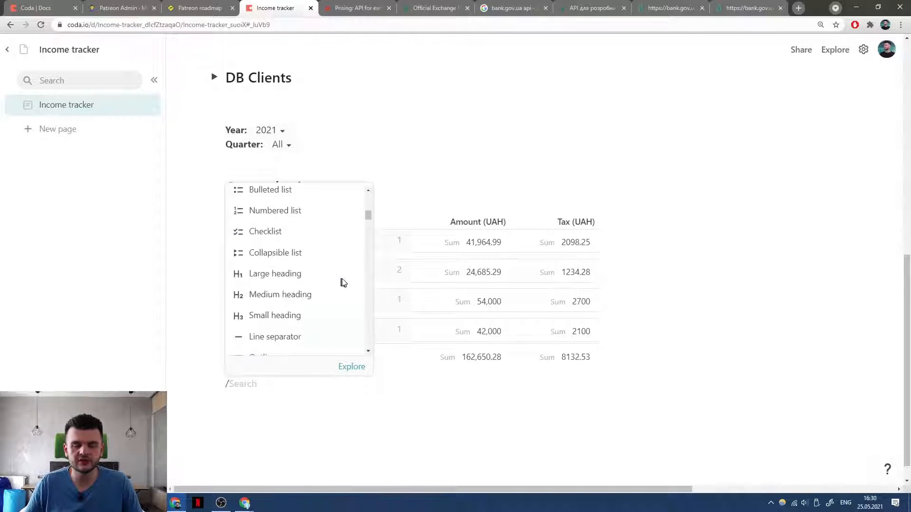
left_click(301, 414)
key("BackSpace")
type("ta")
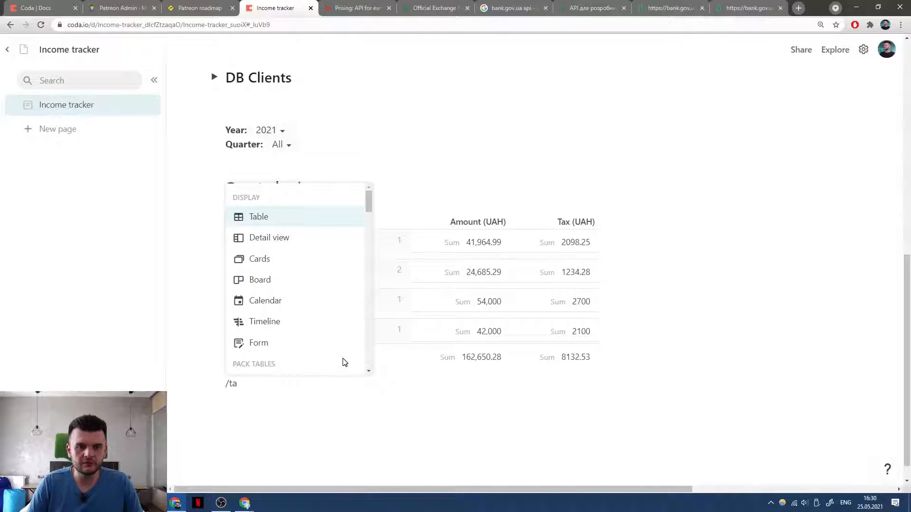
key("Return")
key("Return")
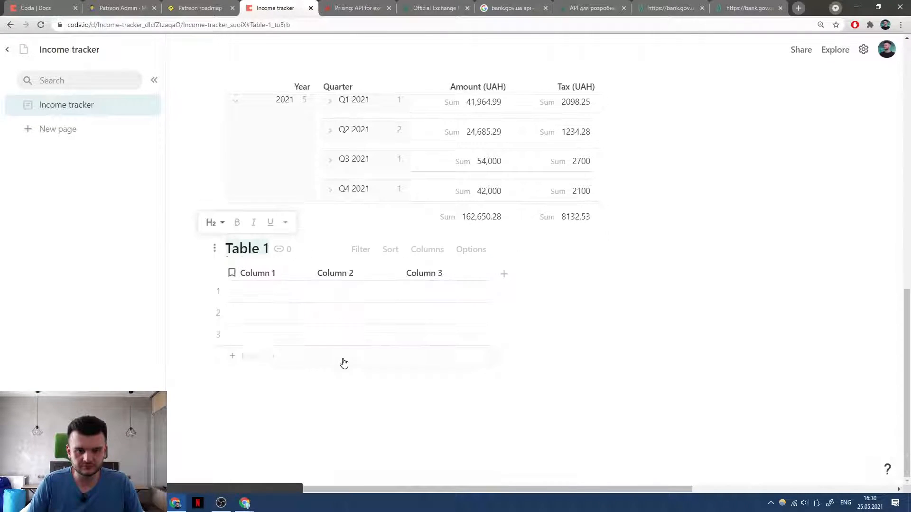
Name the new table DB Quarterly summaries.
type("DB Q")
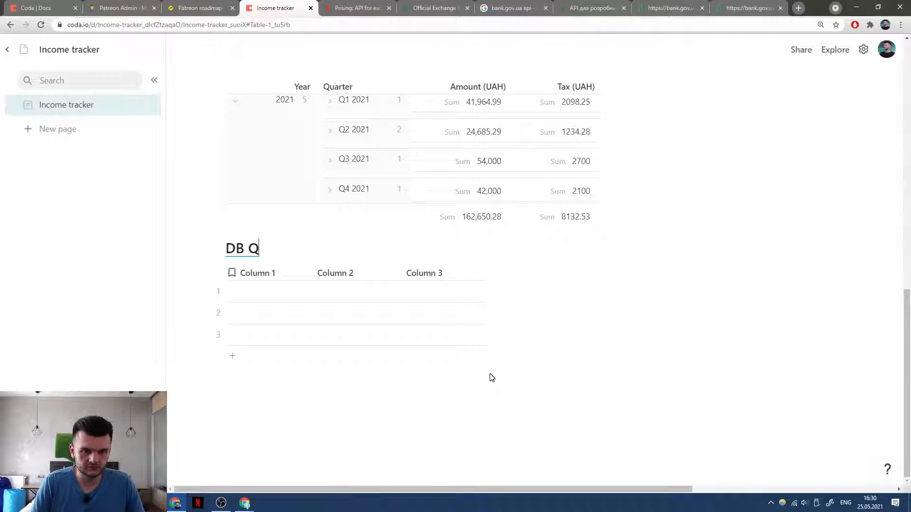
type("uarterly summar")
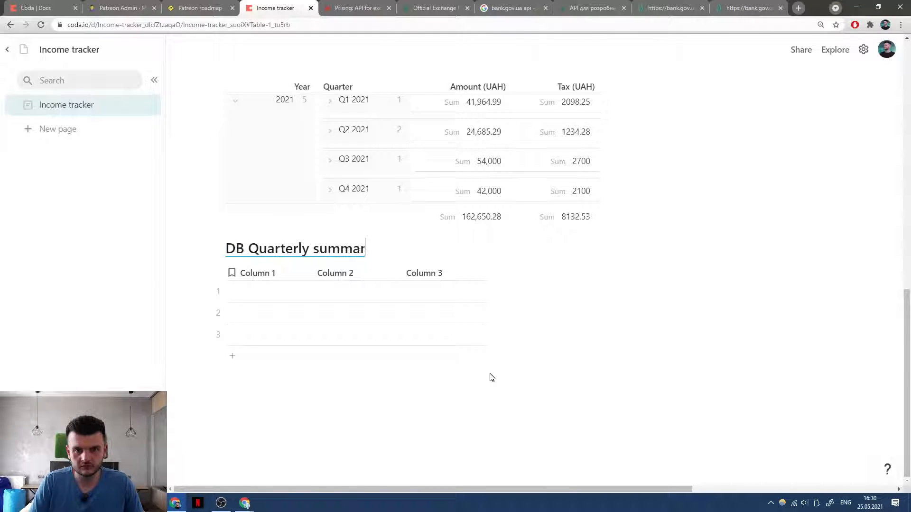
key("Return")
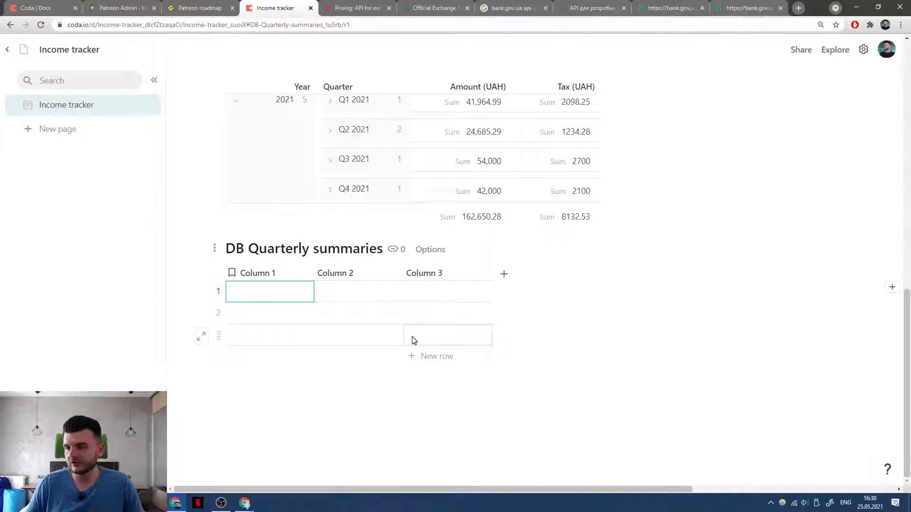
scroll(406, 339, "up", 1)
scroll(399, 334, "up", 3)
scroll(327, 271, "down", 4)
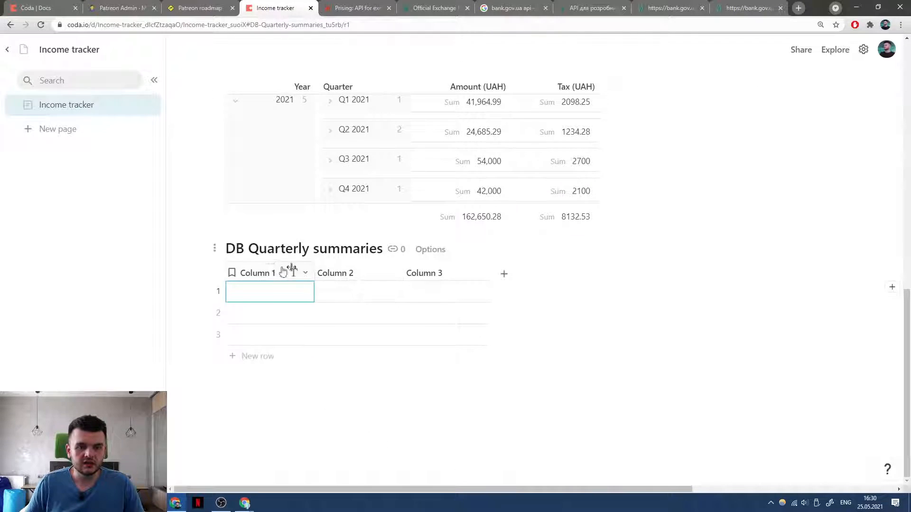
Rename the first column of DB Quarterly summaries as Quarter.
left_click(297, 271)
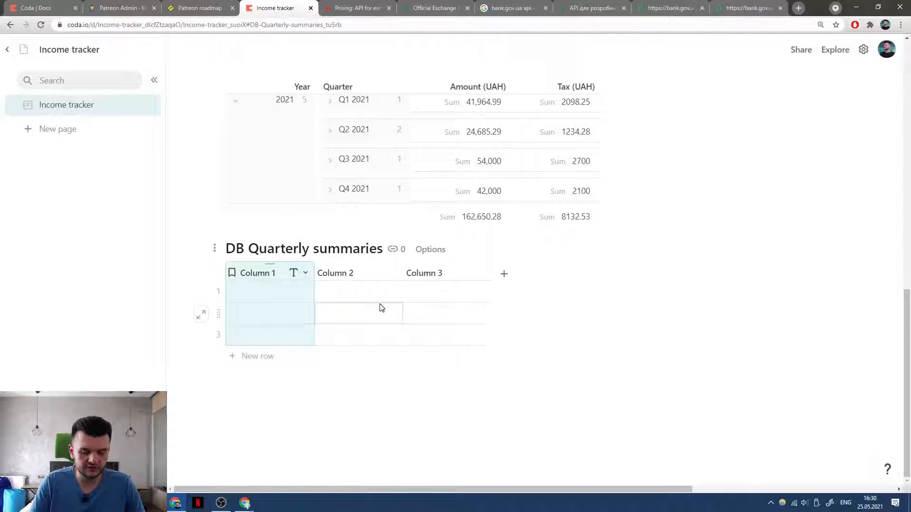
type("Year and")
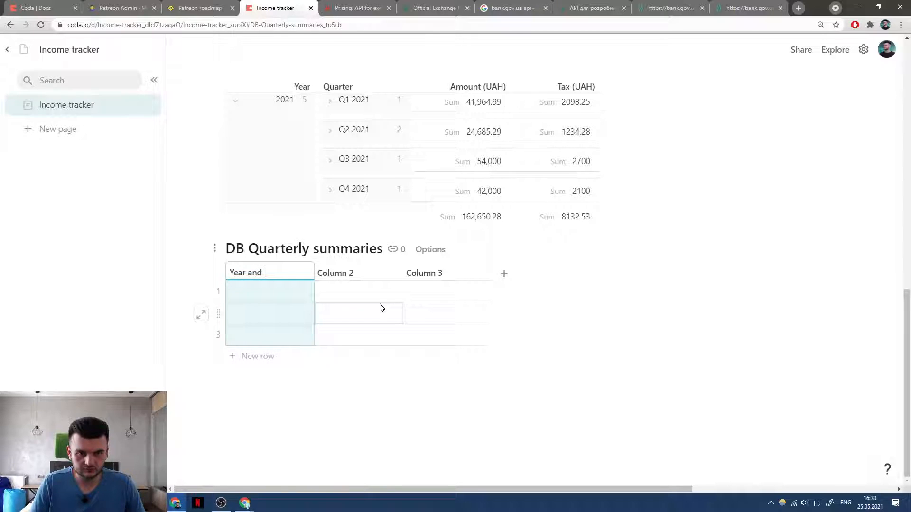
type(" quar")
key("ctrl+a")
key("BackSpace")
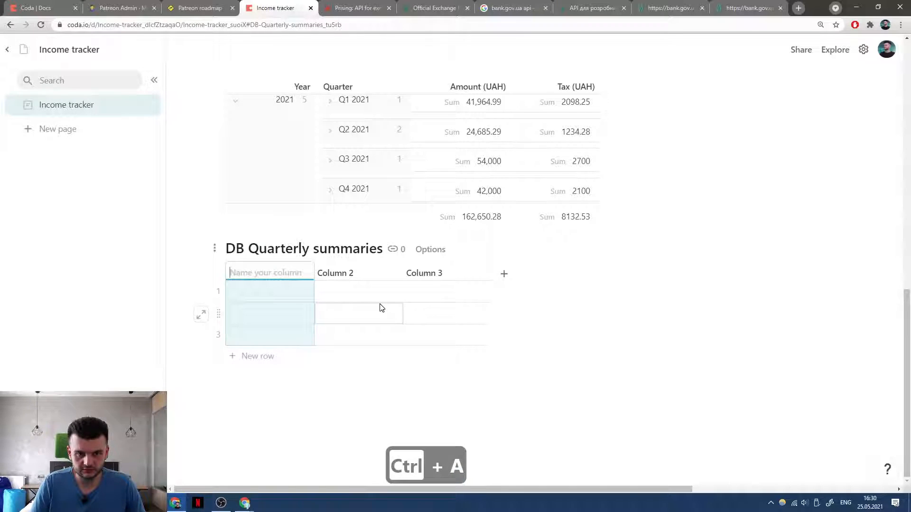
type("Quarte")
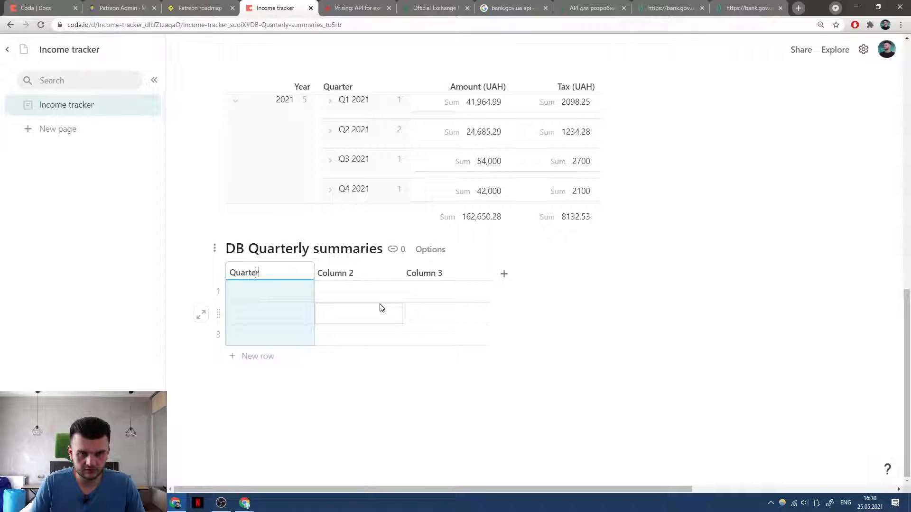
type("r")
key("Return")
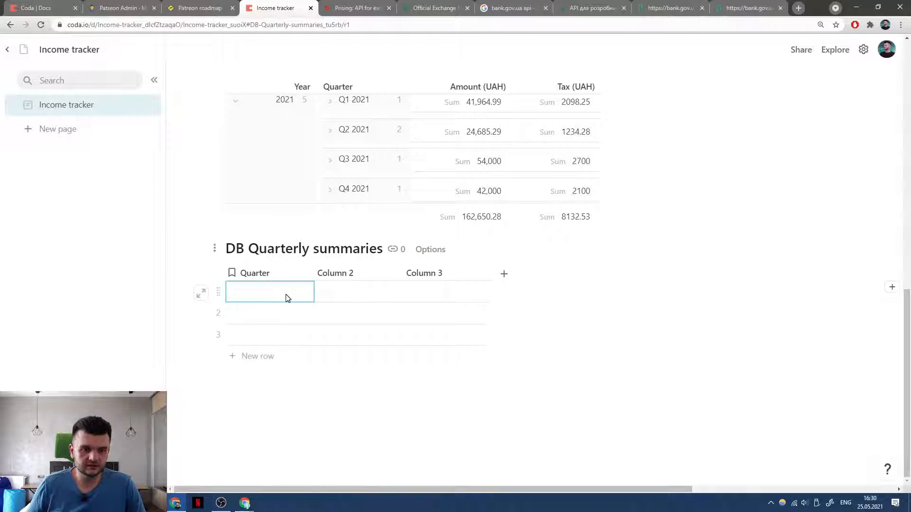
Enter Q1 2020 and Q2 2020 in the first two rows of the Quarter column.
type("Q1 2020")
key("Return")
type("Q2 2020")
key("Return")
Rename the second column of DB Quarterly summaries as Year, make it a Number column, and narrow it slightly.
left_click(342, 273)
type("Year")
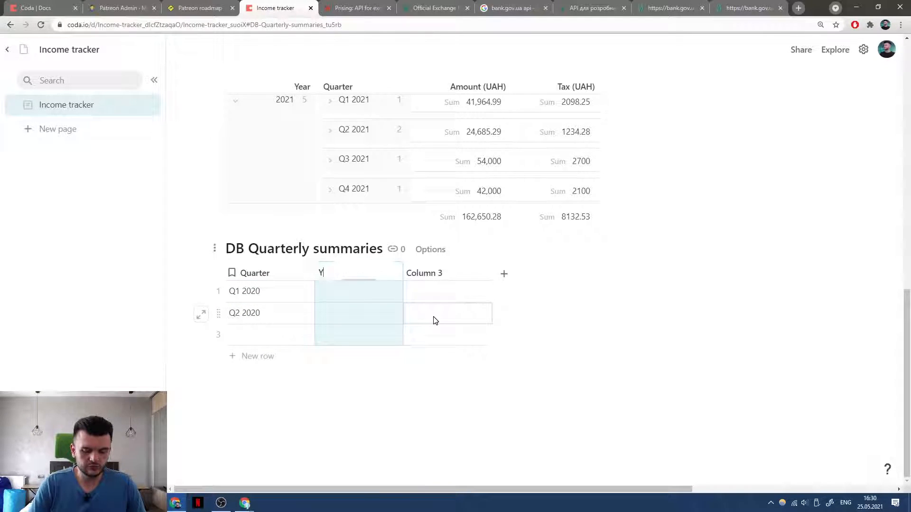
key("Return")
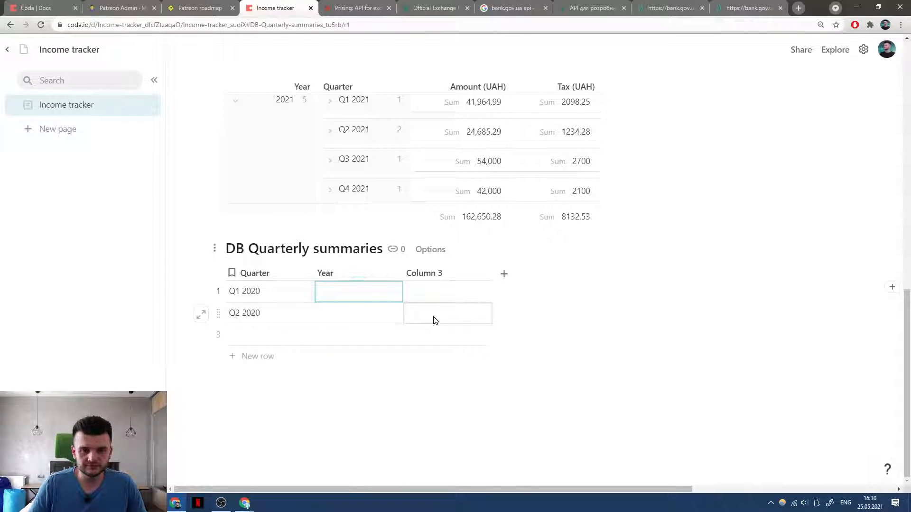
left_click(385, 272)
left_click(403, 316)
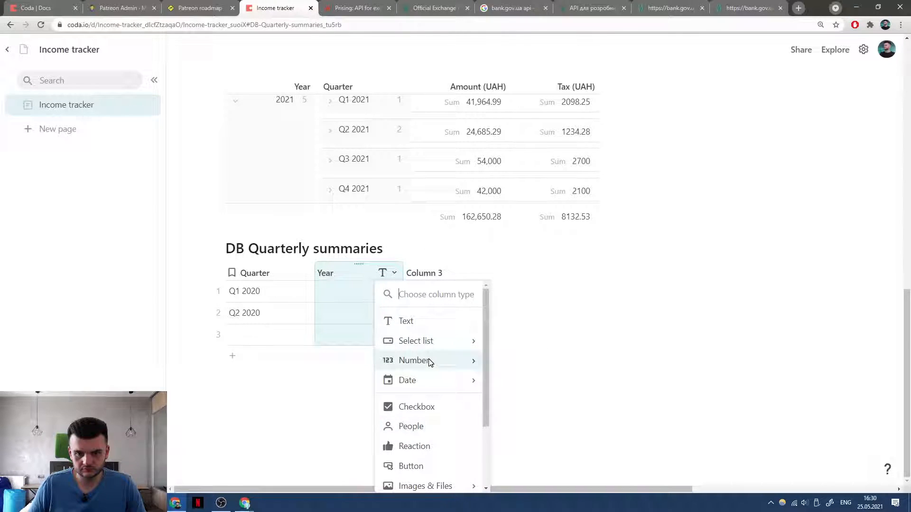
mouse_move(429, 360)
left_click(522, 362)
left_click_drag(403, 276, 381, 276)
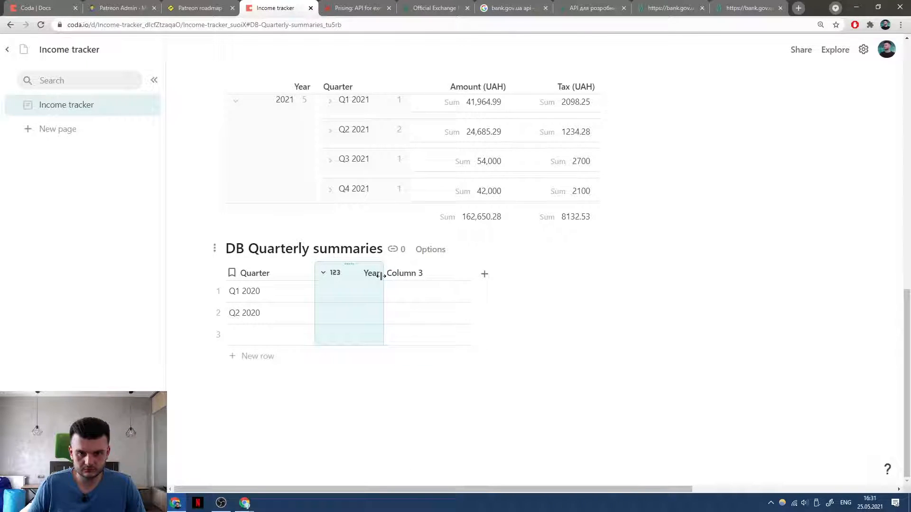
Compare the Year and Quarter columns of DB Incomes with the columns of DB Quarterly summaries.
scroll(422, 271, "right", 2)
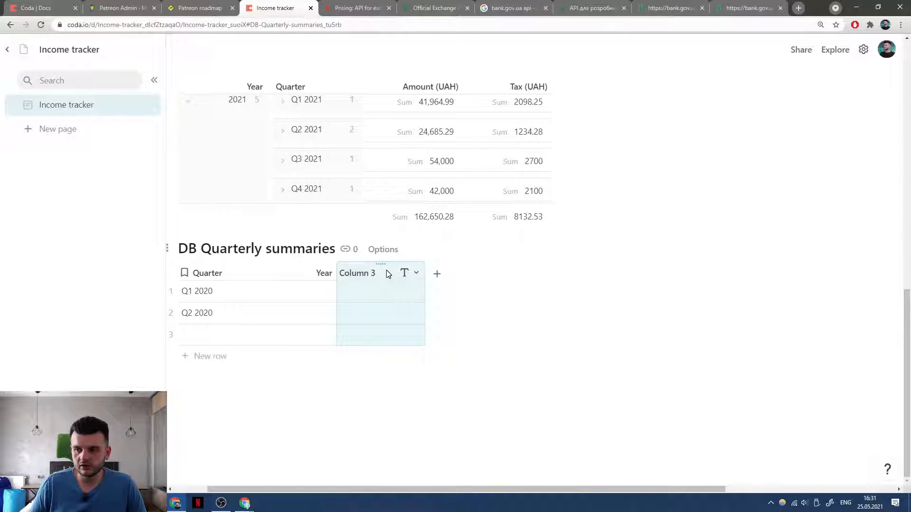
scroll(387, 274, "left", 2)
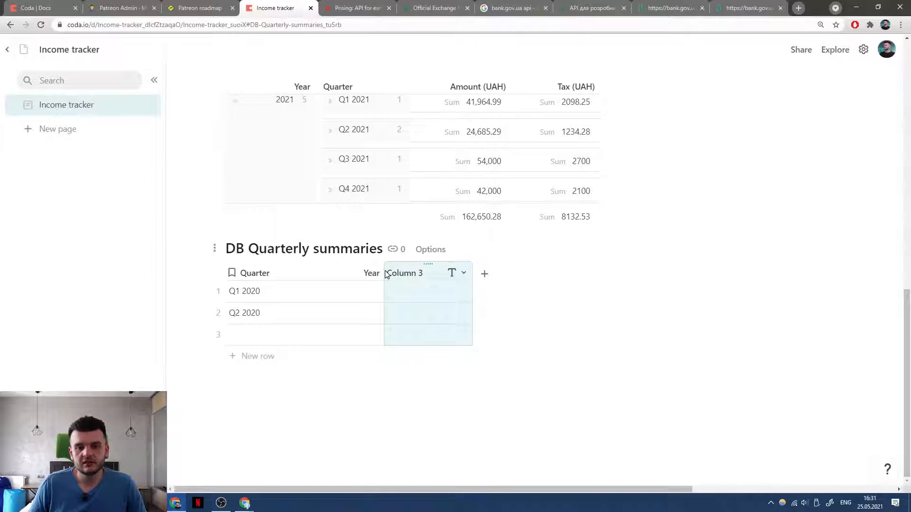
scroll(401, 274, "up", 10)
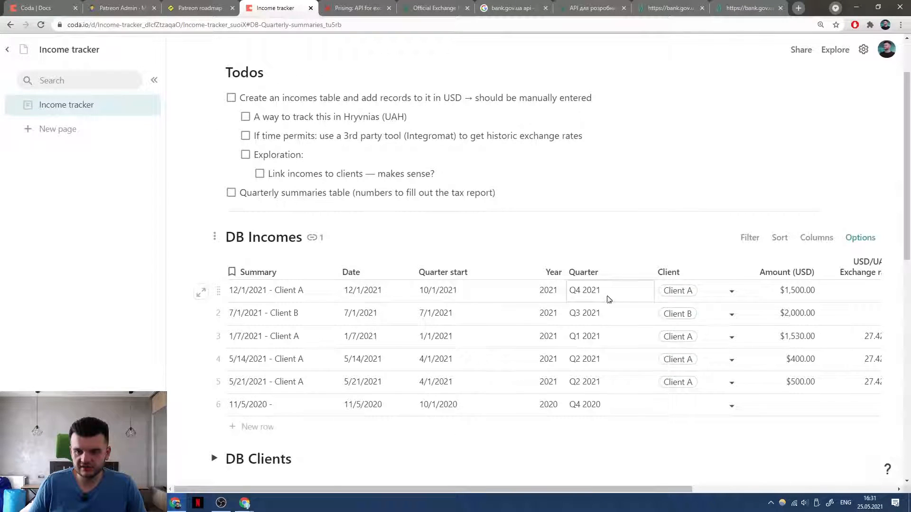
scroll(614, 290, "down", 5)
scroll(618, 292, "up", 3)
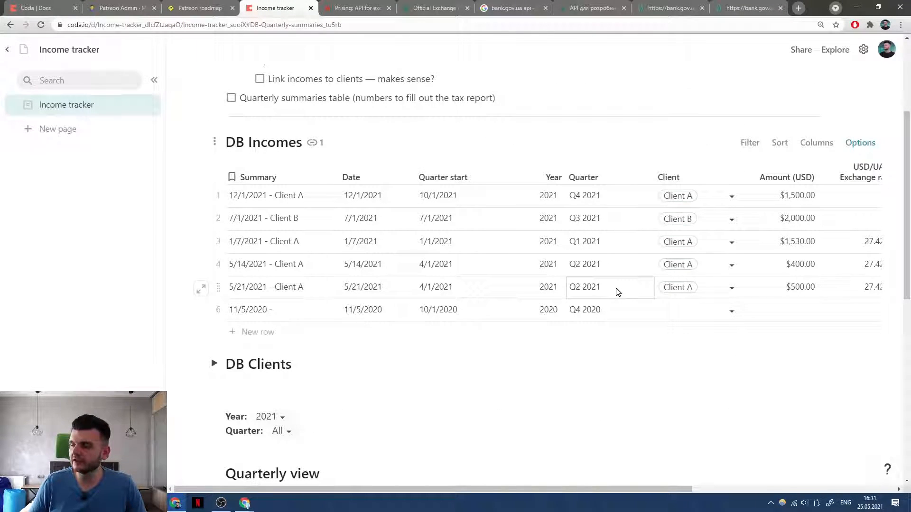
left_click(599, 175)
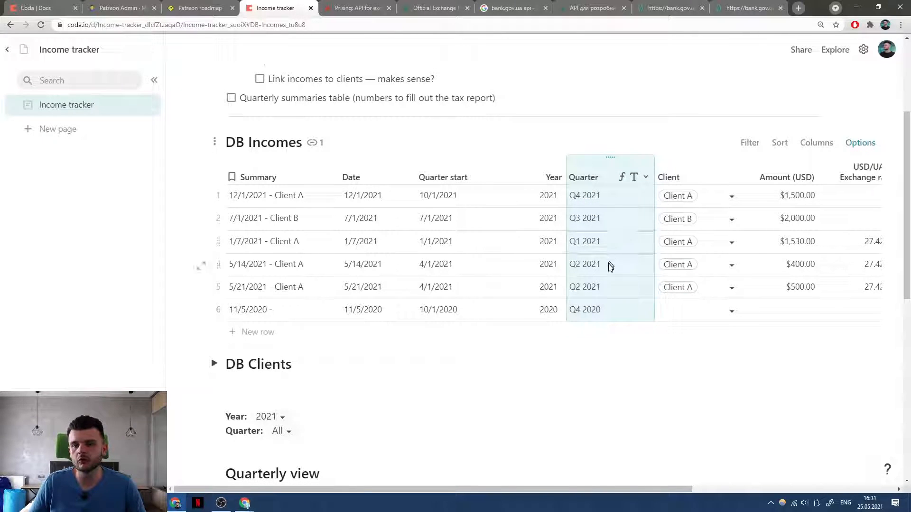
scroll(608, 294, "down", 8)
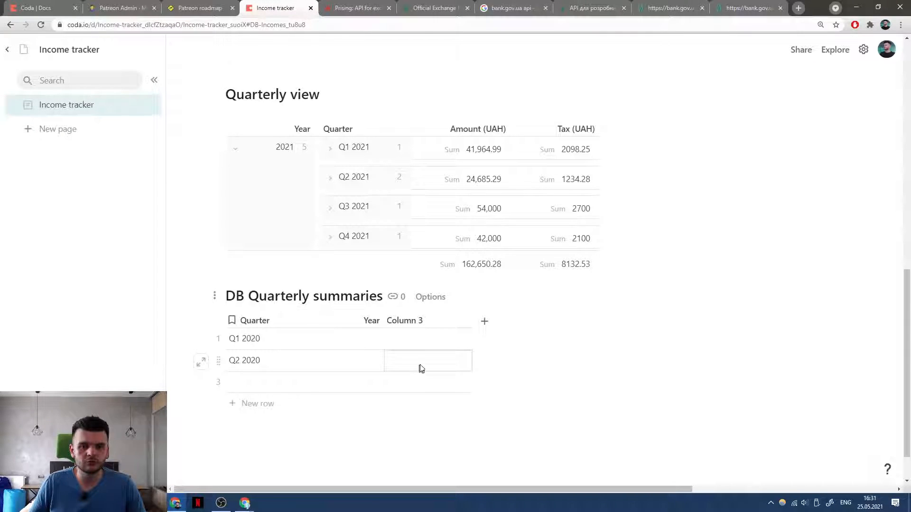
scroll(423, 365, "up", 8)
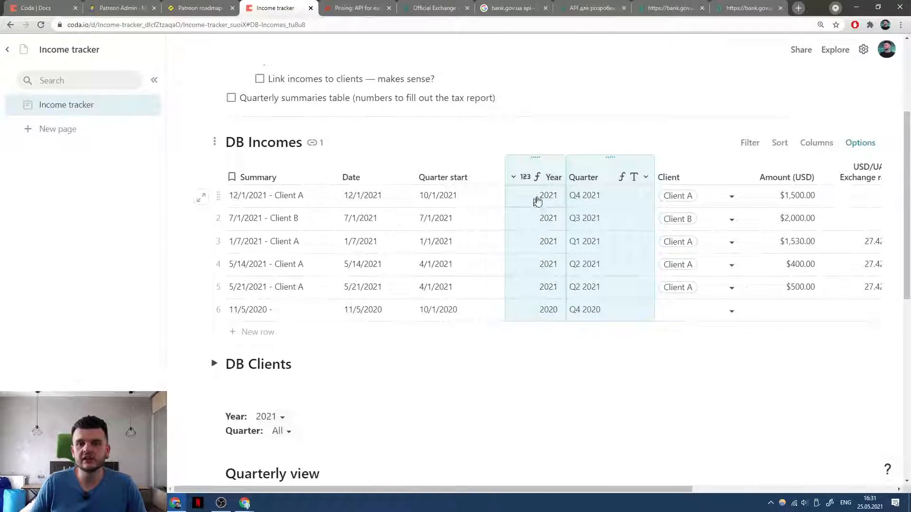
scroll(521, 200, "right", 2)
scroll(508, 203, "down", 8)
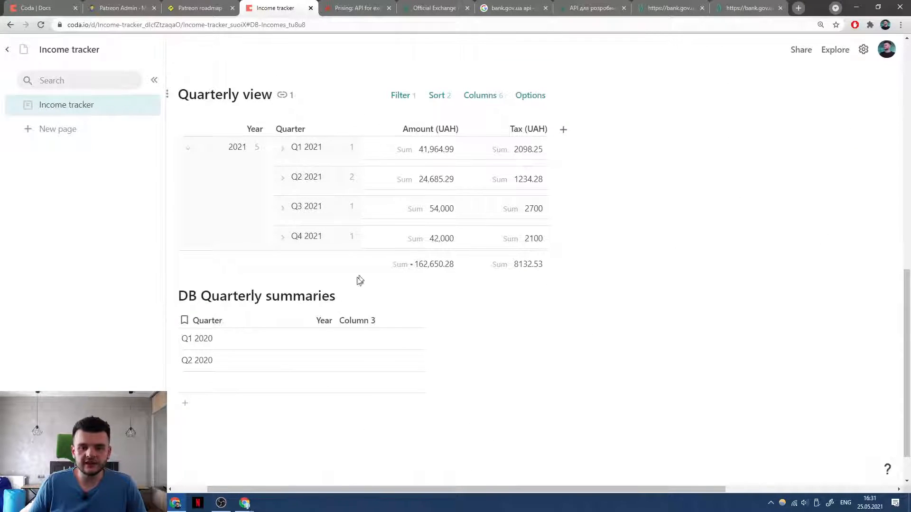
Try to rename the third column of DB Quarterly summaries as Quarter.
left_click(371, 320)
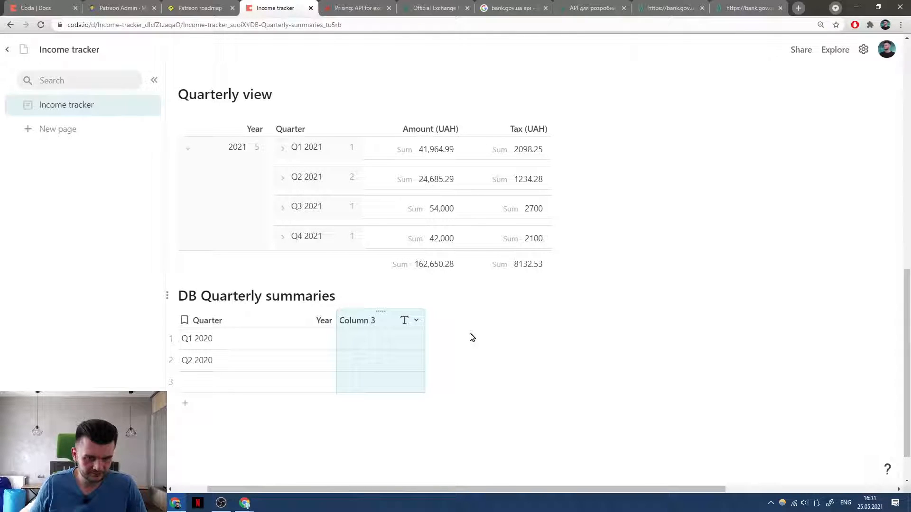
type("Quarter")
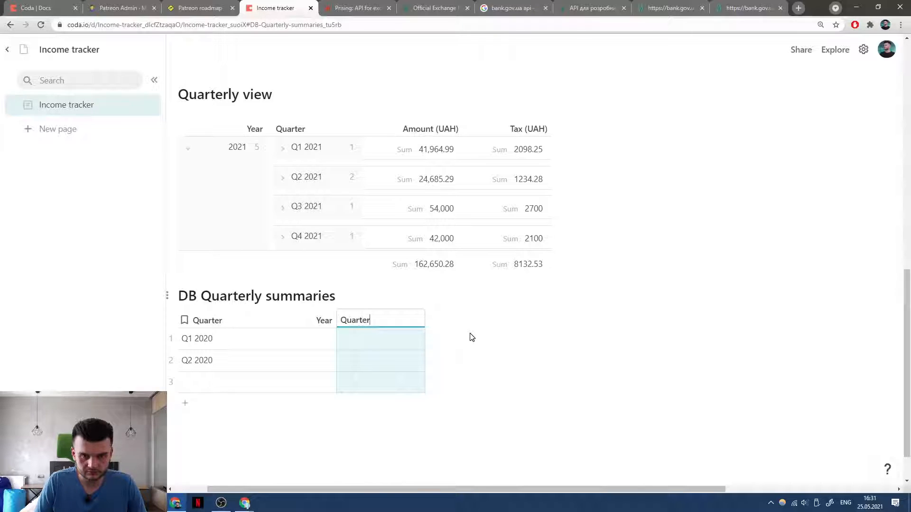
key("Return")
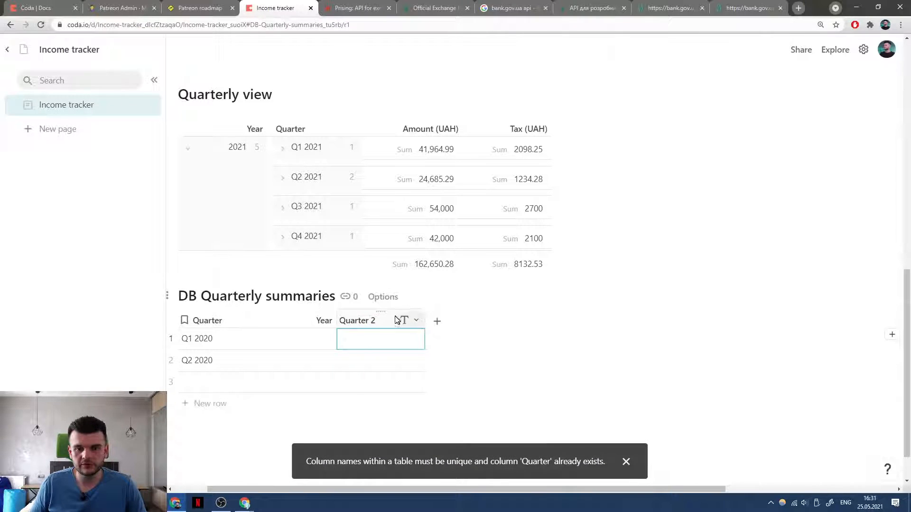
Rename the third column of DB Quarterly summaries as Quarter index.
double_click(373, 322)
type("Q")
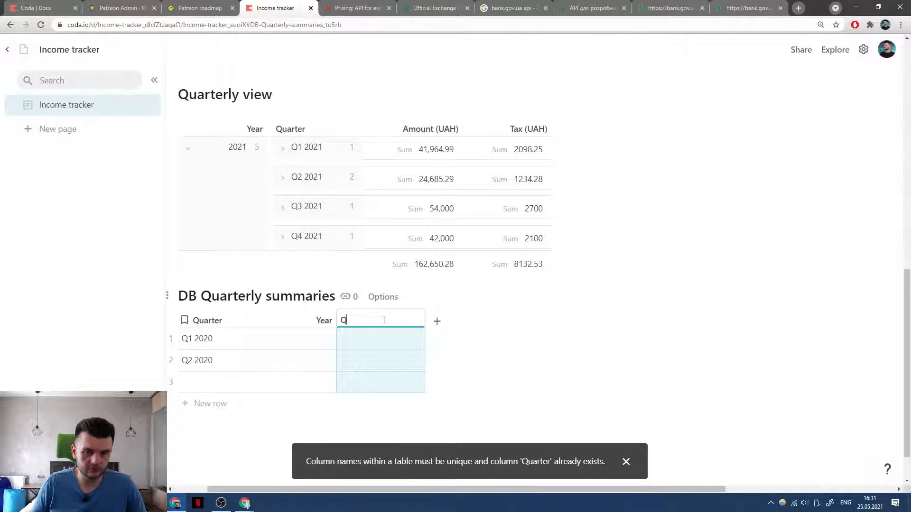
type("uarter ")
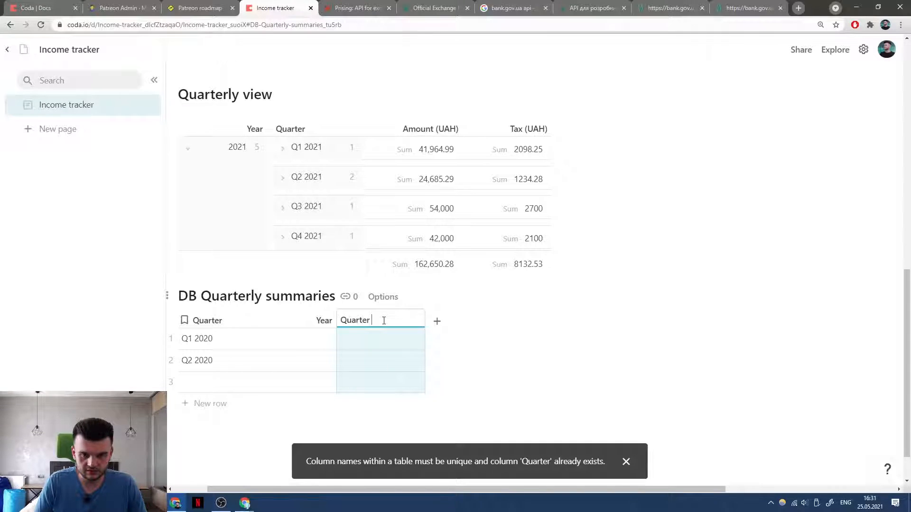
type("index")
key("Return")
Make Quarter index a Number column and fill it with 1, 2, 3 and 4, adding a fourth row.
left_click(416, 320)
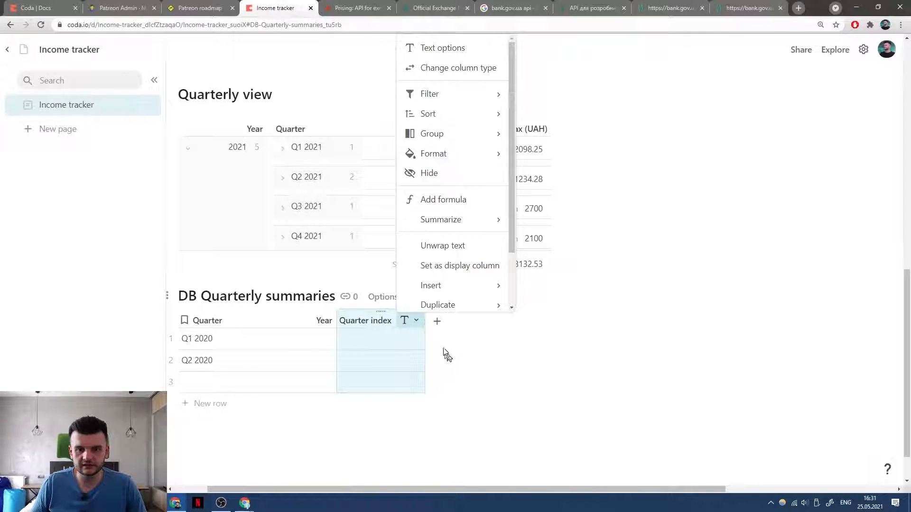
left_click(434, 70)
left_click(449, 117)
left_click(386, 388)
type("3")
left_click(375, 404)
type("4")
left_click(387, 365)
Enter 2021 in the Year column for all four rows of DB Quarterly summaries.
left_click(325, 337)
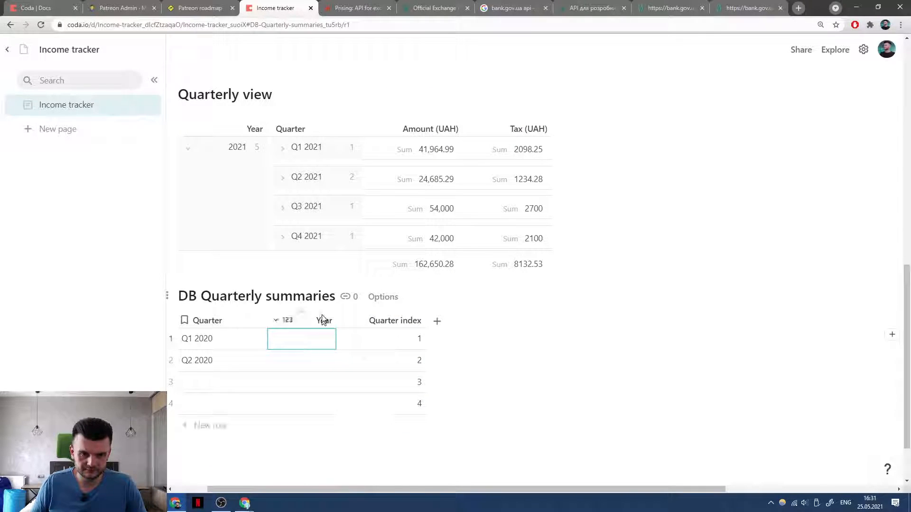
type("2021")
key("Return")
type("2021")
key("Return")
type("2021")
key("Return")
type("2021")
Give the Quarter column of DB Quarterly summaries the formula Format("Q{1} {2}", Quarter index, Year).ToText().
scroll(341, 368, "down", 1)
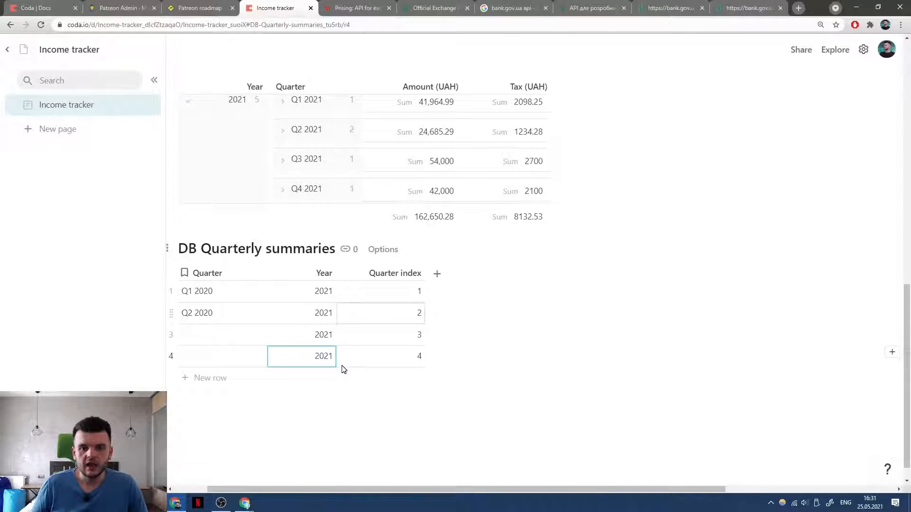
left_click(211, 274)
key("equal")
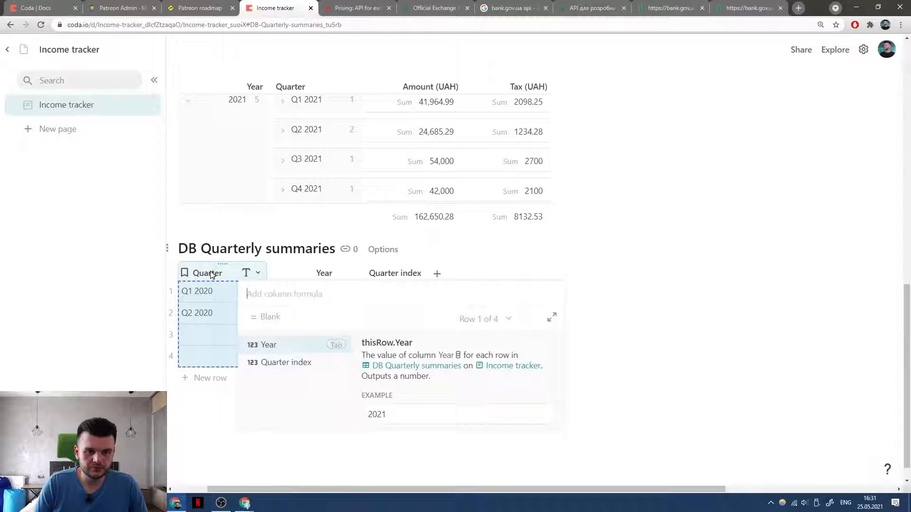
type("Format(")
key("shift+Return")
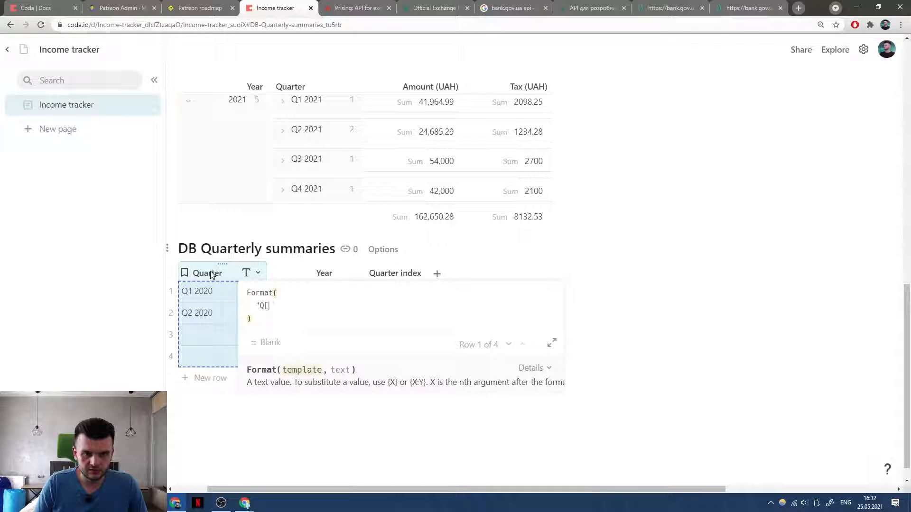
type("\"Q{1} ")
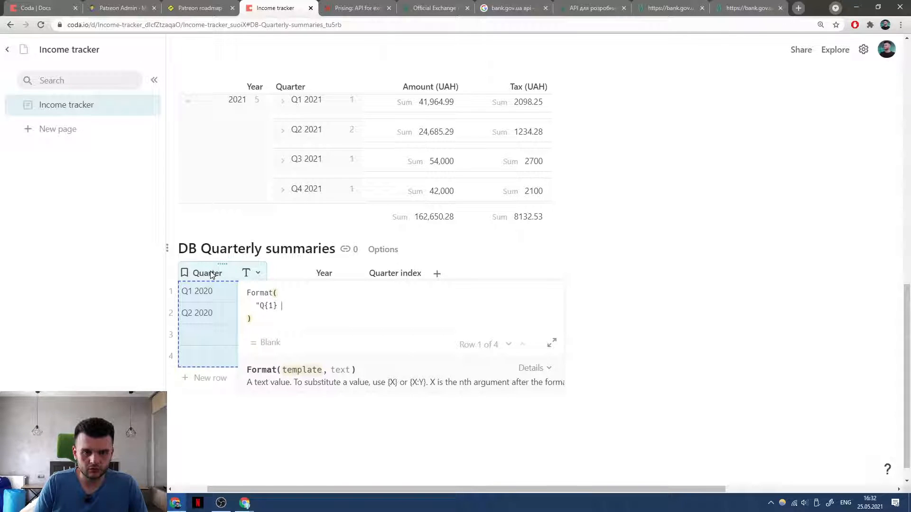
type("{2}\",")
key("shift+Return")
type("Quarter")
key("Tab")
type(",")
key("shift+Return")
type("Year")
key("Tab")
key("Down")
type(".ToText()")
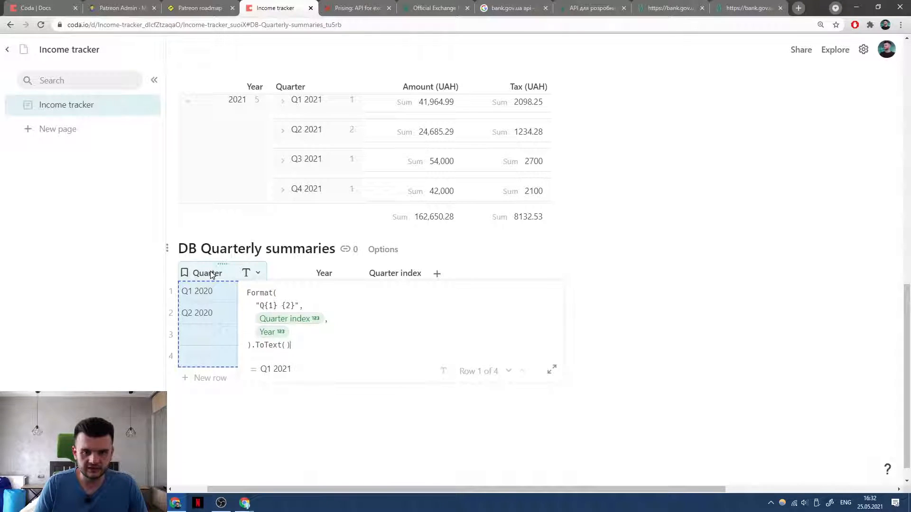
key("Return")
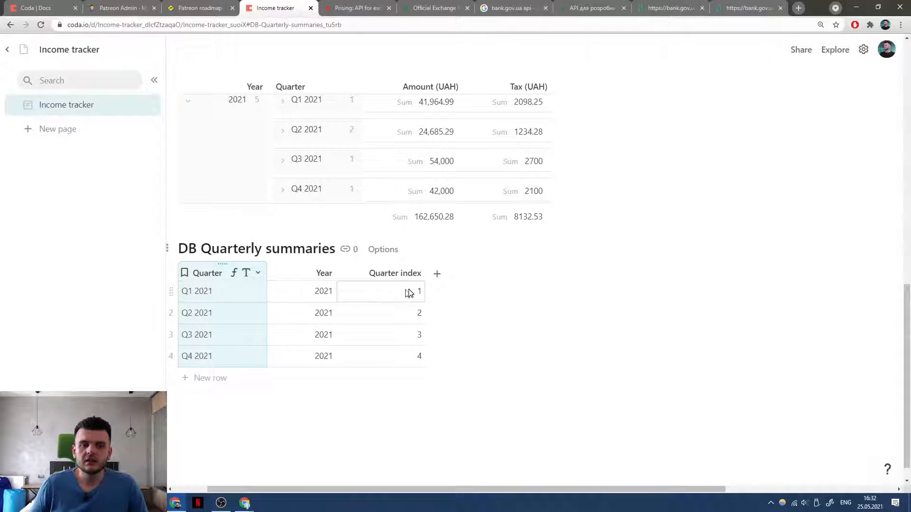
Add a Date column named Start date after Quarter index in DB Quarterly summaries.
left_click(419, 274)
scroll(423, 274, "right", 1)
left_click(393, 275)
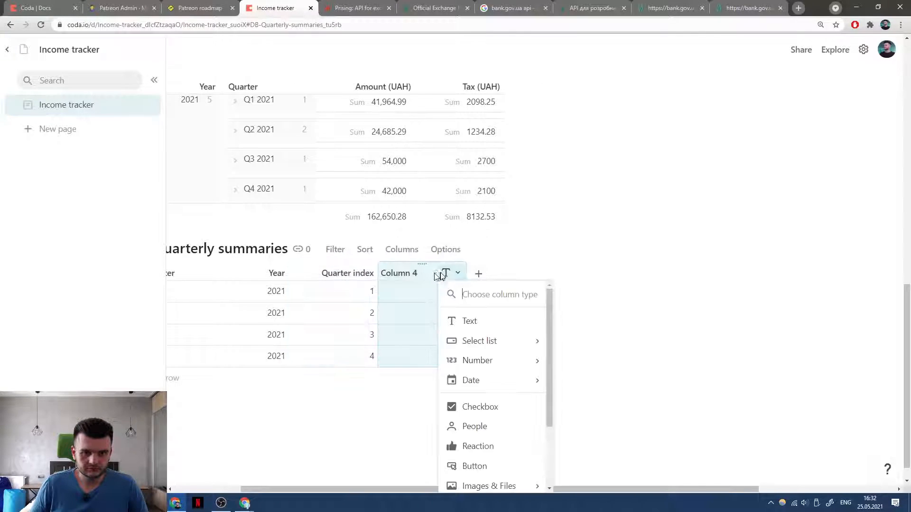
left_click(412, 275)
left_click(442, 275)
left_click(456, 316)
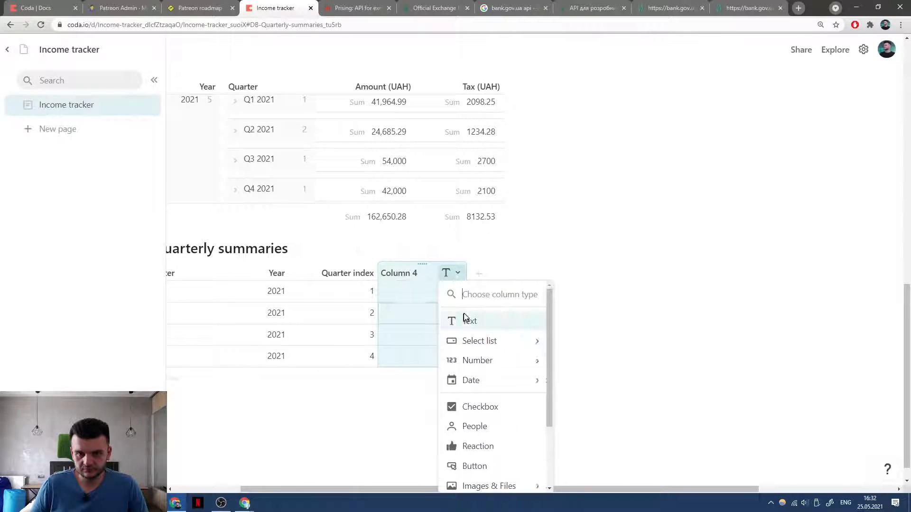
mouse_move(504, 378)
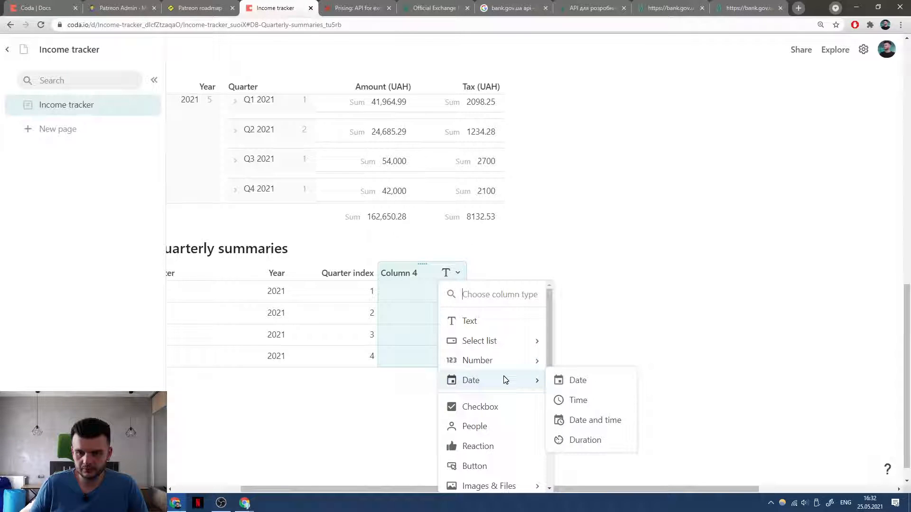
left_click(588, 382)
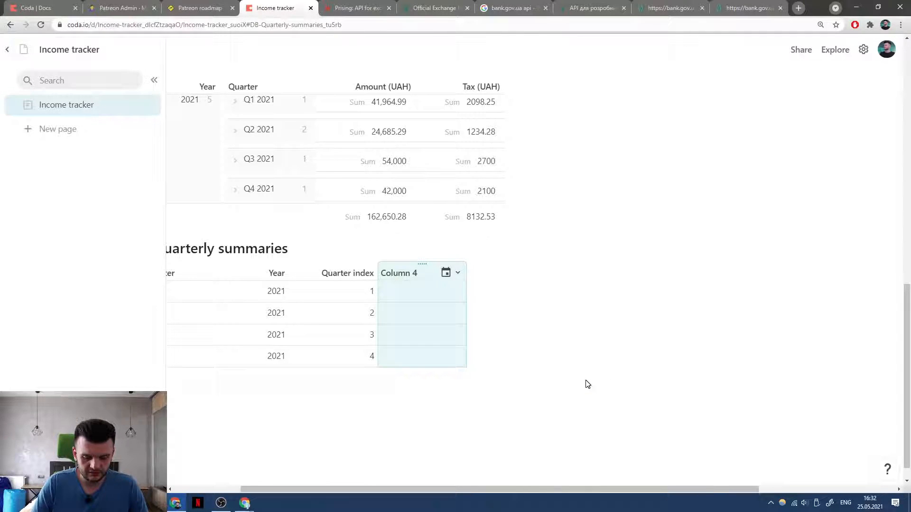
type("Start dat")
type("e")
key("Return")
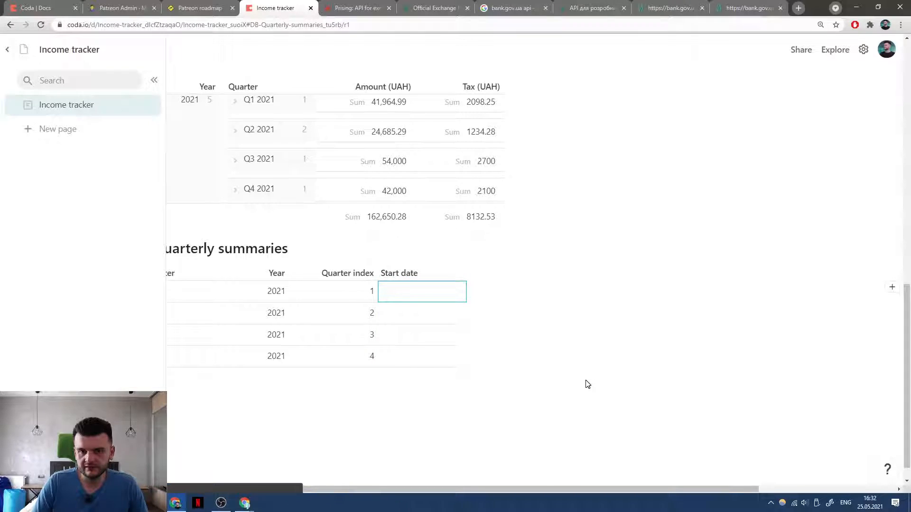
Give the Start date column a Date formula with Year as the year, Quarter index * 3 as the month and the day left empty.
key("=")
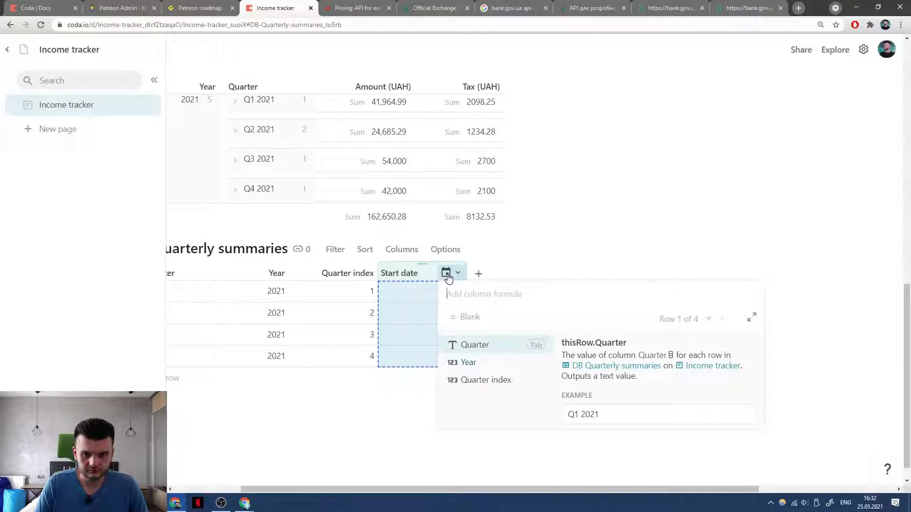
type("Date(, ,")
key("Tab")
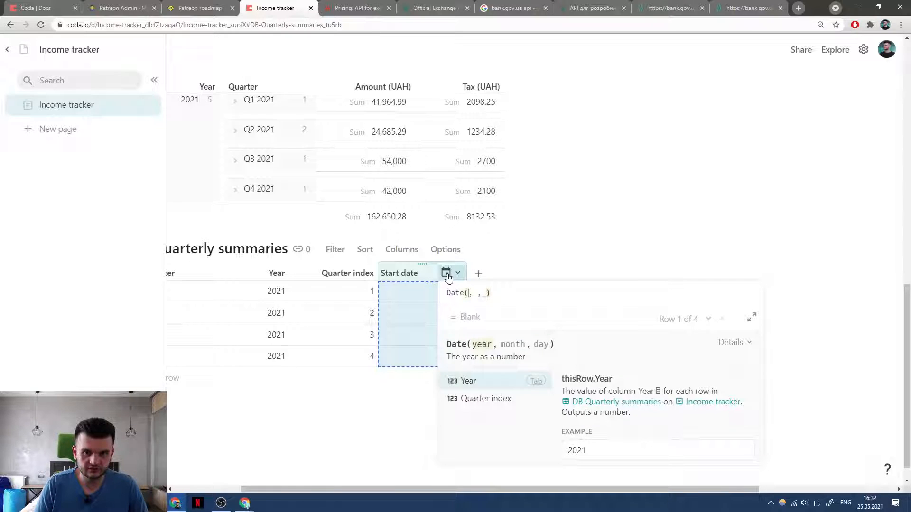
type("Year")
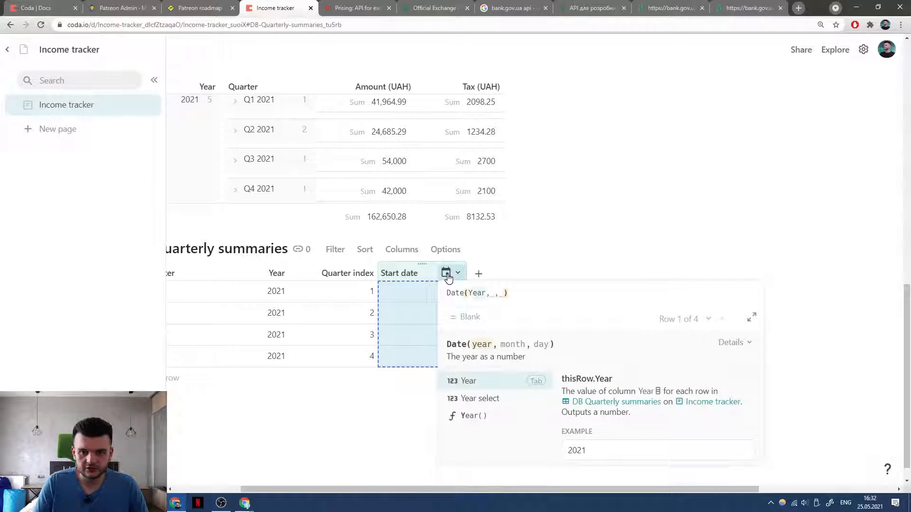
key("Tab")
key("Right")
key("Right")
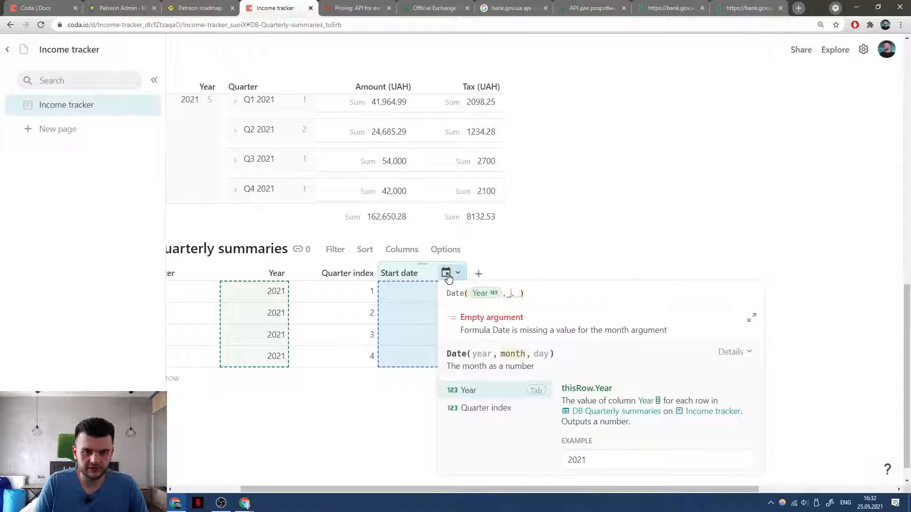
type("Quarter")
key("Down")
key("Tab")
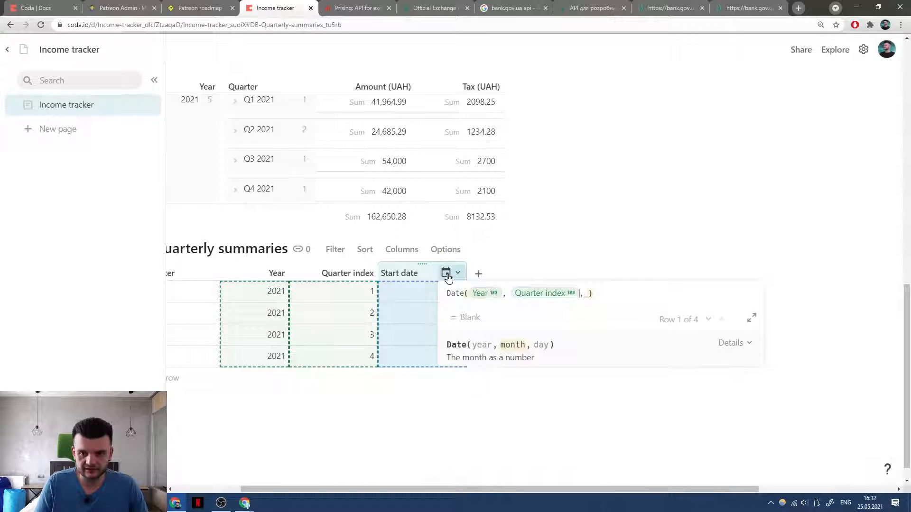
type("* 3")
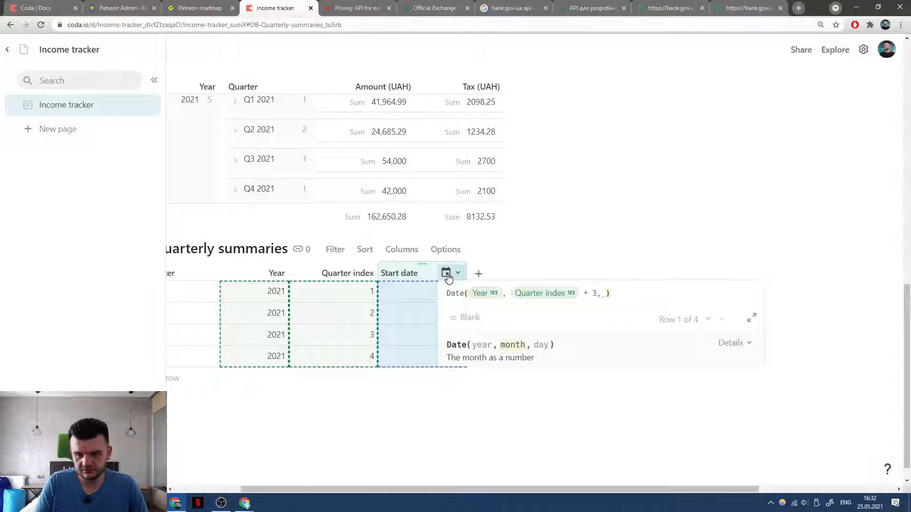
key("Return")
Complete the Start date formula as Date(Year, Quarter index * 3 - 2, 1) in DB Quarterly summaries.
left_click(428, 278)
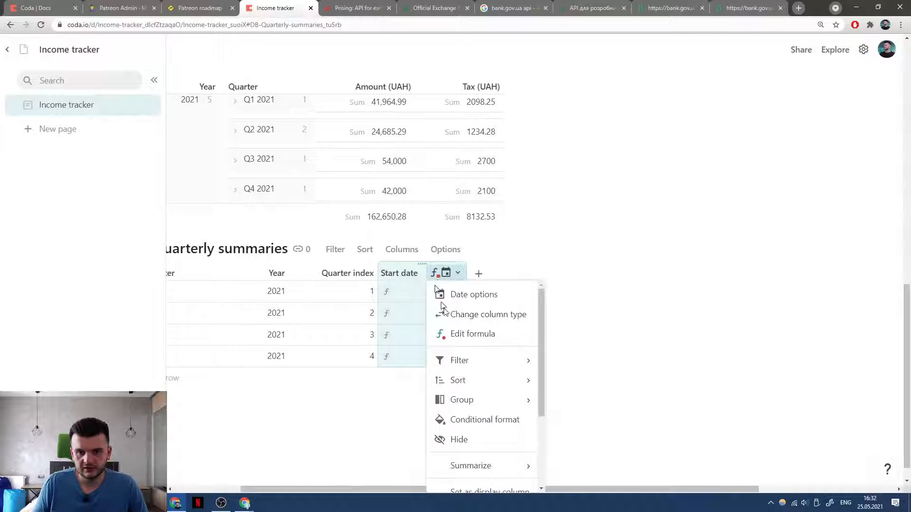
left_click(469, 333)
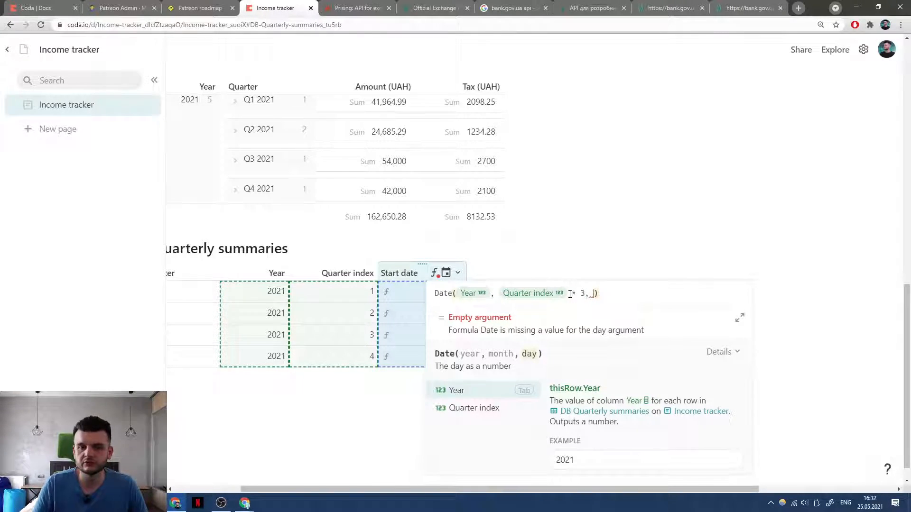
key("BackSpace")
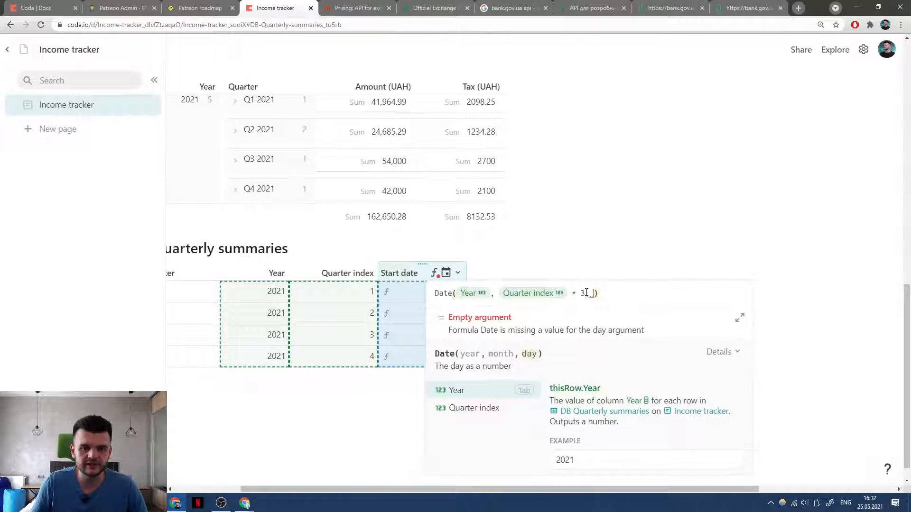
type(",")
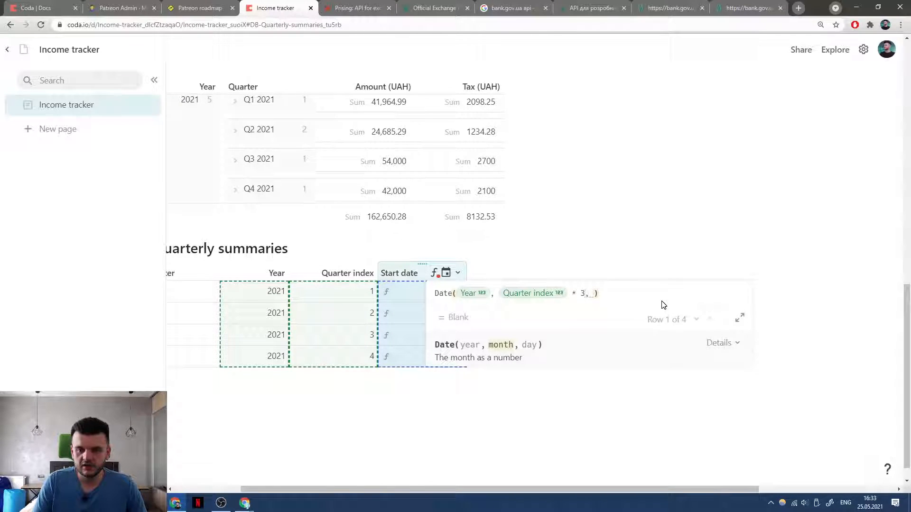
type(" - 2")
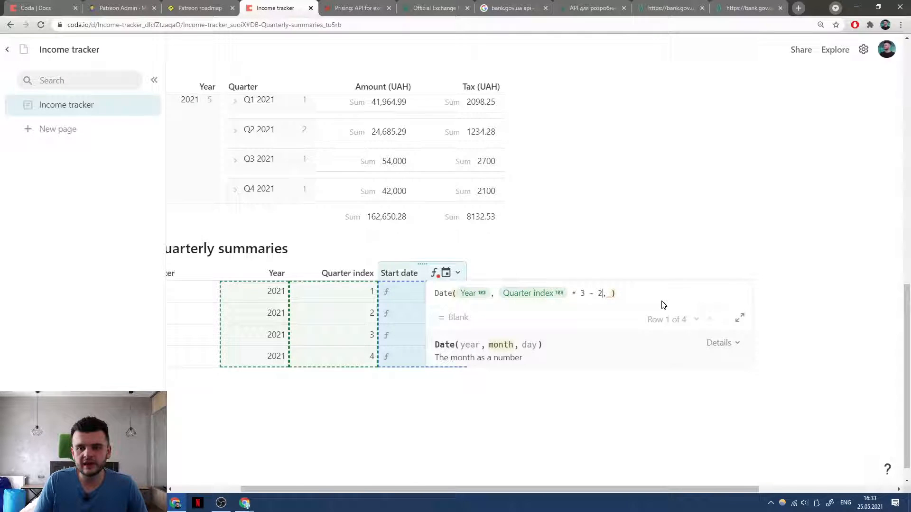
key("Right")
key("Right")
key("Right")
key("Left")
type("1")
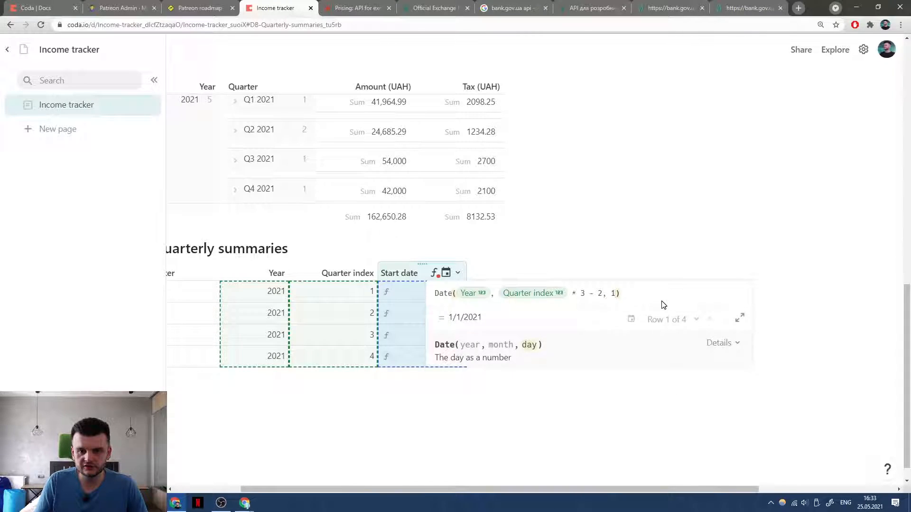
key("Return")
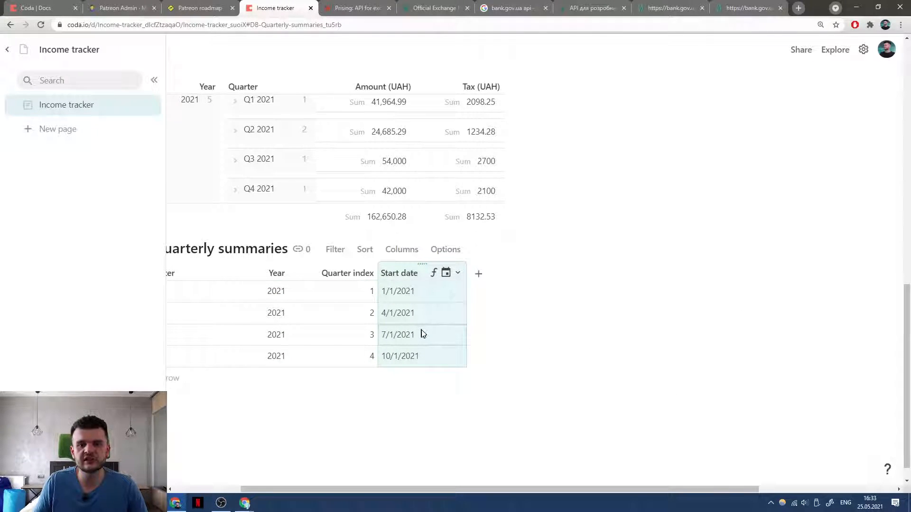
Change the month in the Start date formula to (Quarter index - 1) * 3 + 1 and add a new column after Start date.
left_click(359, 279)
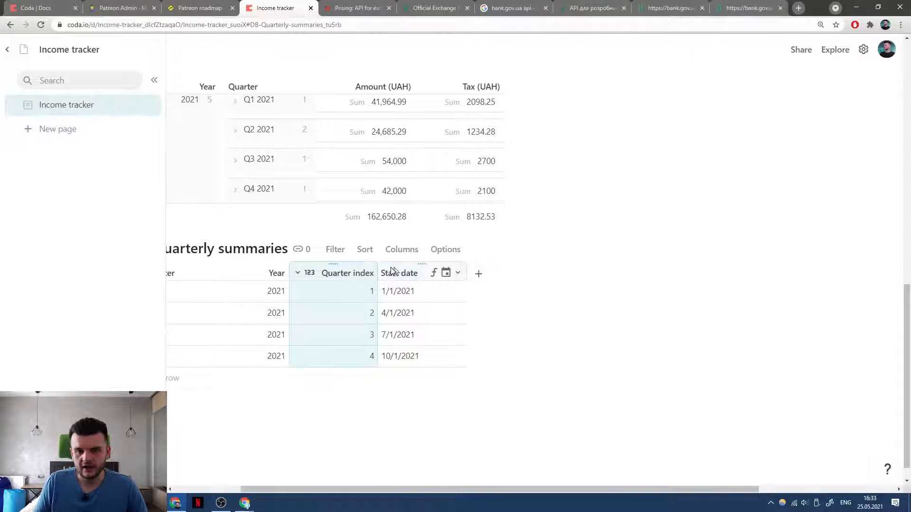
left_click(420, 273)
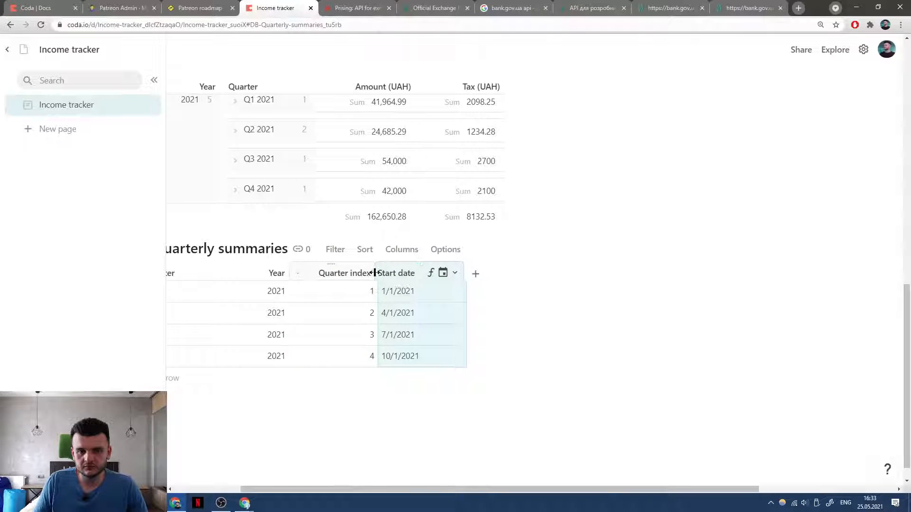
left_click(454, 273)
left_click(463, 334)
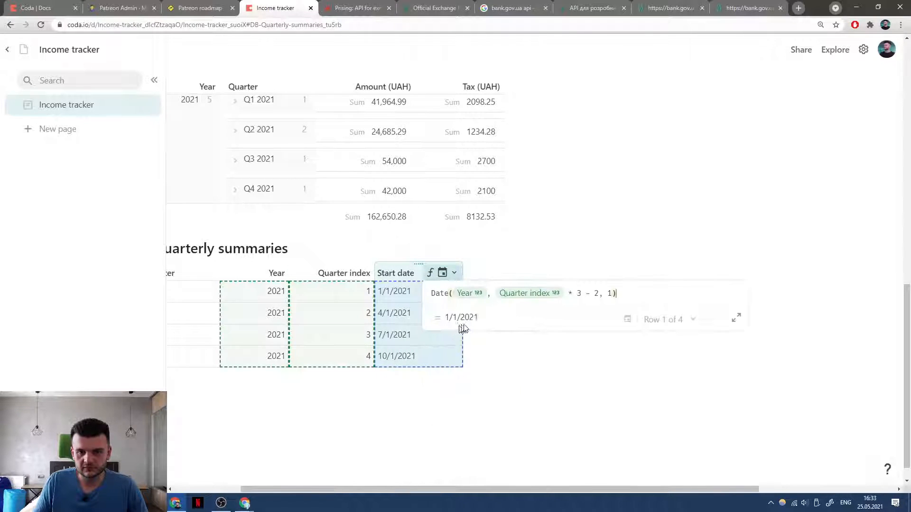
left_click(586, 294)
left_click(554, 294)
left_click(587, 293)
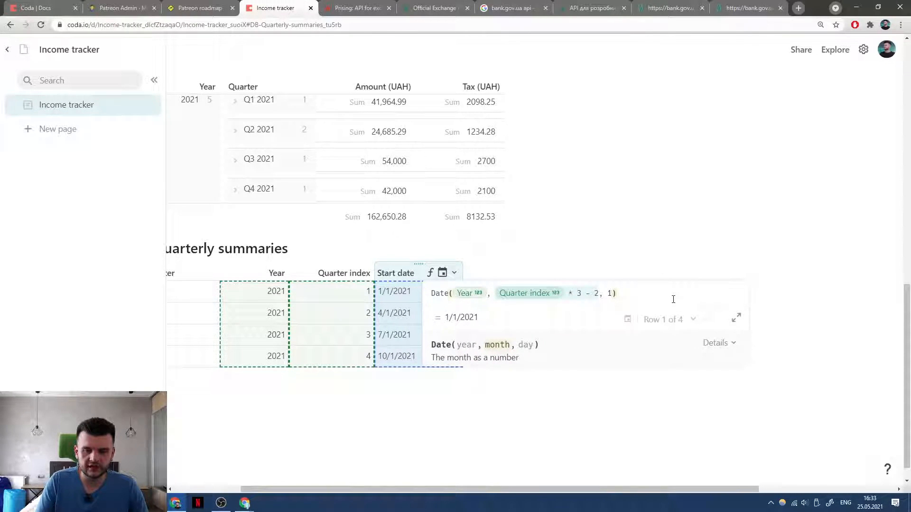
key("BackSpace")
type("(Q")
key("Down")
key("Tab")
type("- 1) * 3")
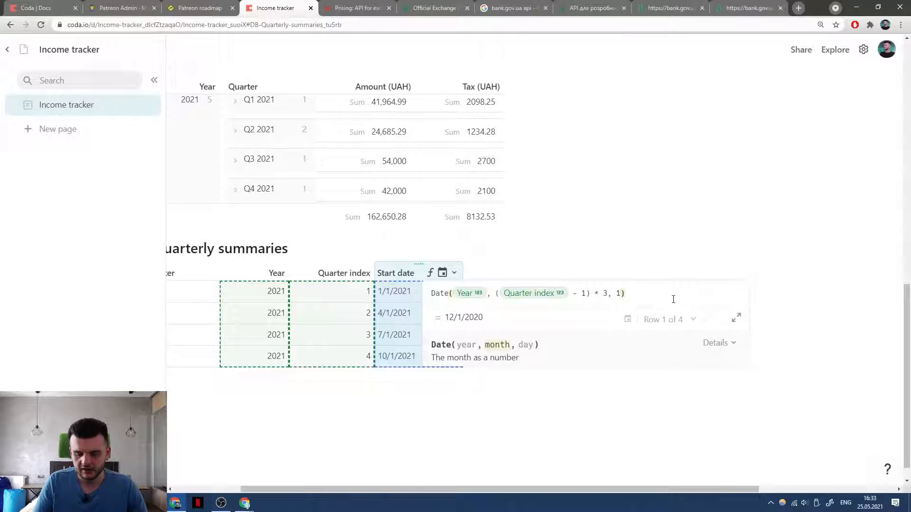
type("+ ")
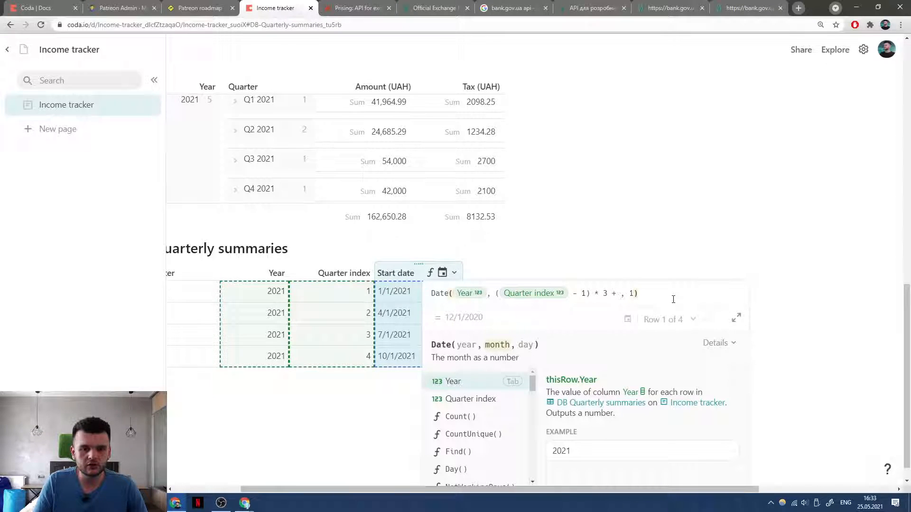
type("1")
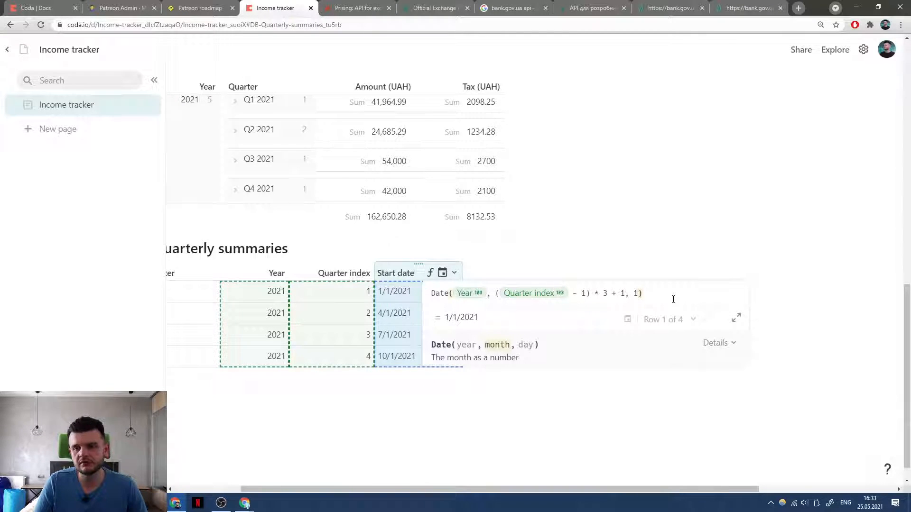
key("Return")
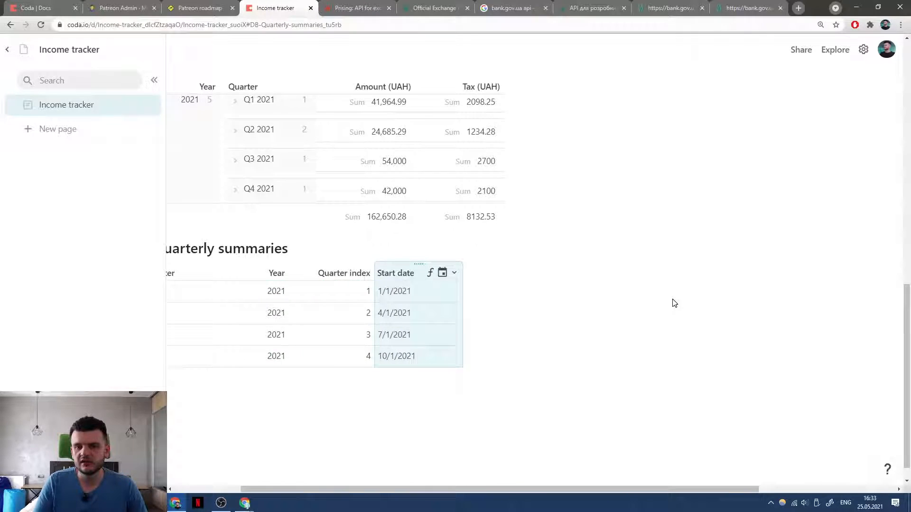
left_click(473, 271)
Try Quarter index * 3 / 2 as the month argument of the Start date formula.
left_click(433, 272)
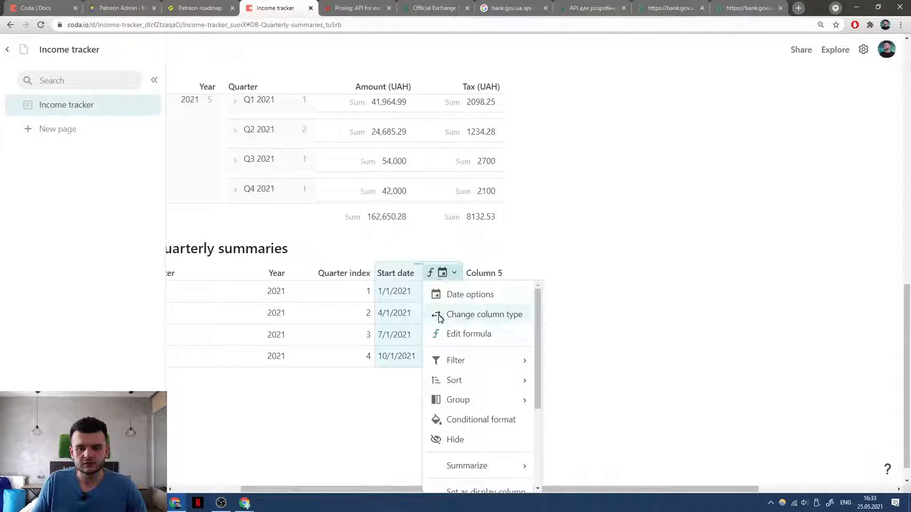
left_click(433, 333)
left_click(609, 294)
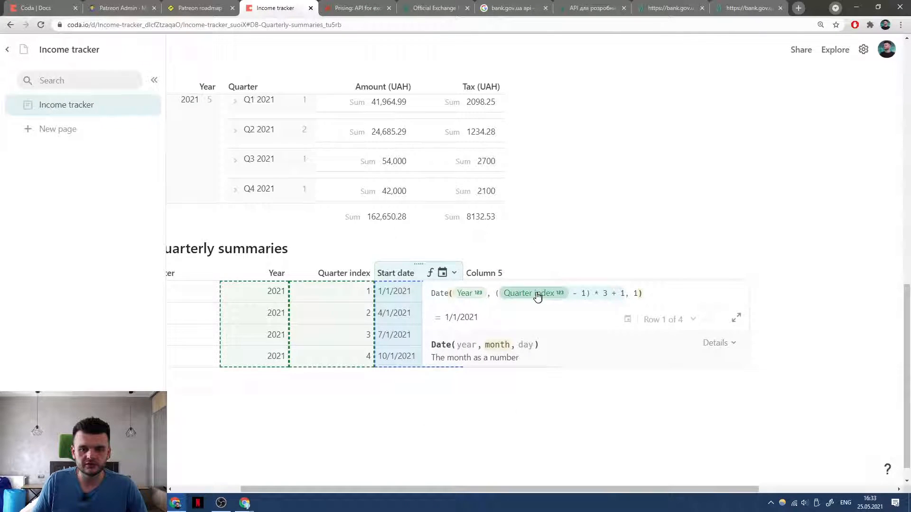
left_click_drag(499, 295, 496, 295)
type("Q")
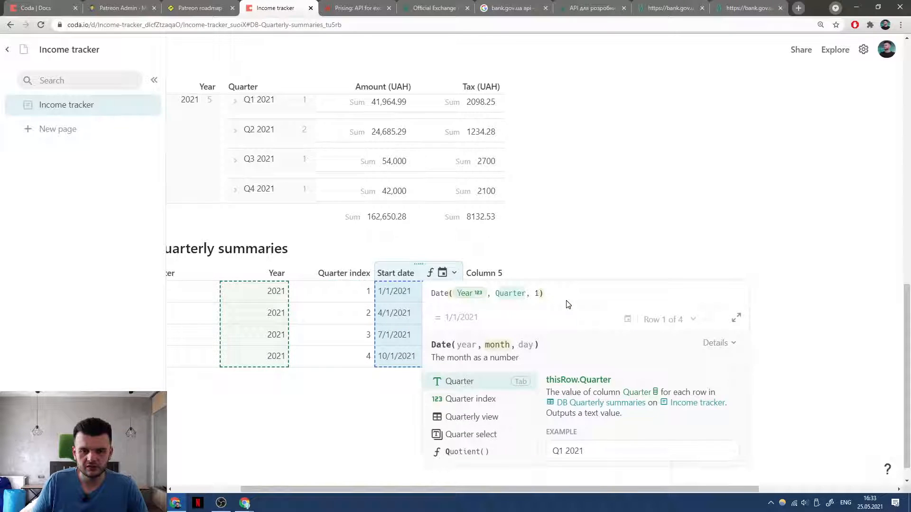
key("Tab")
key("ctrl+shift+Left")
type("Q")
key("Down")
key("Tab")
type("* #")
key("BackSpace")
type("3")
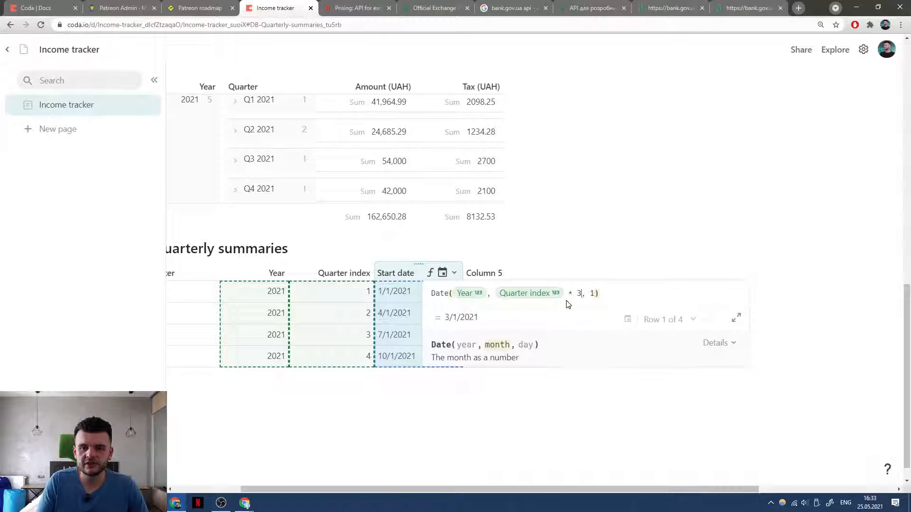
type(" / 2")
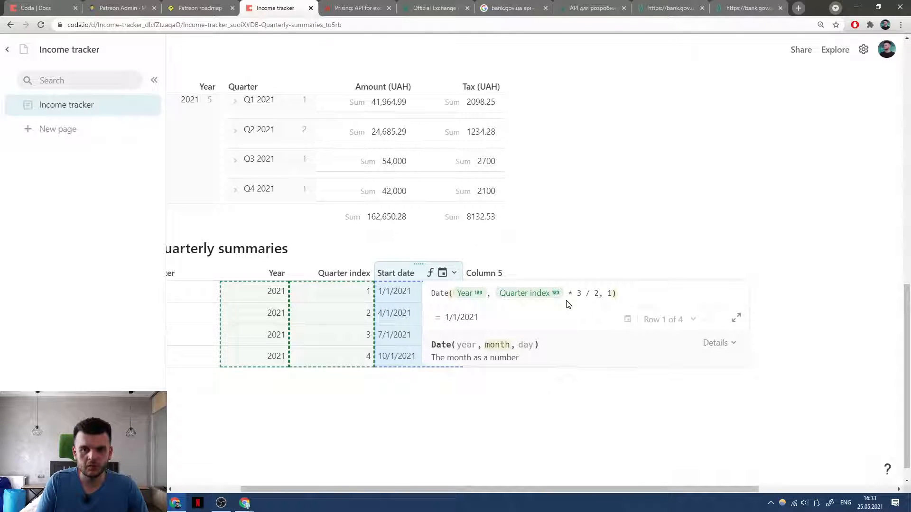
Clear the month argument of the Start date formula and put each Date argument and the closing parenthesis on its own line.
key("ctrl+shift+Left")
key("ctrl+shift+Left")
key("ctrl+shift+Left")
key("ctrl+shift+Left")
key("ctrl+shift+Left")
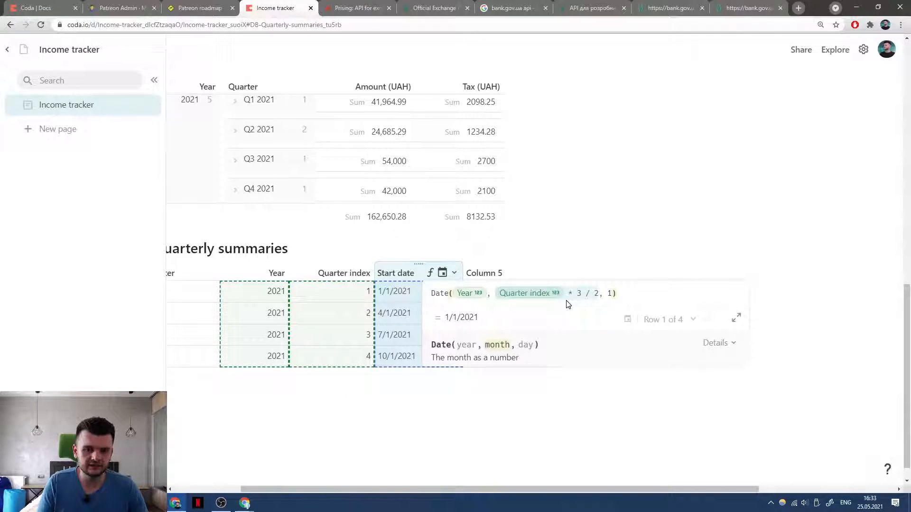
type("s")
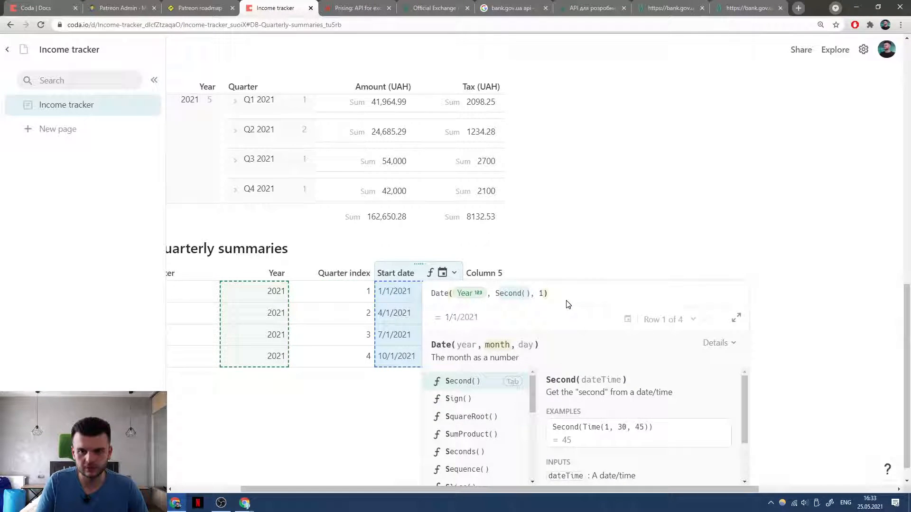
key("BackSpace")
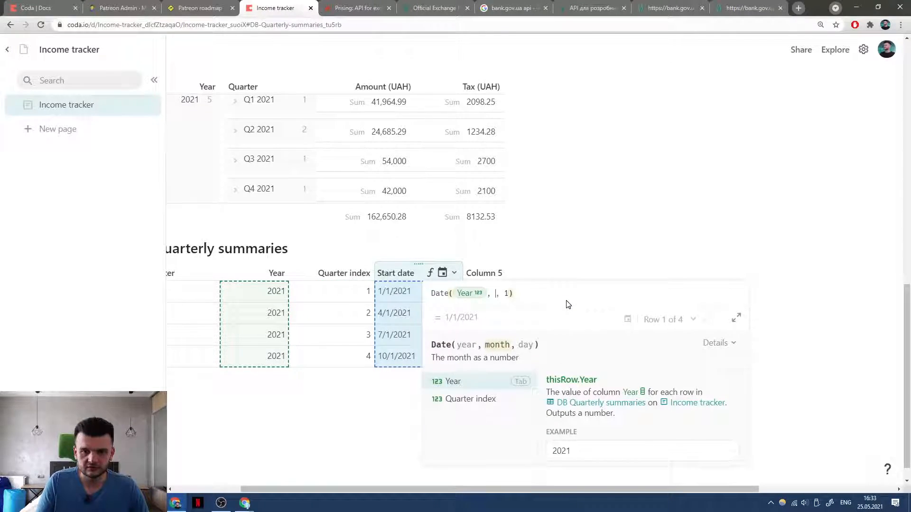
key("ctrl+Right")
key("ctrl+Right")
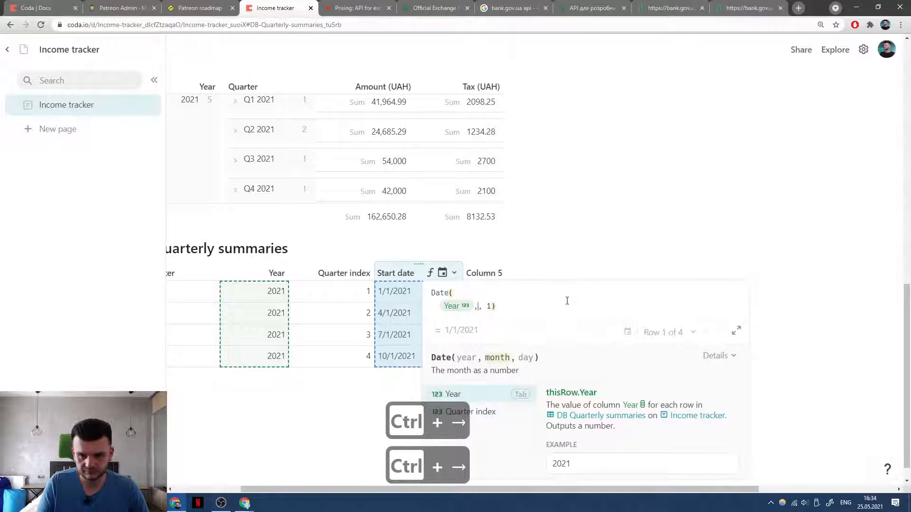
key("Right")
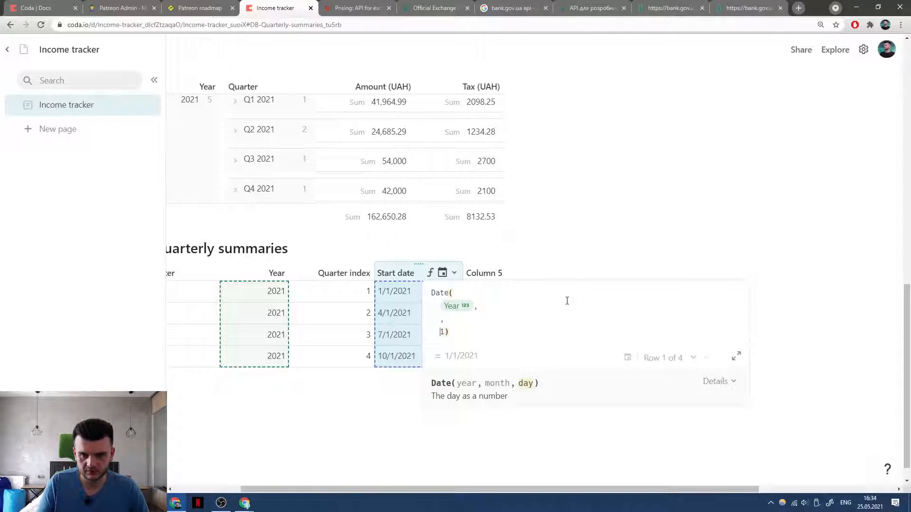
key("Right")
key("shift+Return")
key("Left")
key("Left")
key("Left")
key("Left")
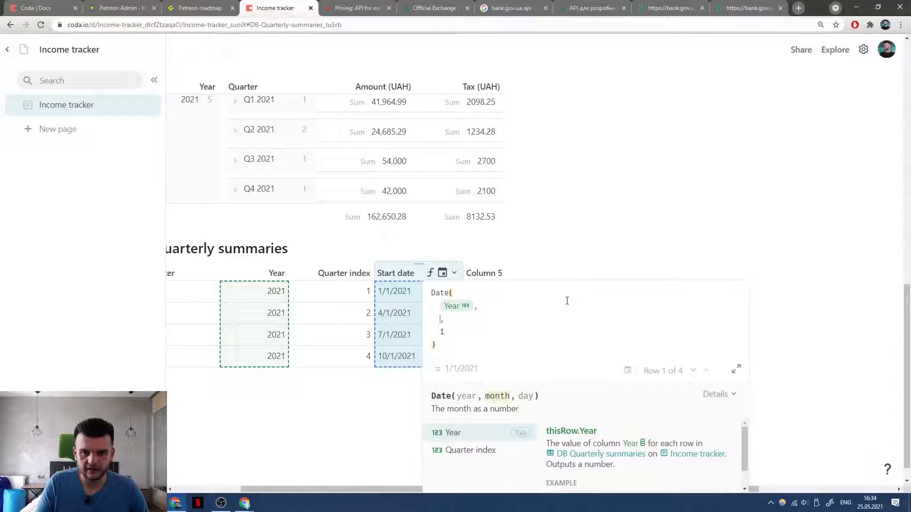
Use Quarter index.Switch() as the month argument of the Start date formula, with a new line inside its parentheses.
type("Quarter")
key("Down")
key("Tab")
type(".W")
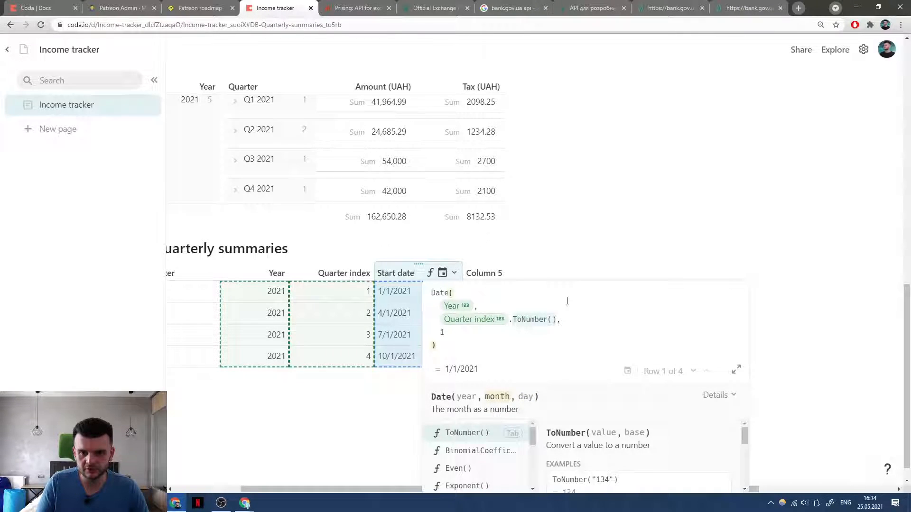
key("BackSpace")
type("Sw")
key("Tab")
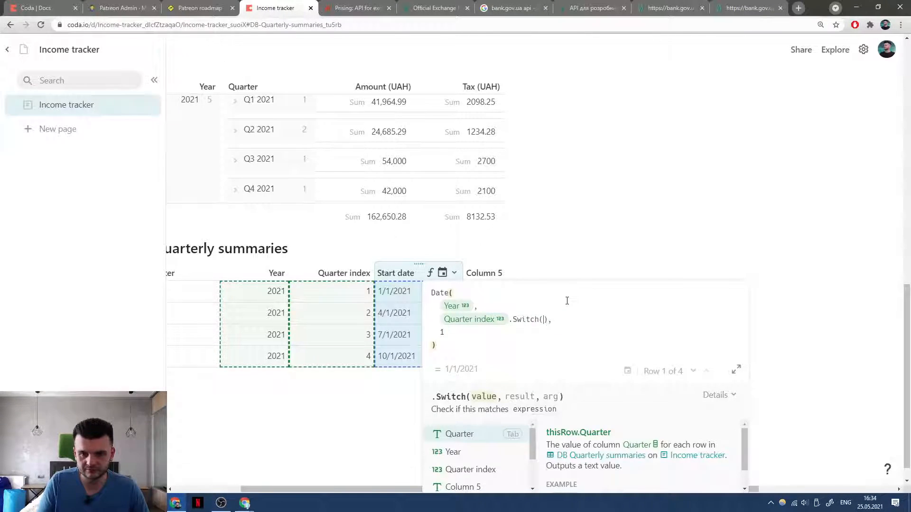
key("shift+Return")
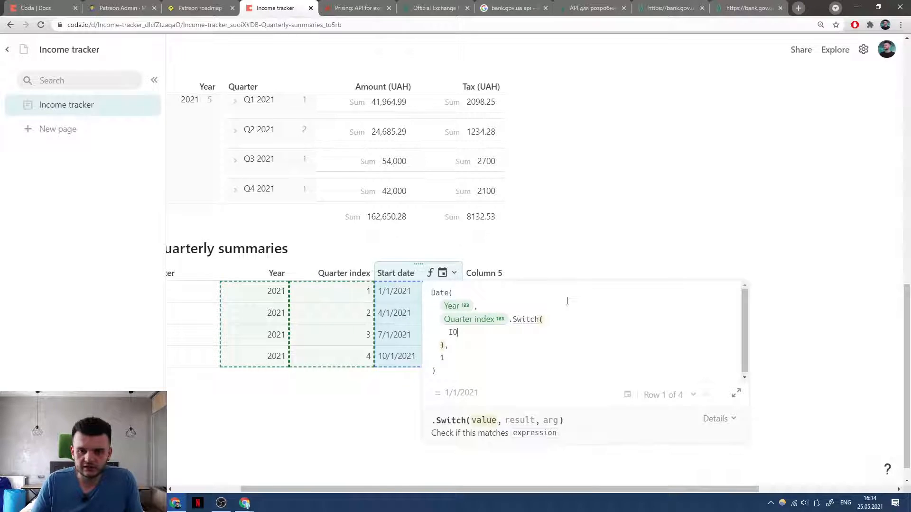
Enter the Switch pairs 1, 1 and 2, 4 on separate lines in the Start date formula.
type("(")
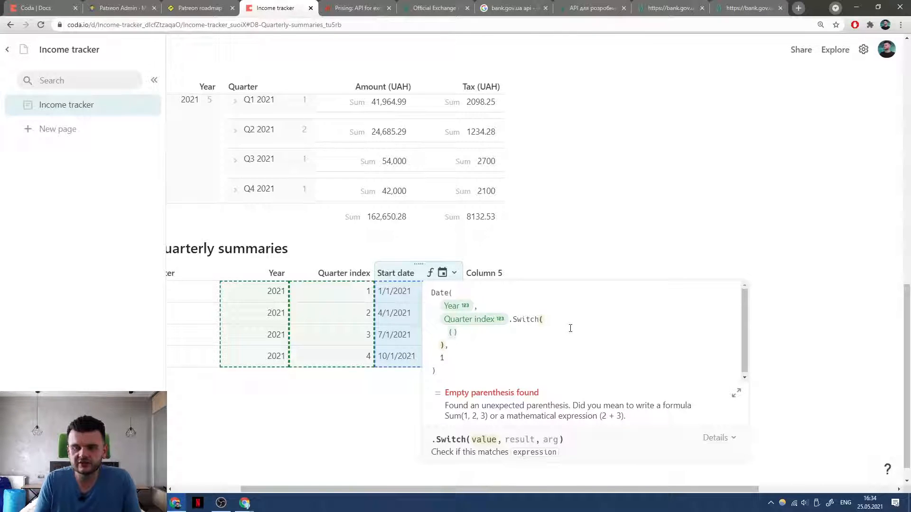
key("BackSpace")
type("1")
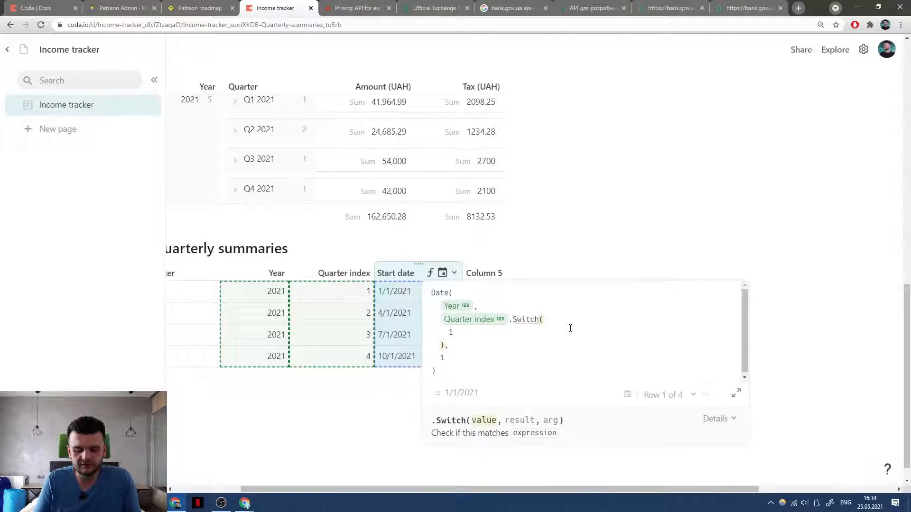
type(", 1,Quarter")
key("ctrl+BackSpace")
key("shift+Return")
type("2, ")
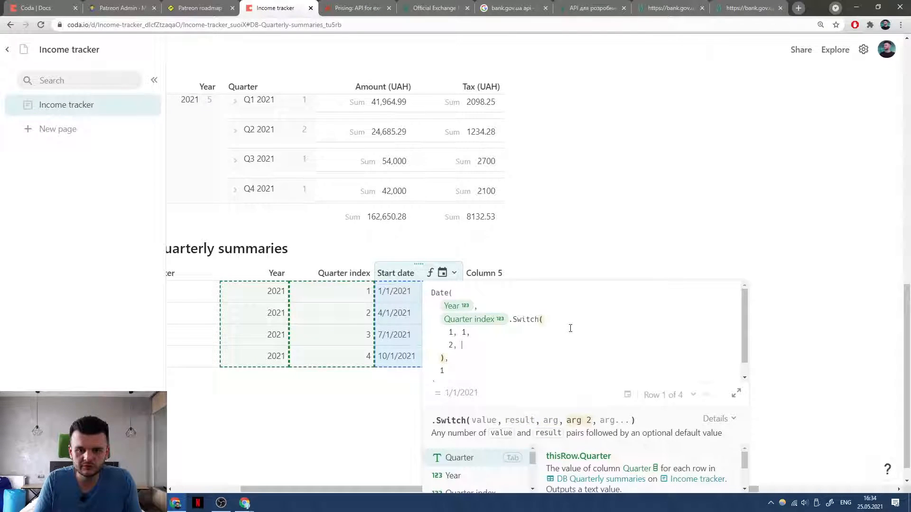
type(" 4,")
key("shift+Return")
Add 3, 7 and a default of 10 on its own line to the Switch function and save the Start date formula.
type("3")
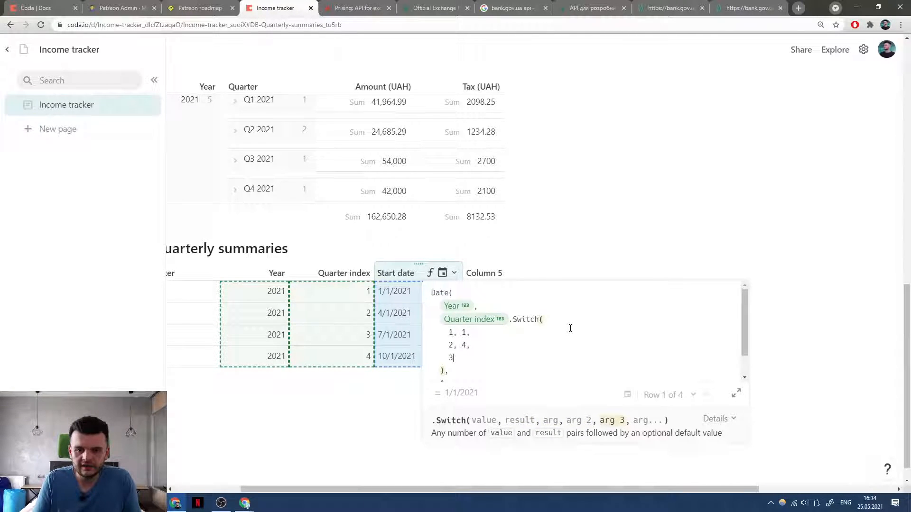
type(", 7.")
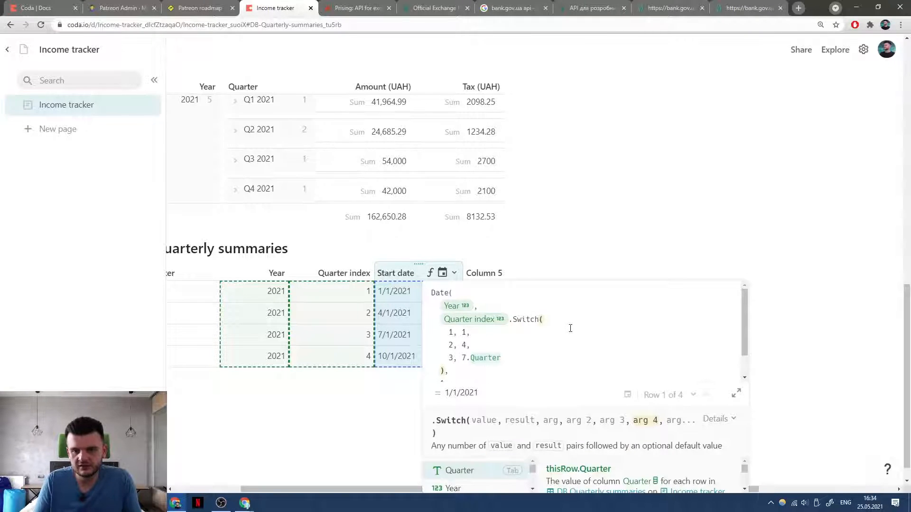
key("shift+Return")
type("10")
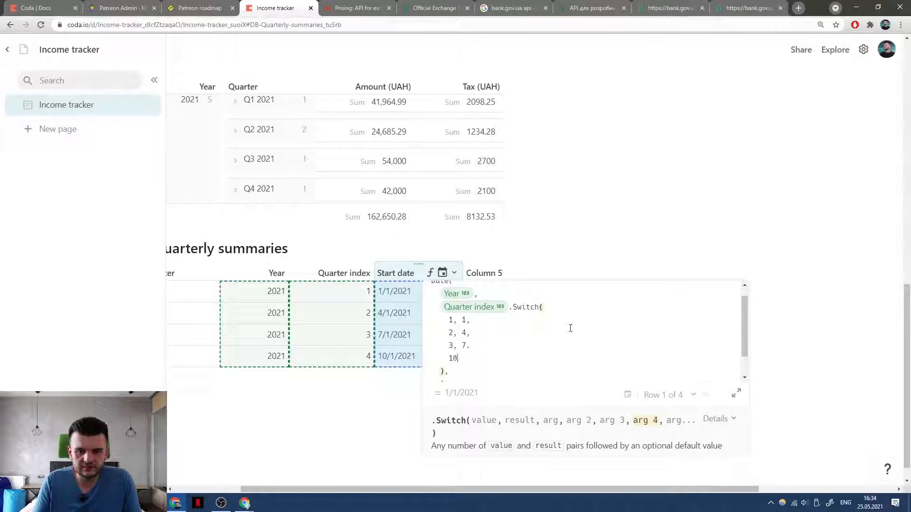
key("Return")
Replace the period after 7 with a comma in the Start date formula and save it.
left_click(435, 273)
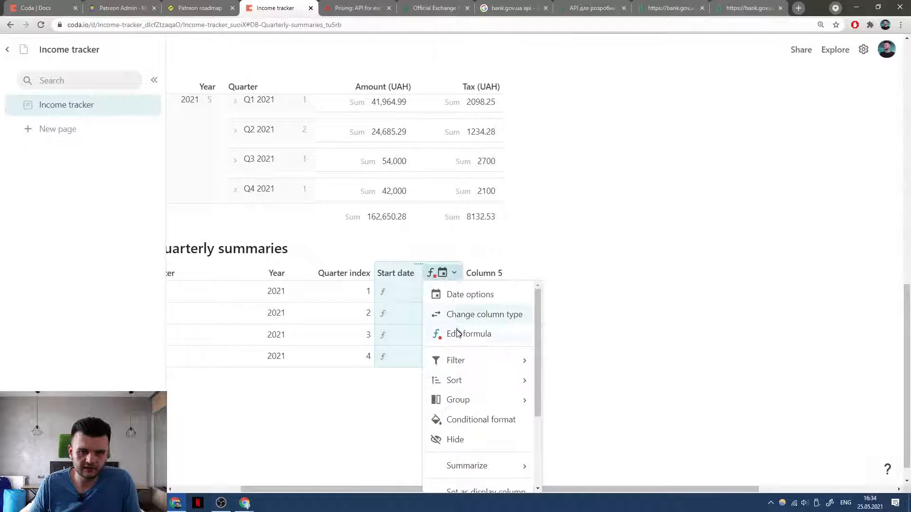
left_click(451, 332)
left_click(493, 205)
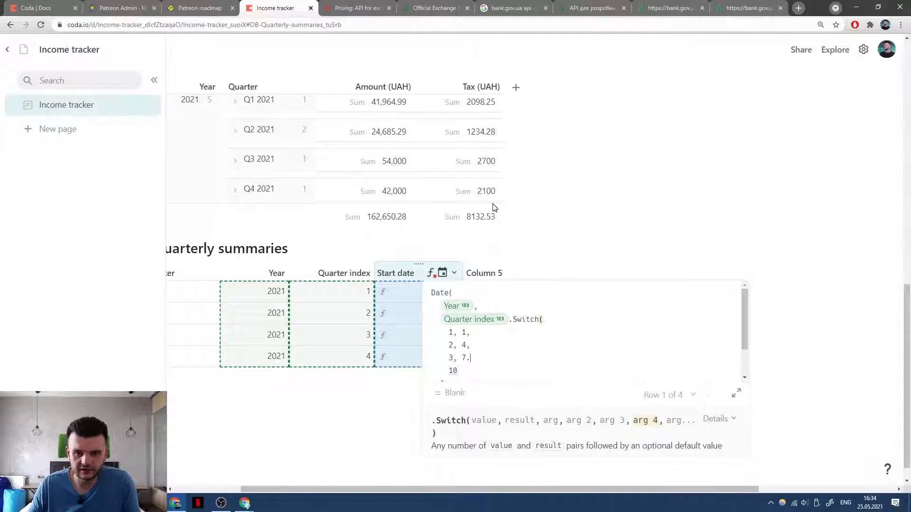
type(",")
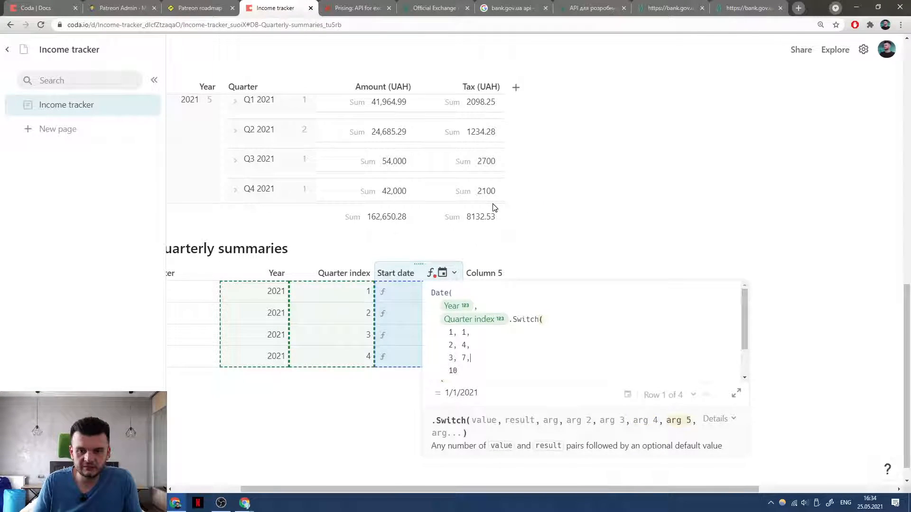
key("Return")
Try SwitchIf in place of Switch in the Start date formula, without the Quarter index reference in front of it.
left_click(454, 273)
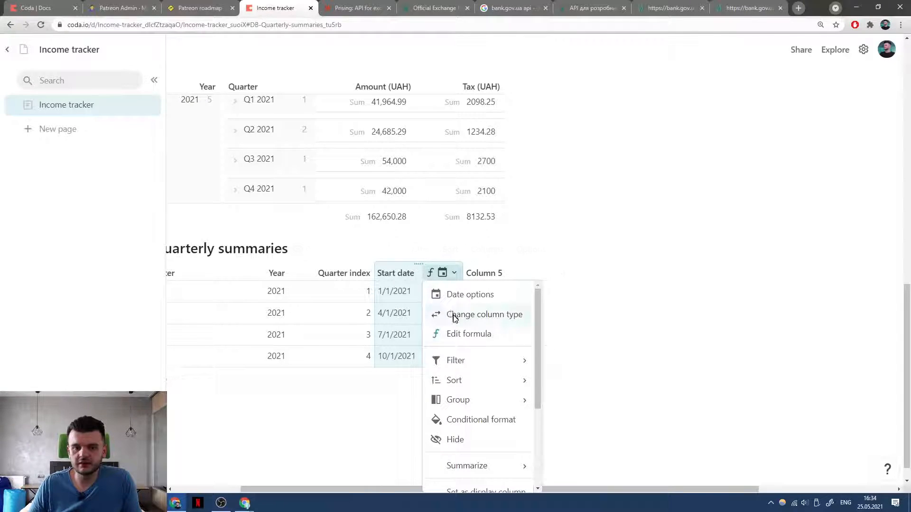
left_click(451, 333)
scroll(498, 322, "down", 1)
scroll(498, 318, "up", 1)
left_click(540, 320)
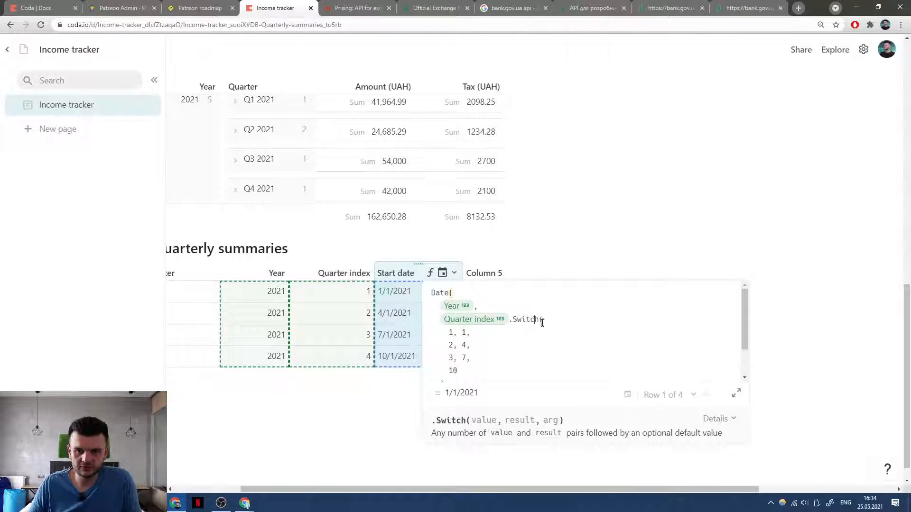
type("If")
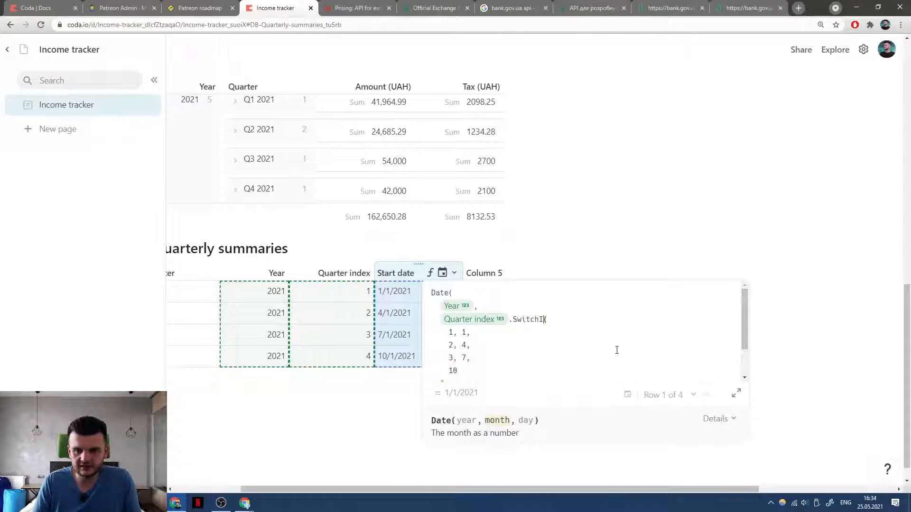
left_click(496, 325)
key("Delete")
key("Delete")
Try Quarter index = 1 as the first condition inside SwitchIf in the Start date formula.
key("Down")
key("Right")
key("Right")
type("Q")
key("Left")
type("u")
key("BackSpace")
key("BackSpace")
type("Quarter")
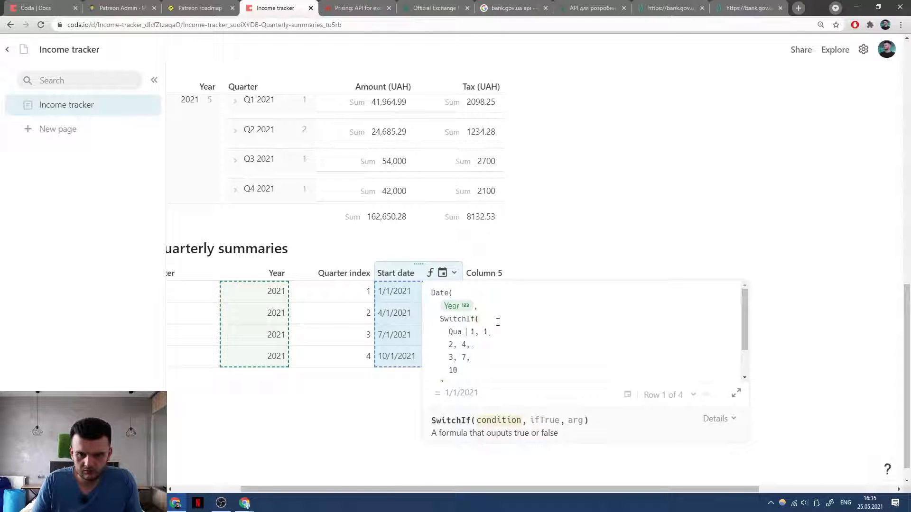
key("Return")
key("BackSpace")
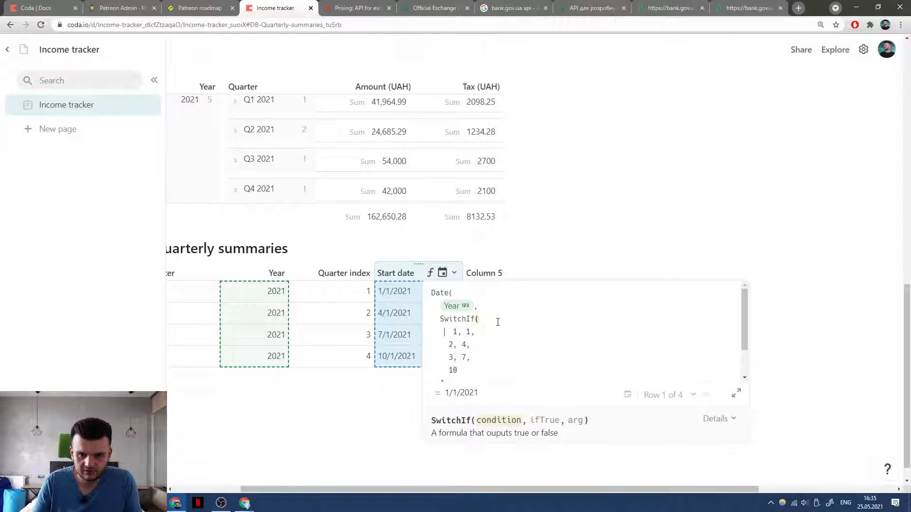
type("Quarter")
key("Down")
key("Return")
type("=")
left_click(451, 345)
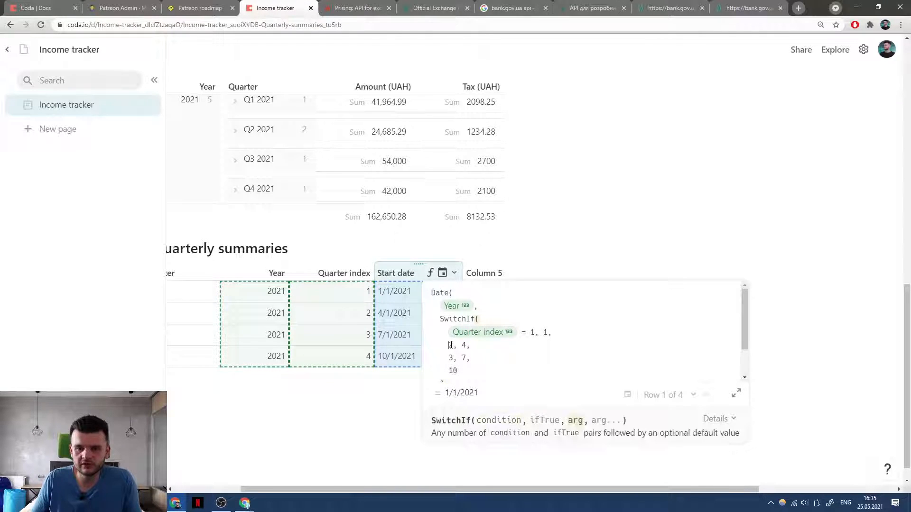
left_click(449, 358)
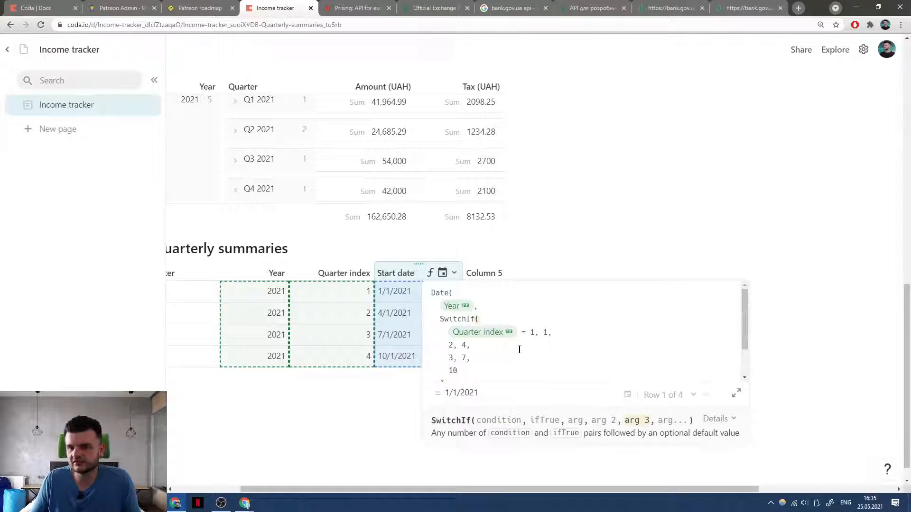
Move the Quarter index reference back in front of SwitchIf, joined to it by a dot.
left_click(502, 334)
key("ctrl+x")
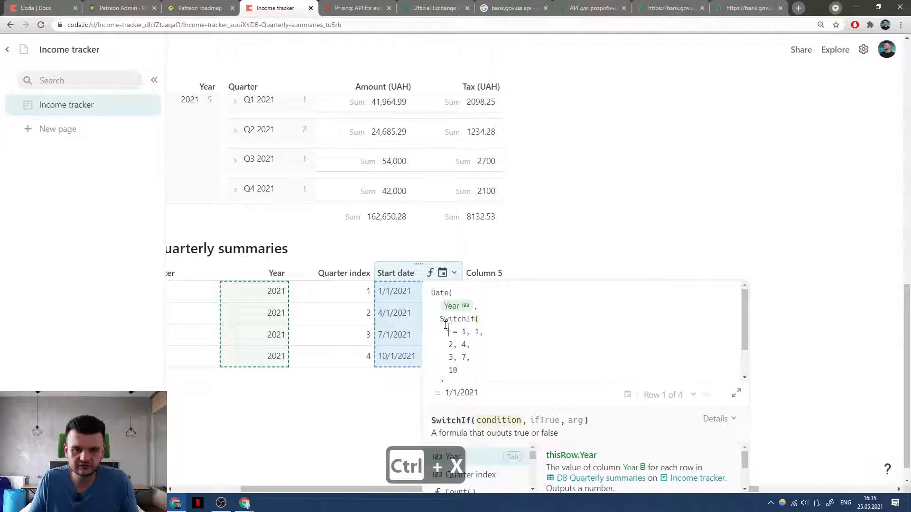
left_click(441, 320)
key("ctrl+v")
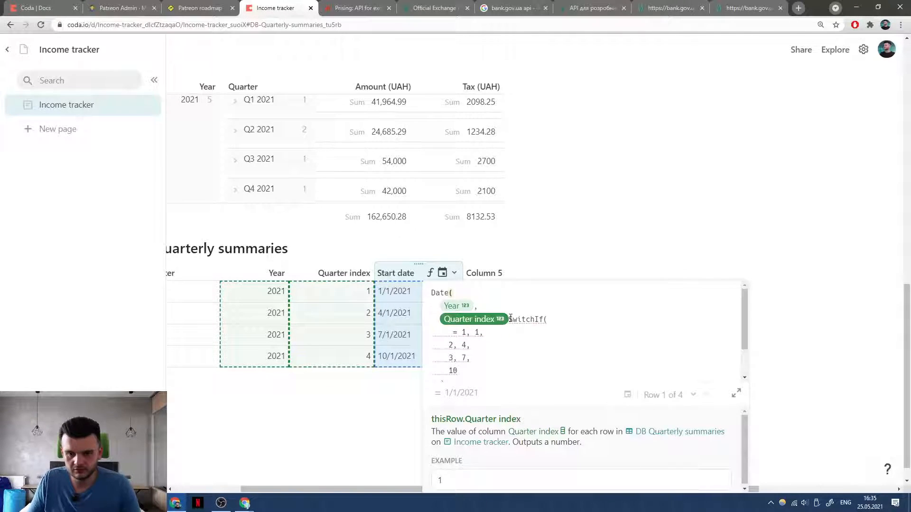
type(".")
Restore the first SwitchIf pair to 1, 1 and save the Start date formula.
left_click(469, 333)
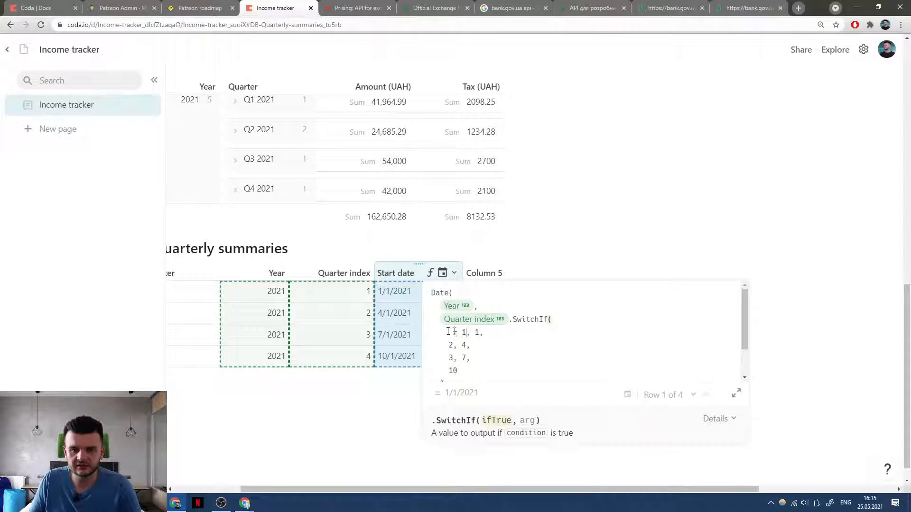
type("1")
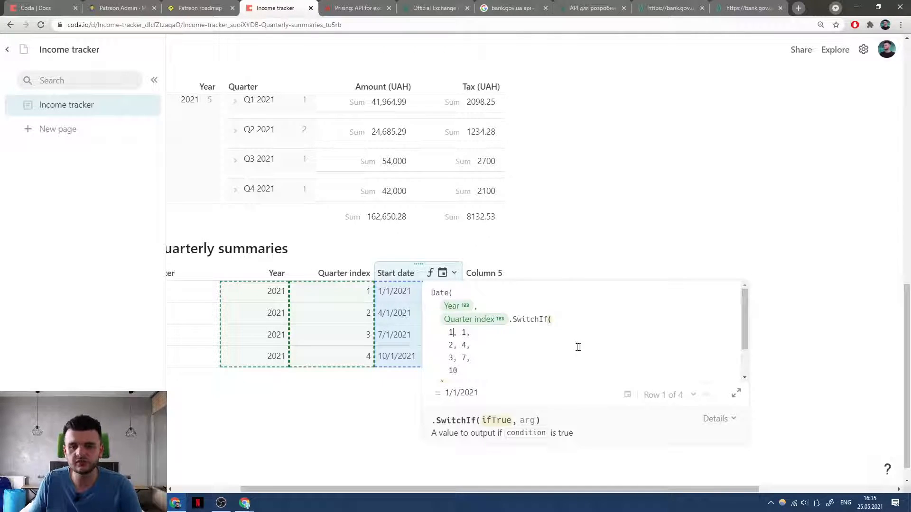
left_click(576, 347)
scroll(528, 354, "down", 1)
scroll(493, 344, "up", 1)
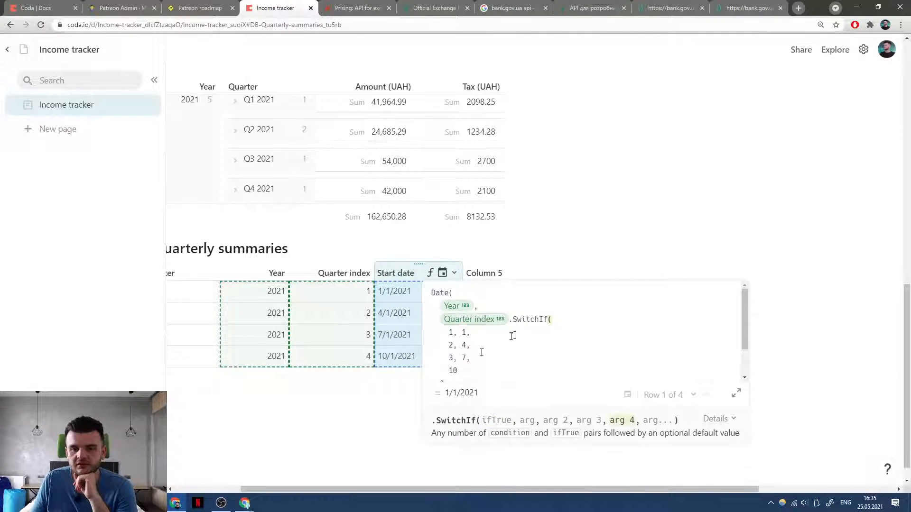
scroll(522, 342, "down", 1)
left_click(497, 347)
scroll(503, 346, "up", 1)
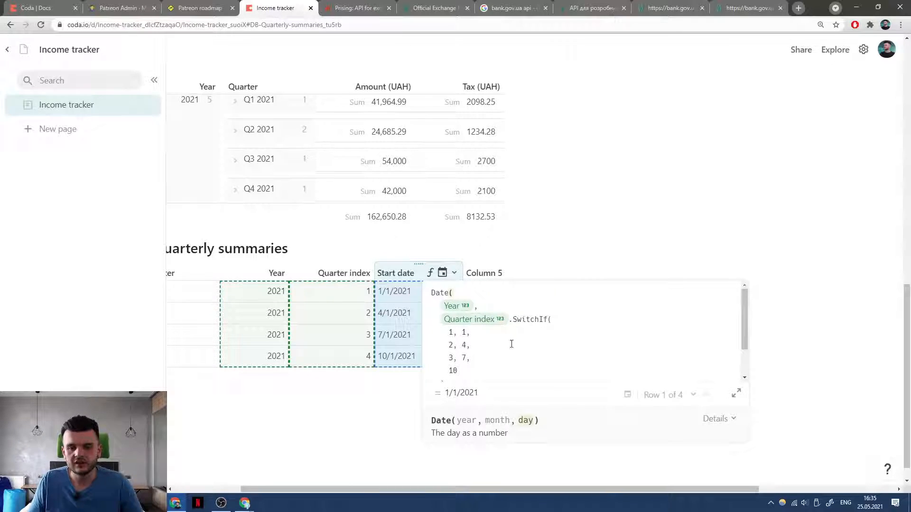
key("Return")
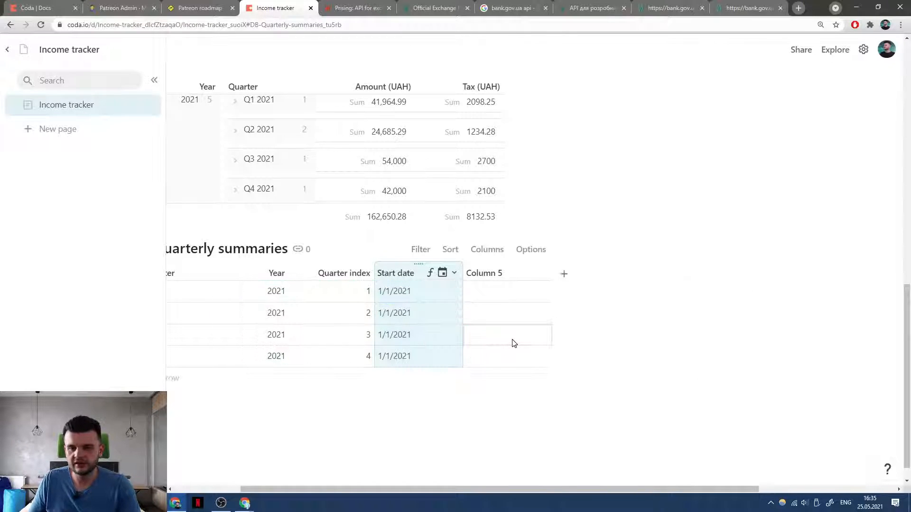
Change SwitchIf back to Switch in the Start date formula and save it.
left_click(441, 273)
left_click(451, 334)
scroll(492, 330, "down", 1)
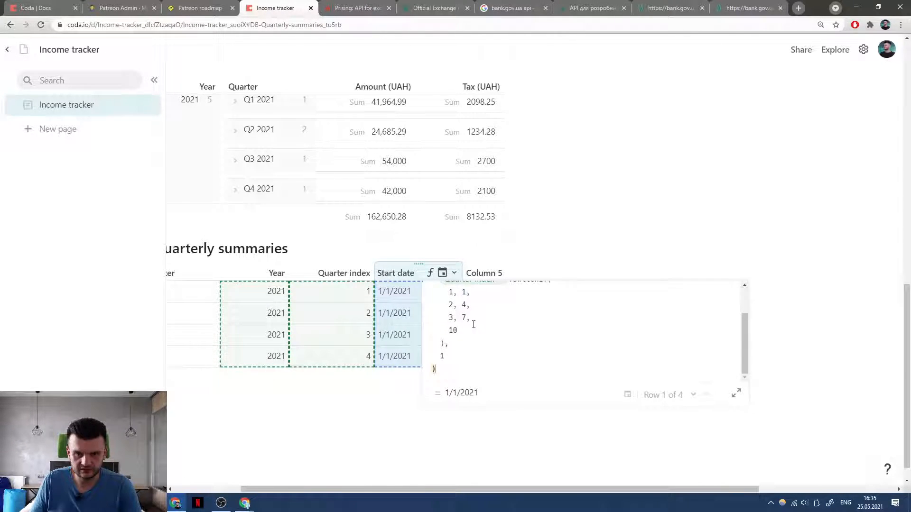
scroll(470, 324, "up", 1)
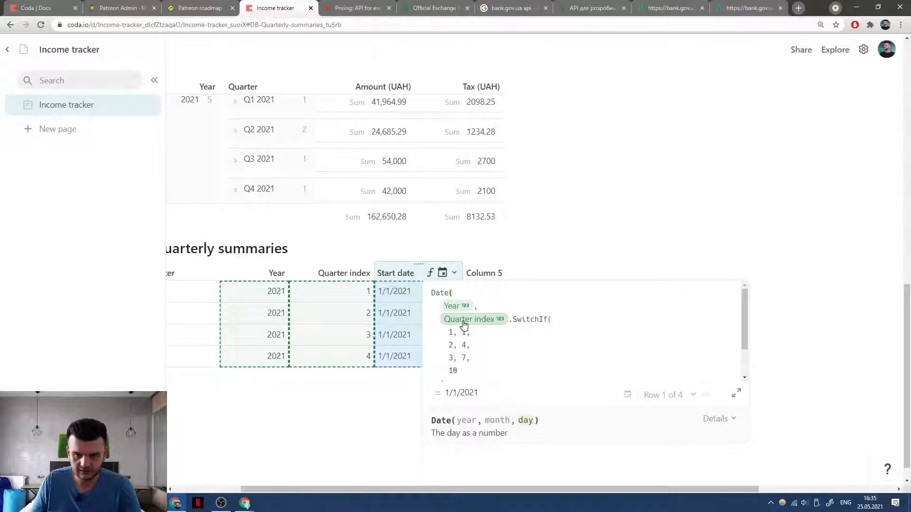
left_click(548, 319)
key("BackSpace")
key("BackSpace")
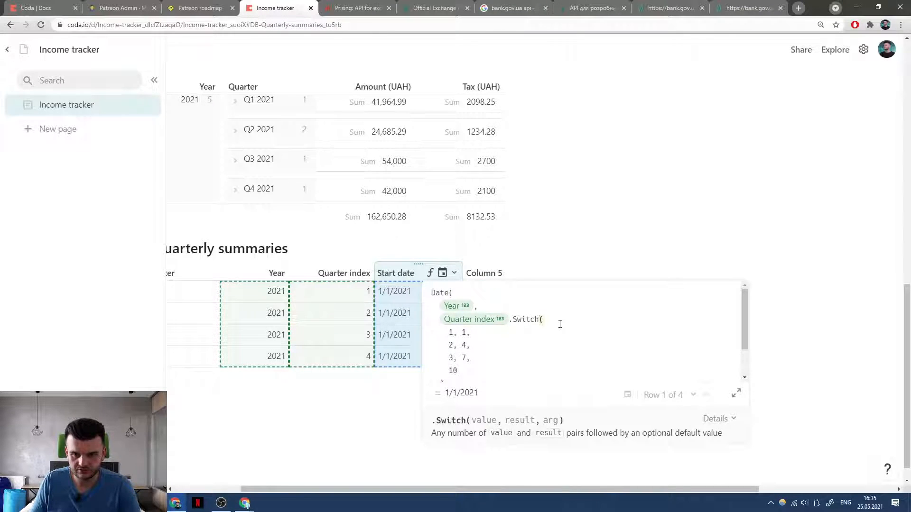
key("Return")
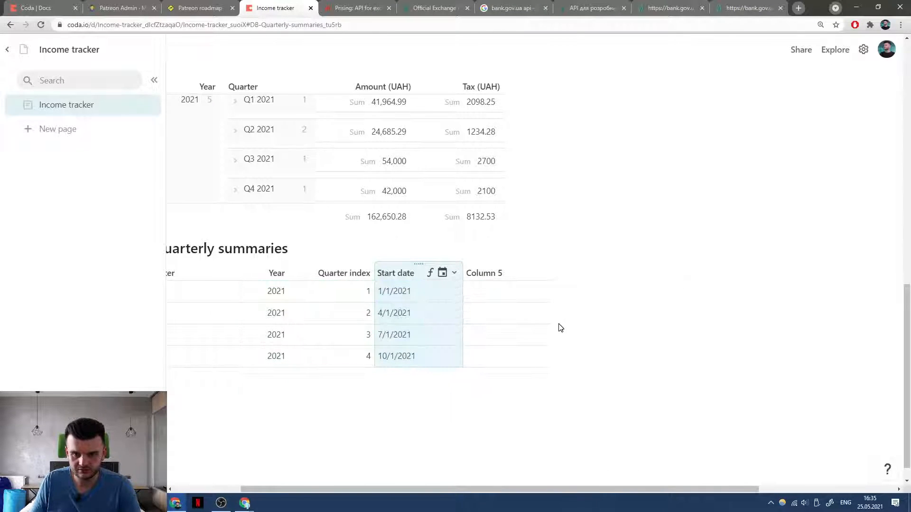
Rename Column 5 of the quarterly summaries table to End date.
left_click(501, 275)
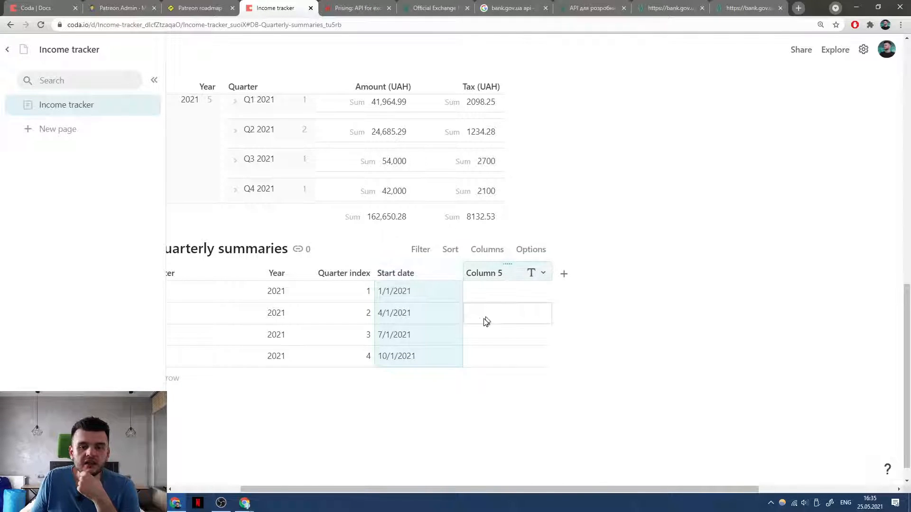
double_click(496, 273)
type("End date")
key("Return")
Start a column formula for End date that applies the EndOfMonth function to the Start date column.
key("equal")
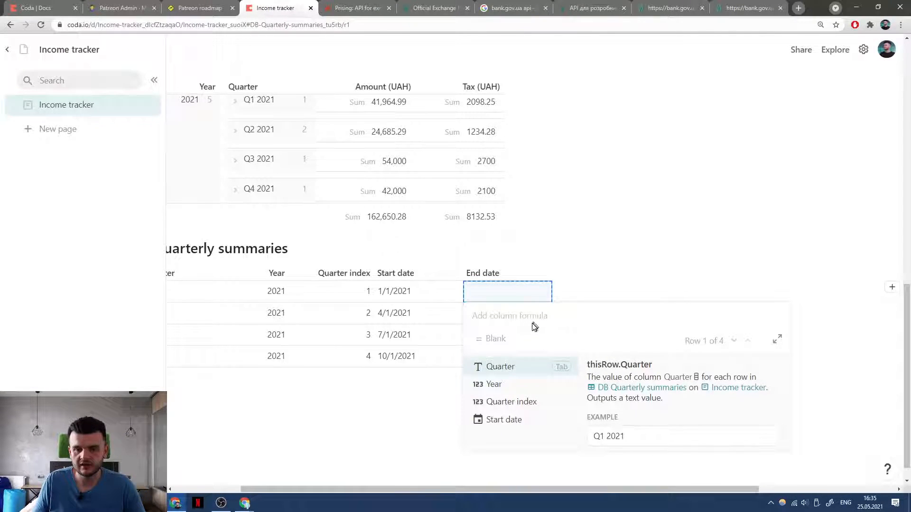
key("Down")
key("Down")
key("Down")
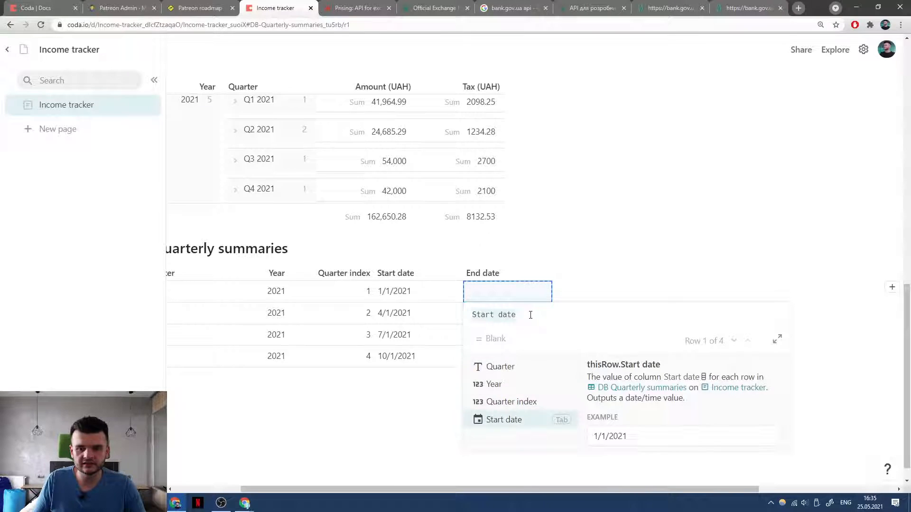
key("Tab")
type(".")
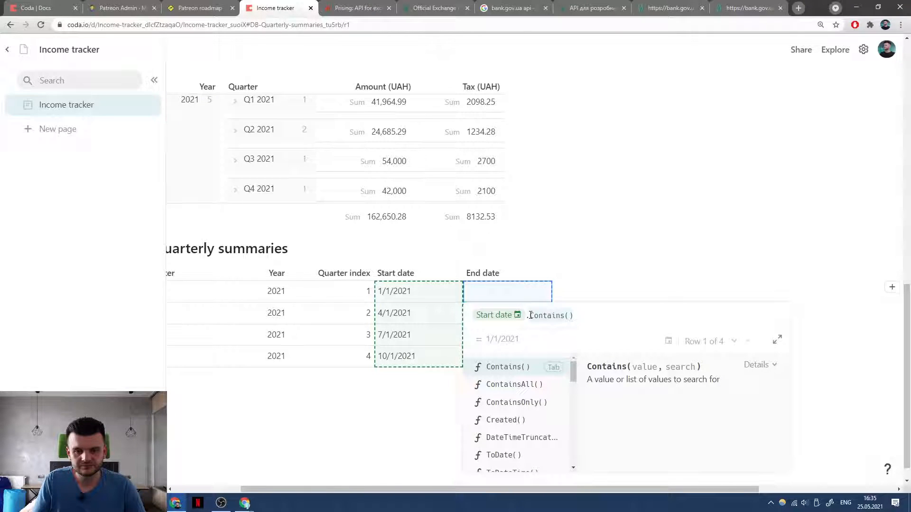
type("mon")
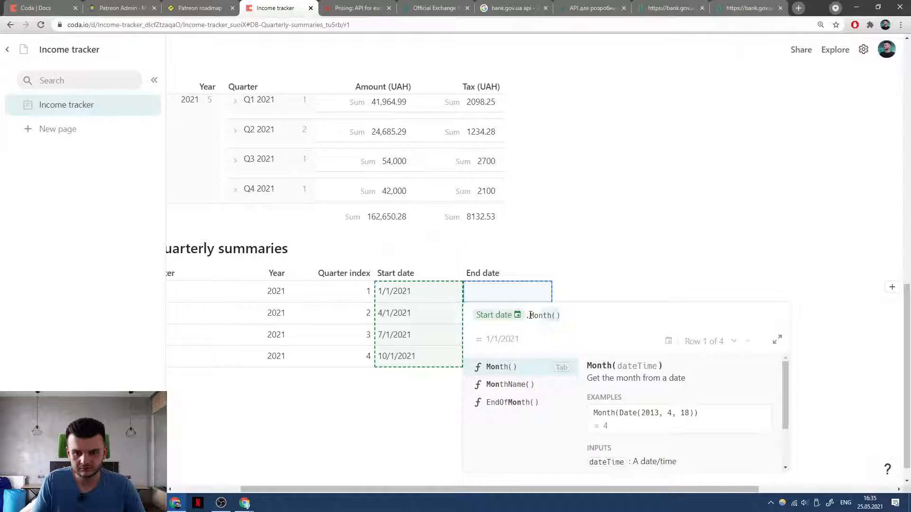
key("Down")
key("Down")
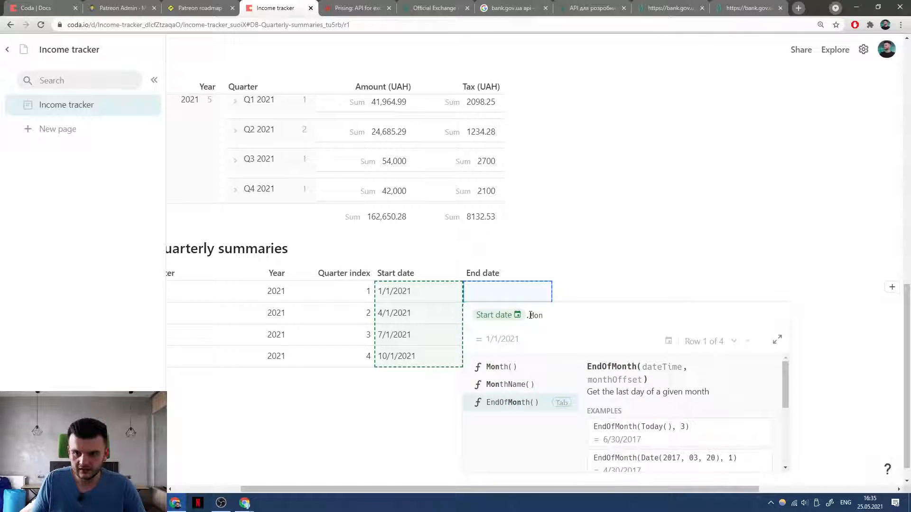
key("Tab")
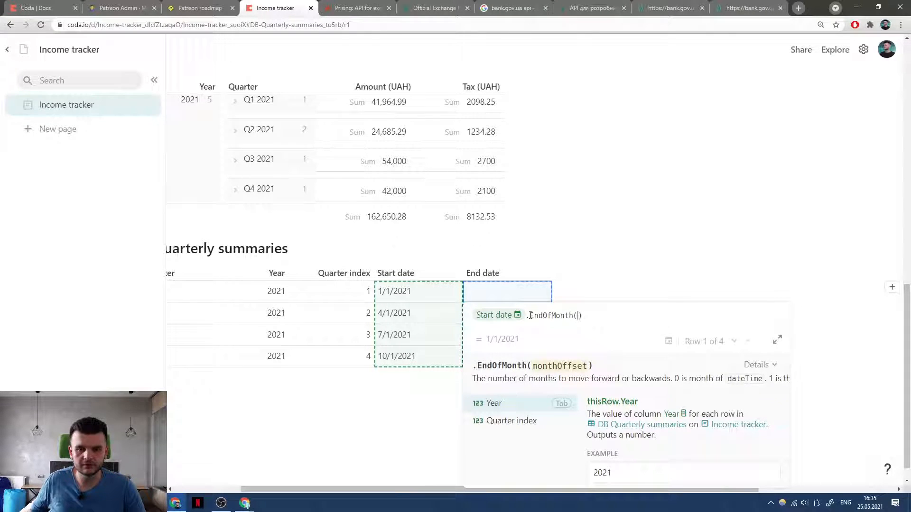
Set the month offset of EndOfMonth to 2 and save the End date formula.
type("3")
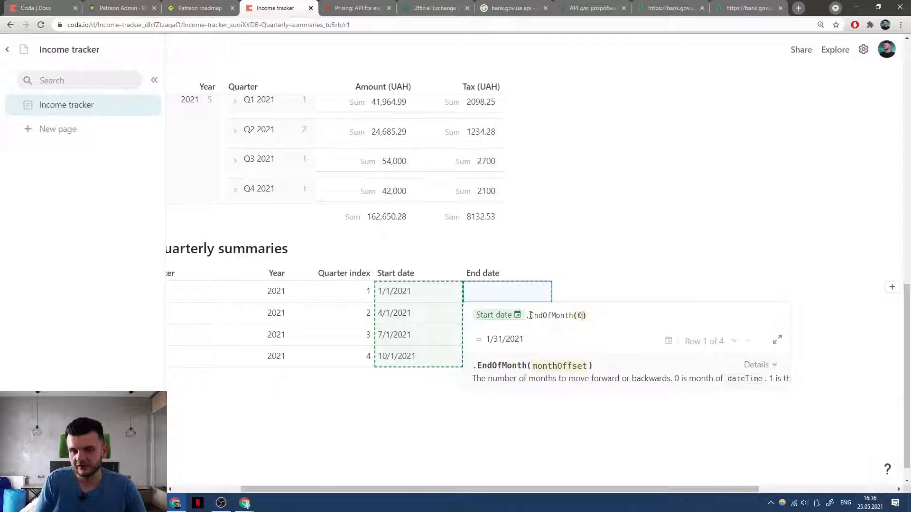
key("BackSpace")
type("1")
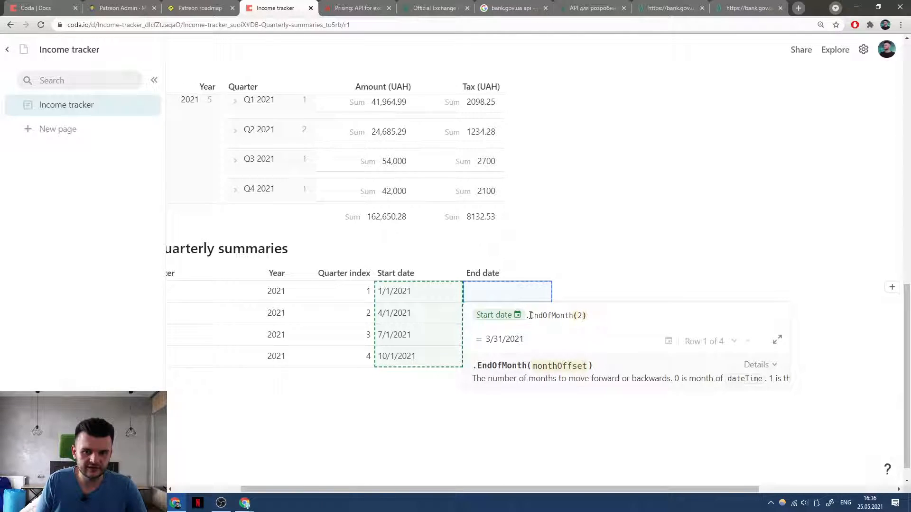
key("Return")
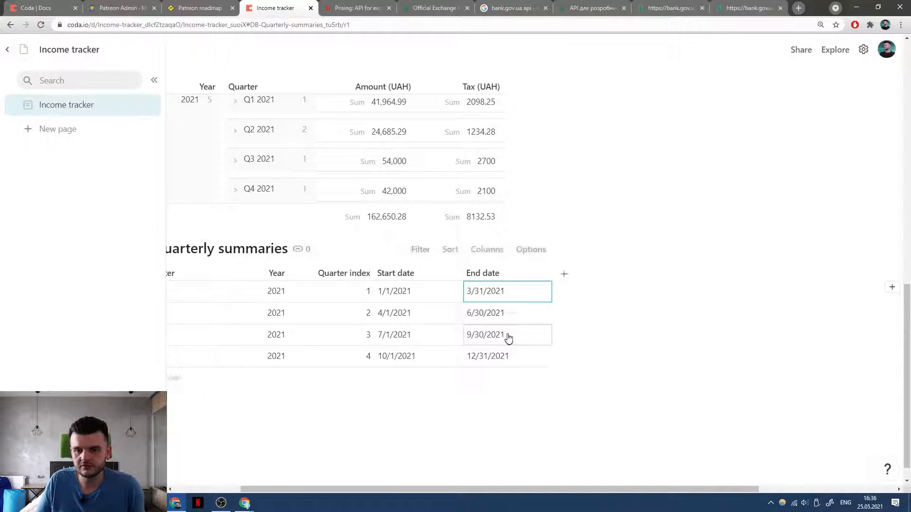
Reopen the End date formula and remove EndOfMonth(2), keeping the Start date reference and its dot.
left_click(543, 272)
left_click(545, 331)
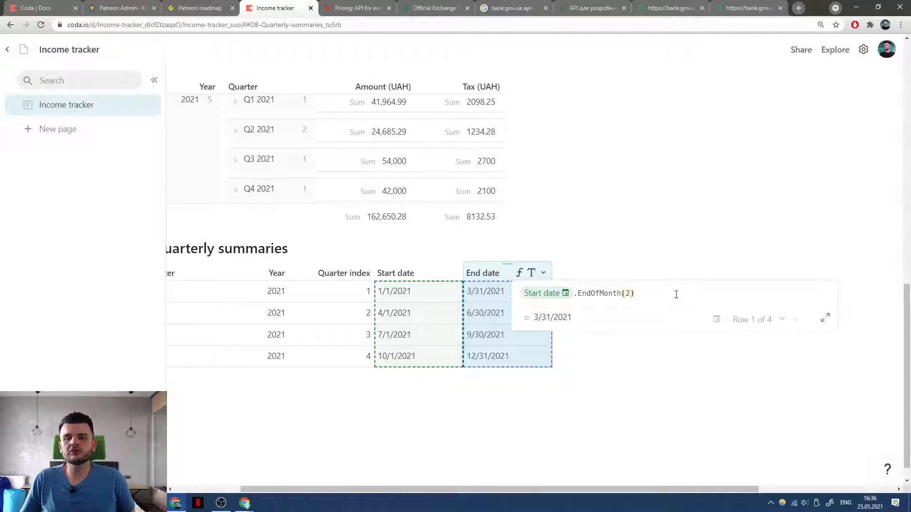
key("ctrl+shift+Left")
key("ctrl+shift+Left")
key("ctrl+shift+Left")
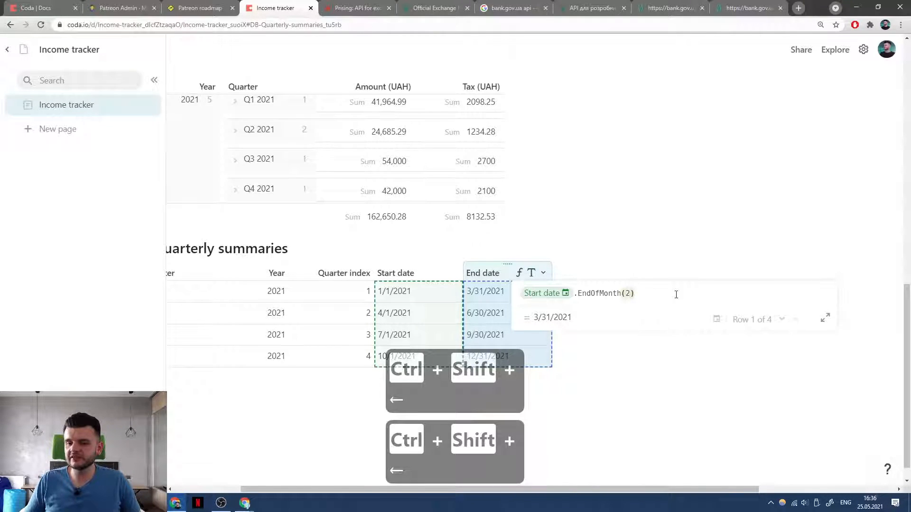
key("BackSpace")
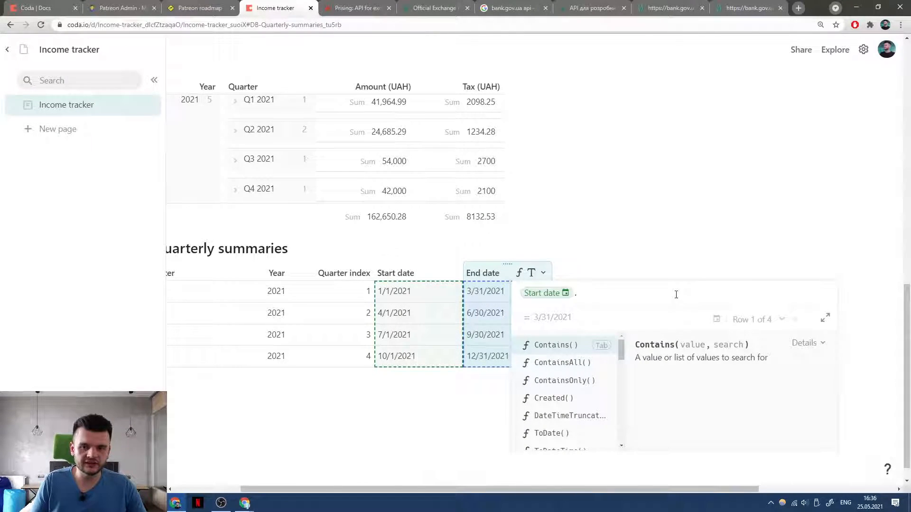
type("Mo")
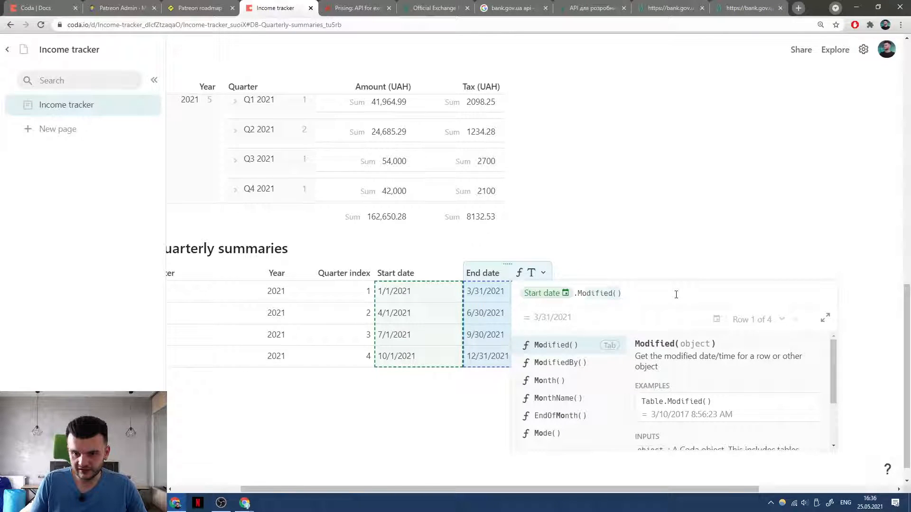
type("nth")
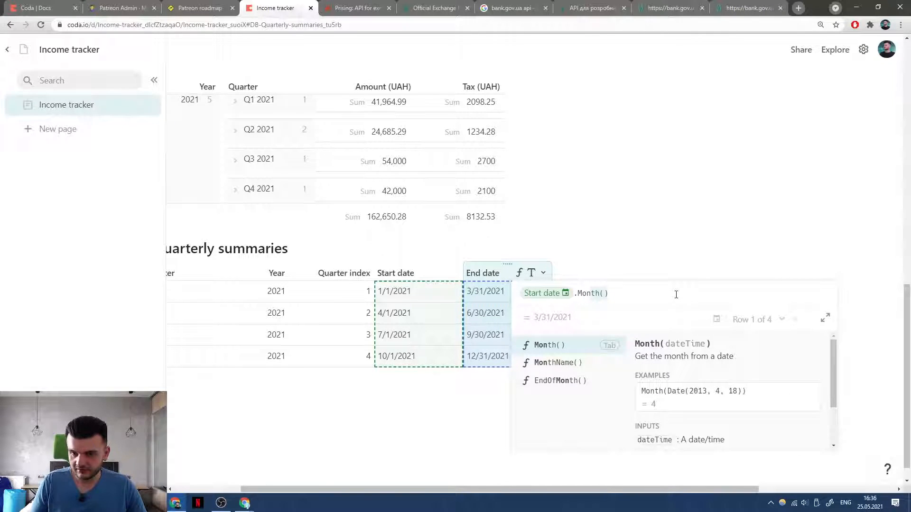
key("Down")
key("Up")
key("BackSpace")
key("BackSpace")
key("BackSpace")
type("D")
key("BackSpace")
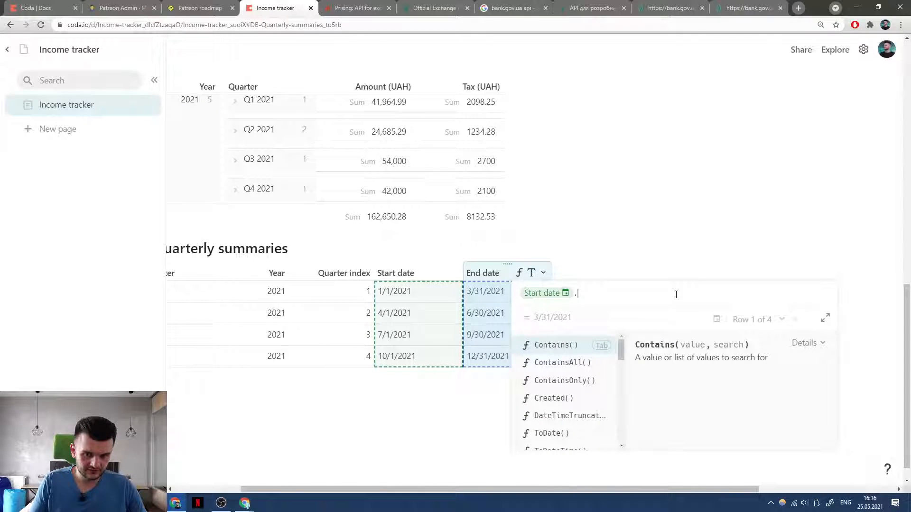
type("Off")
key("BackSpace")
key("BackSpace")
key("BackSpace")
type("Da")
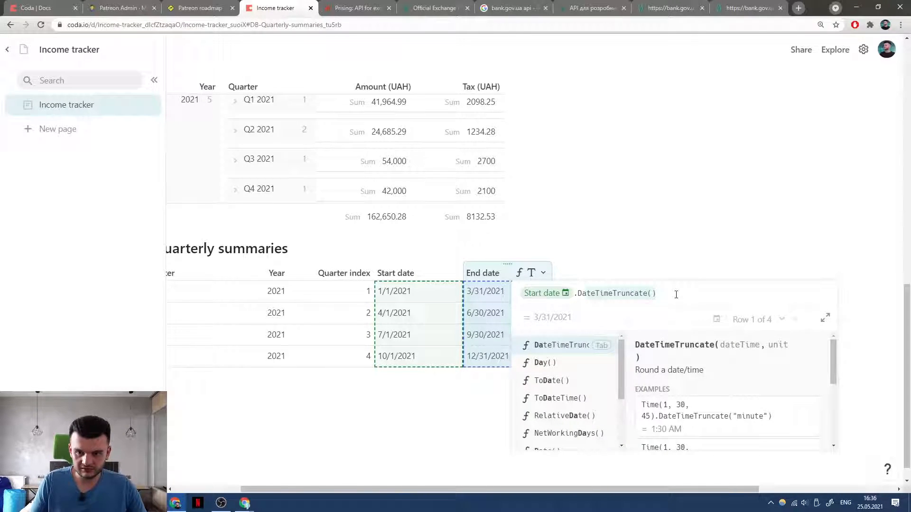
key("BackSpace")
key("BackSpace")
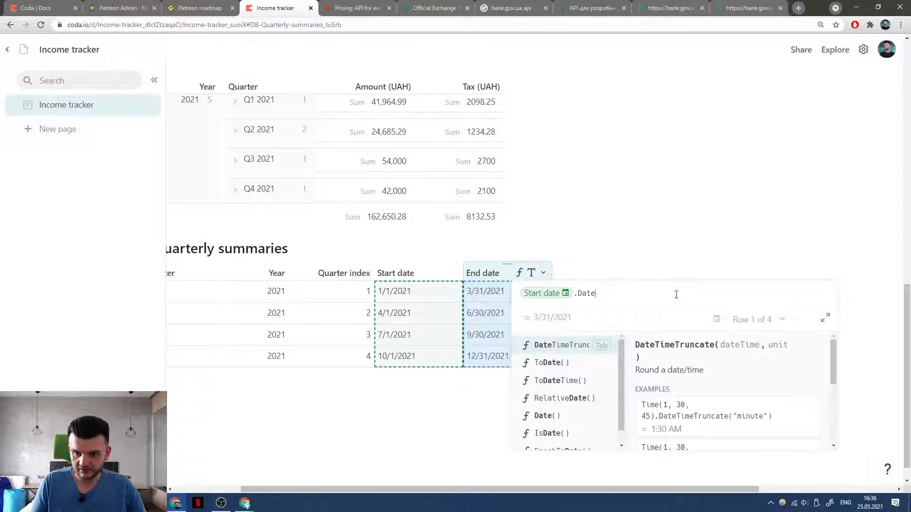
Write the alternative End date formula as Start date.RelativeDate(3) - Days(1).
type("Relative")
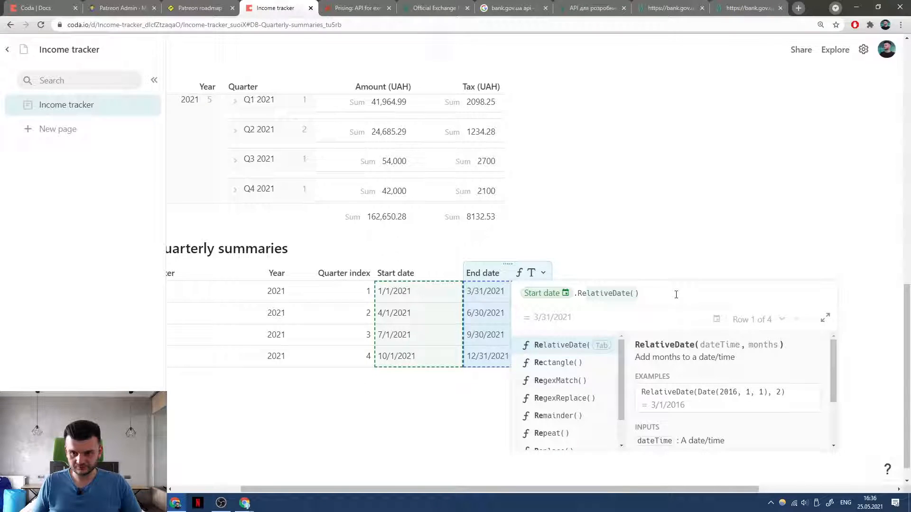
key("Tab")
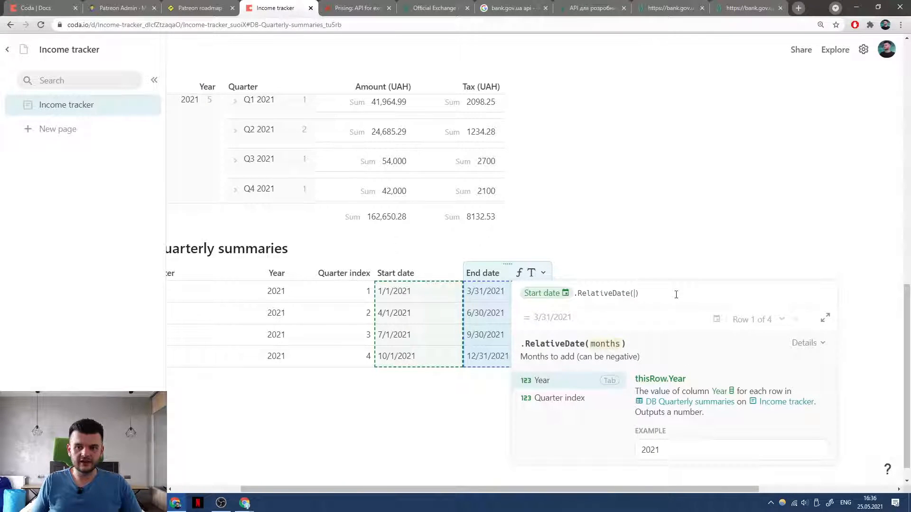
type("1")
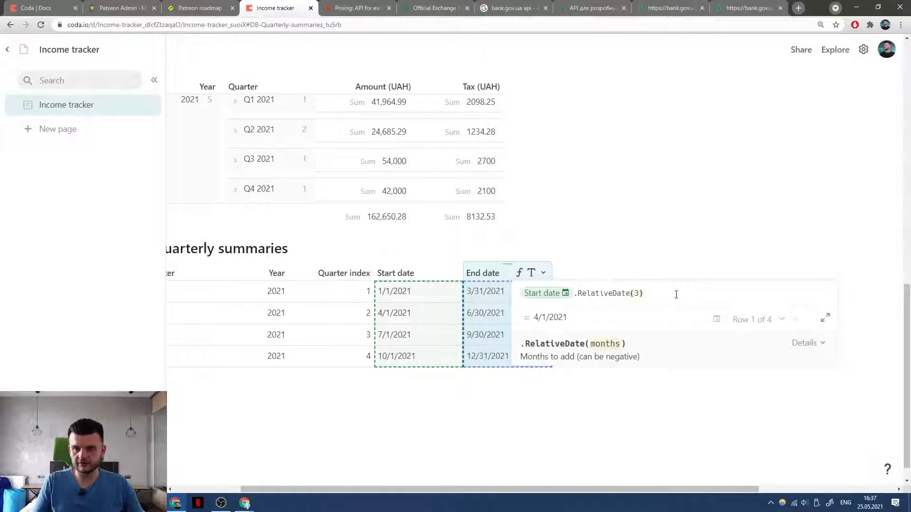
key("Right")
type("- D")
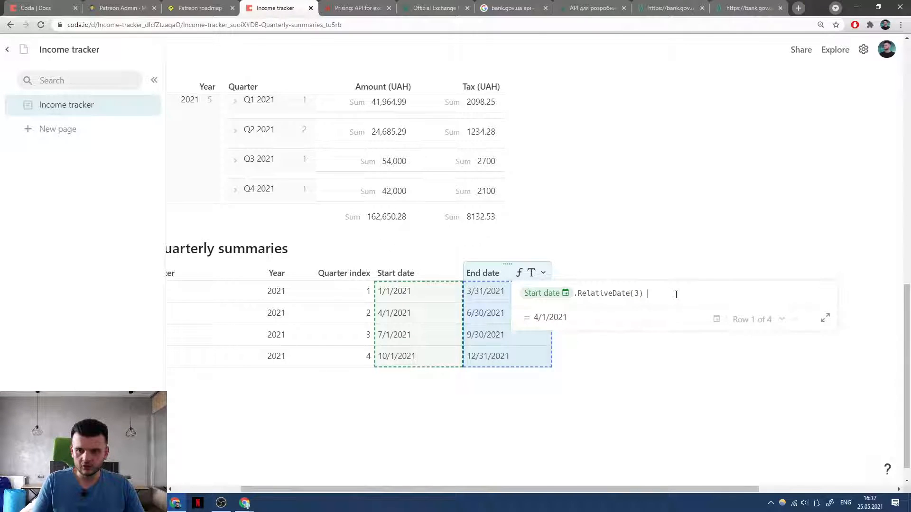
type("ays")
key("Tab")
type("1")
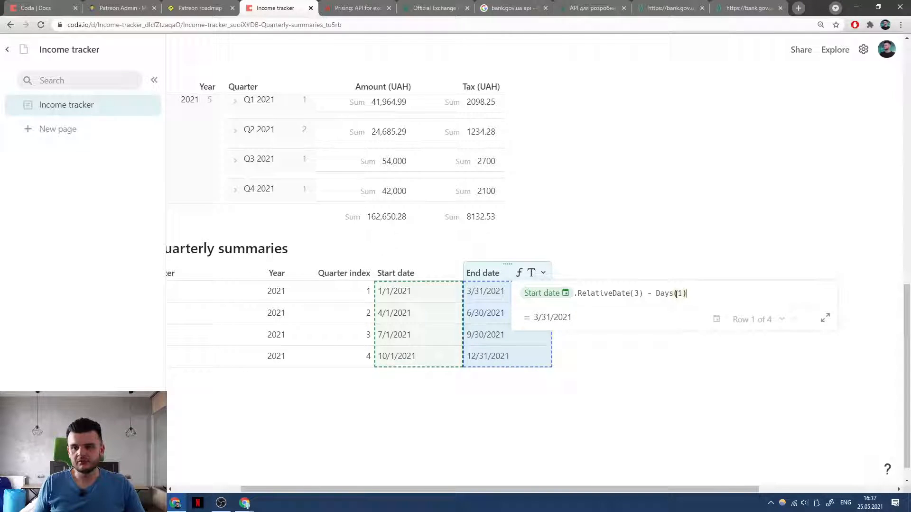
Replace RelativeDate(3) - Days(1) with EndOfMonth(2) in the End date formula and leave the formula editor.
key("ctrl+shift+Left")
key("ctrl+shift+Left")
key("ctrl+shift+Left")
key("ctrl+shift+Left")
key("ctrl+shift+Left")
key("ctrl+shift+Left")
key("ctrl+shift+Left")
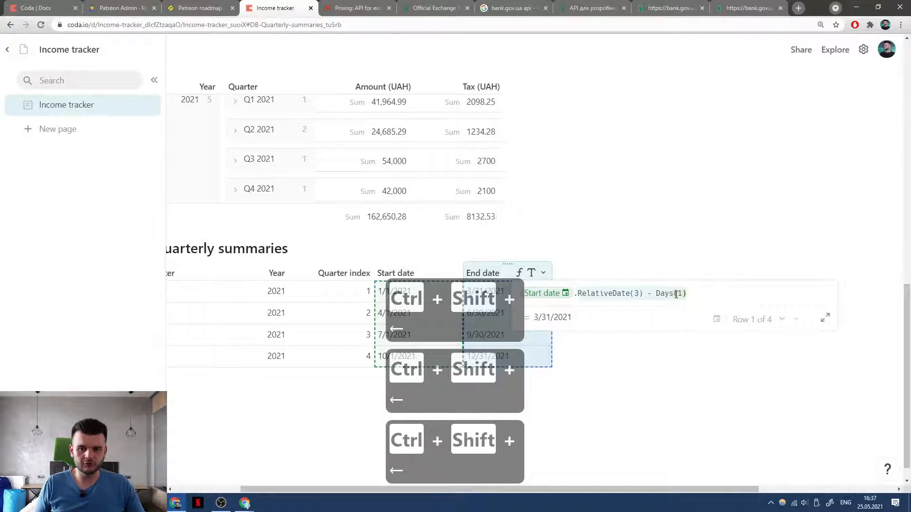
type("EndOfMonth(2")
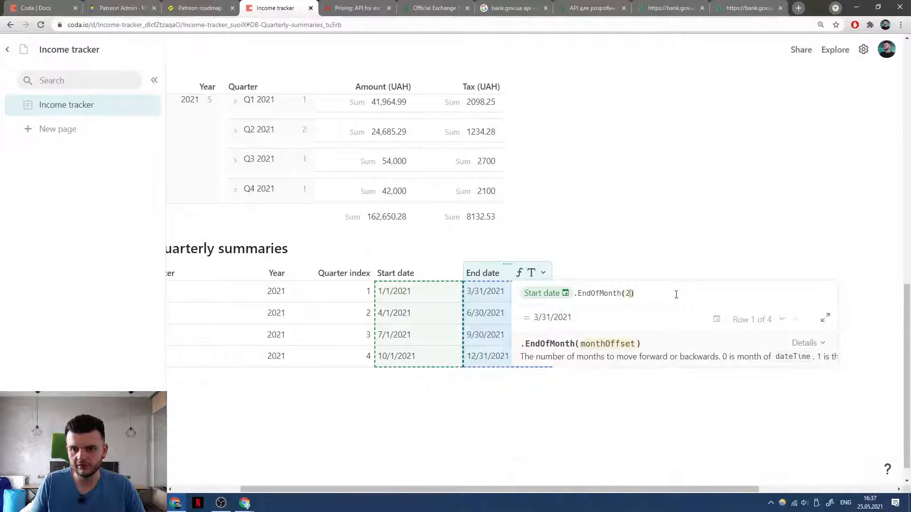
key("Escape")
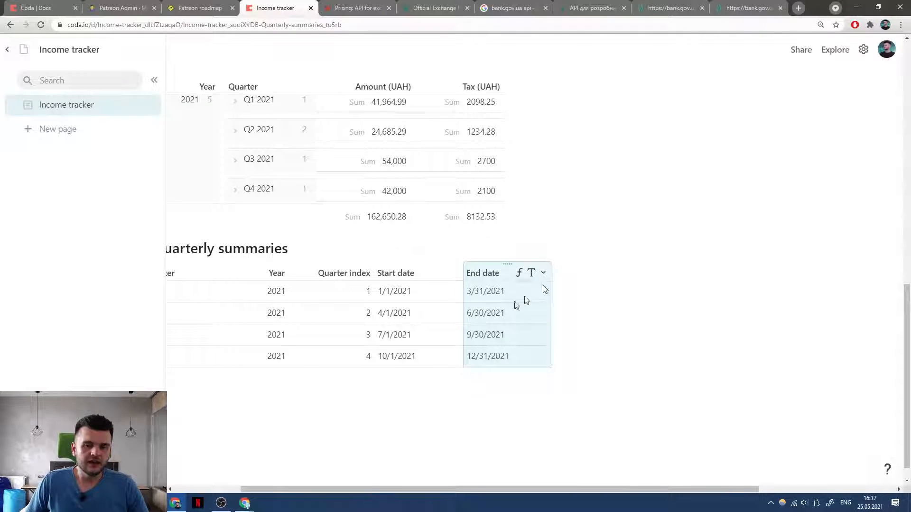
Change the End date column's type to Date in the quarterly summaries table.
left_click(532, 273)
left_click(546, 315)
mouse_move(560, 380)
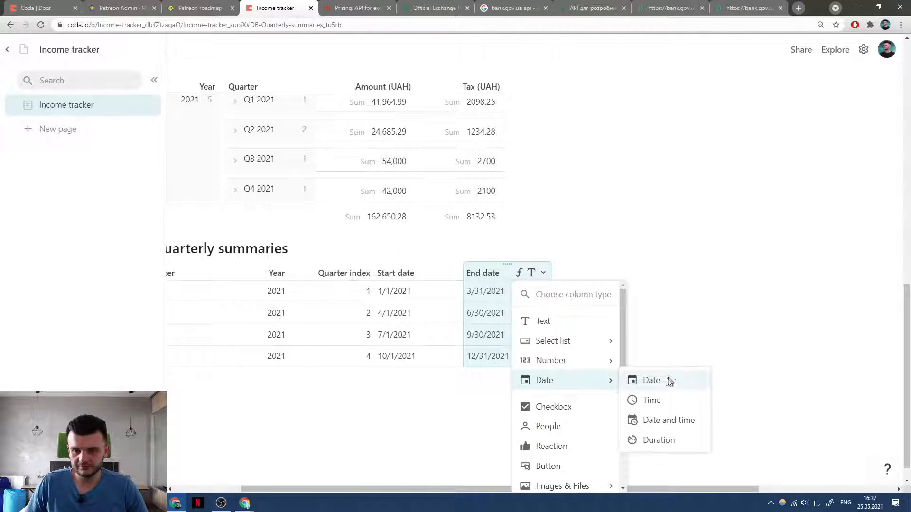
left_click(668, 382)
left_click(442, 272)
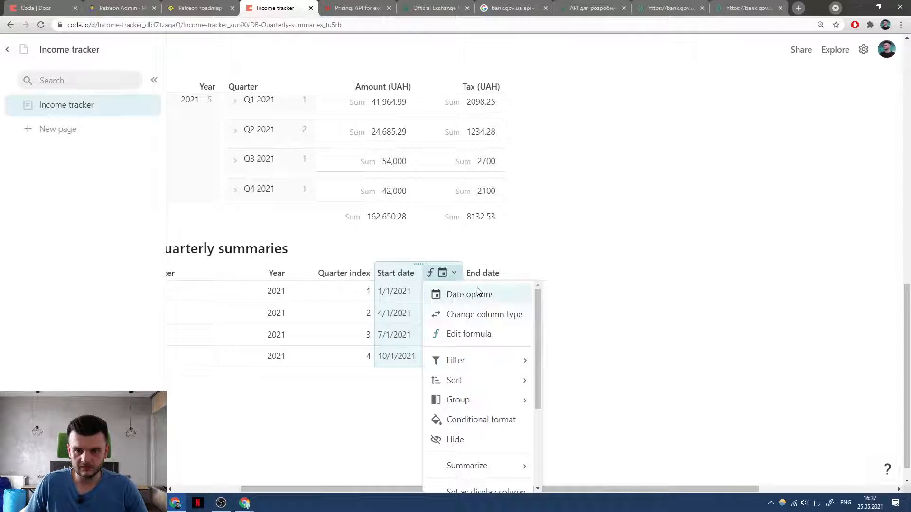
key("Escape")
Select the Year and Quarter columns of the Incomes table together and bring up the actions available for them.
scroll(497, 295, "up", 9)
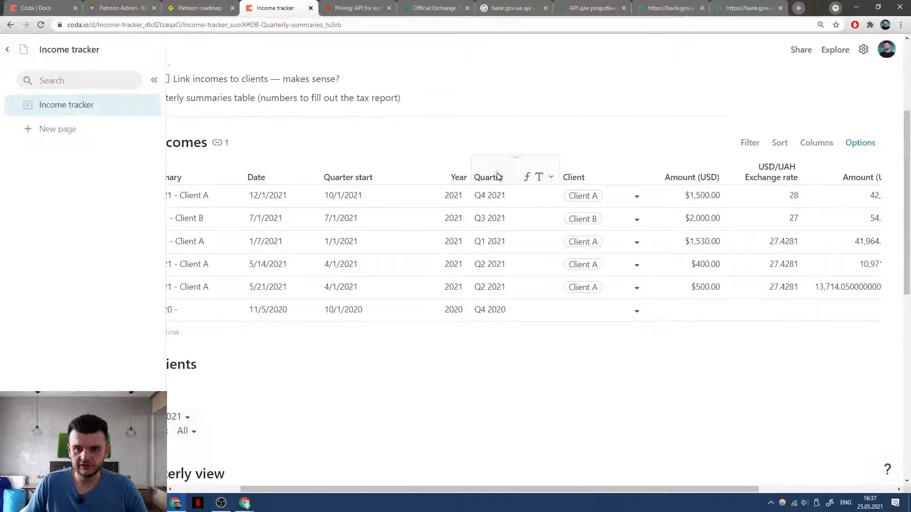
left_click(497, 176)
left_click(445, 169, "shift")
right_click(446, 169)
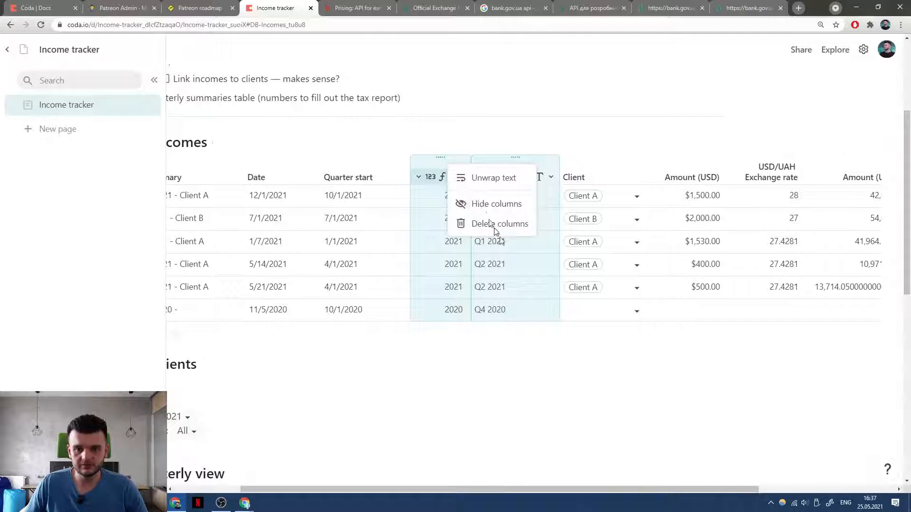
Delete the year, quarter label and Quarter start helper columns from the DB Incomes table.
left_click(496, 227)
left_click(523, 305)
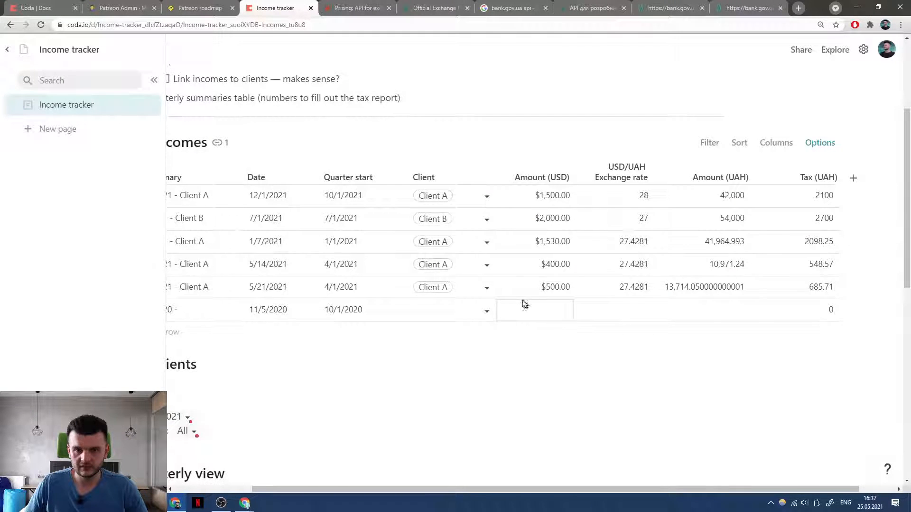
left_click(484, 174)
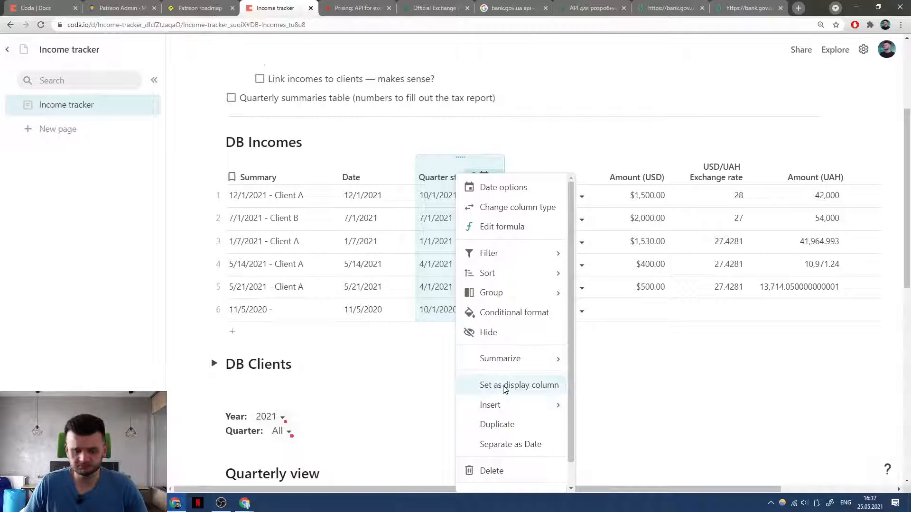
left_click(505, 424)
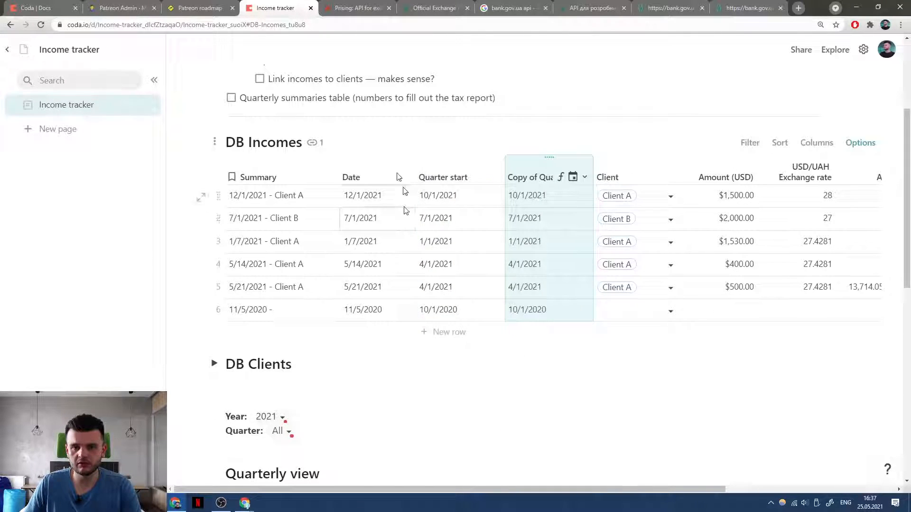
left_click(447, 174)
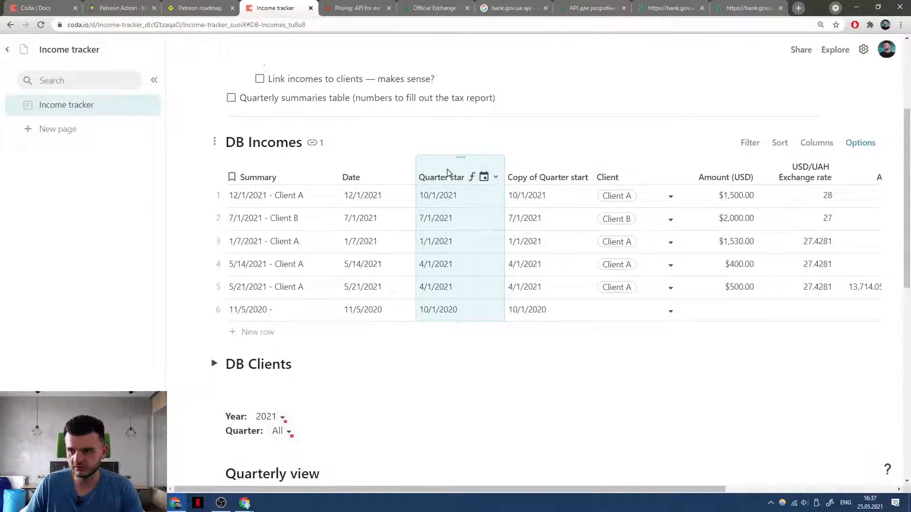
left_click(540, 177, "shift")
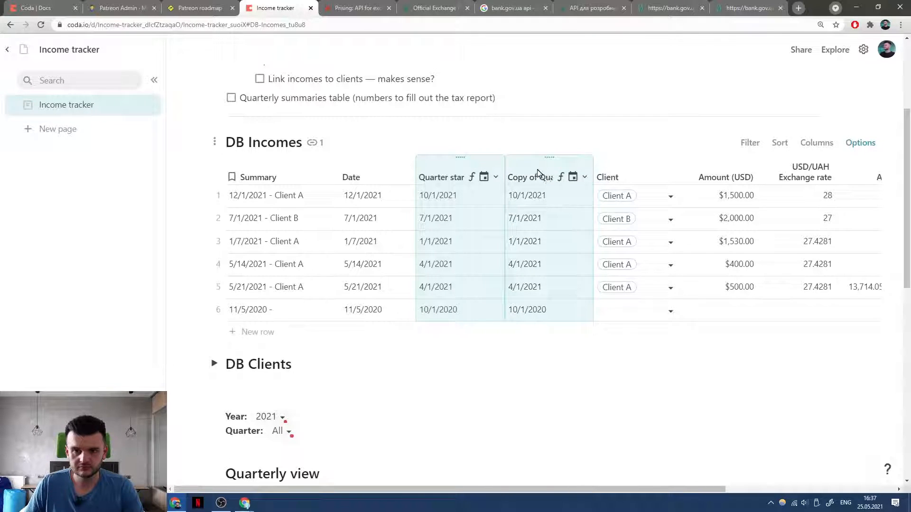
right_click(544, 175)
left_click(578, 229)
left_click(526, 306)
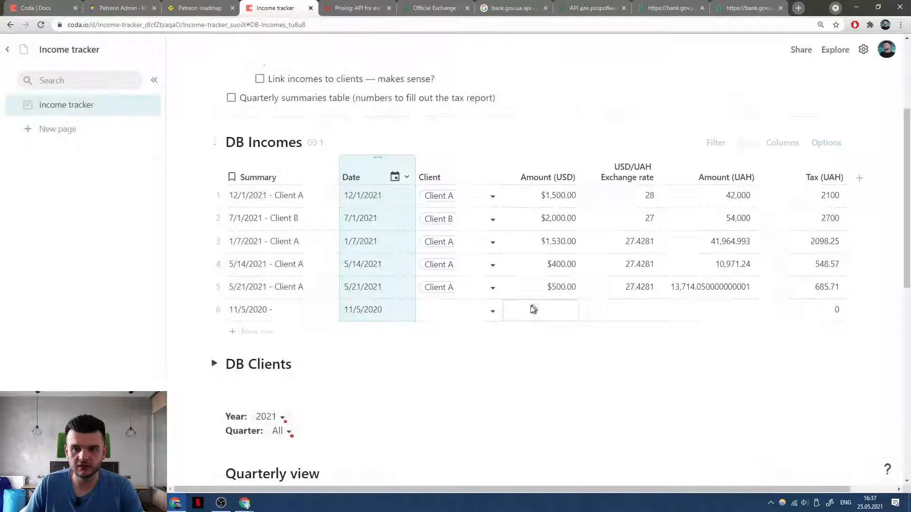
Remove the Year and Quarter filter controls together with the Quarterly view table from the page.
scroll(529, 257, "down", 4)
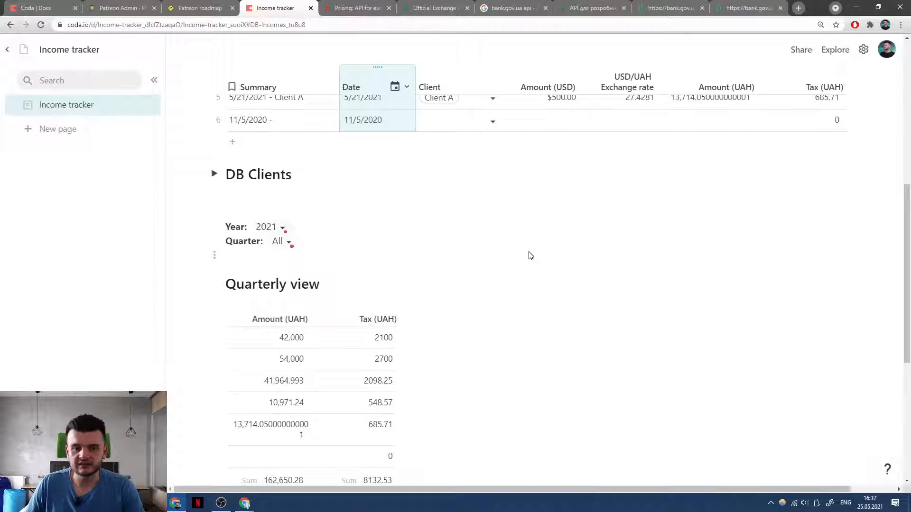
left_click(378, 228)
left_click_drag(214, 226, 469, 313)
scroll(469, 313, "down", 3)
left_click_drag(536, 289, 227, 84)
key("Delete")
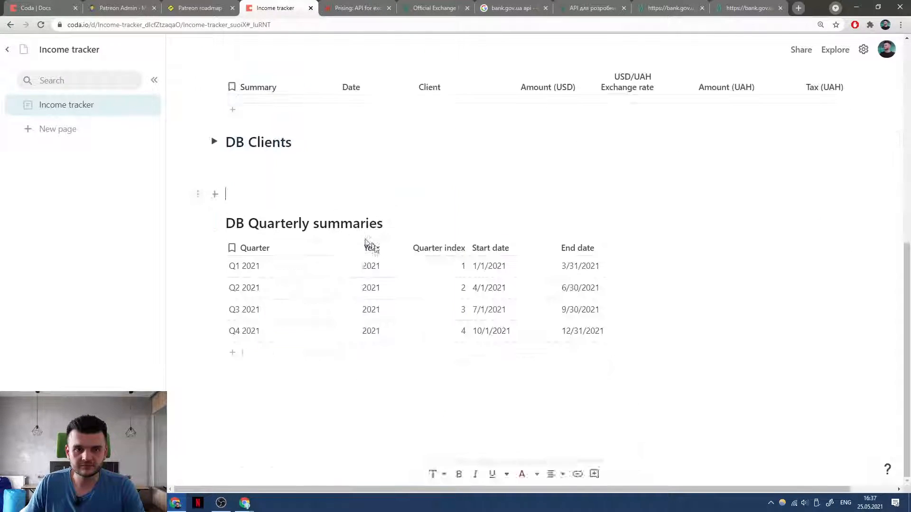
Narrow the Client column of the DB Incomes table slightly.
scroll(375, 246, "up", 2)
scroll(445, 240, "up", 2)
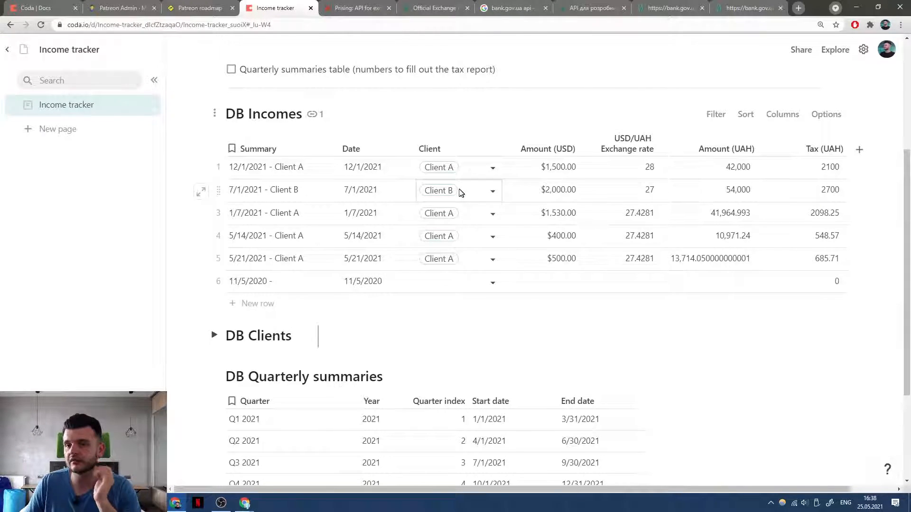
mouse_move(453, 193)
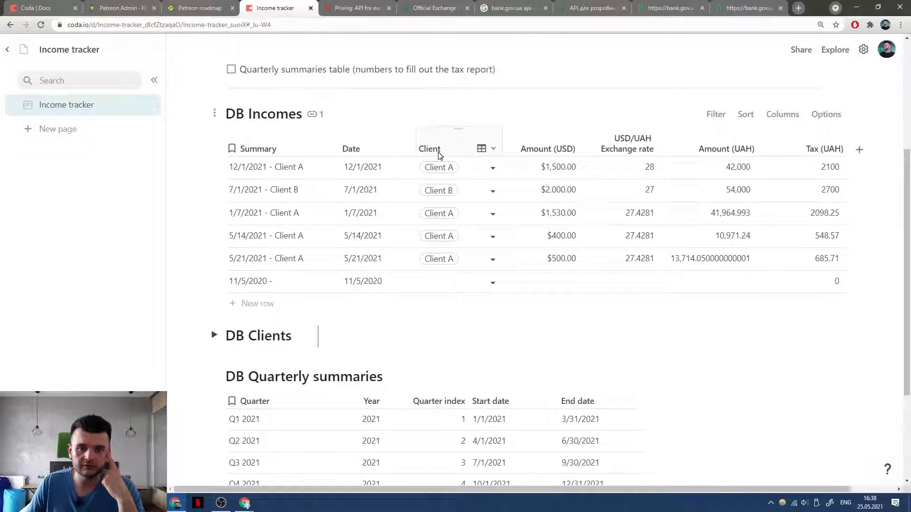
left_click_drag(500, 138, 484, 137)
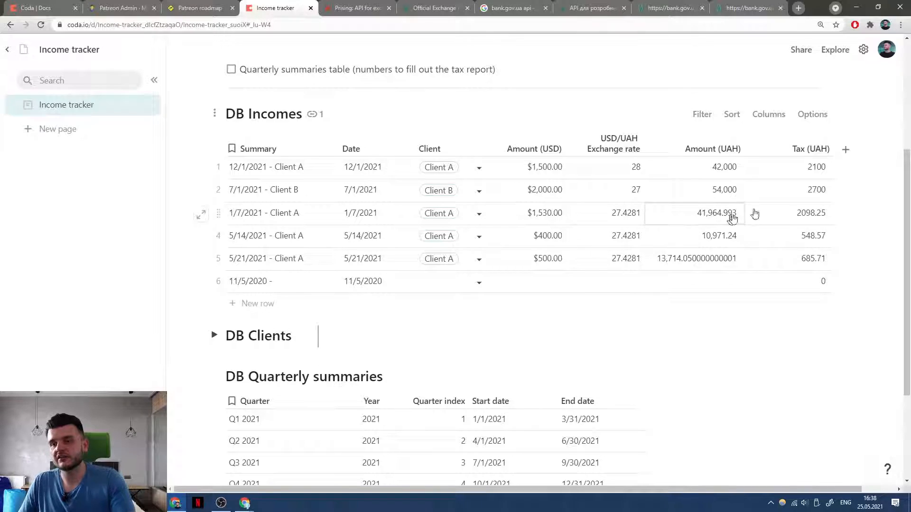
scroll(844, 219, "right", 1)
scroll(844, 219, "left", 1)
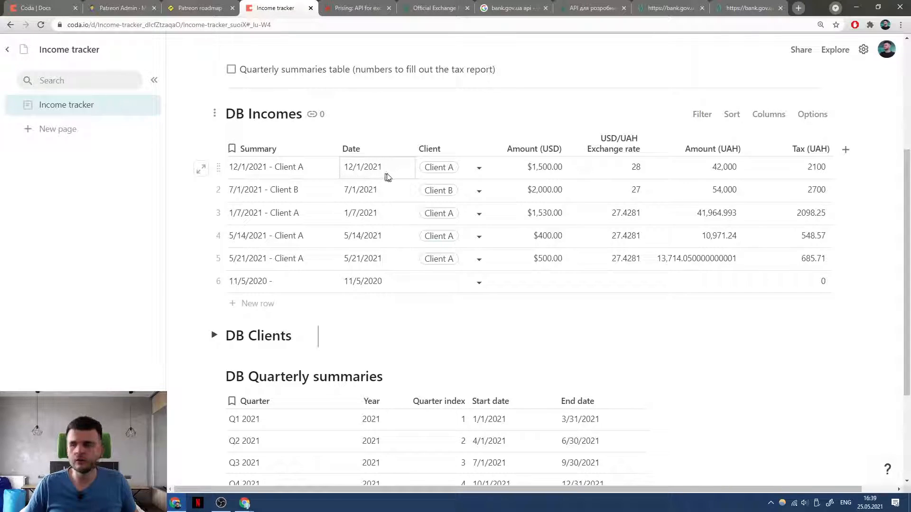
Narrow the Start date and End date columns of DB Quarterly summaries together.
scroll(347, 193, "down", 1)
scroll(347, 193, "down", 1)
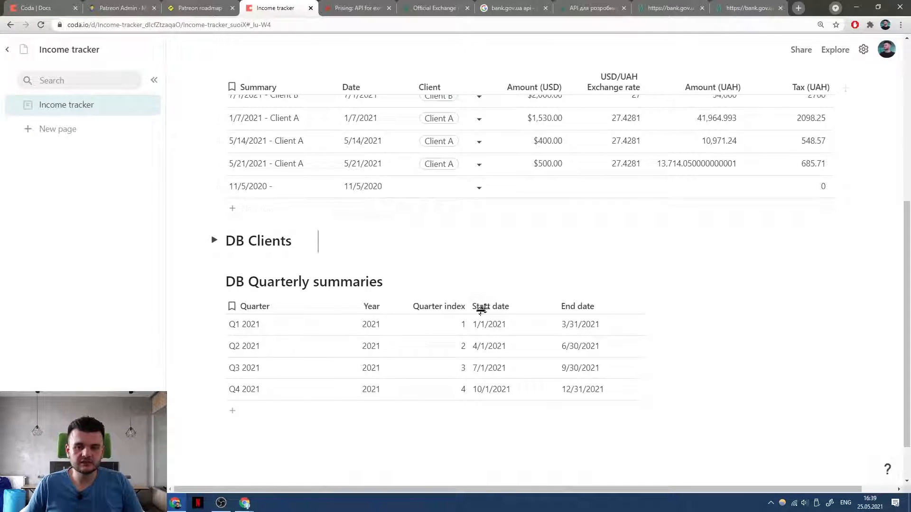
left_click(578, 305)
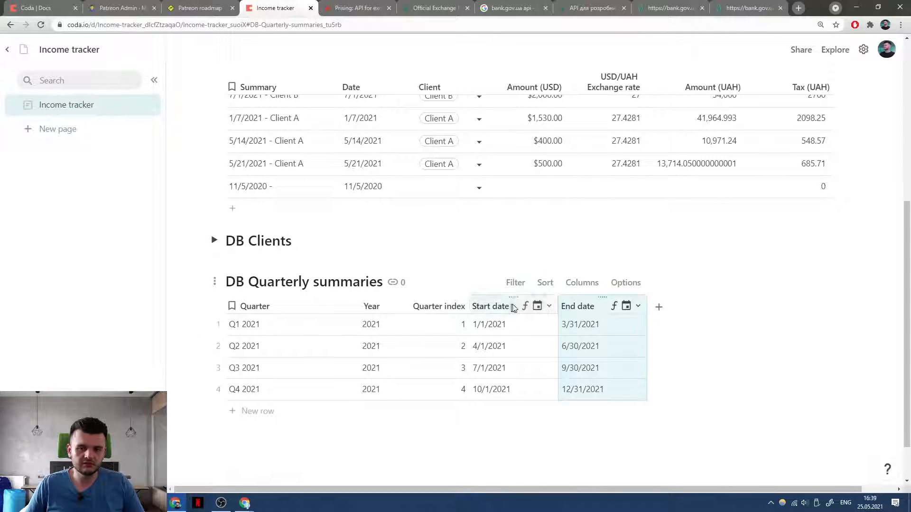
left_click(510, 307, "shift")
left_click_drag(558, 306, 535, 308)
left_click(542, 310)
left_click(630, 345)
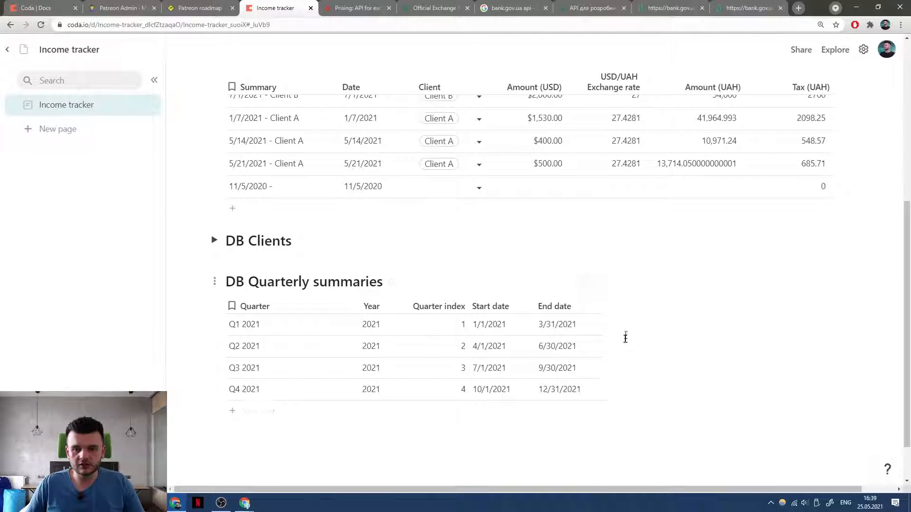
Add a lookup column referencing DB Incomes after End date in DB Quarterly summaries and name it Income rows.
left_click(612, 306)
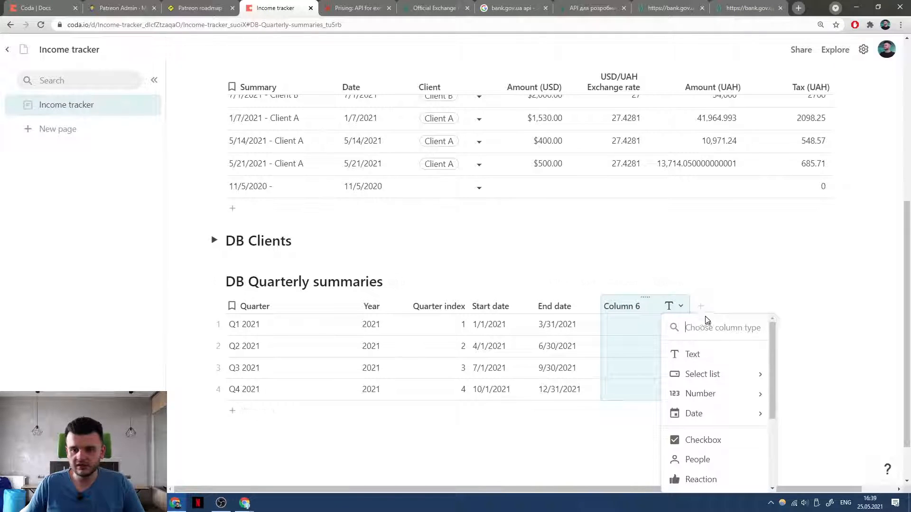
scroll(711, 458, "down", 3)
mouse_move(708, 427)
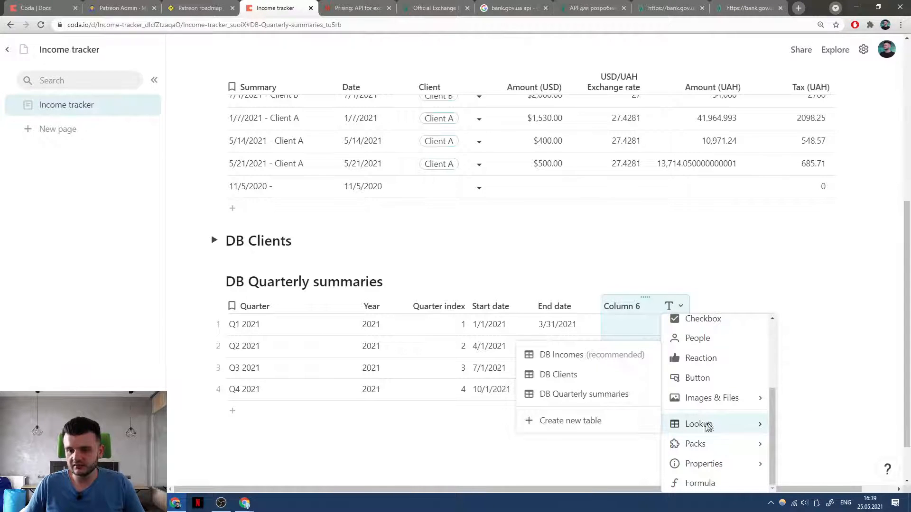
left_click(578, 356)
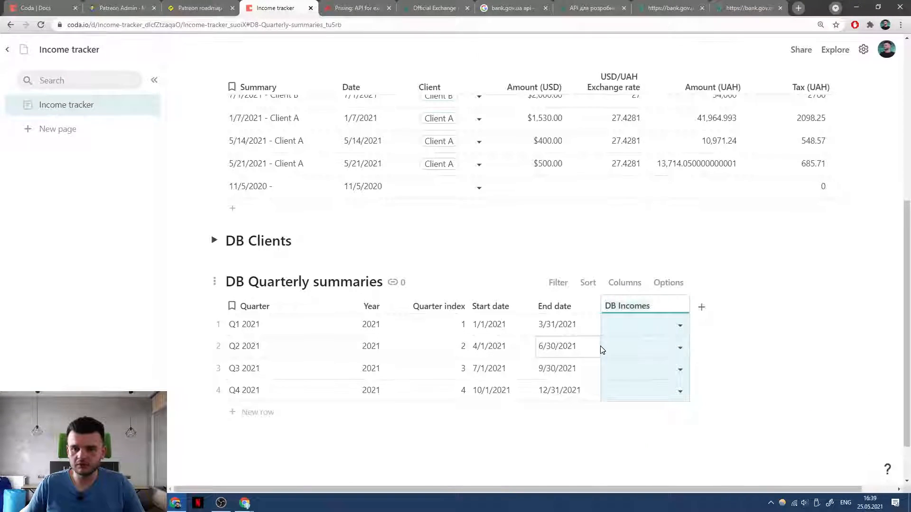
scroll(601, 350, "up", 2)
scroll(603, 350, "down", 3)
scroll(607, 353, "up", 6)
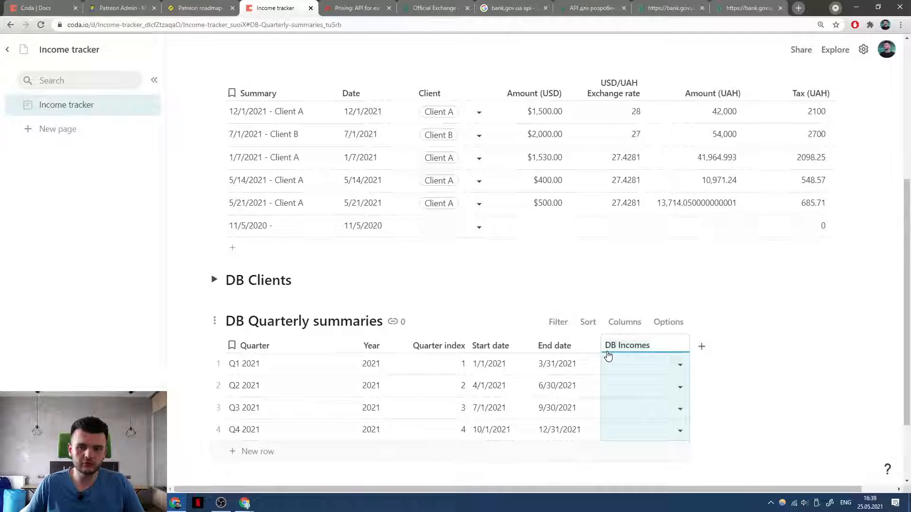
scroll(261, 303, "down", 4)
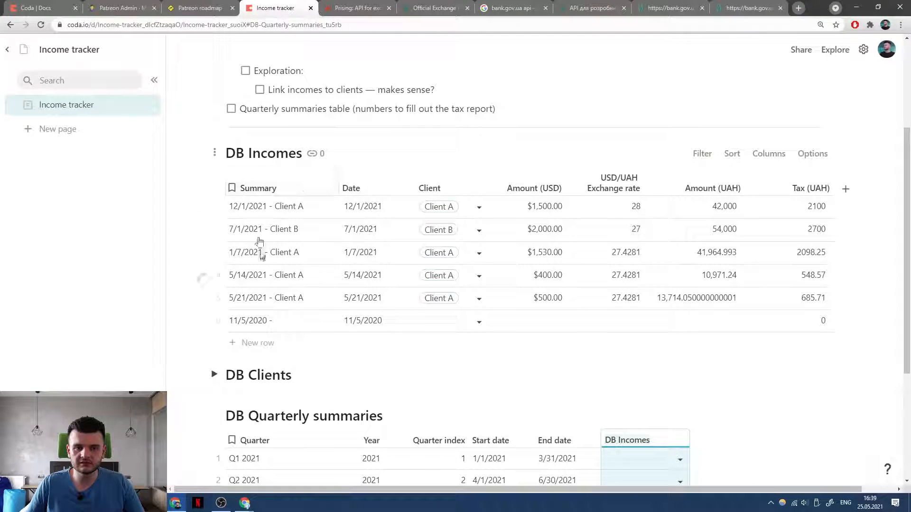
scroll(416, 357, "up", 1)
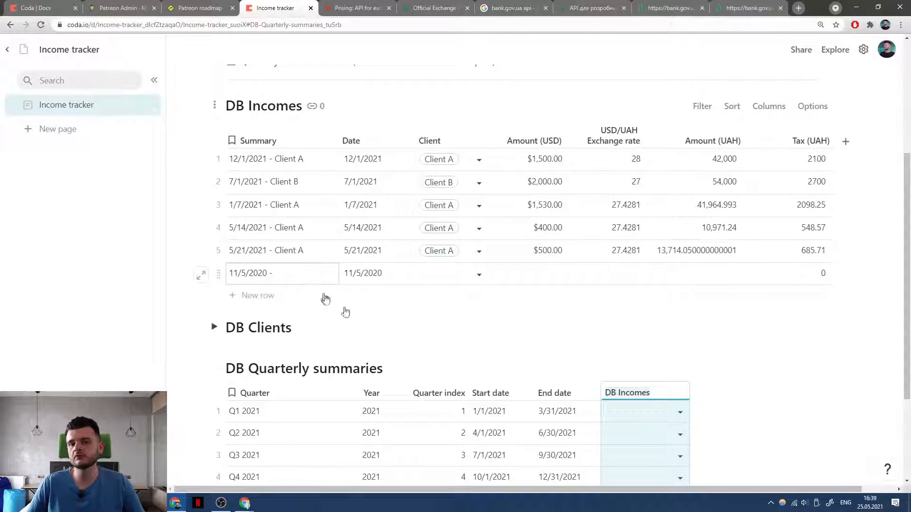
scroll(426, 309, "down", 1)
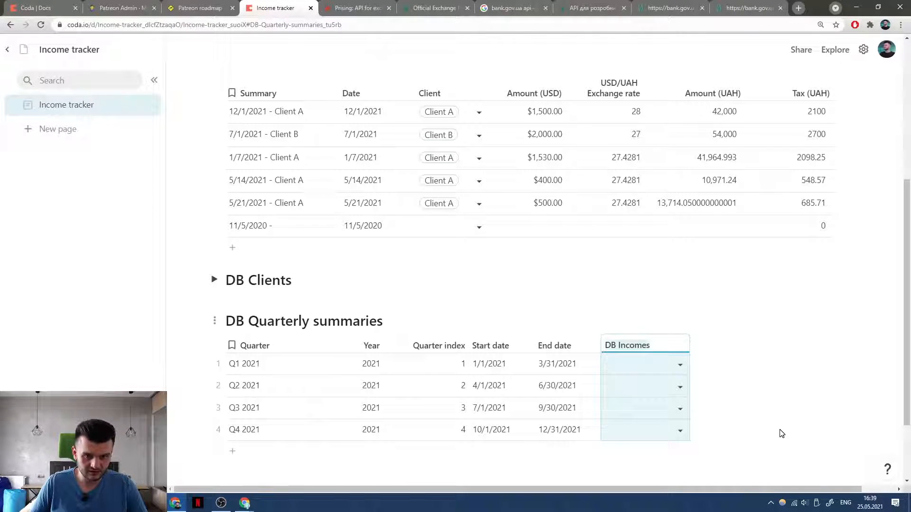
type("In")
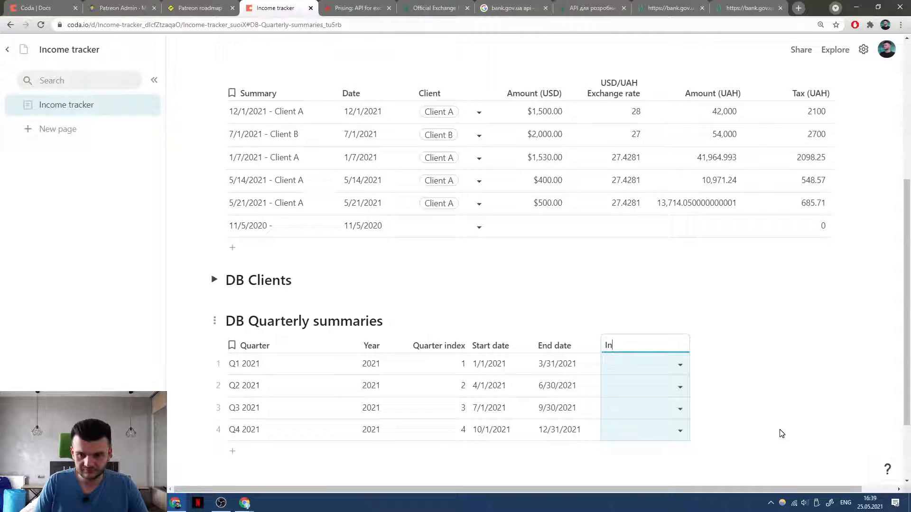
type("come rows")
key("Return")
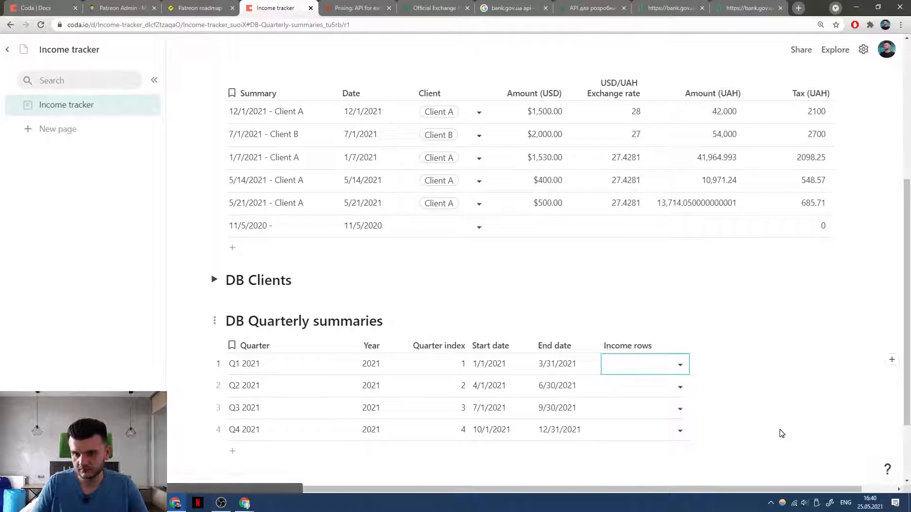
Begin the Income rows column formula with DB Incomes.Filter().
left_click(669, 349)
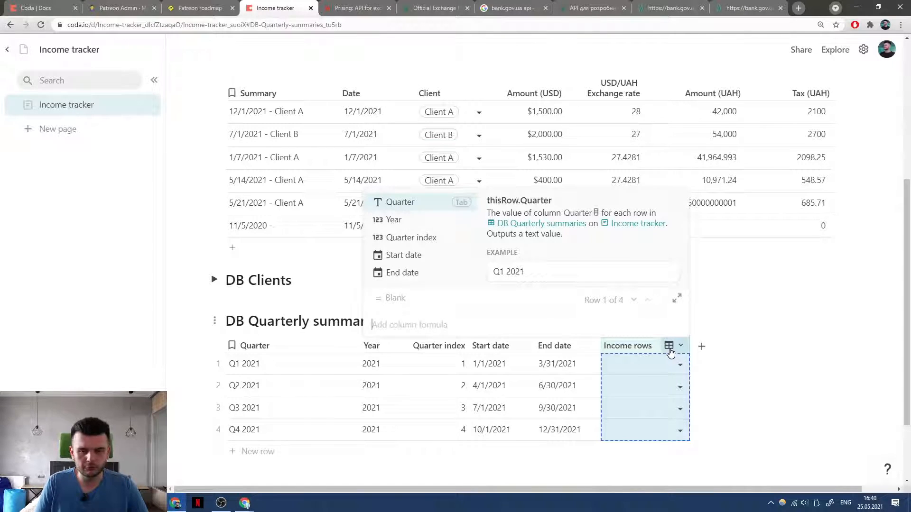
type("DB Incomes")
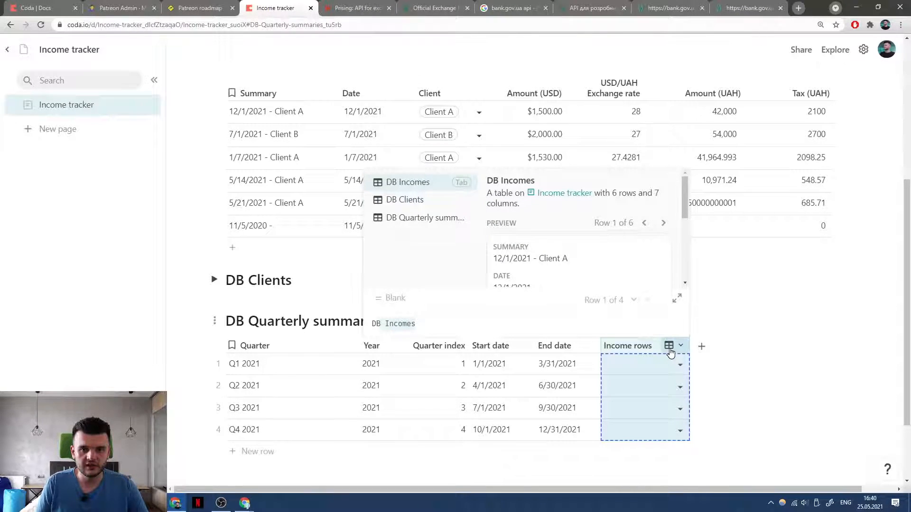
key("Tab")
type(".Fi")
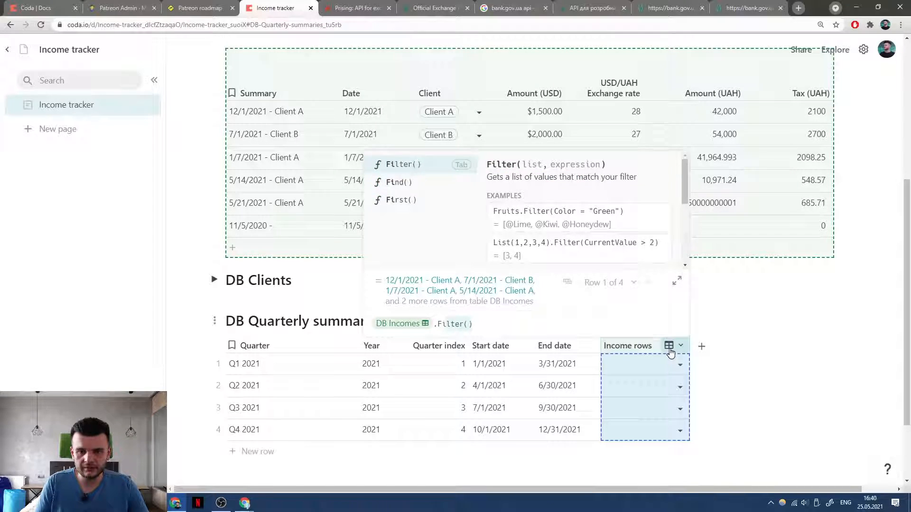
key("Tab")
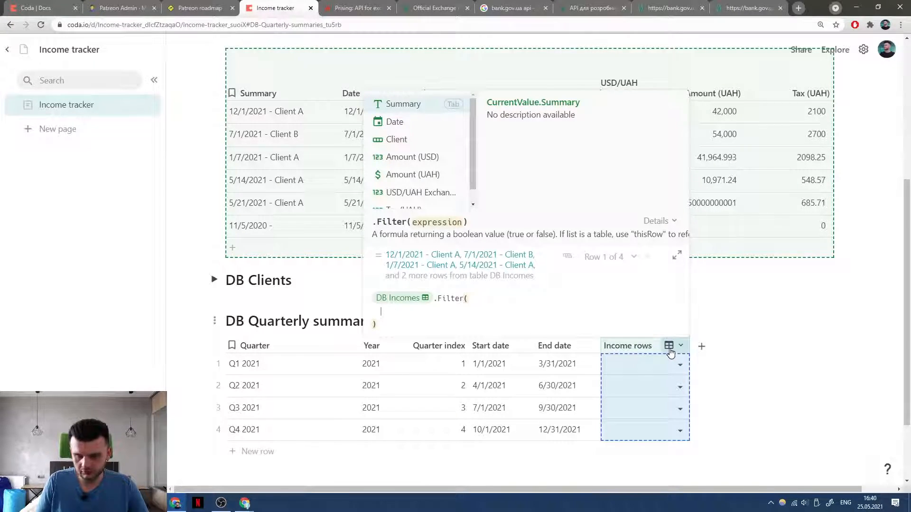
Enter the filter condition Date >= thisRow.Start date in the Income rows formula.
type("Da")
key("Tab")
type(">=")
type("St")
key("BackSpace")
key("BackSpace")
key("BackSpace")
type("th")
key("Tab")
type(".St")
key("Tab")
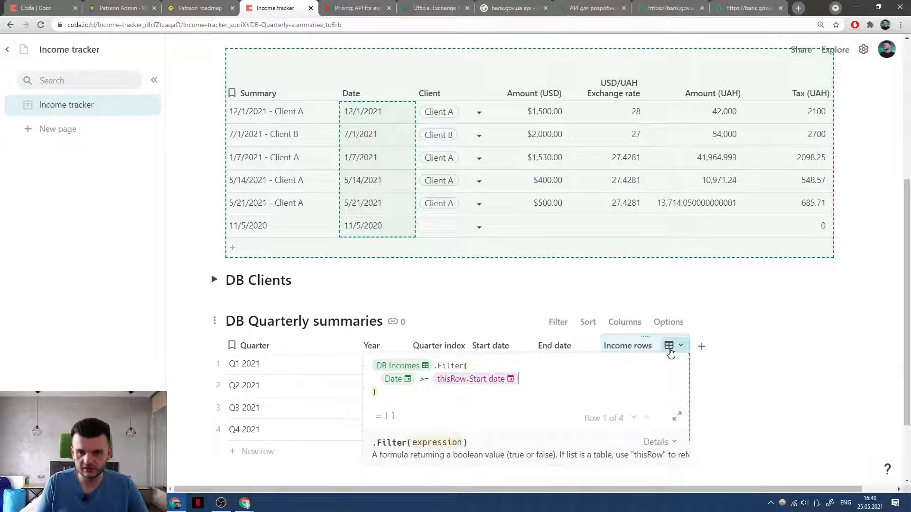
Extend the Income rows filter with AND Date <= thisRow.End date and apply the formula.
type("AND Date")
key("Tab")
type("<= th")
key("Tab")
type(".End date")
key("Down")
type(".")
key("BackSpace")
key("Return")
Widen the Income rows column so each linked income fits on one line.
scroll(706, 350, "down", 3)
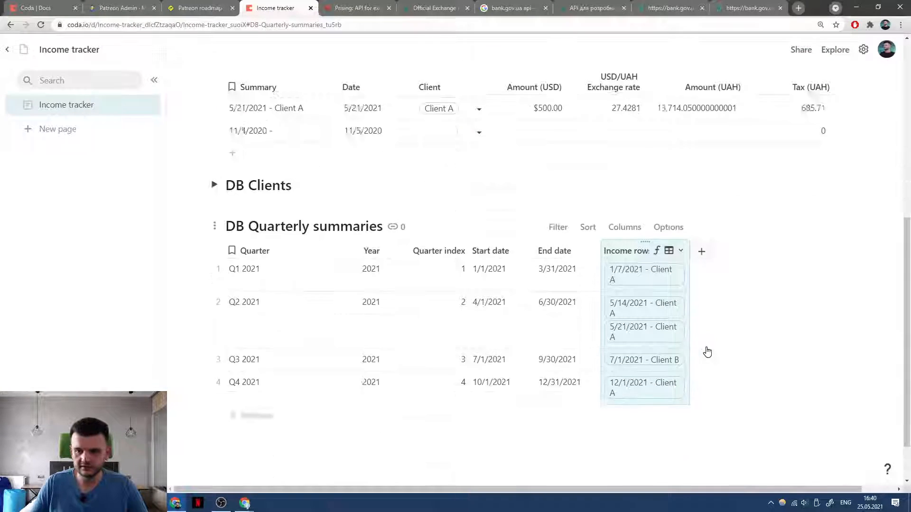
left_click_drag(687, 188, 718, 190)
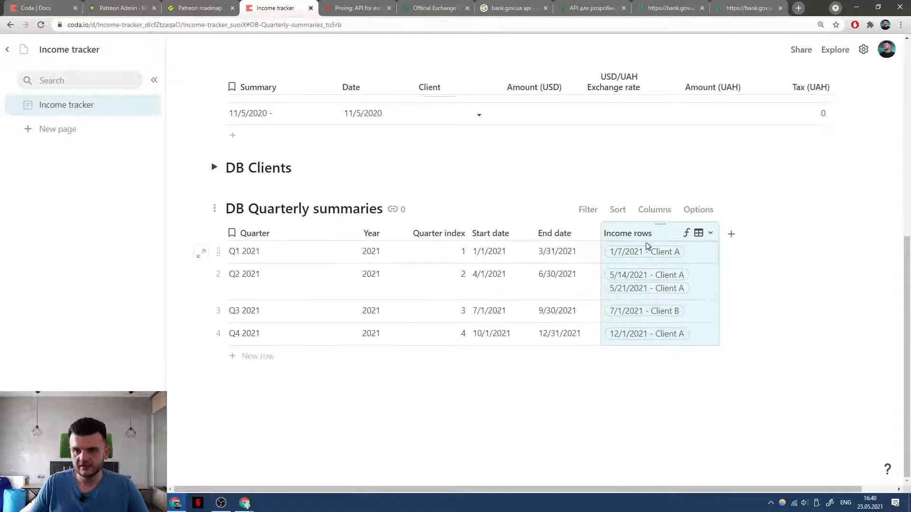
left_click(710, 233)
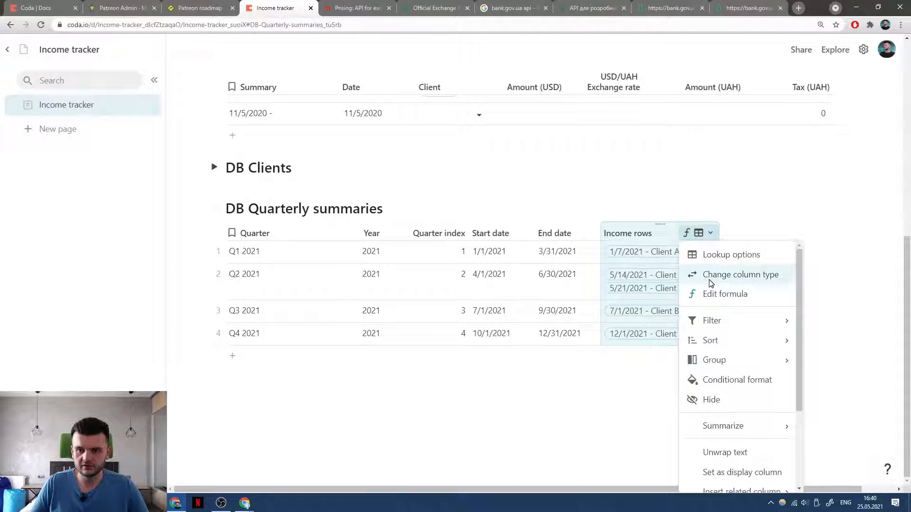
left_click(718, 275)
left_click(709, 250)
left_click(709, 254)
left_click(868, 370)
left_click(653, 238)
left_click_drag(715, 241, 707, 237)
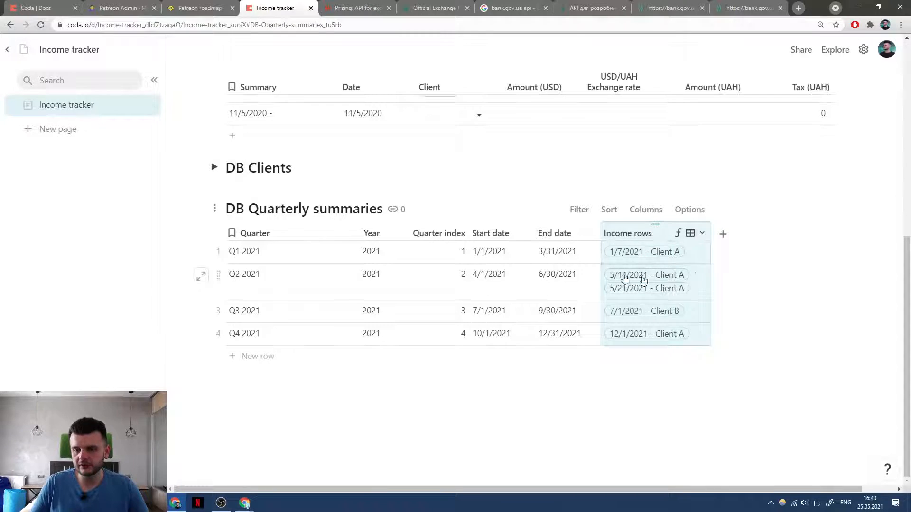
Open the lookup options of the Income rows column to review its source table and multiple-selection setting.
scroll(696, 274, "right", 1)
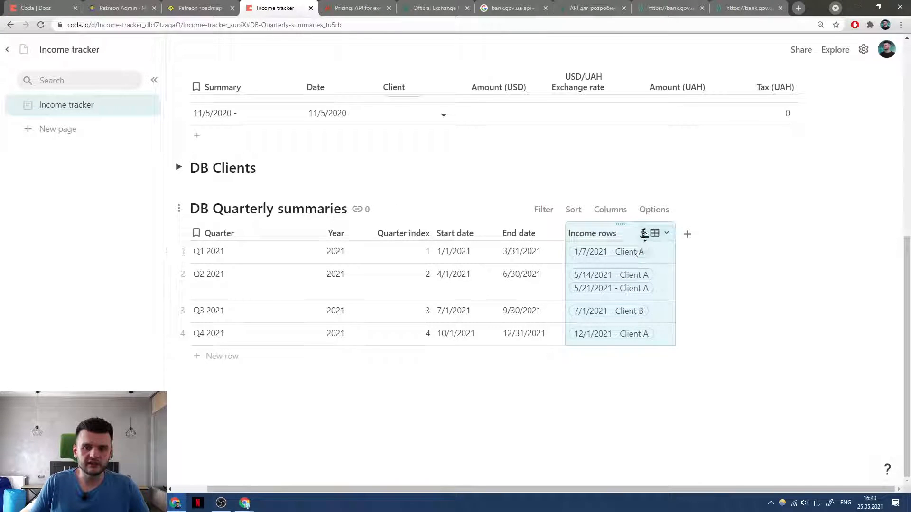
left_click(666, 233)
left_click(679, 253)
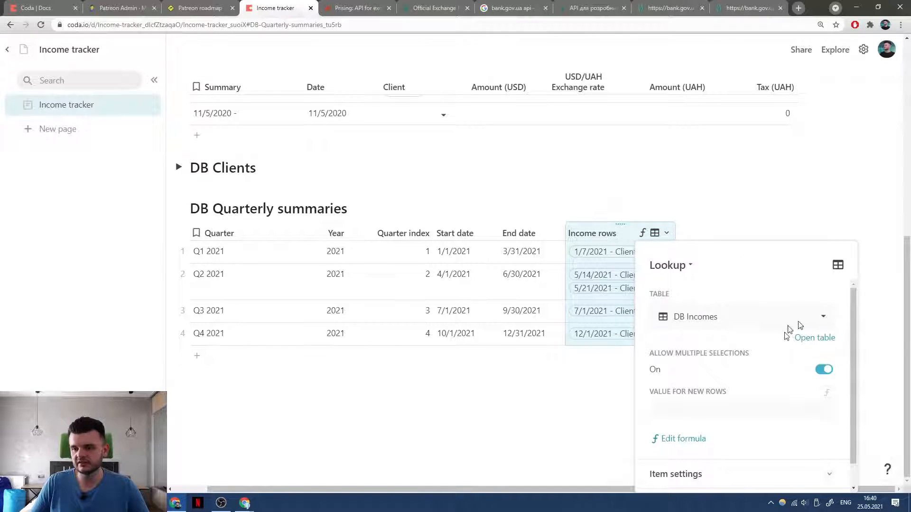
left_click(607, 231)
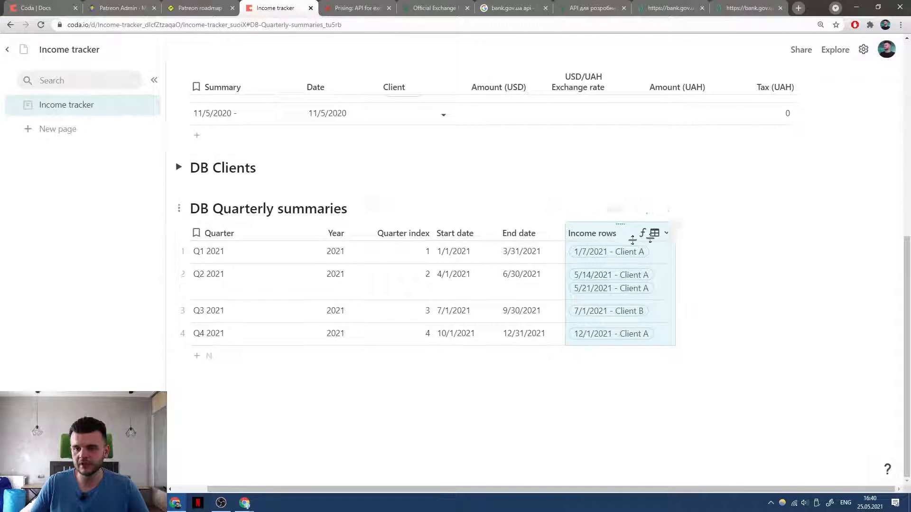
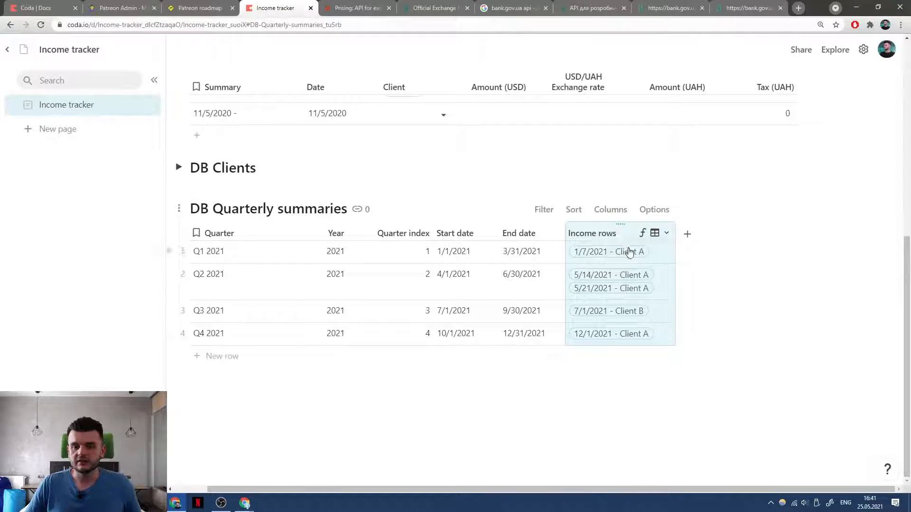
left_click(667, 232)
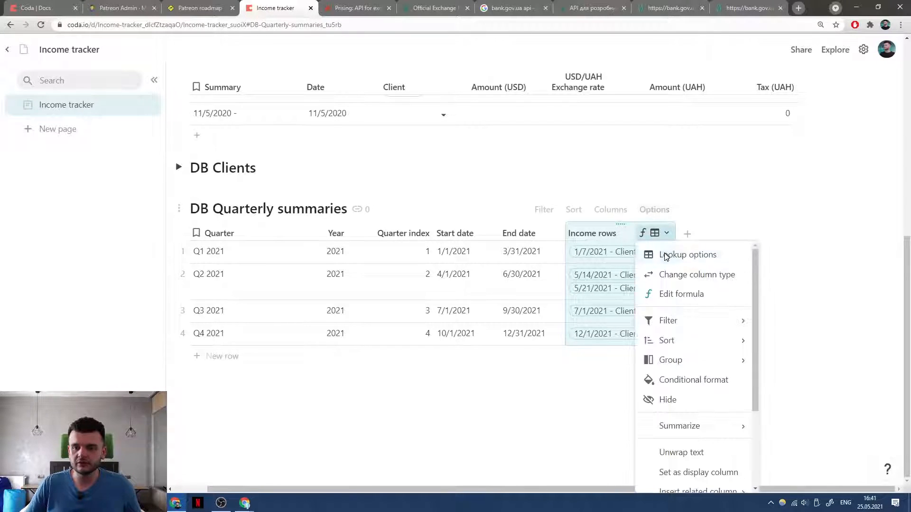
left_click(673, 252)
left_click(669, 234)
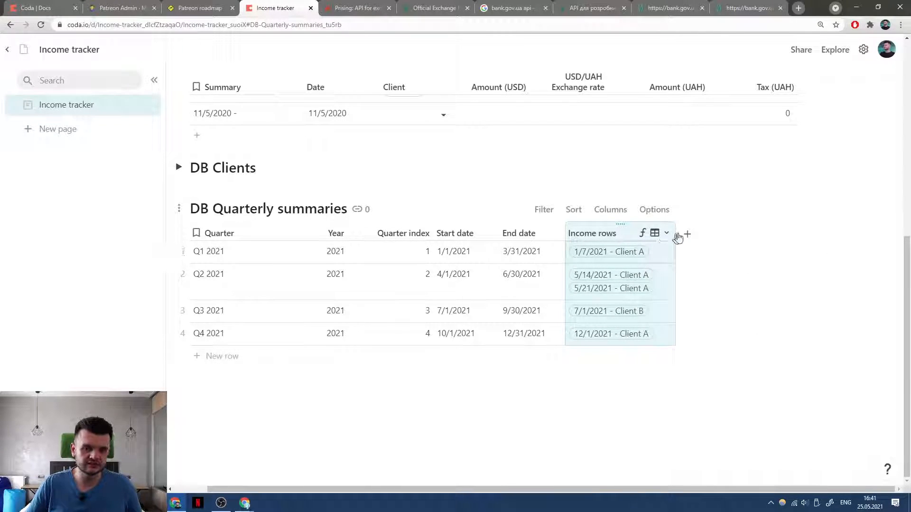
Add a column summing Tax (UAH) of the Income rows to DB Quarterly summaries, and delete it again.
left_click(686, 234)
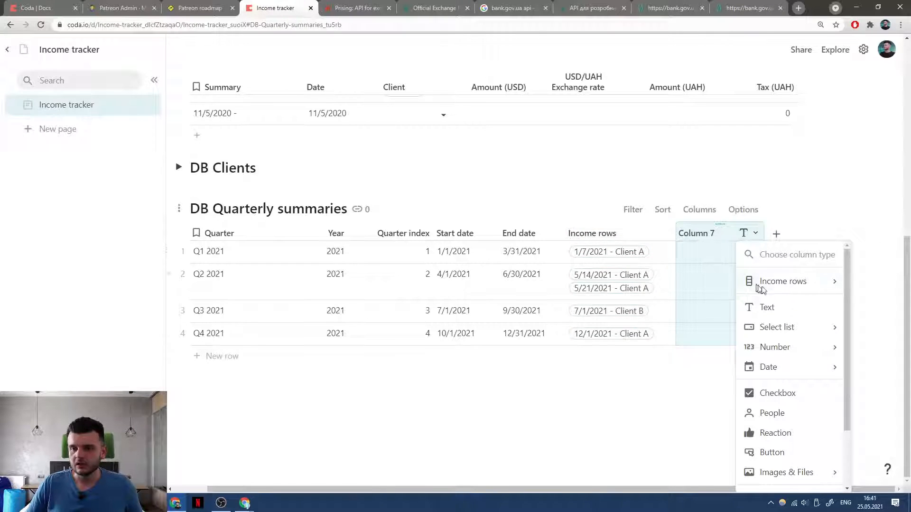
mouse_move(791, 284)
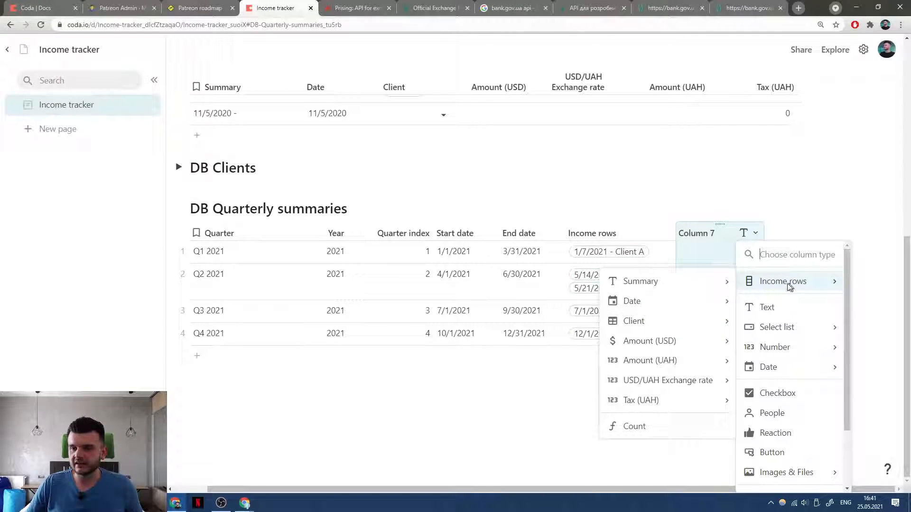
mouse_move(664, 362)
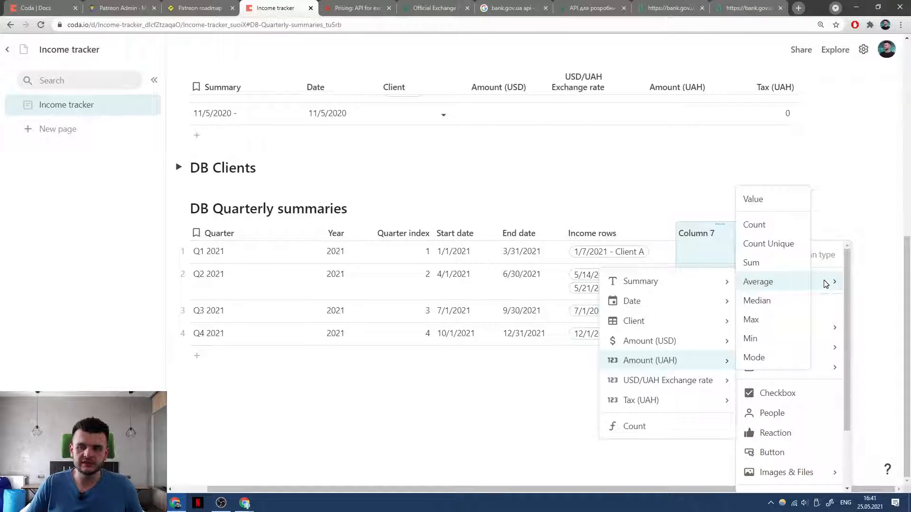
mouse_move(634, 412)
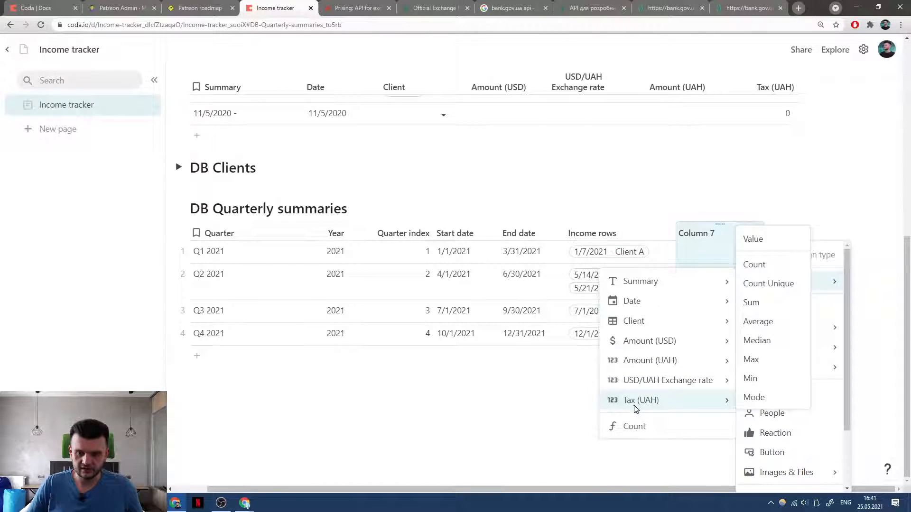
left_click(754, 312)
left_click(707, 341)
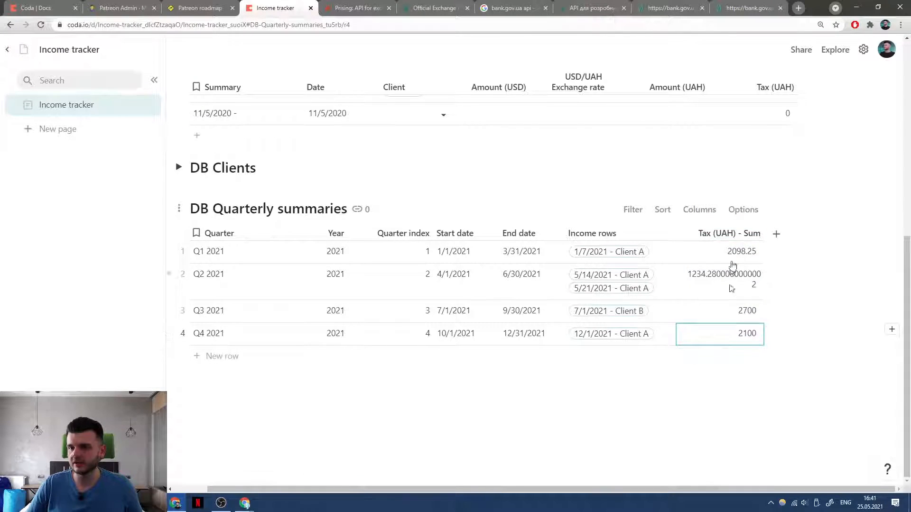
left_click(731, 228)
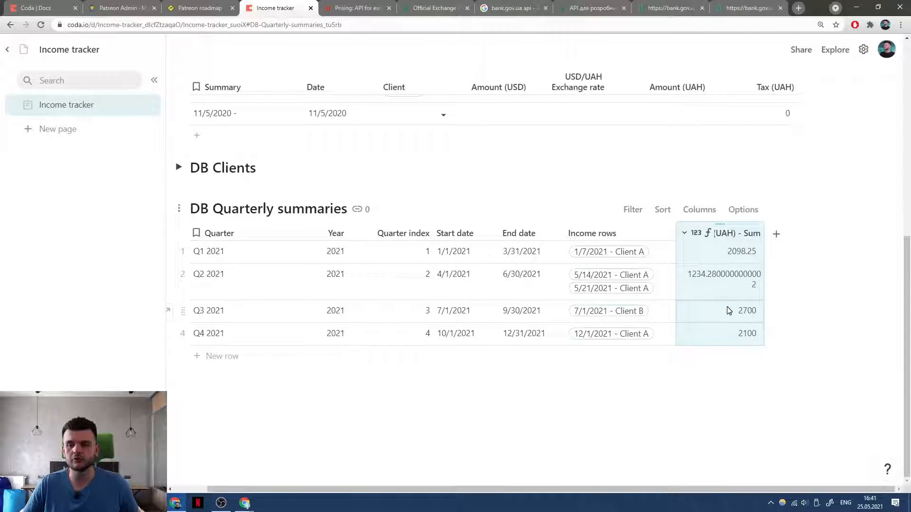
key("Delete")
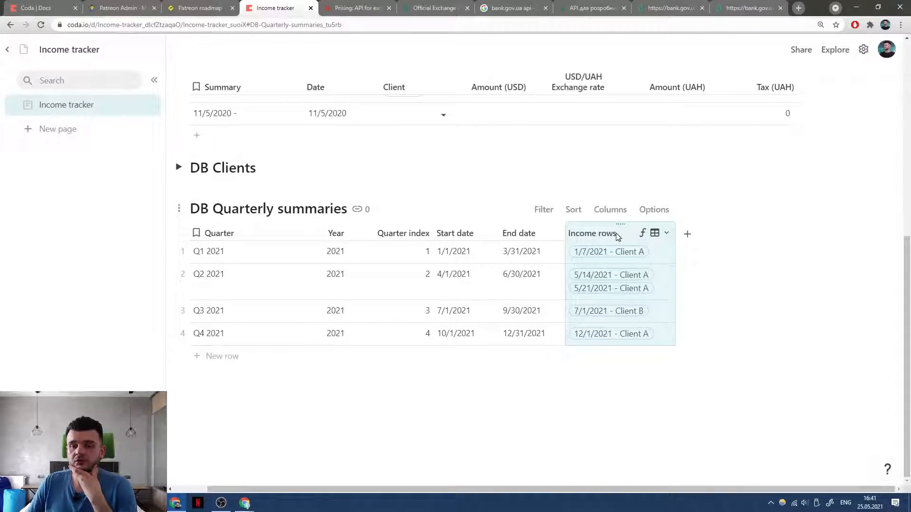
Add a column to DB Quarterly summaries that sums Amount (UAH) of the Income rows, named "Earnings in quarter".
left_click(683, 236)
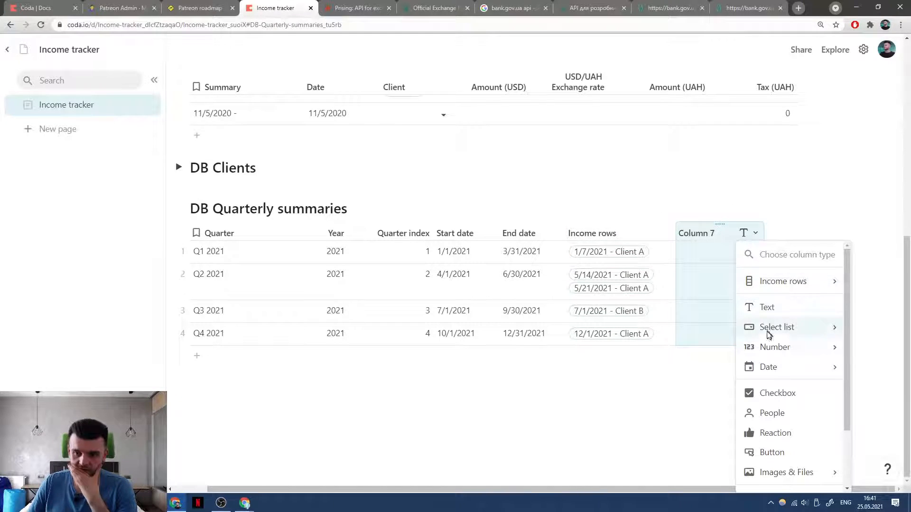
mouse_move(767, 350)
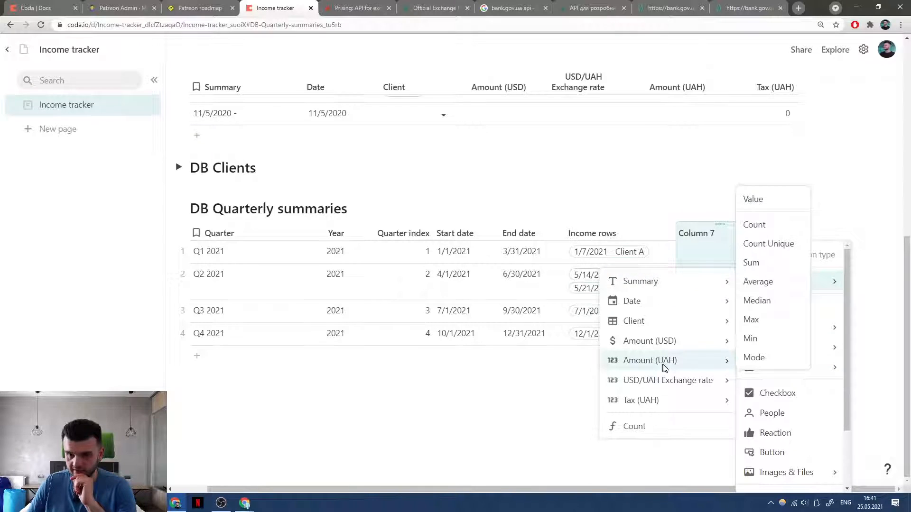
left_click(767, 268)
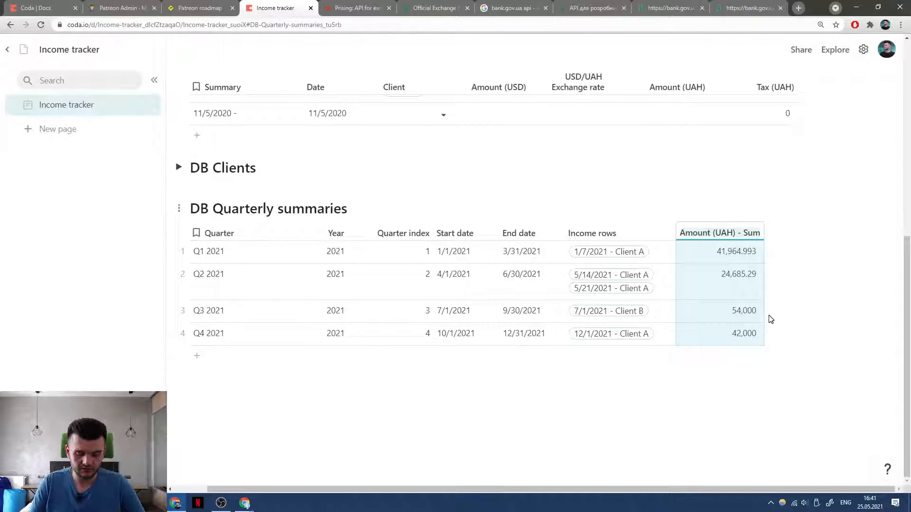
type("Earnings")
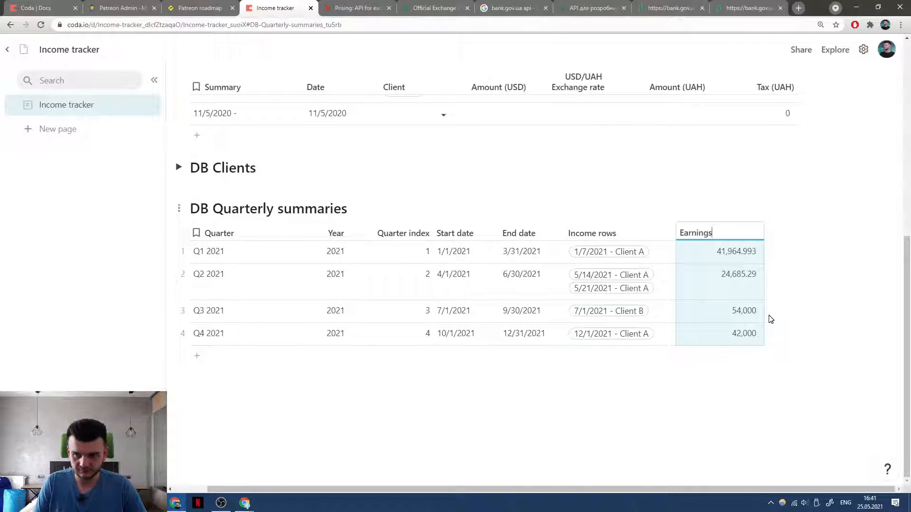
type(" in quarter")
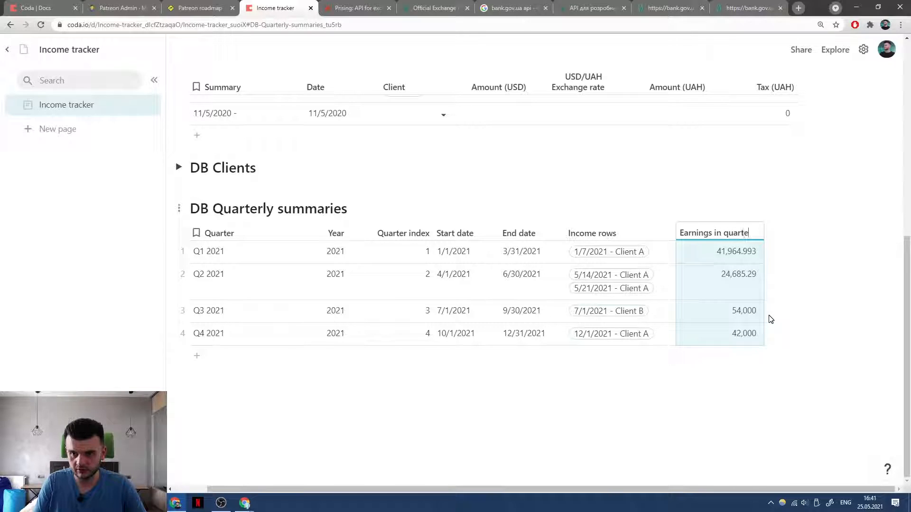
key("Return")
Try to open the column options of Tax (UAH) in DB Incomes, and reload the doc.
scroll(759, 317, "up", 5)
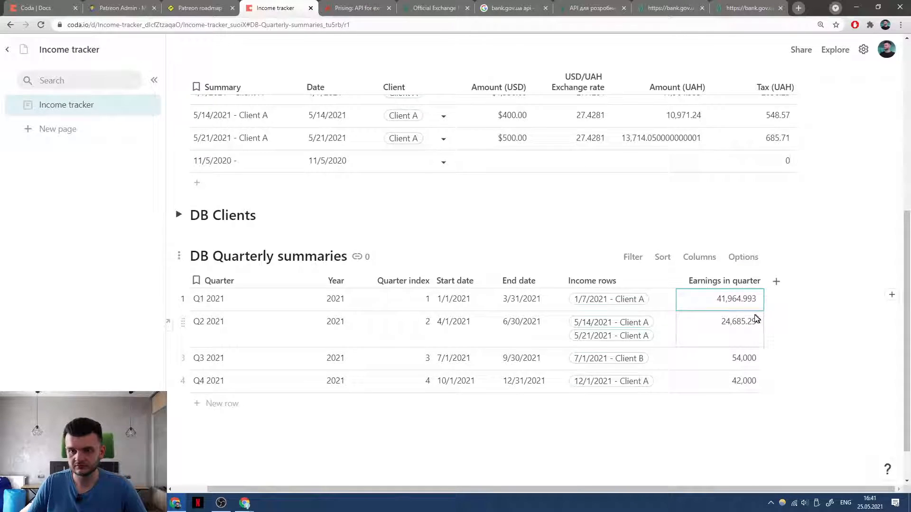
left_click(768, 210)
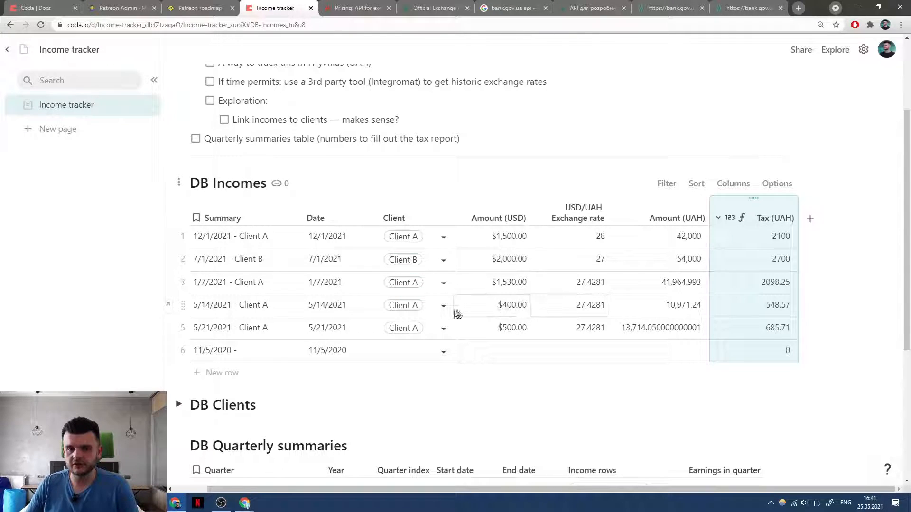
right_click(776, 213)
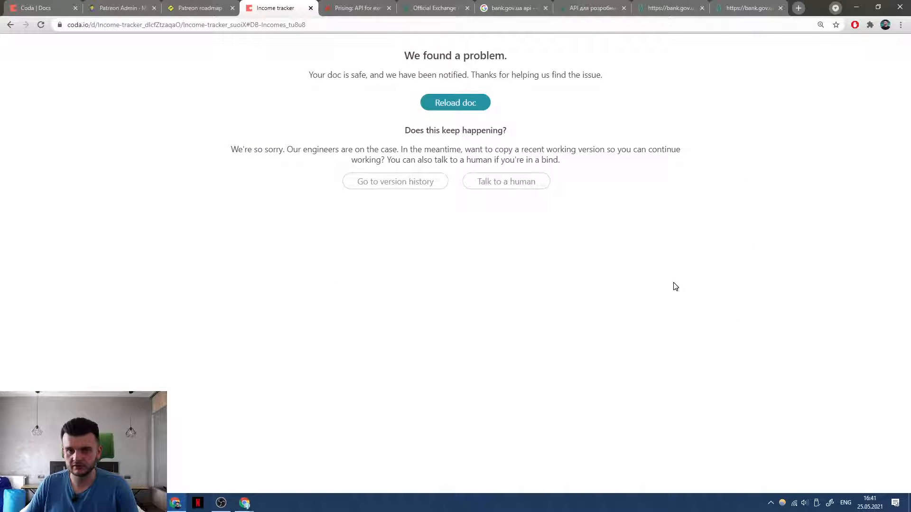
left_click(465, 113)
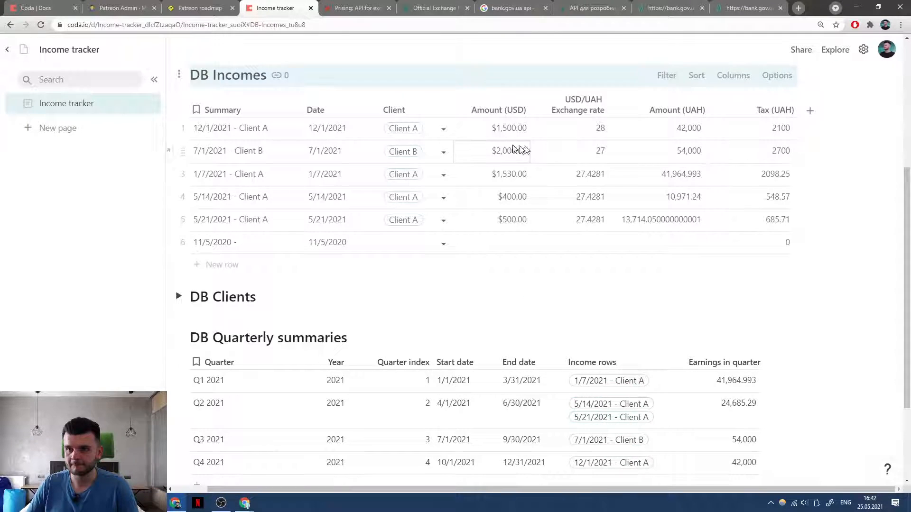
Delete the Tax (UAH) column from the DB Incomes table.
left_click(777, 156)
scroll(771, 157, "down", 2)
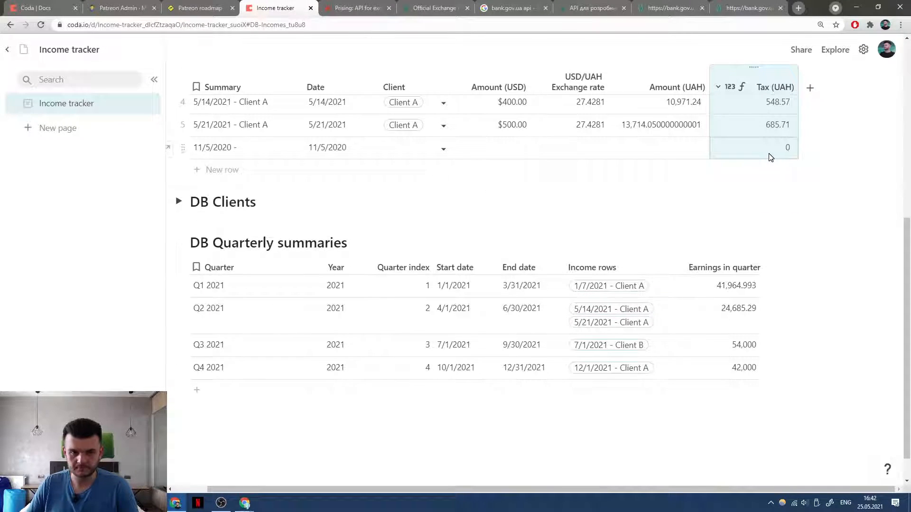
scroll(770, 154, "up", 2)
key("Delete")
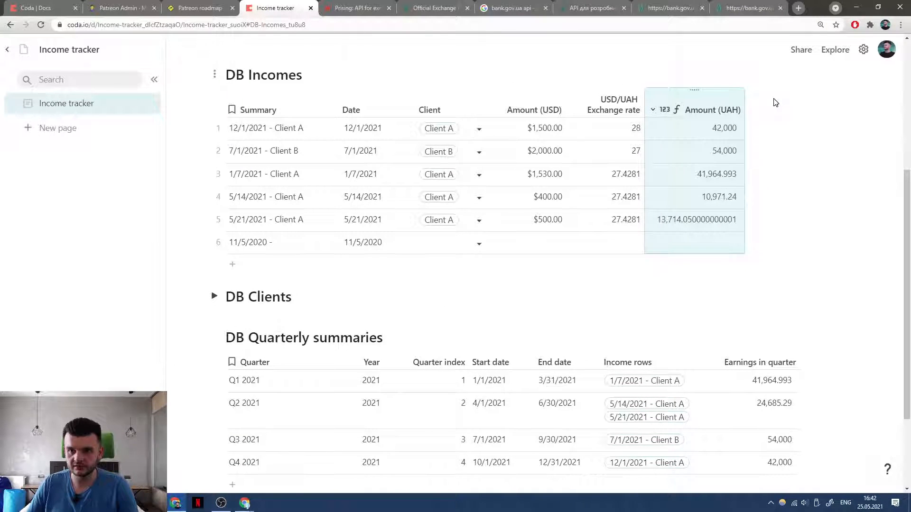
left_click(812, 130)
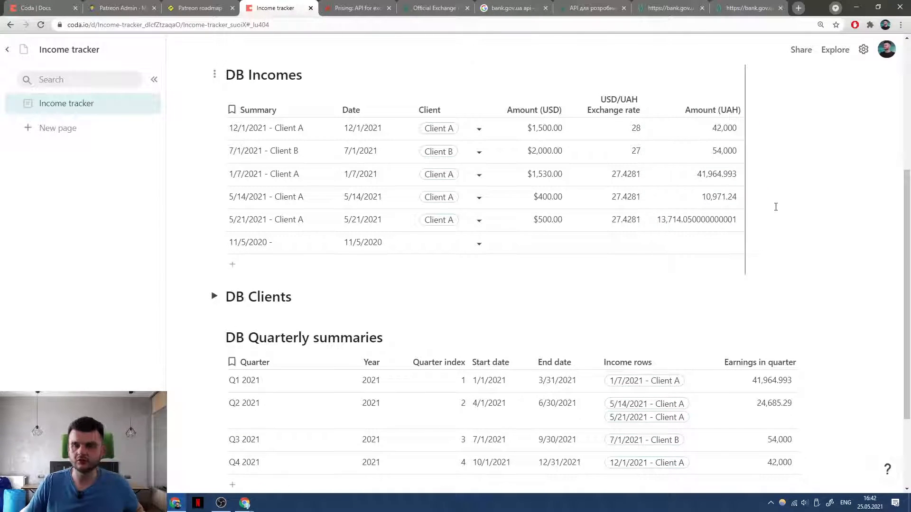
Add a Number column named "Tax" after Earnings in quarter in DB Quarterly summaries.
scroll(792, 196, "up", 1)
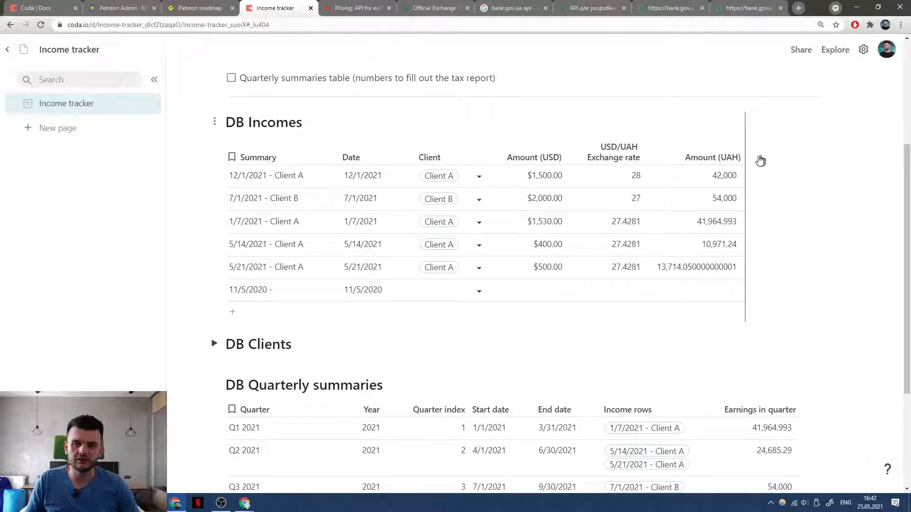
scroll(782, 171, "down", 4)
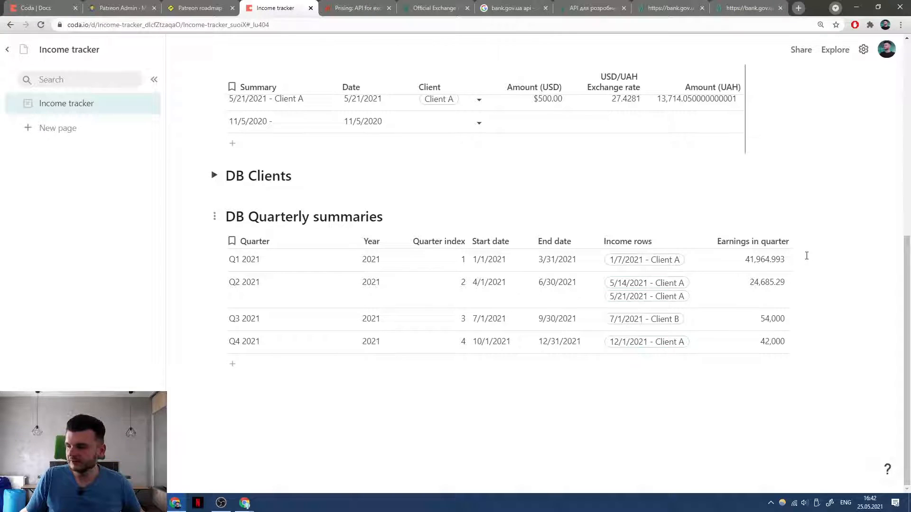
left_click(766, 235)
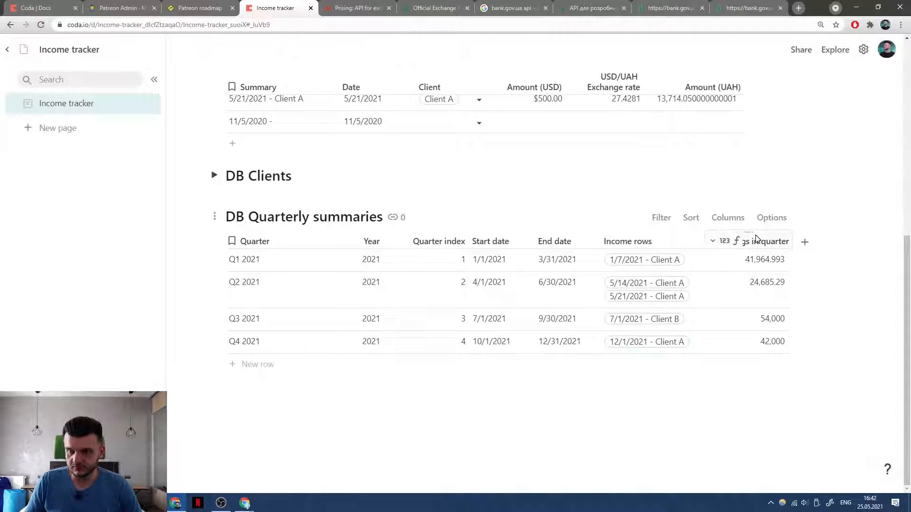
left_click(806, 242)
mouse_move(807, 356)
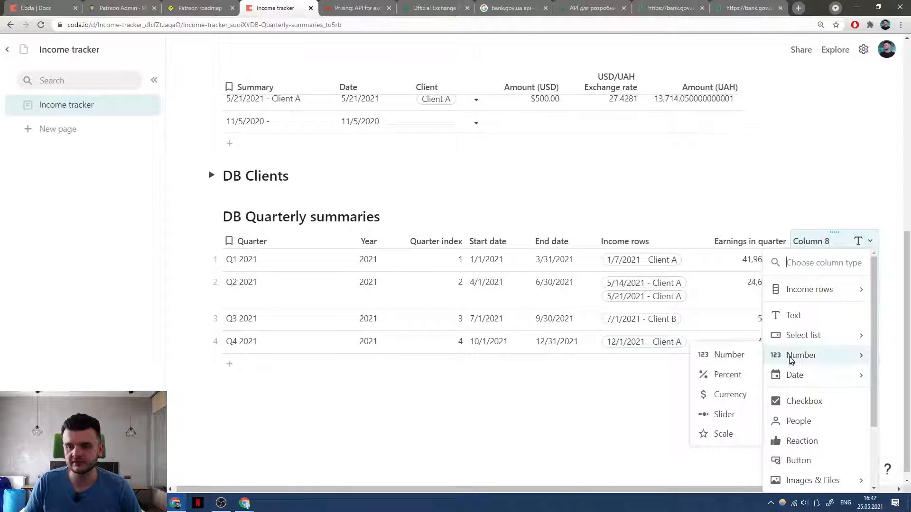
left_click(747, 356)
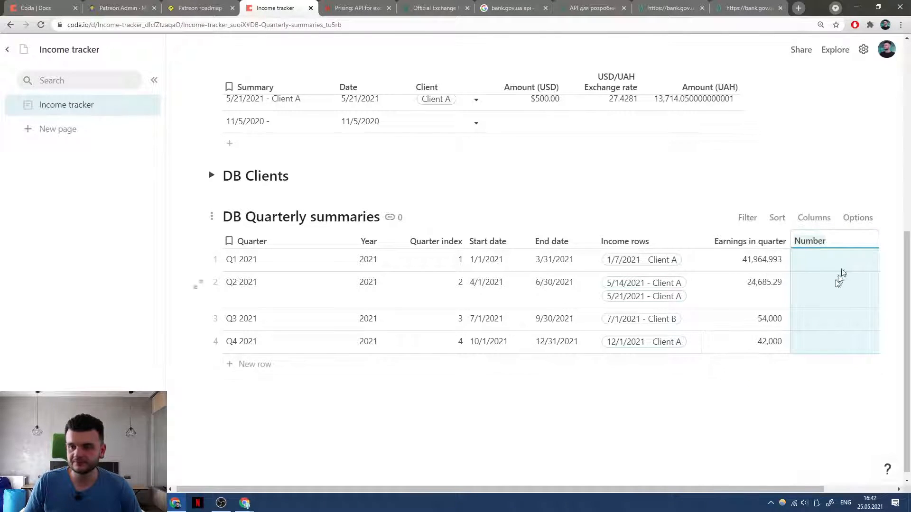
type("T")
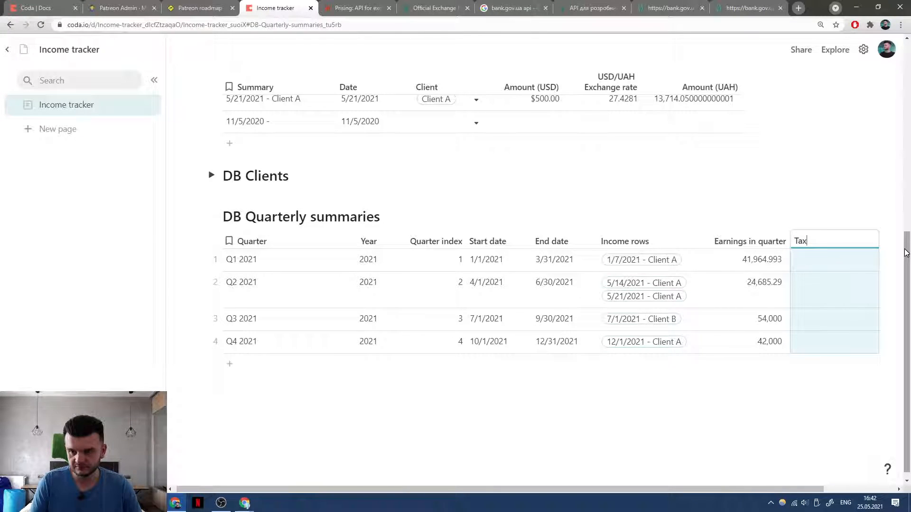
type("ax")
key("Return")
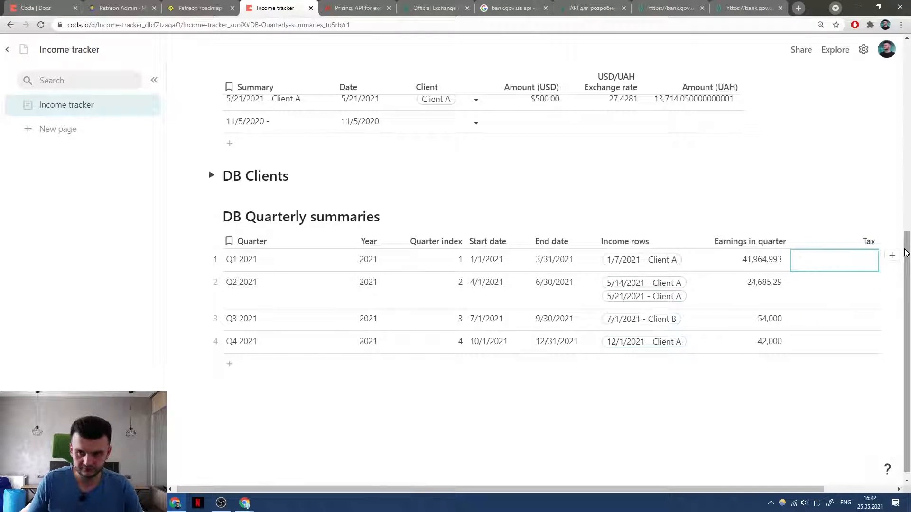
Enter the formula Earnings in quarter * 0.05 for the Tax column.
key("equal")
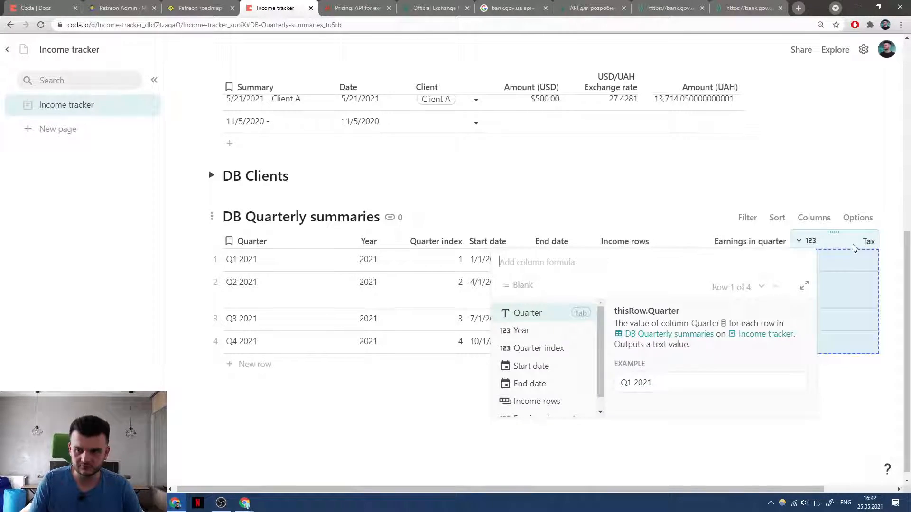
type("Earnings in quarter")
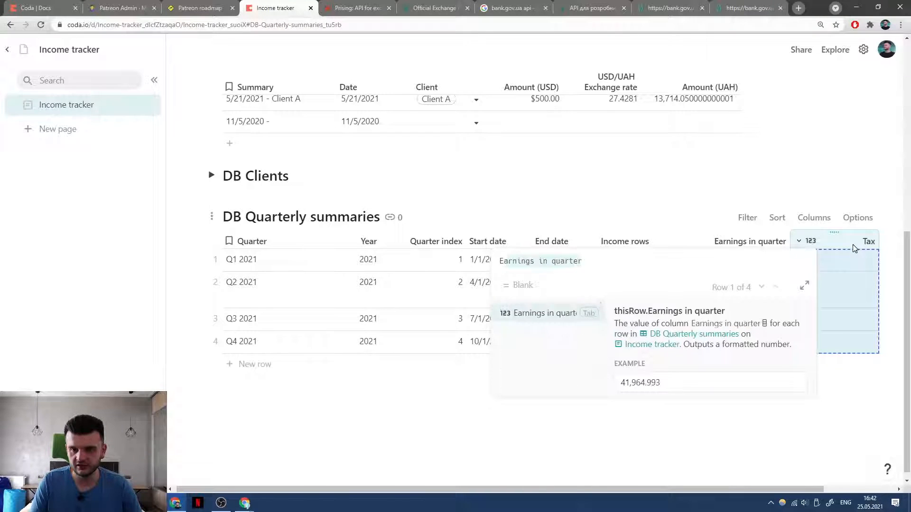
key("Tab")
type("* ")
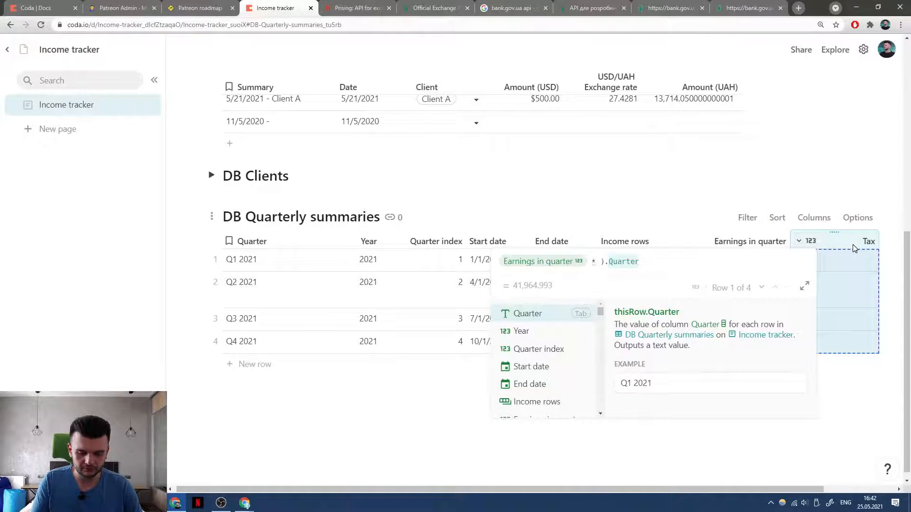
type("0.05")
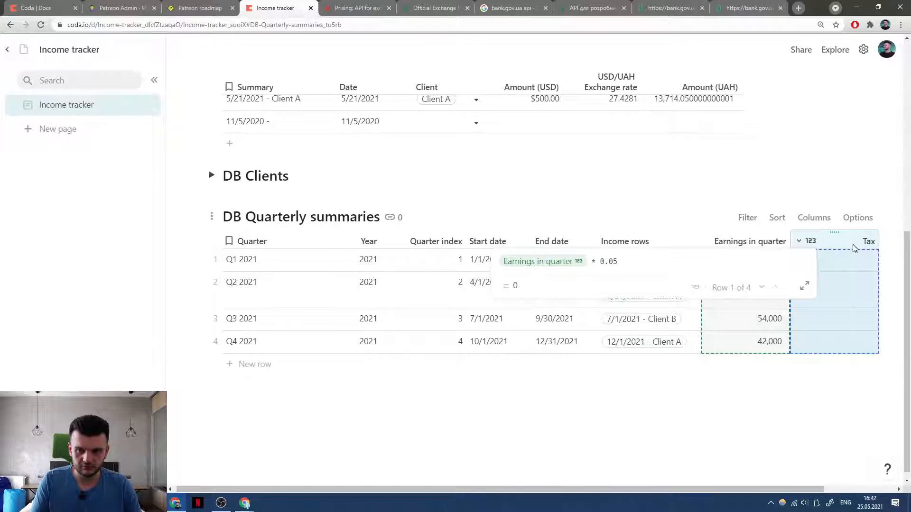
Wrap the Tax formula's Earnings in quarter * 0.05 expression in RoundUp with 2 decimal places.
key("Home")
type("Round")
type("Up(")
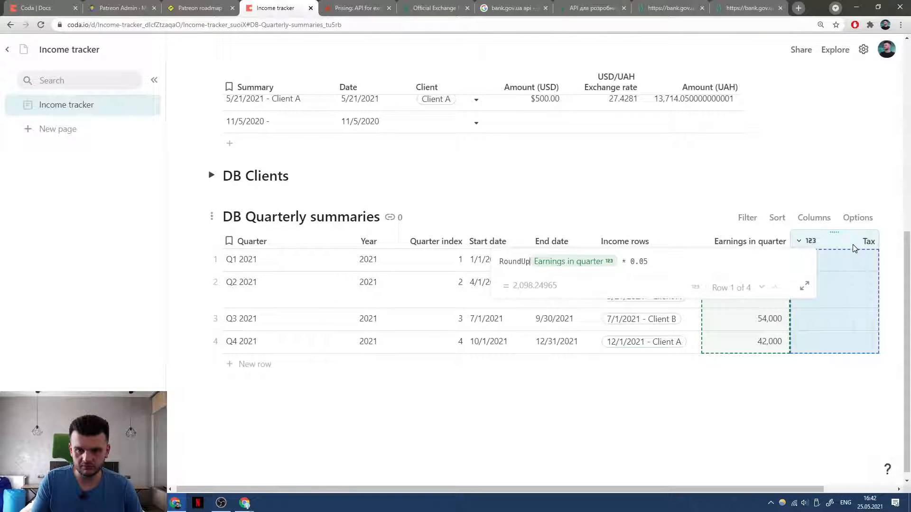
key("End")
type(", 2)")
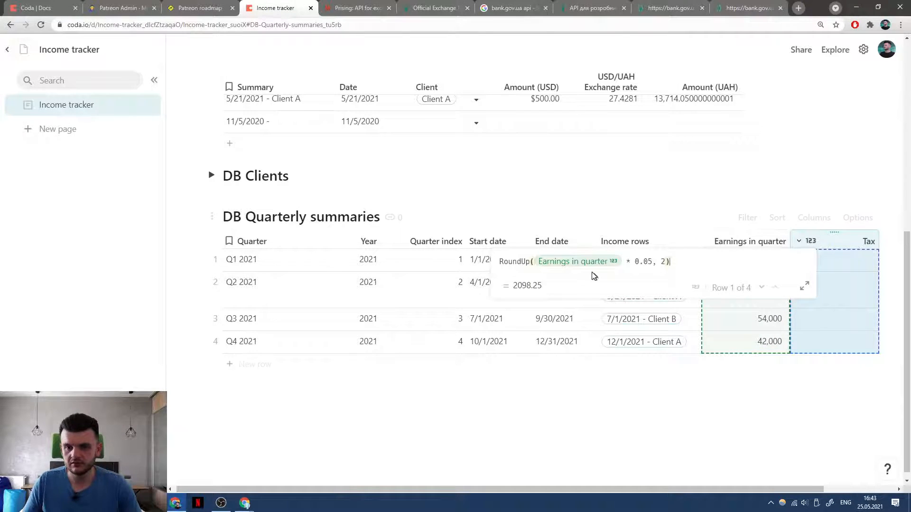
Change the rounding function in the Tax formula from RoundUp to Round and apply the formula.
left_click(530, 262)
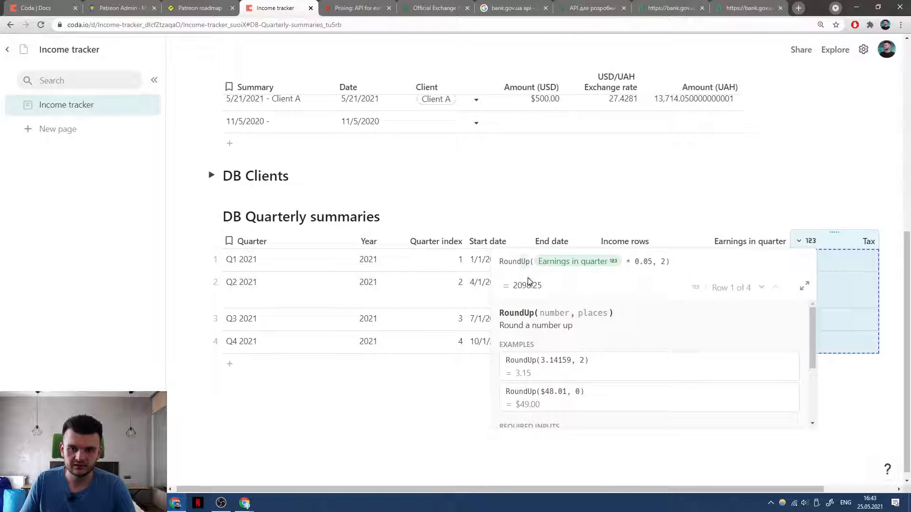
key("BackSpace")
key("BackSpace")
left_click(505, 262)
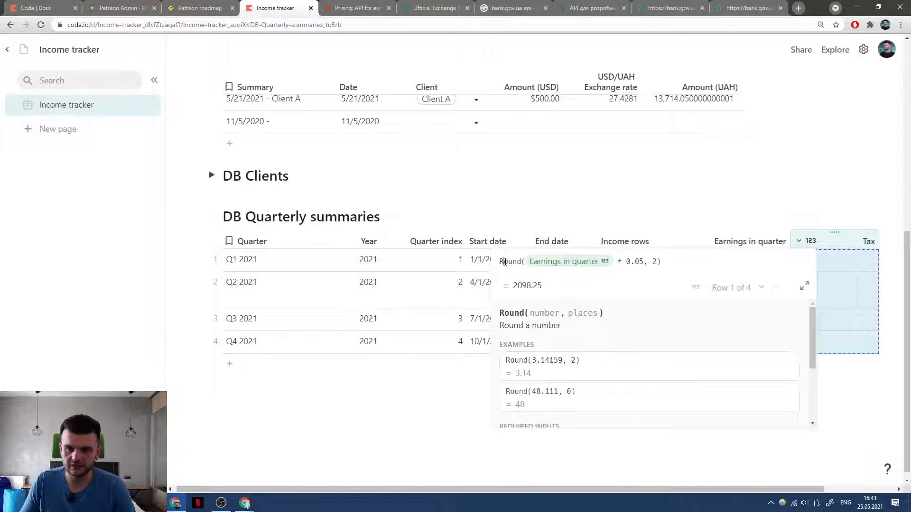
left_click(690, 267)
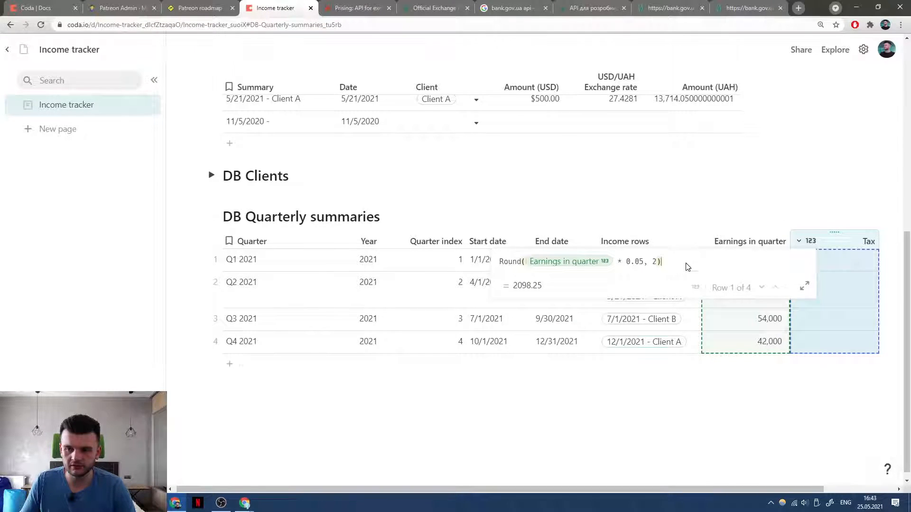
key("Return")
Examine the Tax amounts against the quarter dates, income rows and earnings in DB Quarterly summaries.
left_click(746, 340)
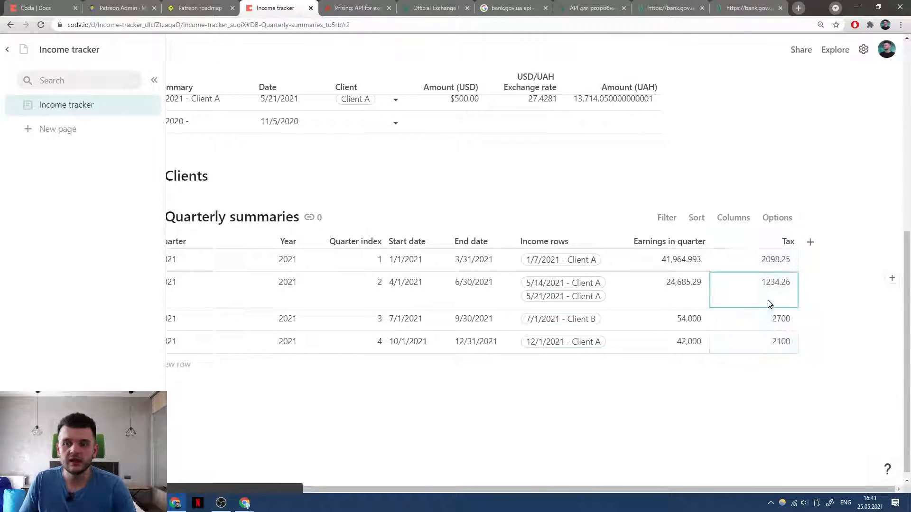
left_click(779, 241)
scroll(707, 298, "left", 1)
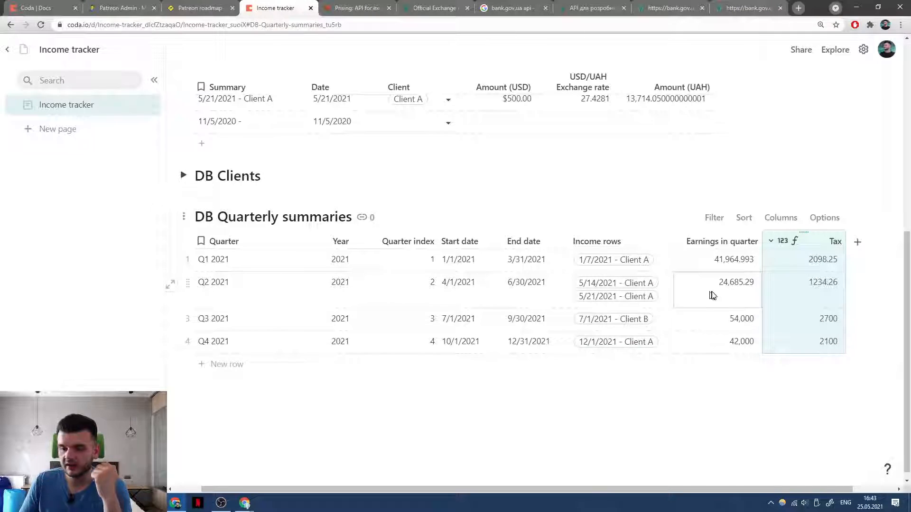
scroll(709, 295, "right", 1)
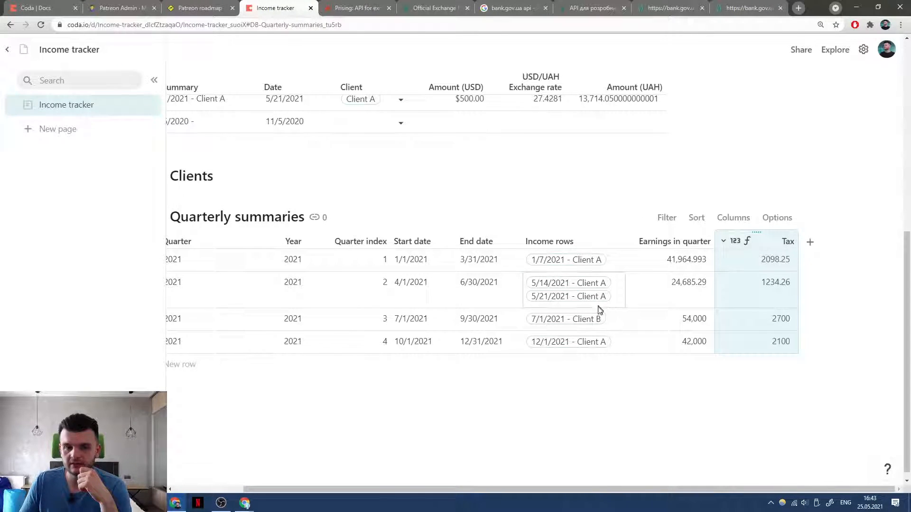
scroll(616, 305, "left", 2)
scroll(597, 309, "right", 2)
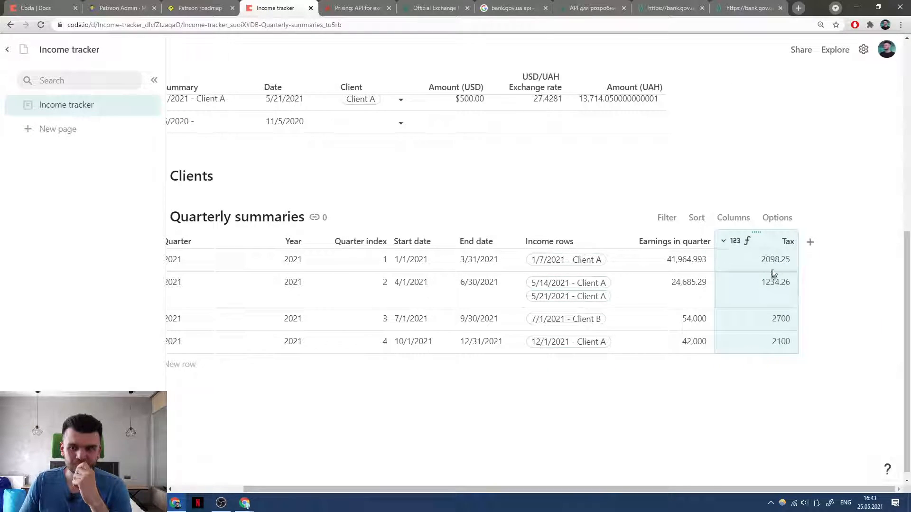
scroll(791, 241, "left", 1)
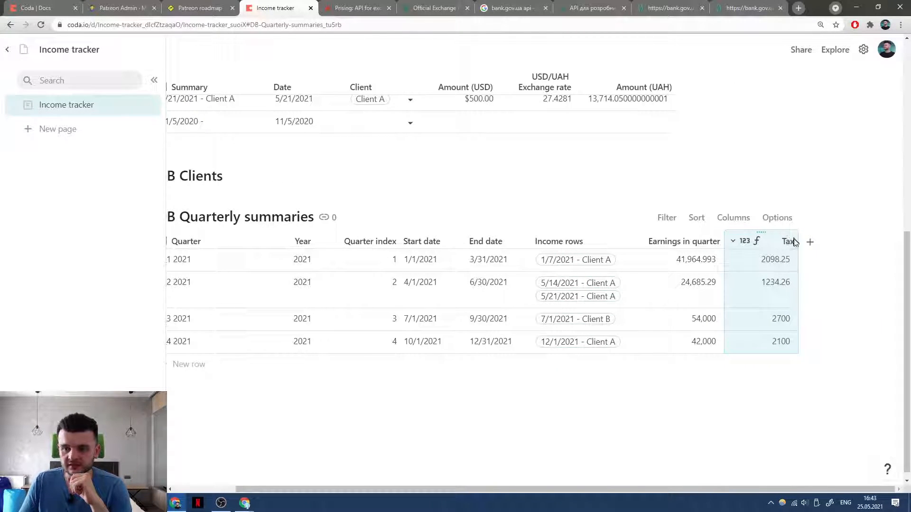
left_click(765, 285)
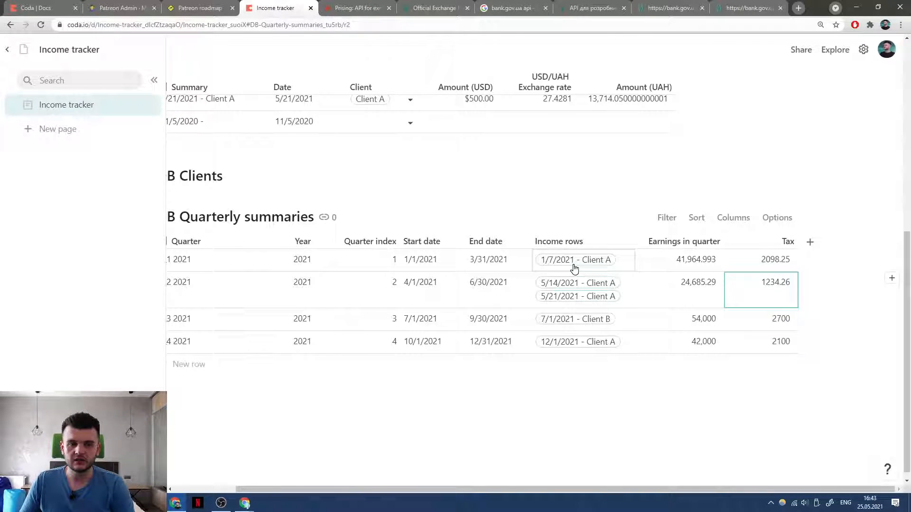
Duplicate the Income rows column in DB Quarterly summaries.
left_click(564, 241)
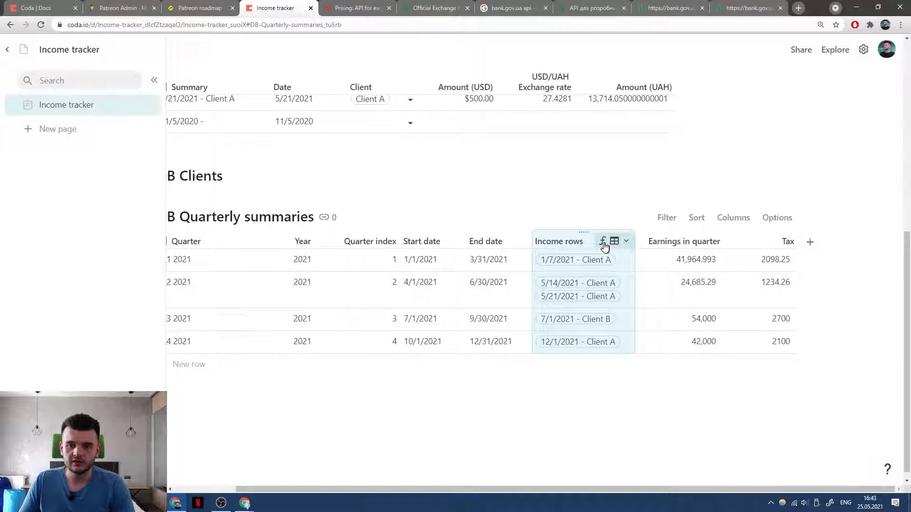
left_click(626, 241)
scroll(634, 462, "down", 1)
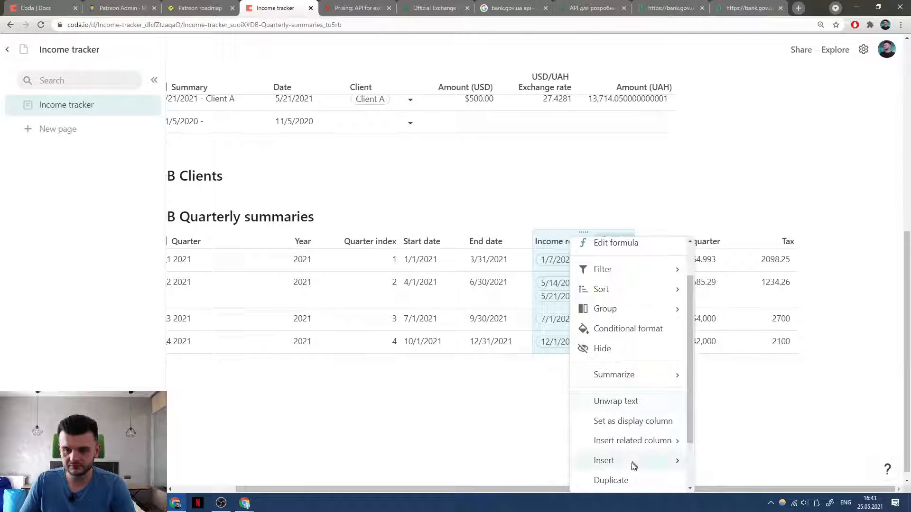
left_click(610, 480)
Replace the start-date condition in the duplicated column's DB Incomes filter formula with a reference to the Year column.
left_click(719, 241)
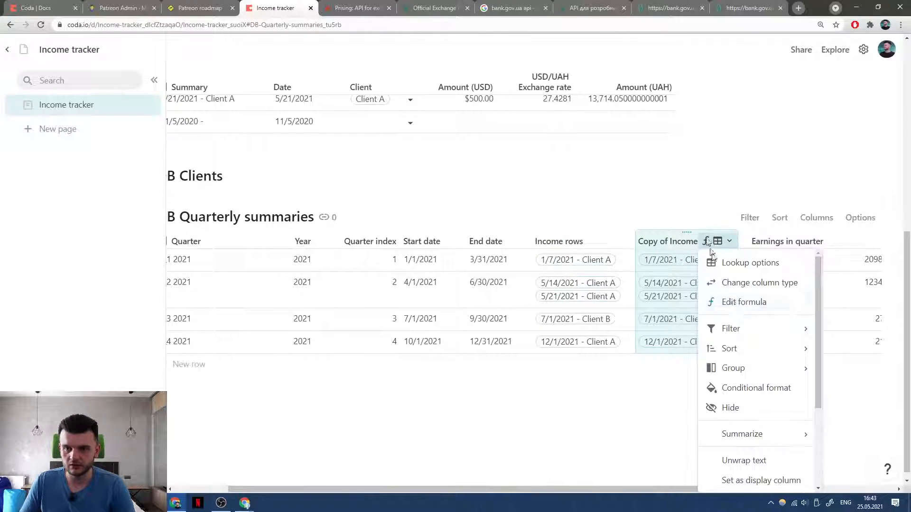
left_click(737, 309)
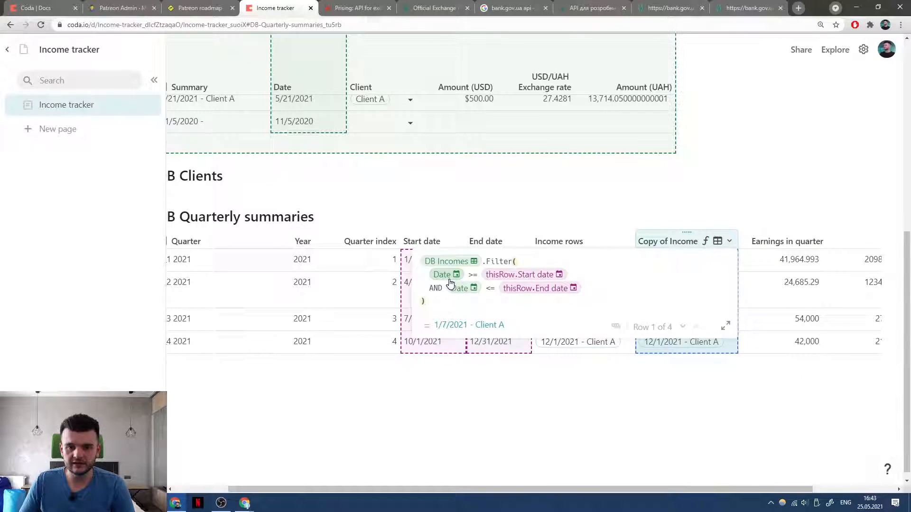
left_click(519, 275)
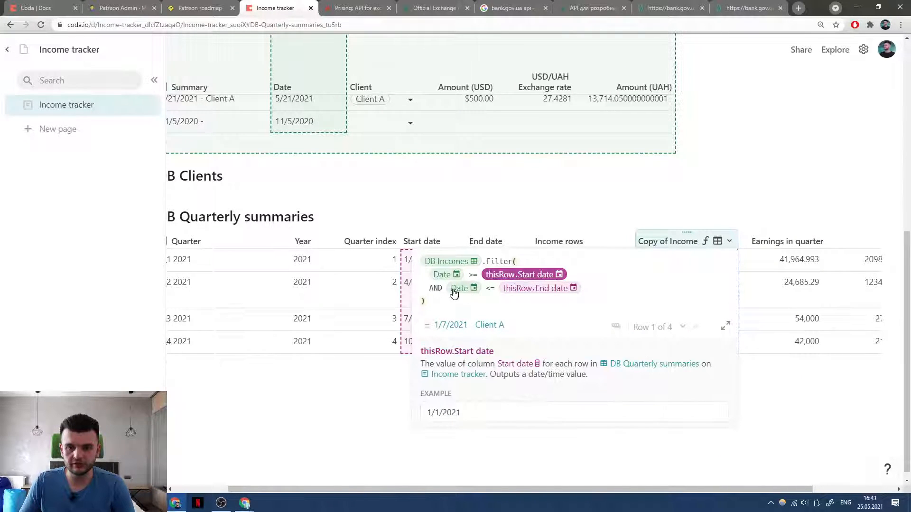
left_click(549, 289)
left_click(650, 286)
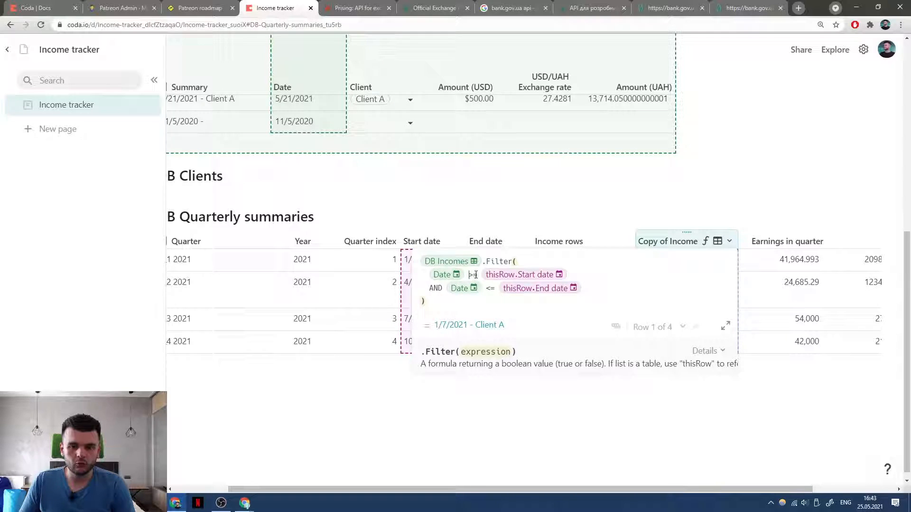
key("shift+Home")
type("Year")
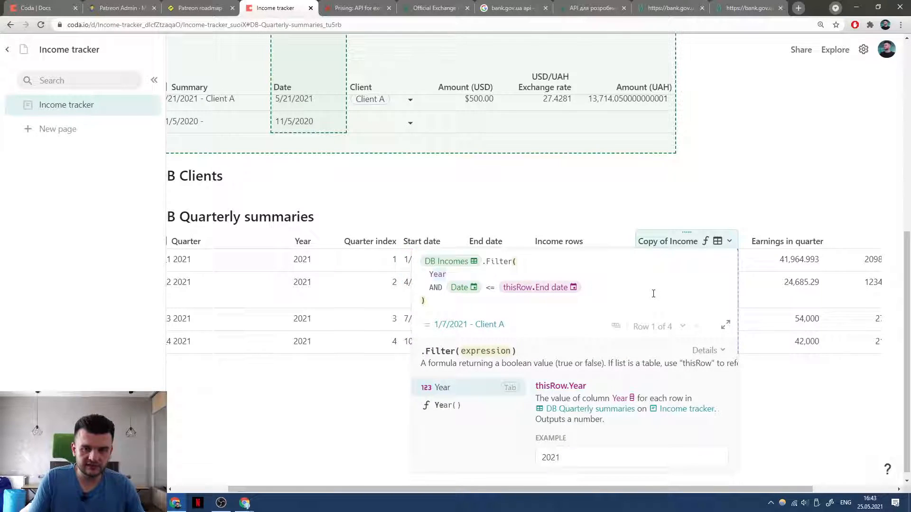
key("Tab")
key("ctrl+shift+Left")
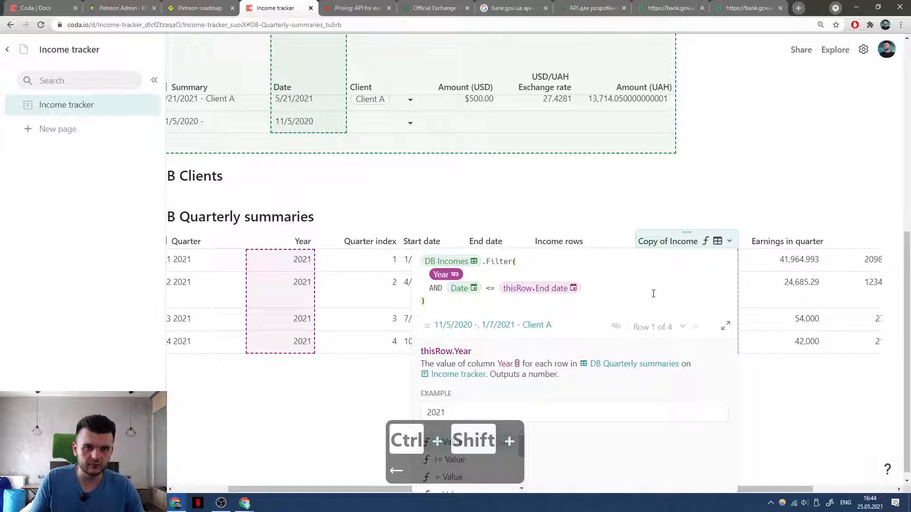
Rewrite the first filter condition as Date.Year() = thisRow.Year and apply the formula to the duplicated column.
type("Date")
key("Tab")
type(".Year")
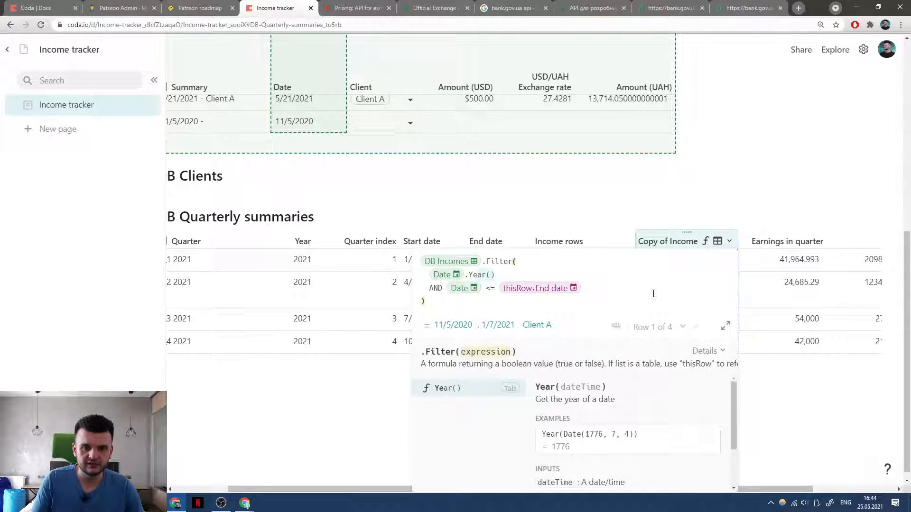
key("Tab")
type("= thisR")
key("Tab")
type(".Year")
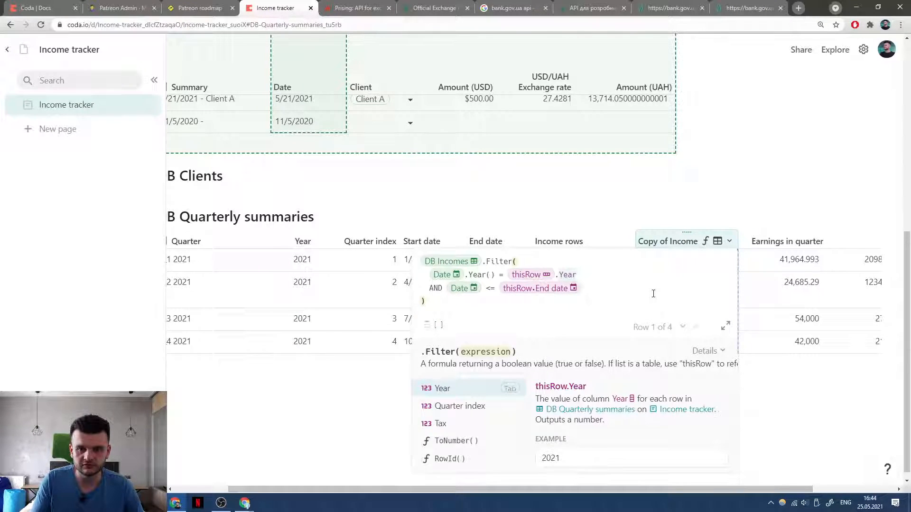
key("Tab")
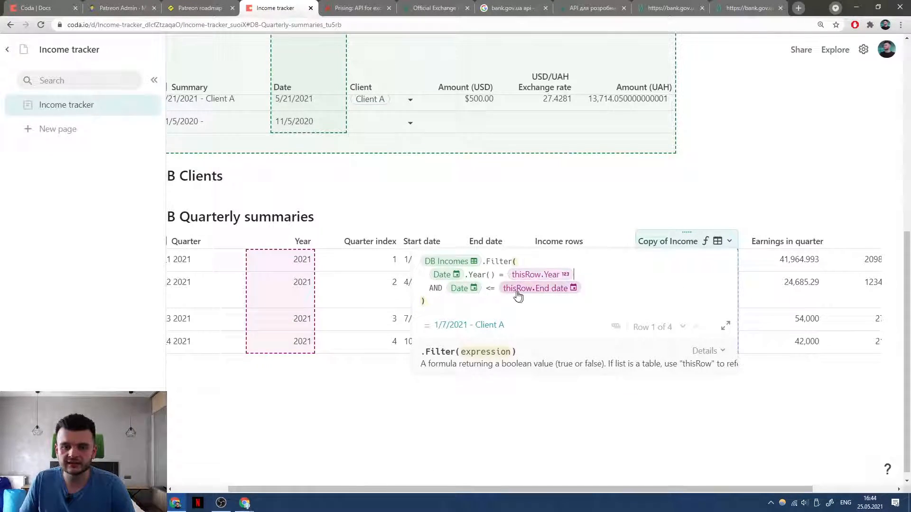
key("Return")
Compare the entries in Income rows and Copy of Income rows for each quarter against its year and dates.
scroll(601, 303, "right", 3)
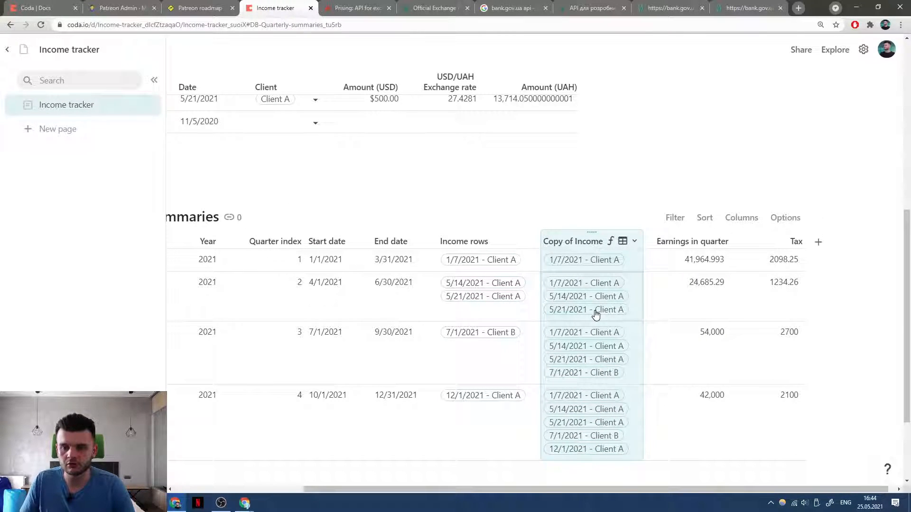
scroll(606, 299, "left", 5)
left_click(363, 266)
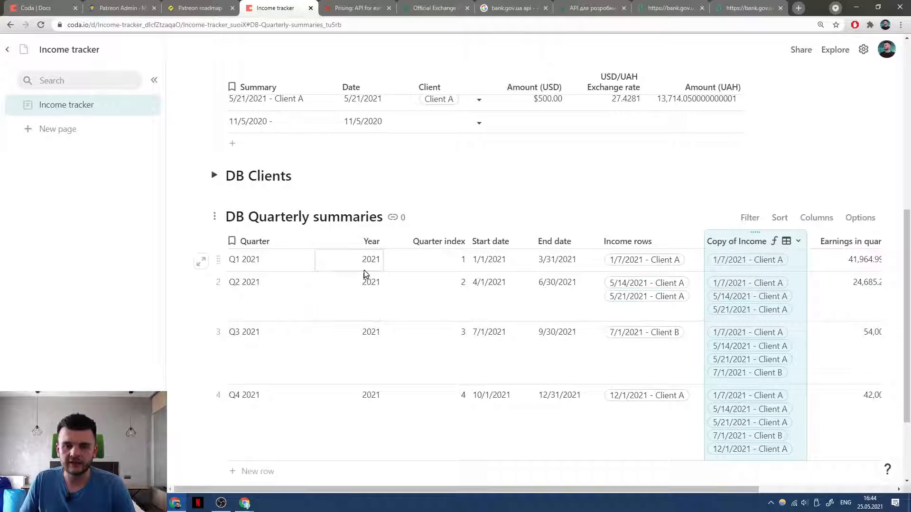
left_click(350, 277)
scroll(431, 299, "right", 1)
left_click(526, 306)
scroll(569, 302, "right", 2)
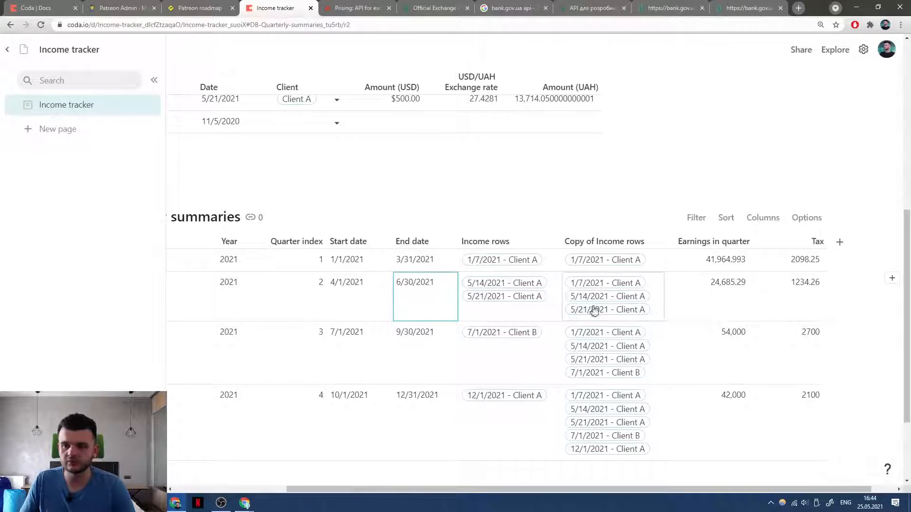
left_click(663, 269)
scroll(642, 300, "down", 2)
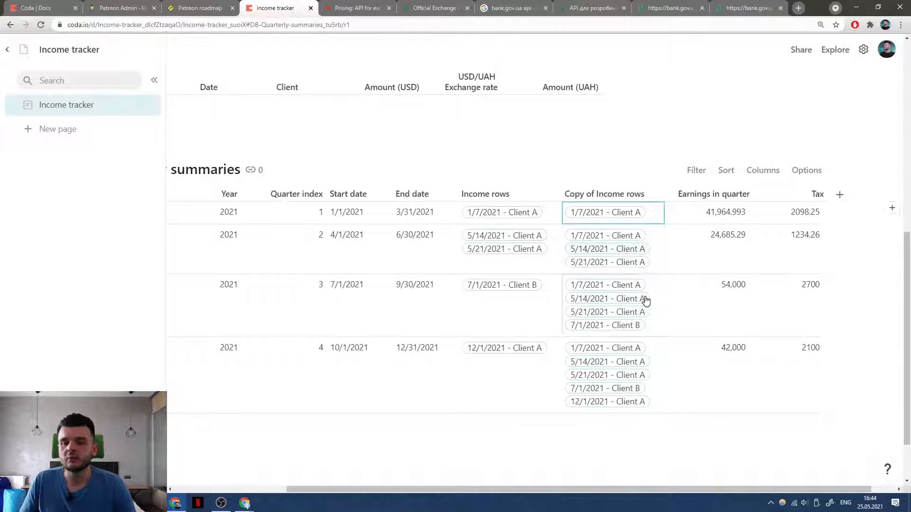
left_click(656, 288)
left_click(659, 313)
scroll(640, 265, "up", 1)
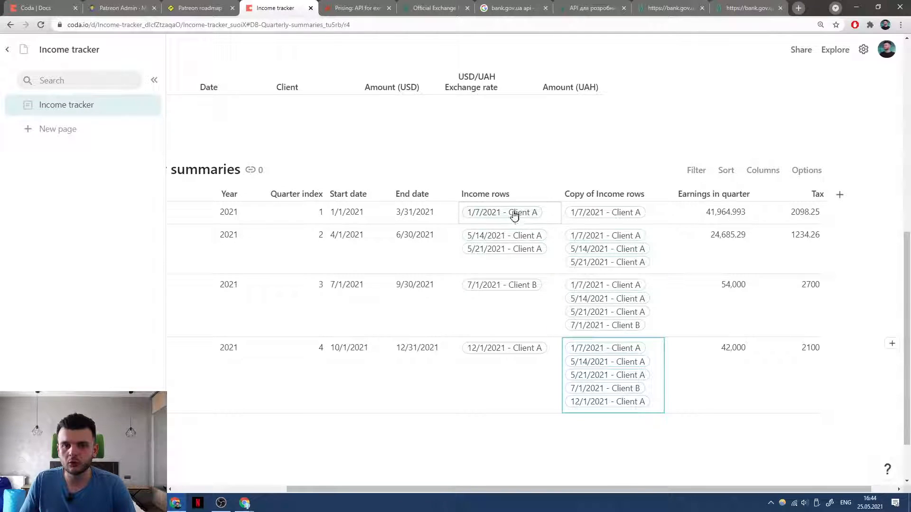
scroll(407, 230, "left", 2)
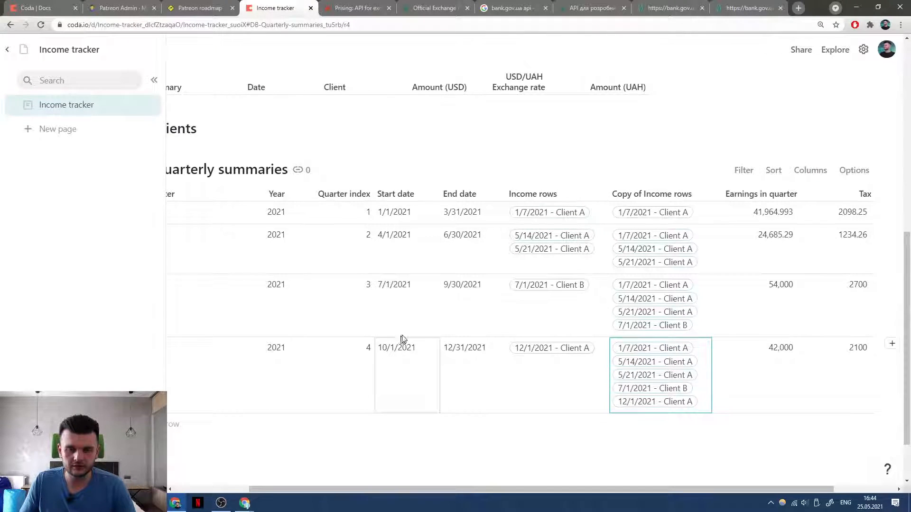
scroll(399, 342, "right", 3)
Review the filter formula of the Copy of Income rows column and close it without changes.
left_click(626, 193)
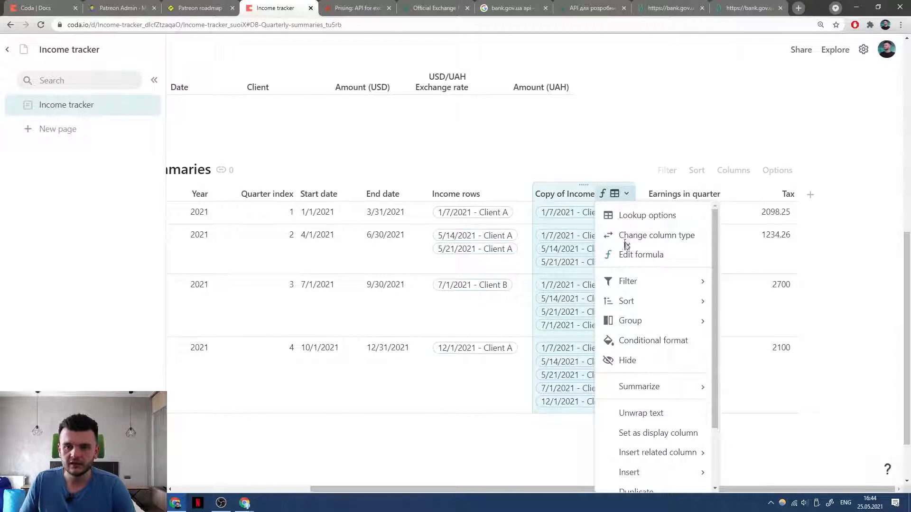
left_click(631, 254)
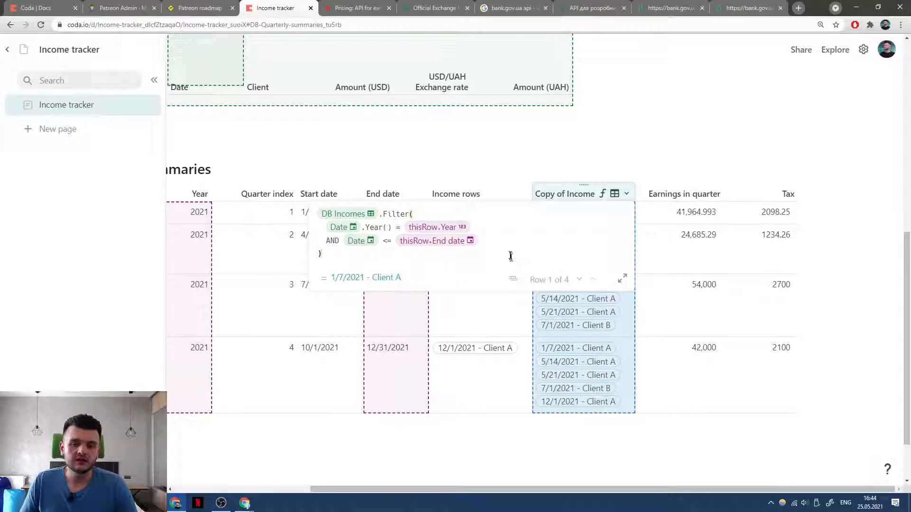
left_click(563, 196)
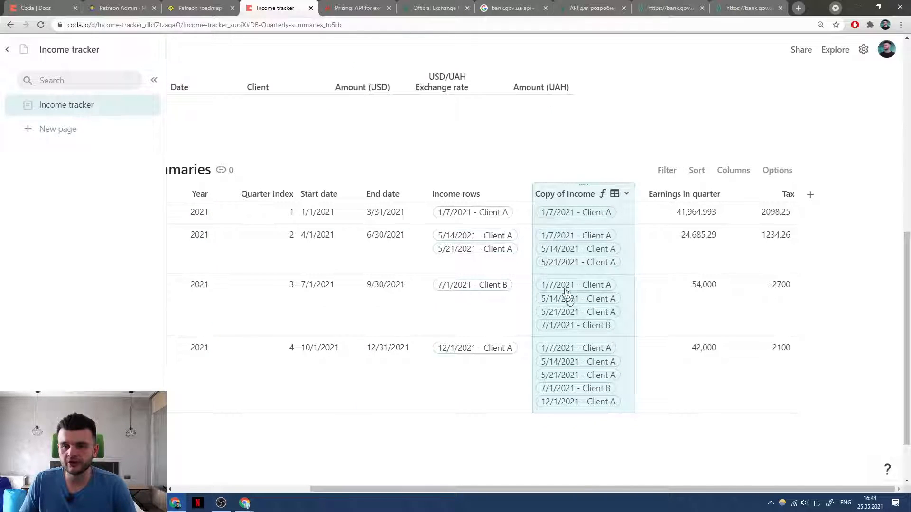
Delete the Copy of Income rows column from DB Quarterly summaries.
left_click(692, 196)
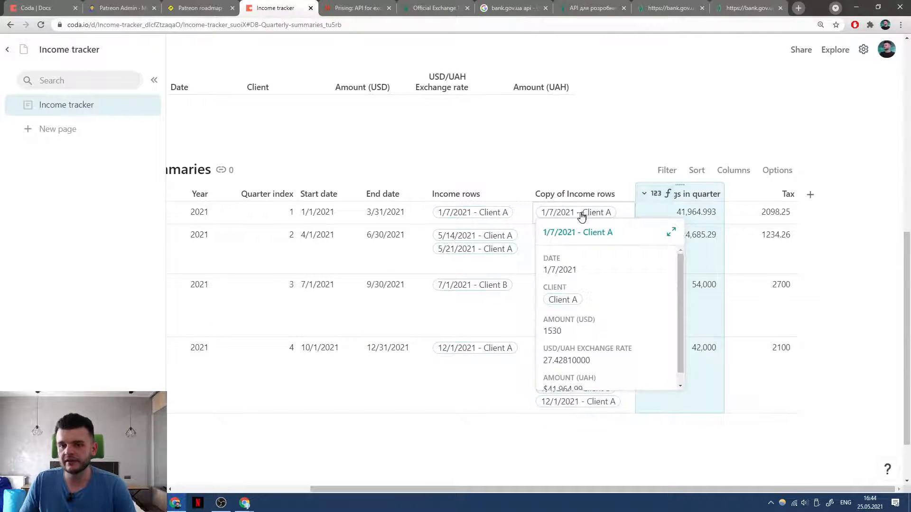
left_click(773, 192)
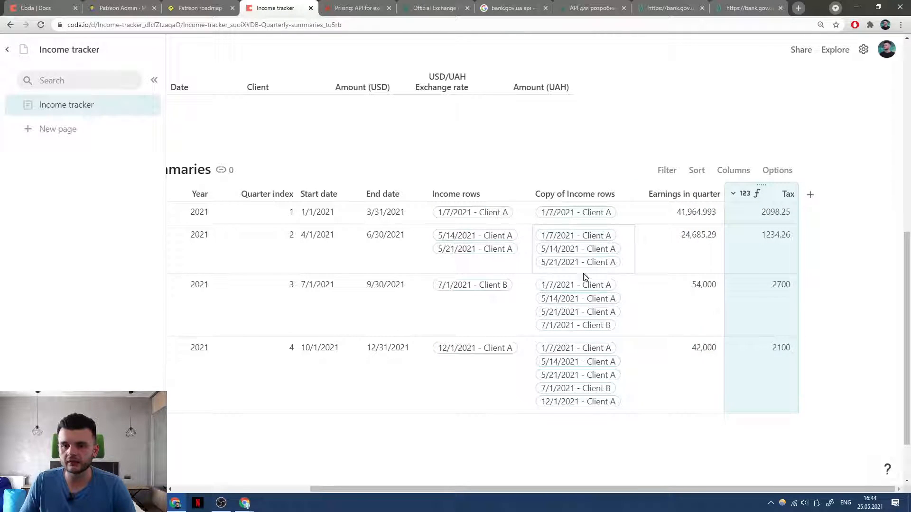
left_click(577, 193)
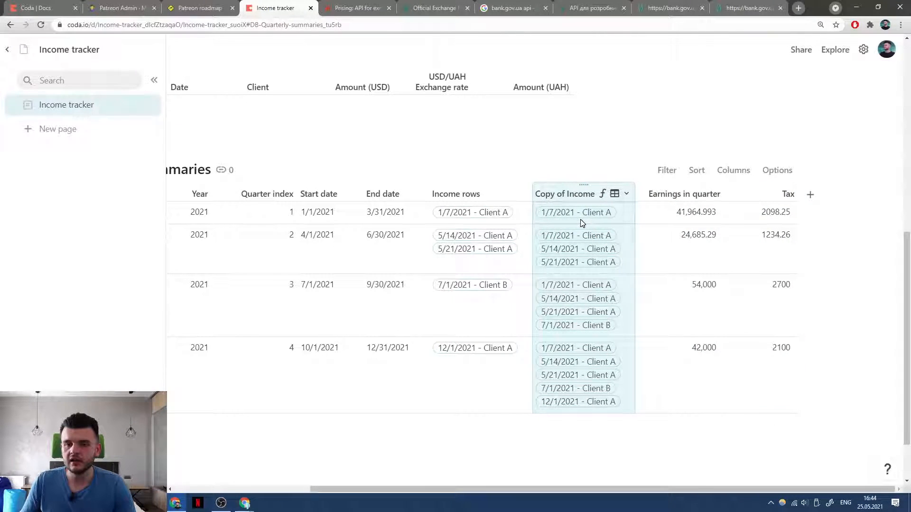
key("Delete")
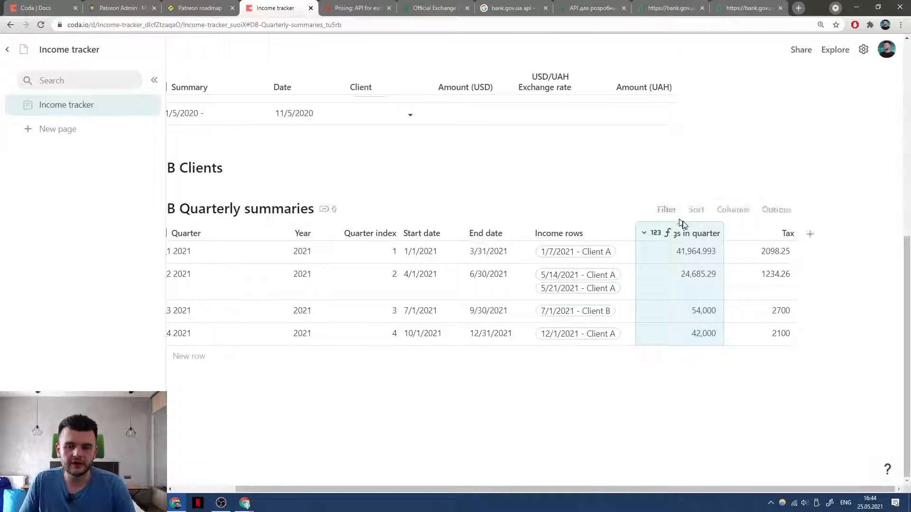
Add a lookup column after Tax in DB Quarterly summaries that references the DB Quarterly summaries table itself.
scroll(660, 216, "left", 2)
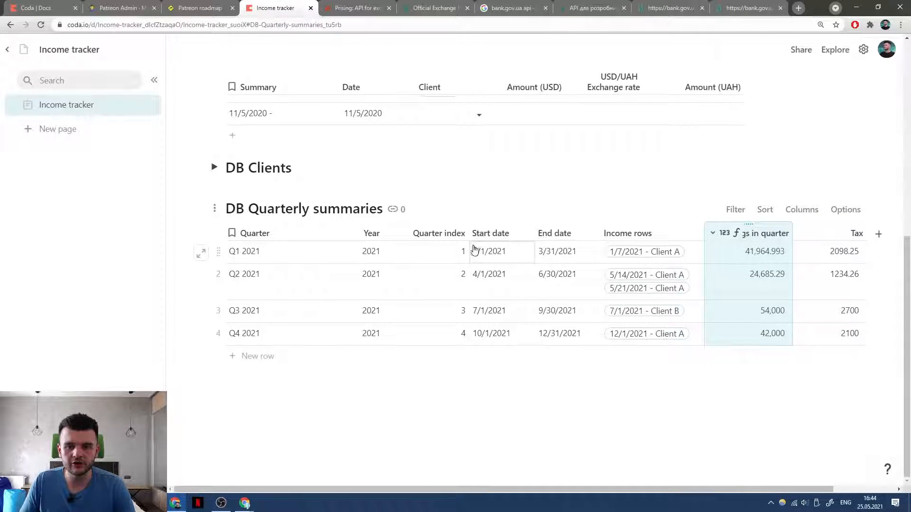
left_click(218, 251)
left_click(218, 311)
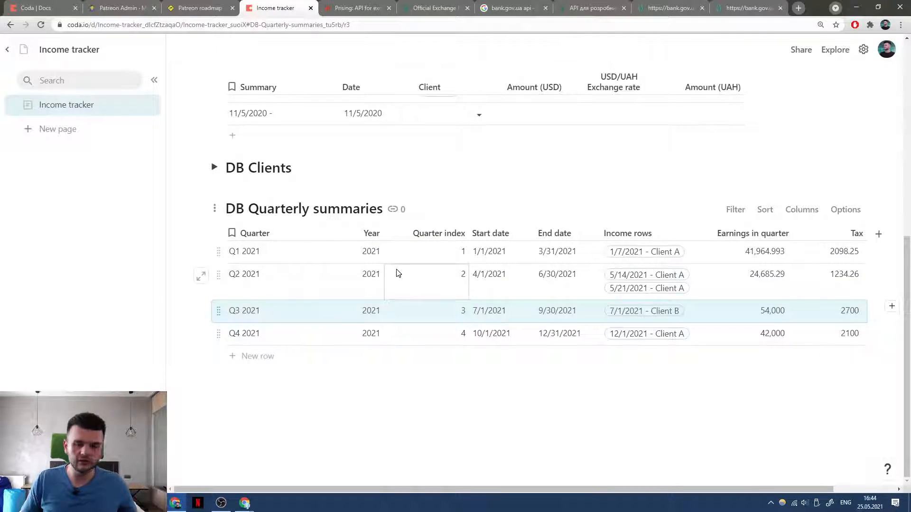
scroll(532, 291, "right", 2)
scroll(532, 290, "right", 1)
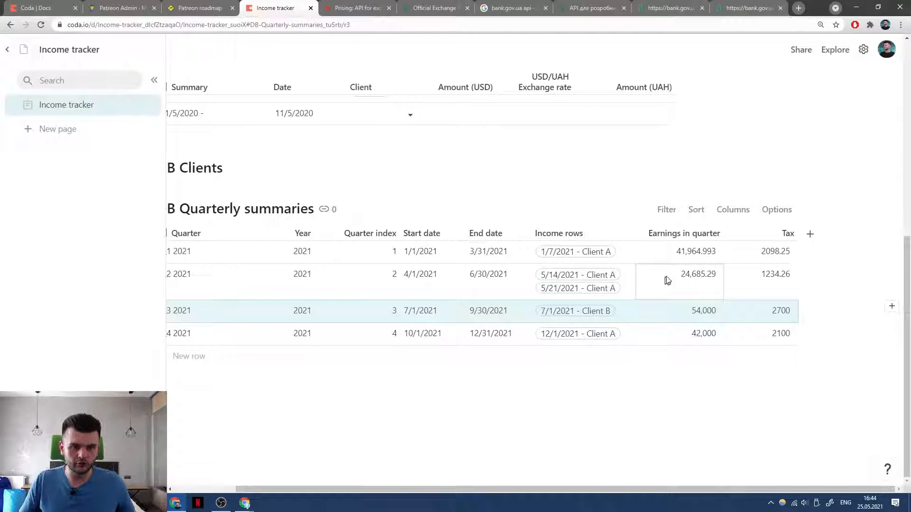
left_click(807, 229)
scroll(814, 478, "down", 1)
scroll(814, 478, "down", 1)
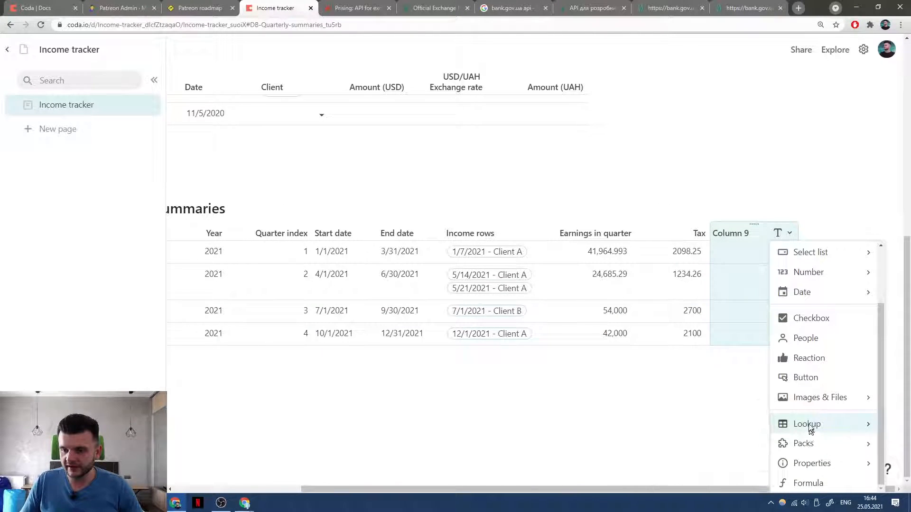
mouse_move(810, 427)
left_click(688, 395)
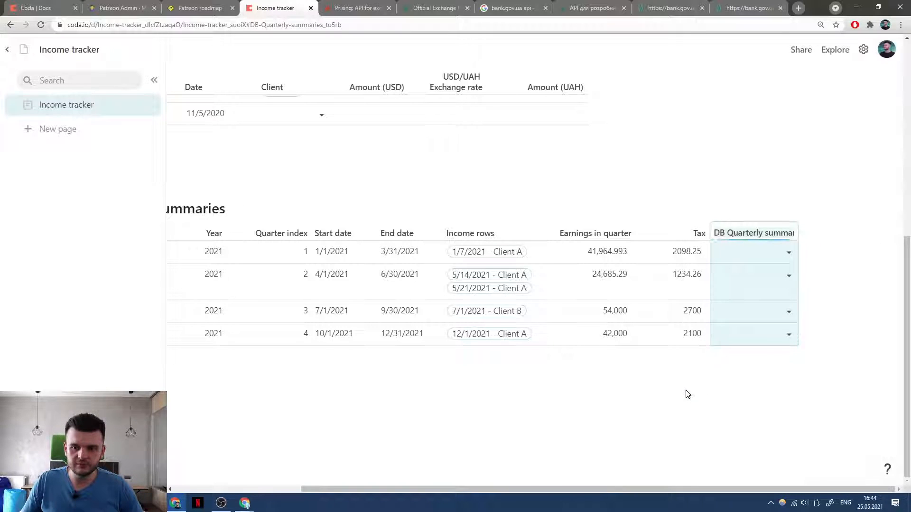
Name the new lookup column "Previous quarters for this year".
type("Previous")
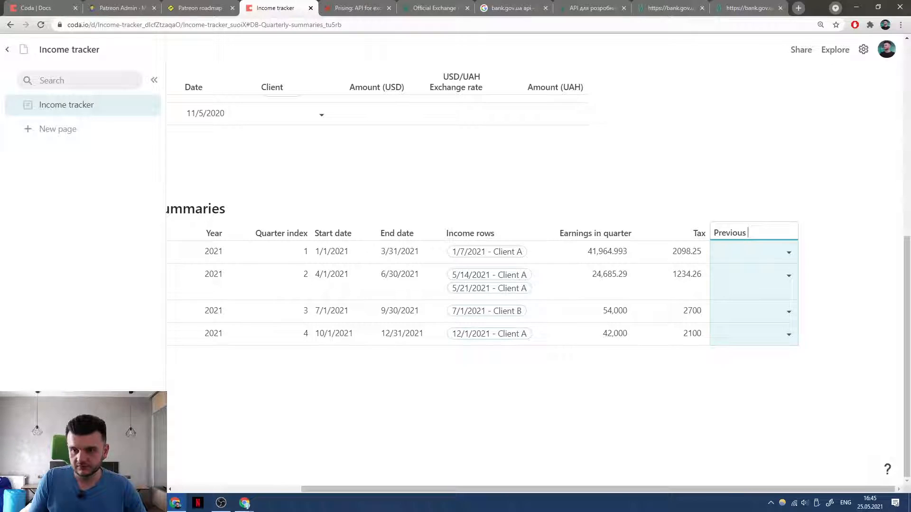
type(" quarters for")
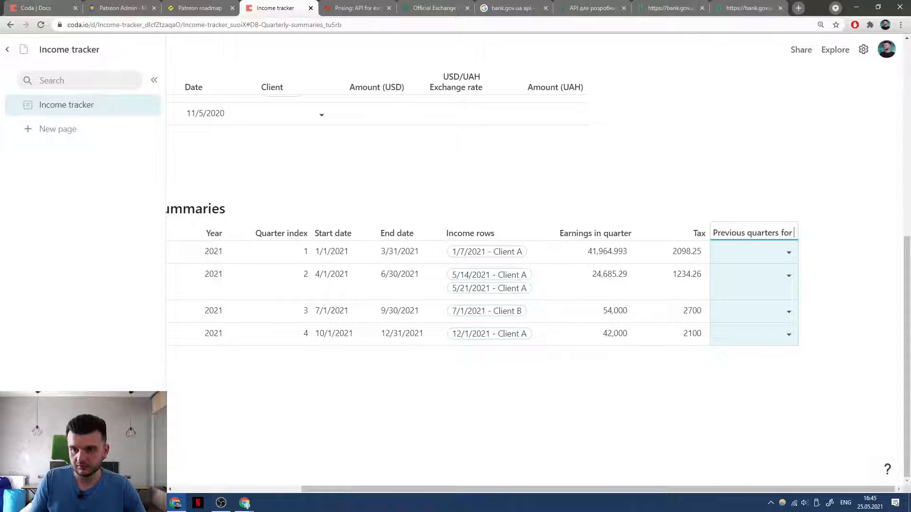
type(" this year")
key("Return")
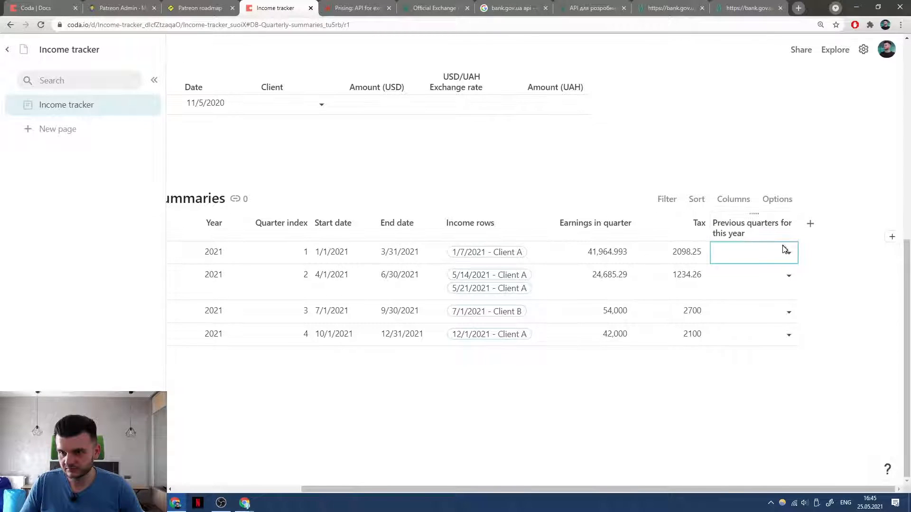
Start a column formula for Previous quarters for this year with DB Quarterly summaries.Filter().
left_click(792, 230)
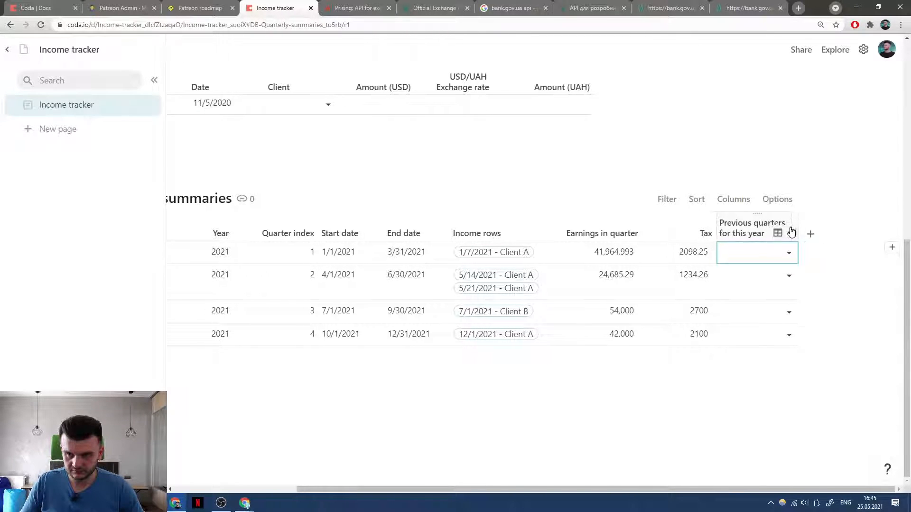
key("equal")
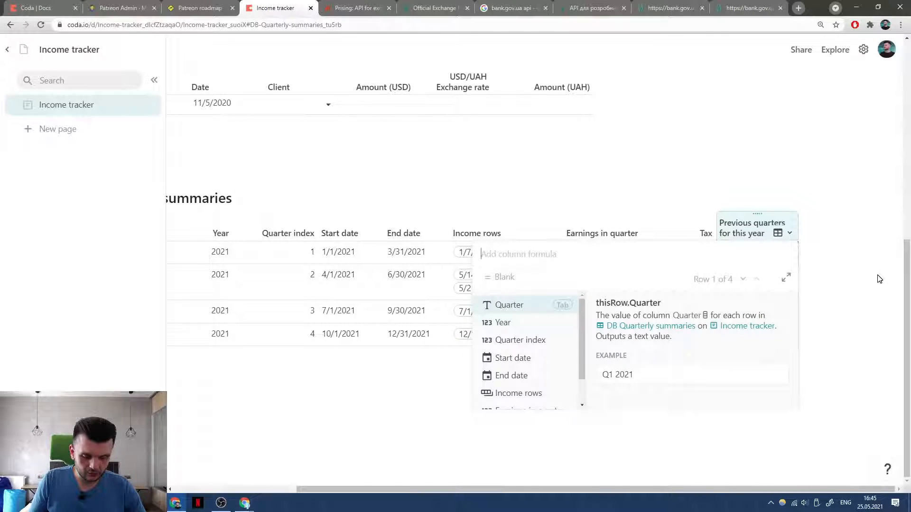
type("DB")
key("Down")
key("Down")
key("Tab")
type(".Fil")
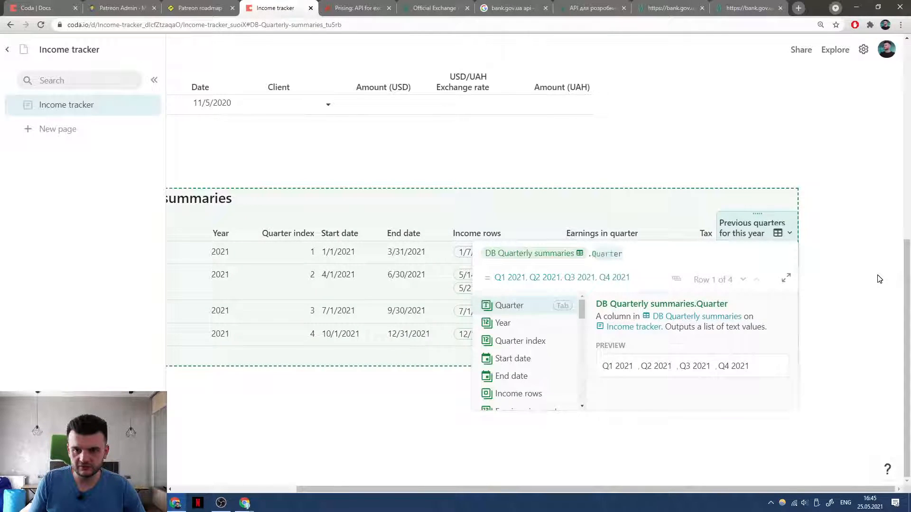
key("Tab")
Enter Year = thisRow.Year as the first condition of the filter.
type("Ye")
key("Tab")
type("= thi")
key("Tab")
type(".")
key("Tab")
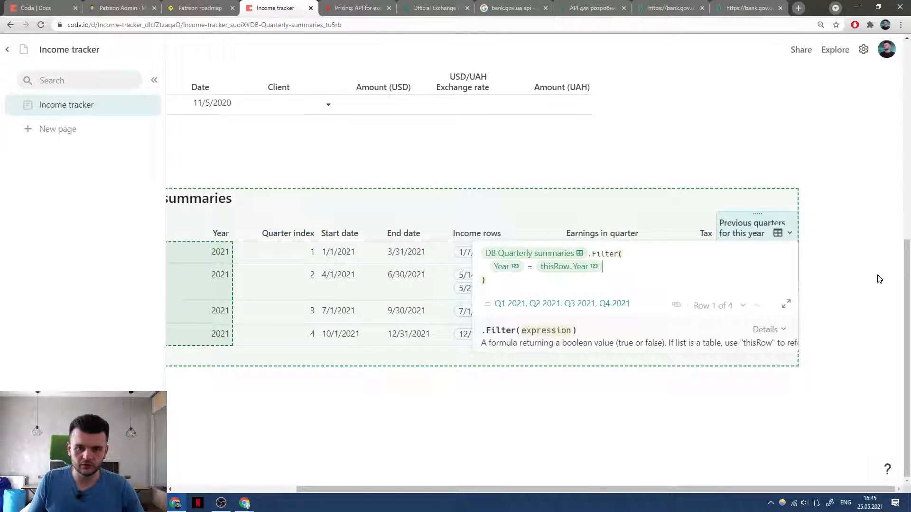
Add the condition AND Quarter index < thisRow.Quarter index and apply the formula to the column.
type("ANDQuarter")
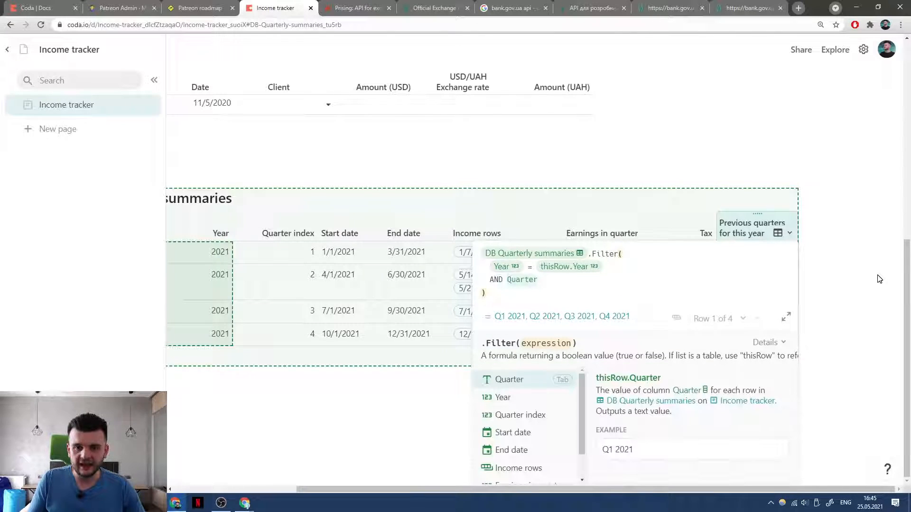
key("Down")
key("Tab")
type("< thi")
key("Tab")
type(".Qua")
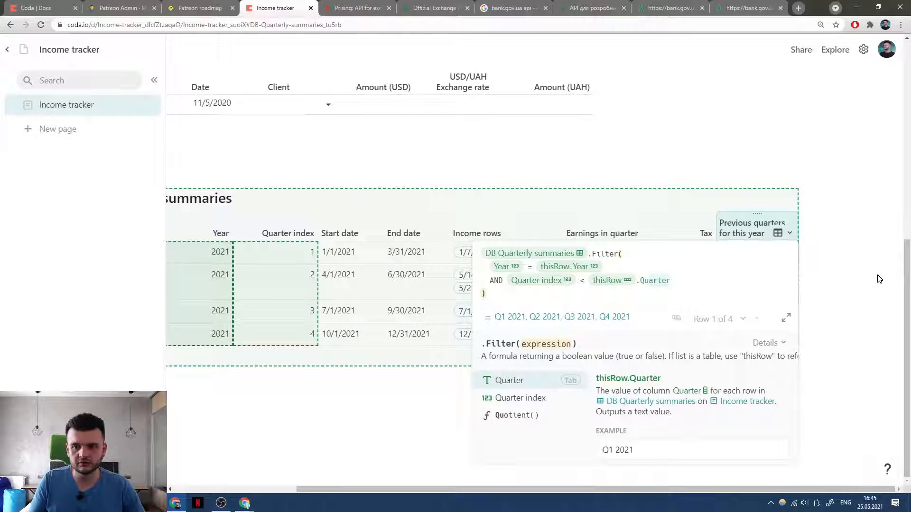
key("Down")
key("Tab")
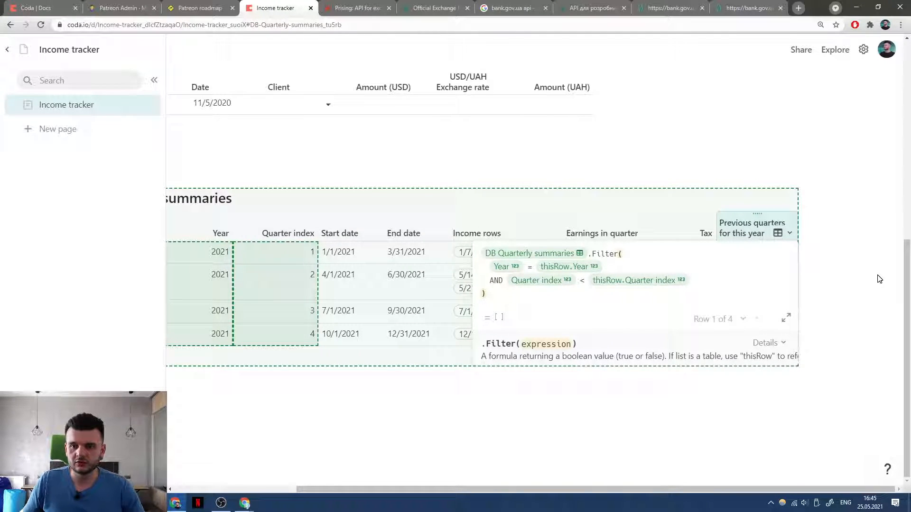
key("Return")
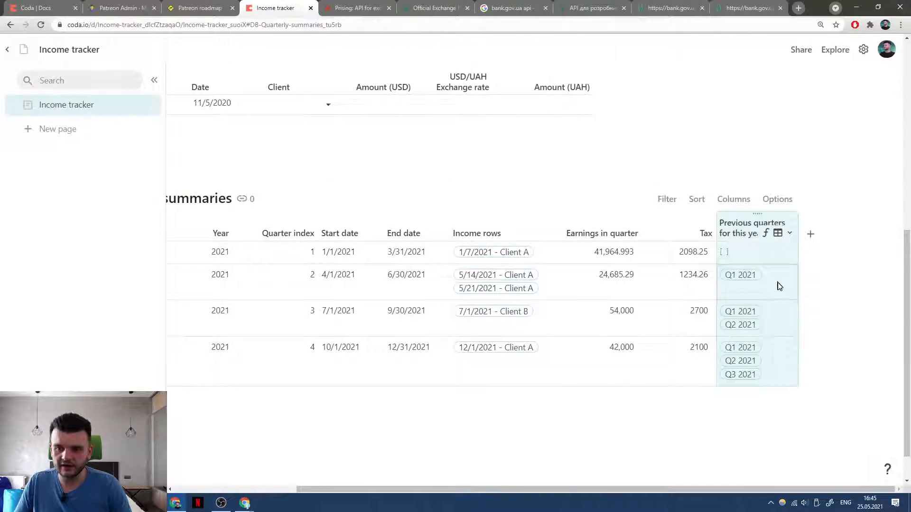
Compare the Previous quarters for this year entries with each row's quarter, year and quarter index.
left_click(777, 234)
left_click(779, 256)
left_click(763, 371)
left_click(744, 220)
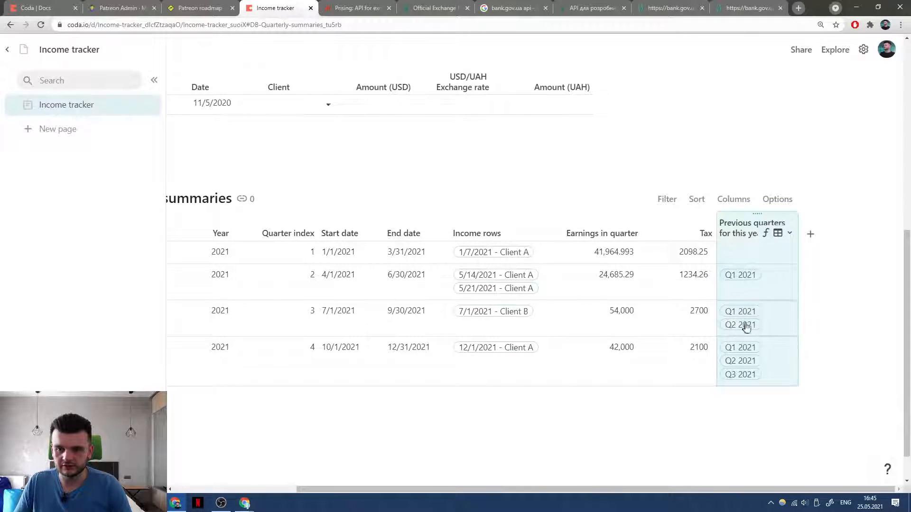
left_click(732, 254)
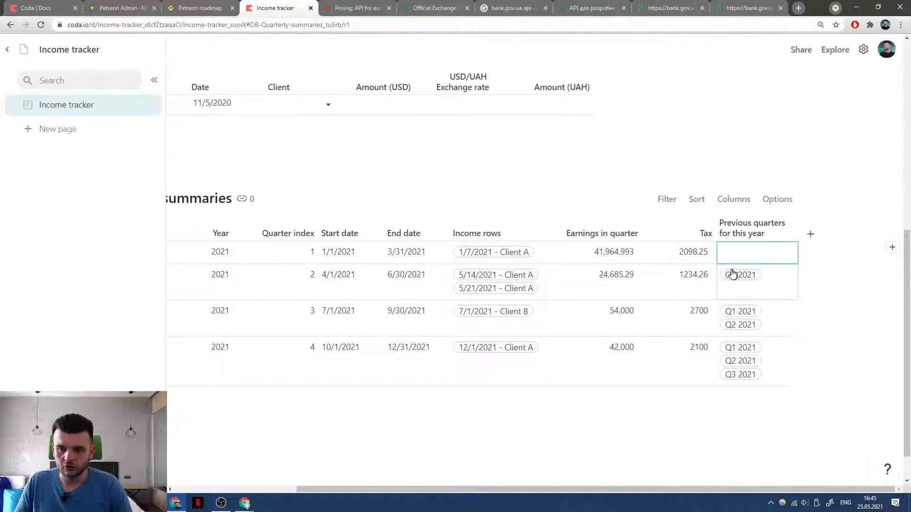
scroll(733, 274, "left", 3)
scroll(532, 260, "right", 3)
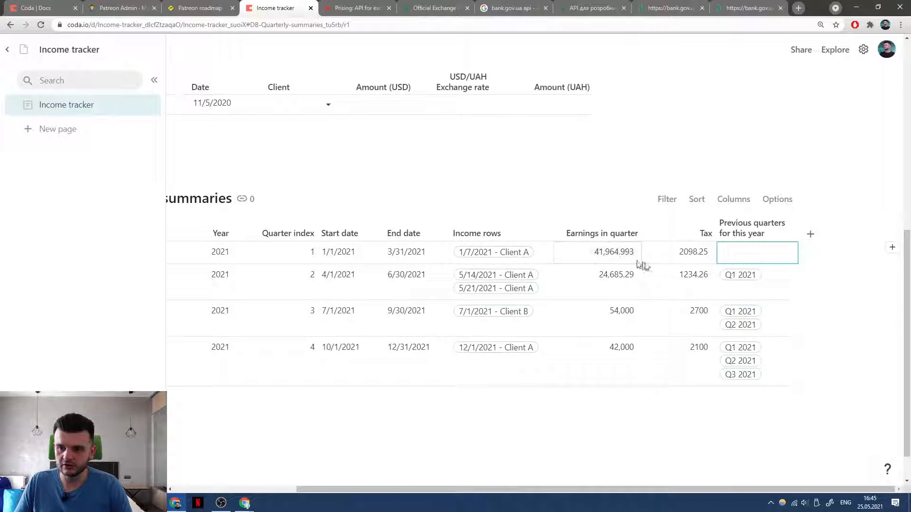
scroll(504, 309, "left", 3)
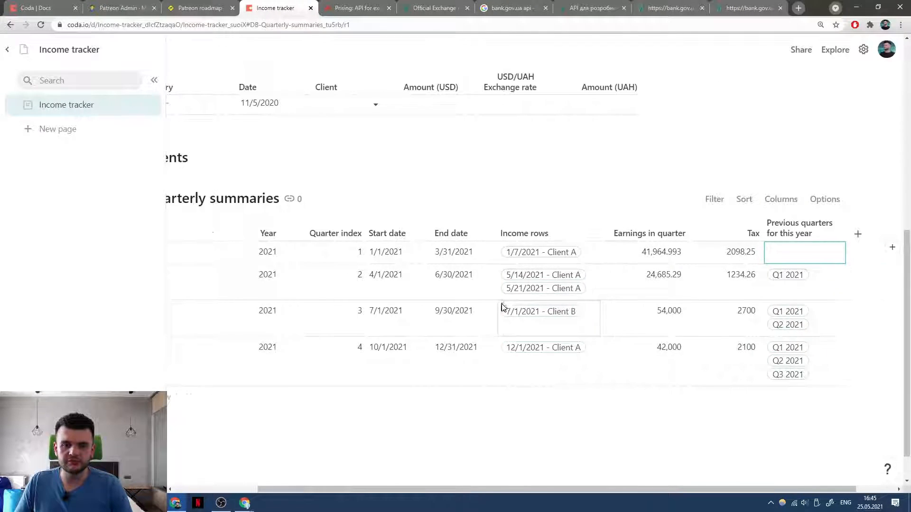
scroll(539, 321, "right", 3)
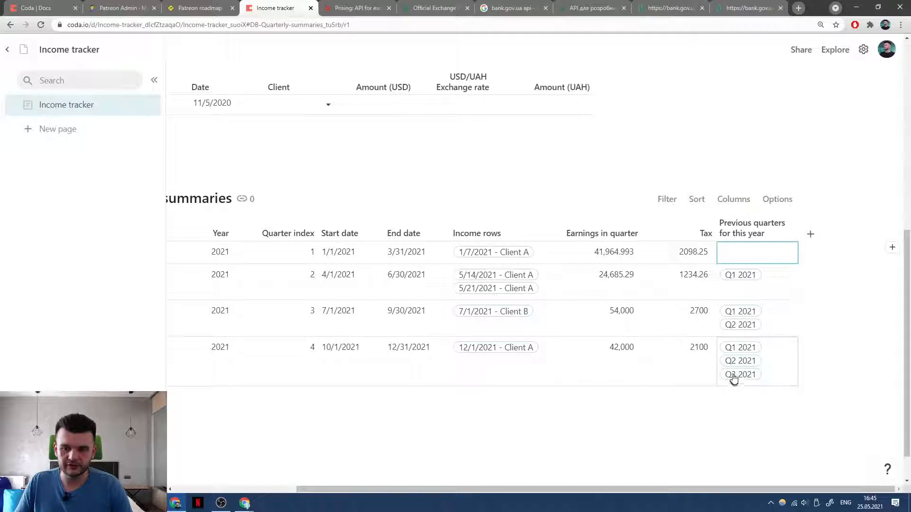
scroll(759, 363, "left", 3)
left_click(304, 361)
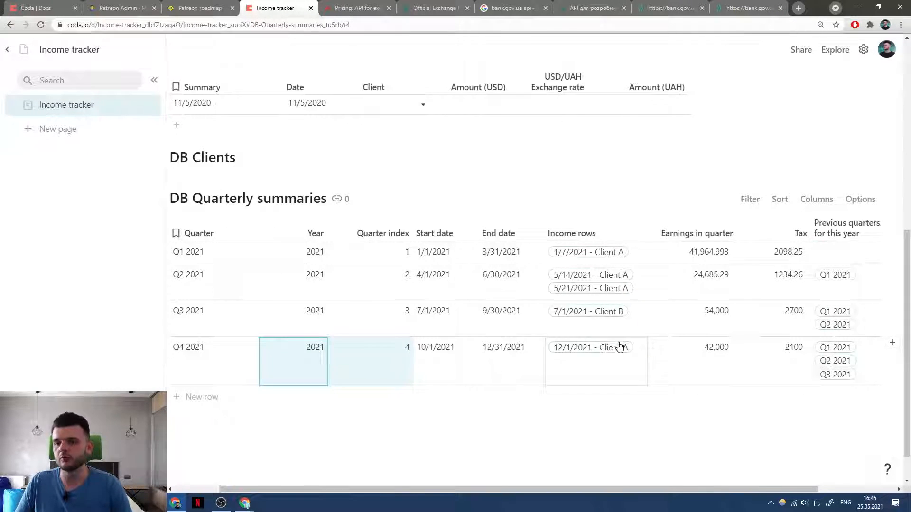
Review the filter formula of the Previous quarters for this year column and close it without changes.
scroll(620, 348, "right", 3)
left_click(775, 232)
left_click(788, 233)
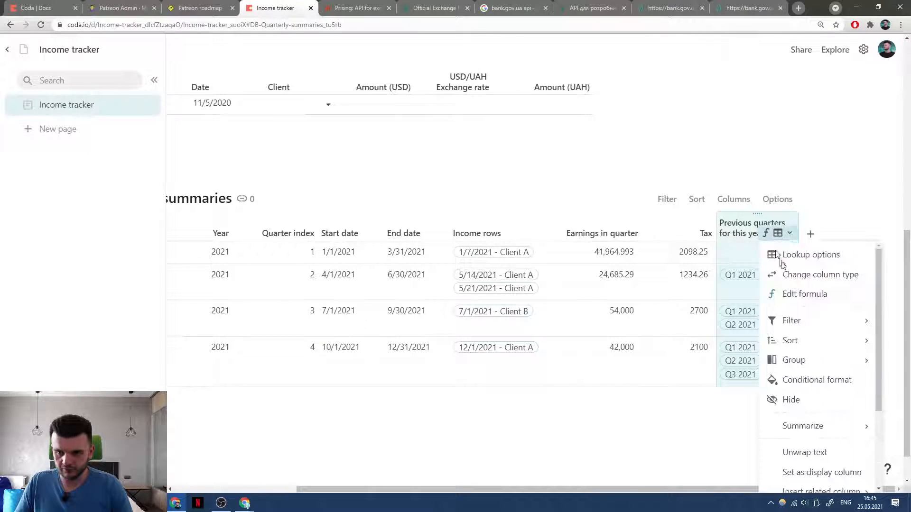
left_click(805, 293)
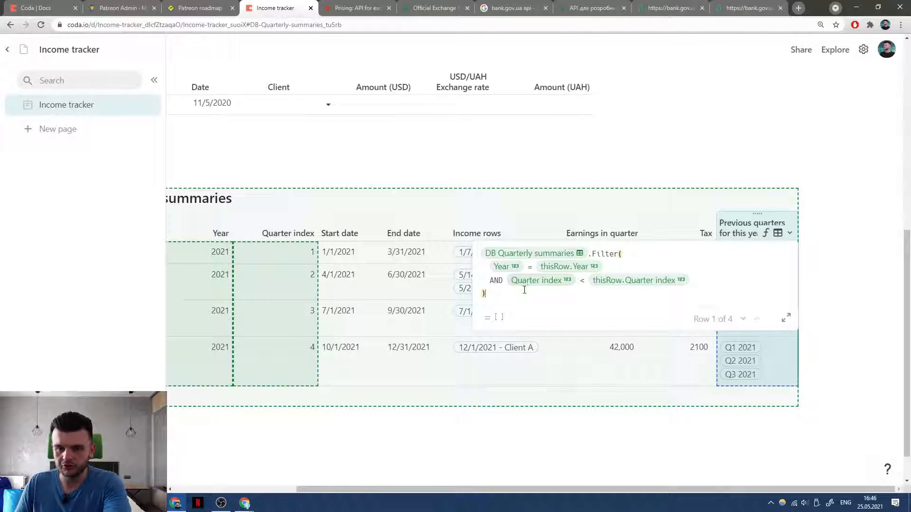
left_click(758, 230)
Check the Previous quarters for this year cell of each quarter from Q1 to Q4 2021.
left_click(758, 258)
left_click(773, 284)
left_click(790, 233)
left_click(740, 229)
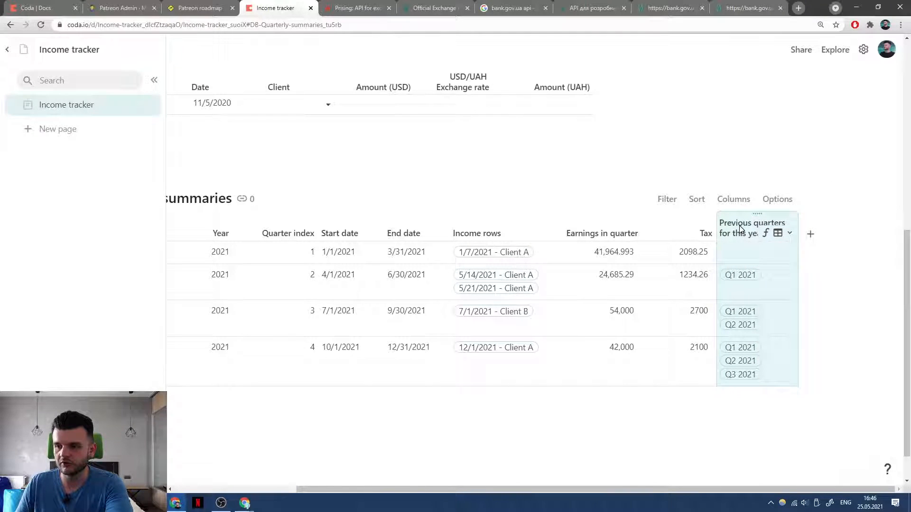
left_click(768, 256)
left_click(780, 288)
left_click(780, 315)
left_click(774, 351)
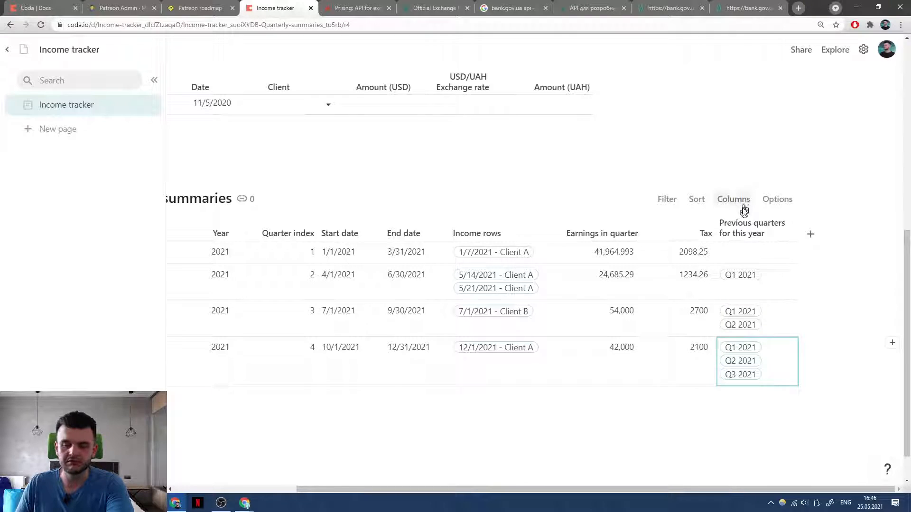
Examine the thisRow.Year condition in the Previous quarters for this year formula, and close the formula unchanged.
left_click(765, 238)
left_click(789, 233)
left_click(783, 290)
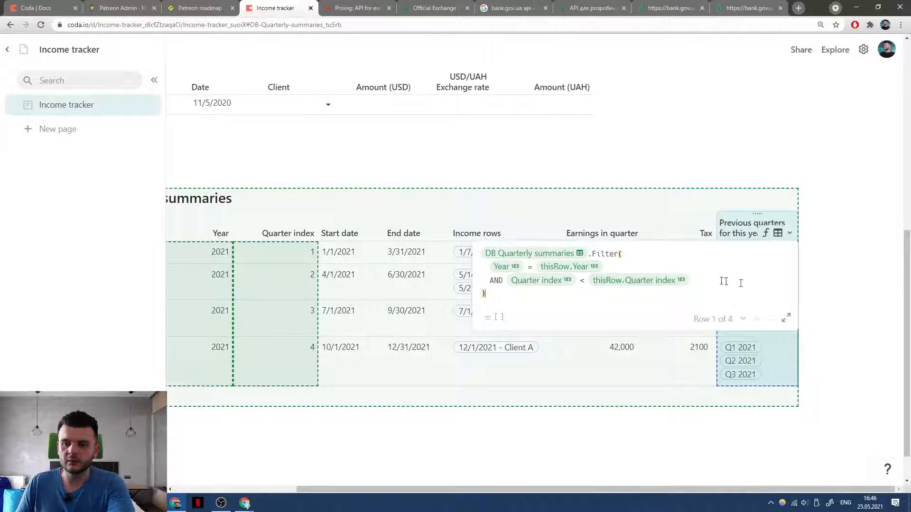
left_click(610, 263)
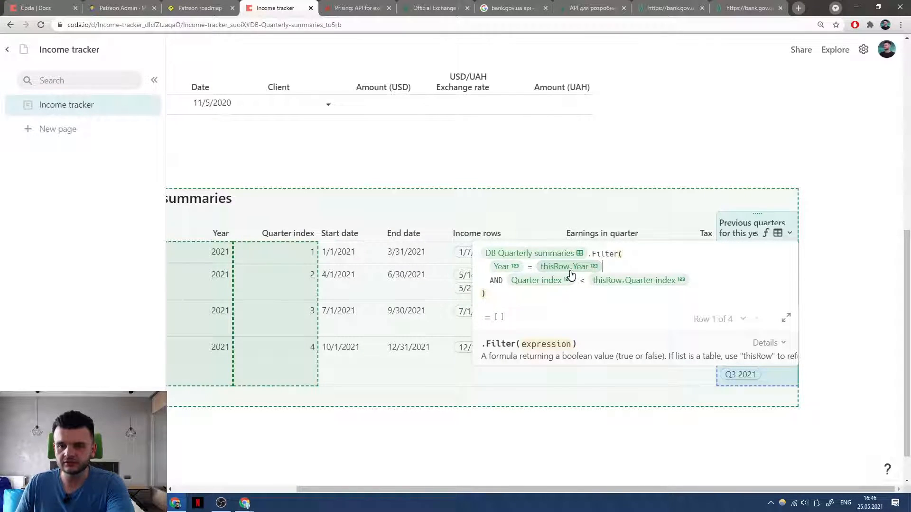
left_click(745, 237)
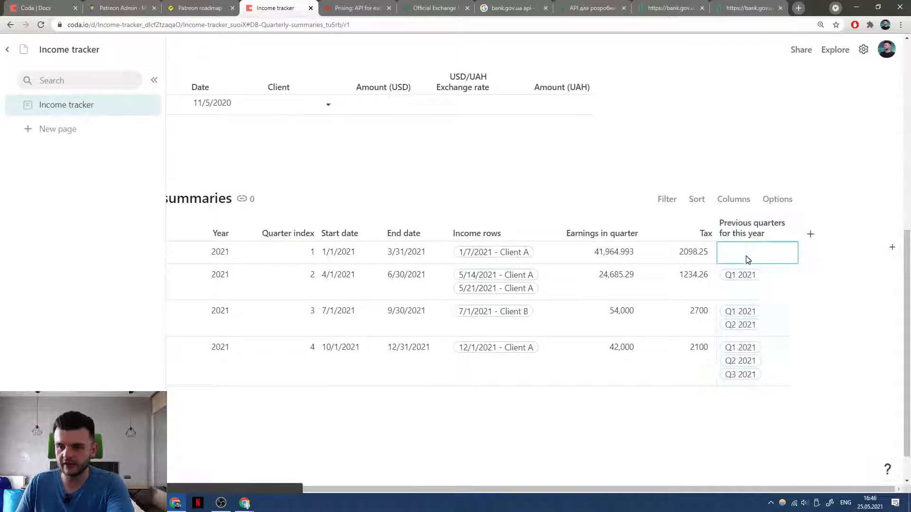
Reopen the Previous quarters for this year formula and replace Year in the first condition with CurrentValue.Year.
left_click(789, 233)
left_click(783, 297)
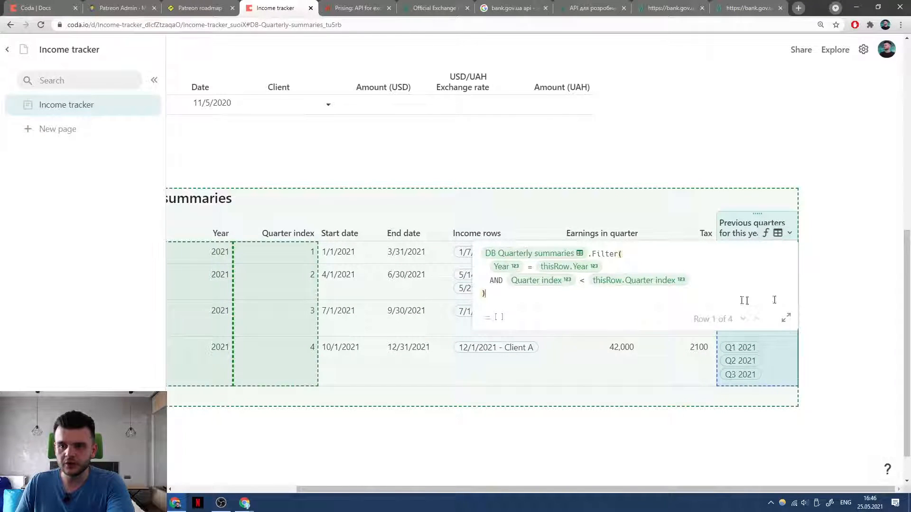
mouse_move(503, 272)
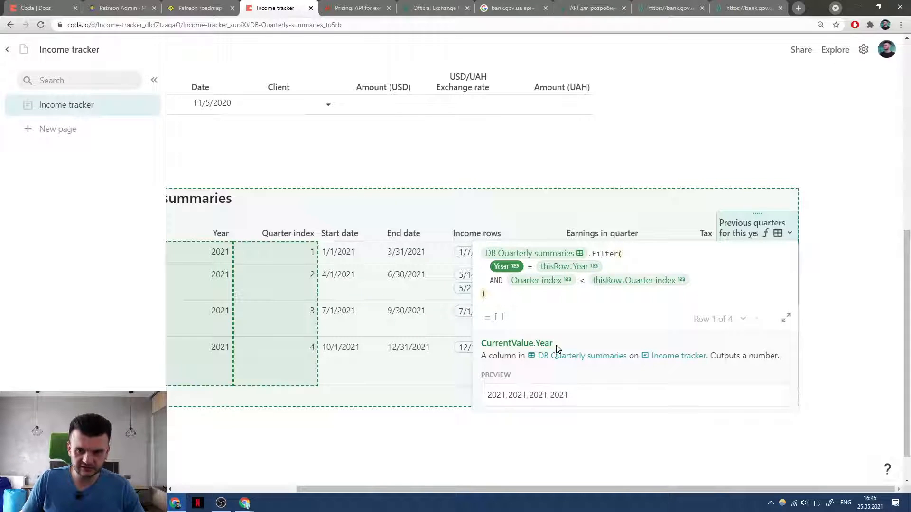
type("CurrentValue")
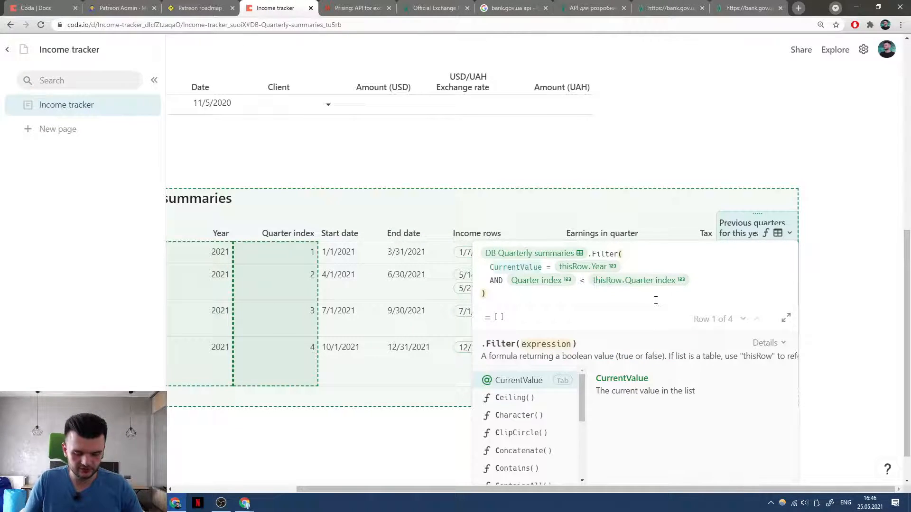
key("Tab")
type(".")
key("Tab")
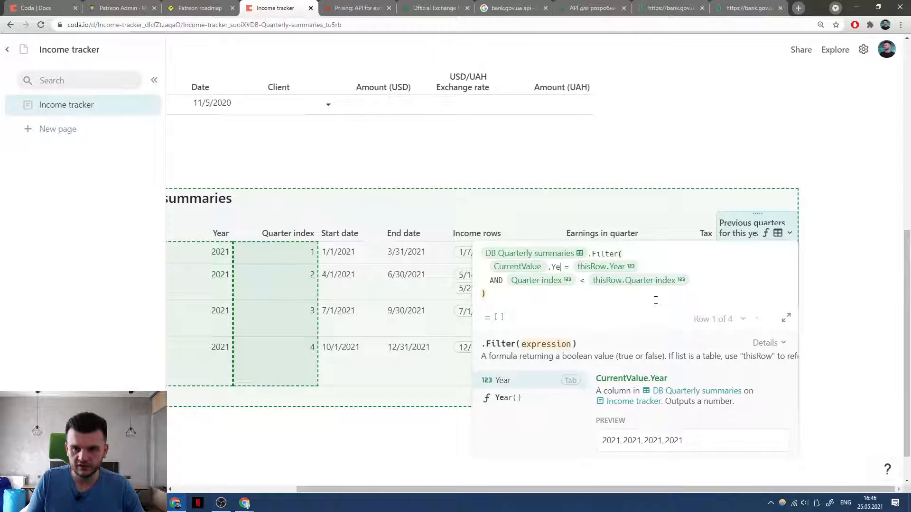
Replace Quarter index in the formula's second condition with CurrentValue.Quarter index, and save the formula.
left_click(558, 285)
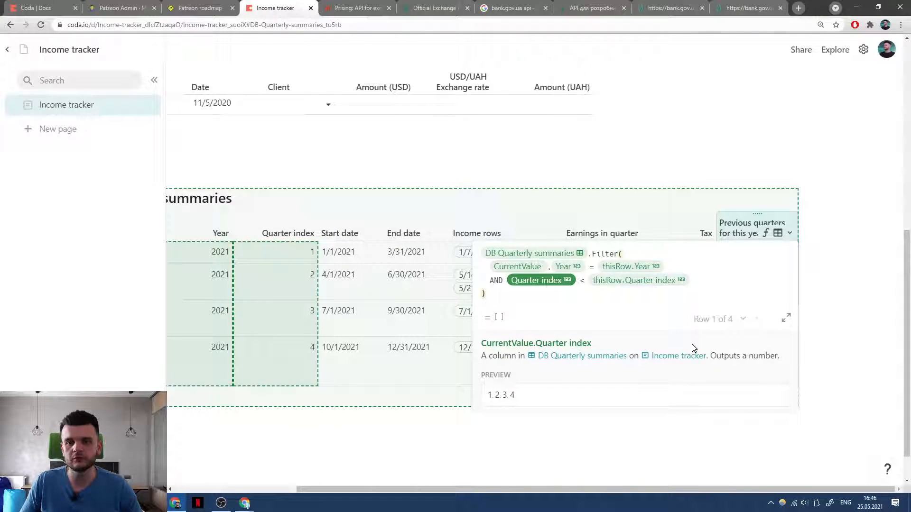
type("CurrentValue")
key("Tab")
type(".Q")
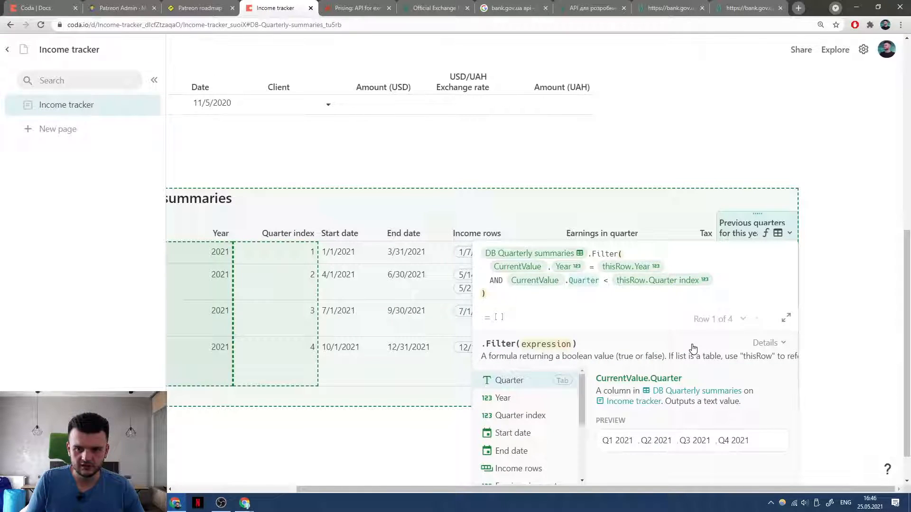
key("Down")
key("Tab")
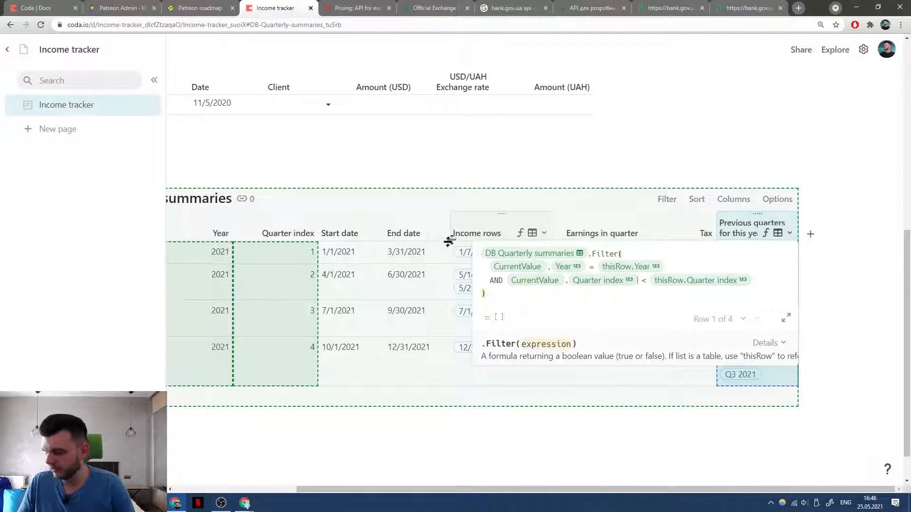
left_click(539, 291)
key("Return")
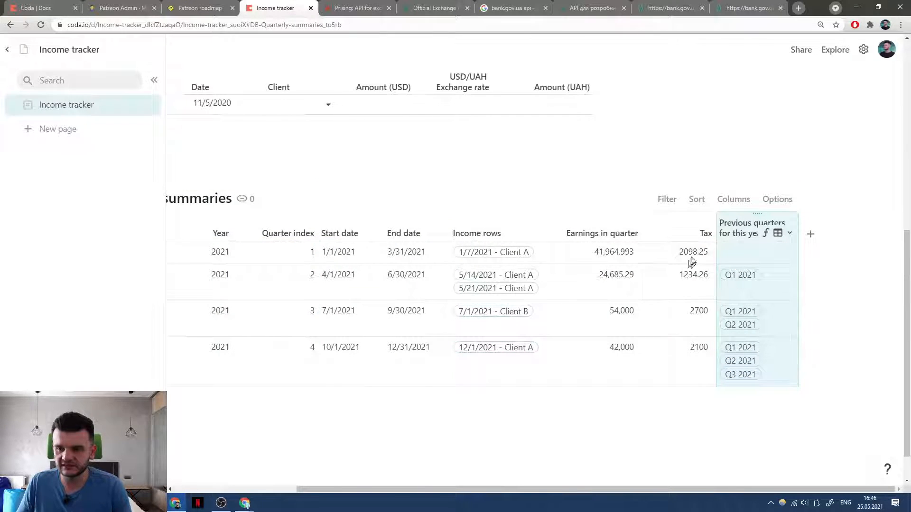
Reopen the Previous quarters for this year formula and replace CurrentValue with thisRow in the first condition.
left_click(789, 233)
left_click(768, 294)
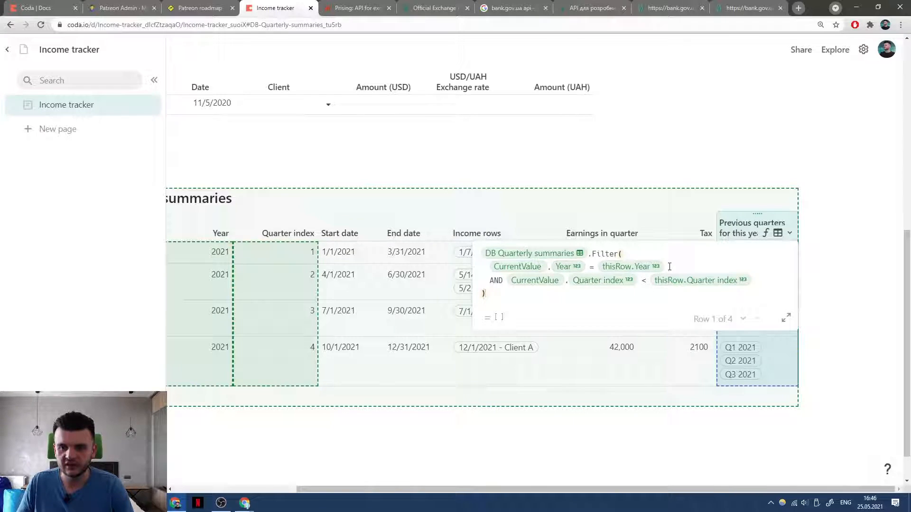
left_click(510, 266)
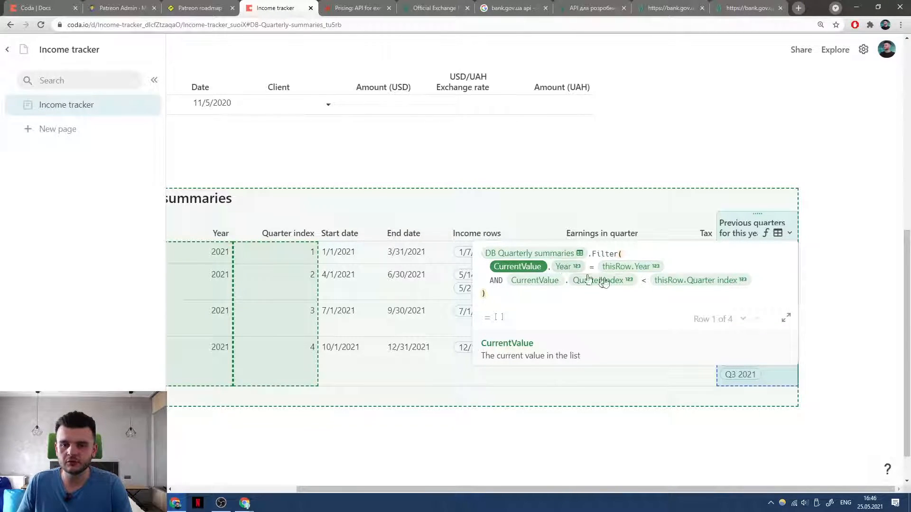
key("BackSpace")
type("thisRow")
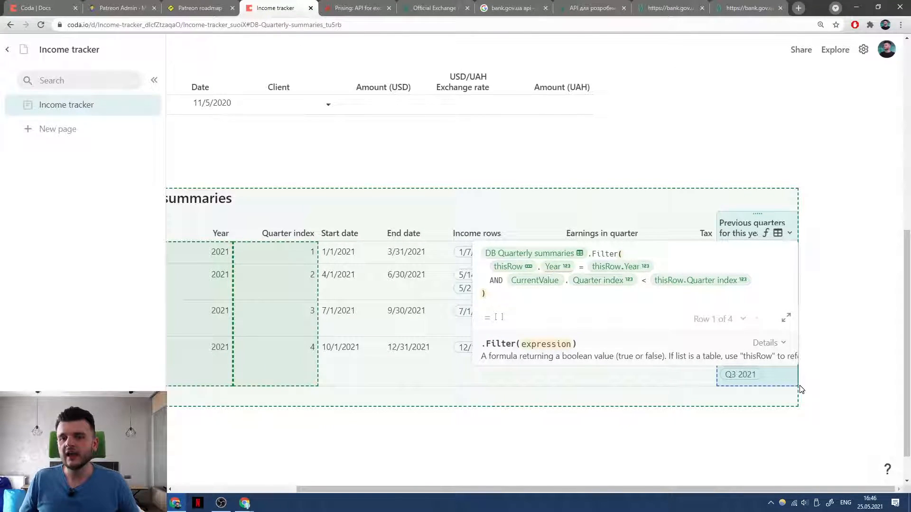
Put CurrentValue back in place of thisRow before Year in the first condition.
key("ctrl+shift+Left")
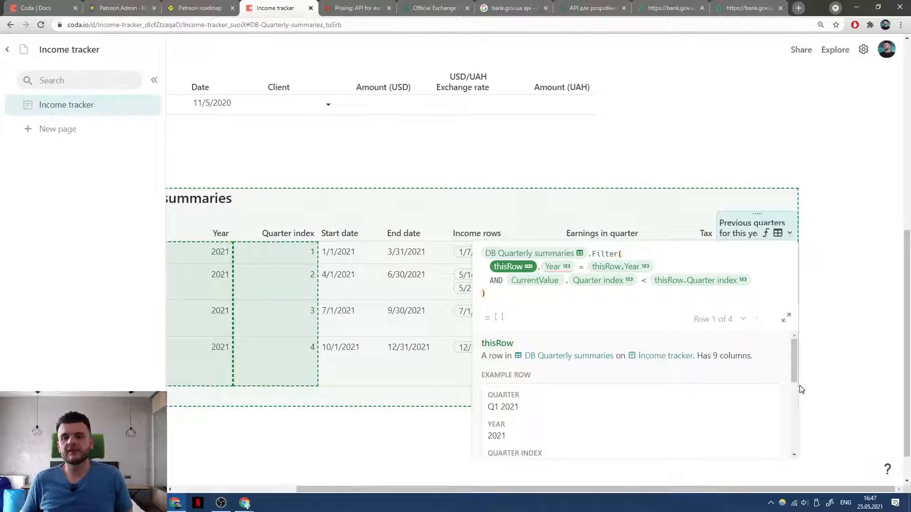
type("CurrentValue")
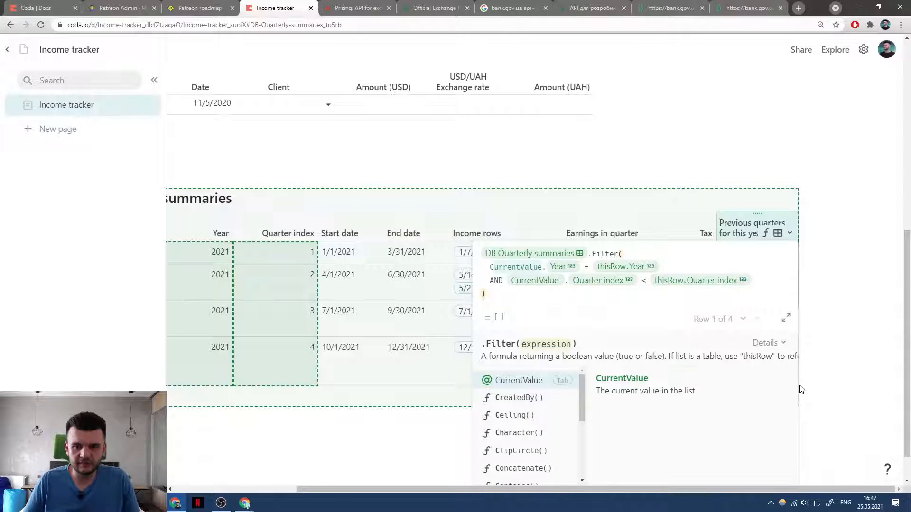
key("Tab")
left_click(563, 302)
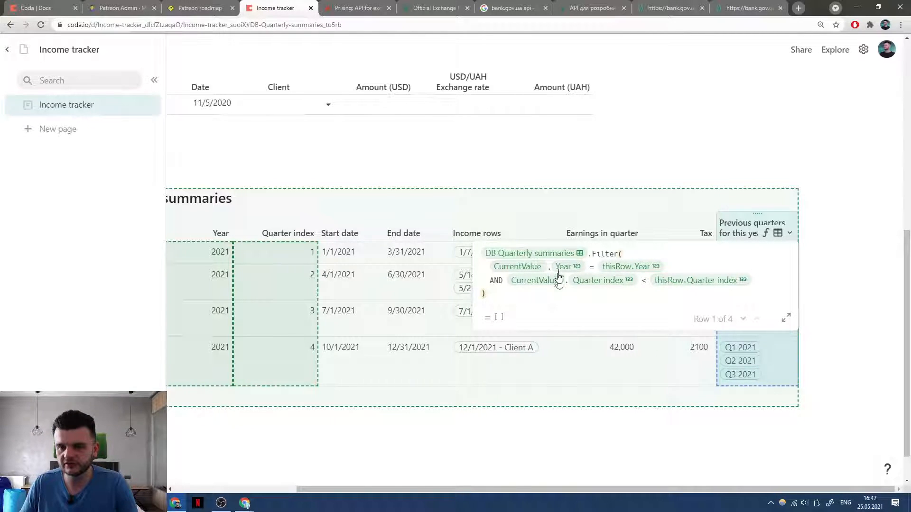
Remove the CurrentValue prefixes from both conditions, leaving Year = thisRow.Year AND Quarter index < thisRow.Quarter index.
left_click(539, 266)
key("BackSpace")
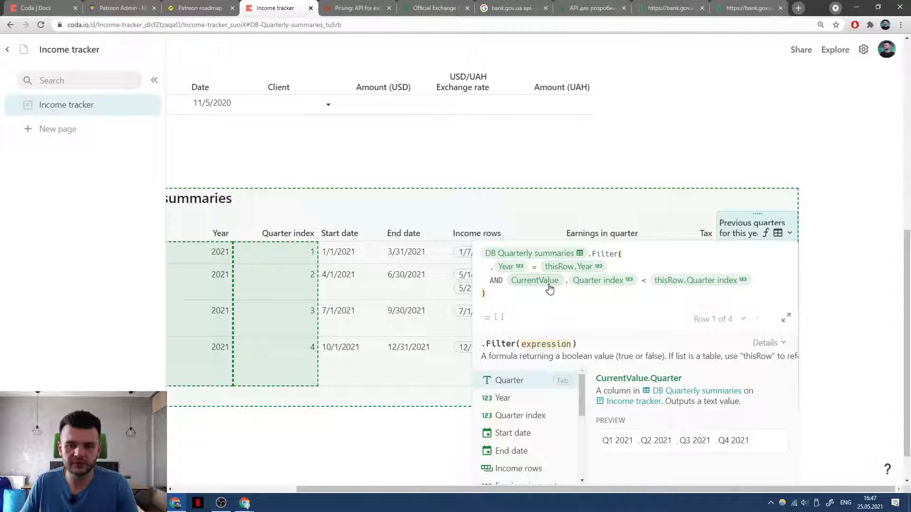
key("BackSpace")
key("Escape")
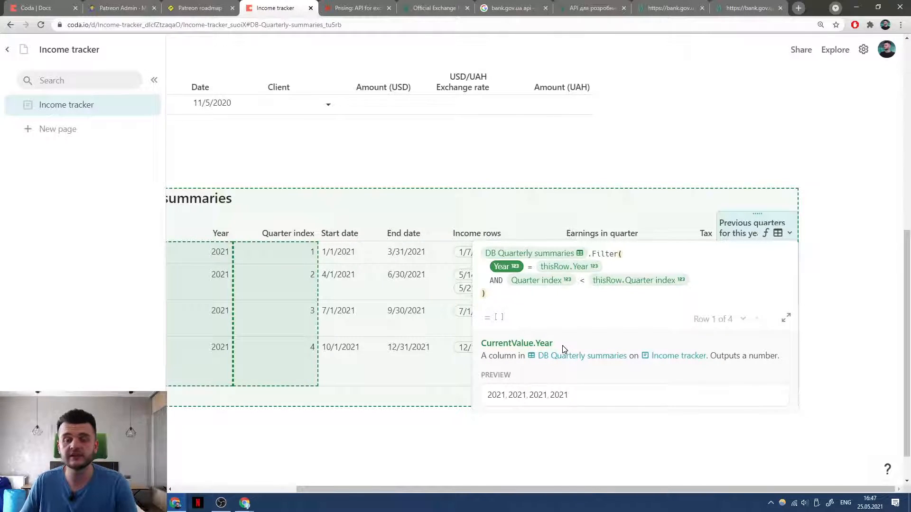
left_click(558, 293)
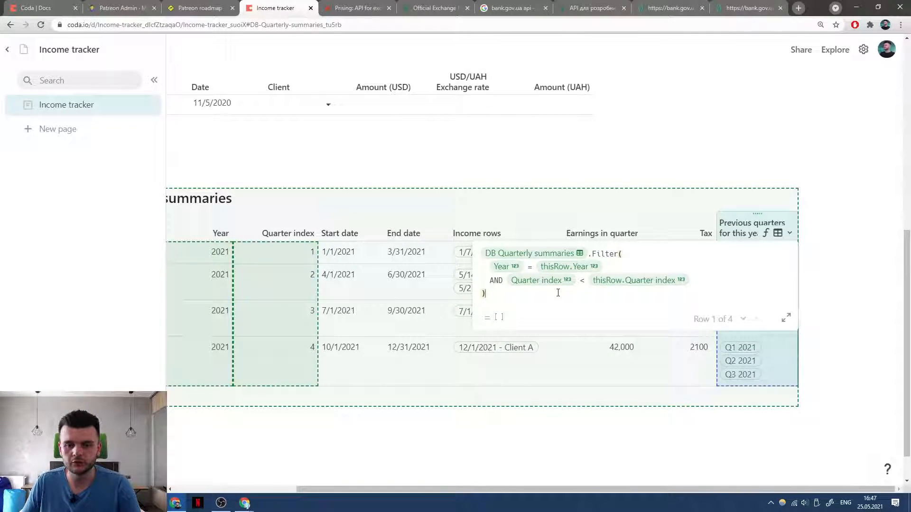
Examine what Year, thisRow.Year and Quarter index refer to in the filter formula, and close the formula.
left_click(505, 266)
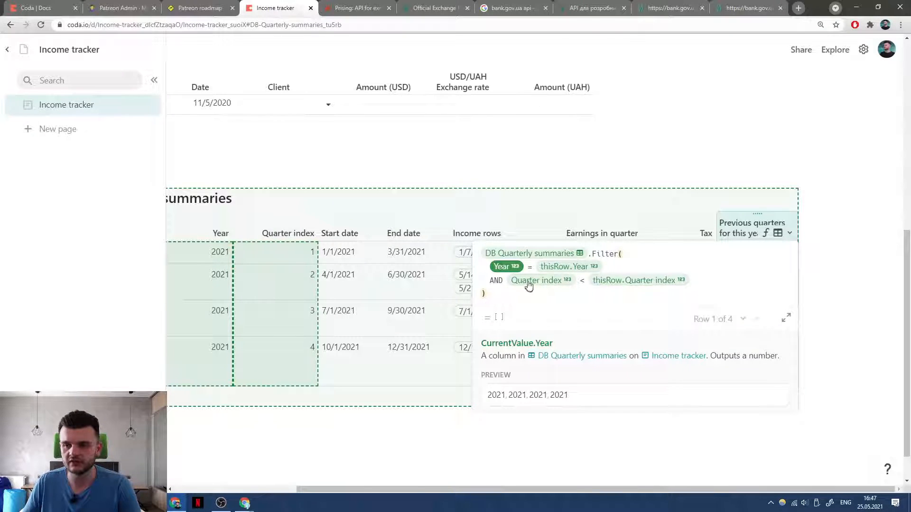
left_click(568, 303)
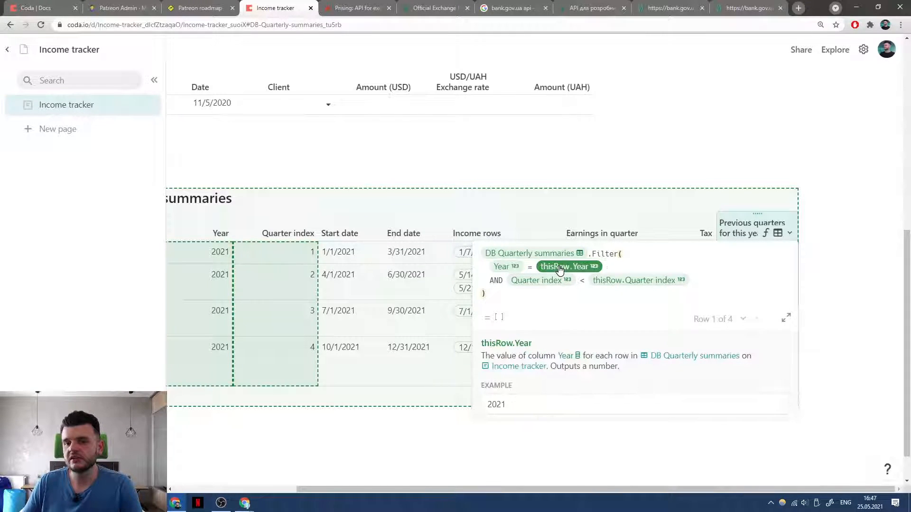
left_click_drag(585, 494, 501, 485)
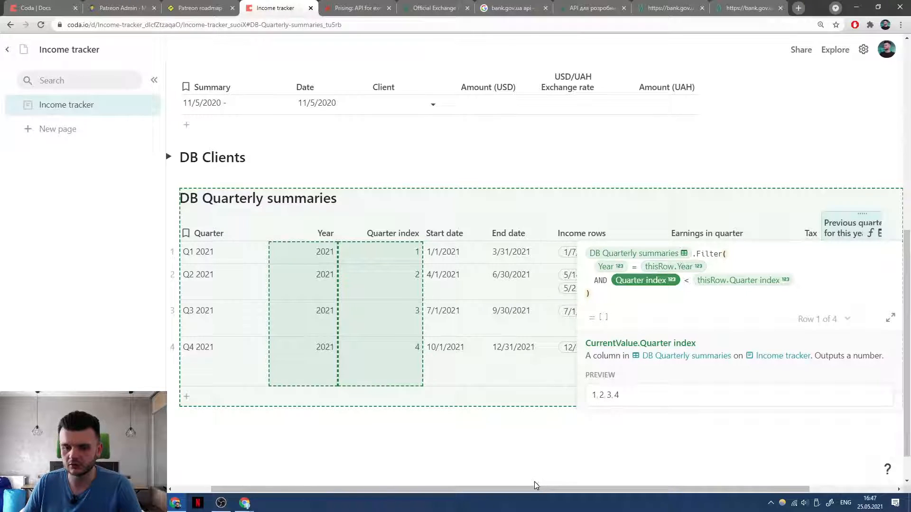
left_click_drag(535, 487, 675, 486)
left_click(745, 232)
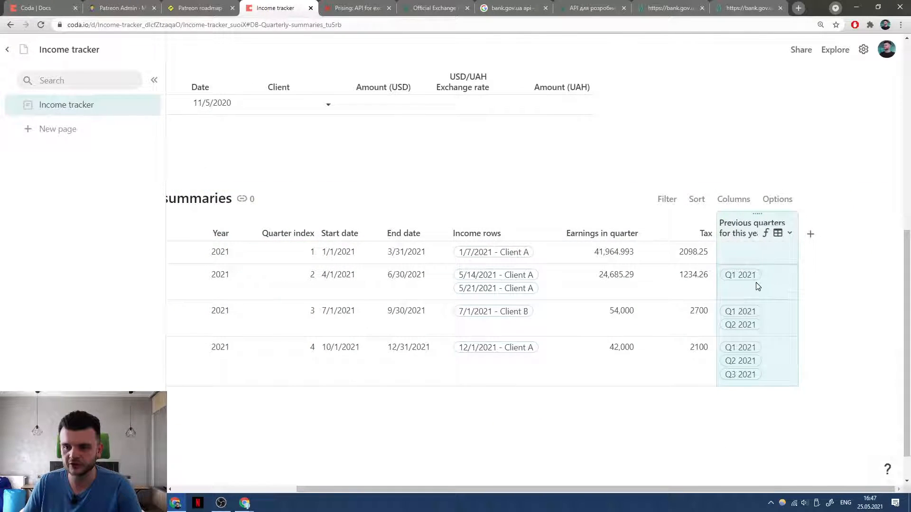
Reopen the Previous quarters for this year formula, examine its Filter function and Year condition, and close it unchanged.
left_click(789, 233)
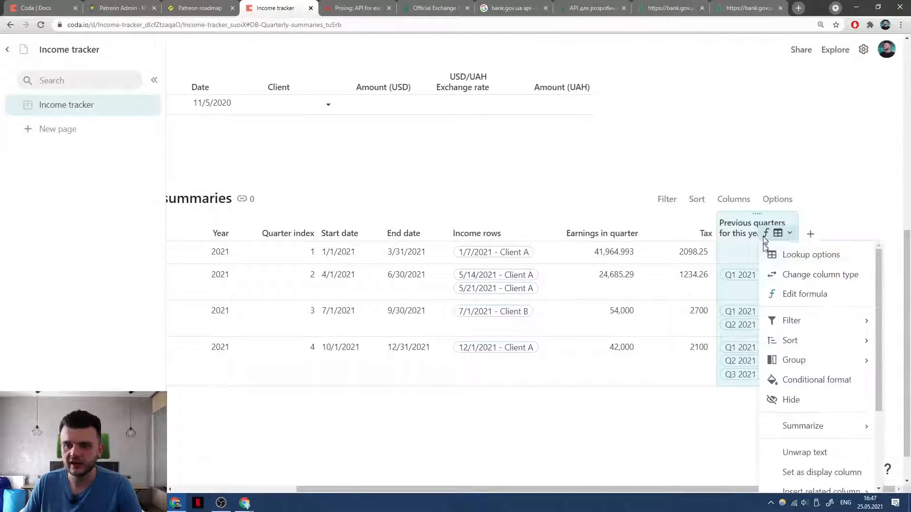
left_click(774, 295)
left_click(597, 253)
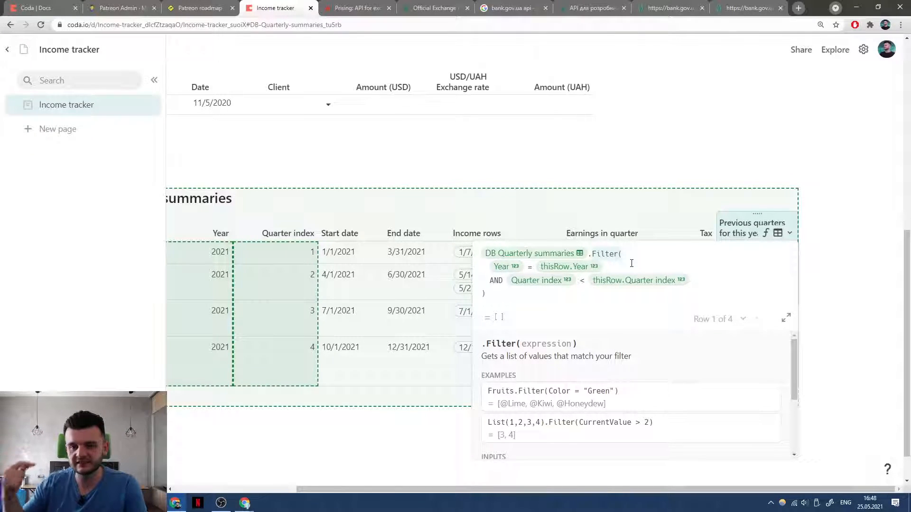
left_click(479, 259)
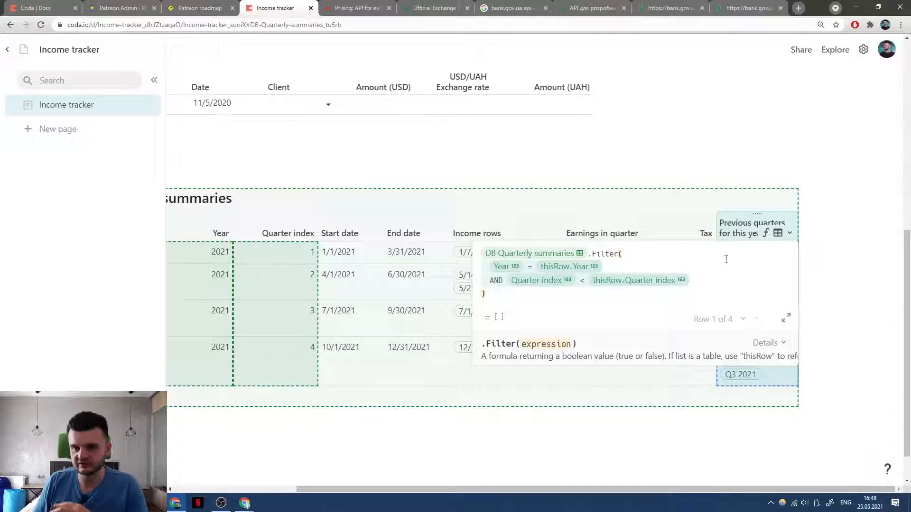
left_click(504, 273)
scroll(571, 482, "left", 2)
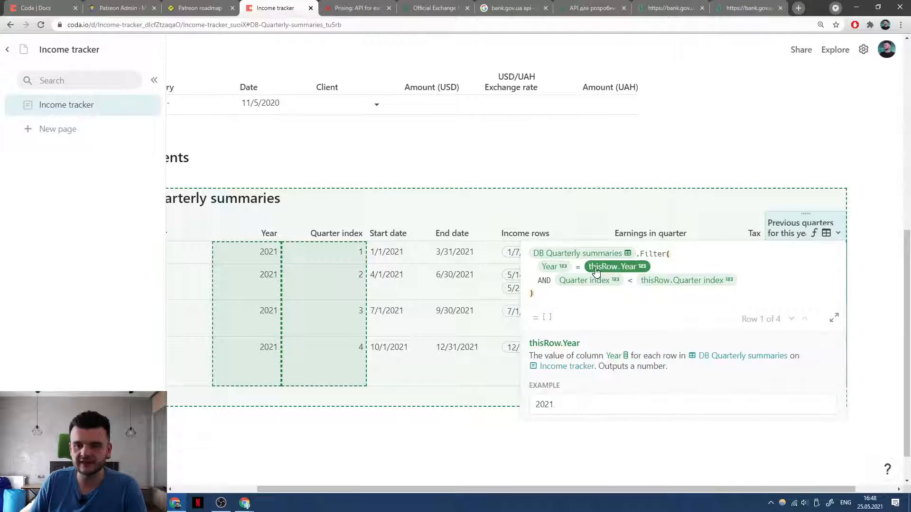
left_click(854, 243)
Check the Previous quarters for this year cells of Q1 and Q2 2021, and review the column's formula without changing it.
left_click(778, 252)
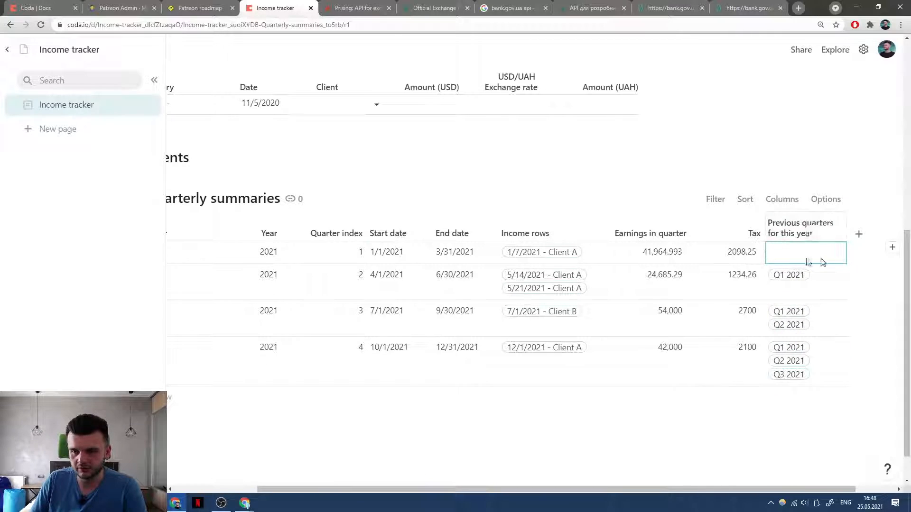
left_click(790, 295)
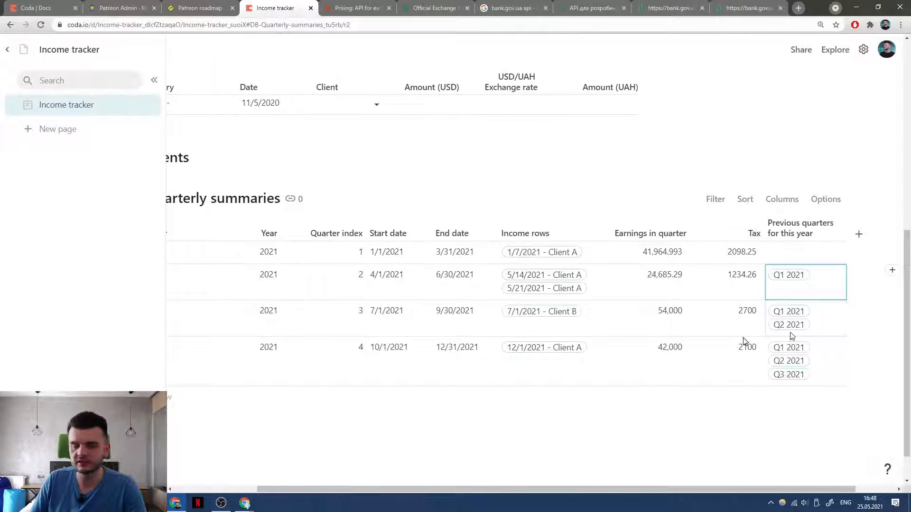
scroll(252, 252, "left", 4)
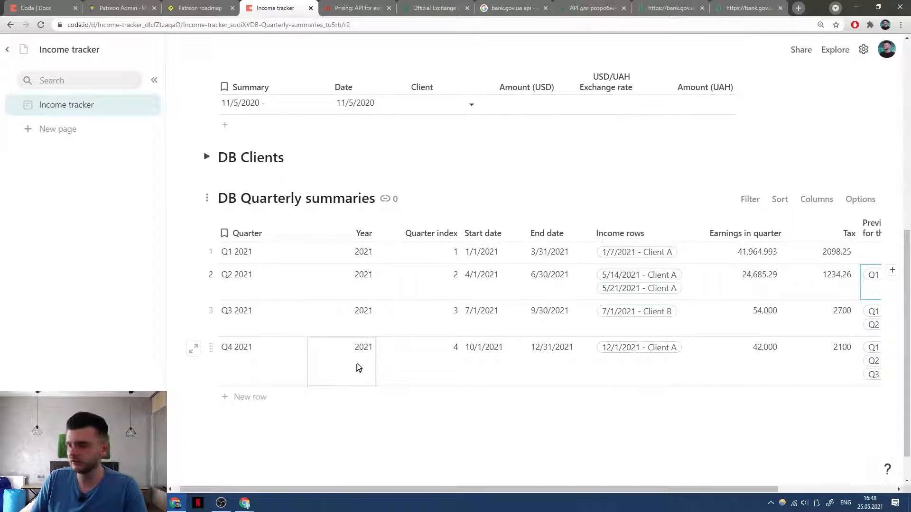
scroll(361, 374, "right", 4)
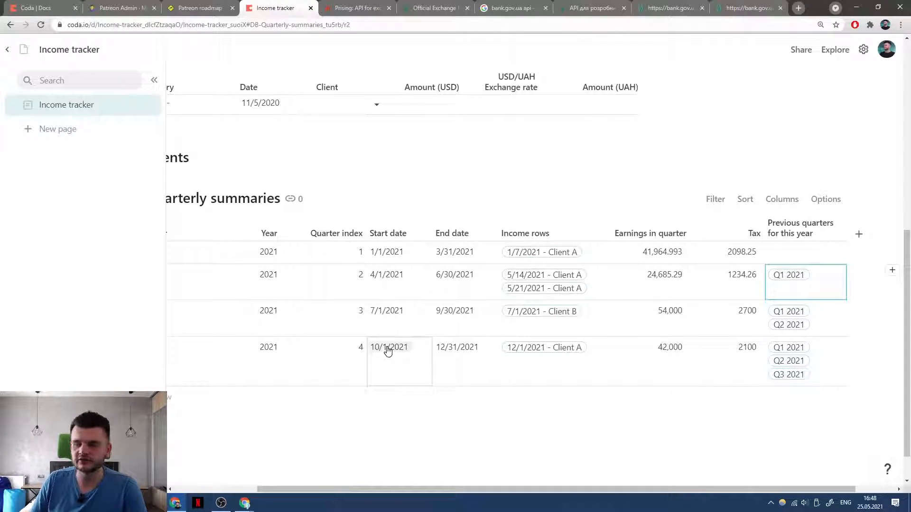
left_click(837, 233)
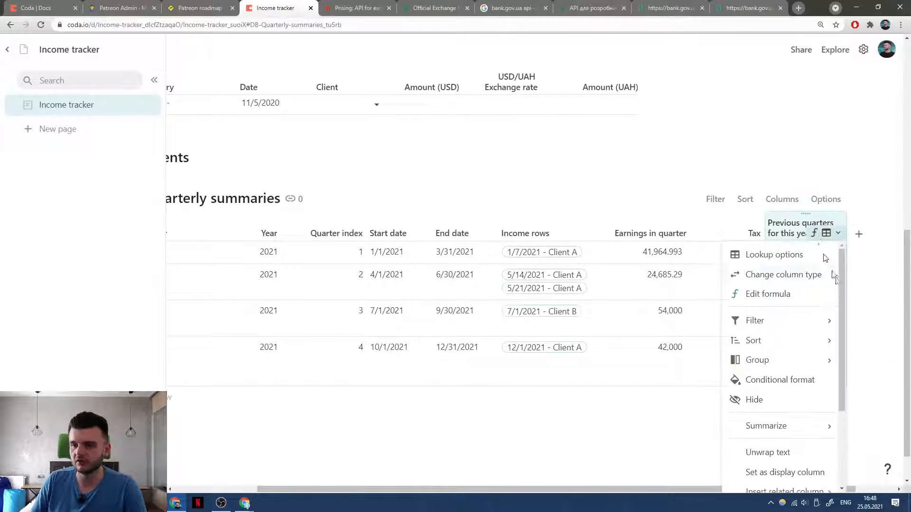
left_click(811, 294)
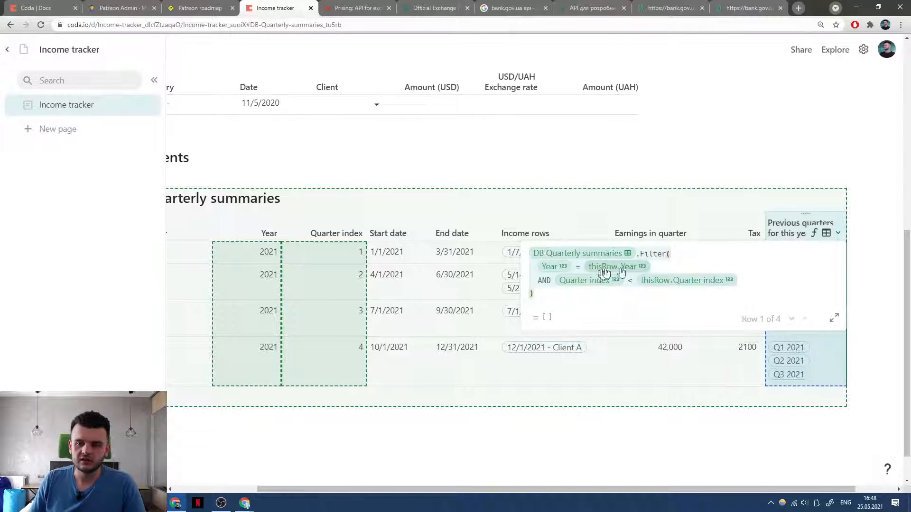
key("Return")
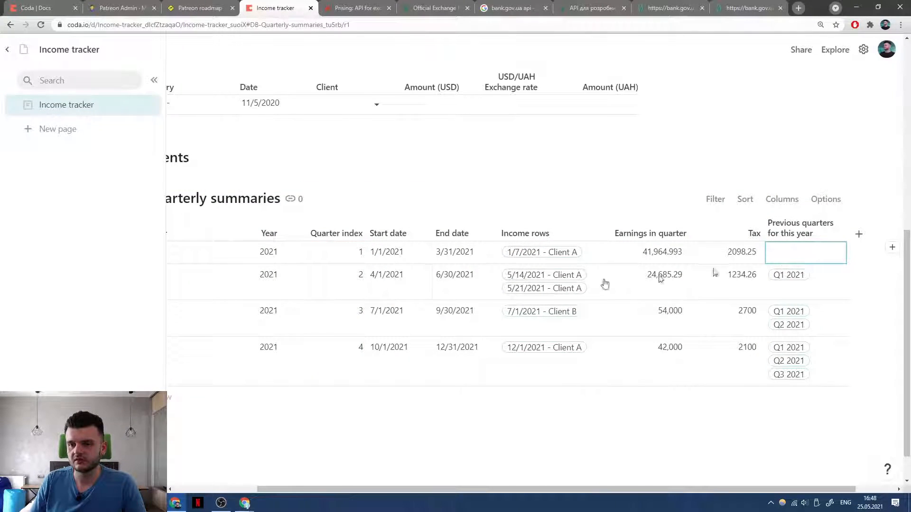
Compare the Year cells of all four quarters with the Previous quarters for this year cells of Q2, Q3 and Q4 2021.
left_click(278, 255)
left_click(273, 289)
left_click(269, 322)
left_click(269, 354)
left_click(815, 292)
left_click(244, 262)
left_click(245, 285)
left_click(247, 327)
left_click(249, 365)
left_click(822, 324)
left_click(240, 254)
left_click(240, 293)
left_click(246, 326)
left_click(246, 346)
left_click(815, 362)
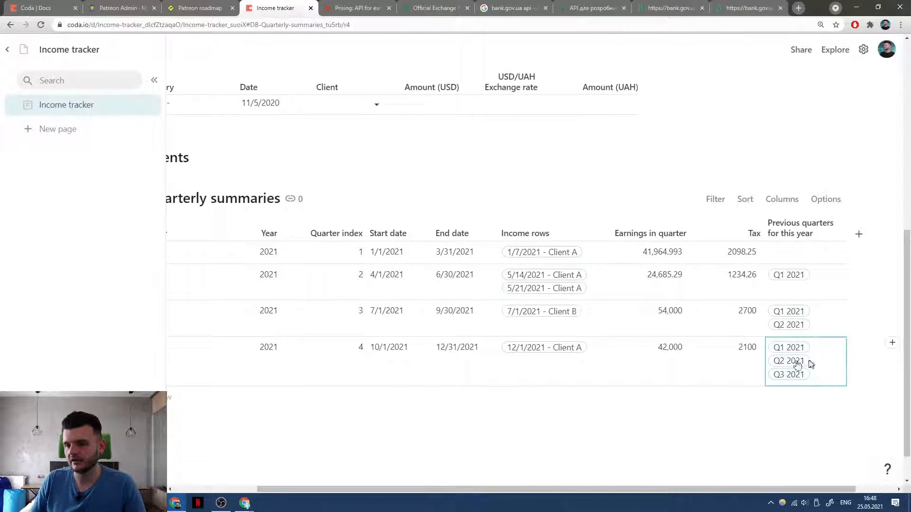
Go through the rows from Q1 to Q4 2021 one by one and check each row's Previous quarters for this year cell.
scroll(322, 295, "left", 3)
left_click(218, 251)
left_click(219, 275)
left_click(217, 310)
left_click(218, 348)
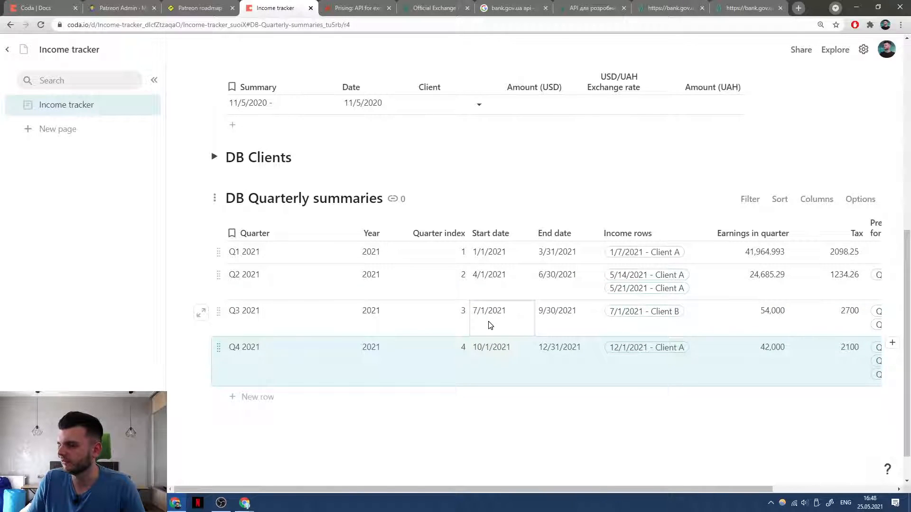
scroll(490, 325, "right", 3)
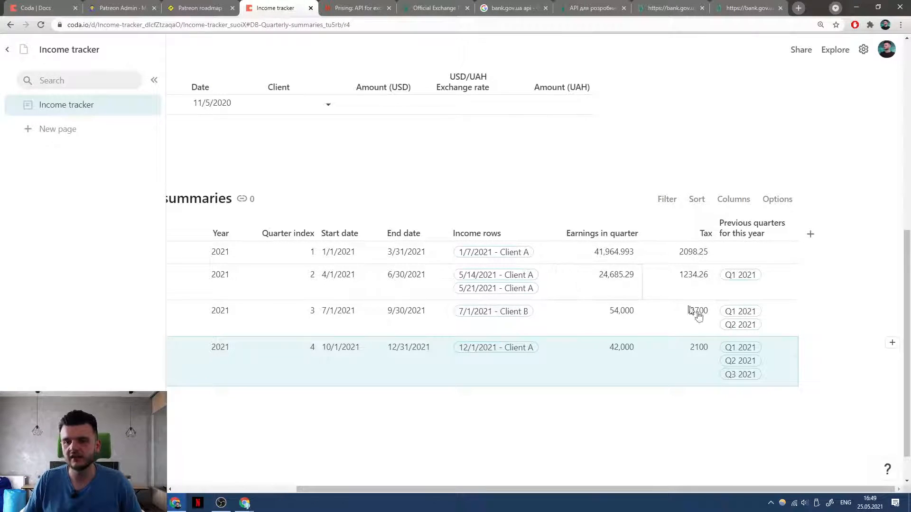
left_click(750, 256)
left_click(767, 290)
left_click(768, 328)
left_click(769, 370)
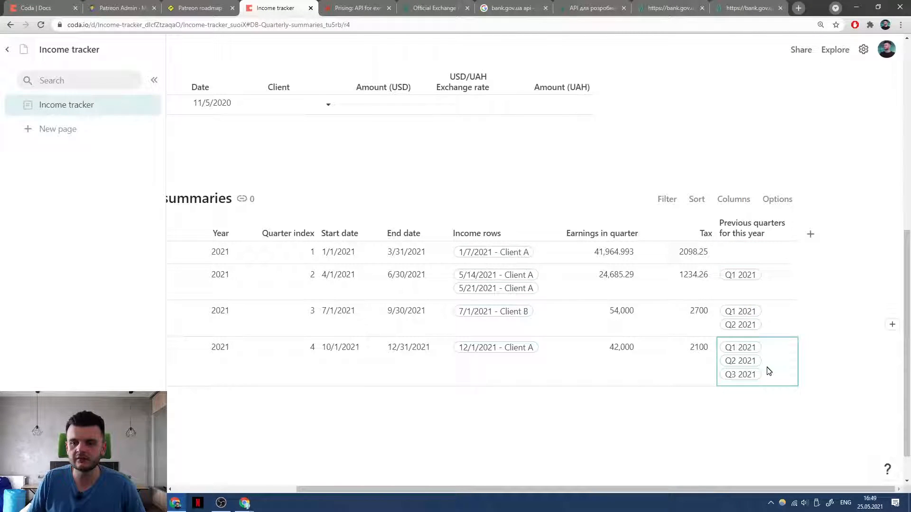
Review the Previous quarters for this year formula, close it unchanged, and check the column's cells for Q2, Q3 and Q4 2021.
left_click(789, 233)
left_click(795, 299)
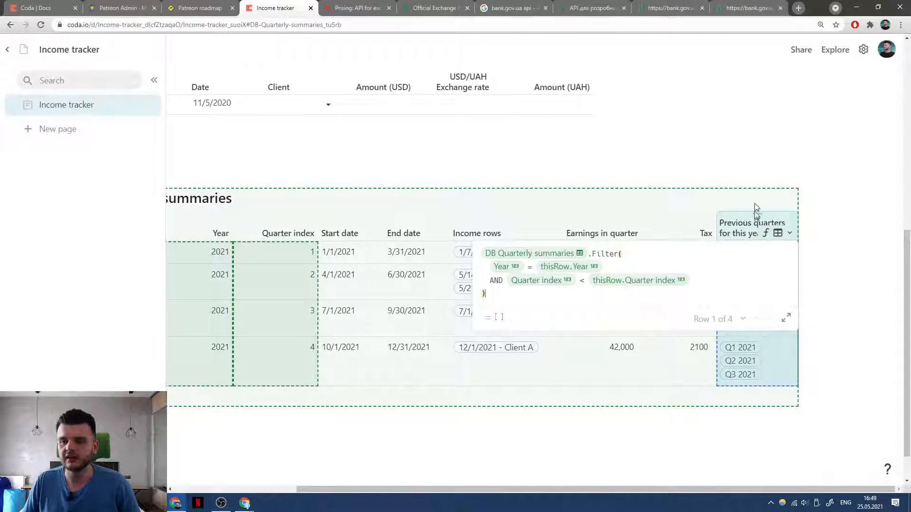
left_click(760, 208)
left_click(747, 226)
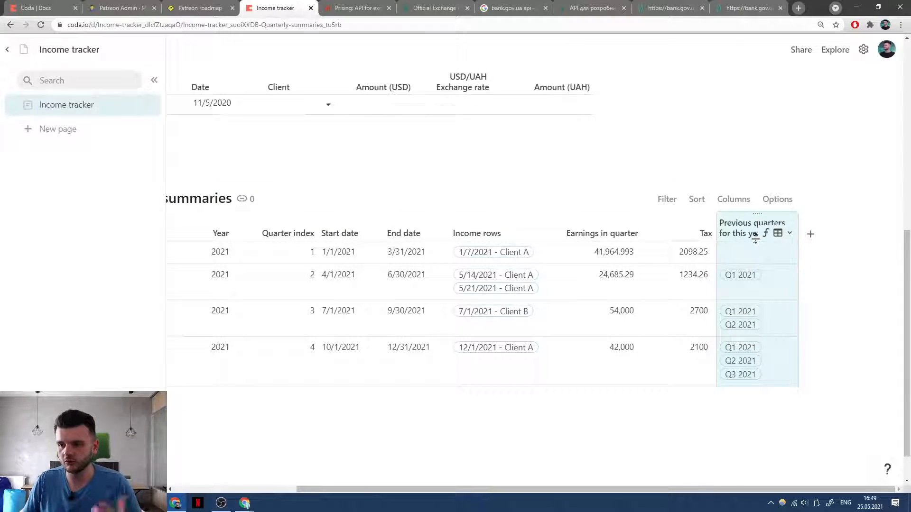
left_click(775, 286)
left_click(767, 325)
left_click(774, 360)
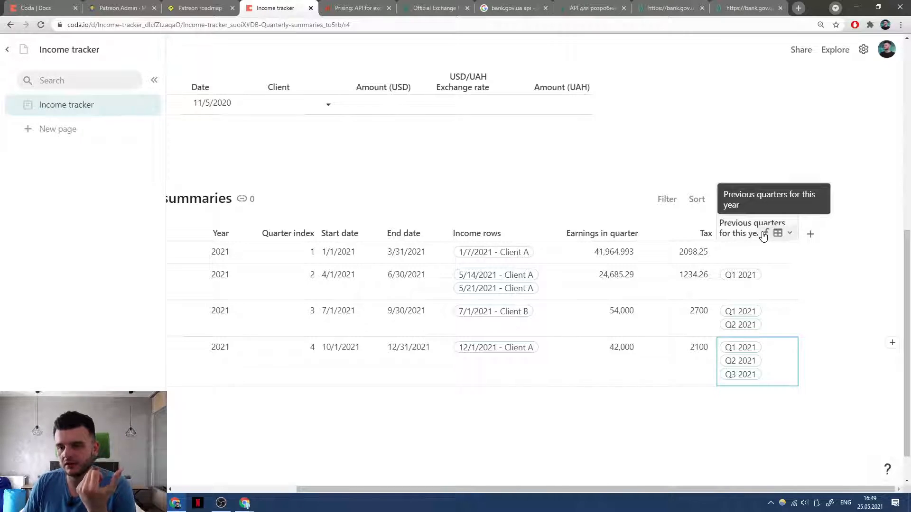
Add a column to the quarterly summaries that sums Earnings in quarter across the Previous quarters for this year.
left_click(764, 258)
left_click(774, 326)
left_click(773, 351)
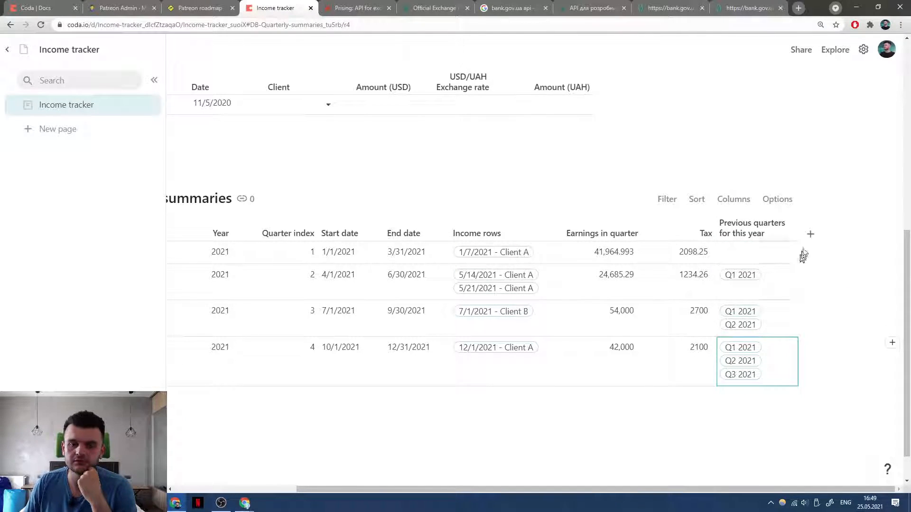
left_click(749, 232)
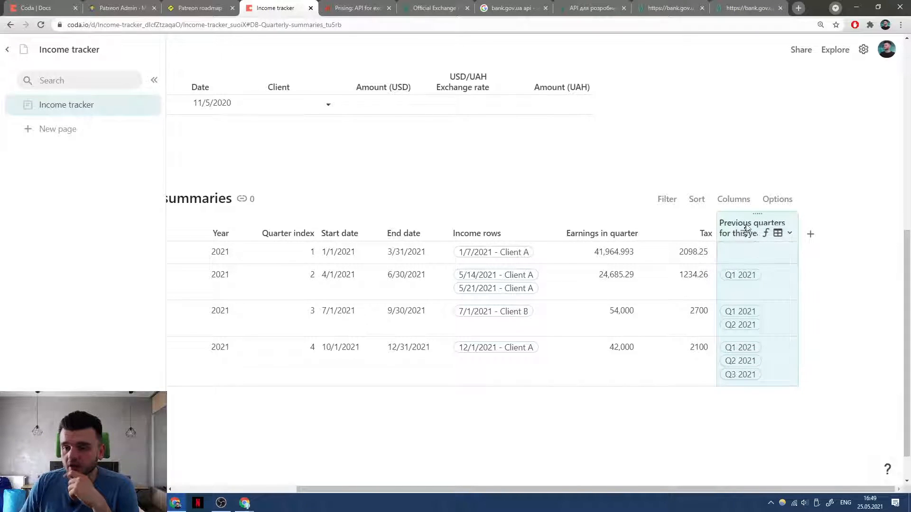
left_click(811, 234)
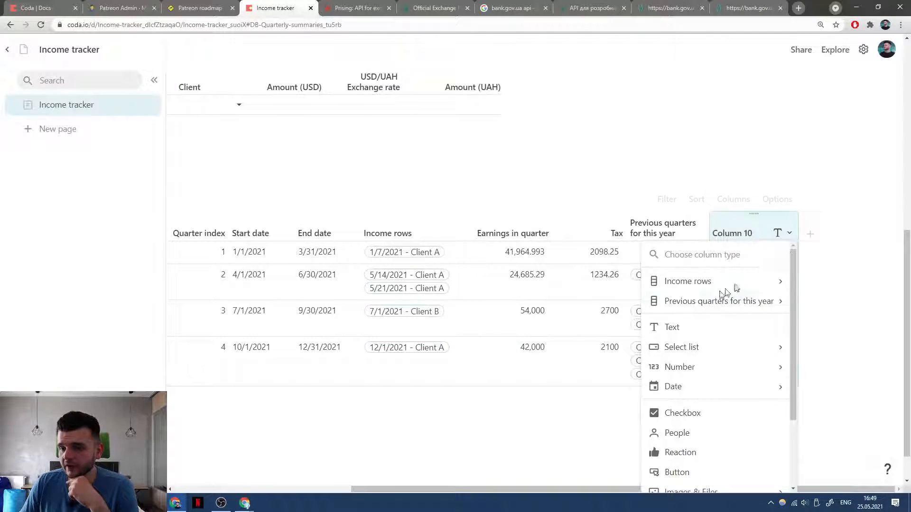
mouse_move(705, 301)
mouse_move(522, 251)
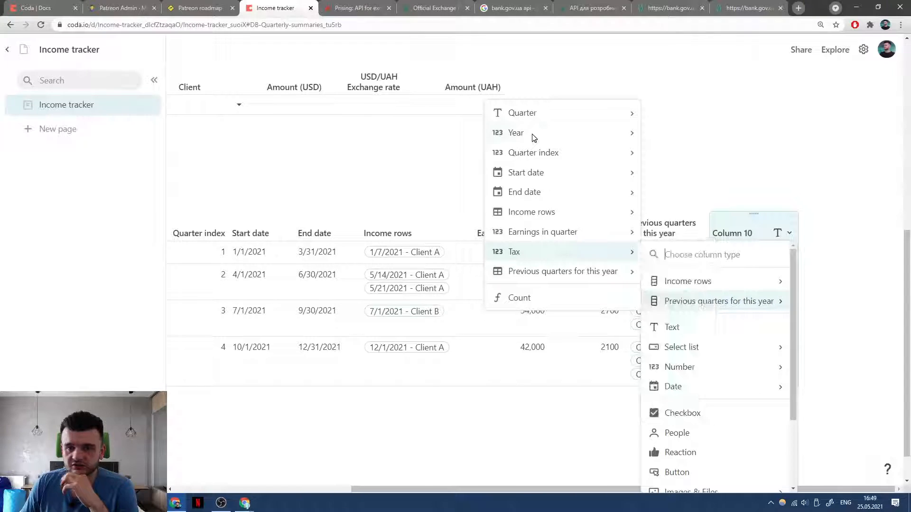
mouse_move(545, 233)
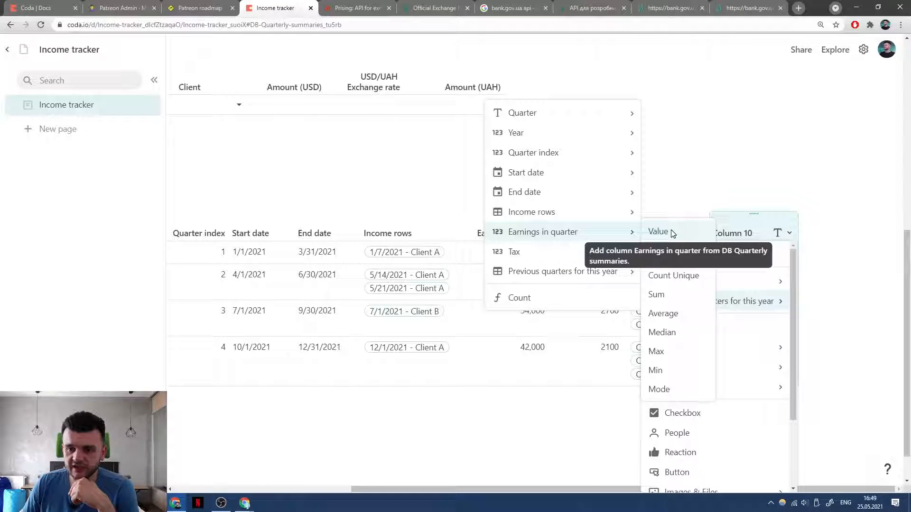
left_click(659, 296)
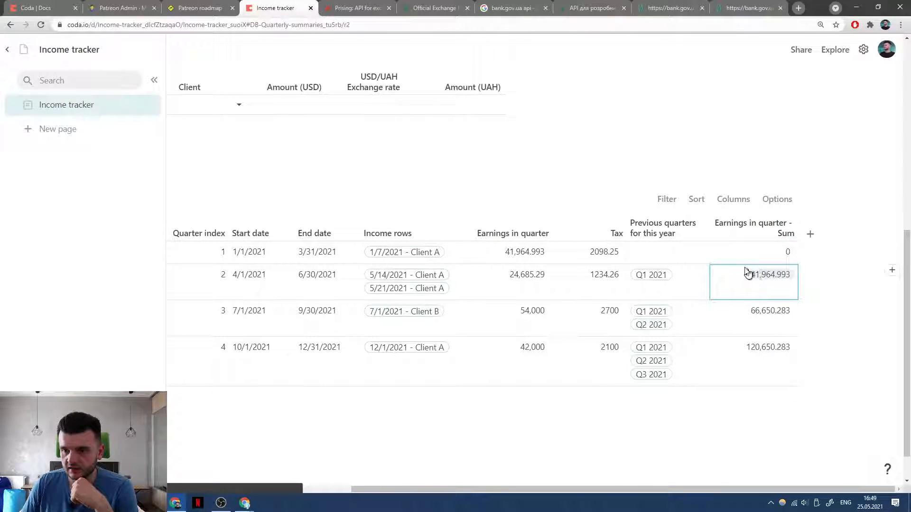
Rename the new earnings sum column to "Cumulative earnings to date".
left_click(755, 238)
left_click(770, 231)
type("Earning")
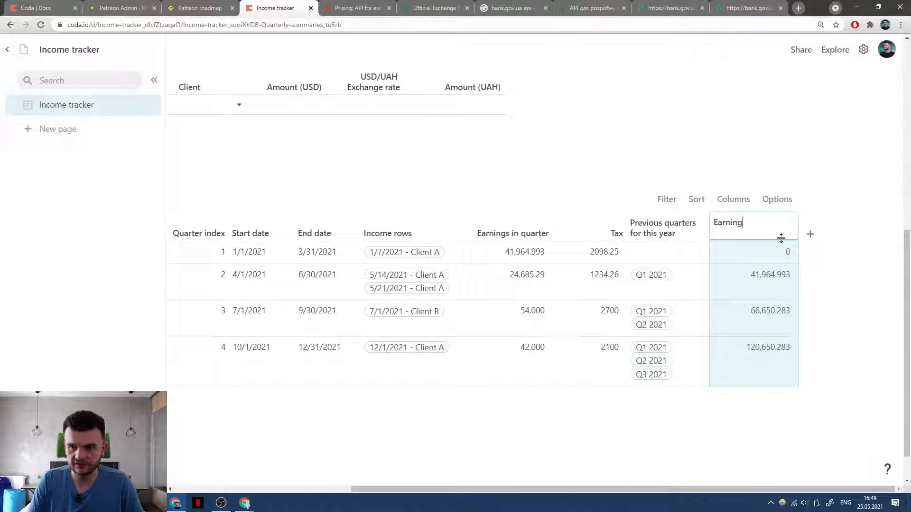
key("ctrl+a")
type("Cu")
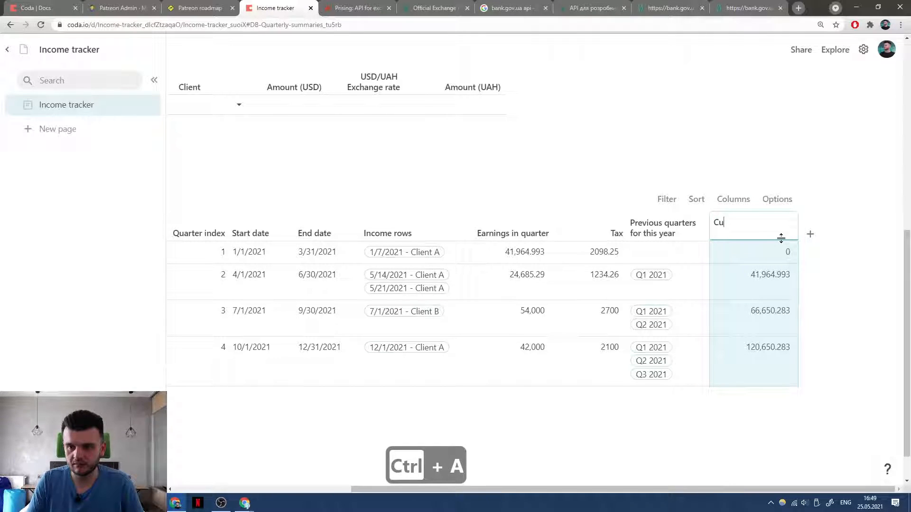
type("mulative earnings to date")
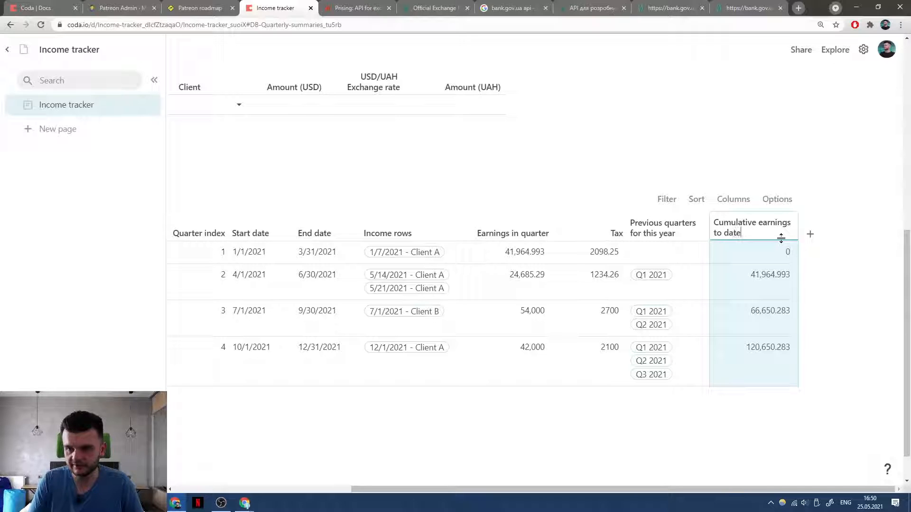
key("Return")
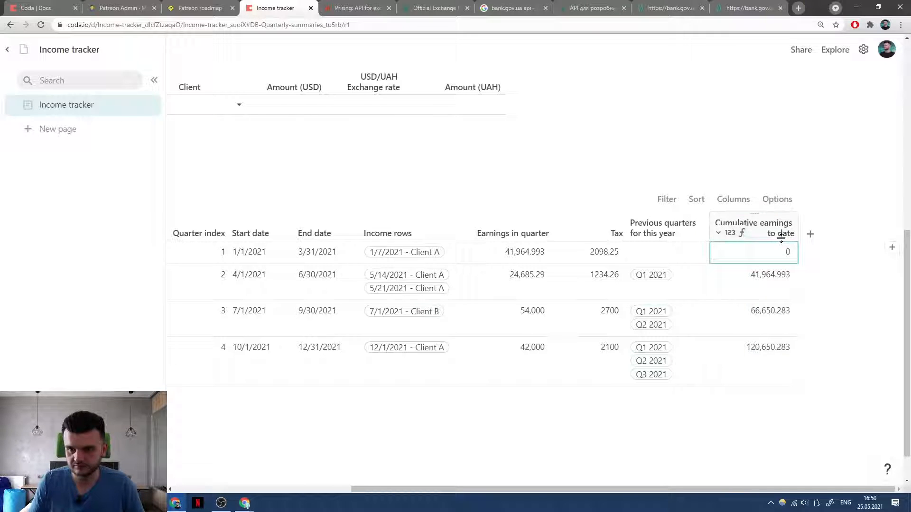
Extend the Cumulative earnings to date formula by adding thisRow.Earnings in quarter to the sum of the previous quarters.
left_click(782, 236)
key("=")
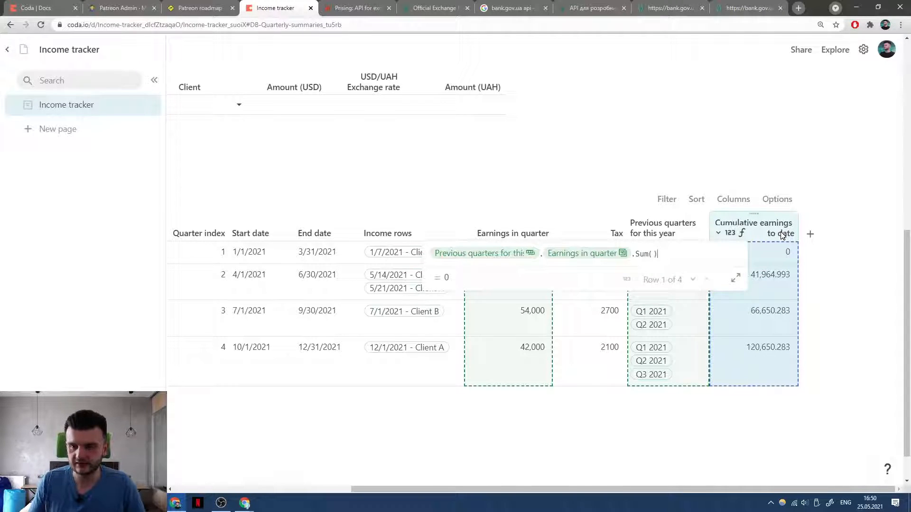
left_click(558, 256)
left_click(709, 254)
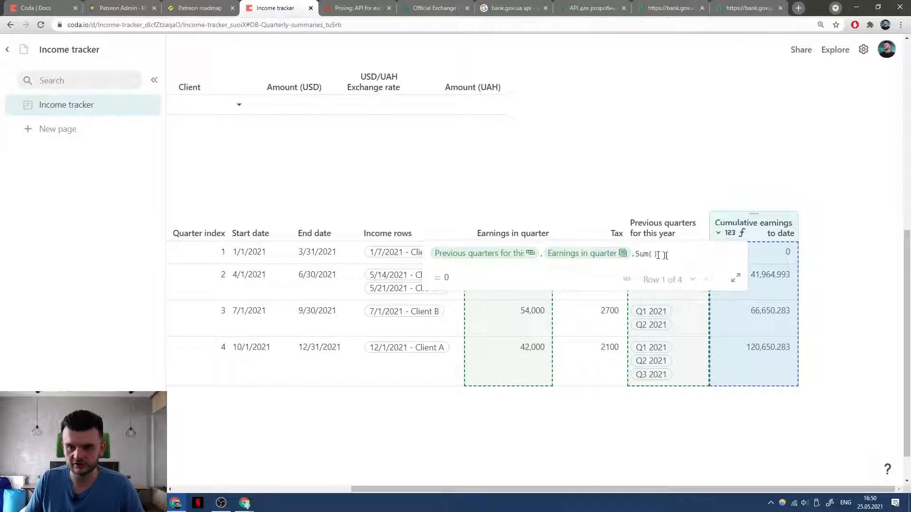
type("+ ")
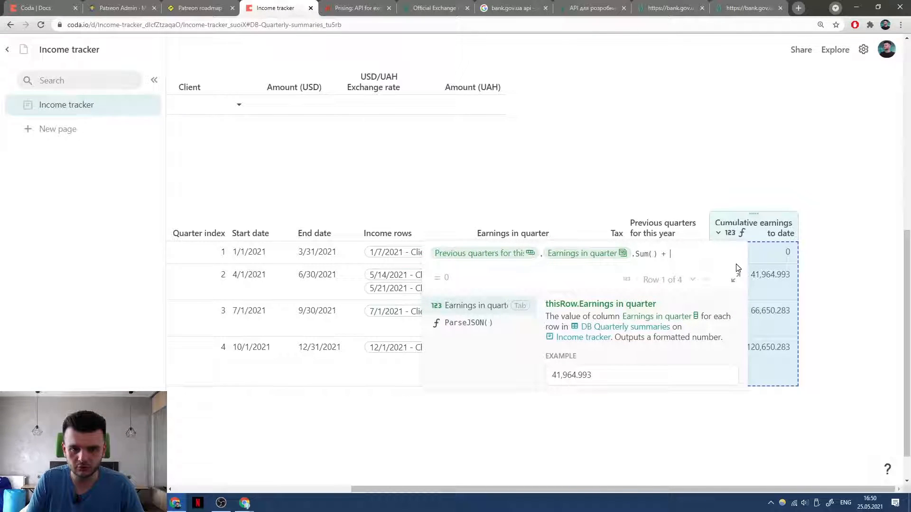
type("thisRow")
key("Tab")
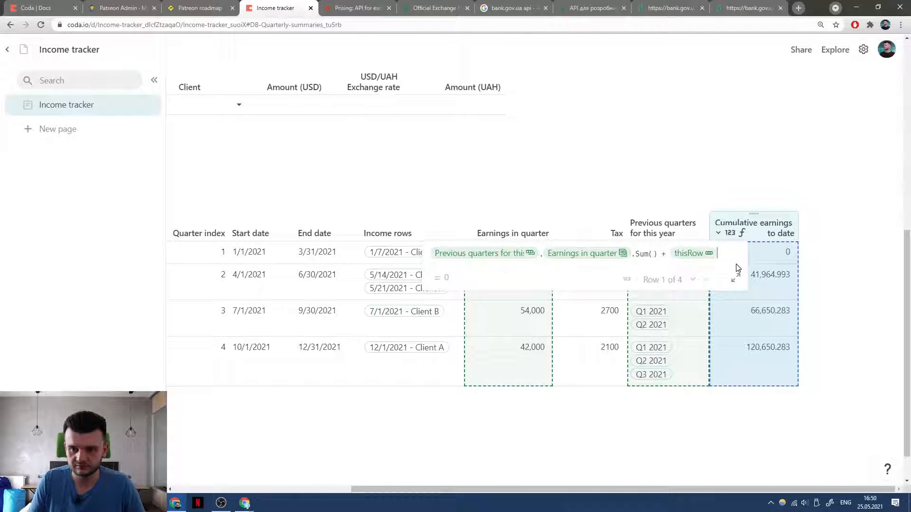
type(".Ea")
key("Tab")
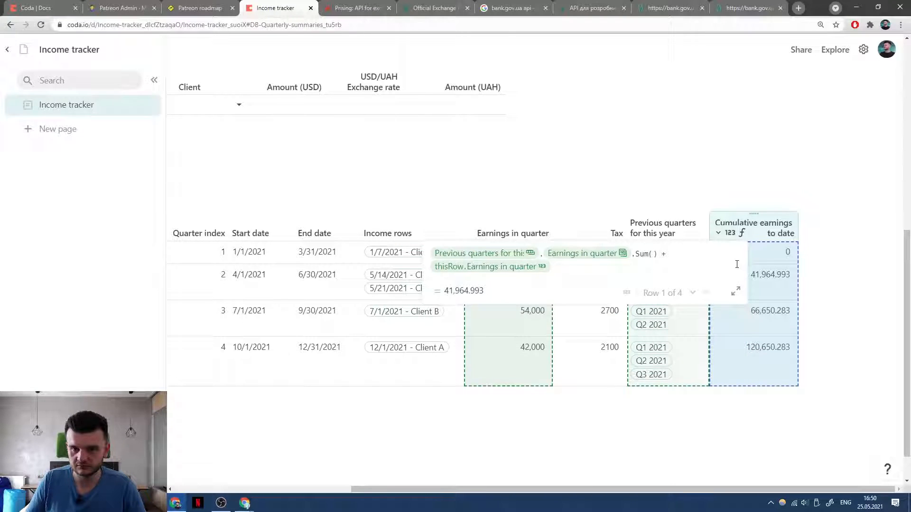
key("Return")
Compare the Q4 2021 row's Cumulative earnings to date with the Earnings in quarter values.
left_click(747, 355)
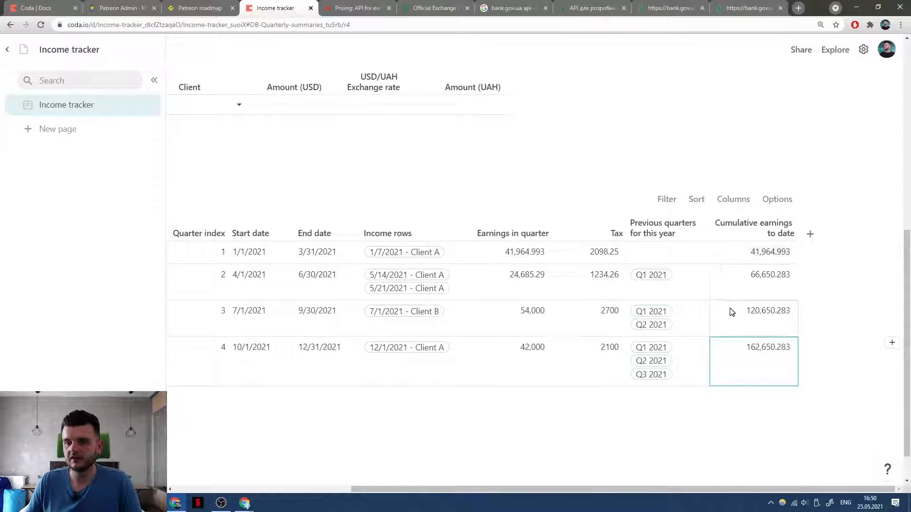
scroll(751, 370, "left", 2)
scroll(482, 294, "right", 2)
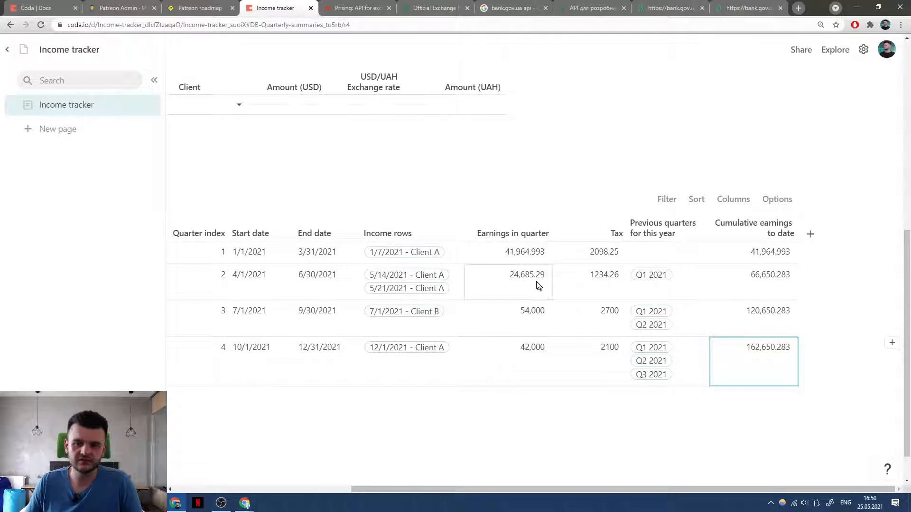
scroll(537, 282, "left", 1)
scroll(538, 283, "left", 2)
left_click(642, 366)
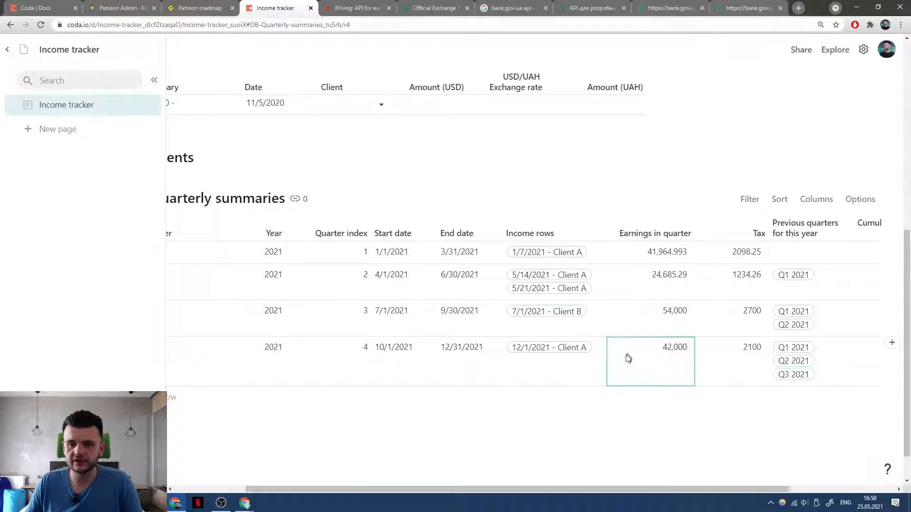
scroll(678, 355, "right", 1)
scroll(679, 356, "right", 2)
left_click(745, 356)
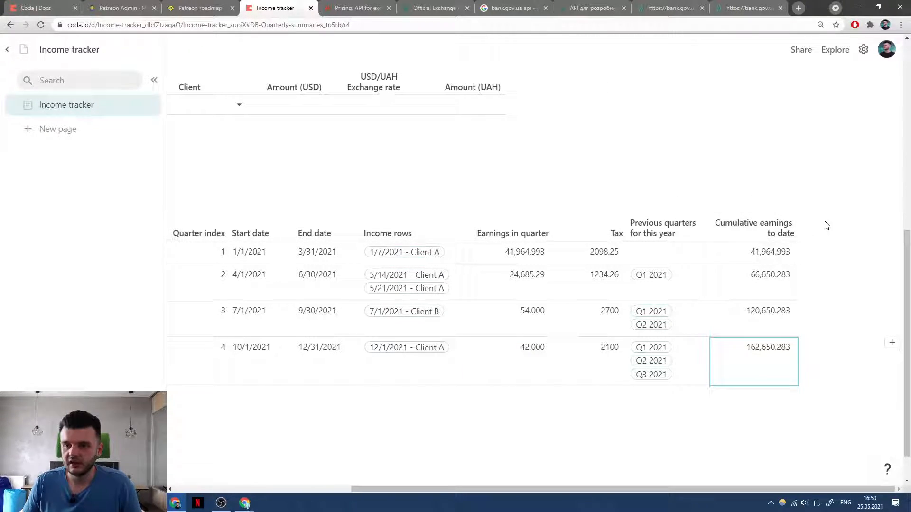
Add a column that sums Tax across the Previous quarters for this year and name it "Previously paid tax".
left_click(807, 233)
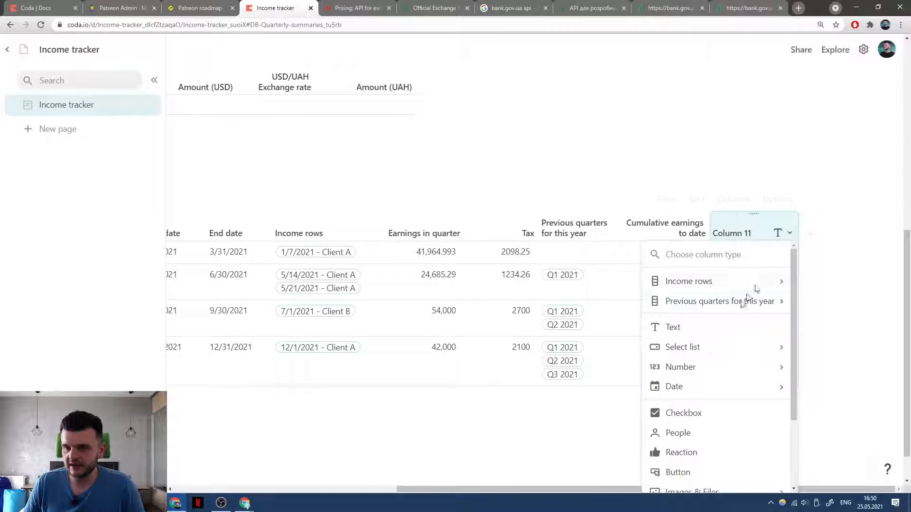
mouse_move(727, 279)
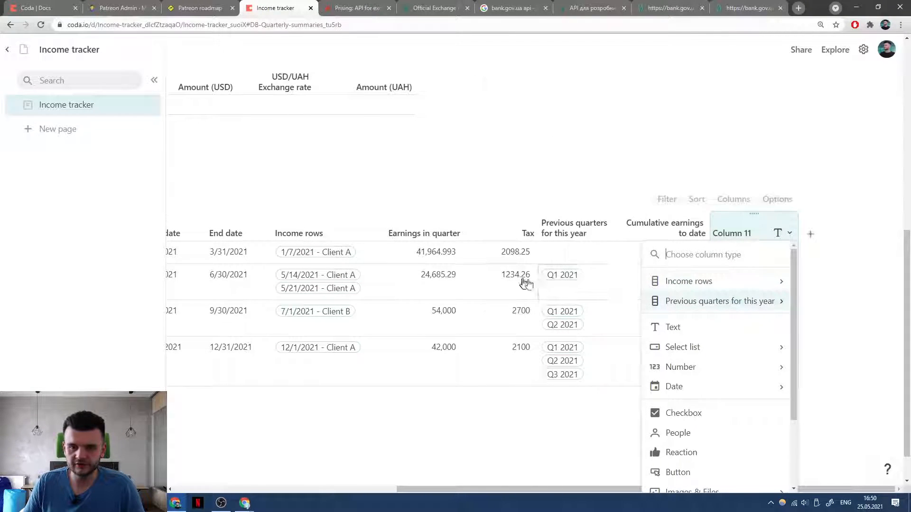
mouse_move(551, 233)
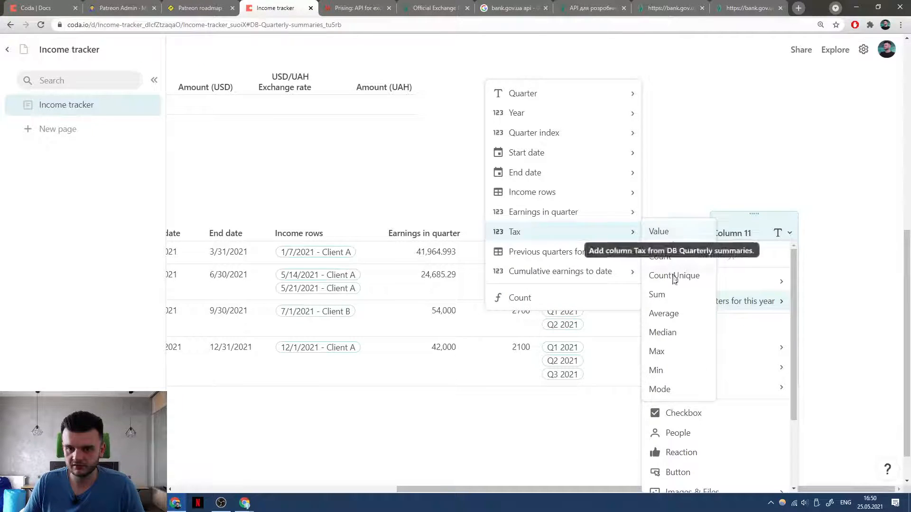
left_click(666, 297)
type("Previously paid")
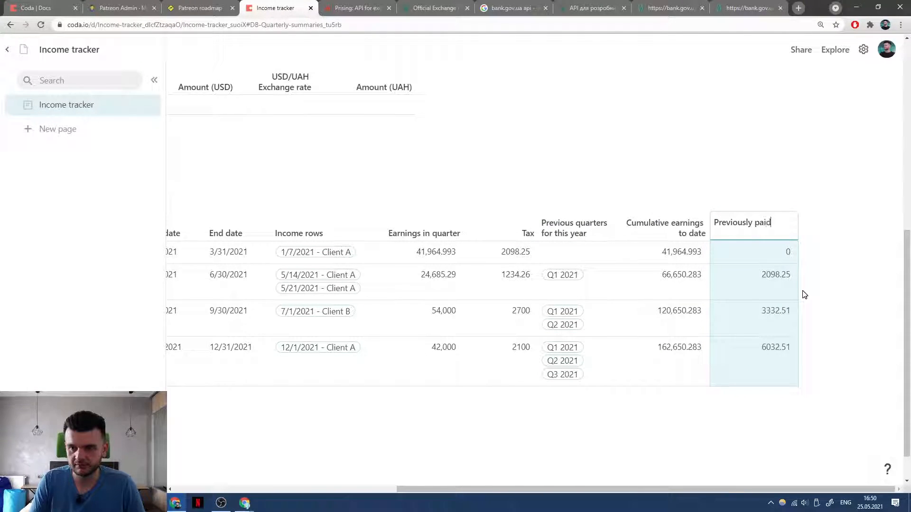
type(" tax")
key("Return")
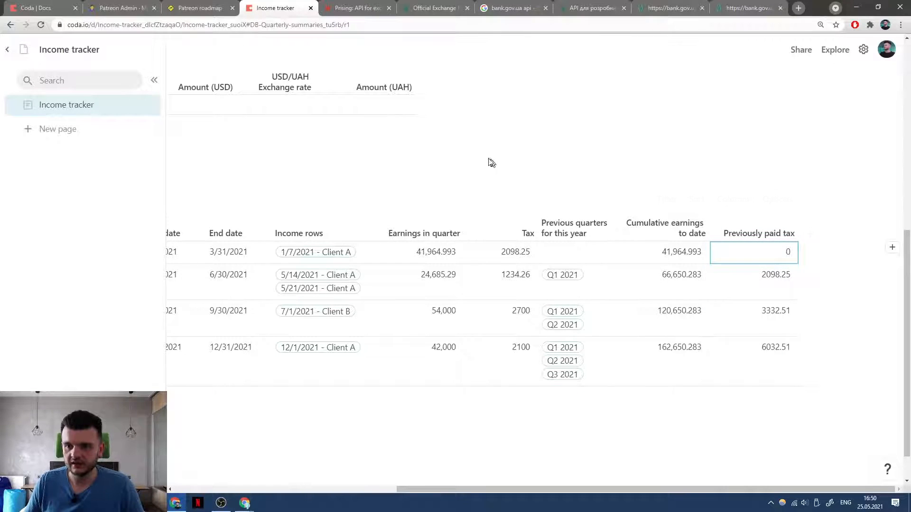
Rename the Tax column to "Tax to pay in this quarter".
left_click(527, 226)
type("to pay in this quarter")
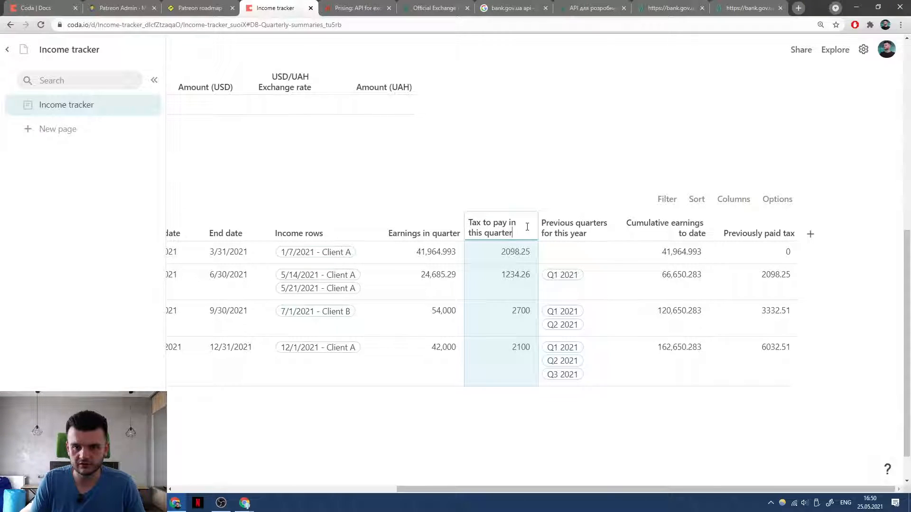
key("Return")
Compare the Previously paid tax and Tax to pay in this quarter cells for Q1, Q2 and Q3 2021.
left_click(783, 222)
left_click(767, 256)
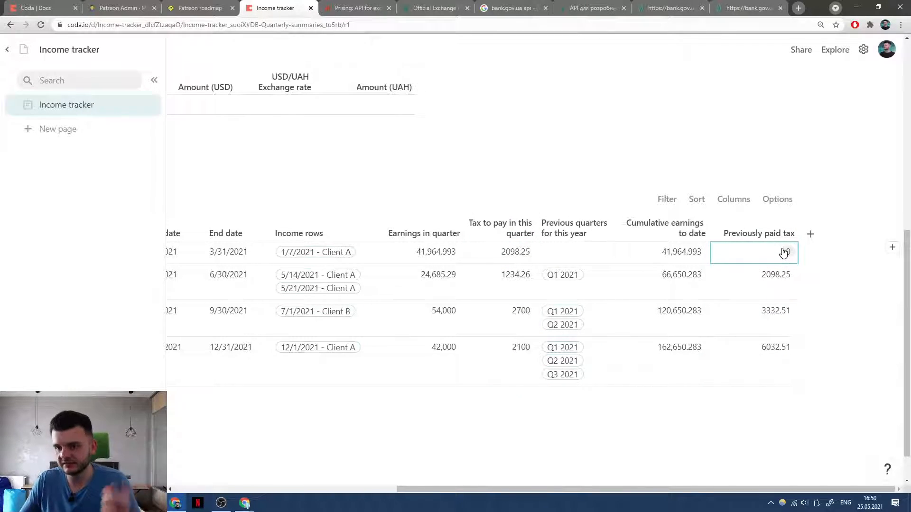
left_click(580, 250)
left_click(767, 253)
left_click(486, 255)
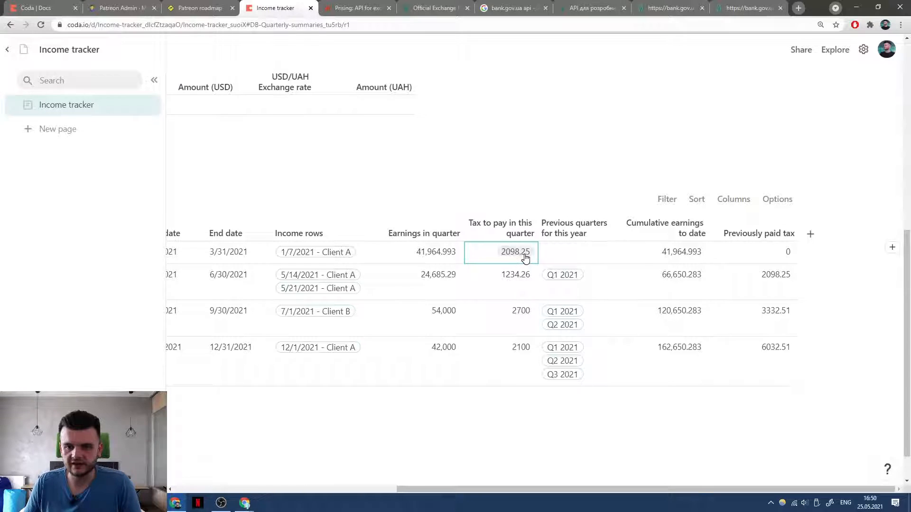
left_click(782, 286)
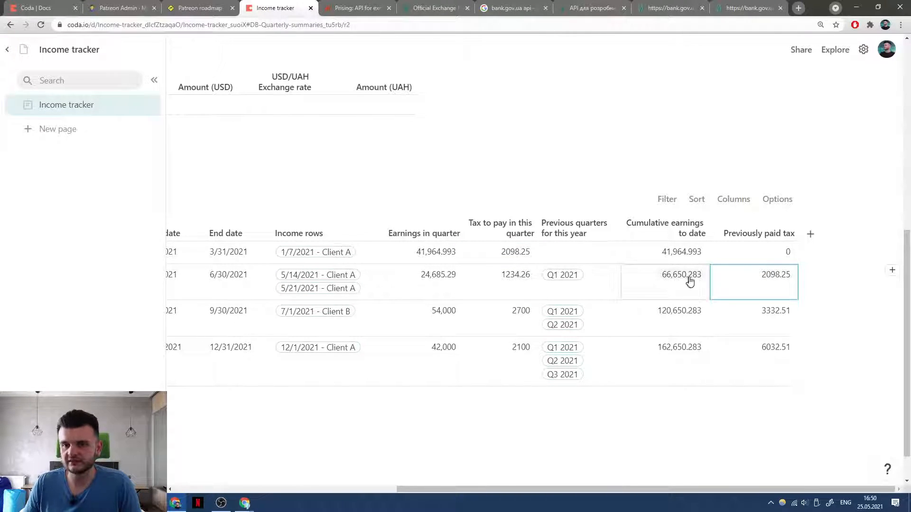
left_click(501, 282)
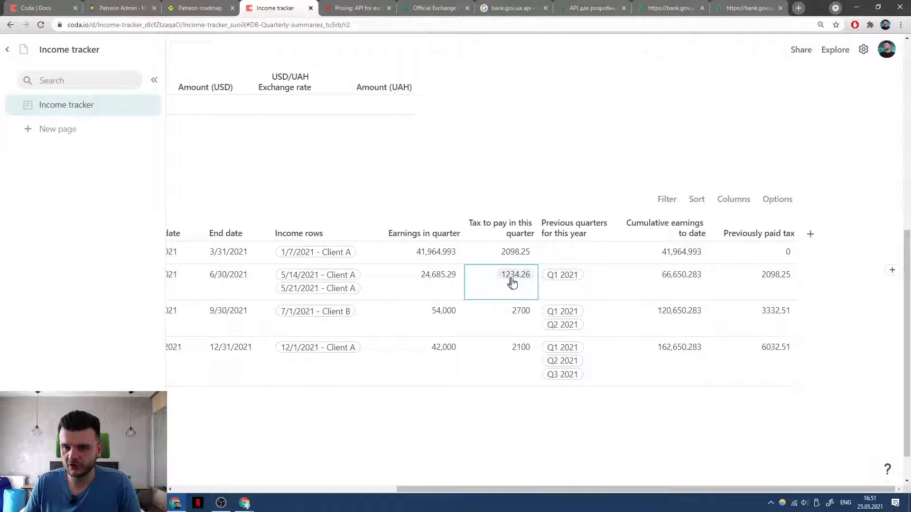
left_click(779, 323)
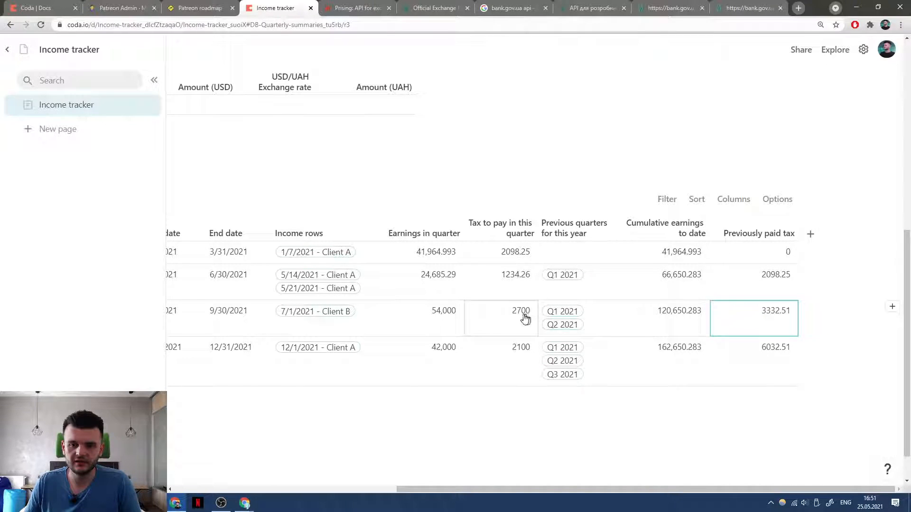
left_click(499, 315)
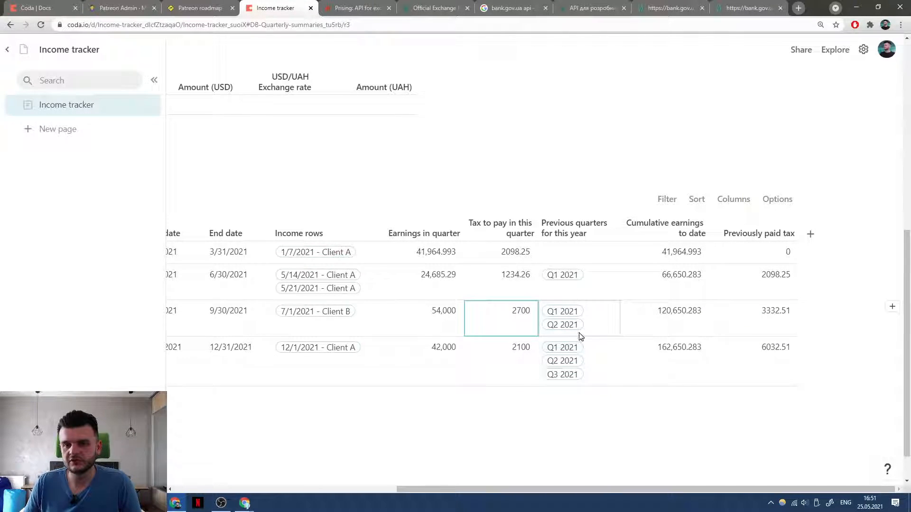
Rename the Previously paid tax column to "Cumulative tax to pay".
left_click(780, 223)
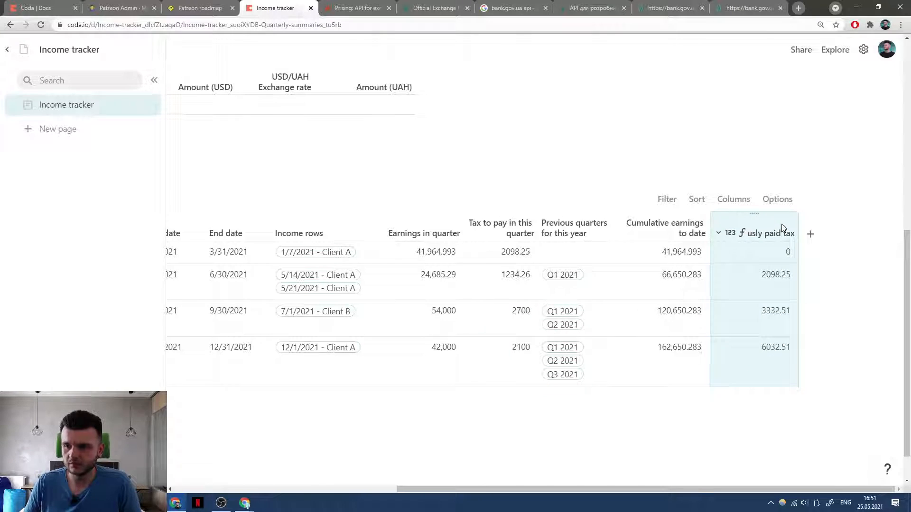
double_click(778, 235)
type("Cumu")
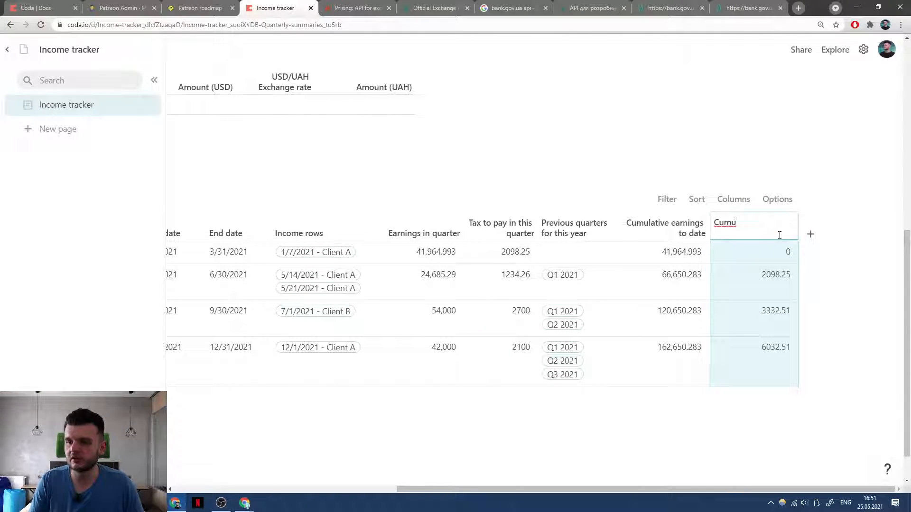
type("lative ")
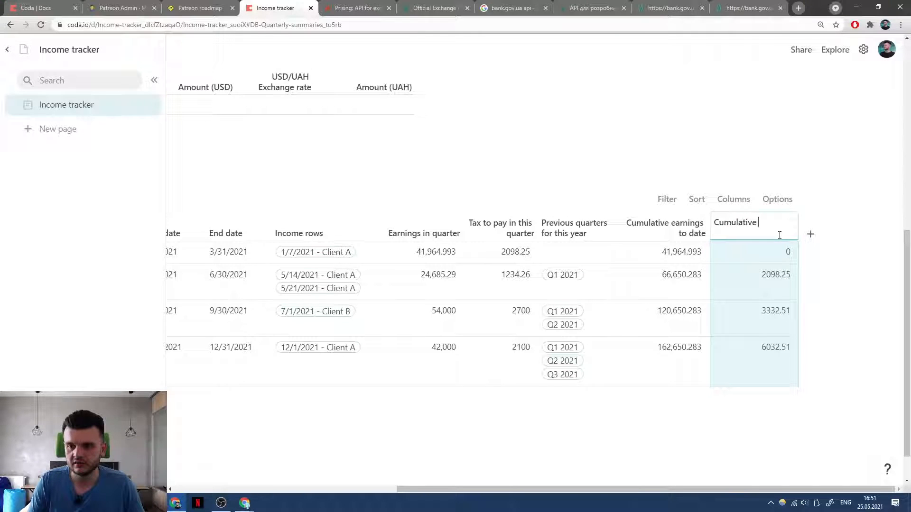
type("tax to pay")
key("Return")
Discard the formula edit adding Tax to pay in this quarter and undo the Previously paid tax column's rename.
left_click(779, 236)
key("equal")
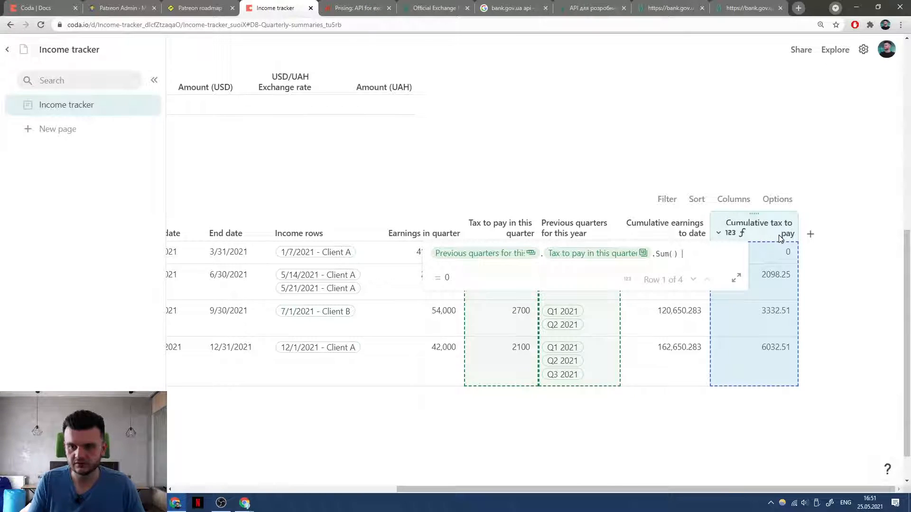
type("+ Tax to pay in this quarter")
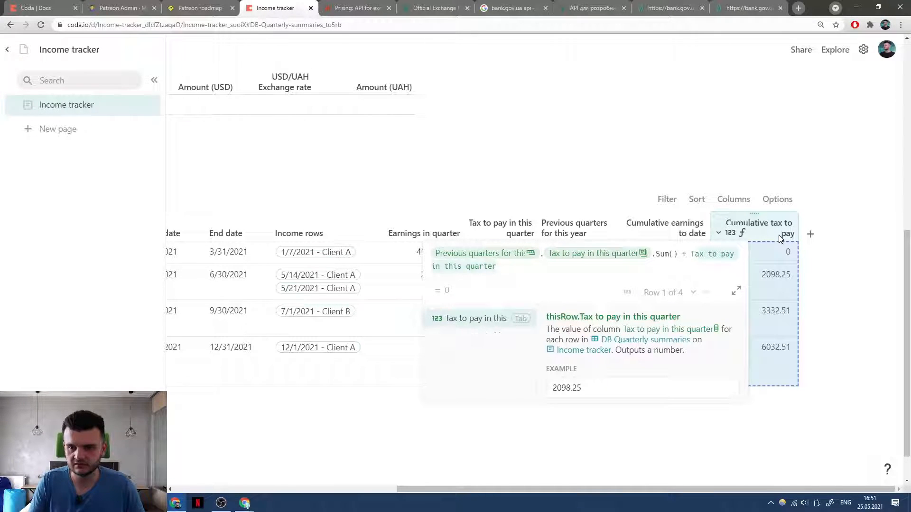
key("Tab")
key("ctrl+z")
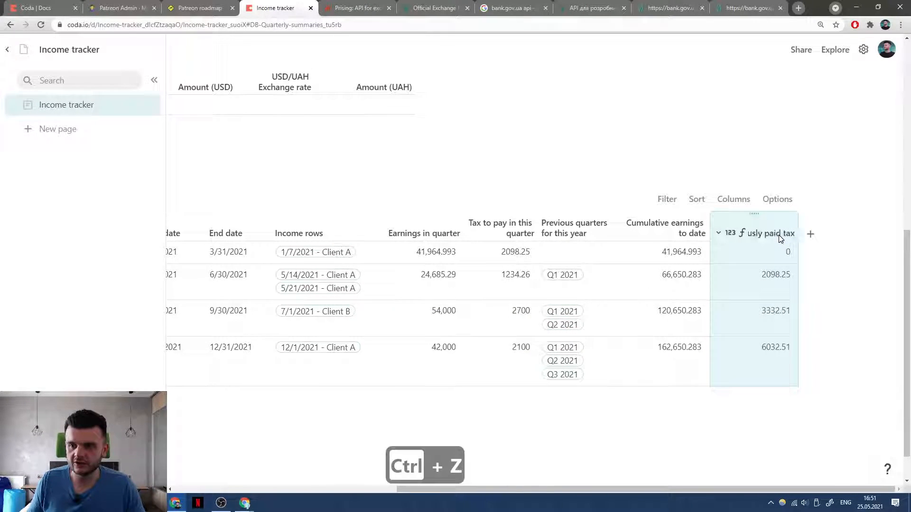
Add a new column after Previously paid tax and delete the surplus second new column.
left_click(781, 278)
left_click(779, 313)
left_click(767, 225)
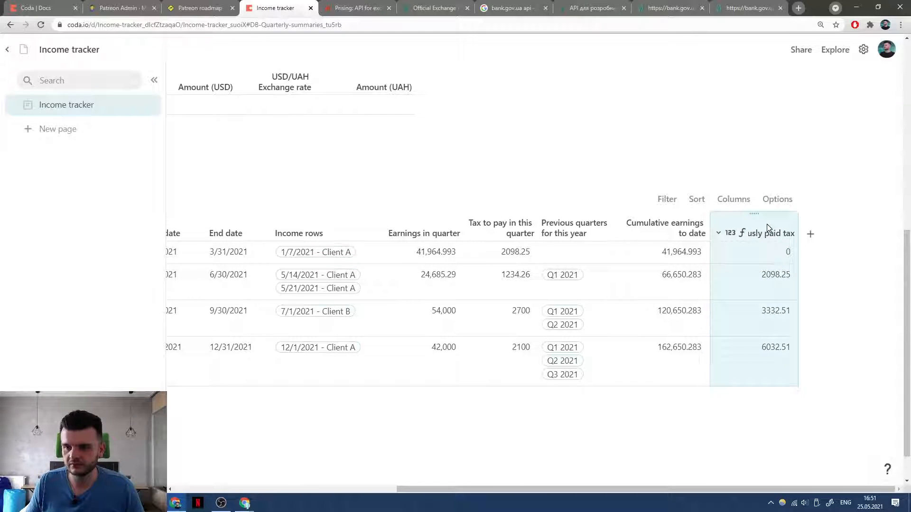
left_click(811, 233)
left_click(807, 233)
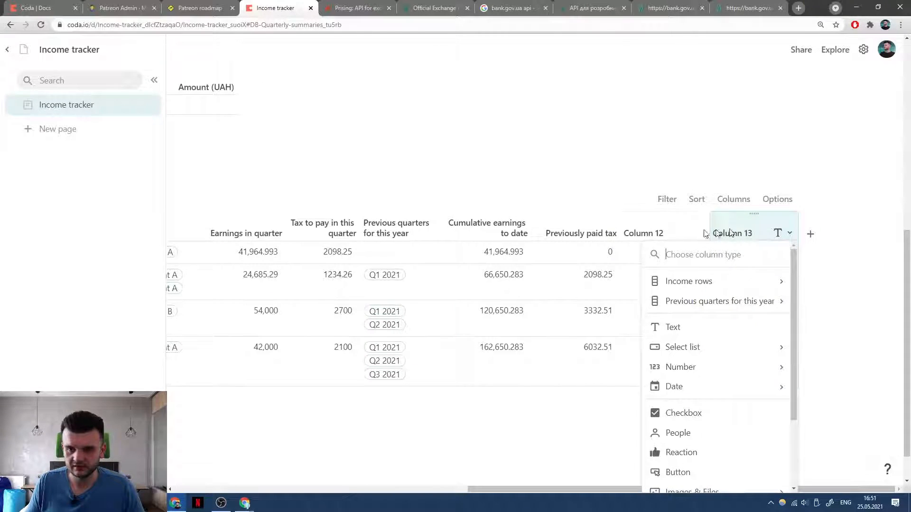
left_click(662, 234)
left_click(742, 233)
key("Delete")
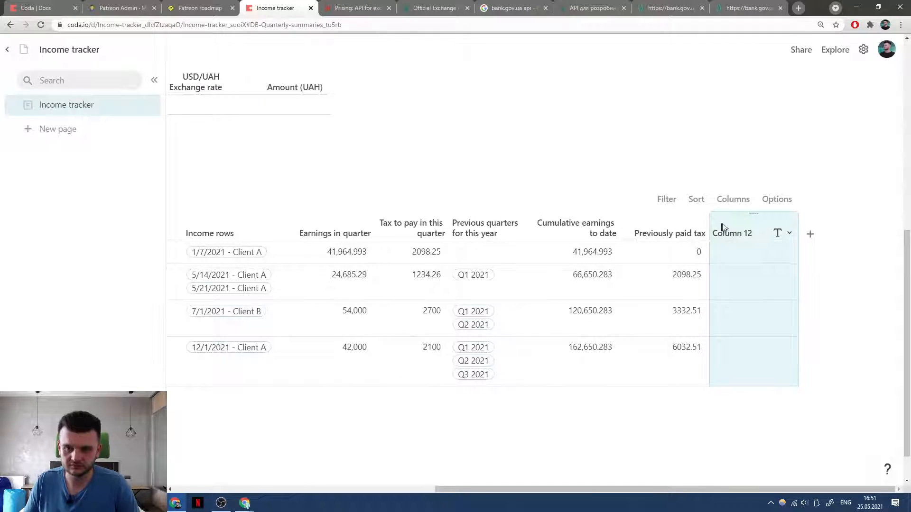
Rename the new empty column to "Cumulative tax to report in quarter".
double_click(740, 233)
type("Cumulative tax to")
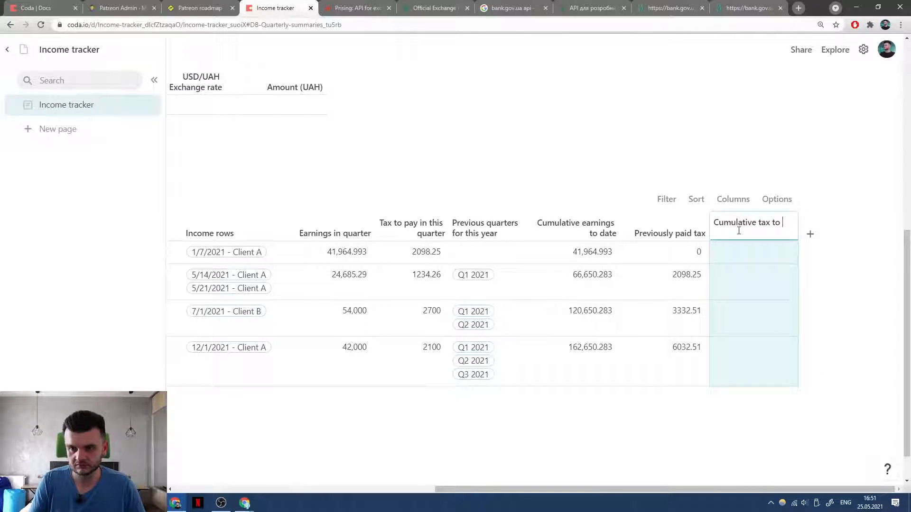
type(" report in quarter")
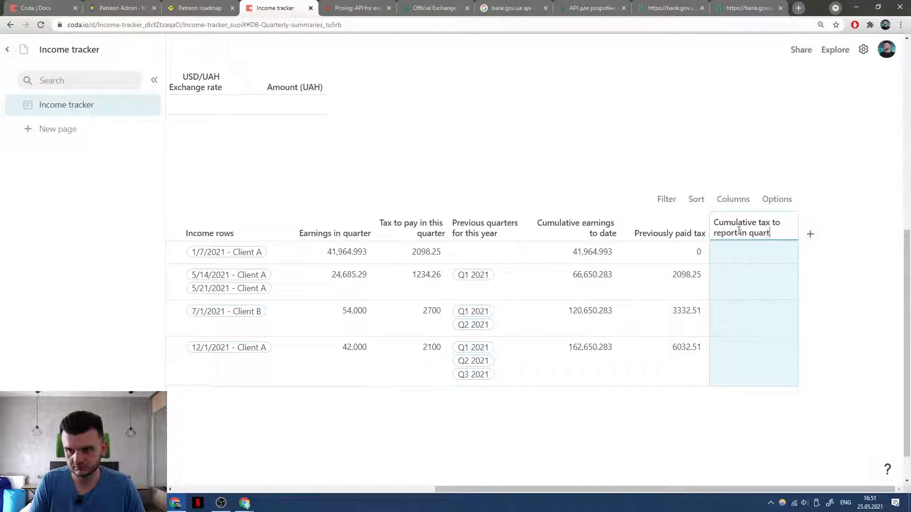
key("Return")
Set the Cumulative tax to report in quarter formula to Previously paid tax + Tax to pay in this quarter.
left_click(757, 231)
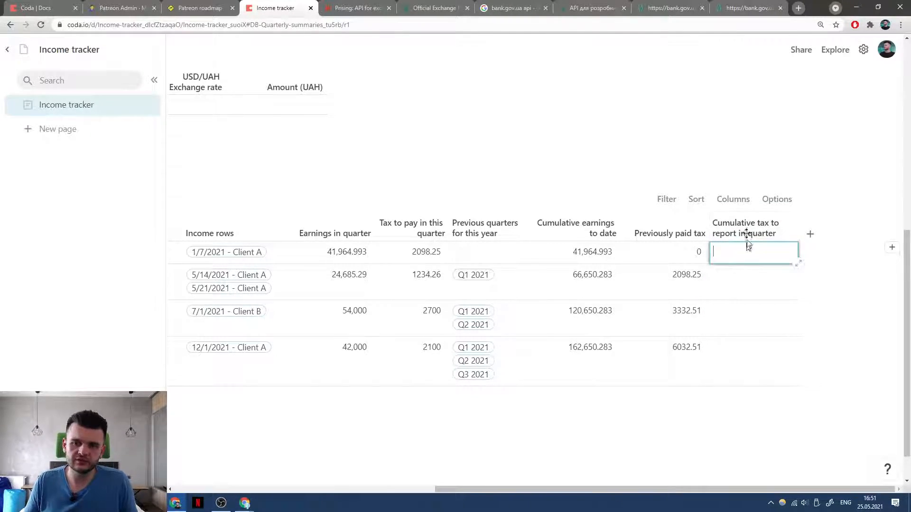
left_click(738, 282)
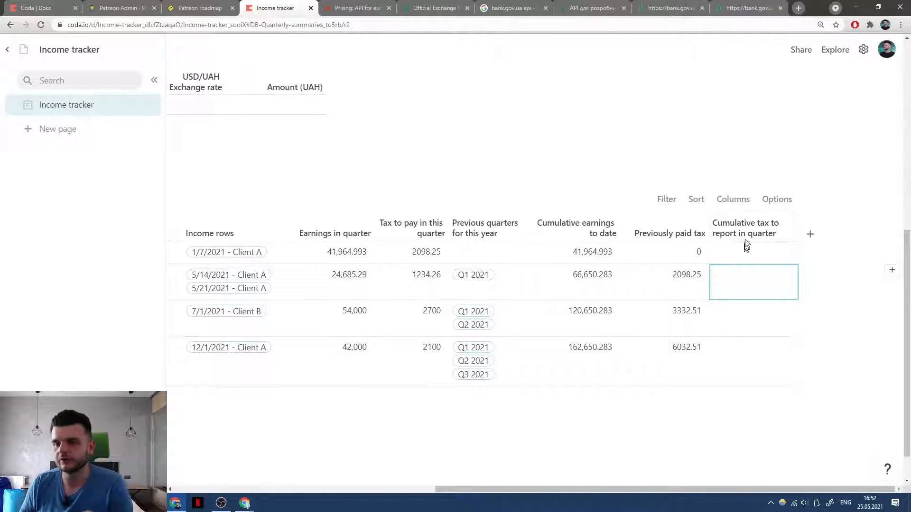
left_click(780, 324)
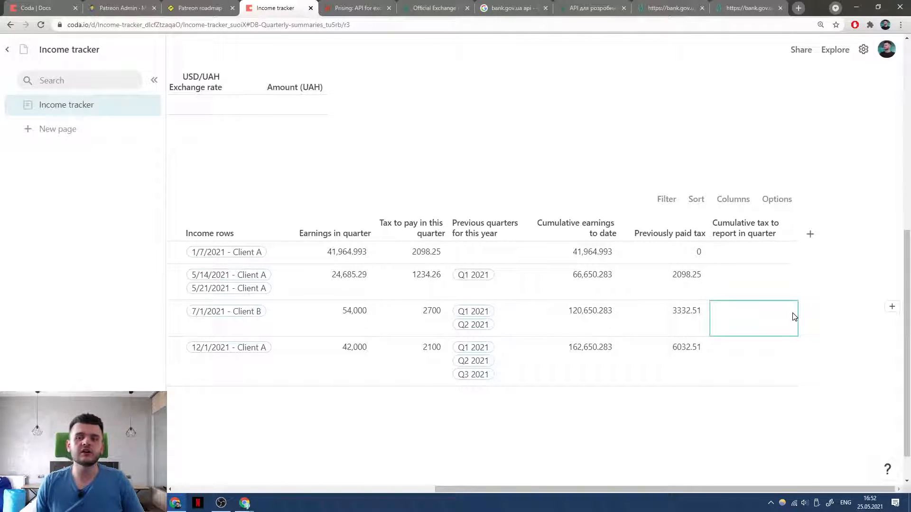
left_click(748, 227)
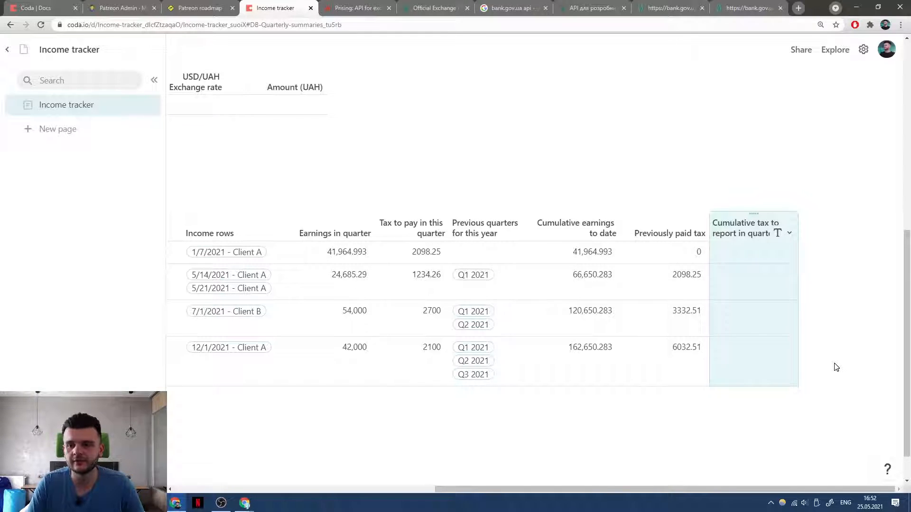
key("equal")
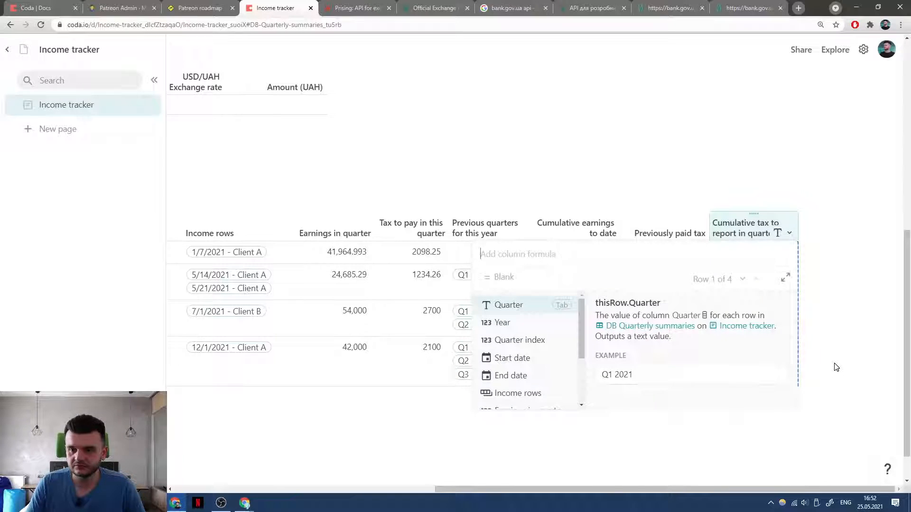
type("P")
key("Down")
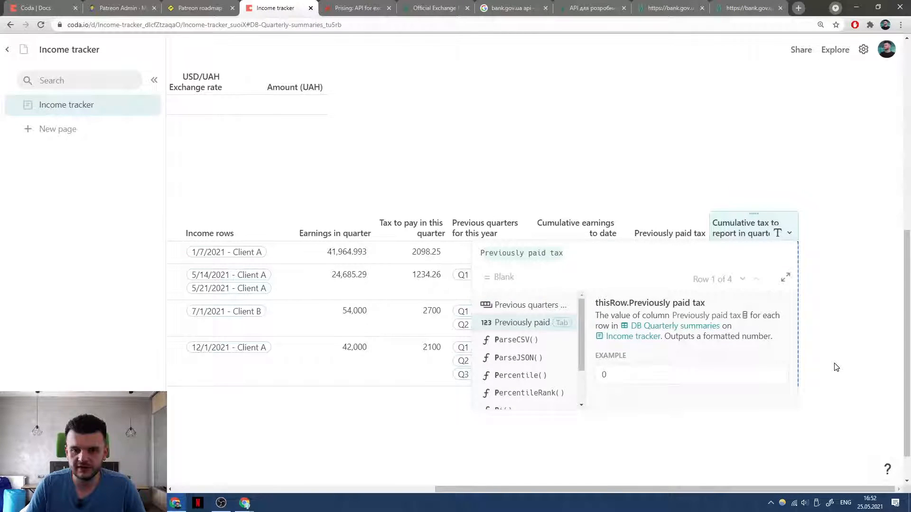
key("Tab")
type("+ Ta")
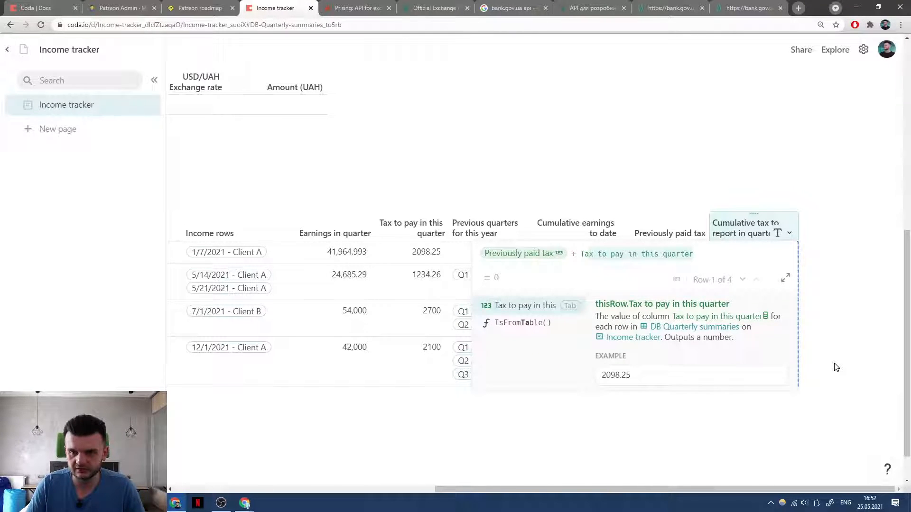
key("Tab")
key("Return")
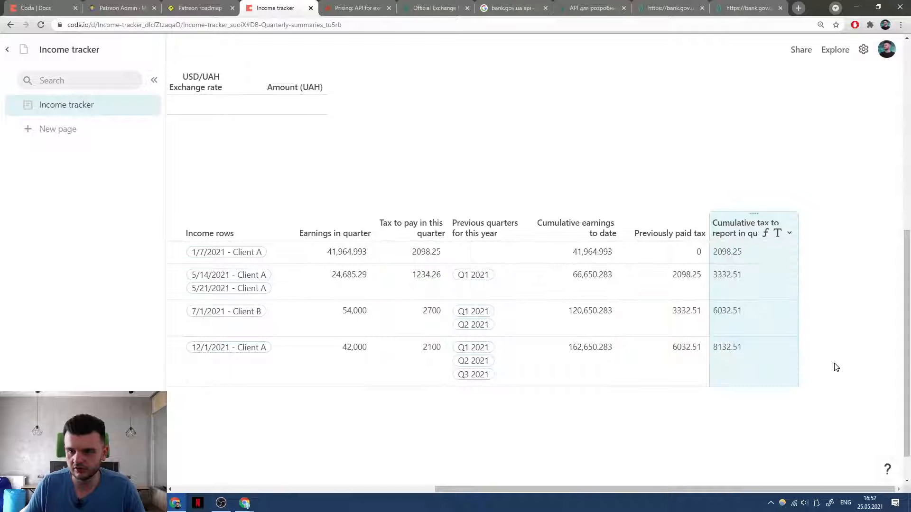
Change the Cumulative tax to report in quarter column's type to Number.
left_click(777, 234)
left_click(778, 272)
mouse_move(797, 321)
left_click(726, 320)
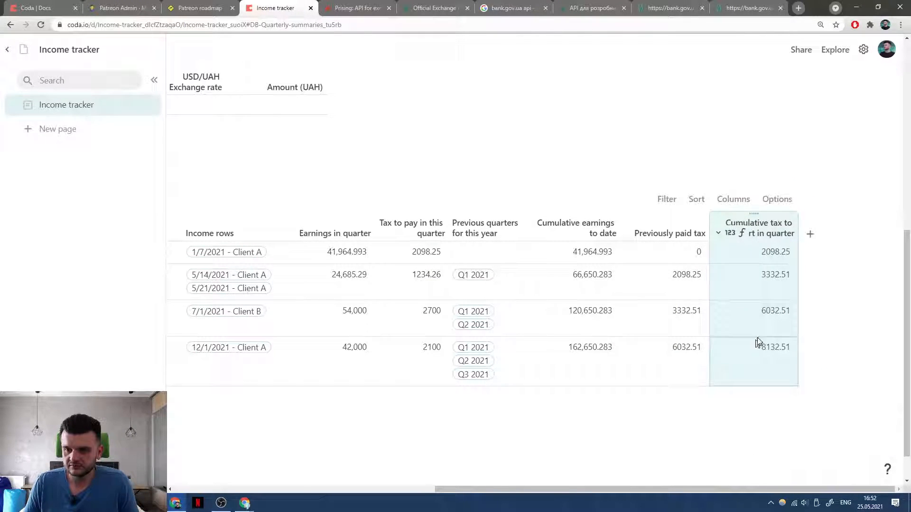
Try moving the Tax to pay in this quarter column to the end of the table.
left_click(757, 342)
left_click(752, 259)
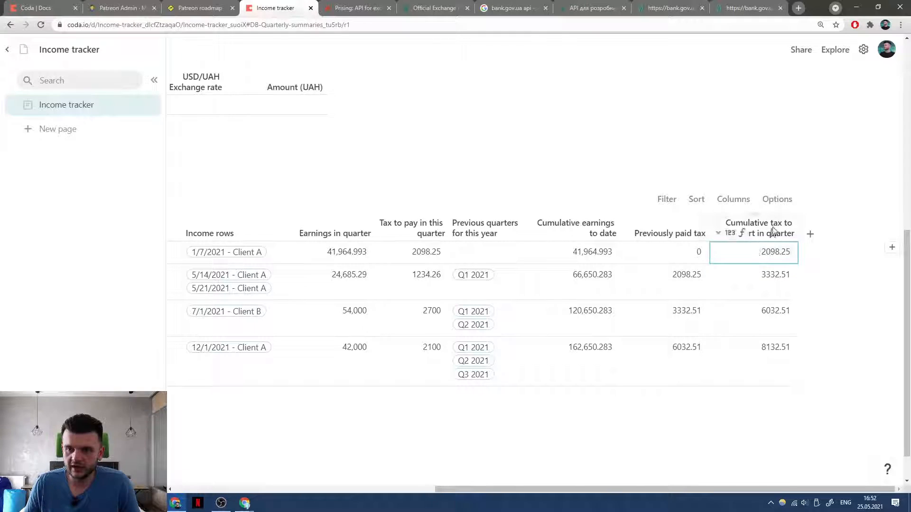
left_click_drag(410, 228, 787, 235)
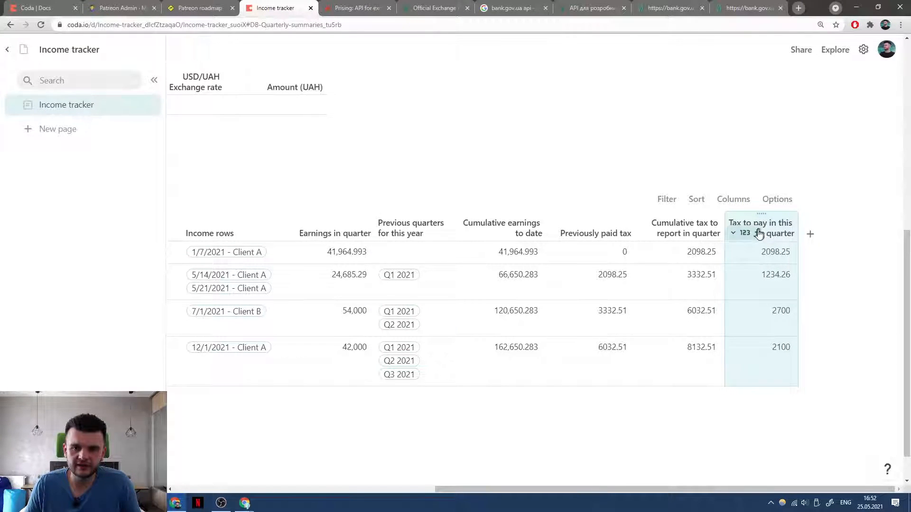
key("ctrl+z")
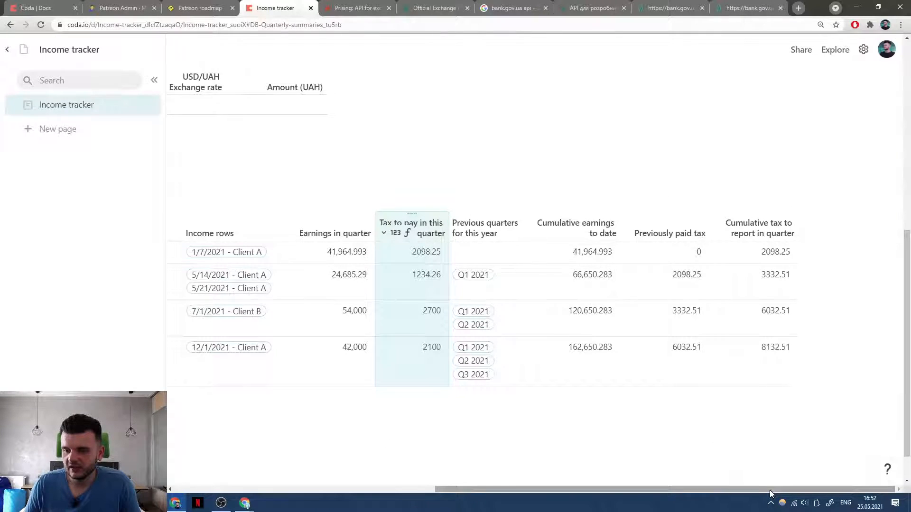
Insert a view of DB Quarterly summaries below the table and name it "Current summary".
left_click_drag(769, 493, 376, 489)
scroll(282, 430, "down", 1)
left_click(293, 425)
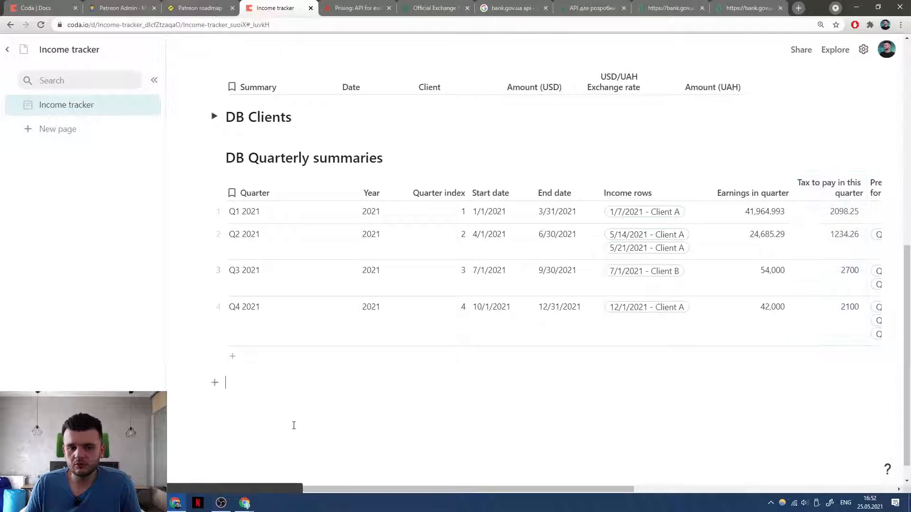
scroll(337, 407, "down", 1)
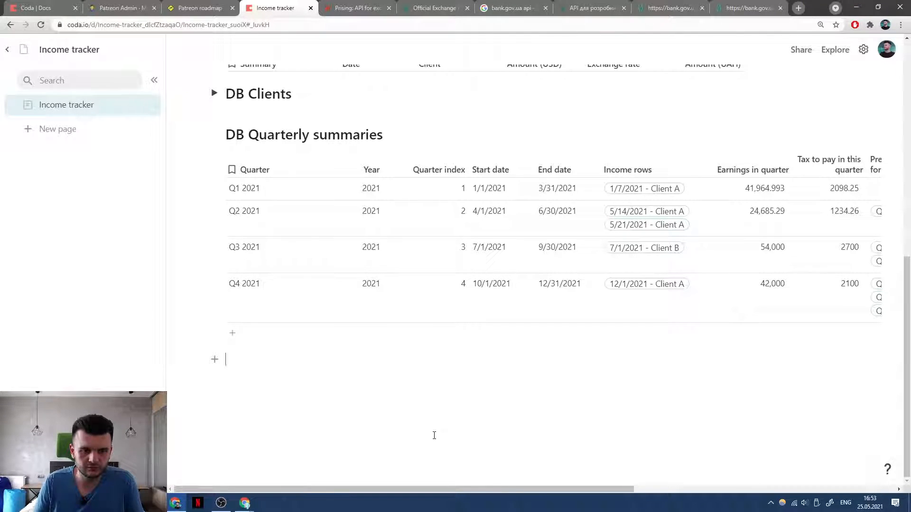
type("/DB Q")
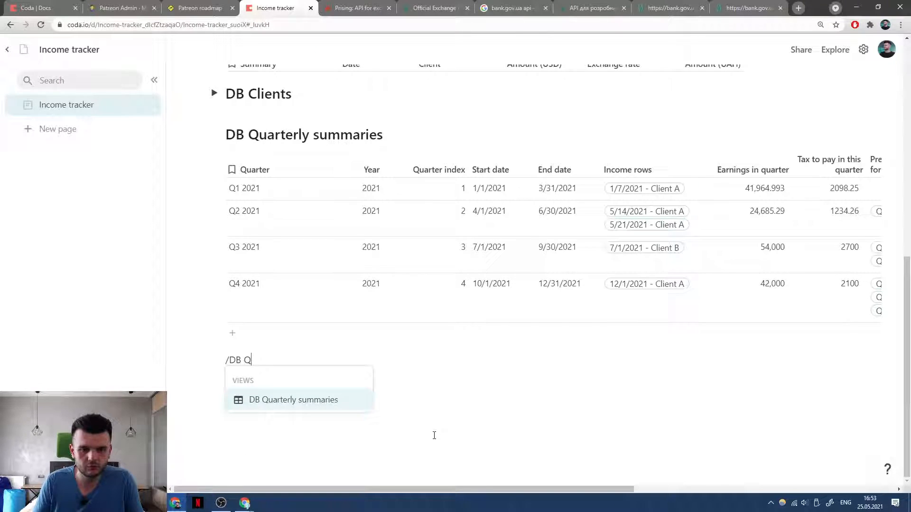
key("Return")
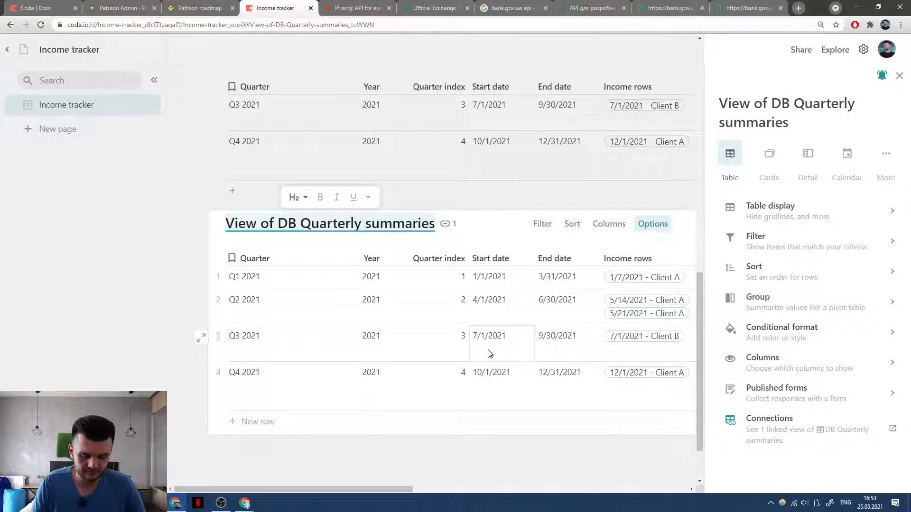
type("Current summary")
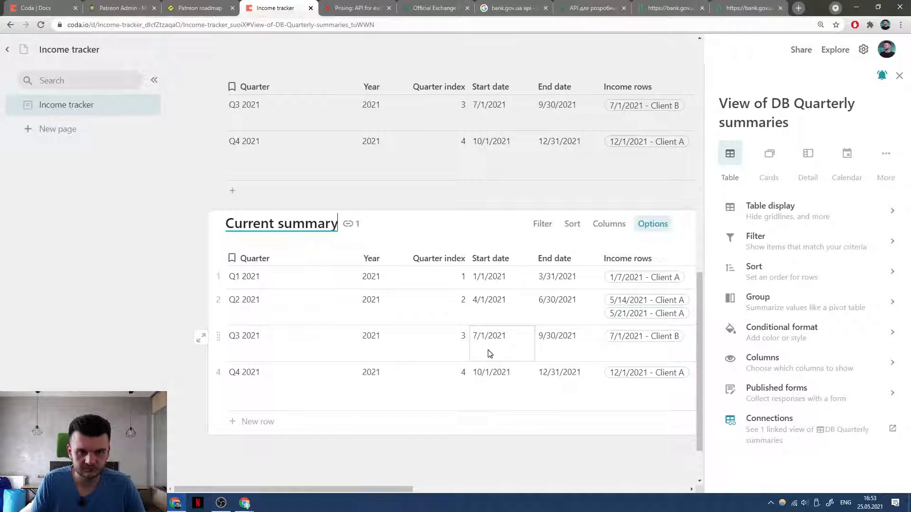
key("Return")
Hide the Year, Quarter index, Start date, End date and Income rows columns in the Current summary view.
left_click(366, 250)
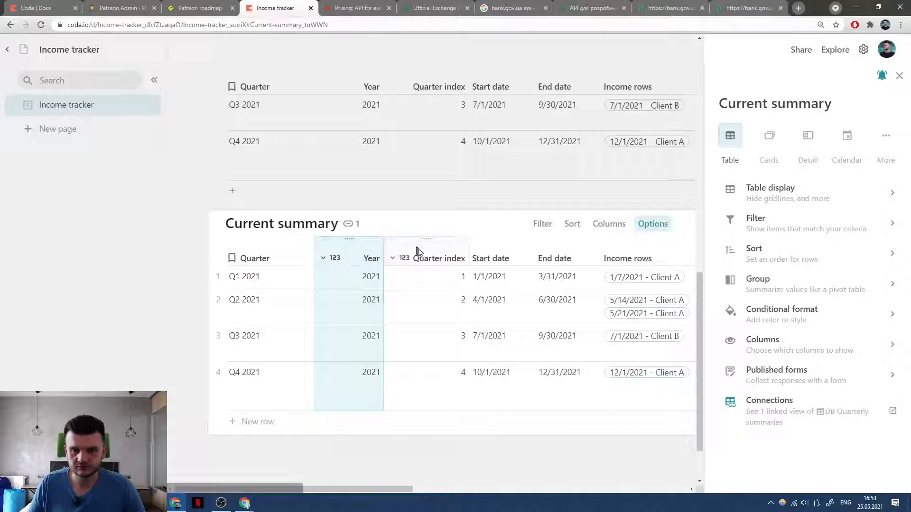
scroll(422, 252, "right", 2)
scroll(464, 245, "right", 2)
left_click(456, 248, "shift")
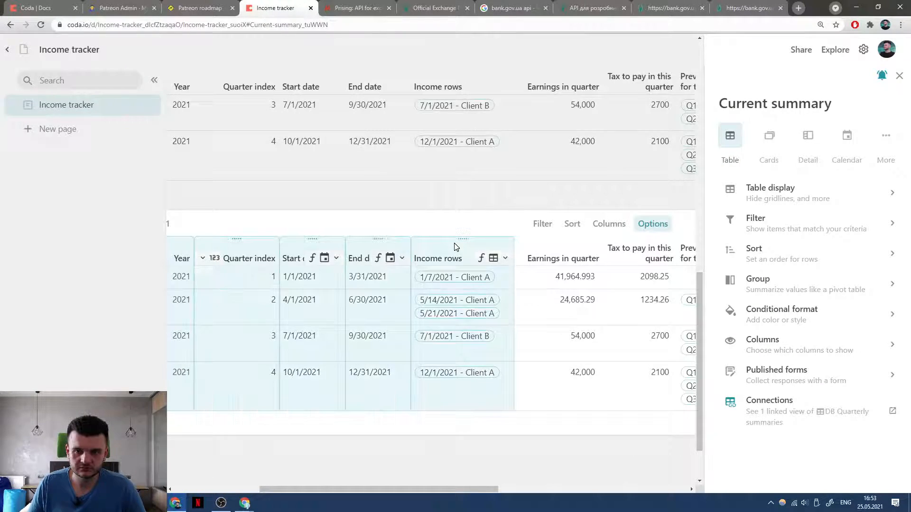
right_click(456, 247)
left_click(469, 280)
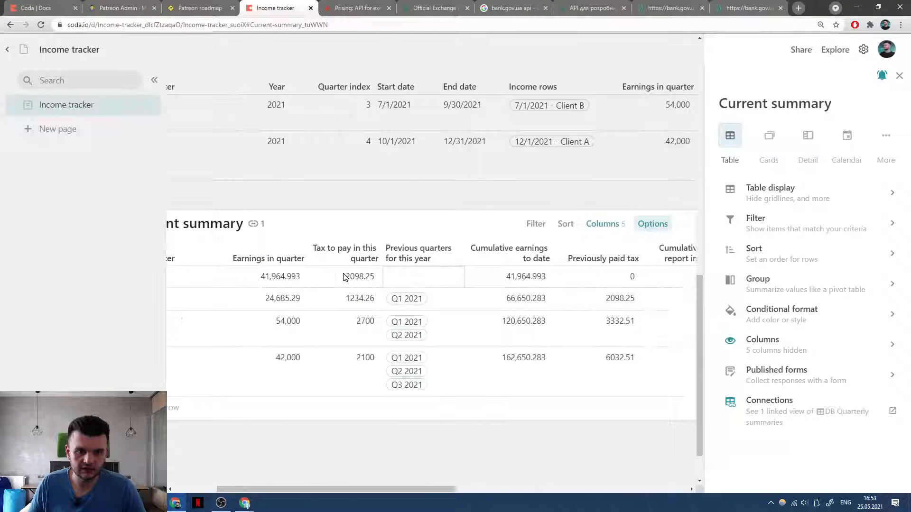
Hide the Earnings in quarter column in Current summary and move Cumulative earnings to date directly after Quarter.
scroll(344, 277, "left", 2)
left_click(358, 257)
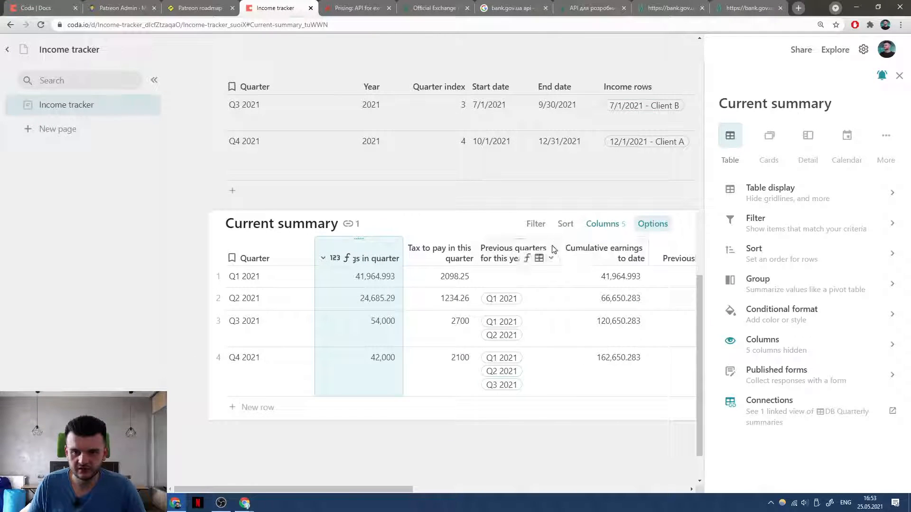
right_click(376, 248)
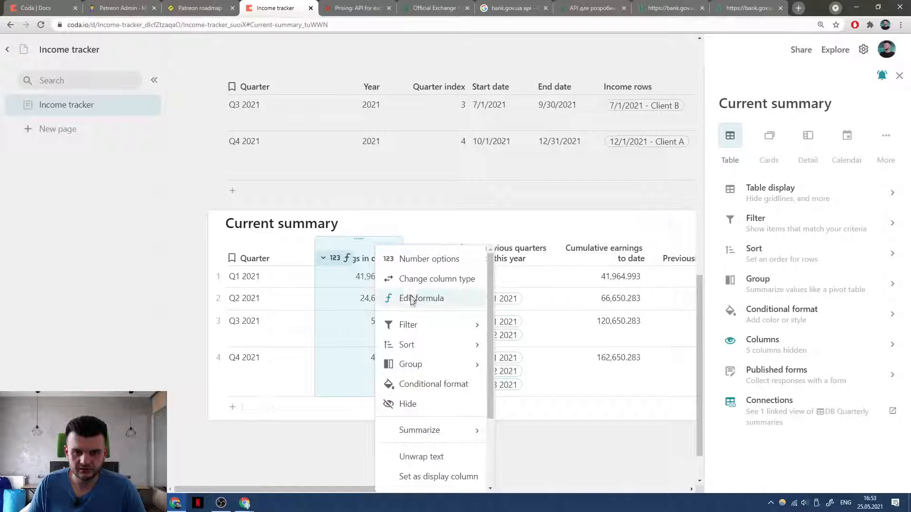
left_click(407, 403)
left_click(532, 248)
left_click_drag(531, 248, 351, 251)
Hide the Previous quarters for this year column in the Current summary view.
left_click(446, 247)
left_click(490, 250)
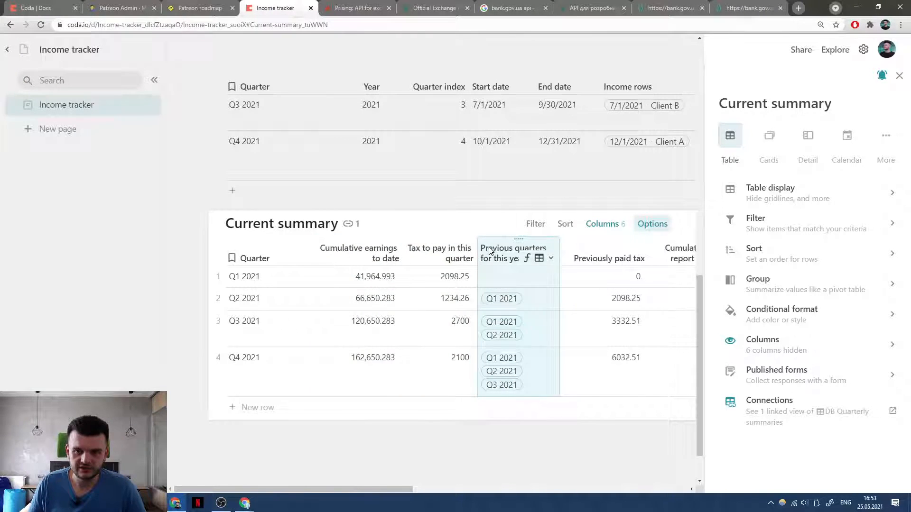
right_click(490, 250)
left_click(519, 404)
Move Cumulative tax to report in quarter after Cumulative earnings to date, and Previously paid tax before Tax to pay in this quarter.
left_click(612, 252)
left_click_drag(612, 252, 444, 252)
left_click_drag(536, 251, 434, 242)
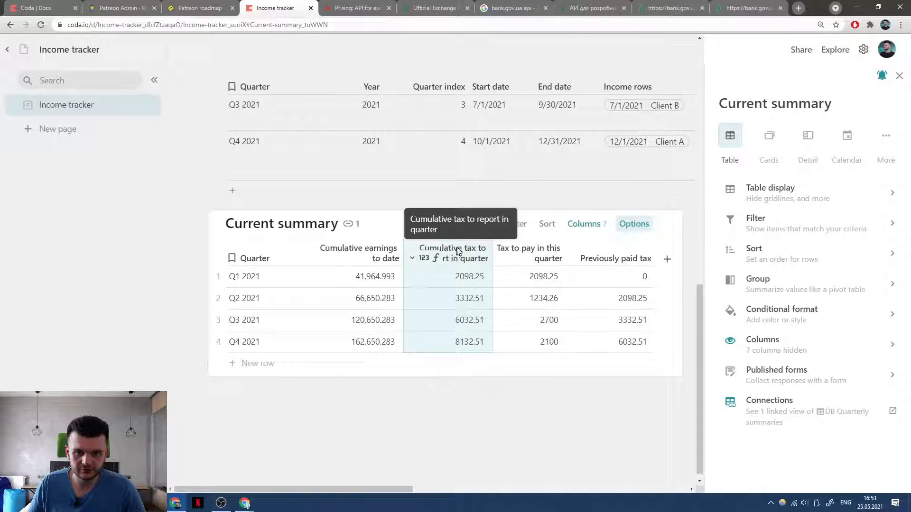
left_click(548, 248)
scroll(601, 251, "right", 2)
left_click_drag(601, 251, 446, 252)
Resize the four earnings and tax columns of Current summary together to one equal, slightly narrower width.
left_click(310, 243, "shift")
left_click_drag(355, 244, 347, 243)
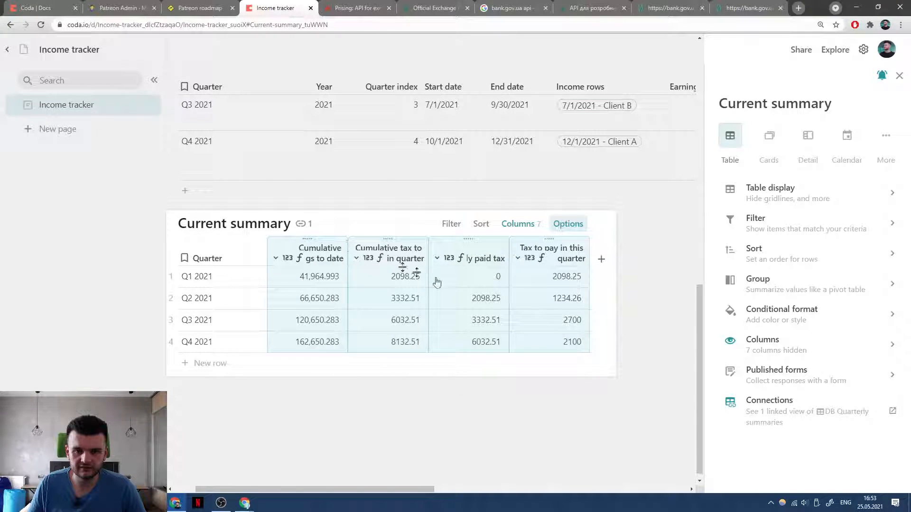
left_click(553, 337)
scroll(571, 315, "left", 2)
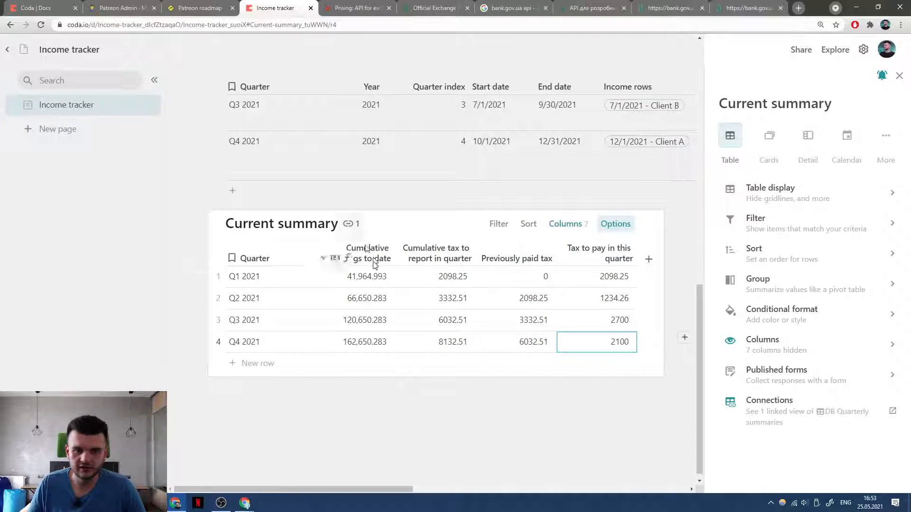
Create an interactive filter control for the Quarter column of Current summary, then remove the search box beside its Quarter label.
left_click(252, 258)
right_click(253, 258)
mouse_move(322, 393)
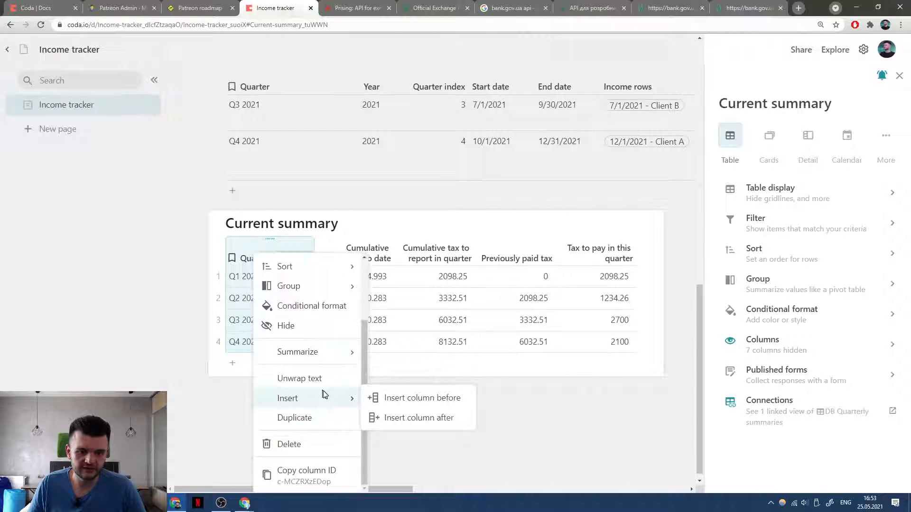
scroll(301, 332, "up", 2)
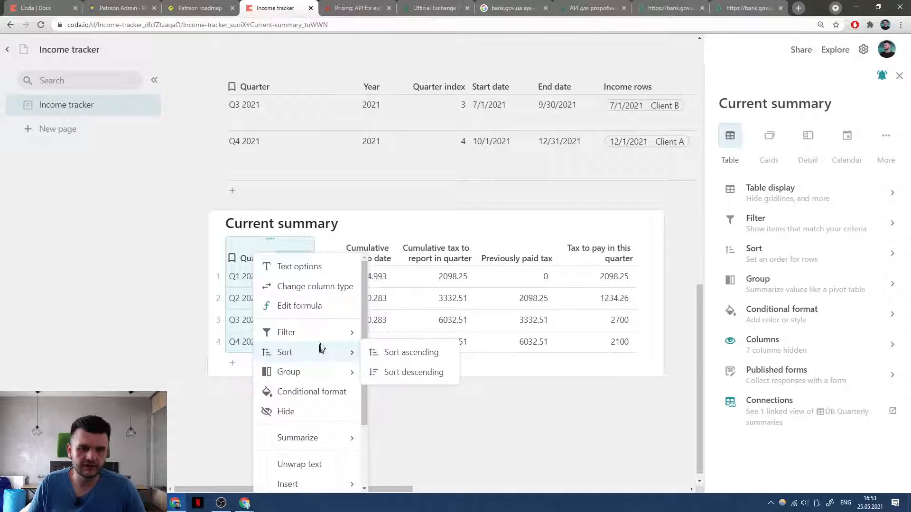
mouse_move(329, 331)
mouse_move(428, 355)
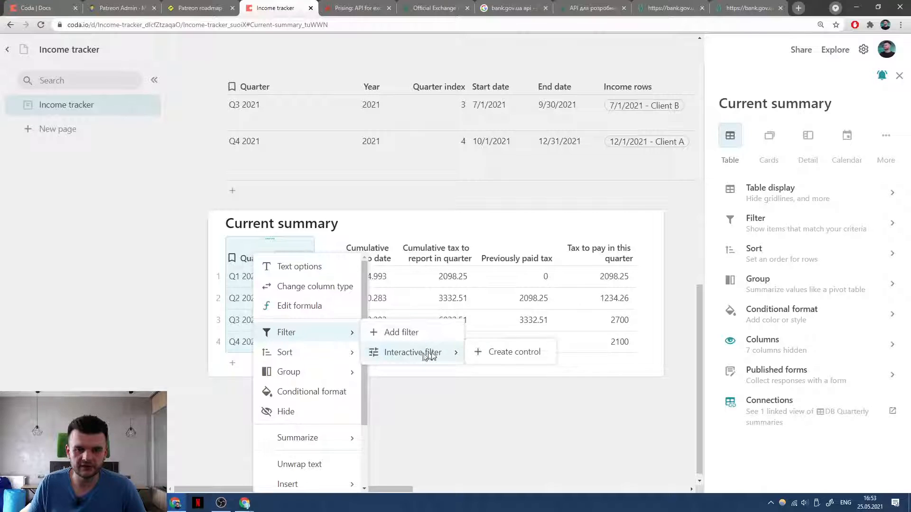
left_click(517, 355)
left_click(326, 233)
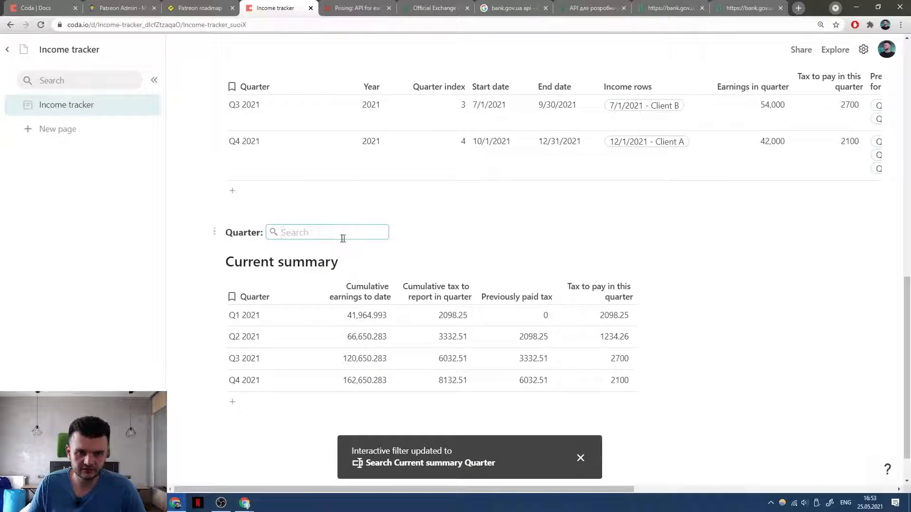
left_click(483, 230)
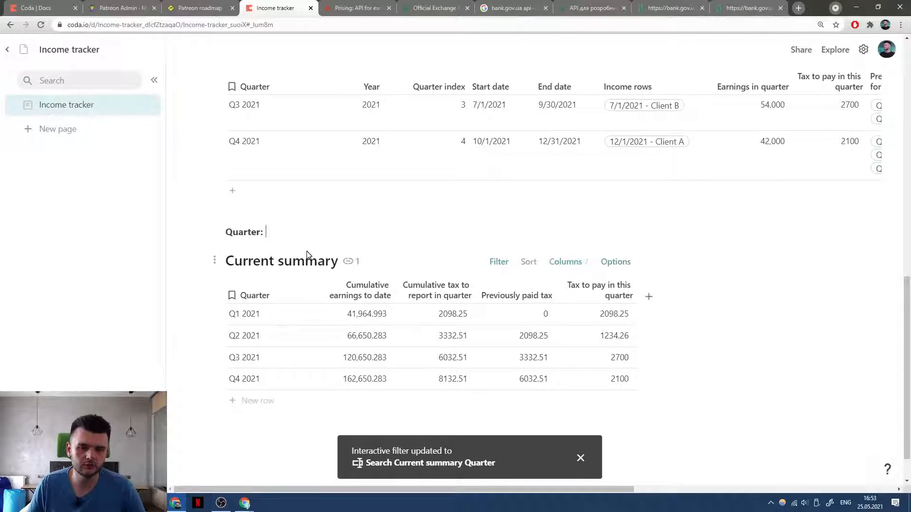
Insert a date column after End date in DB Quarterly summaries and name it "Due date for reporting".
scroll(368, 283, "up", 3)
right_click(564, 168)
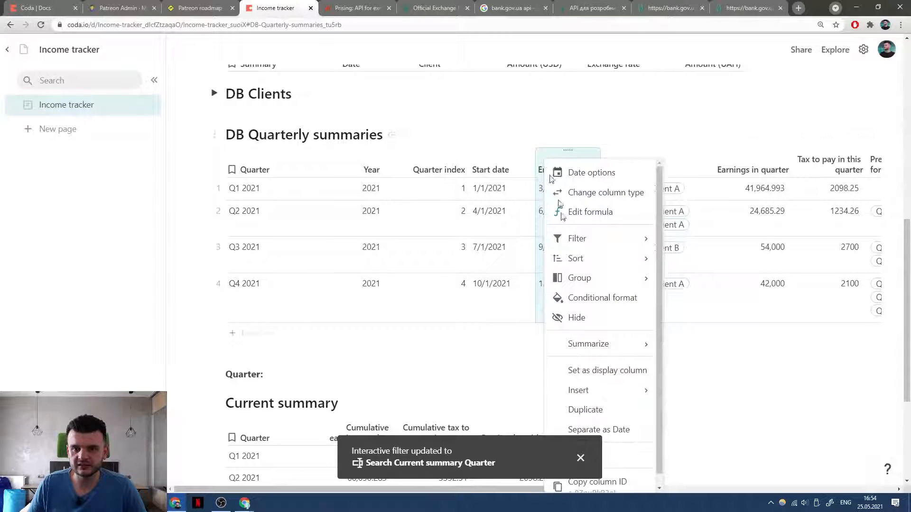
mouse_move(614, 392)
left_click(683, 411)
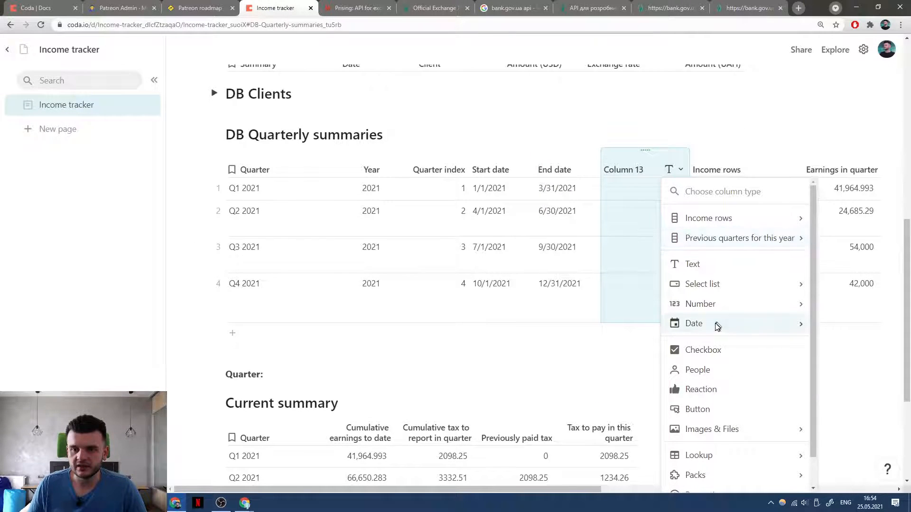
mouse_move(744, 322)
left_click(872, 327)
type("D")
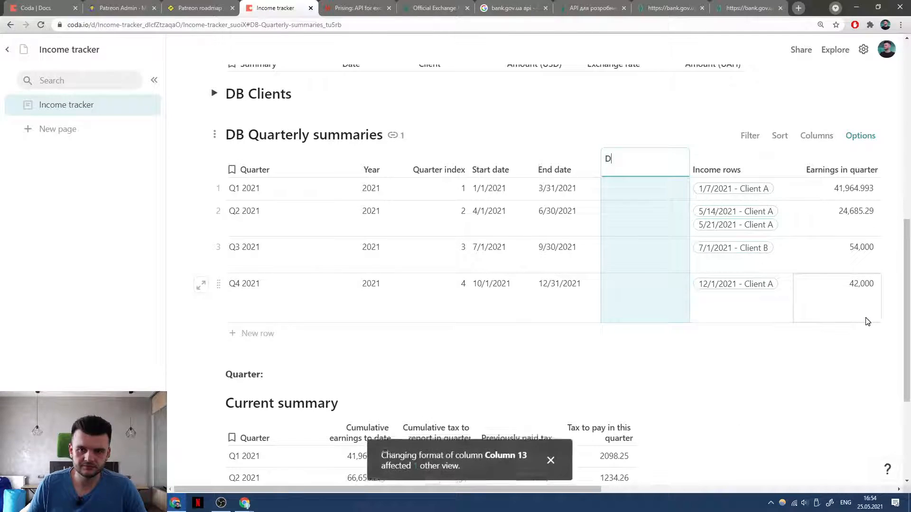
type("ue date for reporting")
key("Return")
Give the Due date for reporting column the formula End date + Days(20).
key("=")
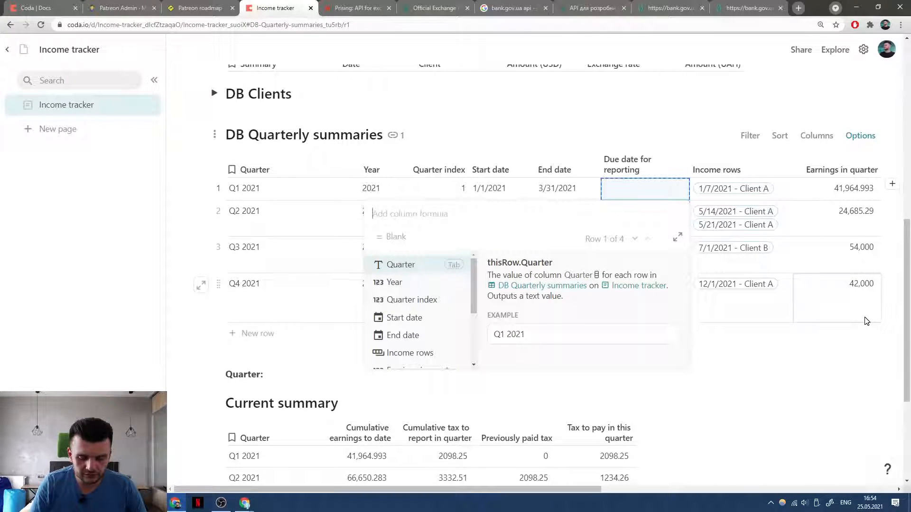
type("End date")
key("Tab")
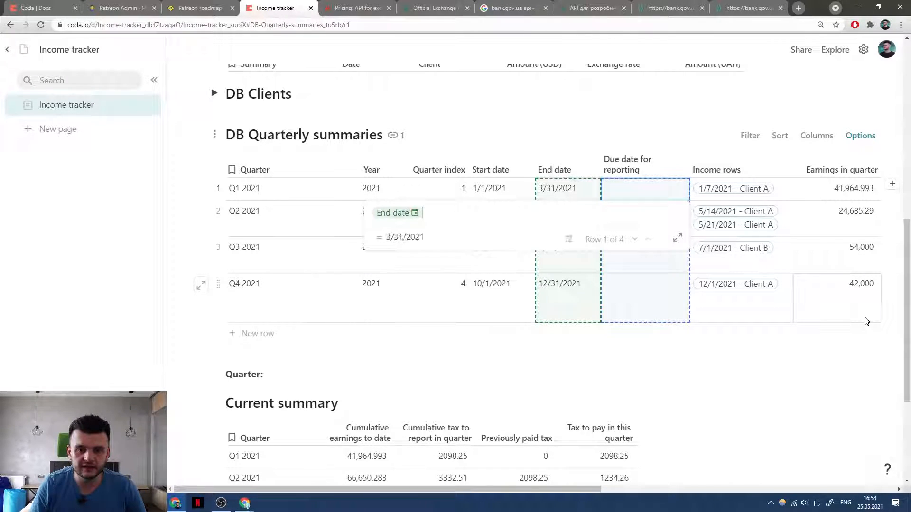
type("+ Days(20")
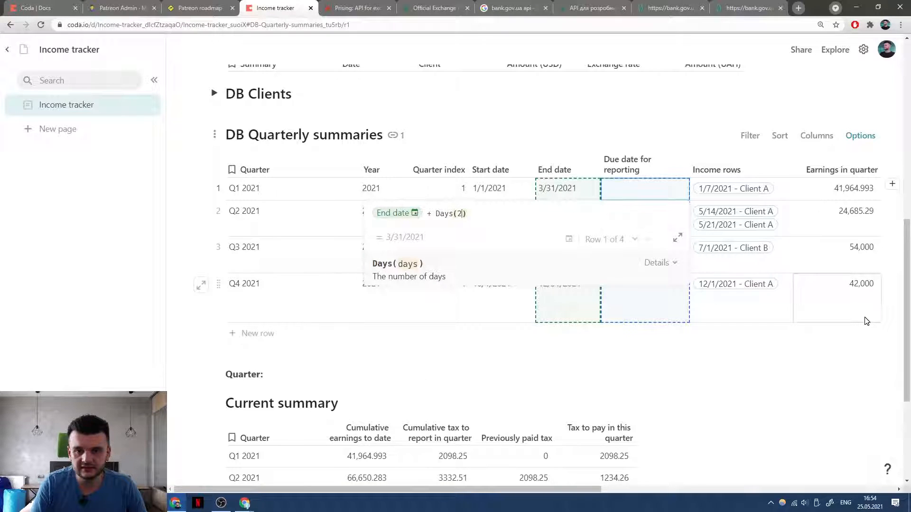
key("Return")
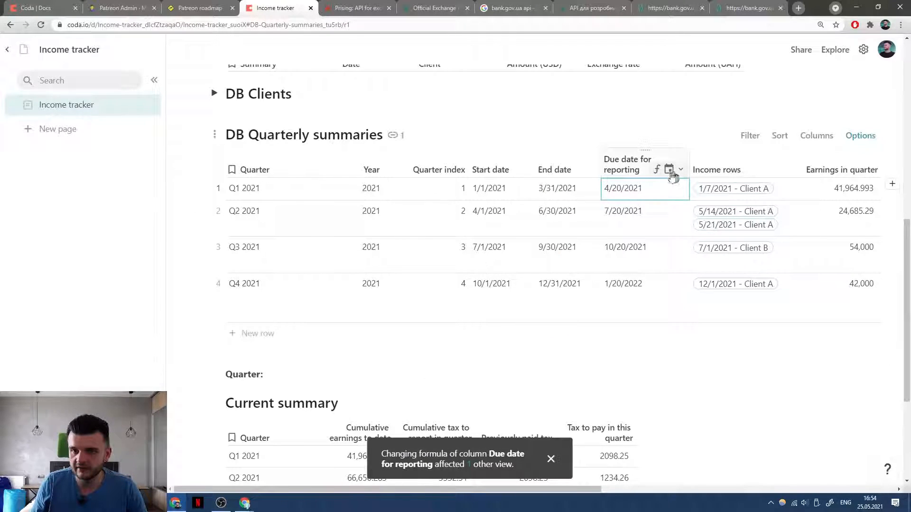
Set the date format of the Due date for reporting column to the "Sun, Jan 31" style.
left_click(669, 170)
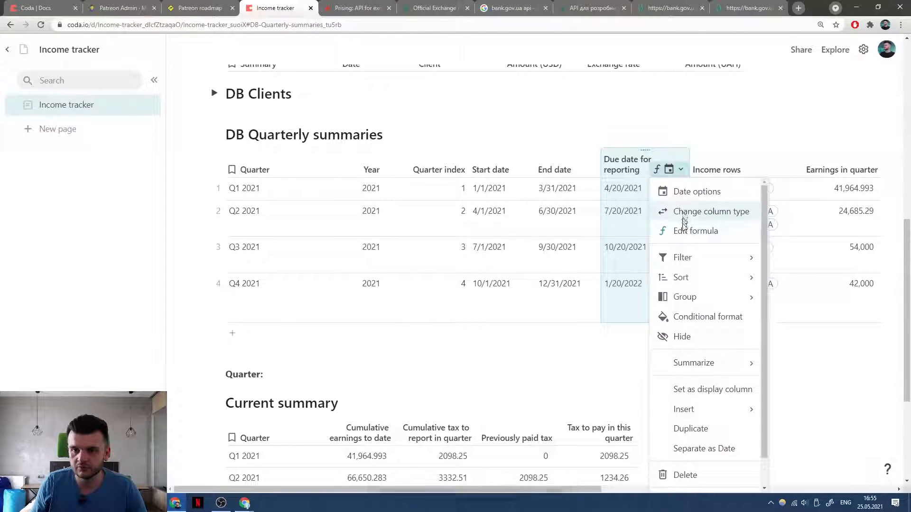
left_click(688, 199)
left_click(711, 249)
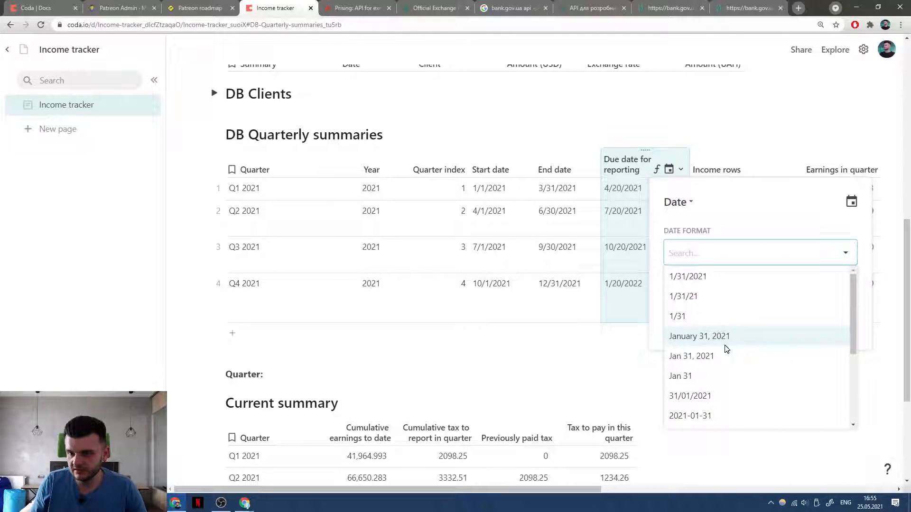
scroll(707, 361, "down", 3)
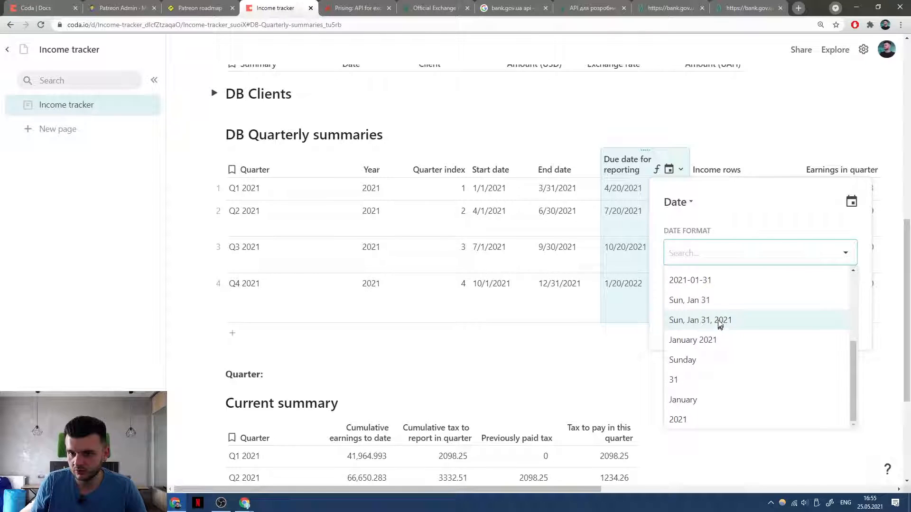
left_click(712, 304)
left_click(630, 172)
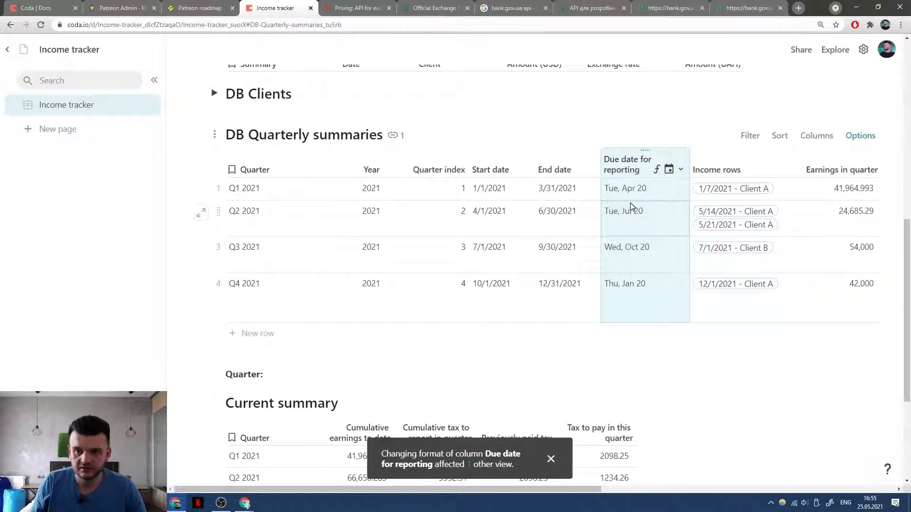
Review the formula of the Due date for reporting column and close it without changes.
left_click(659, 169)
left_click(697, 229)
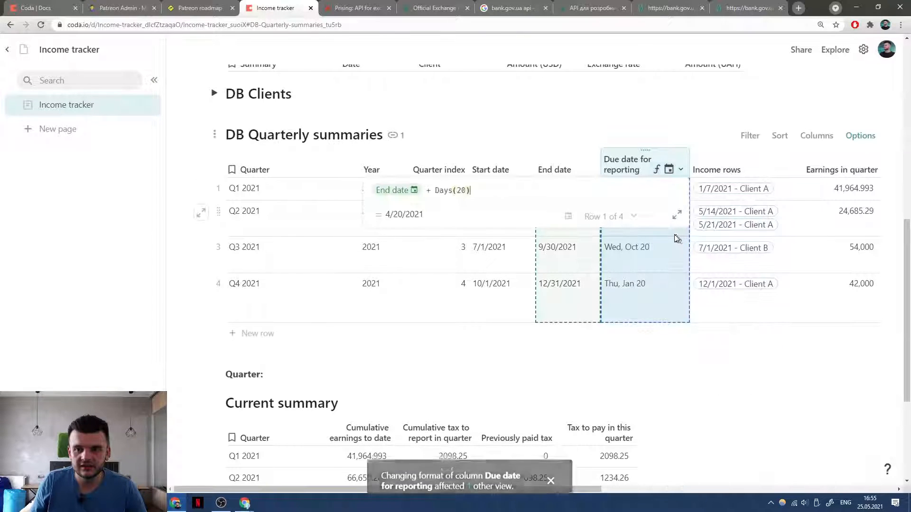
left_click(625, 160)
scroll(624, 164, "right", 1)
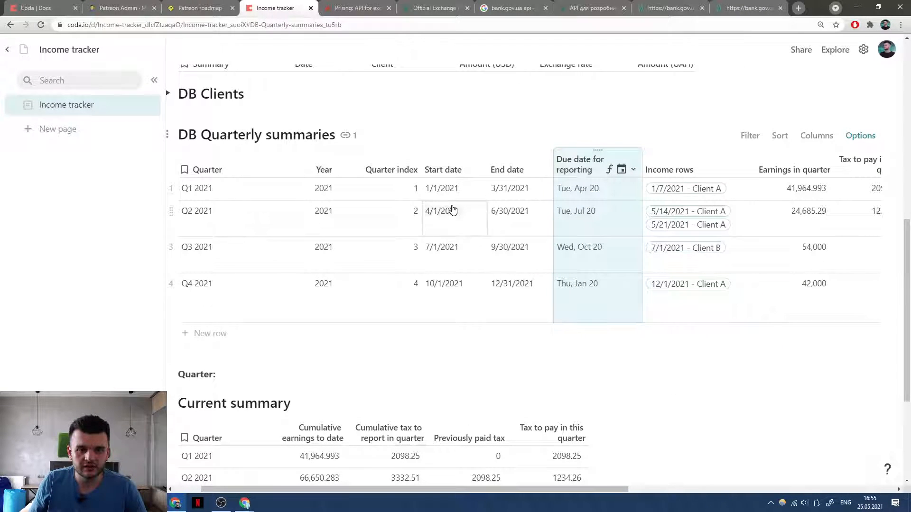
scroll(447, 213, "left", 1)
Try the year 2020 in the Q1, Q2 and Q3 rows one at a time, undoing each change after checking its due date.
left_click(362, 195)
type("202")
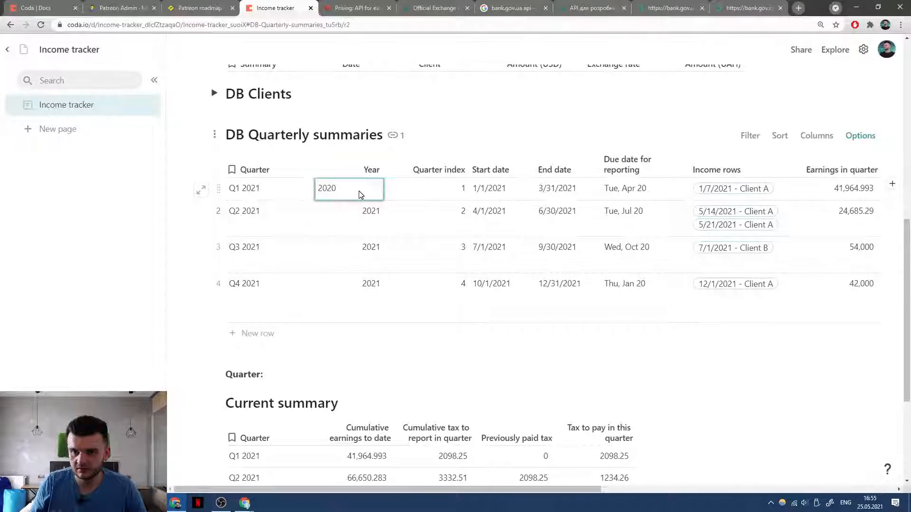
key("Return")
key("ctrl+z")
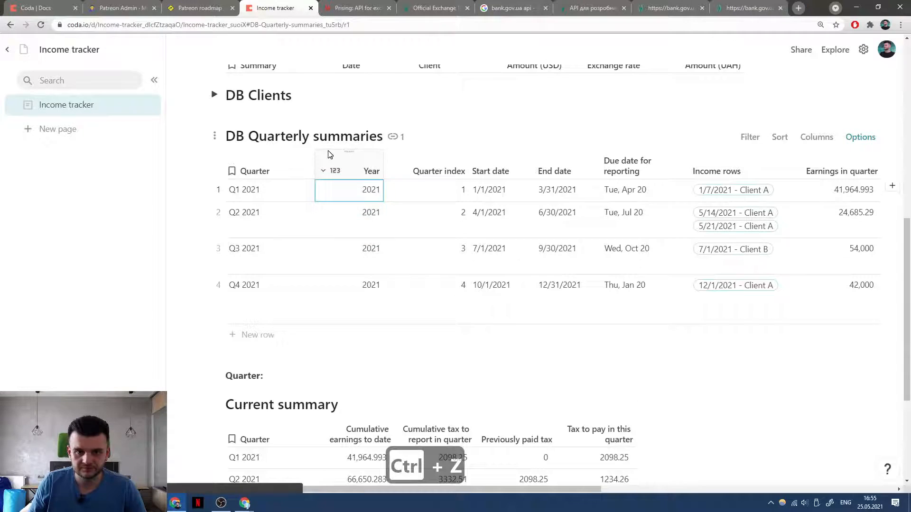
left_click(352, 216)
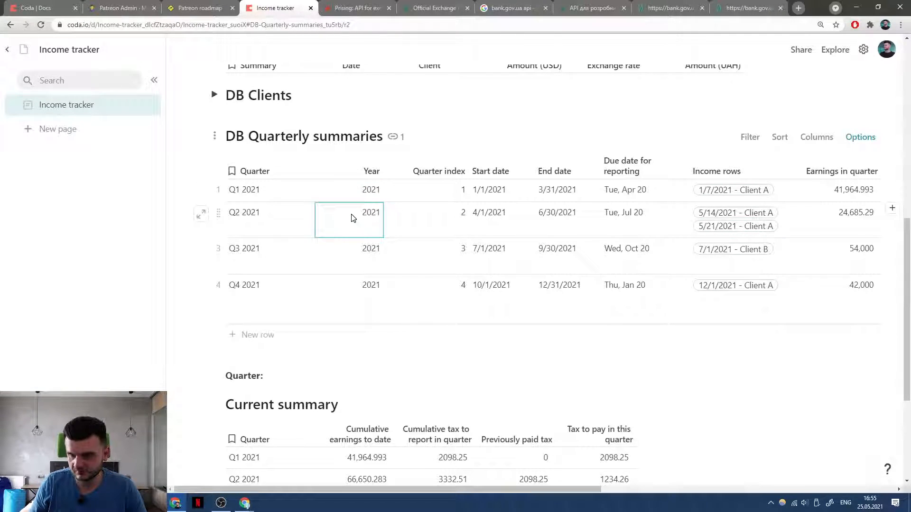
type("2020")
key("Return")
key("ctrl+z")
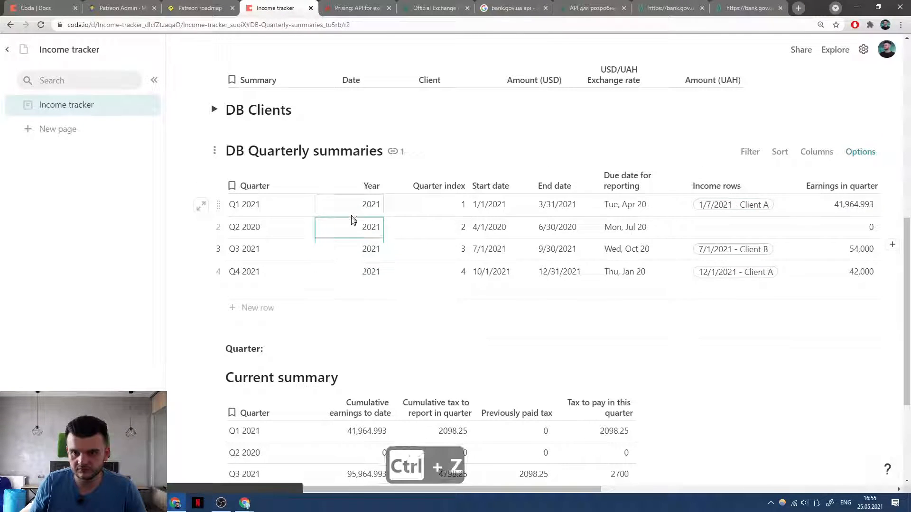
left_click(345, 273)
type("2020")
key("Return")
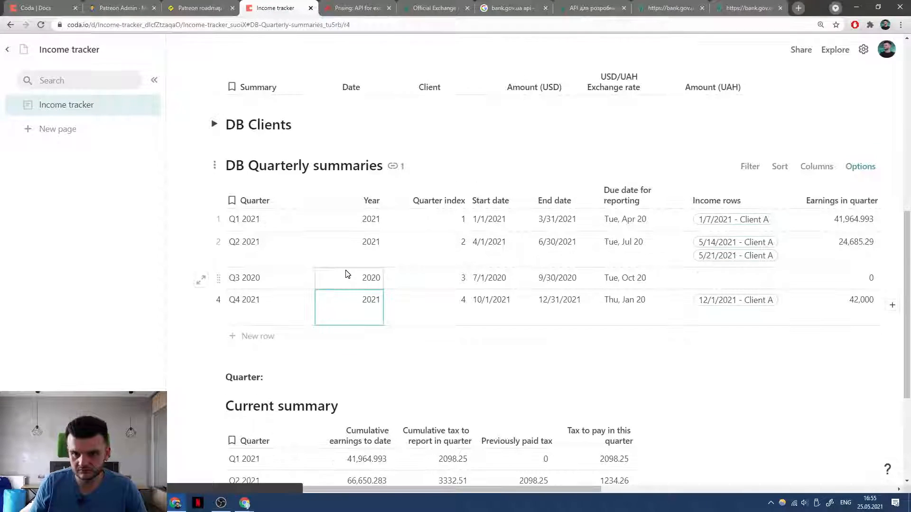
key("ctrl+z")
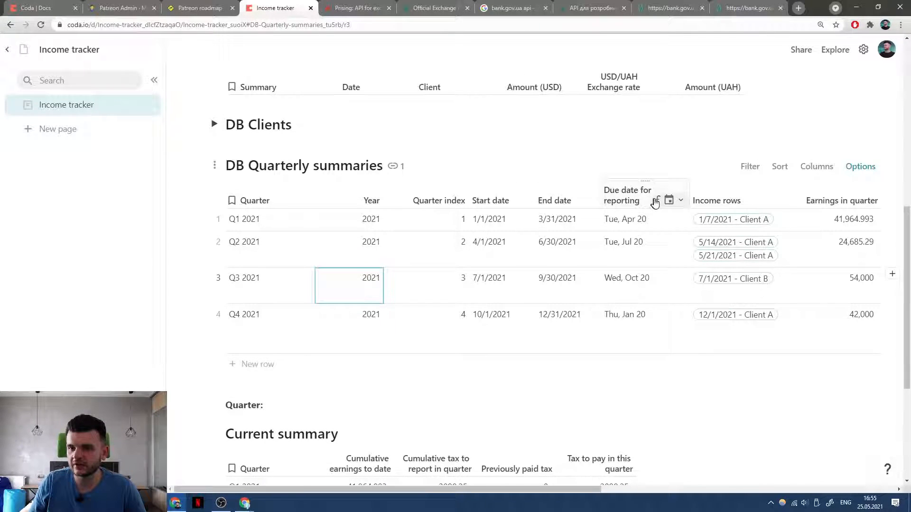
Change the number of days in the Due date for reporting formula to 10.
left_click(680, 200)
left_click(683, 261)
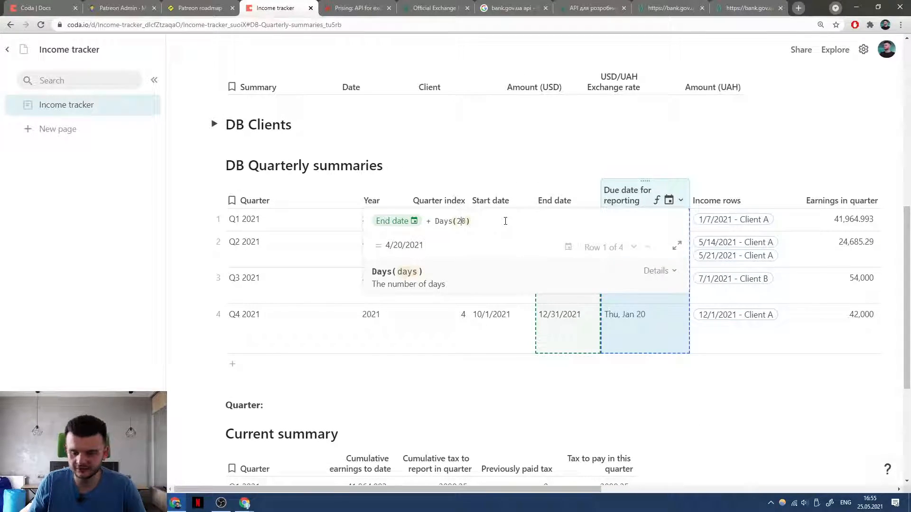
key("BackSpace")
type("1")
key("Return")
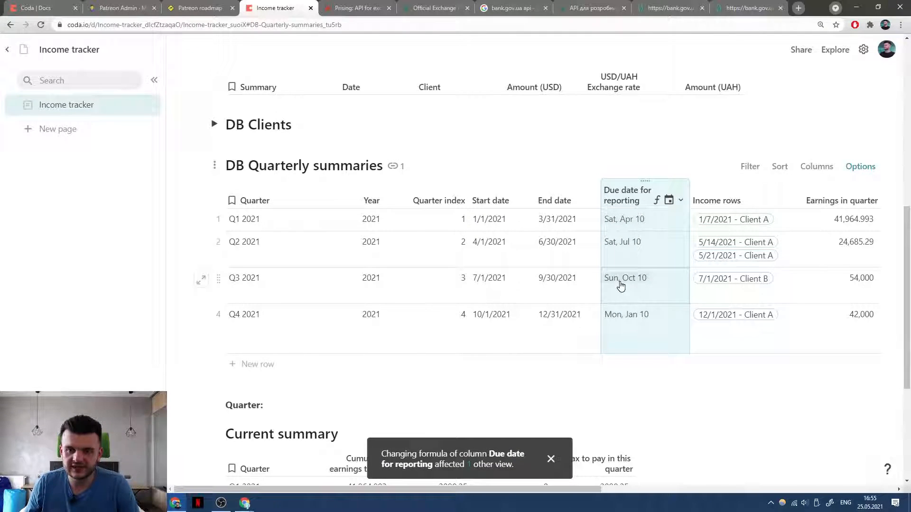
Wrap the Due date for reporting formula in Workday with zero working days: Workday(End date + Days(10), 0).
left_click(680, 200)
left_click(674, 262)
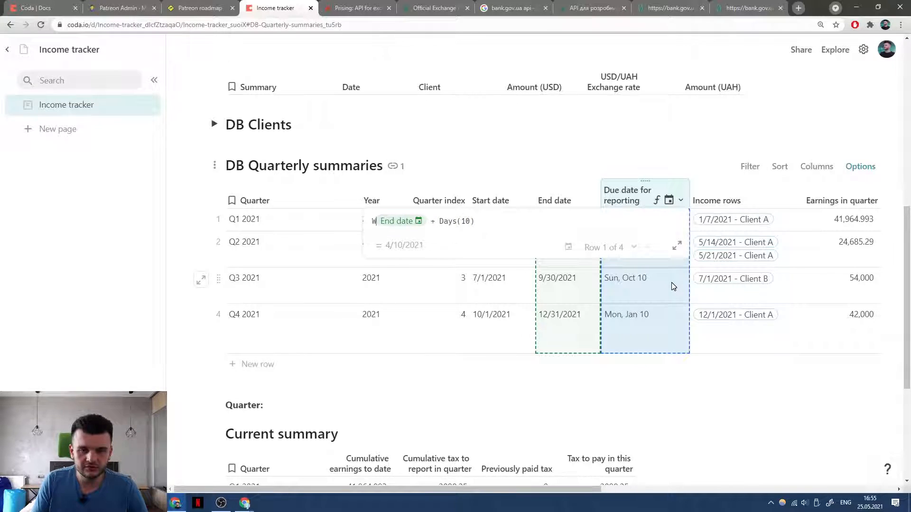
type("Wpr")
key("BackSpace")
key("BackSpace")
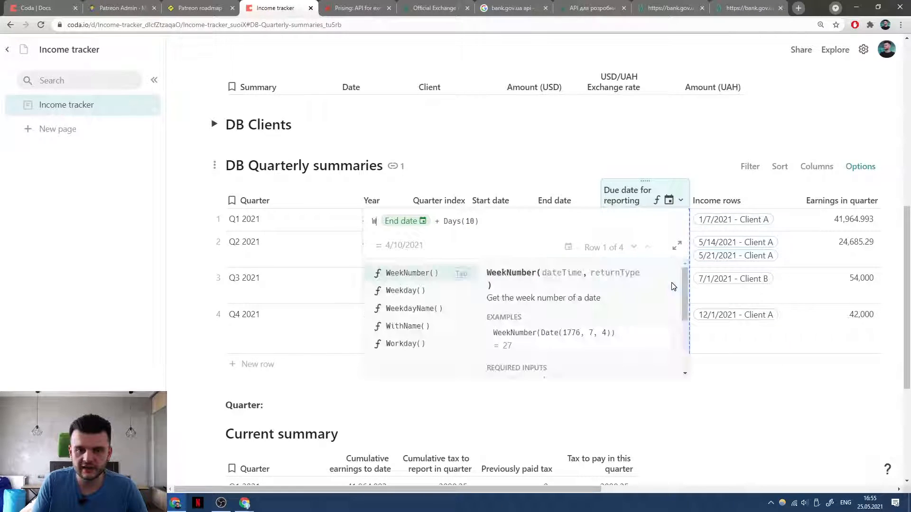
type("orkday(,")
key("Tab")
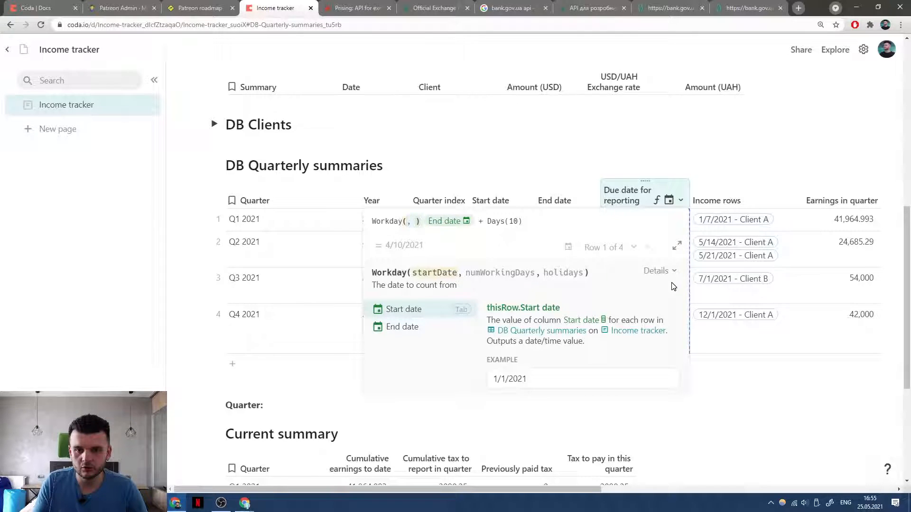
key("Delete")
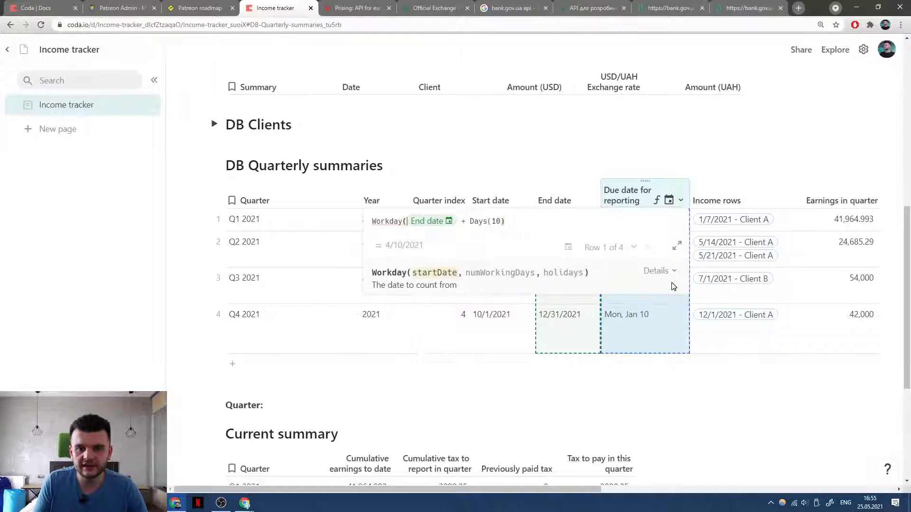
left_click(628, 224)
type(")")
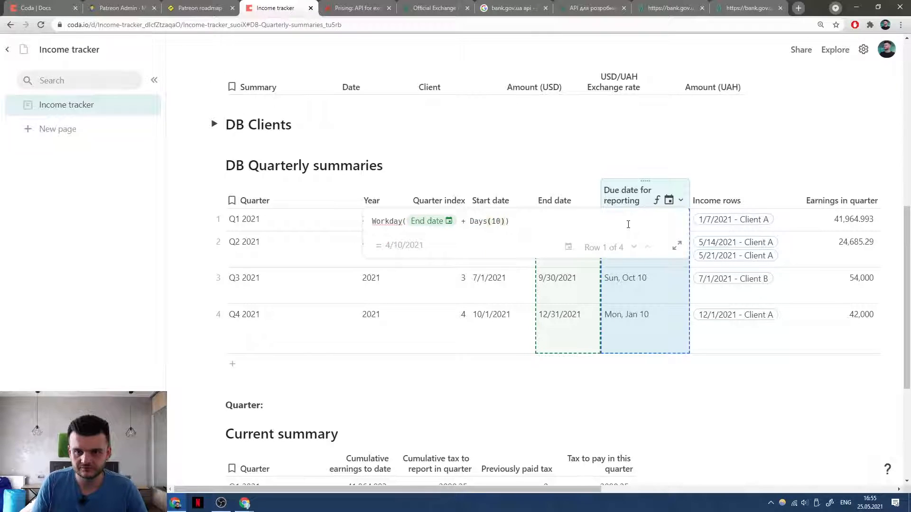
type(", 0")
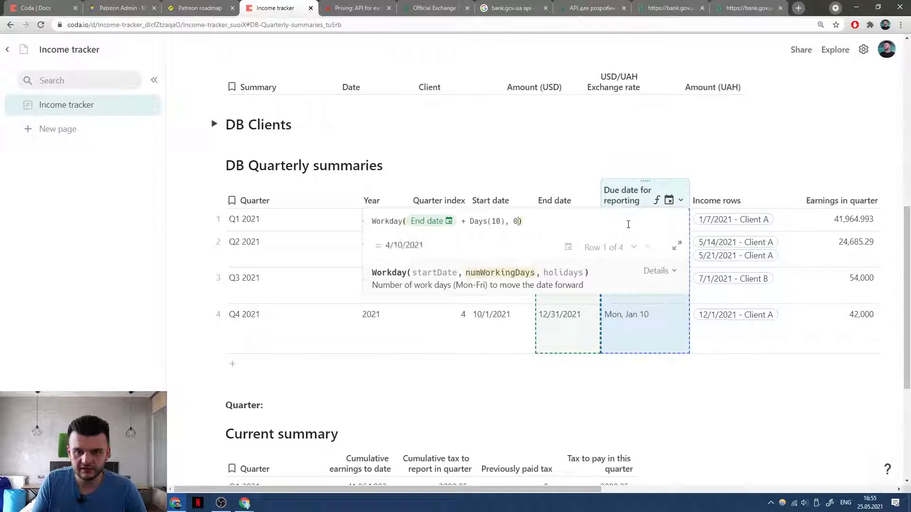
key("Return")
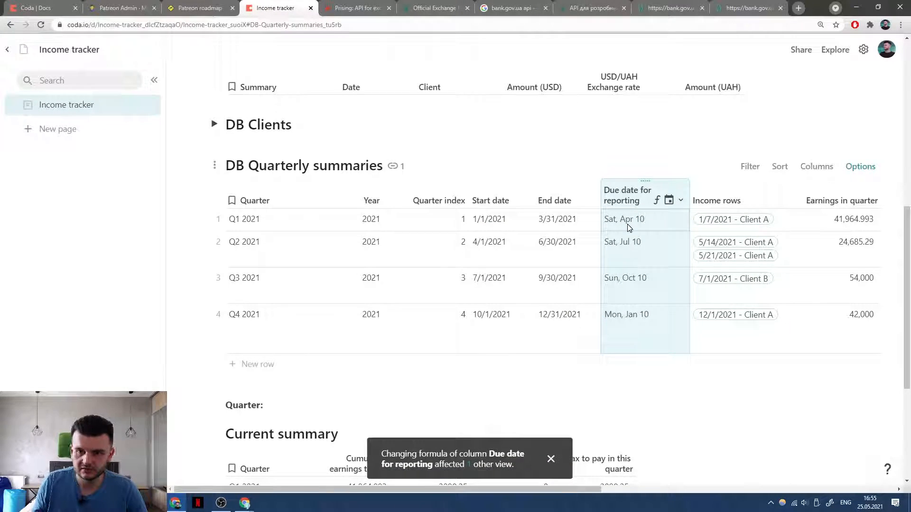
Set the working-days argument of the Workday formula for Due date for reporting to 1.
key("equal")
left_click(518, 221)
key("BackSpace")
type("10), 1)")
key("Return")
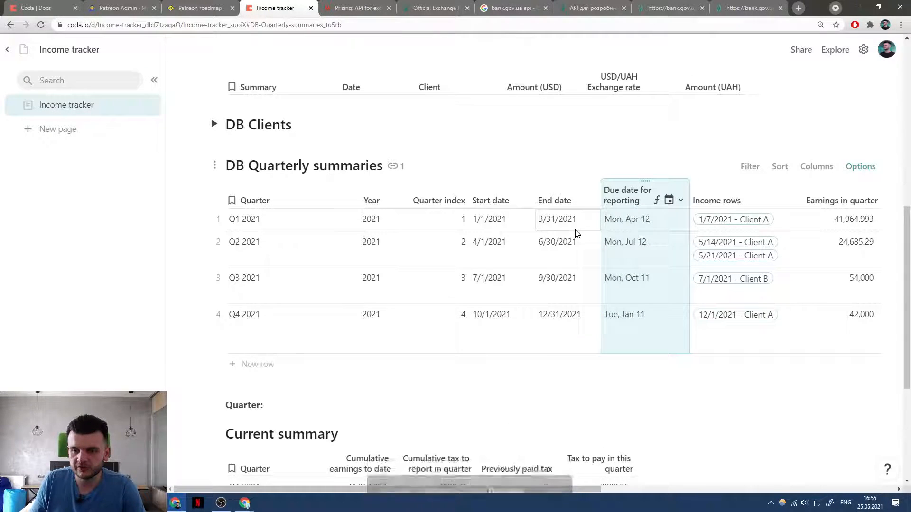
Set the working-days argument of the Workday formula for Due date for reporting to 0.
left_click(663, 200)
left_click(674, 262)
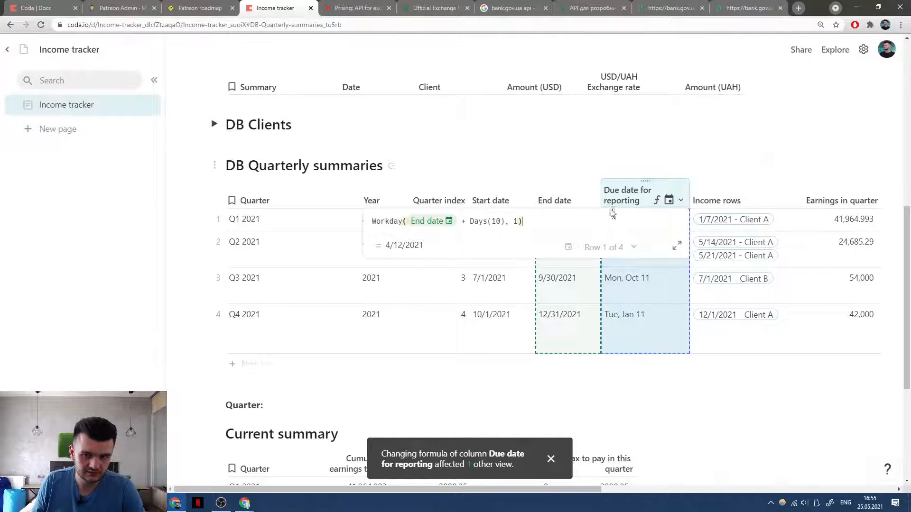
key("BackSpace")
type("0")
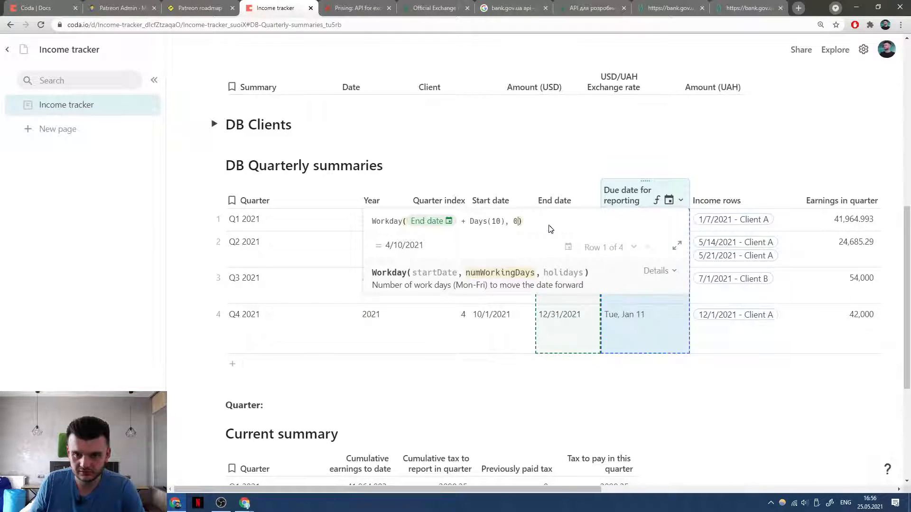
key("Return")
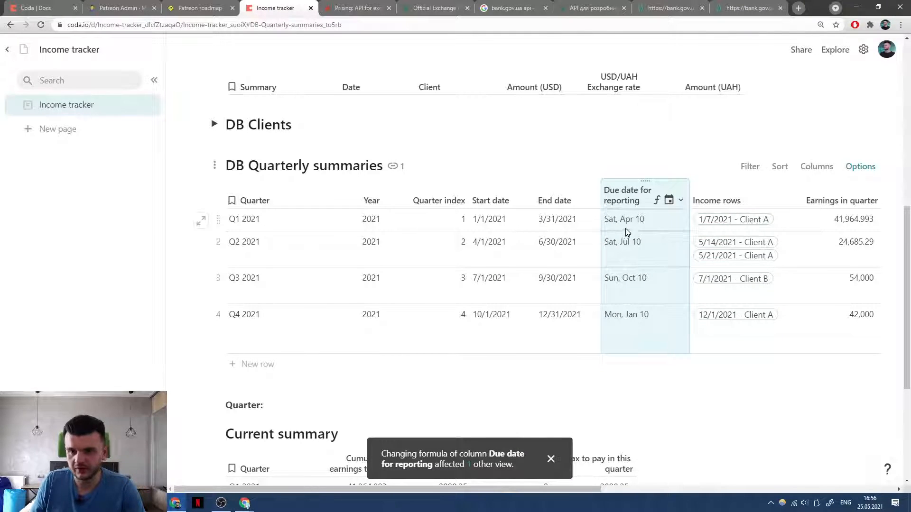
Change the working-days argument in the Due date for reporting formula back to 1.
left_click(654, 200)
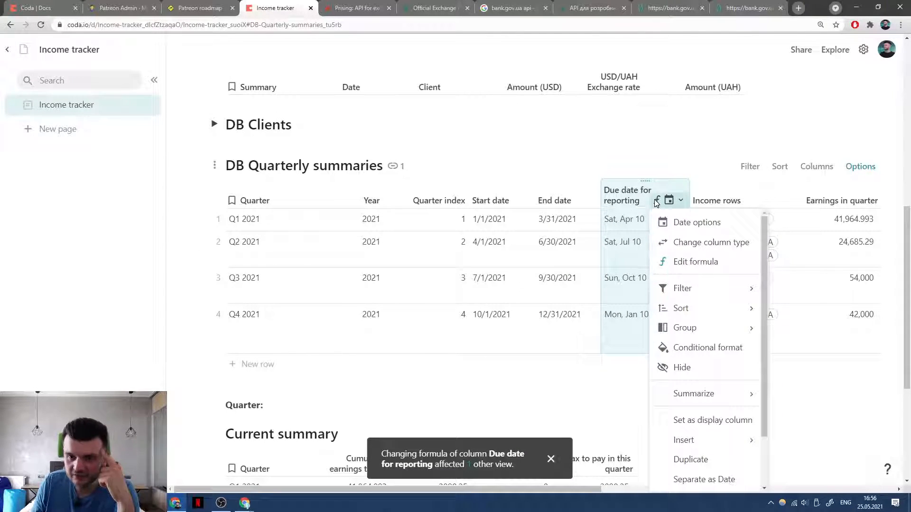
left_click(676, 261)
key("Left")
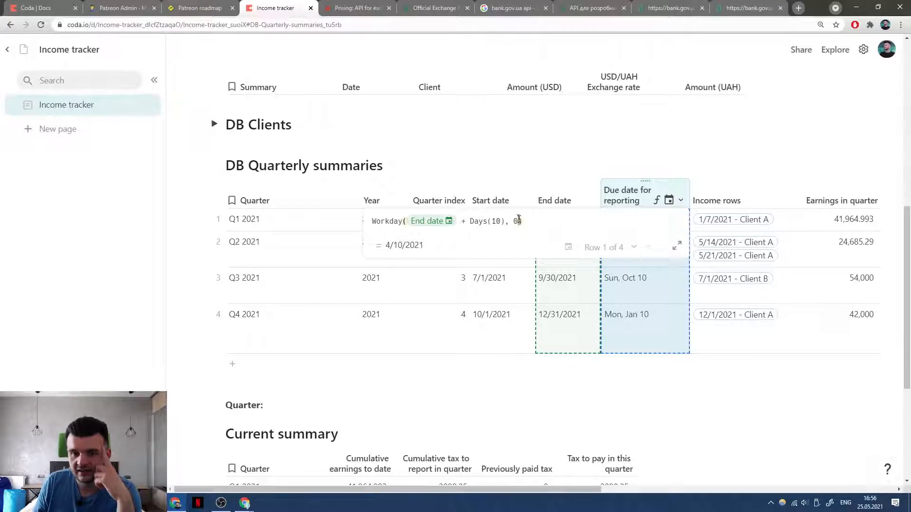
key("BackSpace")
type("1")
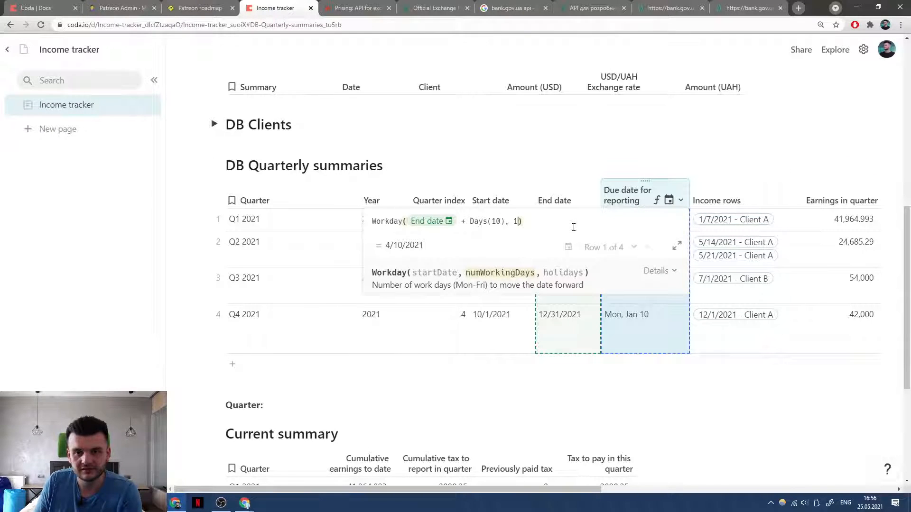
key("Return")
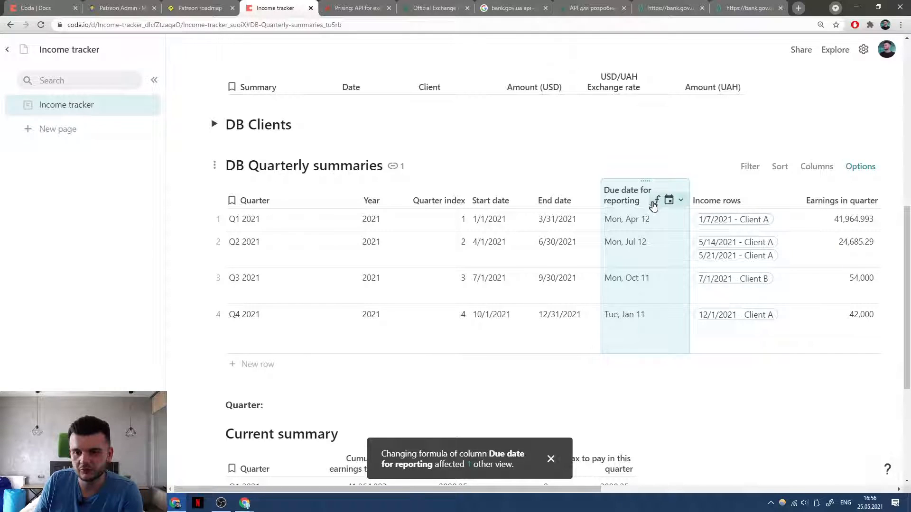
Append WithName to the Due date for reporting formula, naming the Workday result DayAfter.
left_click(680, 200)
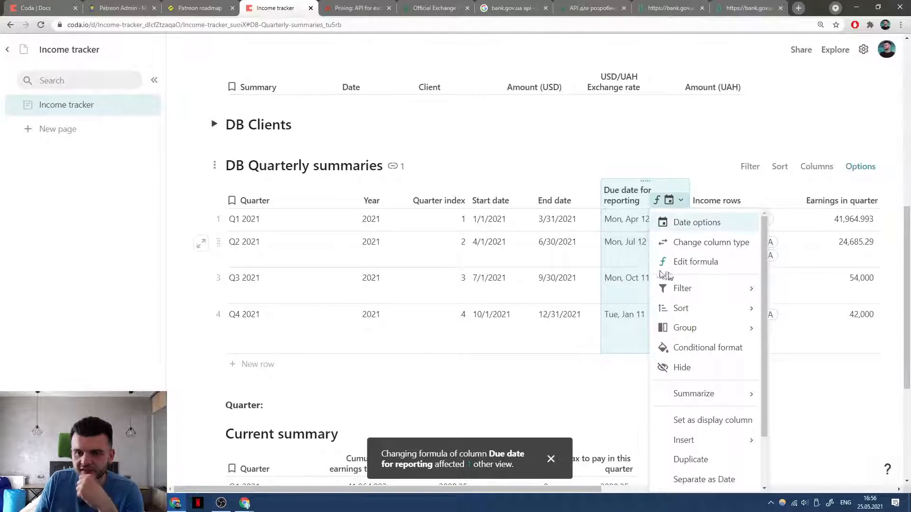
left_click(683, 260)
key("Left")
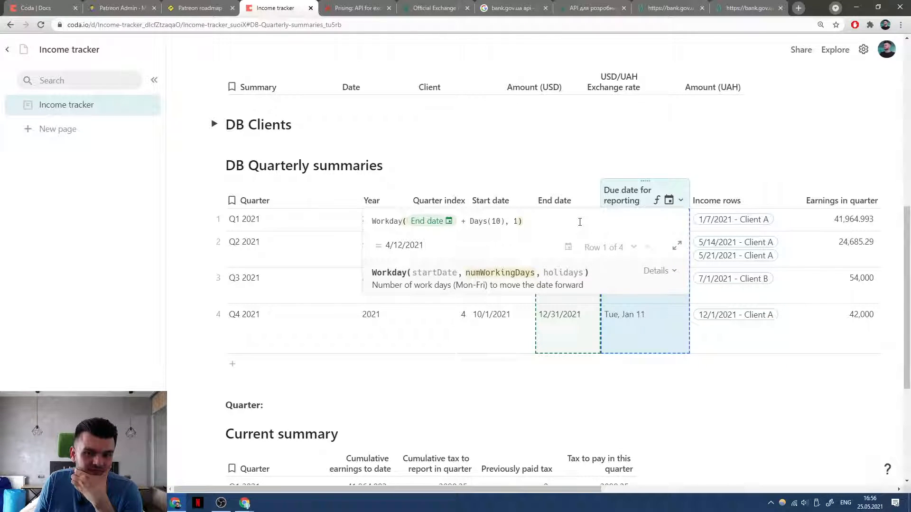
key("Right")
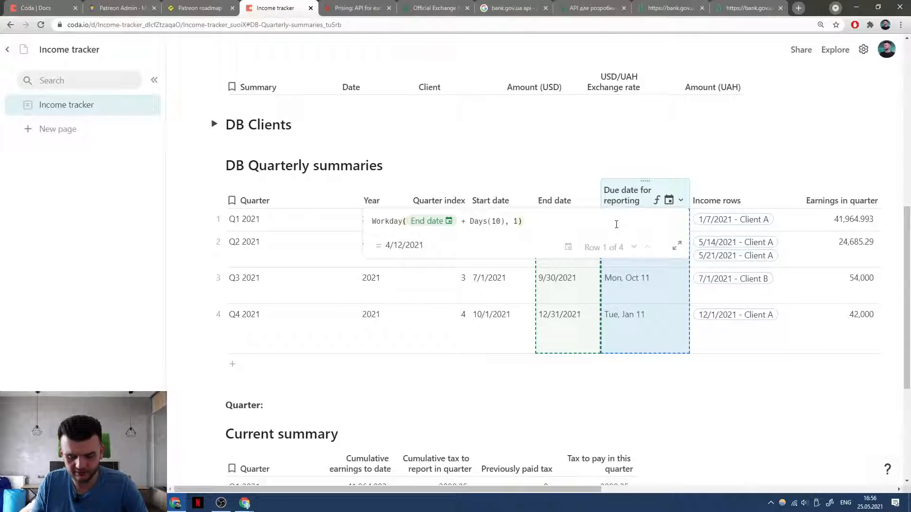
type(".")
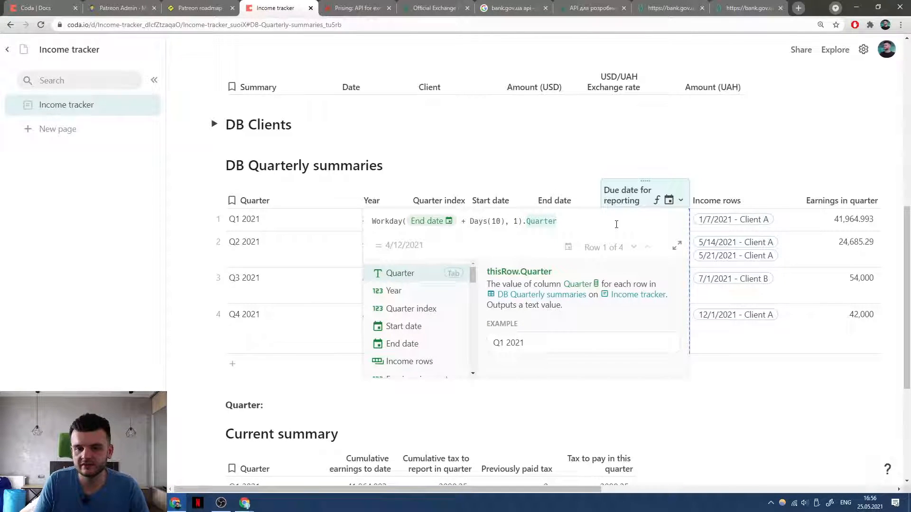
type("s")
key("BackSpace")
type("With")
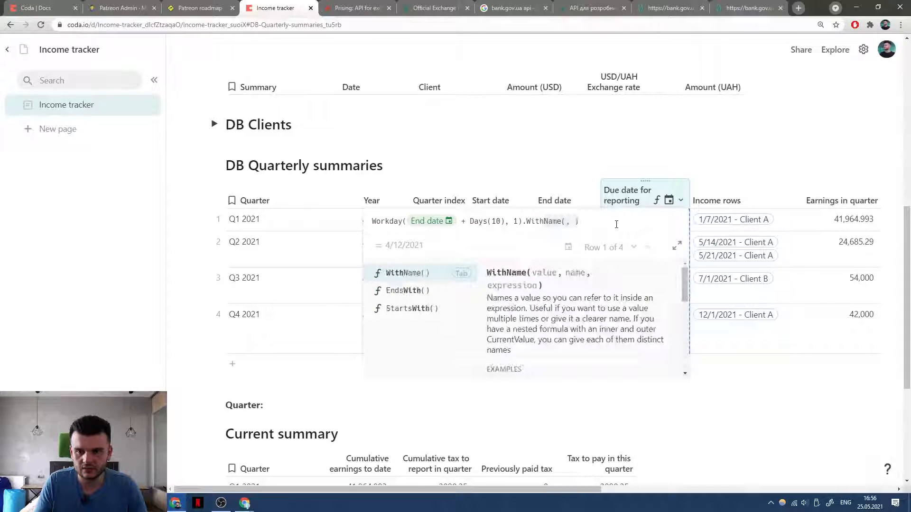
key("Tab")
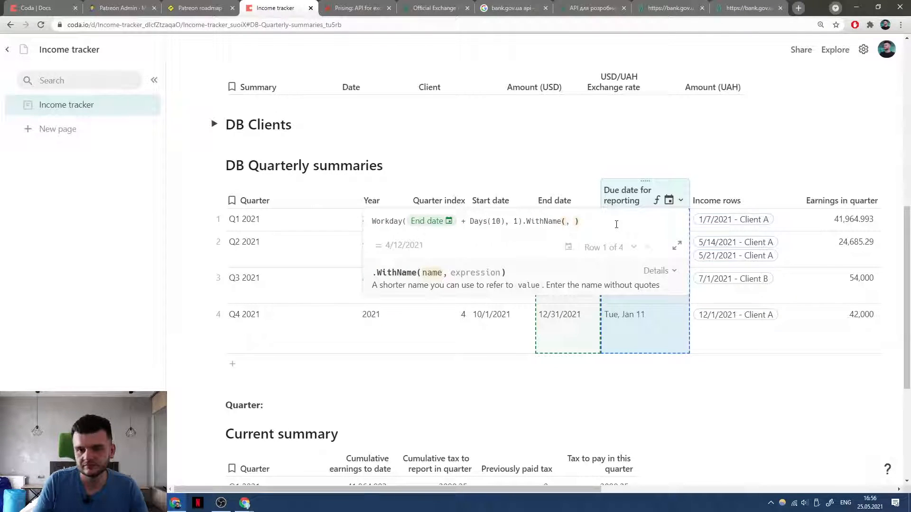
type("DayAfter")
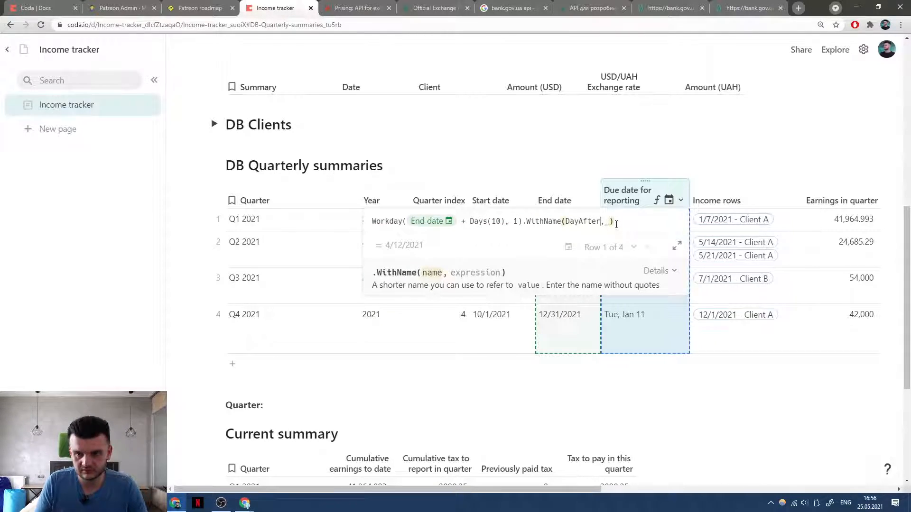
key("Tab")
key("shift+Return")
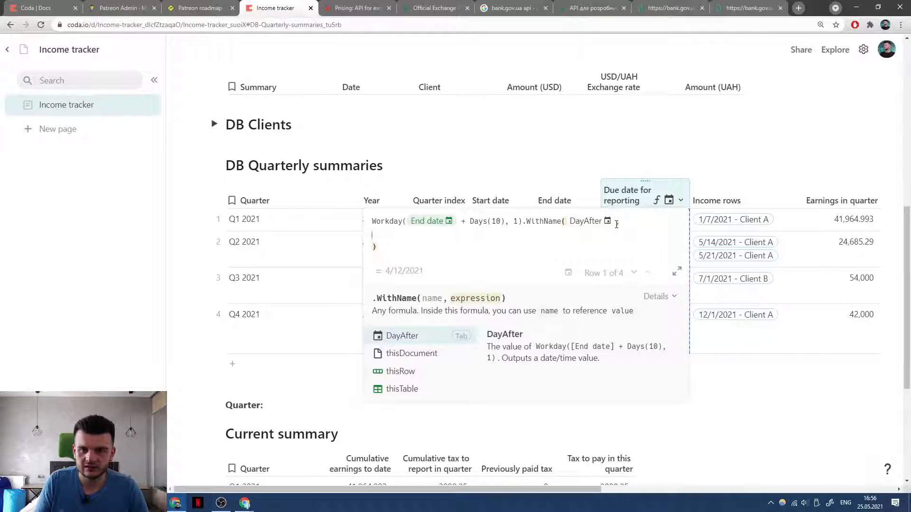
Write the WithName expression to subtract Days from DayAfter, starting its argument with the test DayAfter.Weekday() = 1.
type("DayAfter ")
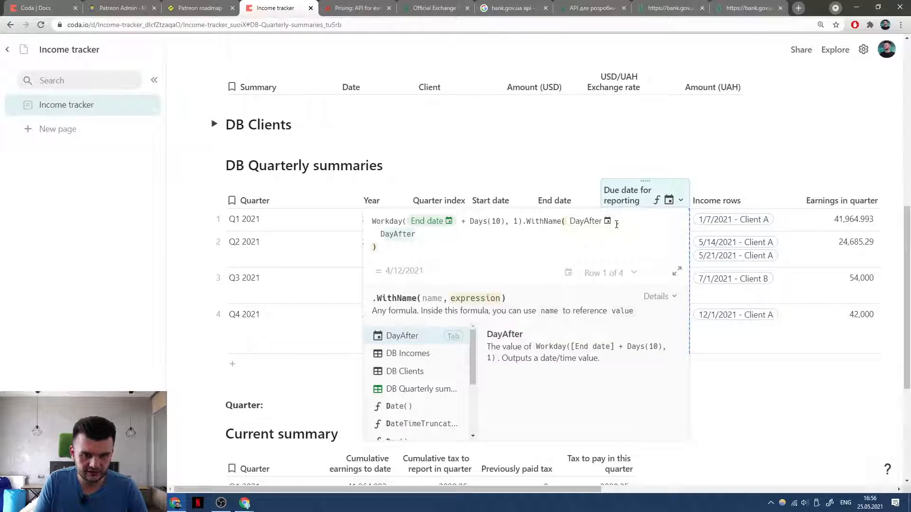
type(".Contains(")
key("ctrl+shift+Left")
key("ctrl+shift+Left")
key("ctrl+shift+Left")
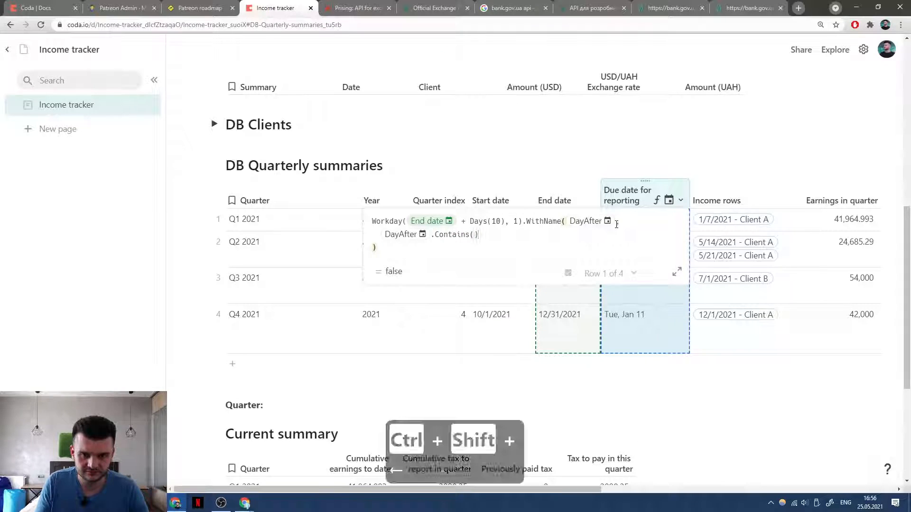
key("ctrl+shift+Left")
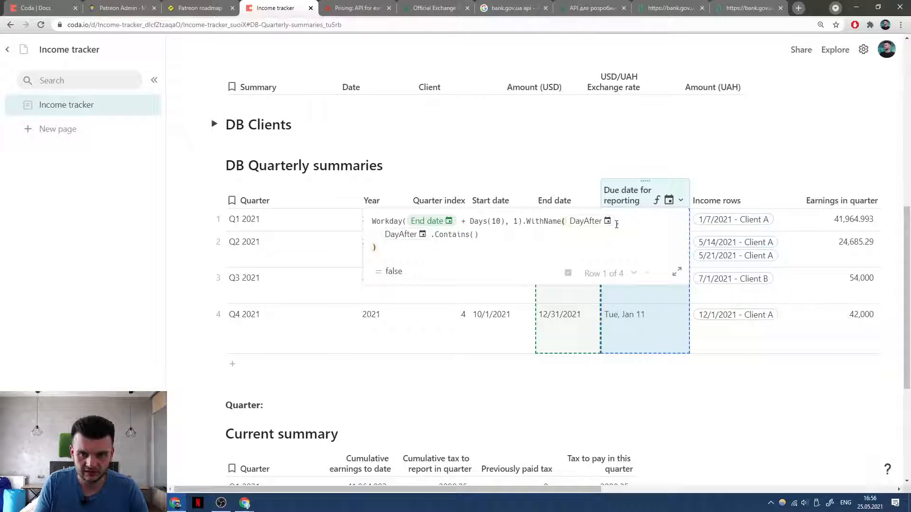
key("ctrl+shift+Left")
key("ctrl+shift+Left")
type("- Days")
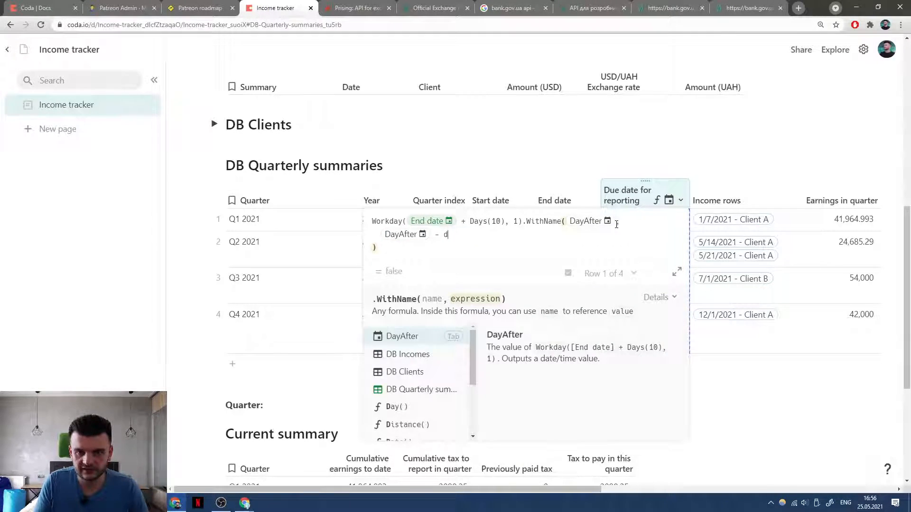
type("( DayAfter")
key("Tab")
type(".we")
key("Down")
key("Tab")
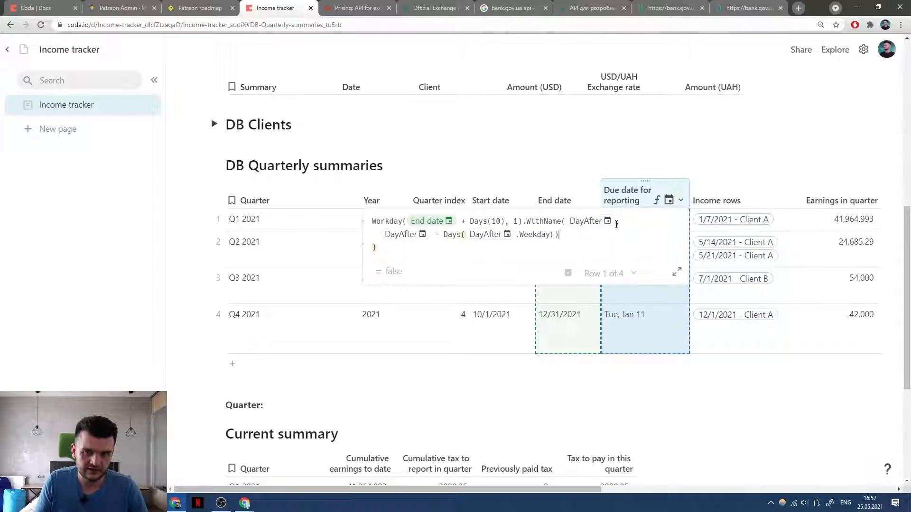
type("= ")
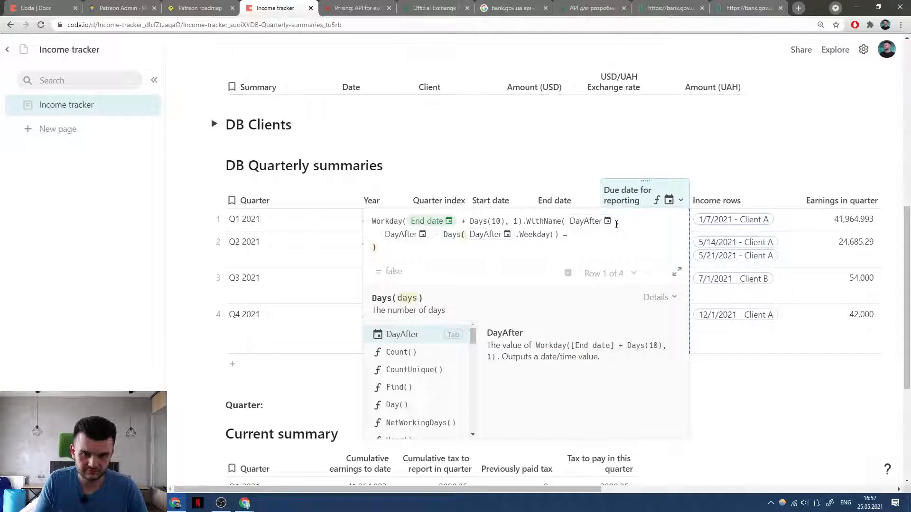
type("1")
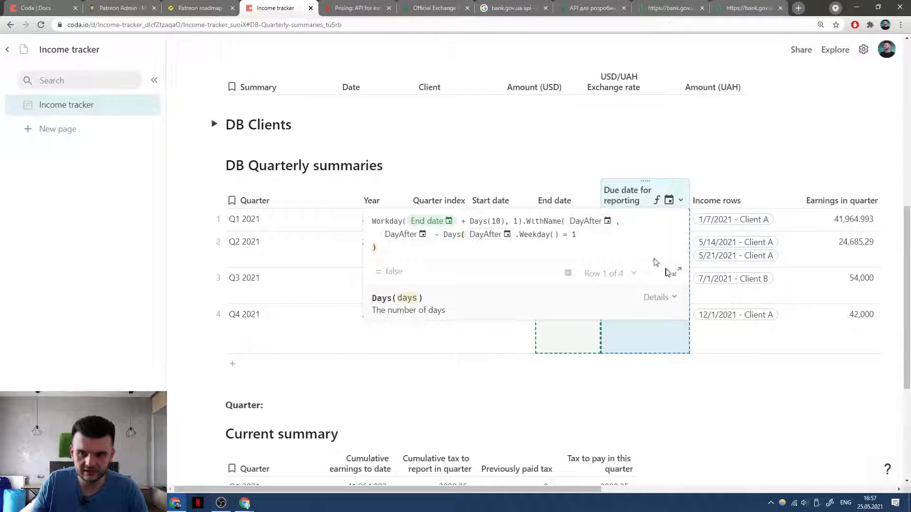
Check the Weekday function's output numbering and complete the expression as DayAfter - Days(DayAfter.Weekday() = 2, 0, 1).
left_click(663, 299)
left_click(541, 236)
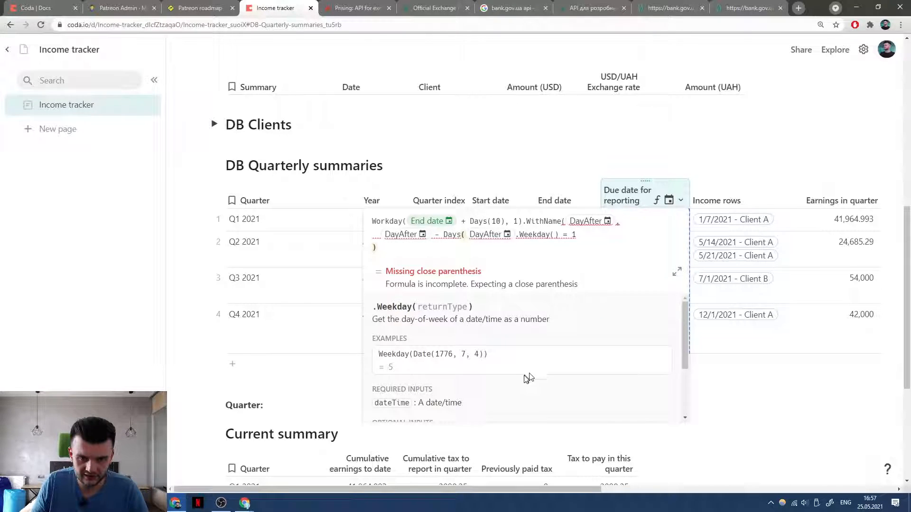
scroll(501, 383, "down", 1)
scroll(501, 383, "down", 1)
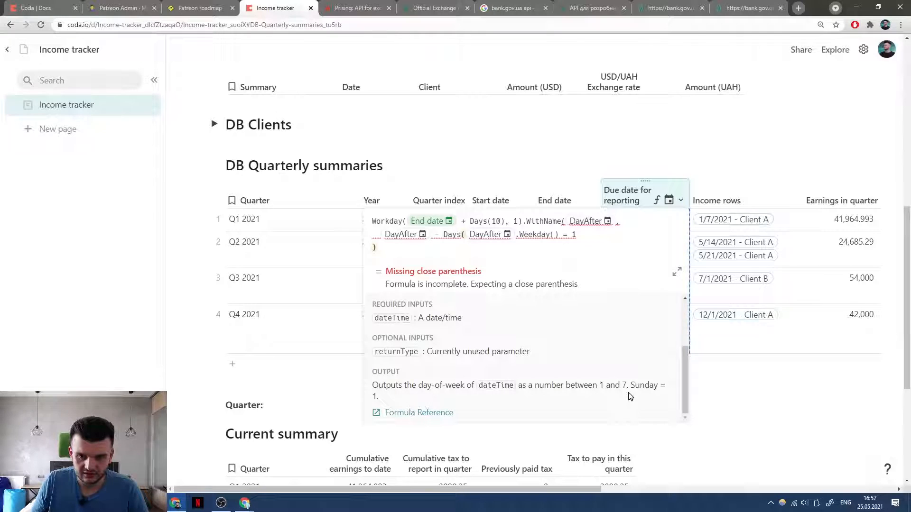
left_click(584, 231)
key("BackSpace")
type("2,DayAfter")
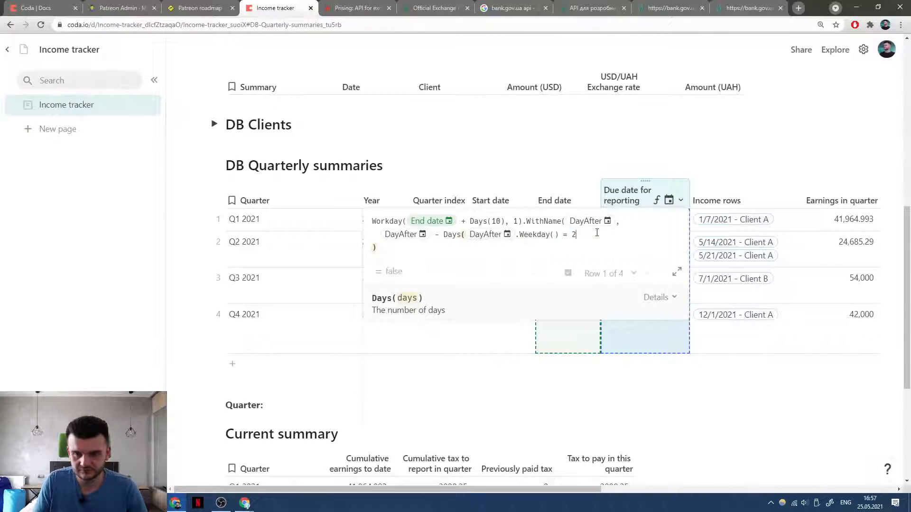
key("BackSpace")
key("BackSpace")
key("BackSpace")
key("BackSpace")
key("BackSpace")
key("BackSpace")
key("BackSpace")
key("BackSpace")
type("1")
key("BackSpace")
type("0, 1)")
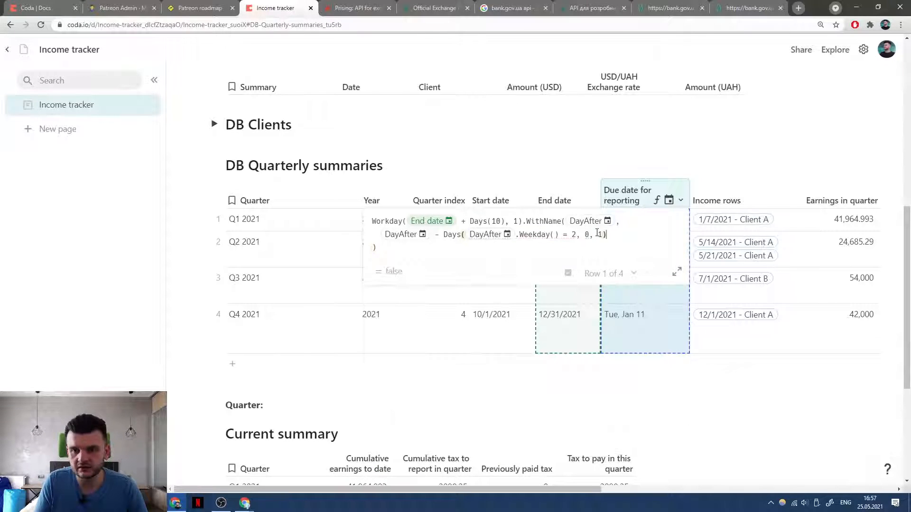
Apply the DayAfter formula to the Due date for reporting column and reopen it to inspect the result.
left_click(520, 221)
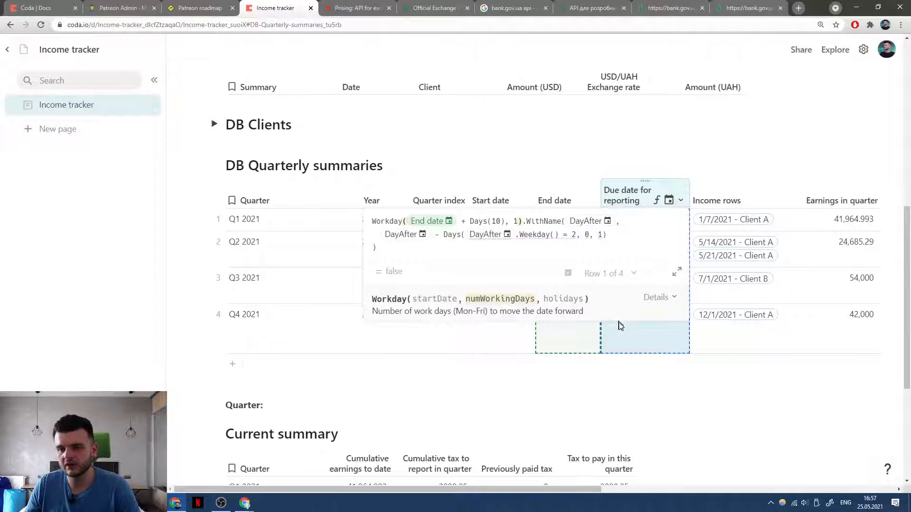
left_click(645, 237)
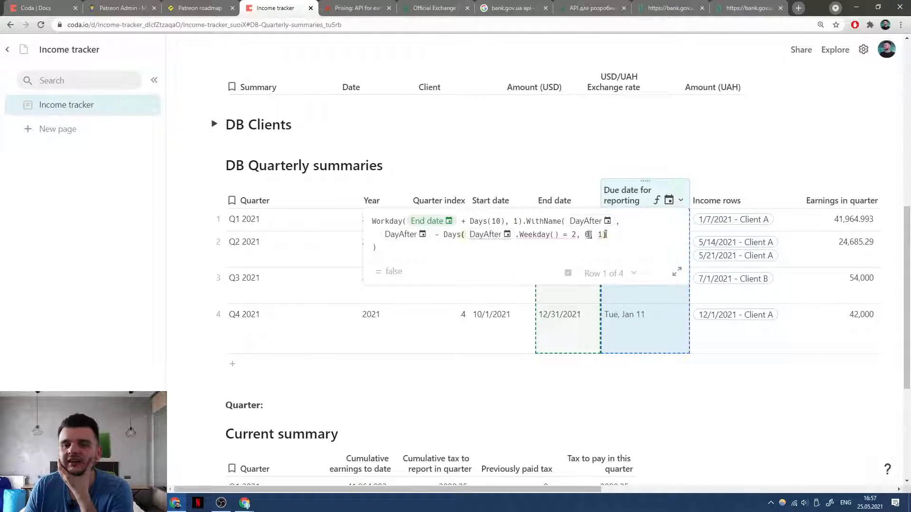
left_click_drag(469, 252, 359, 235)
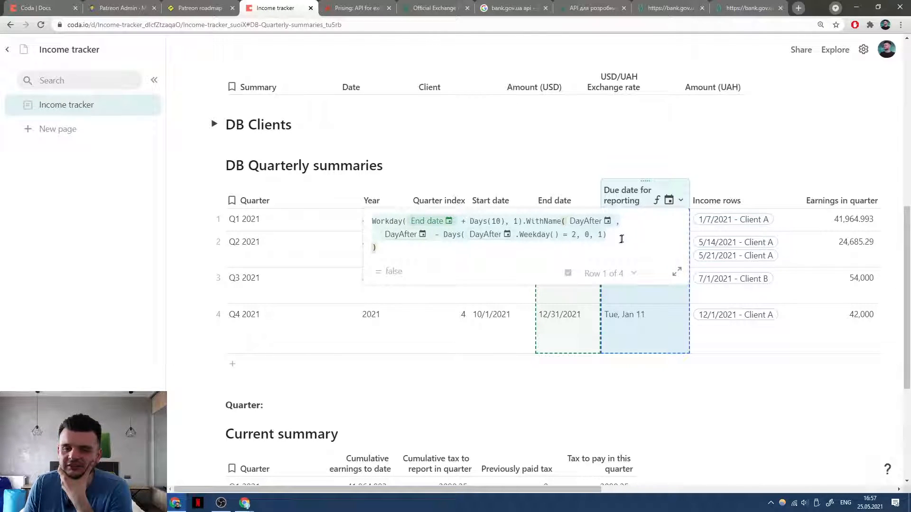
left_click(624, 203)
left_click(680, 200)
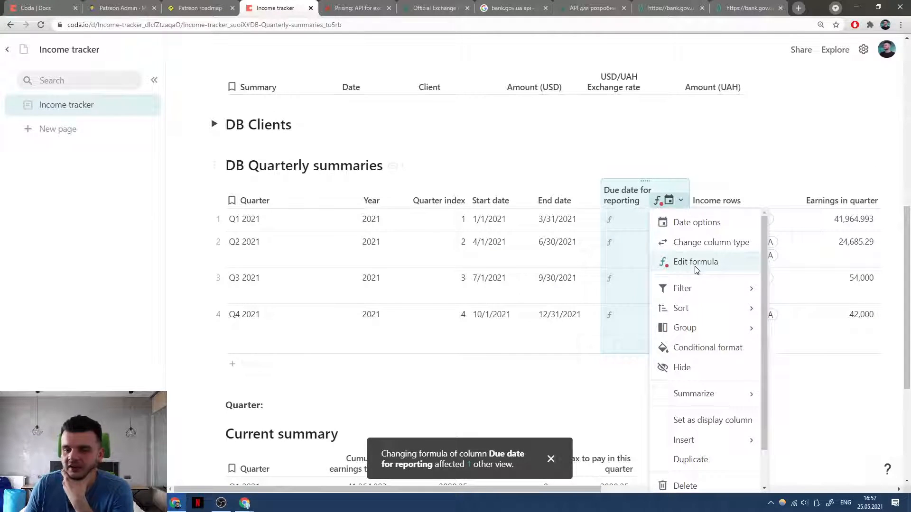
left_click(693, 264)
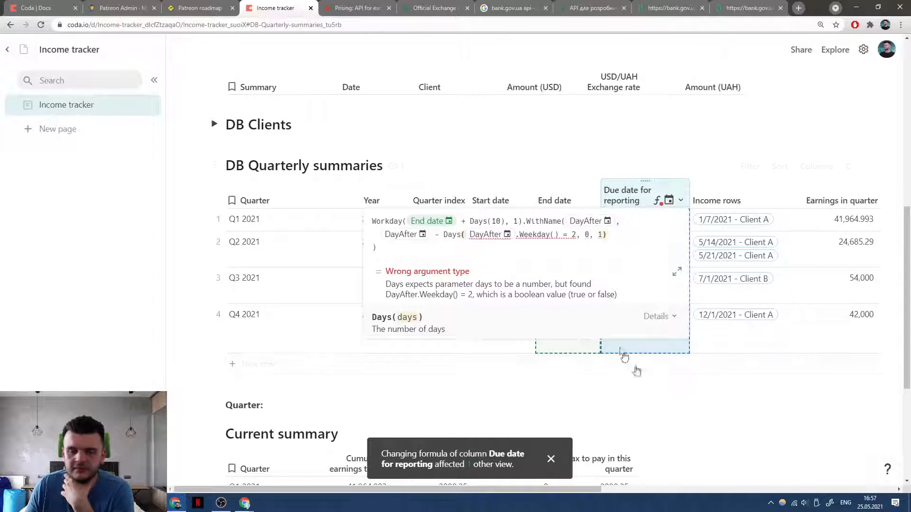
Clear the whole Due date for reporting formula and delete the column from DB Quarterly summaries.
left_click(421, 248)
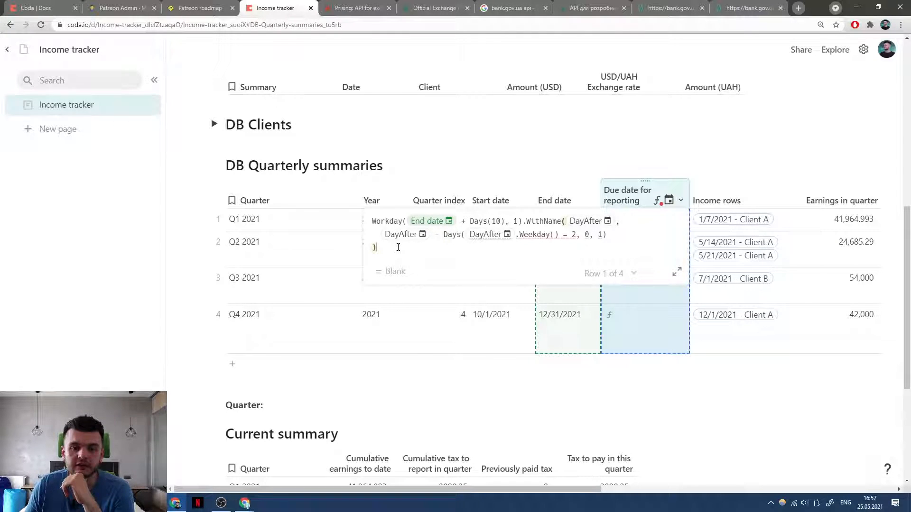
left_click_drag(371, 220, 510, 256)
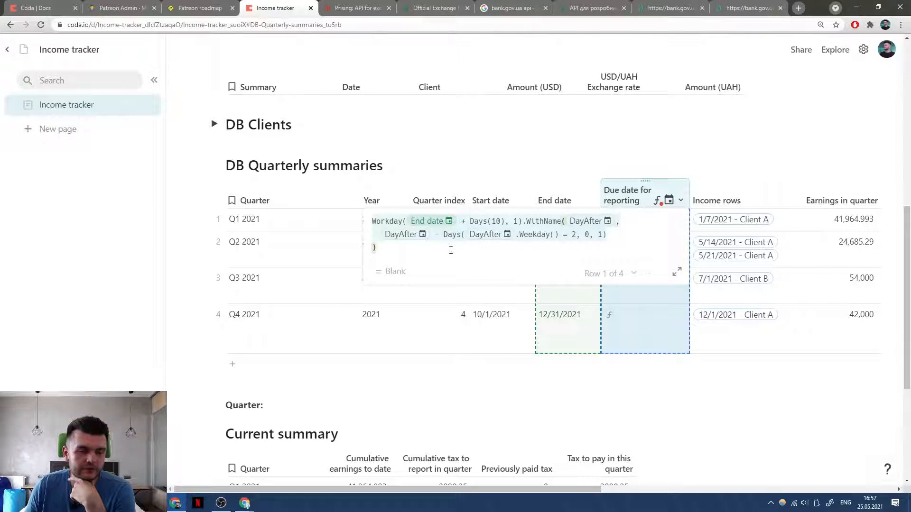
key("BackSpace")
left_click(631, 195)
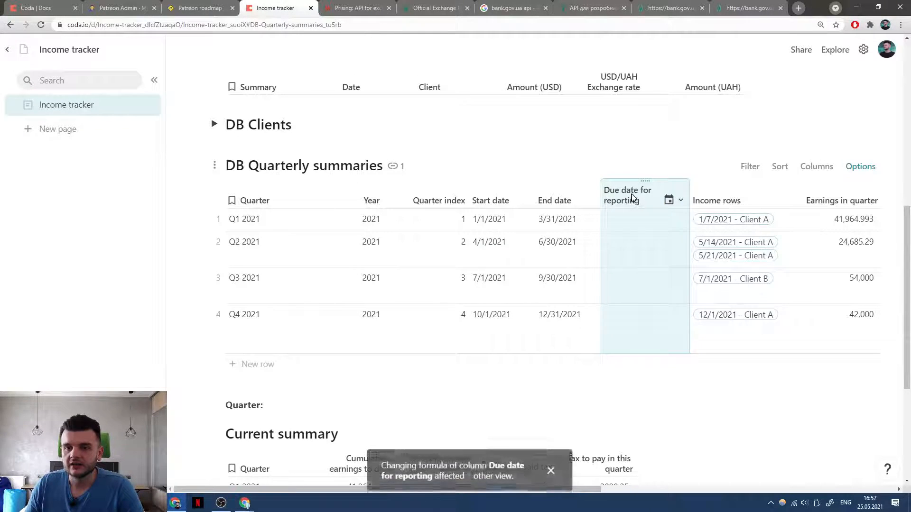
key("Delete")
scroll(616, 243, "down", 5)
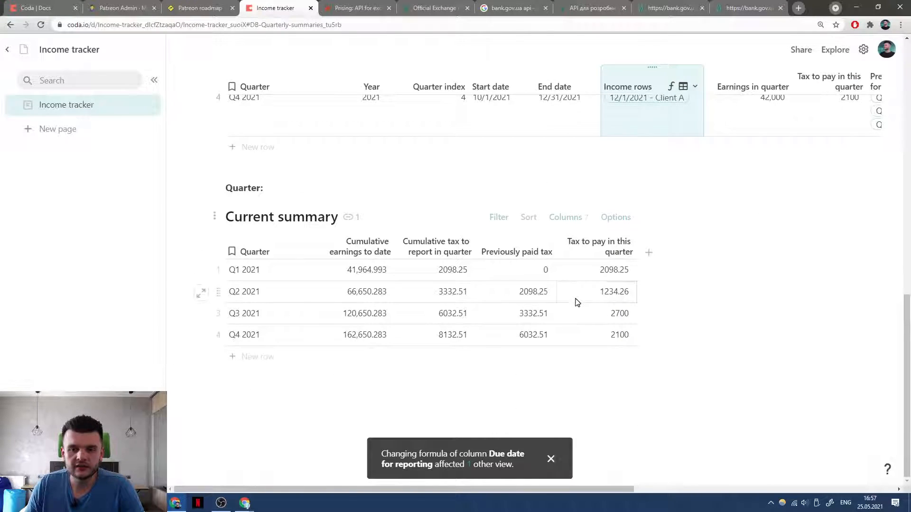
Delete the "Quarter:" line above the Current summary table.
left_click(758, 281)
left_click(431, 189)
left_click_drag(523, 196, 242, 199)
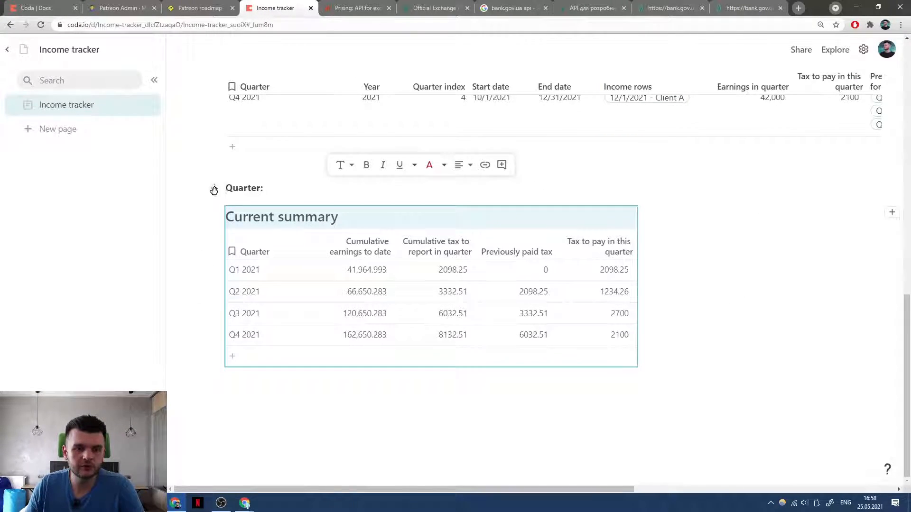
left_click(215, 188)
key("Delete")
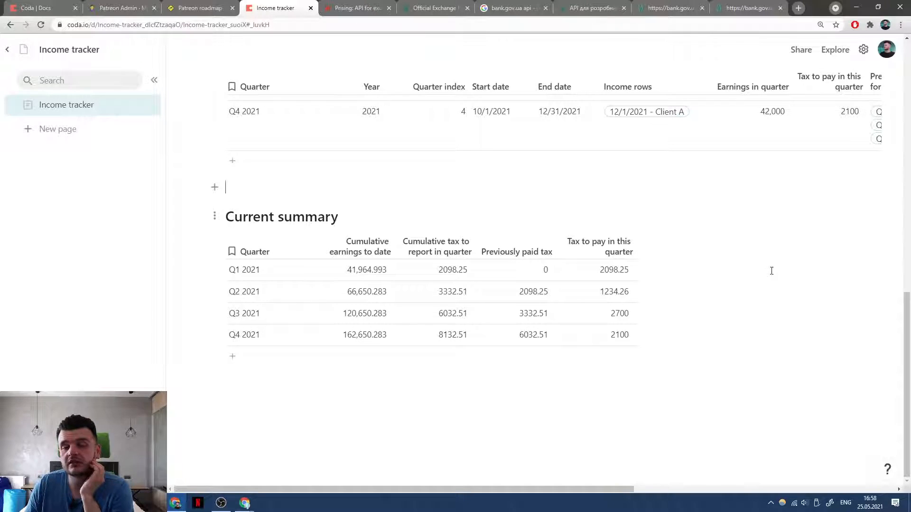
Review the finished DB Incomes and DB Quarterly summaries tables in the Income tracker doc.
scroll(771, 271, "up", 4)
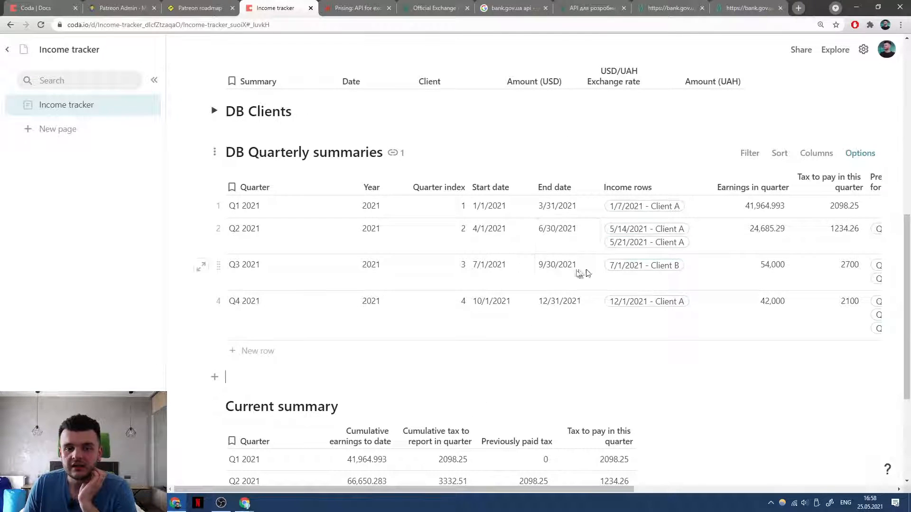
left_click(372, 178)
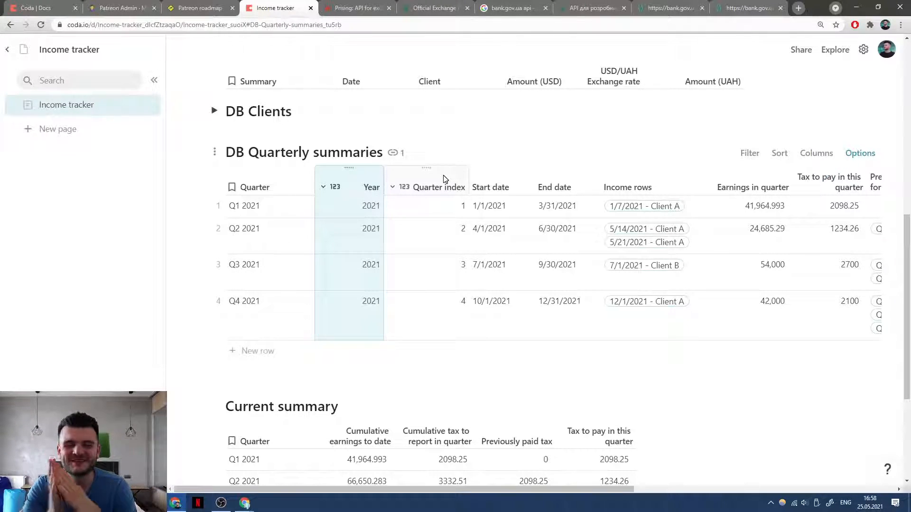
scroll(621, 232, "up", 3)
scroll(620, 240, "up", 1)
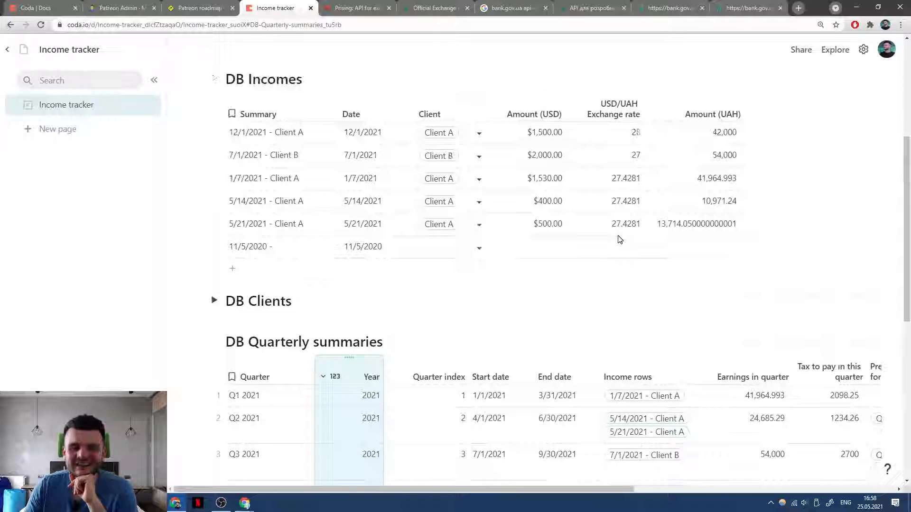
scroll(796, 167, "up", 2)
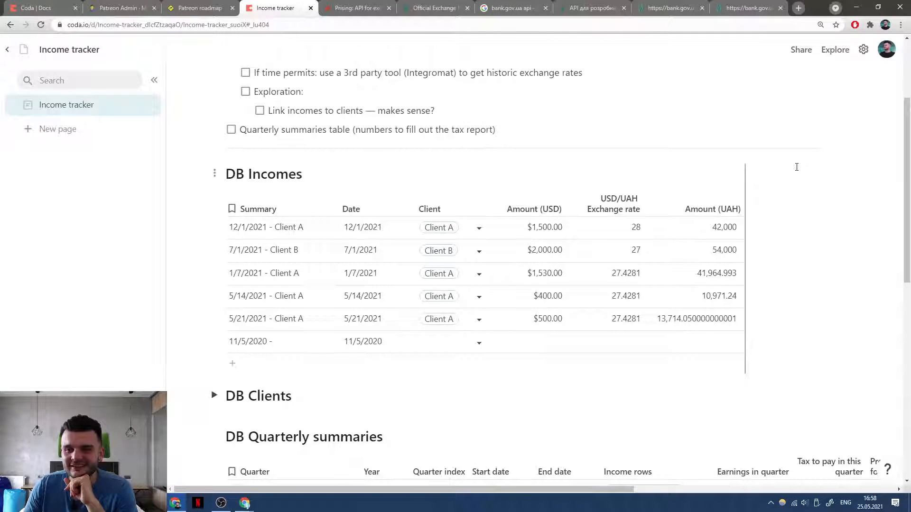
scroll(796, 167, "up", 3)
scroll(795, 167, "down", 5)
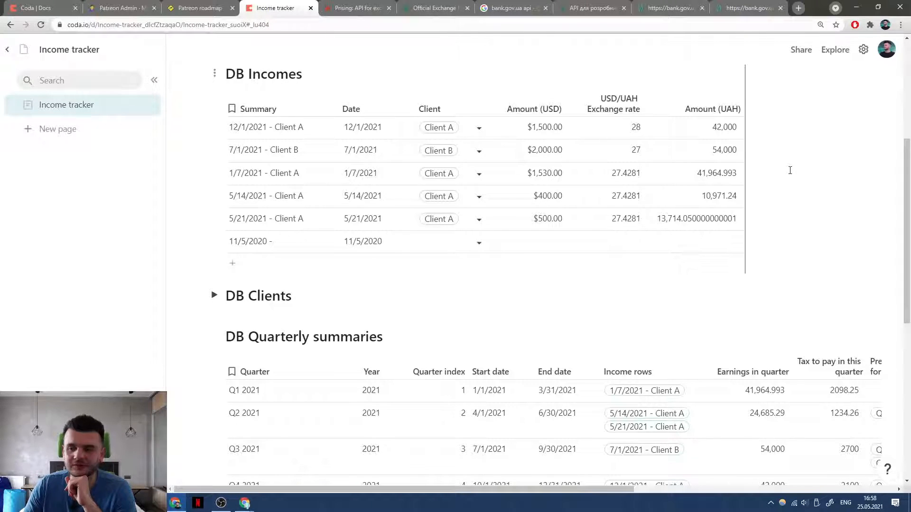
scroll(789, 170, "down", 2)
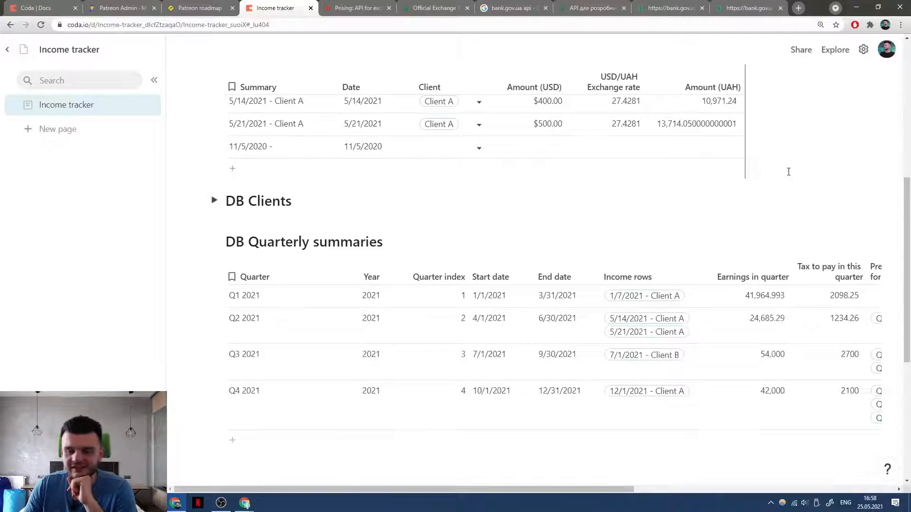
scroll(789, 171, "down", 1)
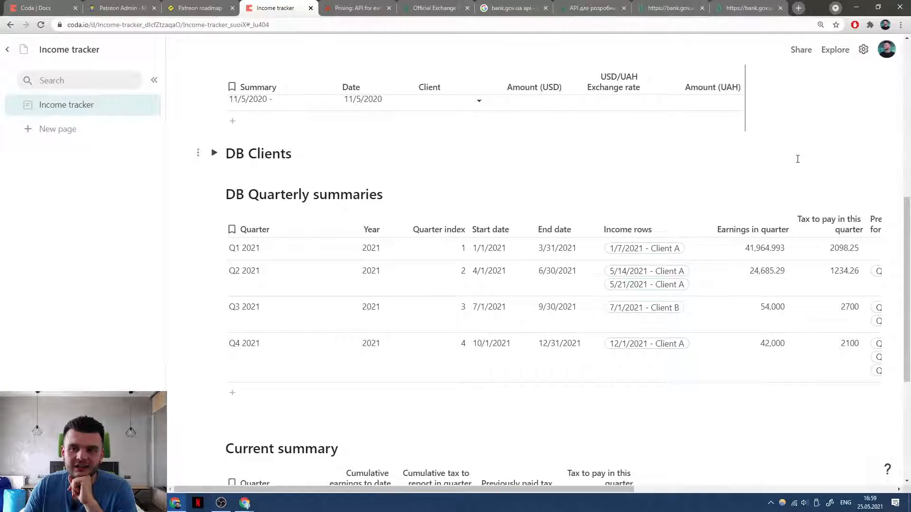
scroll(792, 166, "up", 3)
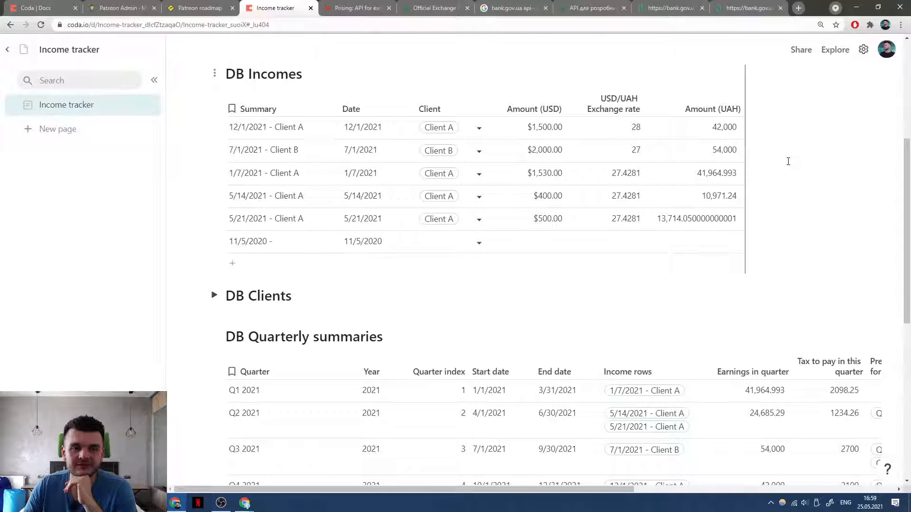
scroll(788, 168, "up", 1)
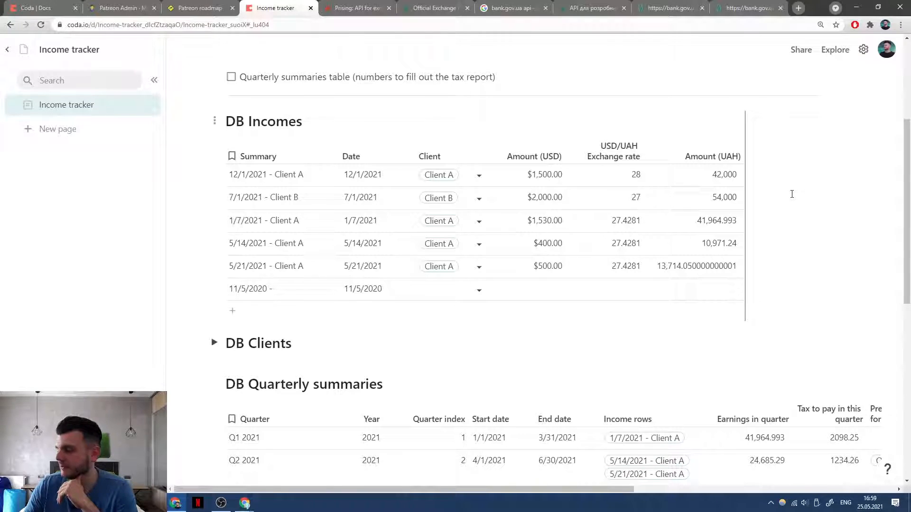
Switch to the Patreon roadmap doc and look through its roadmap page, including the feature list and the feature request form.
left_click(187, 5)
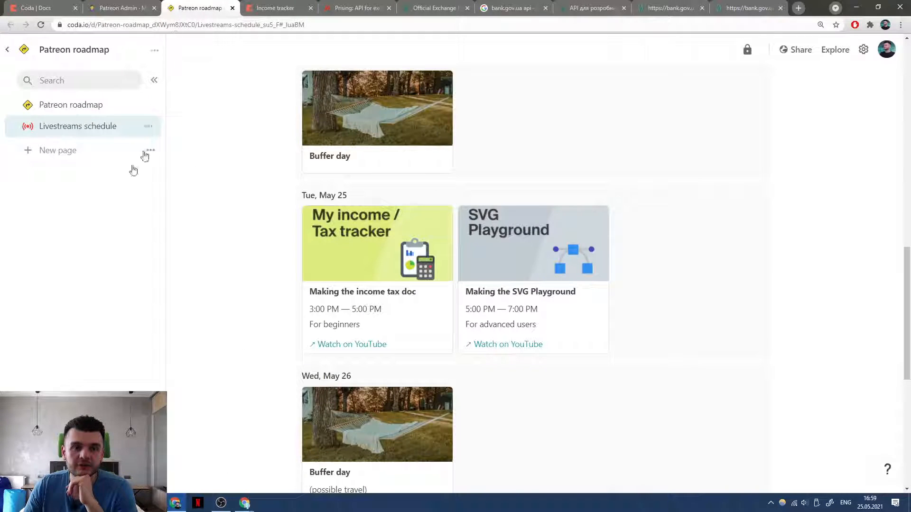
left_click(72, 106)
scroll(636, 223, "down", 10)
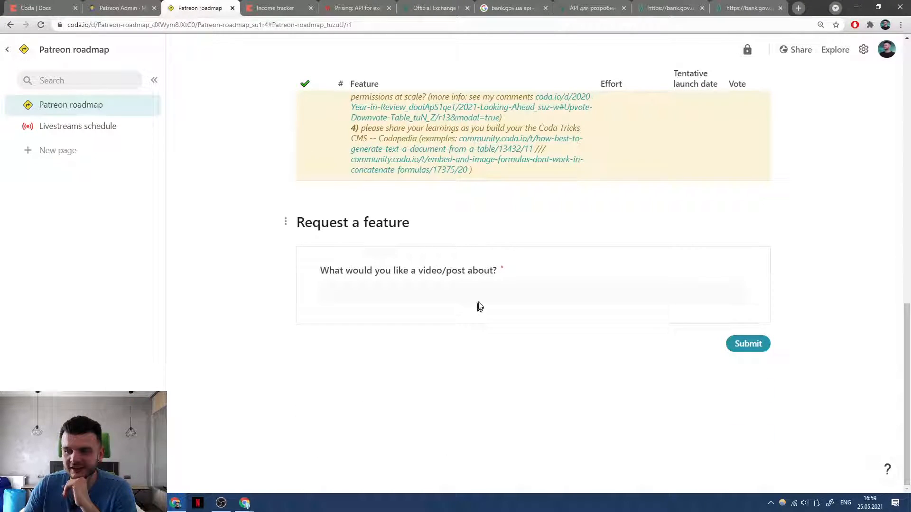
scroll(227, 238, "up", 10)
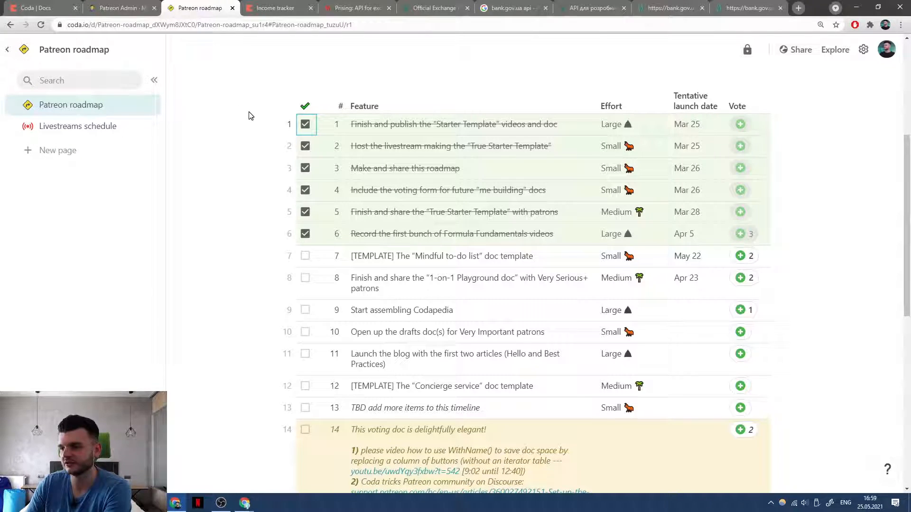
scroll(250, 116, "up", 5)
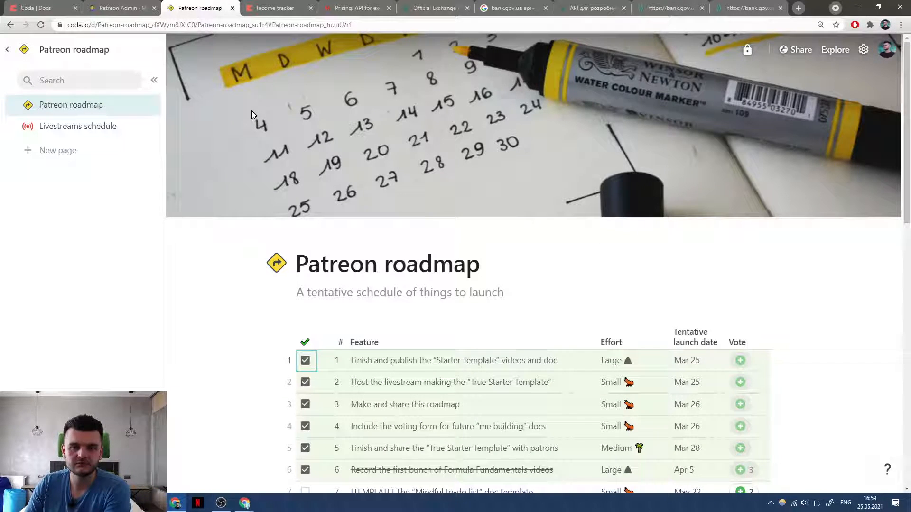